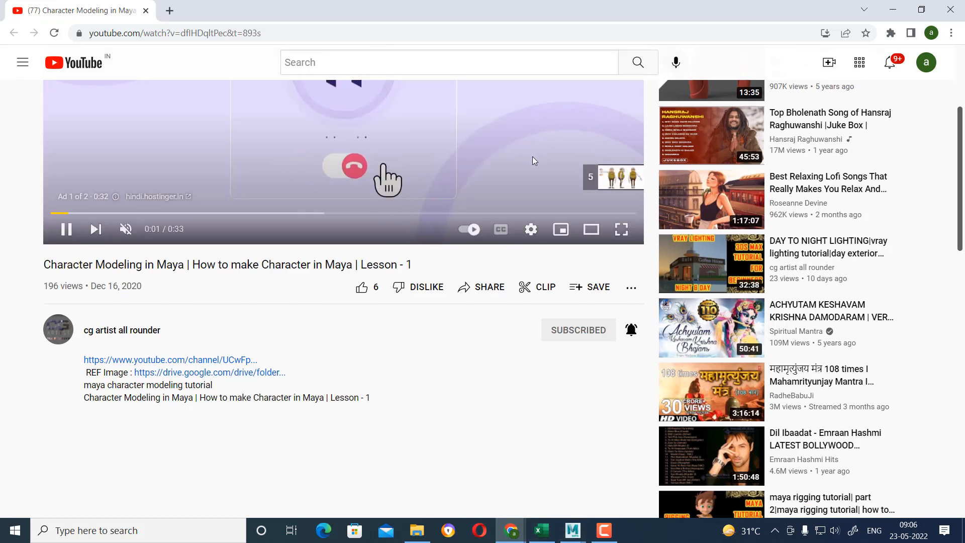
- Pause the YouTube video and switch to Autodesk Maya
{"action": "left_click", "coordinate": [65, 228]}
{"action": "left_click", "coordinate": [573, 530]}
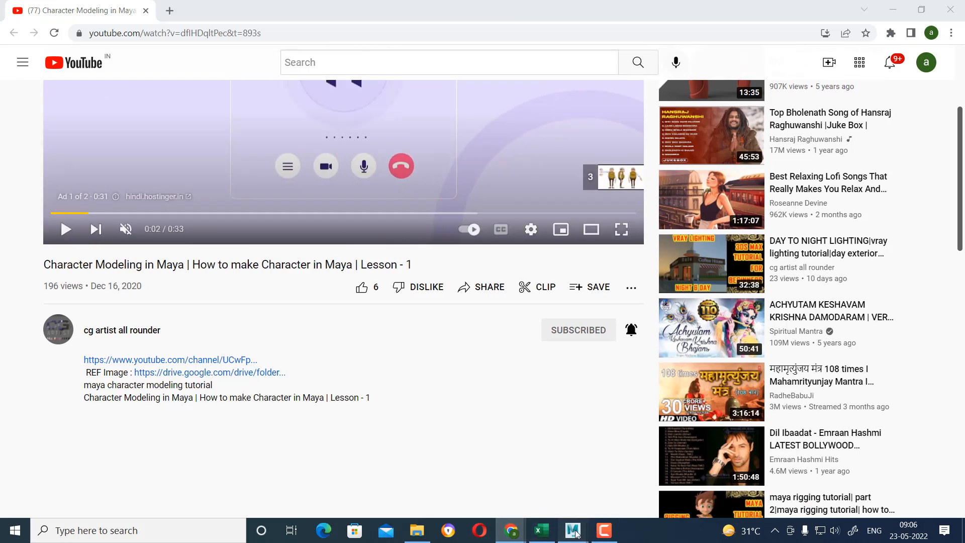
{"action": "left_click", "coordinate": [617, 457]}
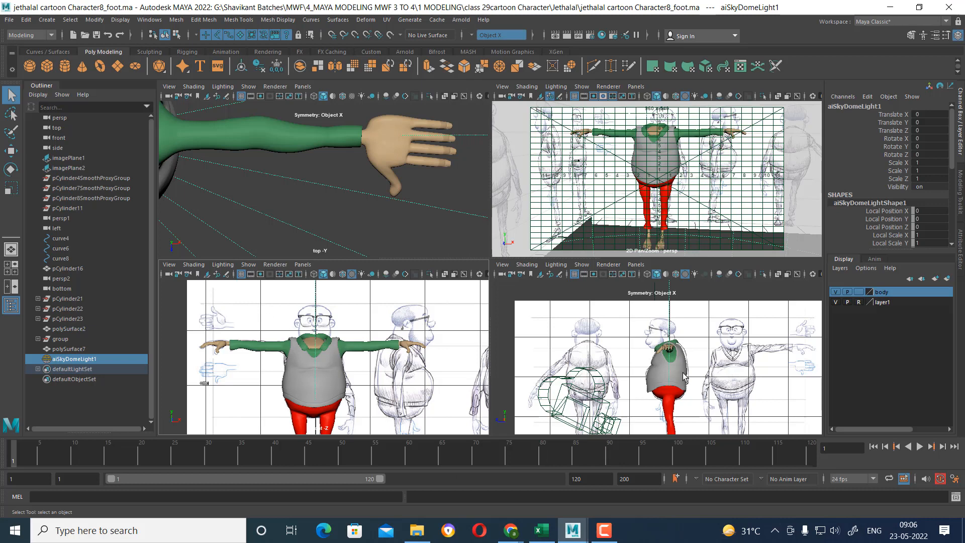
- Select the character's body meshes in the side view, add a new display layer from the selection and hide that layer
{"action": "middle_click_drag", "start_coordinate": [684, 375], "coordinate": [663, 370], "text": "alt"}
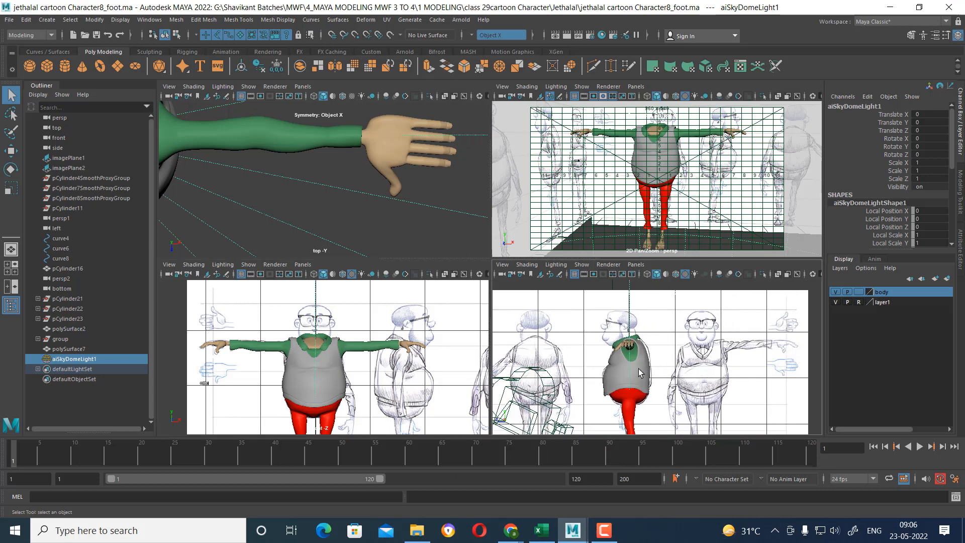
{"action": "scroll", "coordinate": [378, 324], "scroll_direction": "up", "scroll_amount": 3}
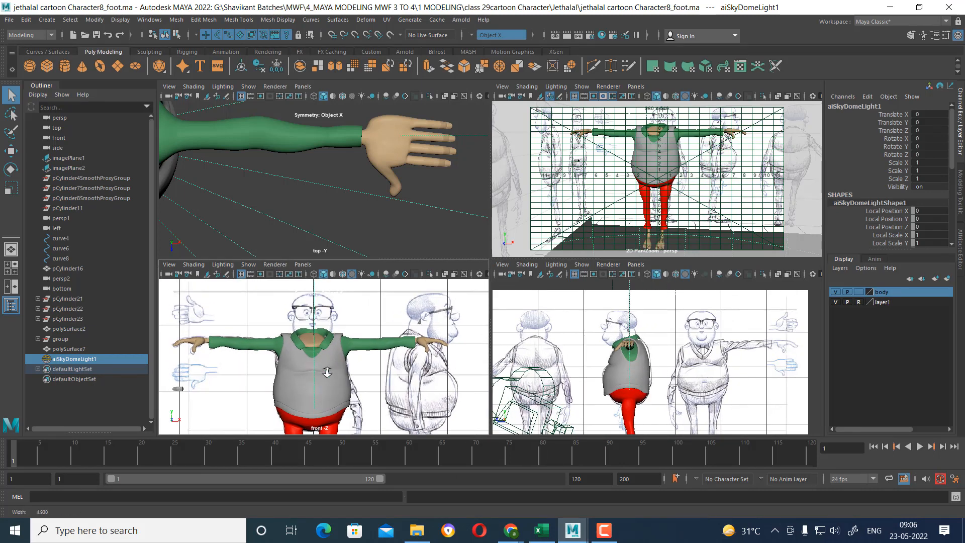
{"action": "left_click_drag", "start_coordinate": [651, 333], "coordinate": [622, 411]}
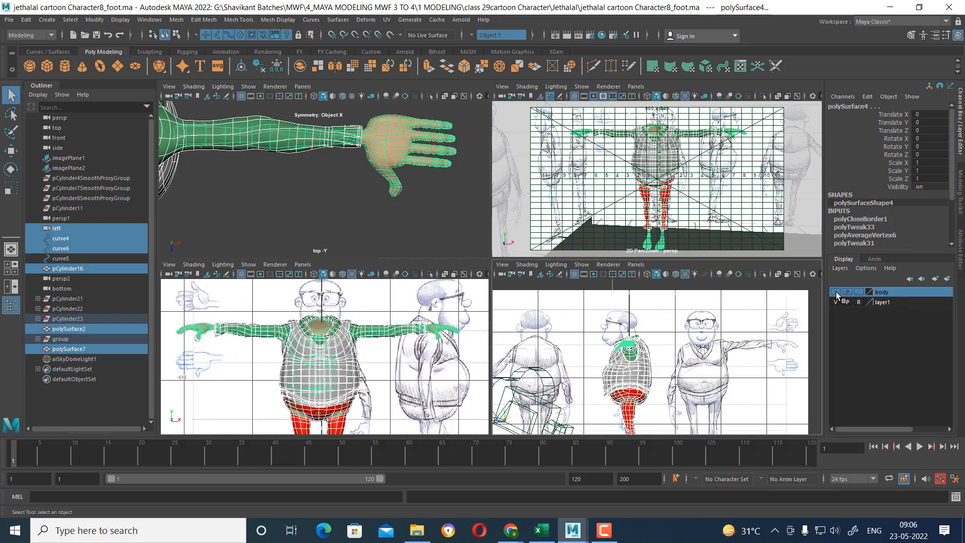
{"action": "left_click", "coordinate": [947, 283]}
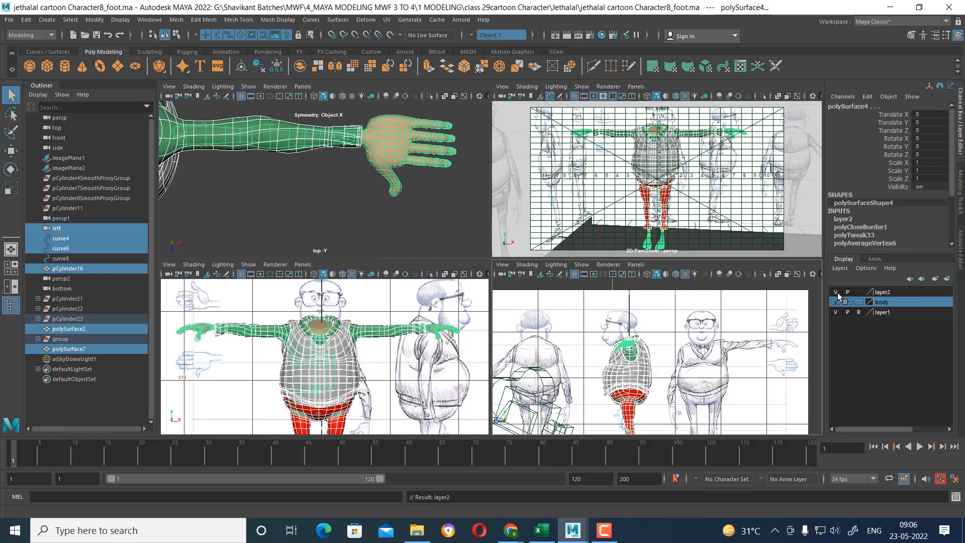
{"action": "left_click", "coordinate": [835, 292]}
- Enlarge the front and side viewports, deselect the body meshes and examine the head in both reference drawings
{"action": "scroll", "coordinate": [631, 358], "scroll_direction": "up", "scroll_amount": 2}
{"action": "middle_click_drag", "start_coordinate": [364, 335], "coordinate": [357, 374], "text": "alt"}
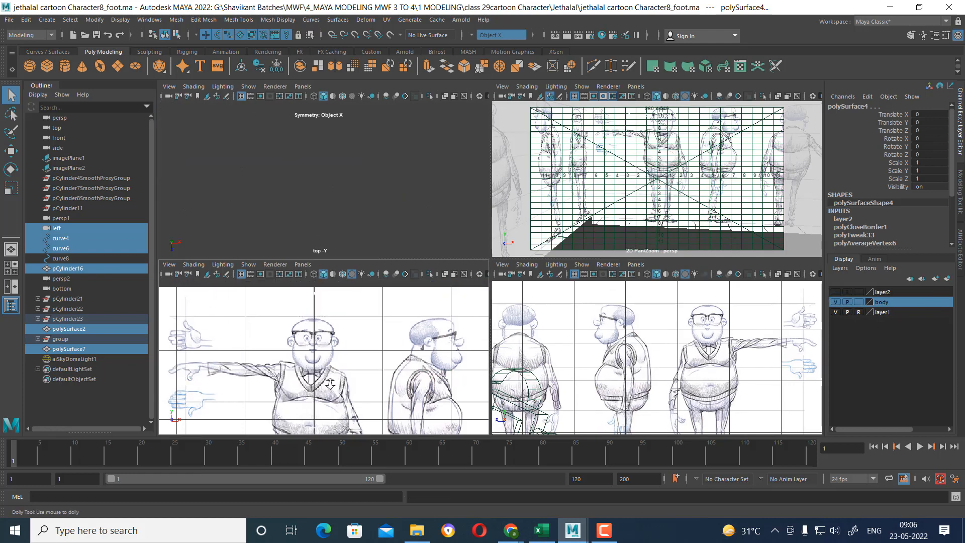
{"action": "scroll", "coordinate": [358, 374], "scroll_direction": "up", "scroll_amount": 3}
{"action": "left_click_drag", "start_coordinate": [502, 259], "coordinate": [502, 160]}
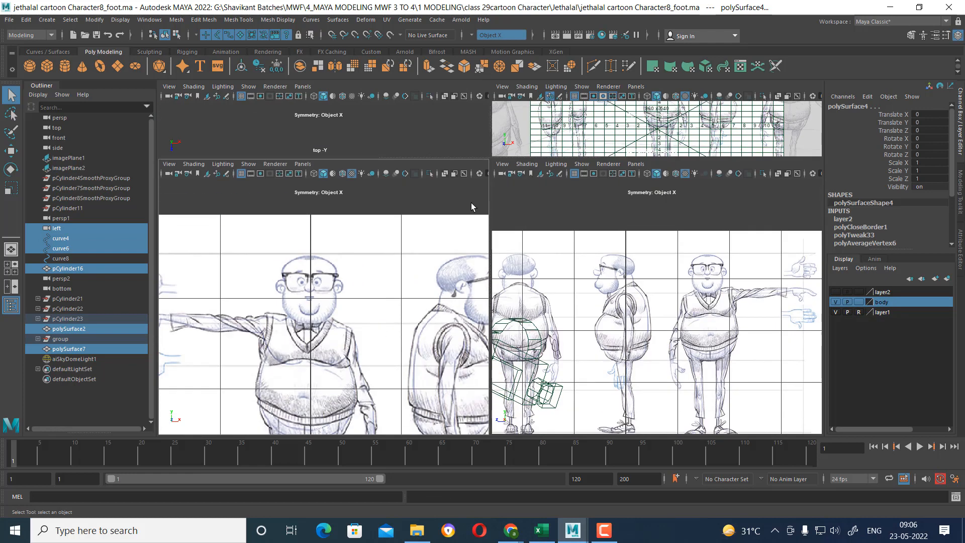
{"action": "scroll", "coordinate": [397, 336], "scroll_direction": "up", "scroll_amount": 2}
{"action": "scroll", "coordinate": [387, 334], "scroll_direction": "up", "scroll_amount": 1}
{"action": "scroll", "coordinate": [583, 251], "scroll_direction": "up", "scroll_amount": 5}
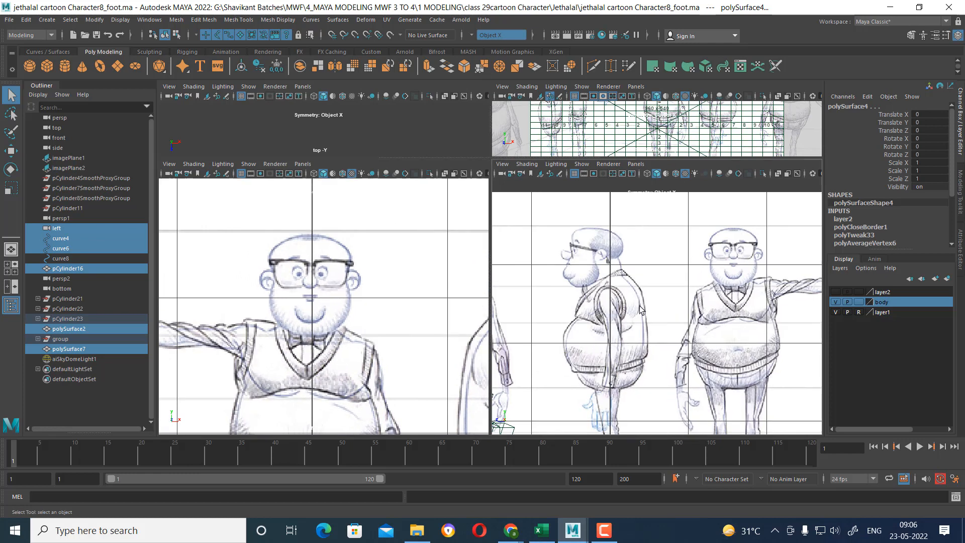
{"action": "scroll", "coordinate": [697, 343], "scroll_direction": "up", "scroll_amount": 4}
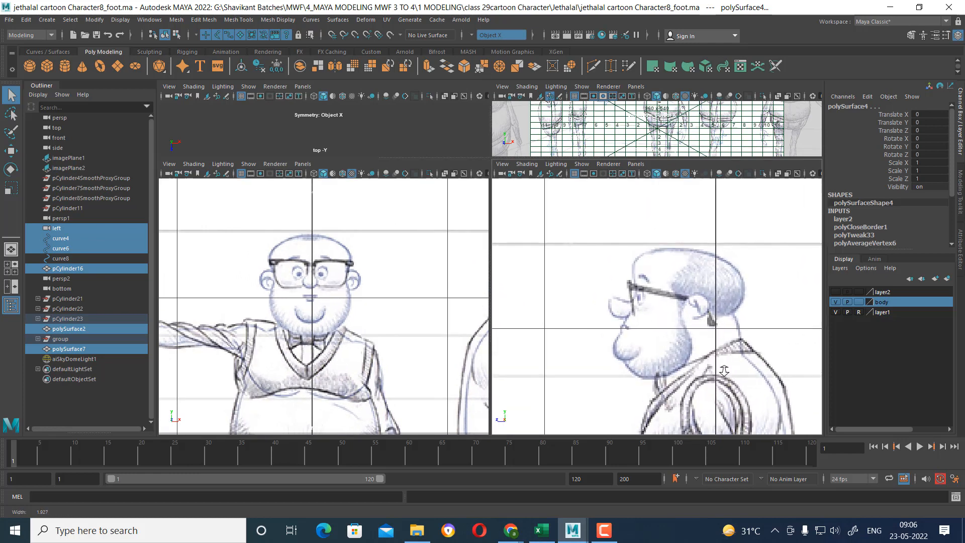
{"action": "scroll", "coordinate": [343, 296], "scroll_direction": "up", "scroll_amount": 1}
{"action": "middle_click_drag", "start_coordinate": [343, 296], "coordinate": [353, 317], "text": "alt"}
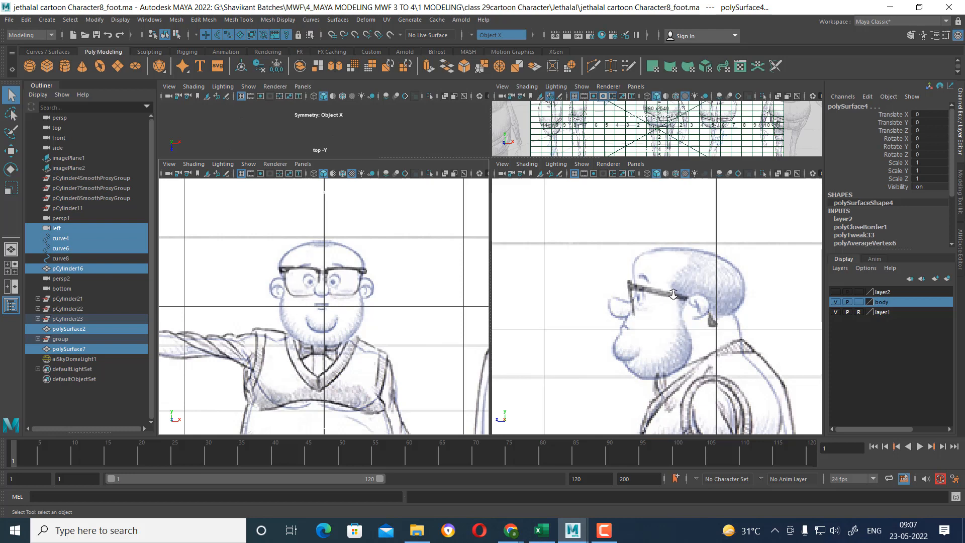
{"action": "scroll", "coordinate": [672, 331], "scroll_direction": "up", "scroll_amount": 4}
{"action": "scroll", "coordinate": [668, 342], "scroll_direction": "down", "scroll_amount": 5}
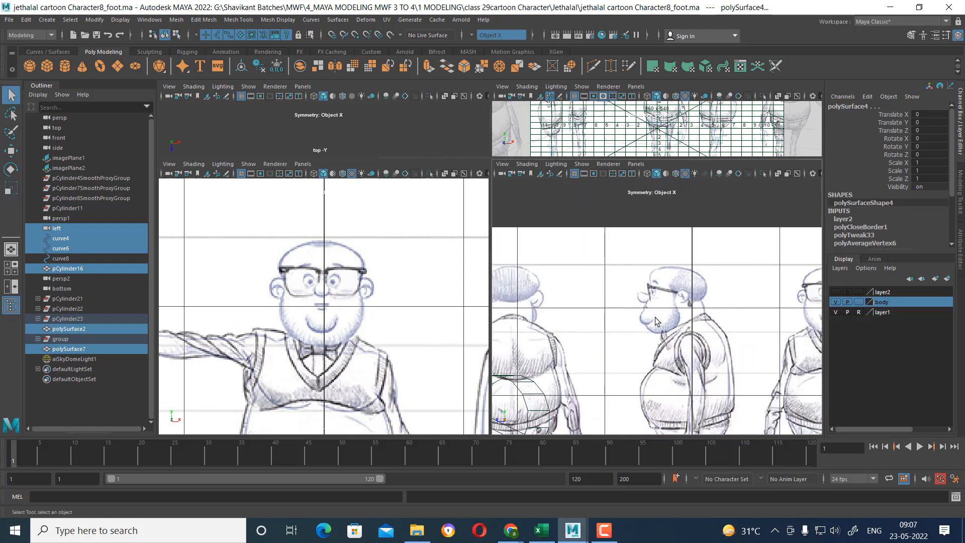
{"action": "scroll", "coordinate": [672, 357], "scroll_direction": "up", "scroll_amount": 3}
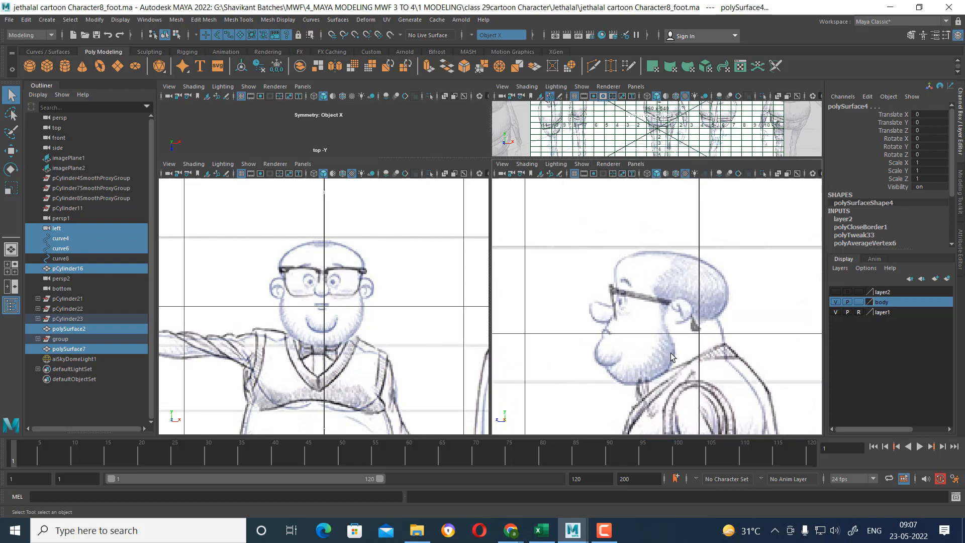
{"action": "left_click", "coordinate": [391, 254]}
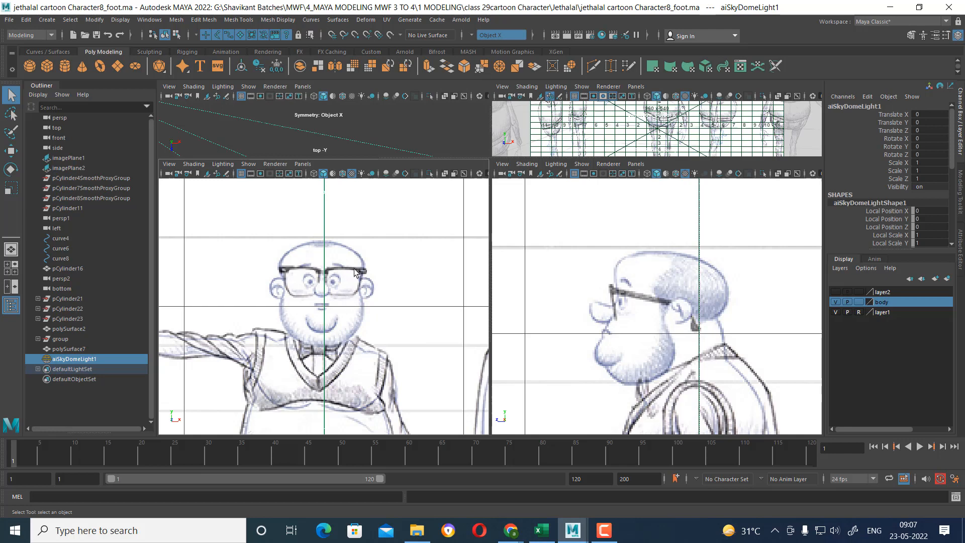
{"action": "scroll", "coordinate": [354, 272], "scroll_direction": "up", "scroll_amount": 2}
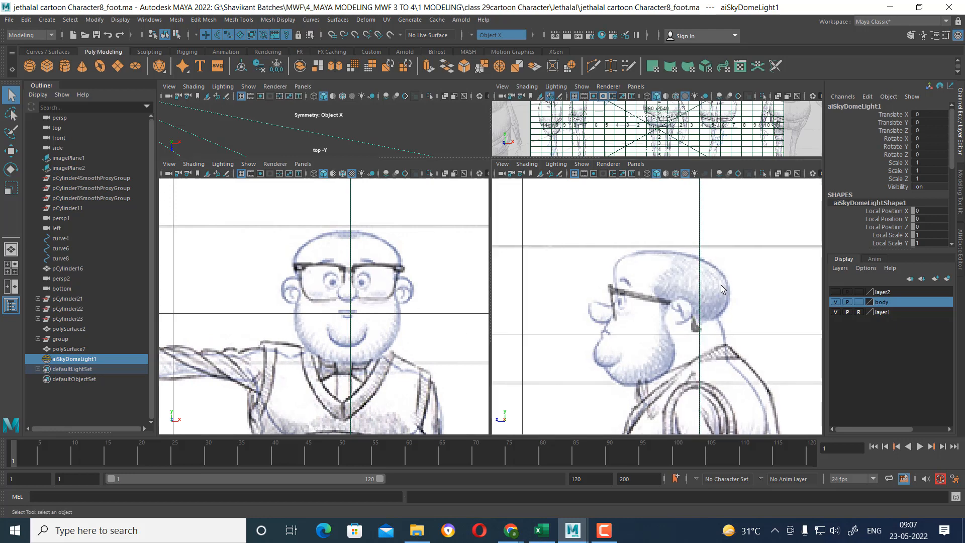
{"action": "right_click_drag", "start_coordinate": [722, 287], "coordinate": [687, 323], "text": "alt"}
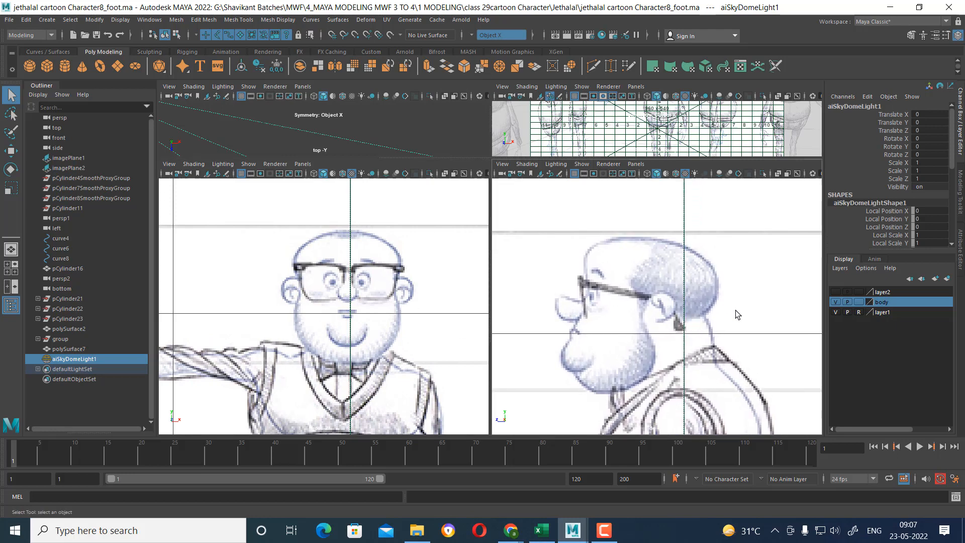
- Start the Create Polygon tool in the maximized side view and trace the profile from the front neck base around the chin to the mouth
{"action": "right_click", "coordinate": [741, 264], "text": "shift"}
{"action": "right_click_drag", "start_coordinate": [742, 266], "coordinate": [722, 239], "text": "shift"}
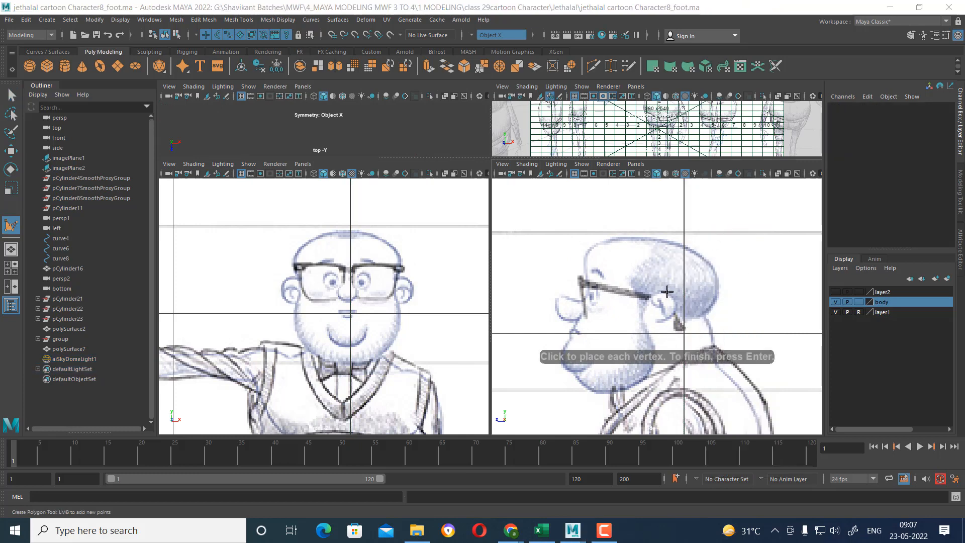
{"action": "scroll", "coordinate": [671, 329], "scroll_direction": "up", "scroll_amount": 1}
{"action": "key", "text": "space"}
{"action": "middle_click_drag", "start_coordinate": [541, 377], "coordinate": [758, 196], "text": "alt"}
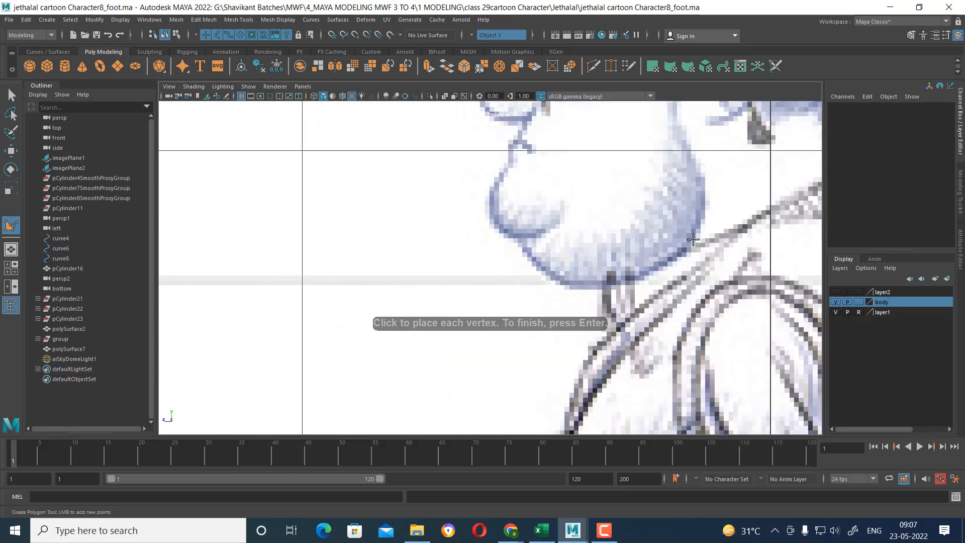
{"action": "middle_click_drag", "start_coordinate": [652, 278], "coordinate": [608, 329], "text": "alt"}
{"action": "right_click_drag", "start_coordinate": [607, 330], "coordinate": [563, 354], "text": "alt"}
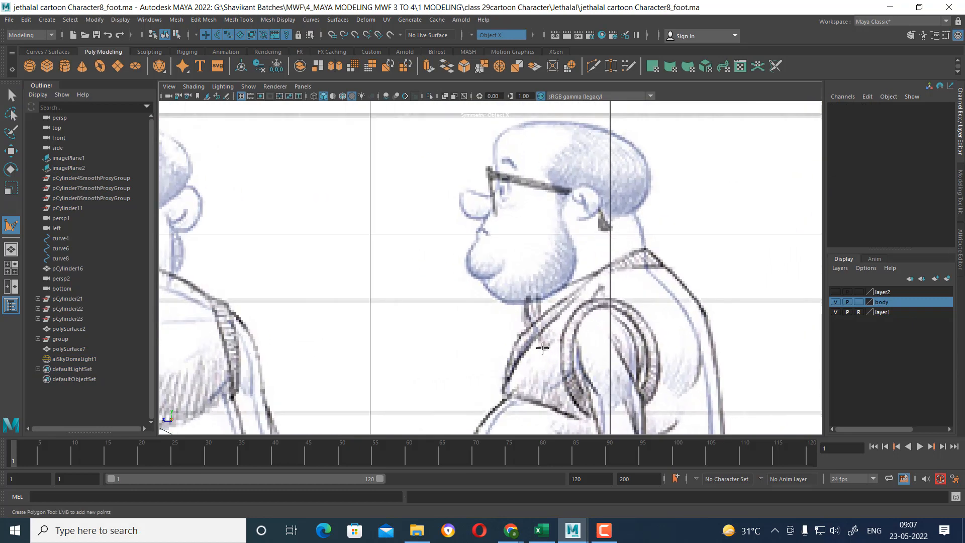
{"action": "left_click", "coordinate": [522, 304]}
{"action": "left_click", "coordinate": [502, 300]}
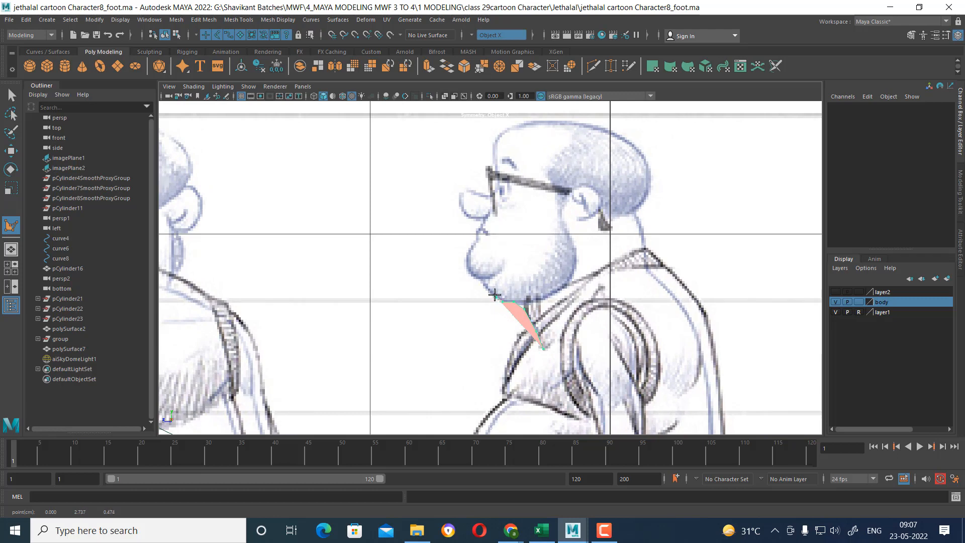
{"action": "left_click", "coordinate": [487, 290]}
{"action": "left_click", "coordinate": [468, 274]}
{"action": "scroll", "coordinate": [469, 276], "scroll_direction": "up", "scroll_amount": 3}
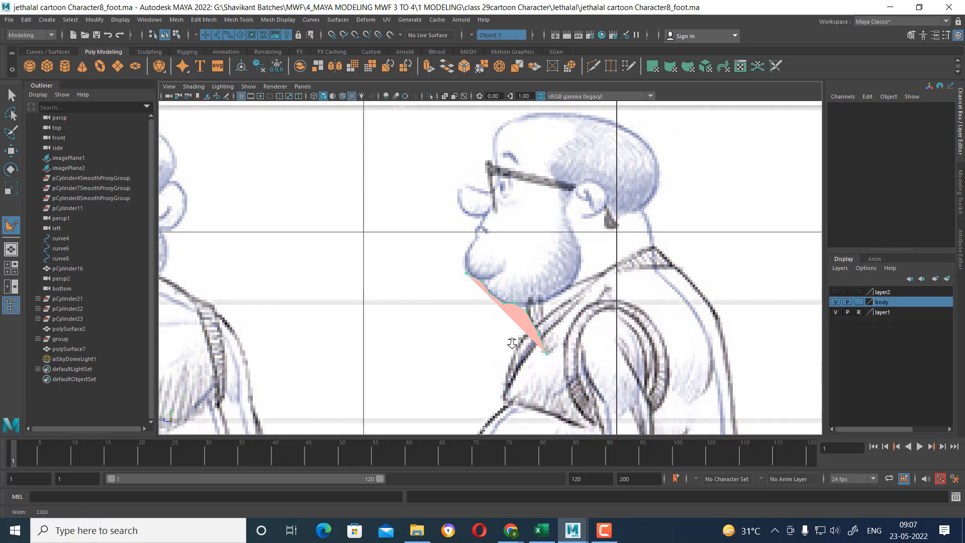
{"action": "left_click_drag", "start_coordinate": [441, 320], "coordinate": [440, 305]}
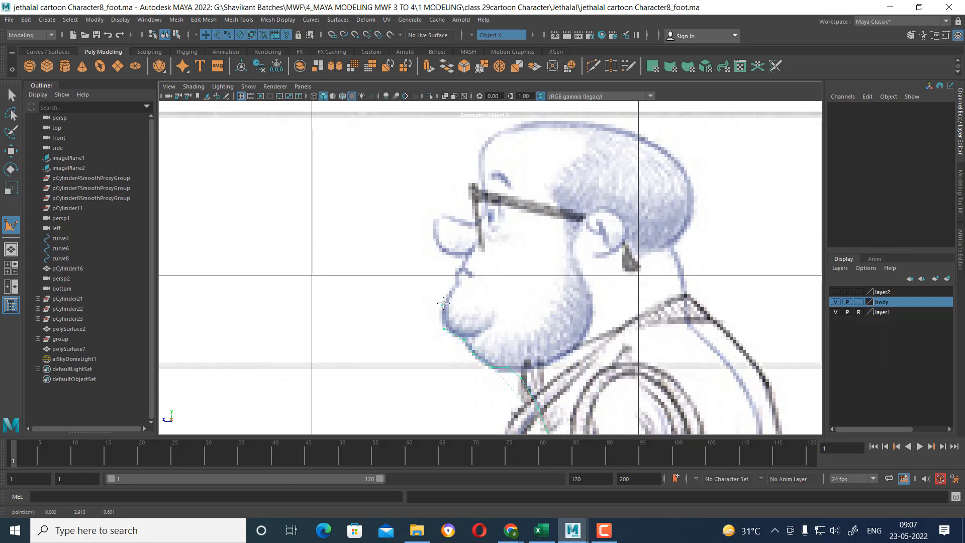
- Continue the polygon outline along the lips and around the nose up to the nose bridge
{"action": "scroll", "coordinate": [490, 312], "scroll_direction": "up", "scroll_amount": 2}
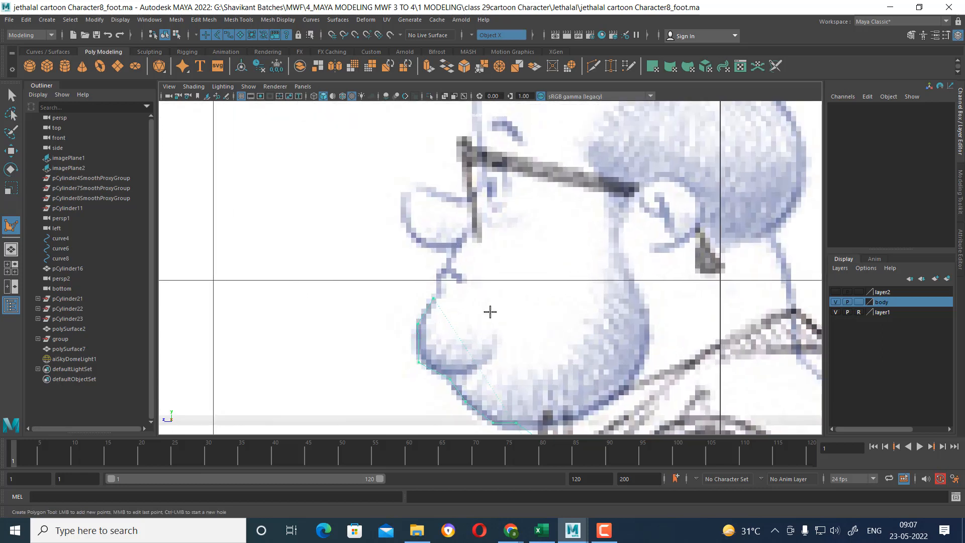
{"action": "left_click", "coordinate": [438, 293]}
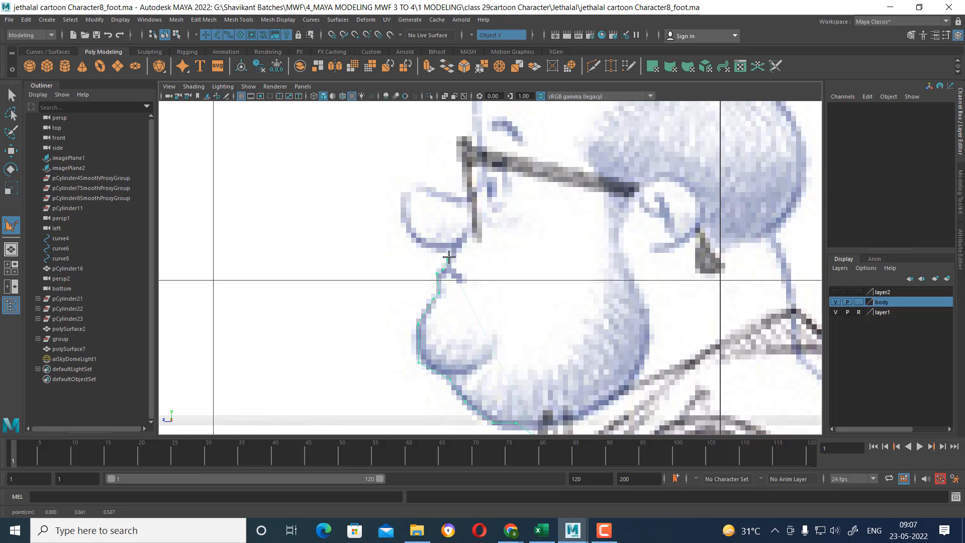
{"action": "left_click_drag", "start_coordinate": [449, 257], "coordinate": [423, 243]}
{"action": "left_click", "coordinate": [411, 189]}
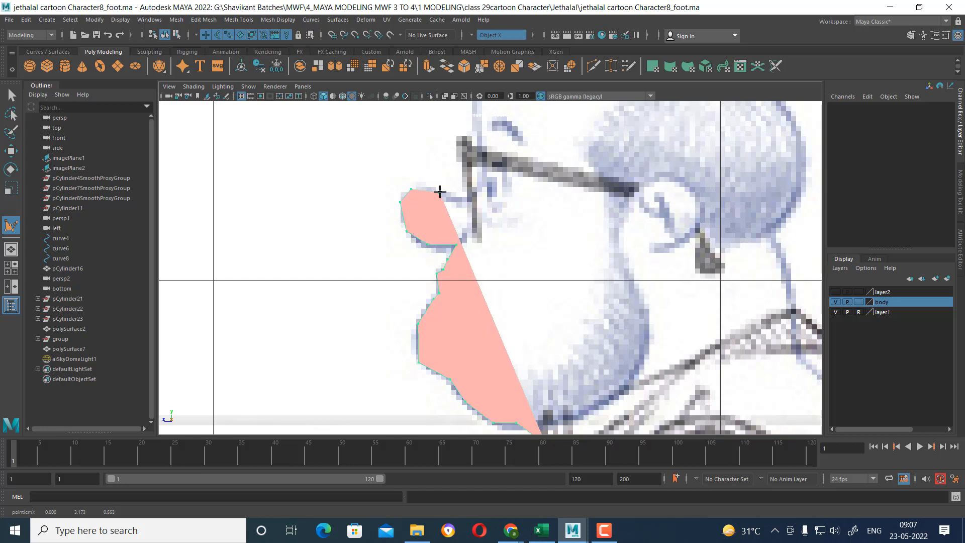
{"action": "left_click", "coordinate": [460, 197]}
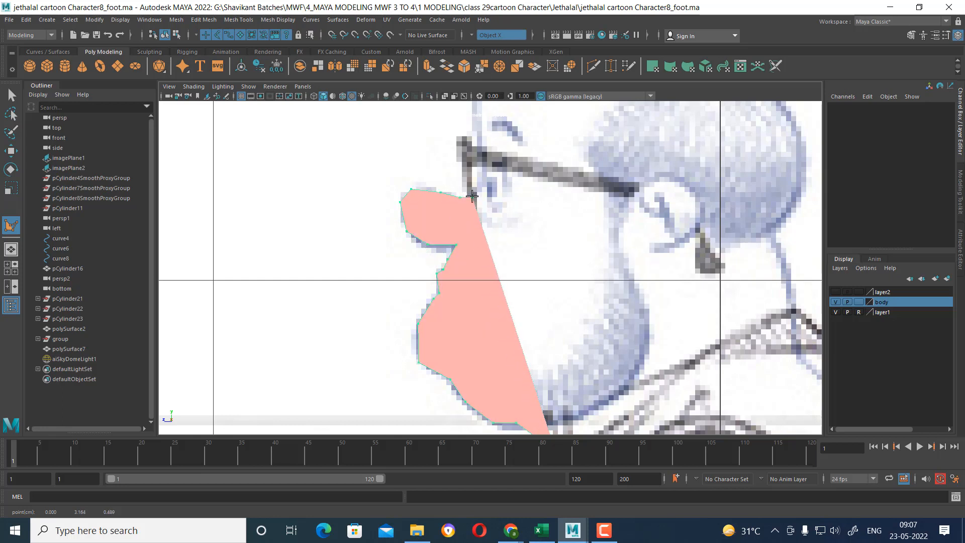
{"action": "left_click", "coordinate": [472, 196]}
{"action": "left_click", "coordinate": [478, 187]}
- Extend the polygon outline up the brow and forehead and over the top of the head
{"action": "middle_click_drag", "start_coordinate": [479, 187], "coordinate": [484, 317], "text": "alt"}
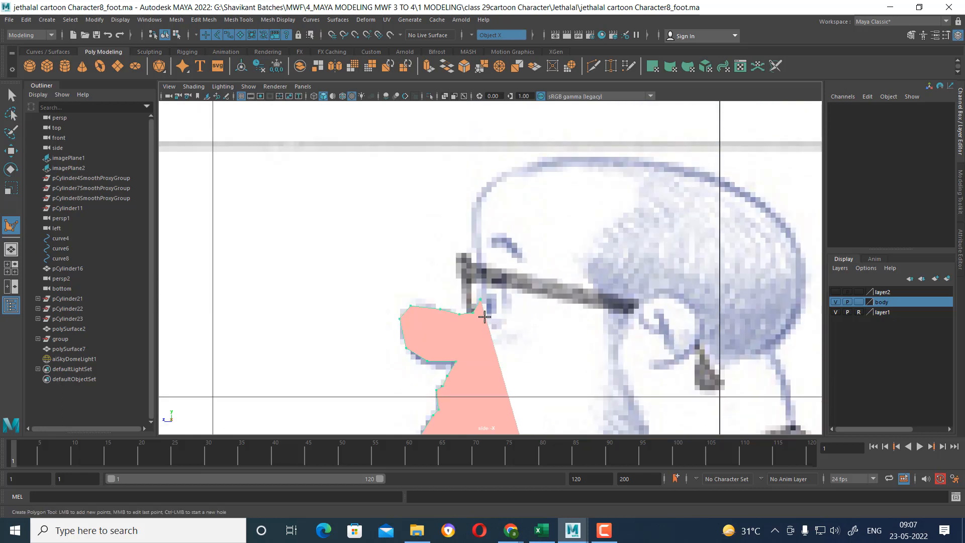
{"action": "left_click", "coordinate": [478, 270]}
{"action": "left_click", "coordinate": [474, 229]}
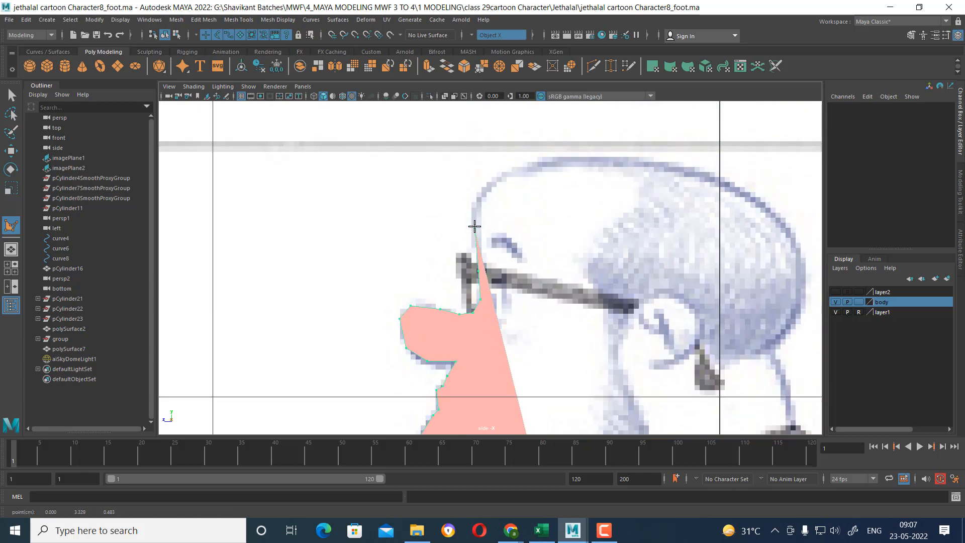
{"action": "left_click_drag", "start_coordinate": [499, 181], "coordinate": [534, 159]}
{"action": "middle_click_drag", "start_coordinate": [582, 213], "coordinate": [438, 229], "text": "alt"}
{"action": "left_click_drag", "start_coordinate": [419, 179], "coordinate": [539, 181]}
{"action": "middle_click_drag", "start_coordinate": [579, 228], "coordinate": [466, 217], "text": "alt"}
{"action": "left_click_drag", "start_coordinate": [456, 185], "coordinate": [484, 191]}
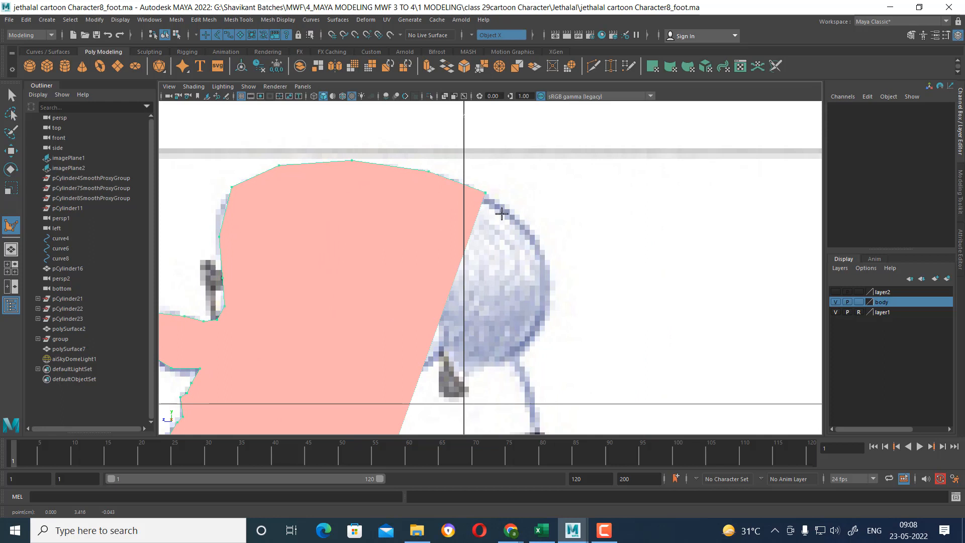
- Trace the back of the head and the nape down to the collar, and complete the head profile polygon
{"action": "left_click_drag", "start_coordinate": [516, 221], "coordinate": [545, 268]}
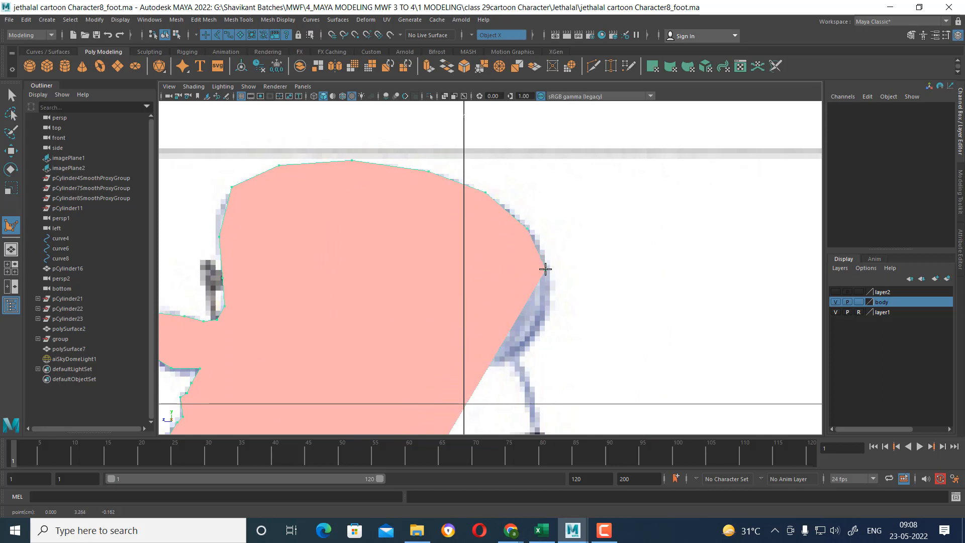
{"action": "left_click", "coordinate": [545, 308]}
{"action": "left_click_drag", "start_coordinate": [523, 345], "coordinate": [521, 380]}
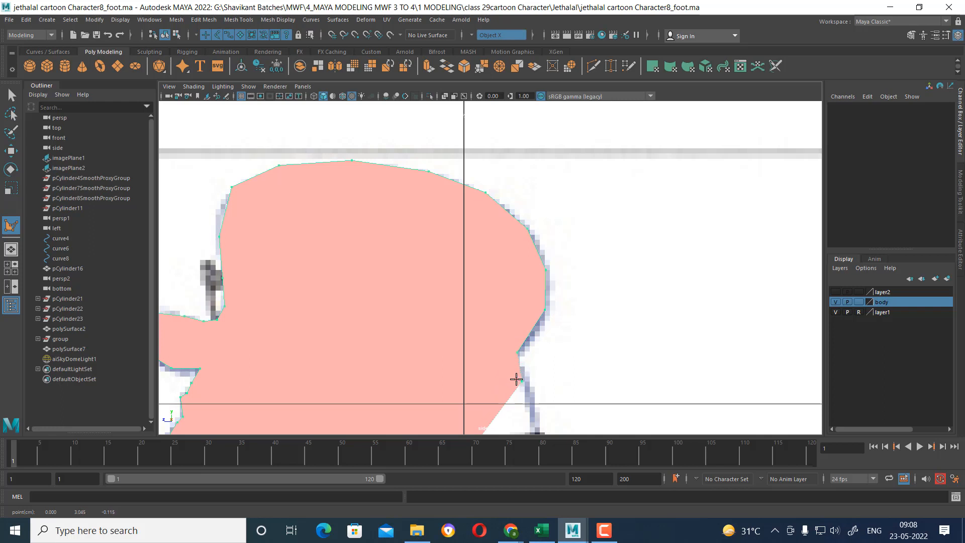
{"action": "middle_click_drag", "start_coordinate": [514, 379], "coordinate": [496, 222], "text": "alt"}
{"action": "left_click", "coordinate": [523, 274]}
{"action": "left_click_drag", "start_coordinate": [523, 274], "coordinate": [530, 332]}
{"action": "scroll", "coordinate": [537, 305], "scroll_direction": "down", "scroll_amount": 10}
{"action": "scroll", "coordinate": [527, 237], "scroll_direction": "up", "scroll_amount": 3}
{"action": "scroll", "coordinate": [485, 255], "scroll_direction": "up", "scroll_amount": 3}
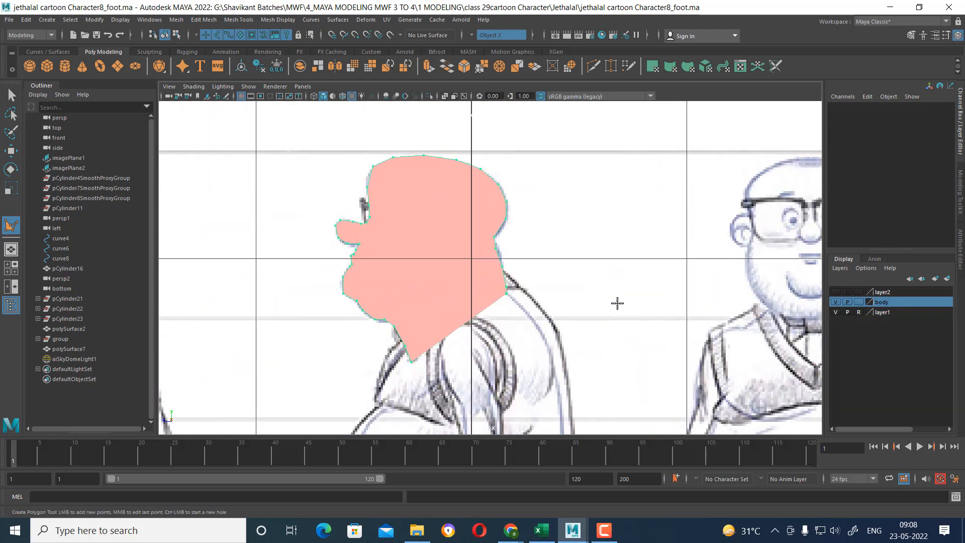
{"action": "key", "text": "Return"}
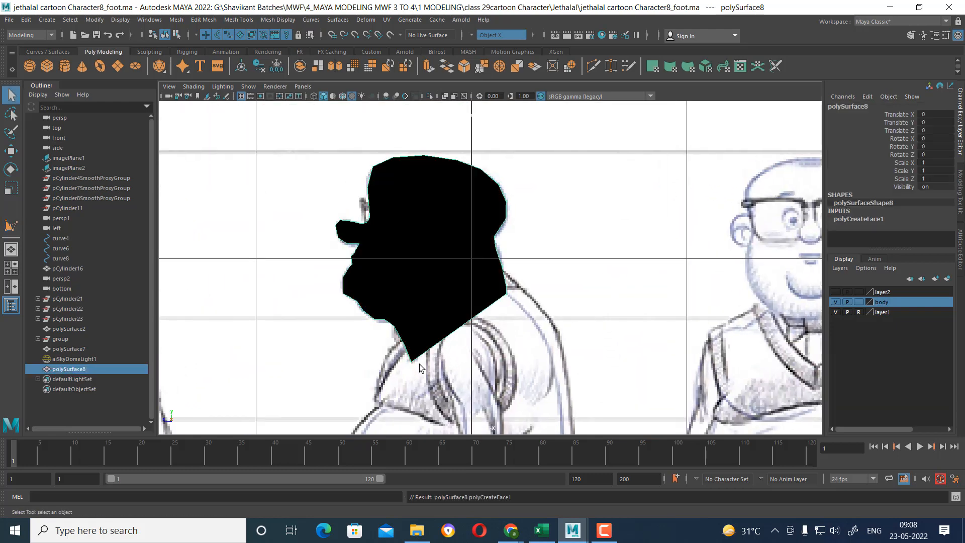
- Return to the four-view layout and enlarge the perspective viewport
{"action": "key", "text": "space"}
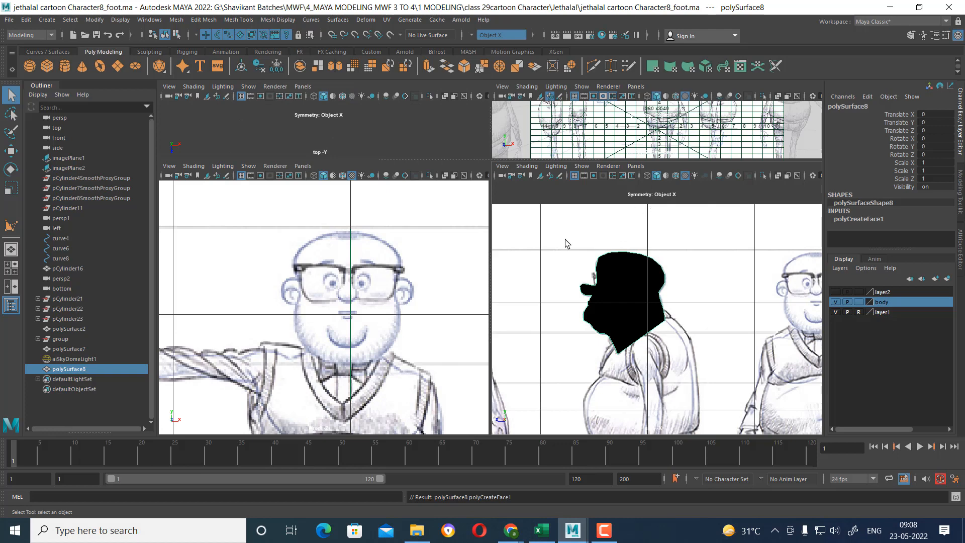
{"action": "left_click_drag", "start_coordinate": [639, 161], "coordinate": [639, 310]}
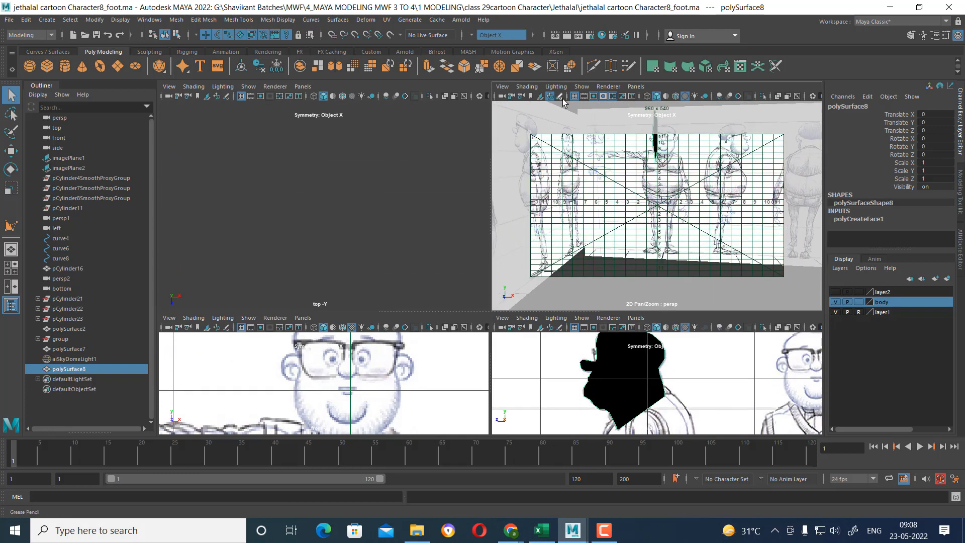
- Hide the grid in the perspective view and enlarge that view around the head profile
{"action": "left_click", "coordinate": [612, 96]}
{"action": "scroll", "coordinate": [688, 206], "scroll_direction": "up", "scroll_amount": 5}
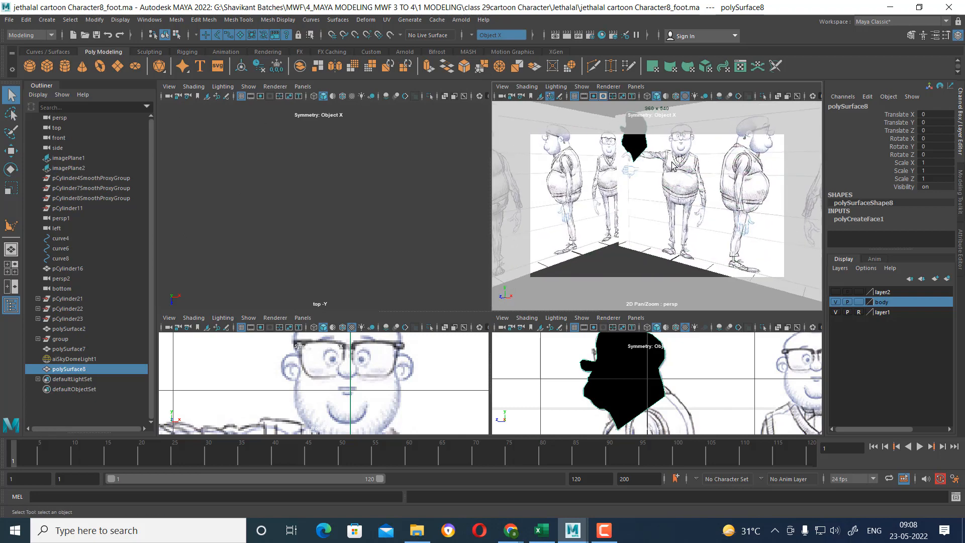
{"action": "key", "text": "space"}
{"action": "left_click_drag", "start_coordinate": [676, 226], "coordinate": [649, 292], "text": "alt"}
{"action": "middle_click_drag", "start_coordinate": [643, 285], "coordinate": [613, 264], "text": "alt"}
{"action": "scroll", "coordinate": [613, 264], "scroll_direction": "up", "scroll_amount": 3}
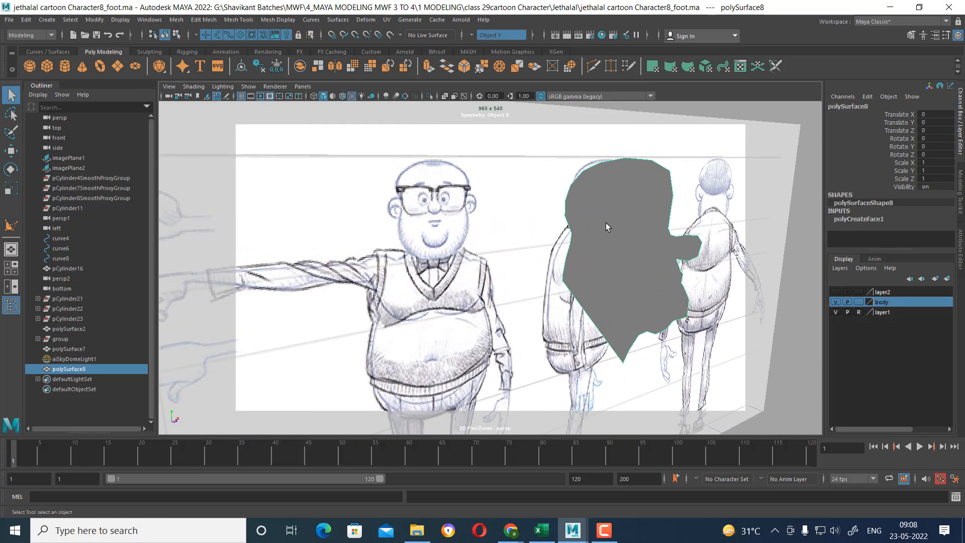
- Reverse the normal of the head profile's face, then return to object selection in the four-view layout
{"action": "right_click_drag", "start_coordinate": [604, 216], "coordinate": [605, 245]}
{"action": "left_click", "coordinate": [626, 235]}
{"action": "left_click_drag", "start_coordinate": [626, 235], "coordinate": [511, 260], "text": "alt"}
{"action": "right_click_drag", "start_coordinate": [445, 228], "coordinate": [523, 257], "text": "shift"}
{"action": "key", "text": "space"}
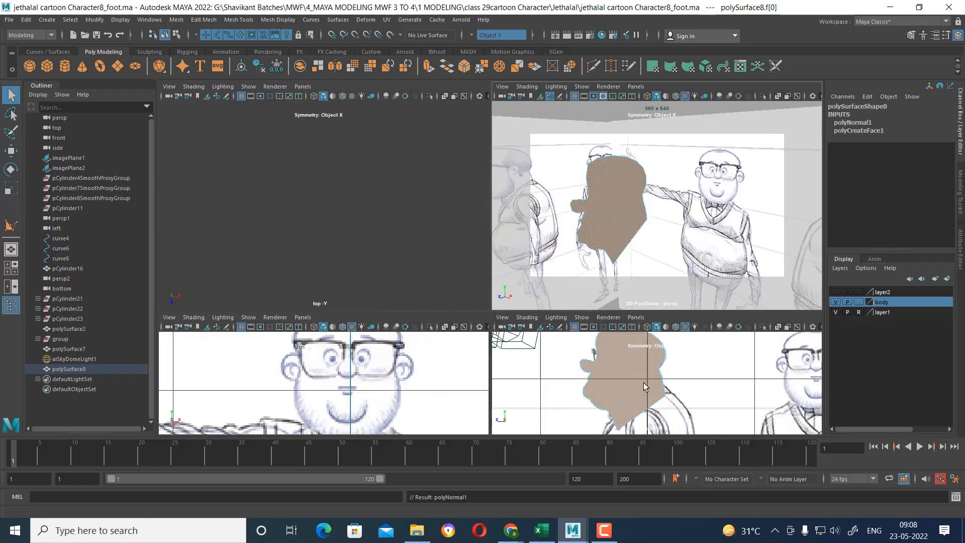
{"action": "scroll", "coordinate": [629, 390], "scroll_direction": "up", "scroll_amount": 1}
{"action": "right_click_drag", "start_coordinate": [605, 216], "coordinate": [645, 183]}
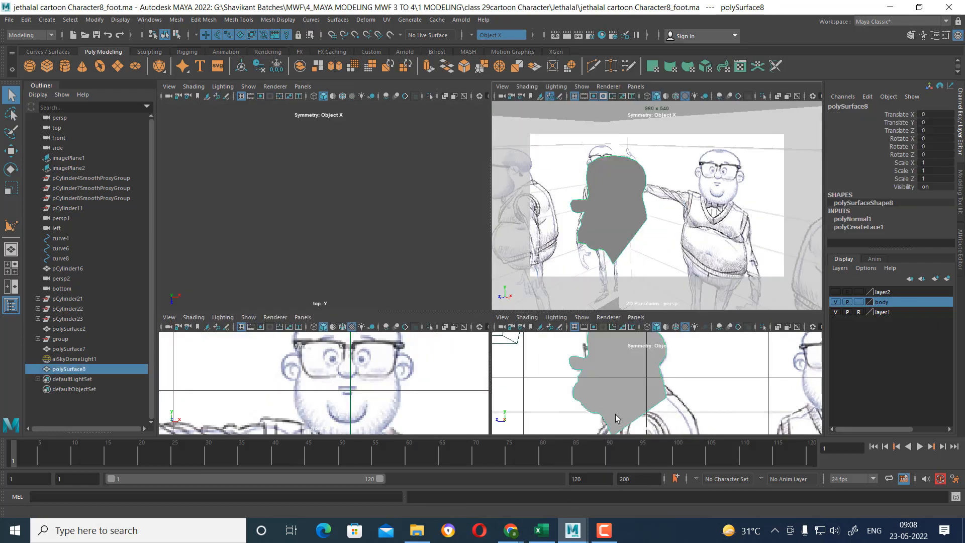
- Take layer1 out of reference mode and select the image plane in the enlarged front view
{"action": "key", "text": "space"}
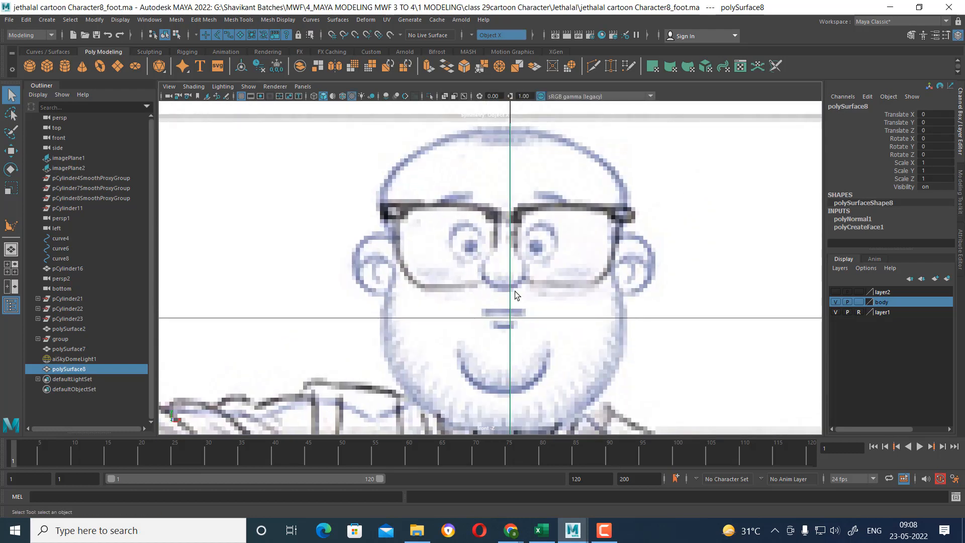
{"action": "scroll", "coordinate": [515, 291], "scroll_direction": "down", "scroll_amount": 5}
{"action": "middle_click_drag", "start_coordinate": [538, 264], "coordinate": [536, 253], "text": "alt"}
{"action": "scroll", "coordinate": [656, 369], "scroll_direction": "up", "scroll_amount": 5}
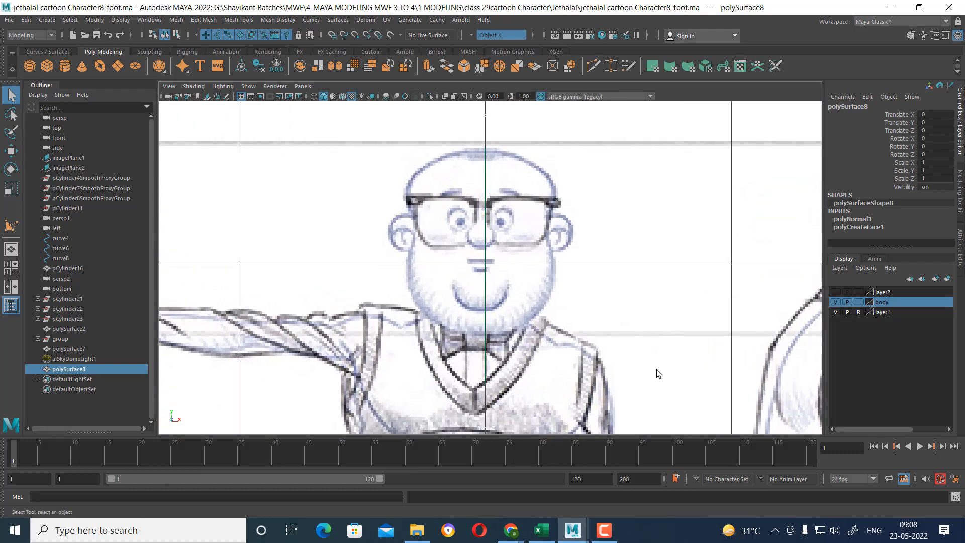
{"action": "scroll", "coordinate": [644, 309], "scroll_direction": "down", "scroll_amount": 10}
{"action": "scroll", "coordinate": [739, 271], "scroll_direction": "up", "scroll_amount": 3}
{"action": "left_click", "coordinate": [747, 207]}
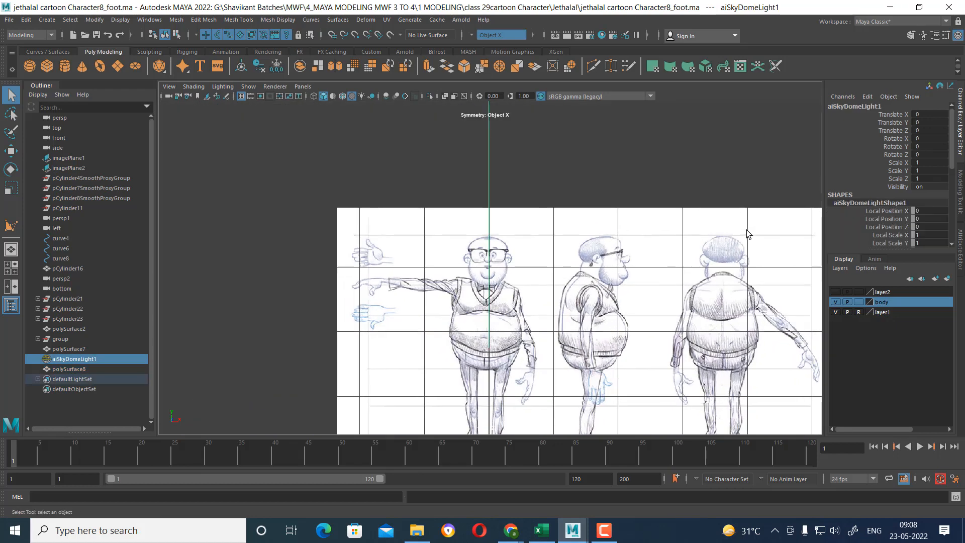
{"action": "left_click", "coordinate": [709, 229]}
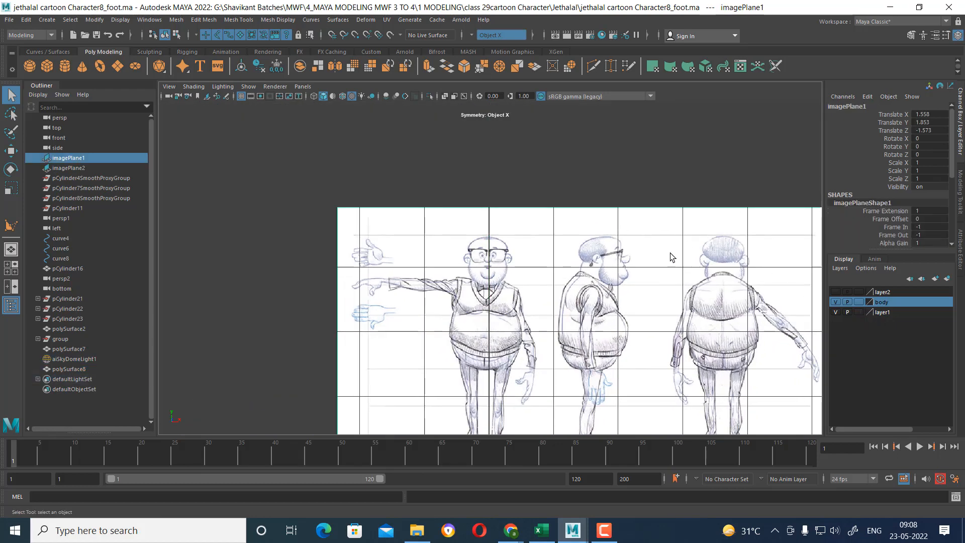
- Shift the front image plane along X to a Translate X of 1.57, centring the face on the vertical axis
{"action": "key", "text": "w"}
{"action": "scroll", "coordinate": [532, 322], "scroll_direction": "up", "scroll_amount": 4}
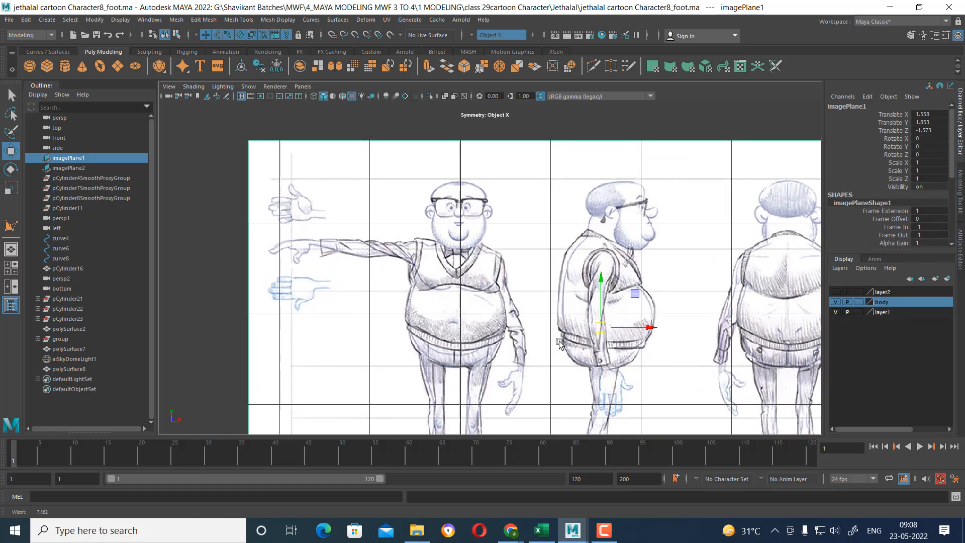
{"action": "scroll", "coordinate": [581, 308], "scroll_direction": "up", "scroll_amount": 3}
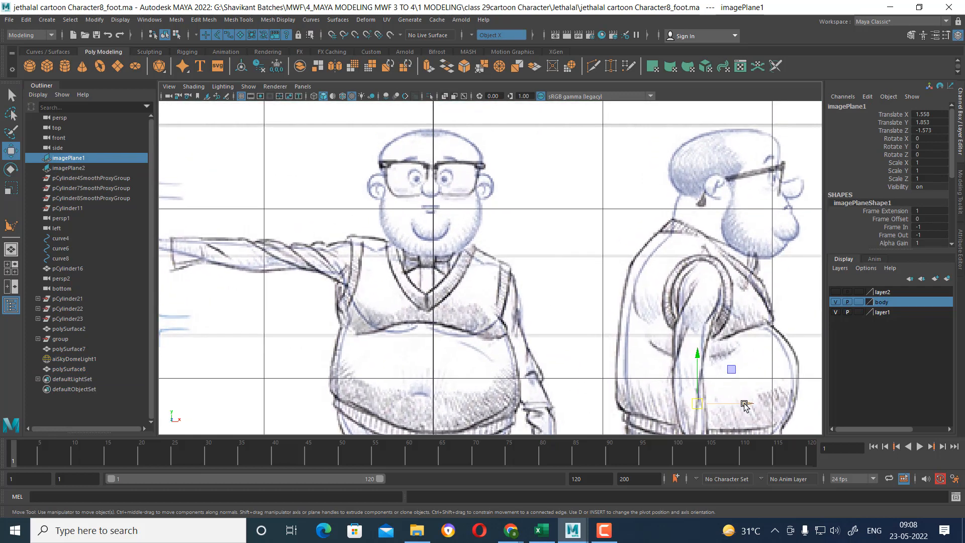
{"action": "left_click_drag", "start_coordinate": [745, 405], "coordinate": [747, 406]}
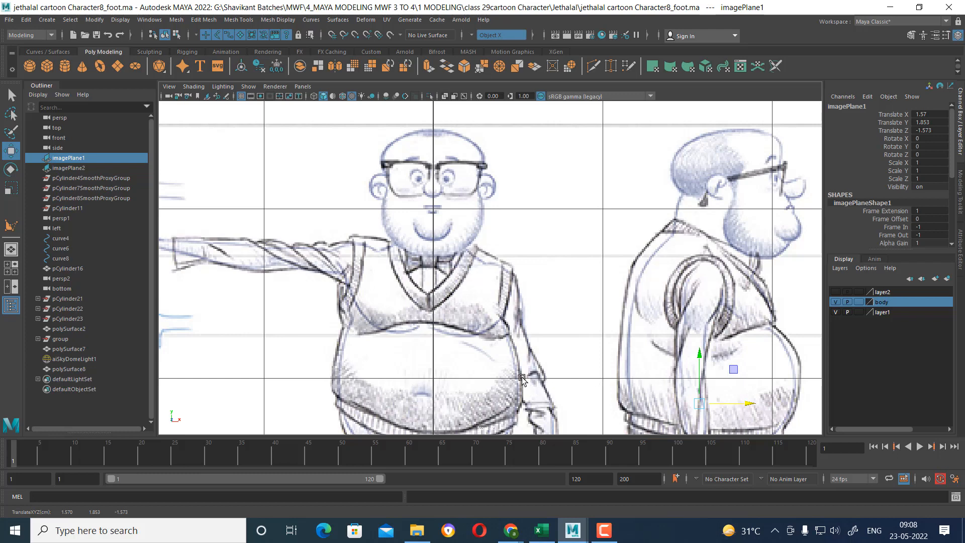
- Set layer1 back to reference mode and deselect the image plane
{"action": "left_click", "coordinate": [861, 312]}
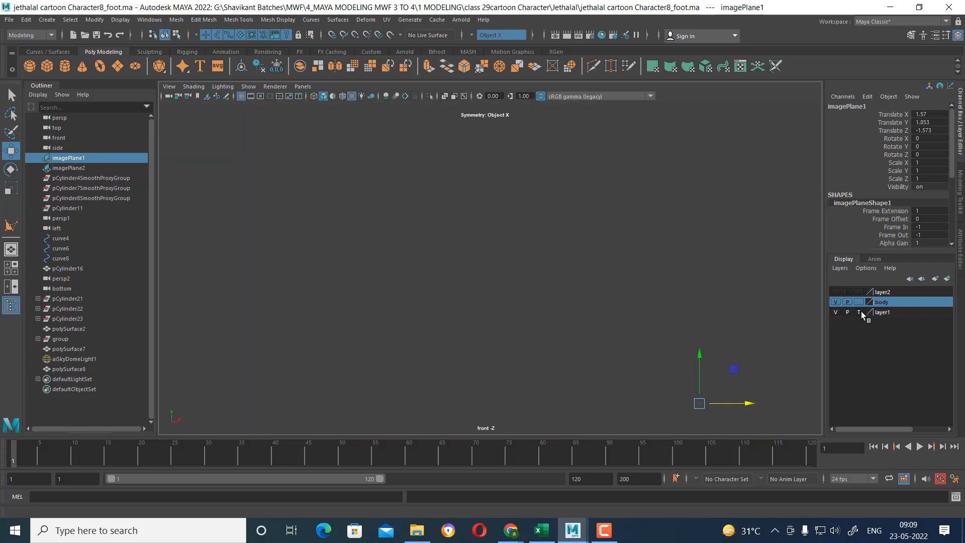
{"action": "left_click", "coordinate": [861, 312]}
{"action": "left_click", "coordinate": [533, 272]}
- Restore the four-view layout and give the front and side views more room, framing the head in both
{"action": "key", "text": "space"}
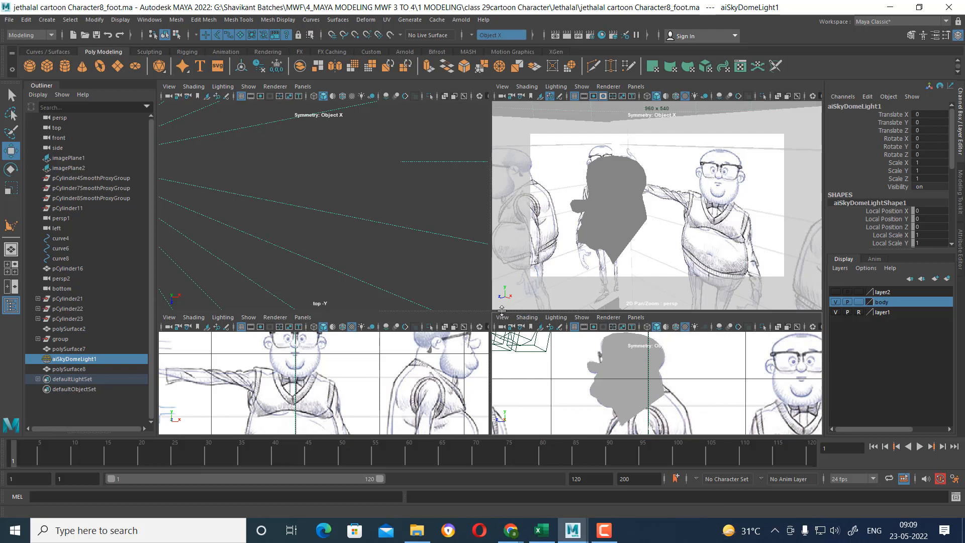
{"action": "left_click_drag", "start_coordinate": [501, 310], "coordinate": [500, 178]}
{"action": "scroll", "coordinate": [373, 301], "scroll_direction": "up", "scroll_amount": 5}
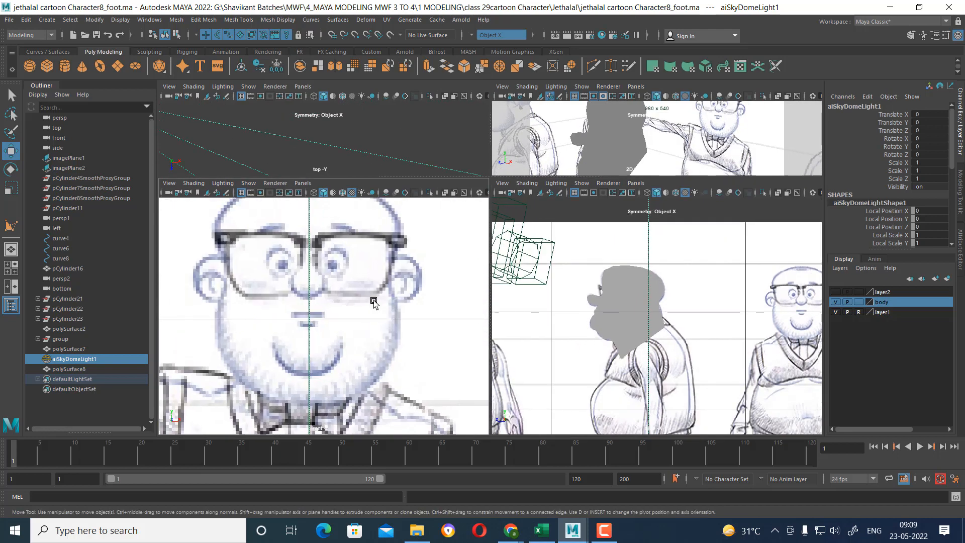
{"action": "scroll", "coordinate": [374, 301], "scroll_direction": "up", "scroll_amount": 3}
{"action": "scroll", "coordinate": [619, 321], "scroll_direction": "up", "scroll_amount": 4}
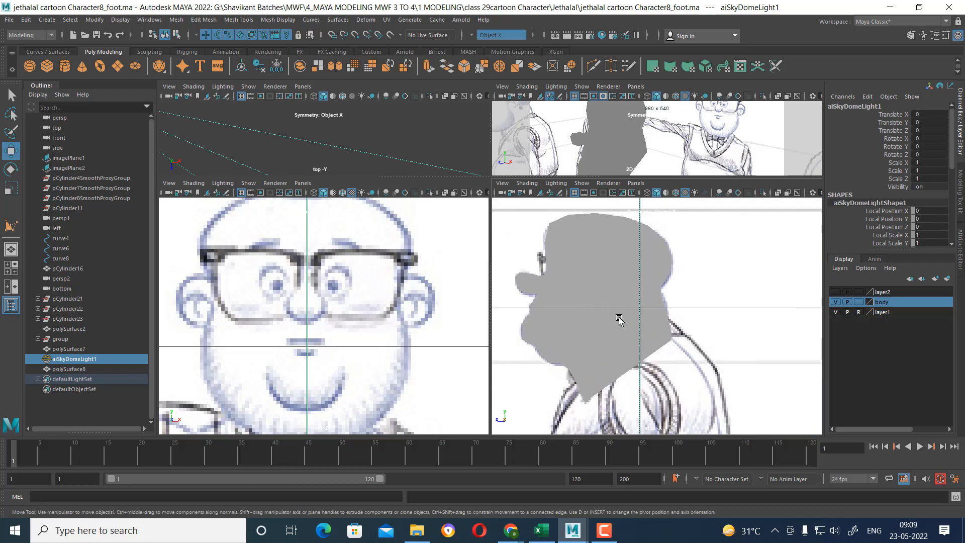
- Display the side view in wireframe so the reference drawing shows through the head profile
{"action": "left_click", "coordinate": [595, 298]}
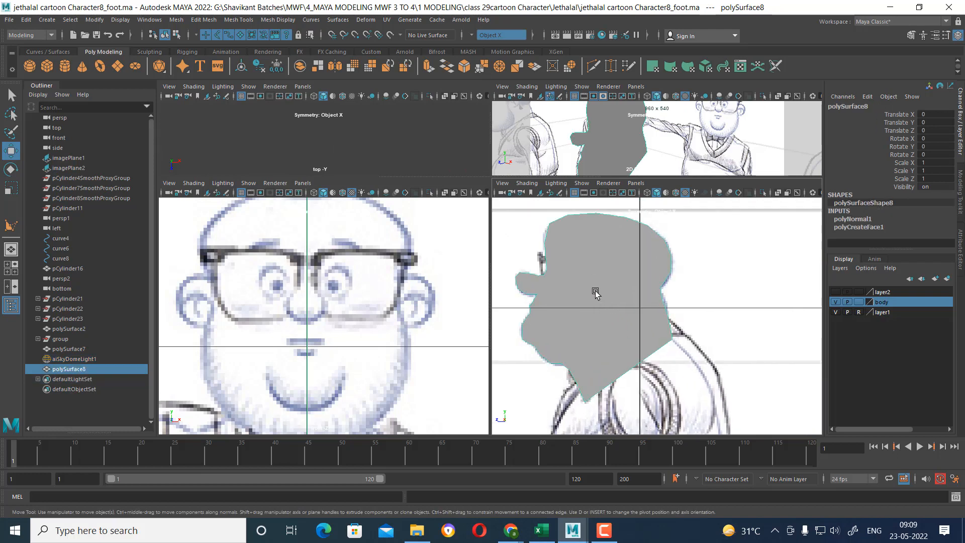
{"action": "key", "text": "4"}
{"action": "key", "text": "4"}
{"action": "scroll", "coordinate": [382, 332], "scroll_direction": "up", "scroll_amount": 4}
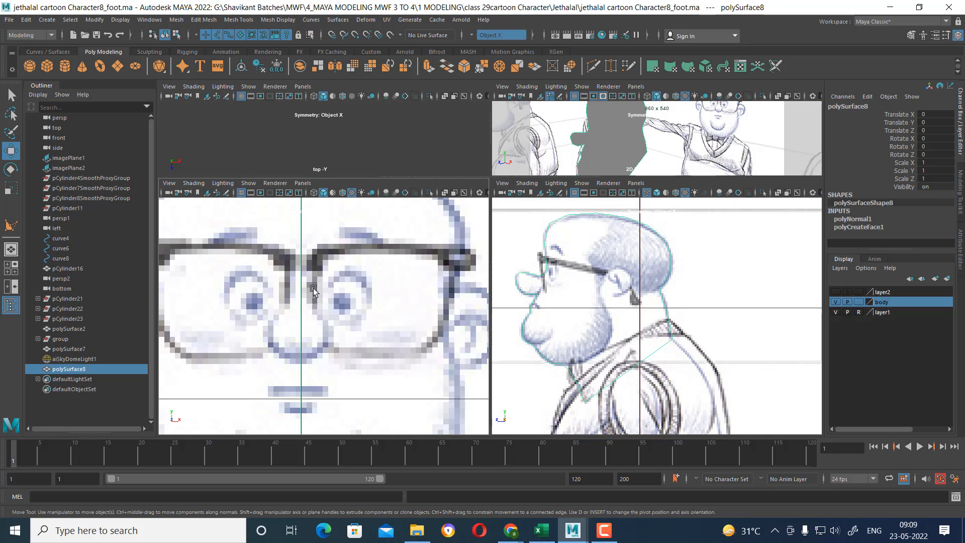
- Create a polygon sphere and raise it to head height, at a Translate Y of about 3.176
{"action": "left_click", "coordinate": [372, 299]}
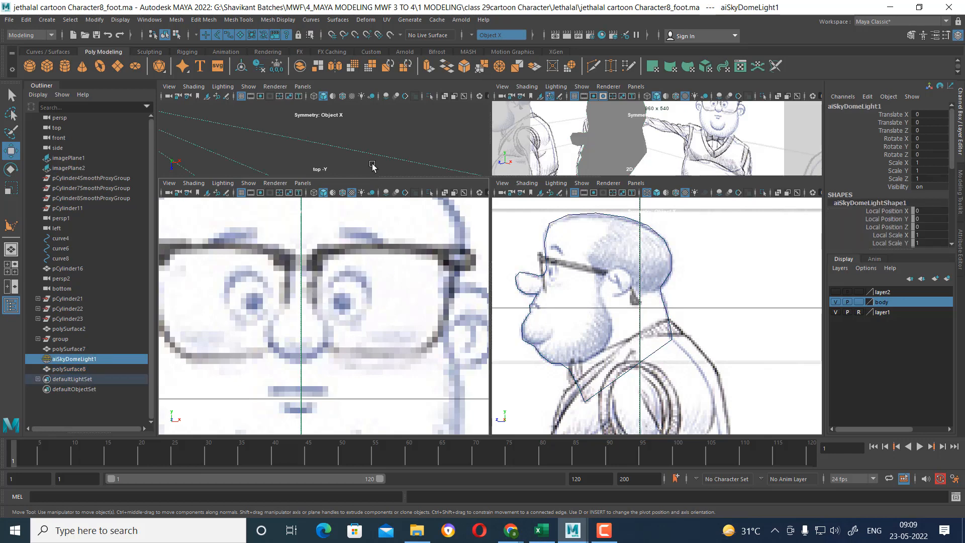
{"action": "key", "text": "f"}
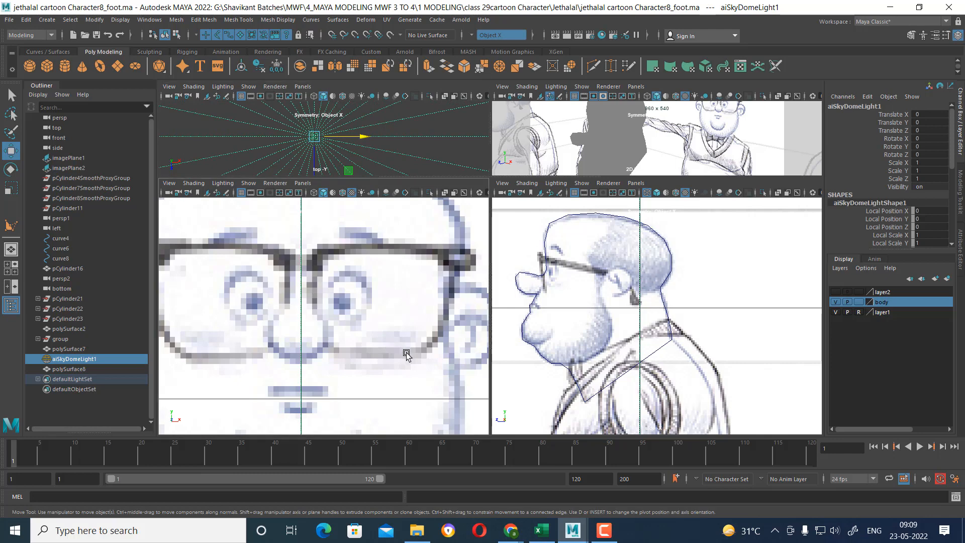
{"action": "right_click_drag", "start_coordinate": [389, 318], "coordinate": [433, 312], "text": "shift"}
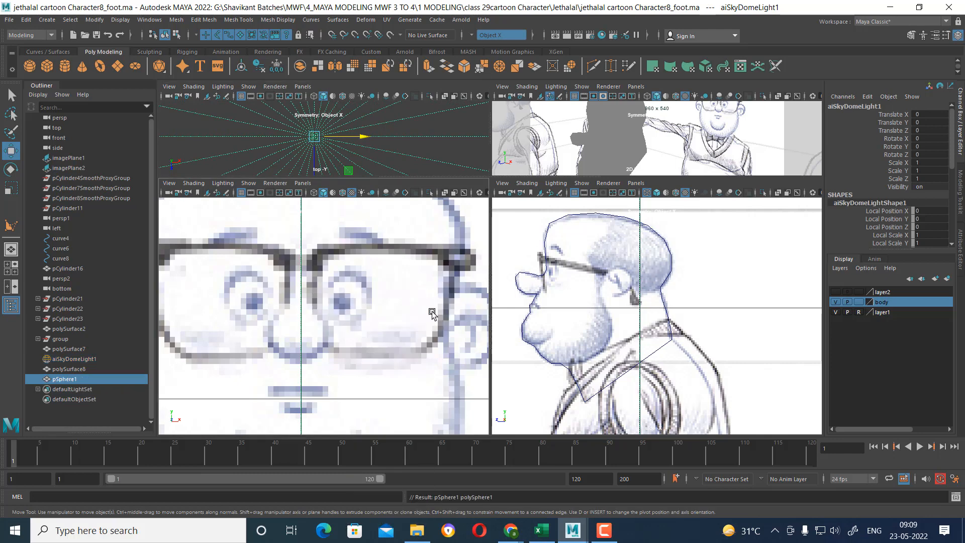
{"action": "scroll", "coordinate": [372, 342], "scroll_direction": "down", "scroll_amount": 5}
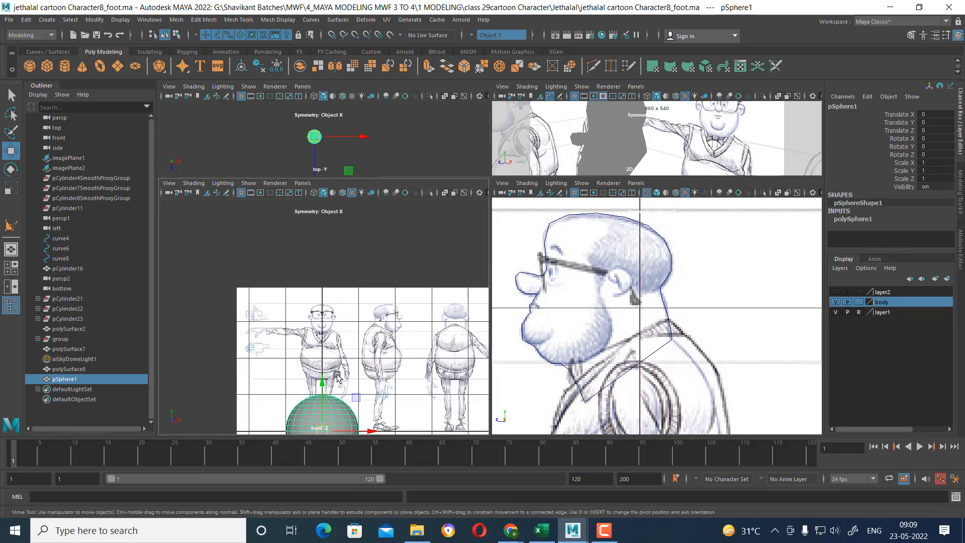
{"action": "left_click_drag", "start_coordinate": [322, 387], "coordinate": [329, 323]}
{"action": "scroll", "coordinate": [346, 352], "scroll_direction": "up", "scroll_amount": 5}
- Rotate the sphere to exactly 90 degrees about X so its pole faces forward
{"action": "key", "text": "e"}
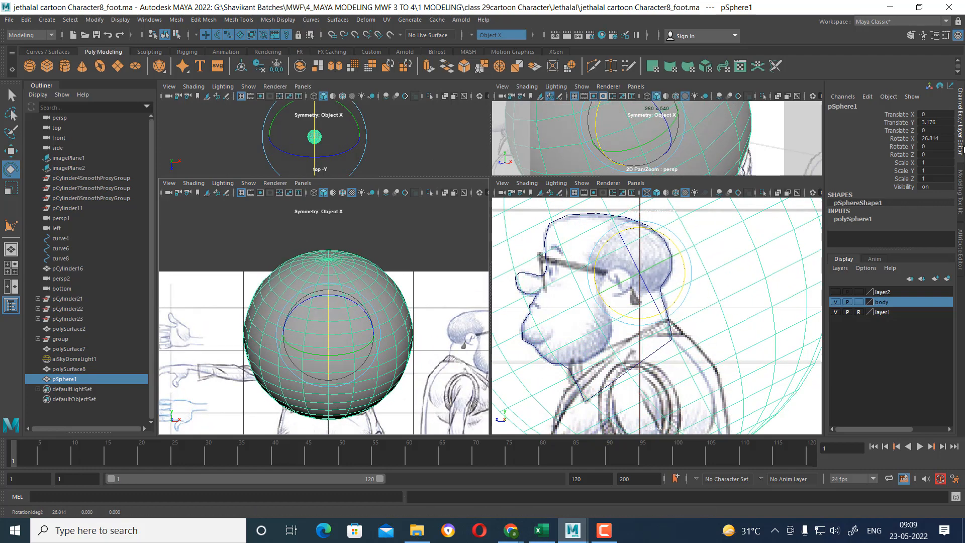
{"action": "left_click", "coordinate": [937, 135]}
{"action": "double_click", "coordinate": [939, 135]}
{"action": "type", "text": "90"}
{"action": "key", "text": "Return"}
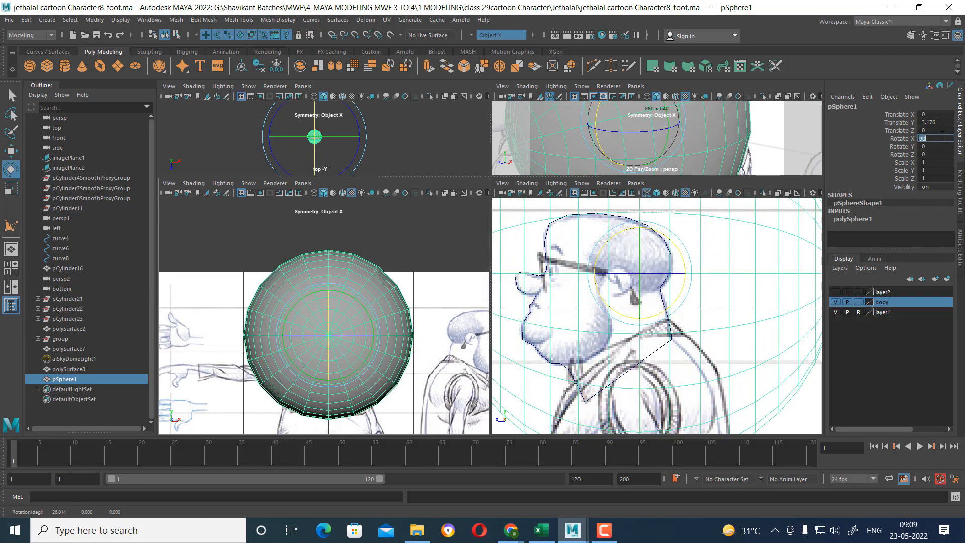
- Reduce the sphere's radius to 0.15 and move it forward towards the eye, to a Translate Z of about 0.296
{"action": "key", "text": "w"}
{"action": "key", "text": "f"}
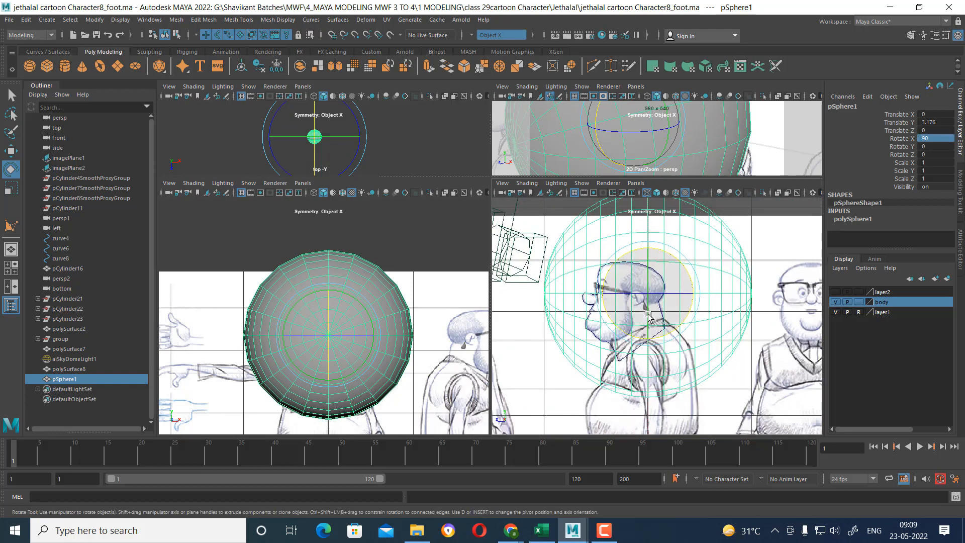
{"action": "left_click", "coordinate": [879, 221]}
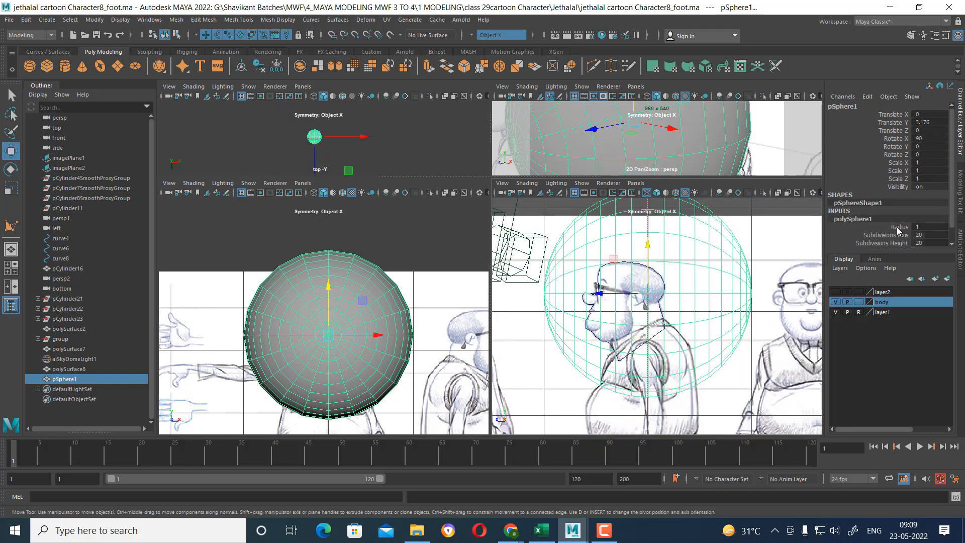
{"action": "left_click", "coordinate": [899, 226]}
{"action": "middle_click_drag", "start_coordinate": [713, 306], "coordinate": [794, 364]}
{"action": "scroll", "coordinate": [674, 317], "scroll_direction": "up", "scroll_amount": 10}
{"action": "scroll", "coordinate": [709, 321], "scroll_direction": "down", "scroll_amount": 10}
{"action": "scroll", "coordinate": [795, 406], "scroll_direction": "up", "scroll_amount": 5}
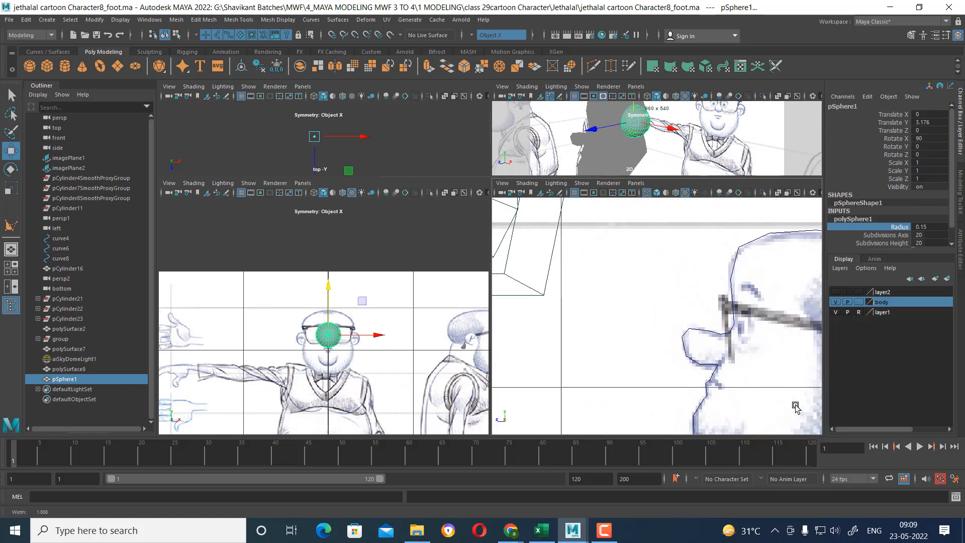
{"action": "middle_click_drag", "start_coordinate": [796, 406], "coordinate": [715, 394], "text": "alt"}
{"action": "left_click_drag", "start_coordinate": [741, 328], "coordinate": [672, 334]}
{"action": "scroll", "coordinate": [679, 337], "scroll_direction": "up", "scroll_amount": 5}
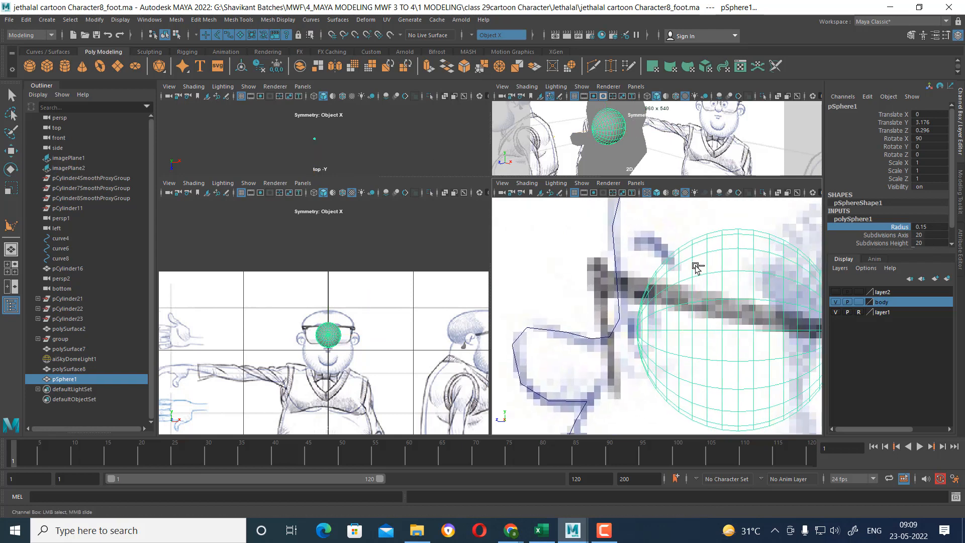
- Reduce the sphere's radius to 0.09 and move it further forward to a Translate Z of about 0.366
{"action": "middle_click_drag", "start_coordinate": [696, 267], "coordinate": [692, 266]}
{"action": "key", "text": "w"}
{"action": "left_click_drag", "start_coordinate": [696, 329], "coordinate": [644, 330]}
{"action": "scroll", "coordinate": [370, 301], "scroll_direction": "up", "scroll_amount": 10}
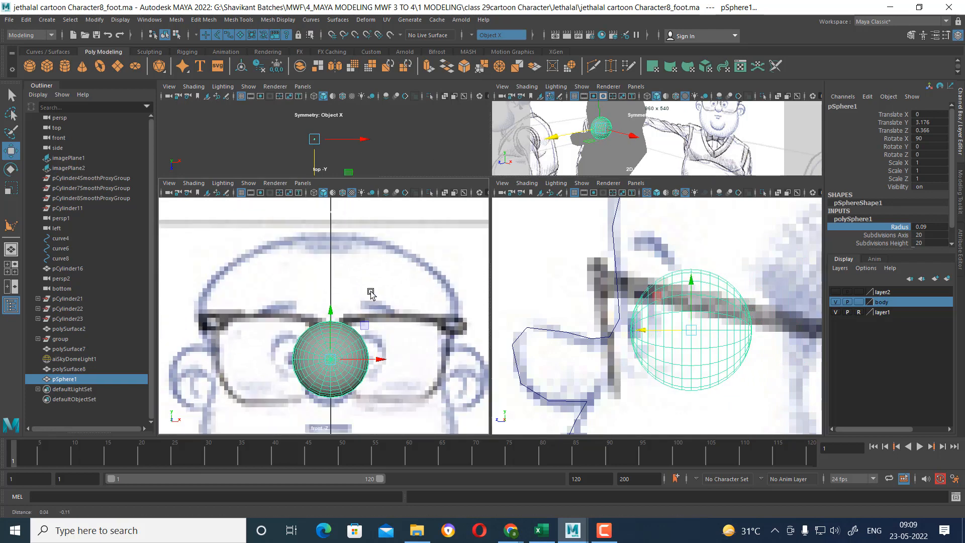
- Move the sphere sideways over one eye to a Translate X of about 0.116 and show the front view in wireframe
{"action": "left_click_drag", "start_coordinate": [371, 342], "coordinate": [415, 348]}
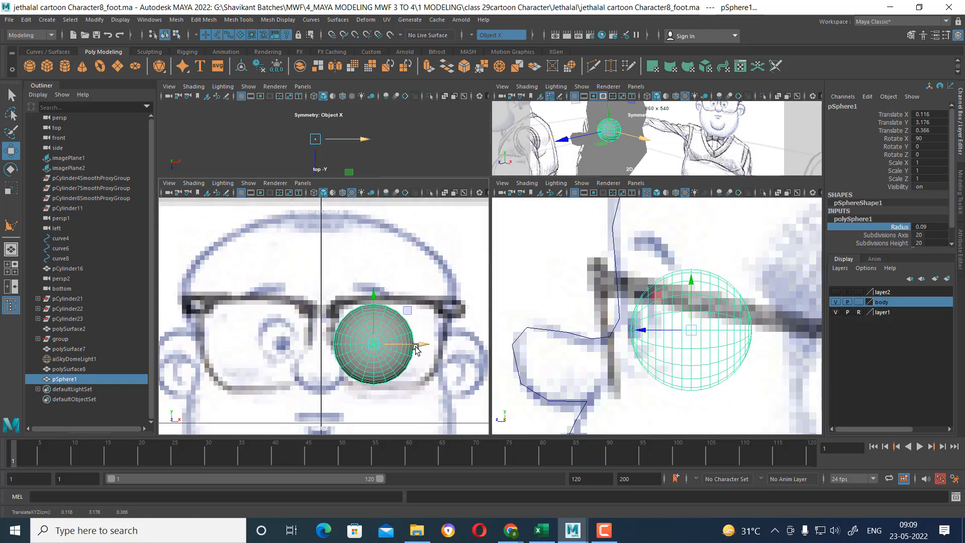
{"action": "key", "text": "4"}
{"action": "scroll", "coordinate": [427, 372], "scroll_direction": "up", "scroll_amount": 3}
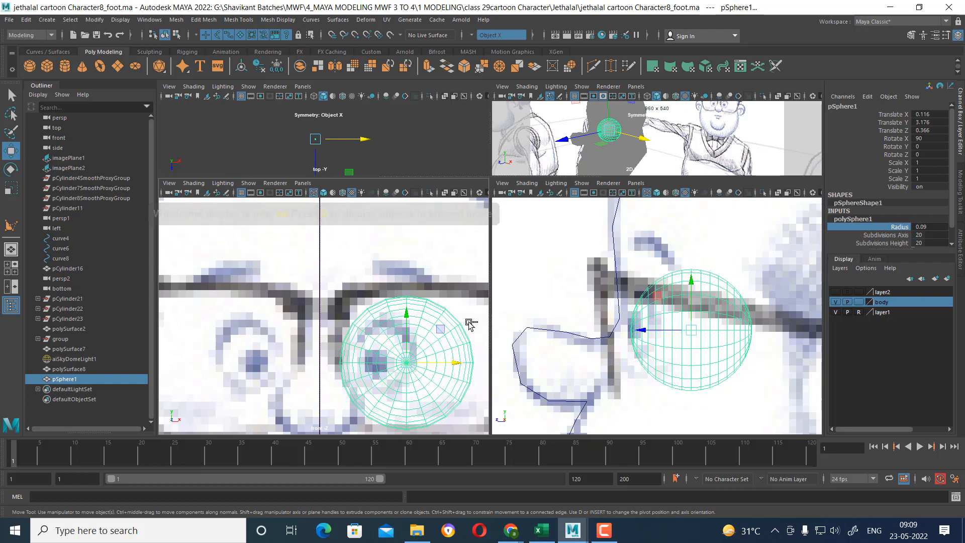
- Nudge the sphere up to a Translate Y of about 3.178 and reduce its radius to 0.05
{"action": "left_click_drag", "start_coordinate": [467, 323], "coordinate": [463, 322]}
{"action": "left_click", "coordinate": [904, 226]}
{"action": "middle_click_drag", "start_coordinate": [787, 261], "coordinate": [427, 302]}
{"action": "key", "text": "w"}
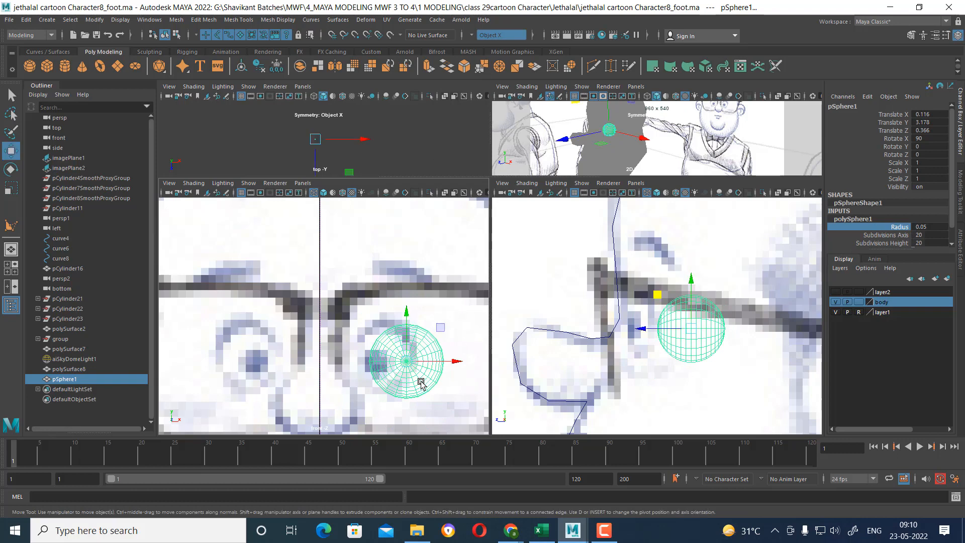
- Position the eyeball sphere over the drawn eye at about X 0.085, Y 3.187 and Z 0.371
{"action": "scroll", "coordinate": [410, 340], "scroll_direction": "down", "scroll_amount": 5}
{"action": "left_click_drag", "start_coordinate": [409, 340], "coordinate": [398, 340]}
{"action": "left_click_drag", "start_coordinate": [356, 291], "coordinate": [356, 287]}
{"action": "scroll", "coordinate": [647, 323], "scroll_direction": "up", "scroll_amount": 2}
{"action": "left_click_drag", "start_coordinate": [647, 322], "coordinate": [643, 322]}
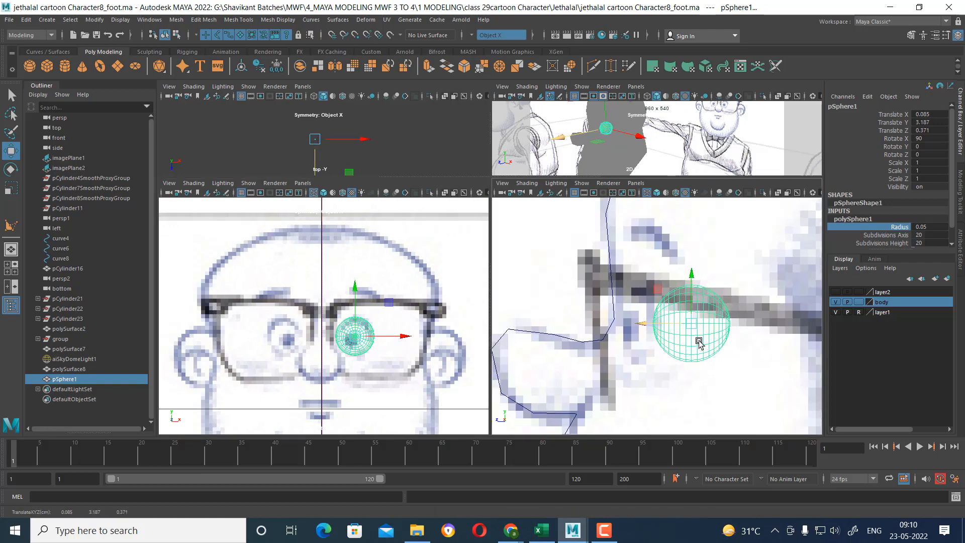
- Move the eyeball sphere forward in the side view to a Translate Z of about 0.412
{"action": "scroll", "coordinate": [698, 337], "scroll_direction": "down", "scroll_amount": 7}
{"action": "scroll", "coordinate": [655, 323], "scroll_direction": "up", "scroll_amount": 7}
{"action": "scroll", "coordinate": [682, 325], "scroll_direction": "down", "scroll_amount": 8}
{"action": "scroll", "coordinate": [684, 328], "scroll_direction": "up", "scroll_amount": 4}
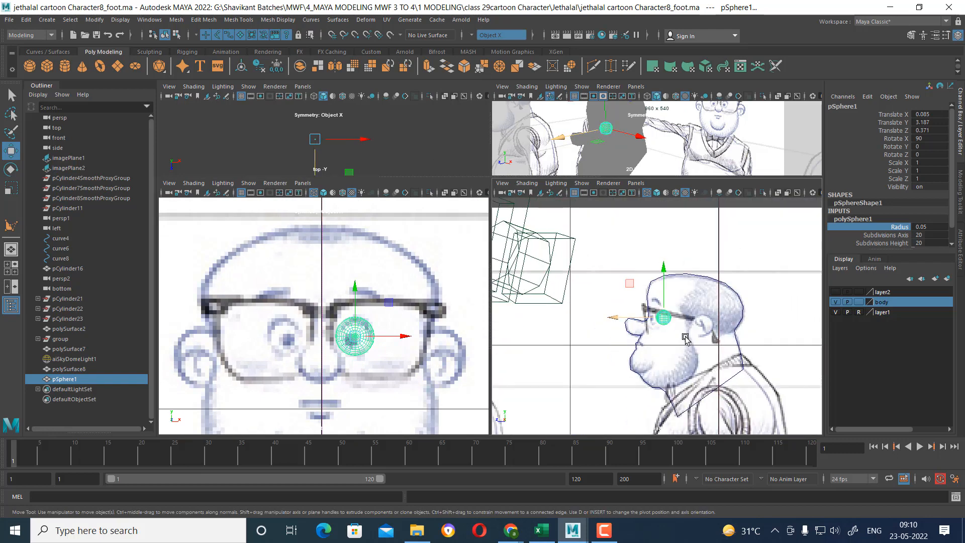
{"action": "left_click_drag", "start_coordinate": [623, 319], "coordinate": [611, 316]}
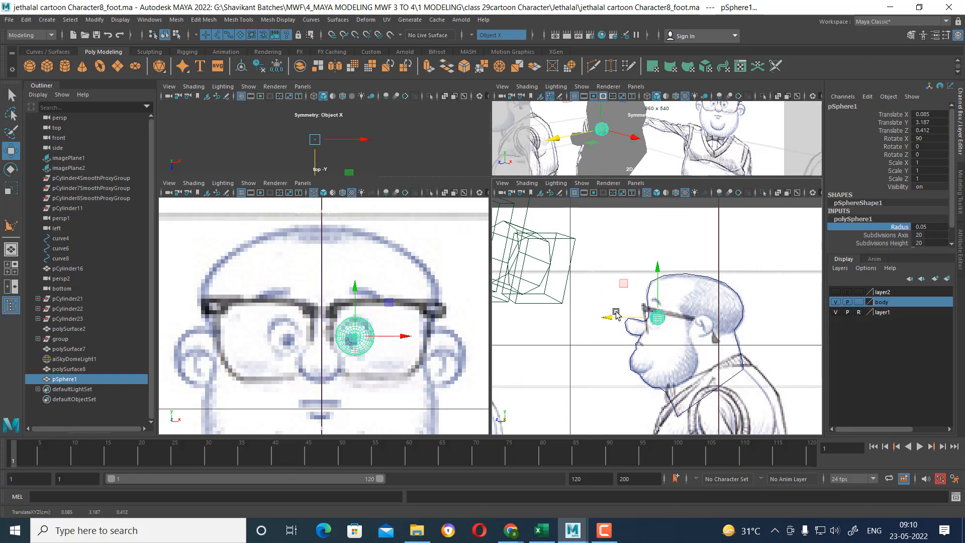
{"action": "scroll", "coordinate": [354, 318], "scroll_direction": "up", "scroll_amount": 2}
{"action": "scroll", "coordinate": [353, 318], "scroll_direction": "down", "scroll_amount": 4}
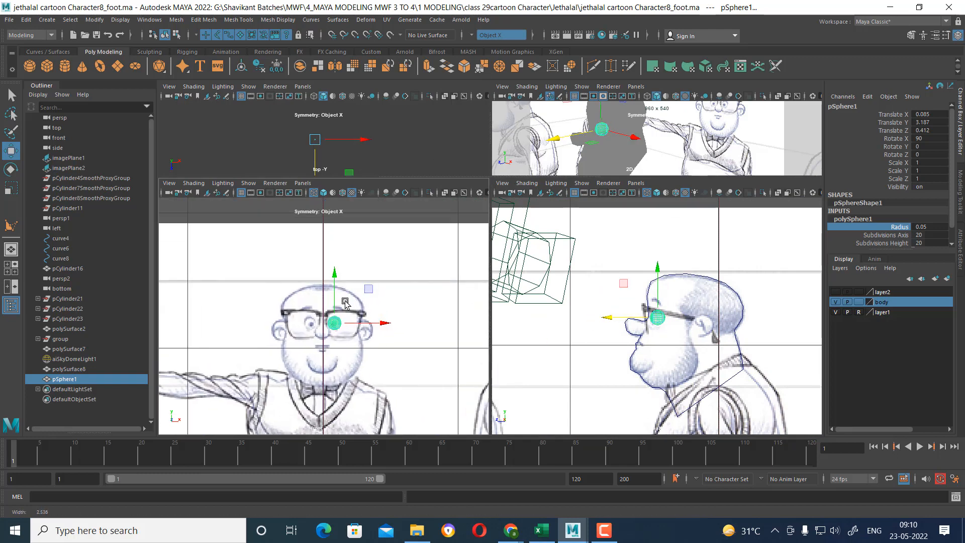
- Duplicate the fitted eyeball sphere and hide the copy
{"action": "scroll", "coordinate": [350, 318], "scroll_direction": "up", "scroll_amount": 4}
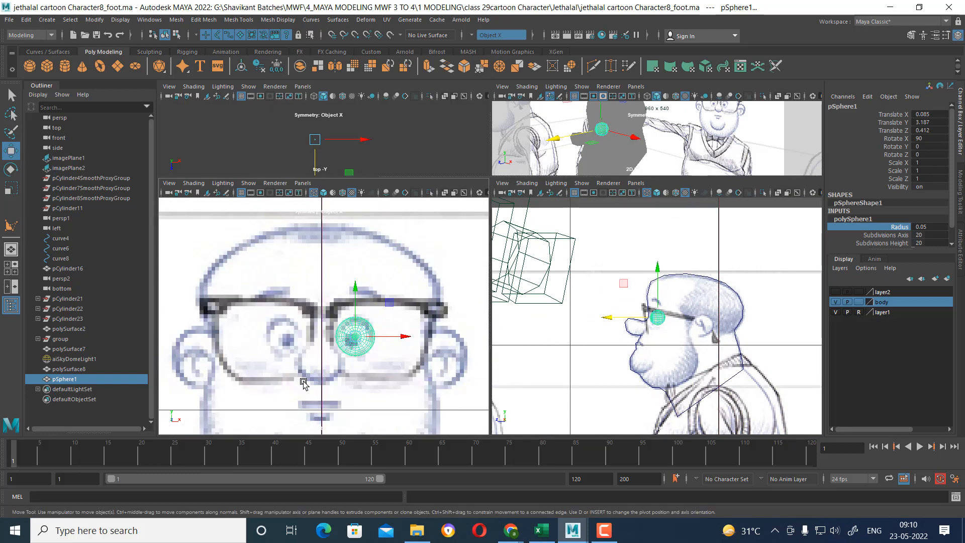
{"action": "scroll", "coordinate": [658, 346], "scroll_direction": "up", "scroll_amount": 5}
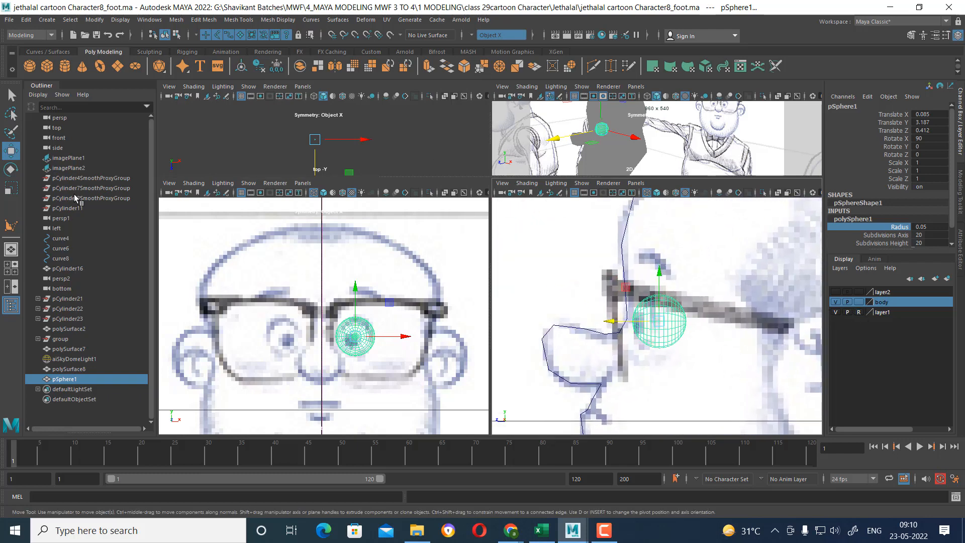
{"action": "key", "text": "ctrl+d"}
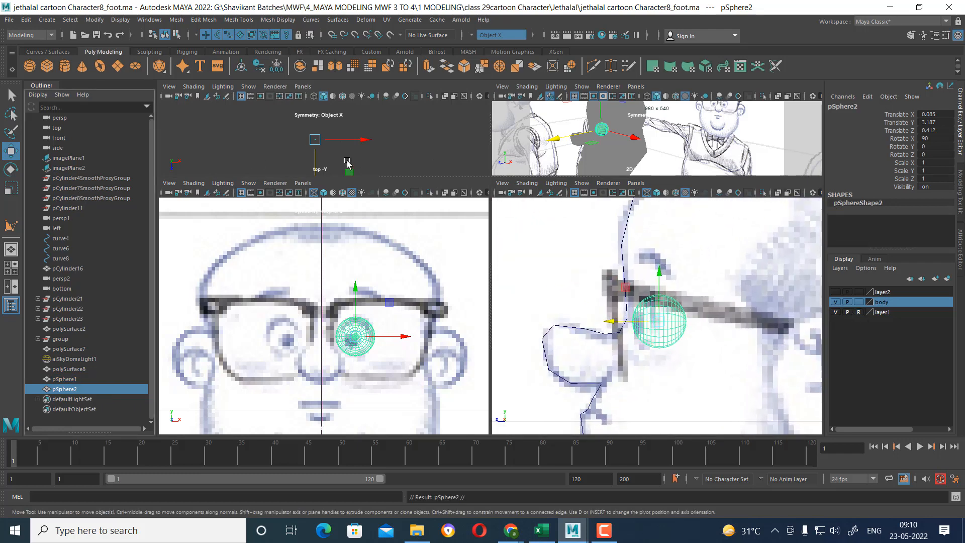
{"action": "key", "text": "ctrl+h"}
- Select the original eyeball sphere and reduce both its Subdivisions Axis and Subdivisions Height to 9
{"action": "left_click", "coordinate": [673, 319]}
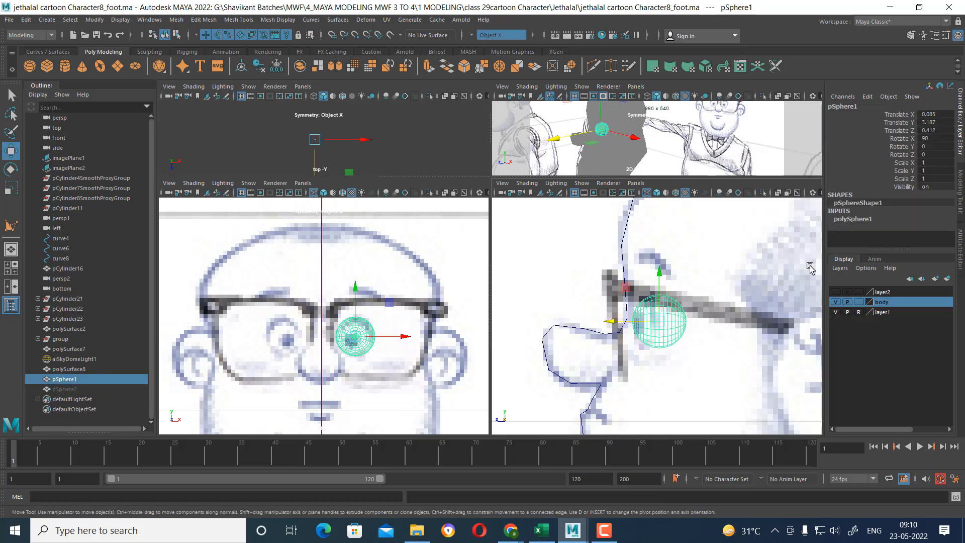
{"action": "left_click", "coordinate": [858, 220]}
{"action": "scroll", "coordinate": [895, 221], "scroll_direction": "down", "scroll_amount": 1}
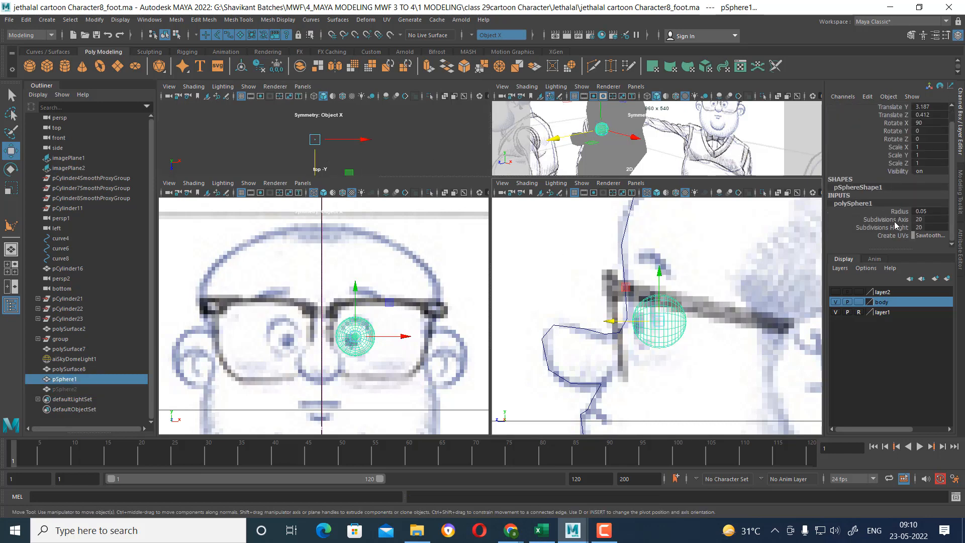
{"action": "left_click_drag", "start_coordinate": [895, 220], "coordinate": [895, 228]}
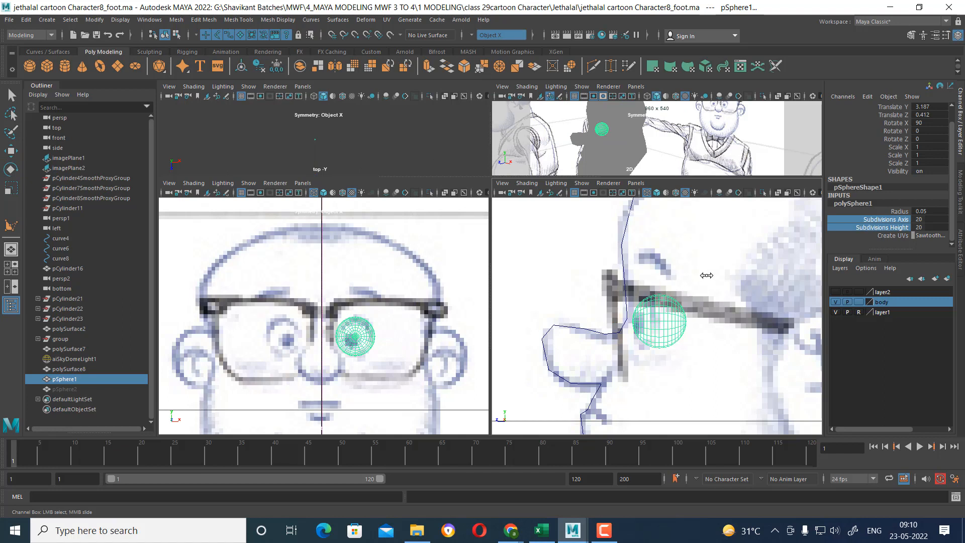
{"action": "middle_click_drag", "start_coordinate": [706, 276], "coordinate": [651, 284]}
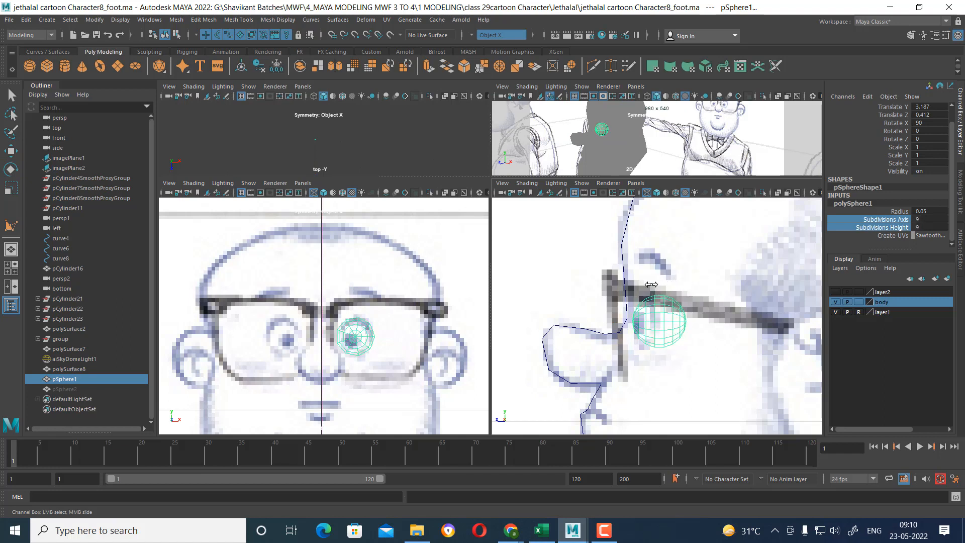
{"action": "scroll", "coordinate": [334, 312], "scroll_direction": "up", "scroll_amount": 5}
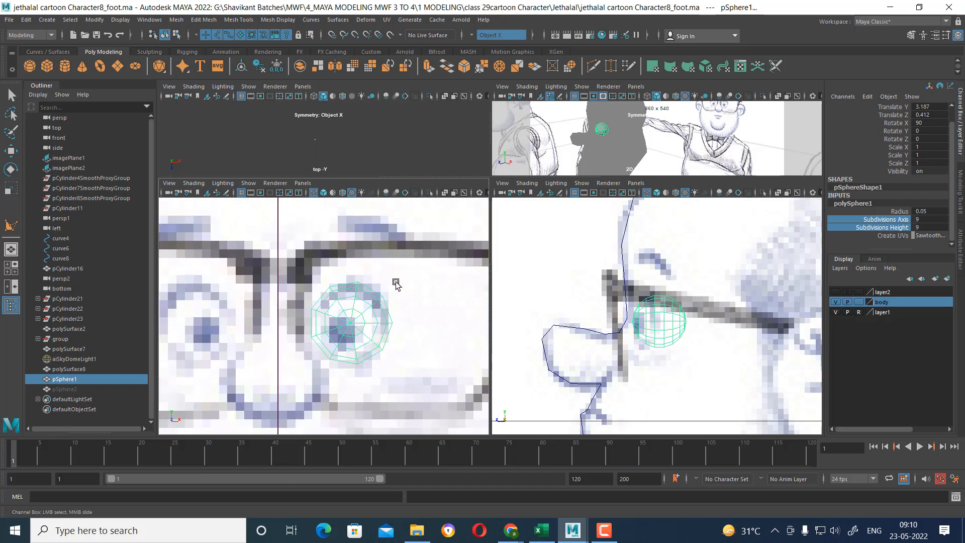
{"action": "scroll", "coordinate": [632, 301], "scroll_direction": "up", "scroll_amount": 3}
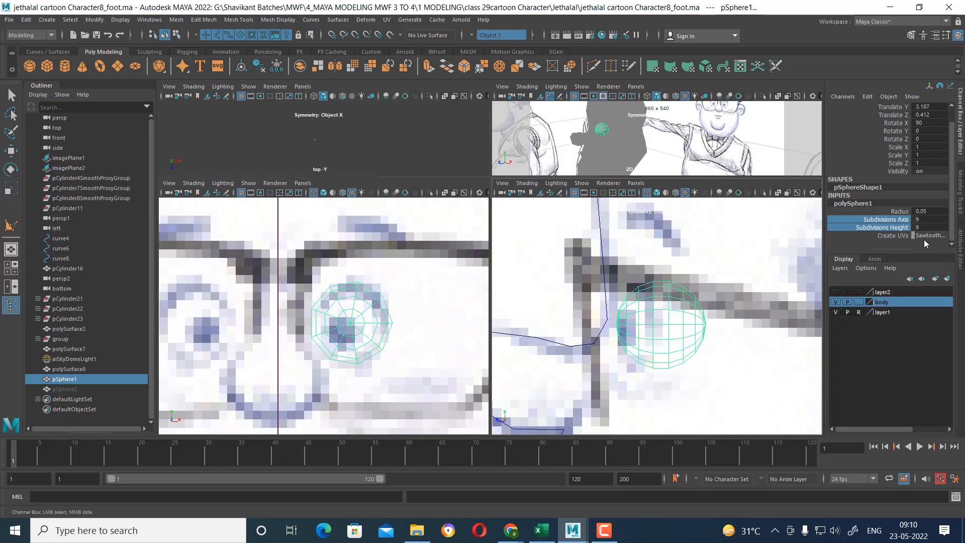
- Set the eyeball sphere's Subdivisions Axis to 10 and Subdivisions Height to 6
{"action": "left_click", "coordinate": [893, 222]}
{"action": "left_click", "coordinate": [893, 228]}
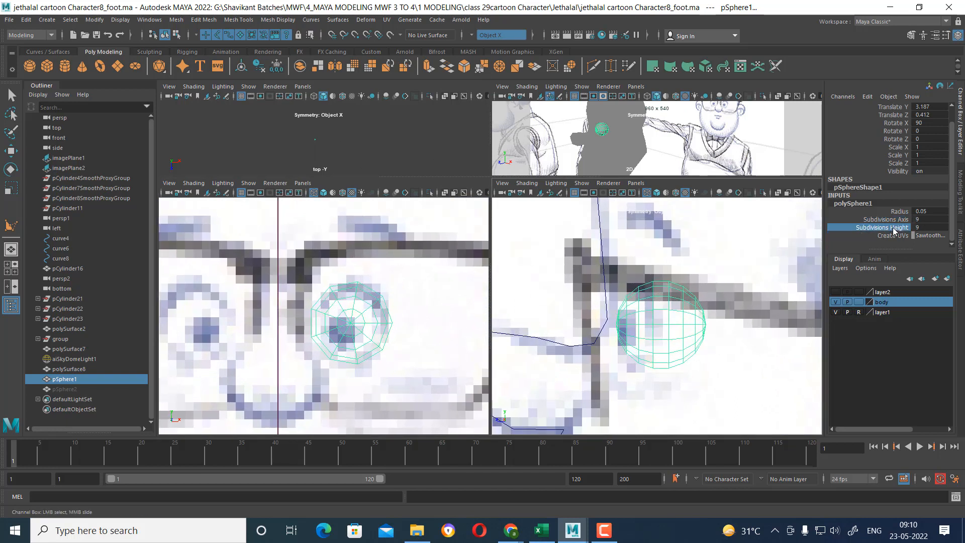
{"action": "middle_click_drag", "start_coordinate": [764, 278], "coordinate": [745, 278]}
{"action": "left_click", "coordinate": [864, 221]}
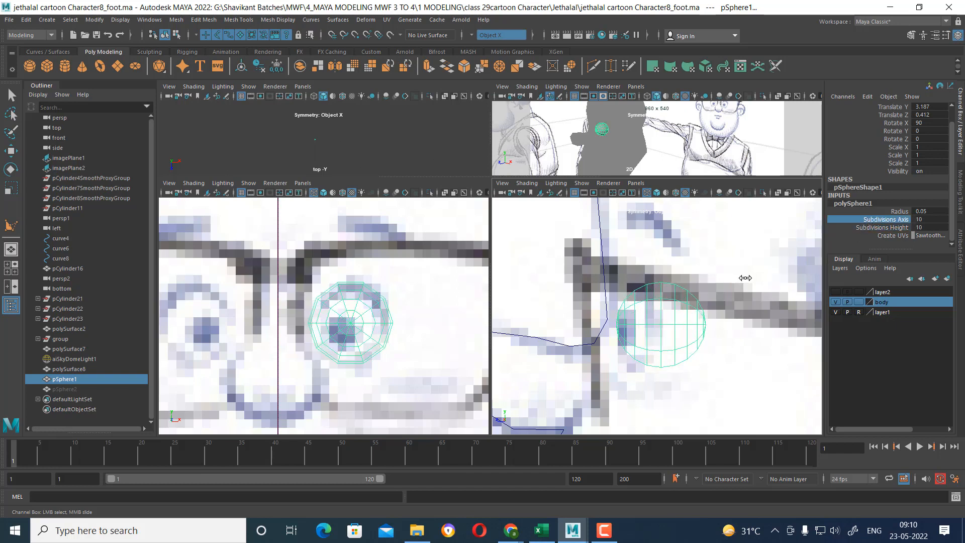
{"action": "left_click", "coordinate": [892, 228]}
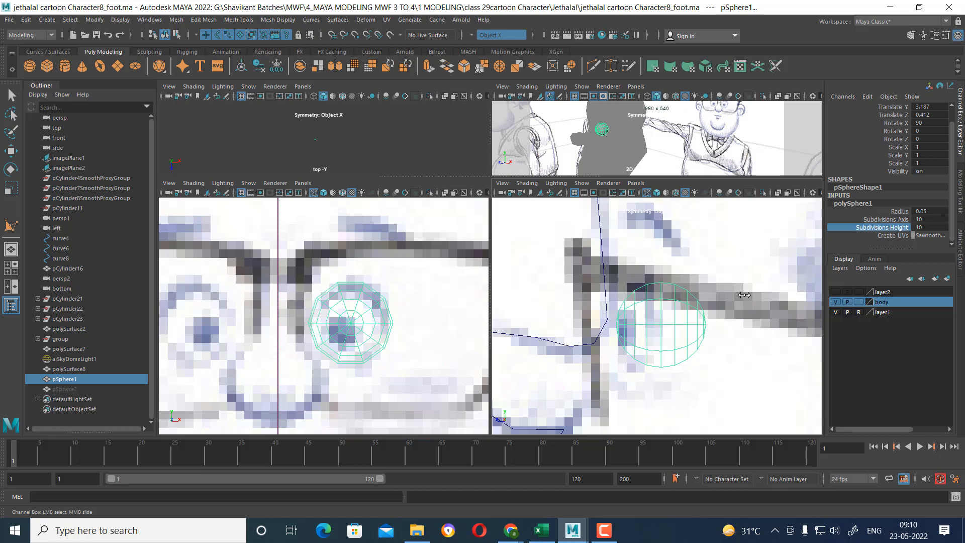
{"action": "middle_click_drag", "start_coordinate": [744, 295], "coordinate": [726, 295]}
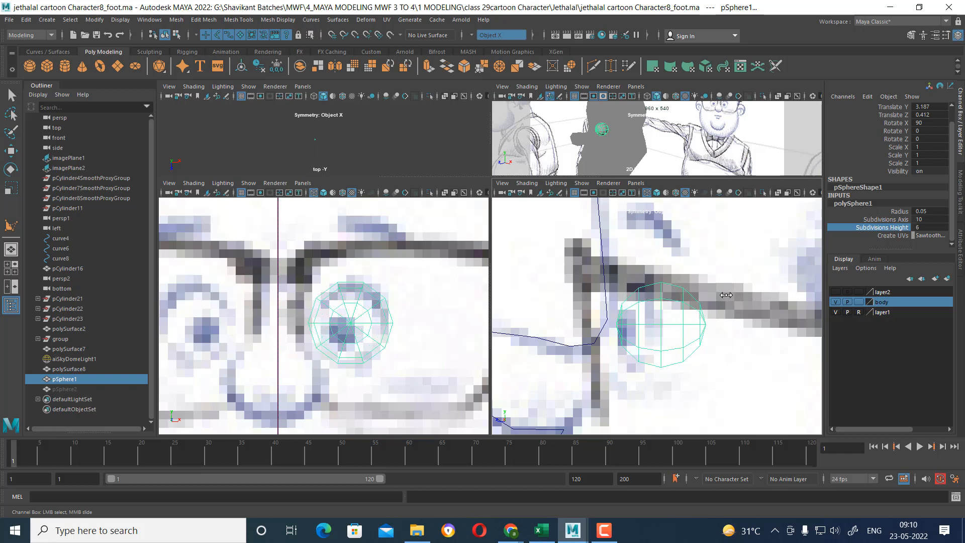
- Delete the sphere's back half and its front cap faces, keeping only a ring around the eye, and return to object mode
{"action": "right_click_drag", "start_coordinate": [683, 301], "coordinate": [683, 313]}
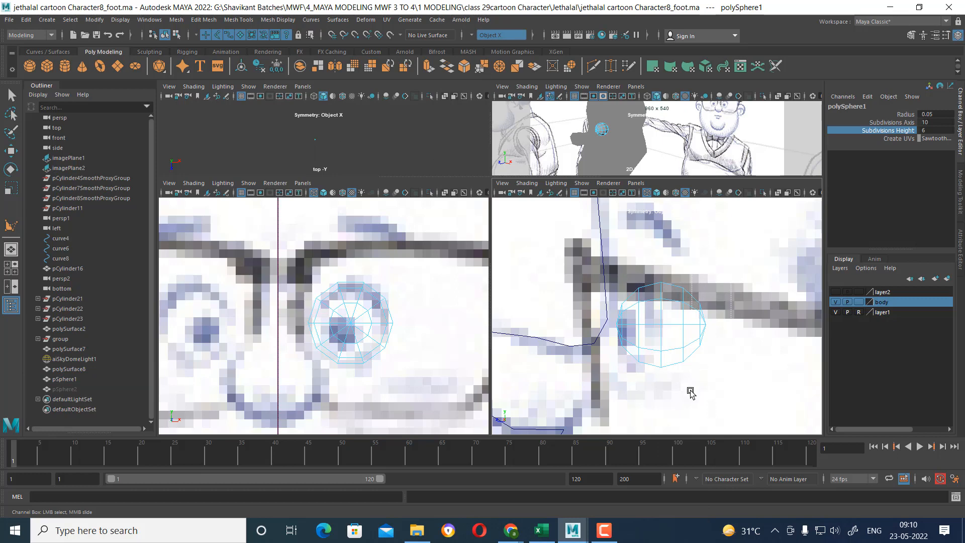
{"action": "left_click_drag", "start_coordinate": [690, 392], "coordinate": [678, 397]}
{"action": "key", "text": "Delete"}
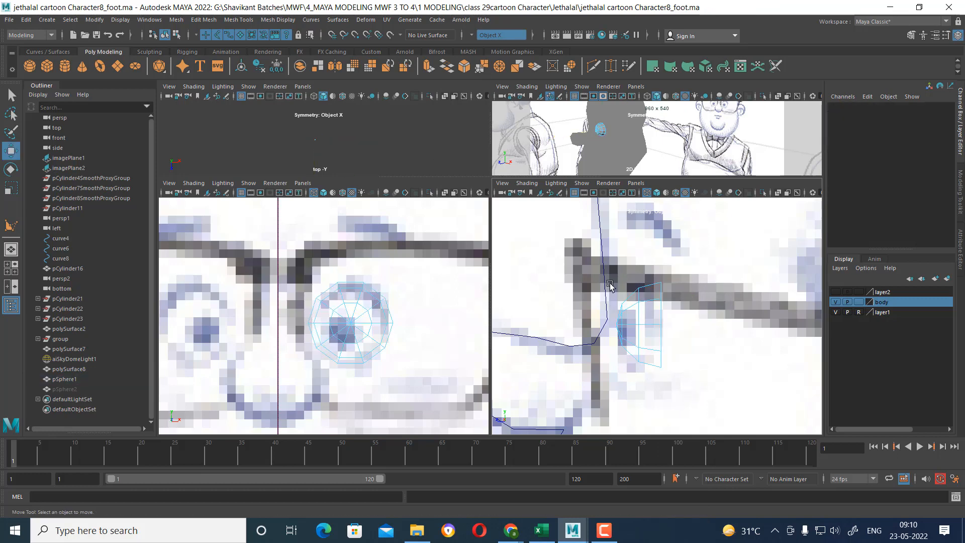
{"action": "left_click_drag", "start_coordinate": [609, 284], "coordinate": [627, 377]}
{"action": "key", "text": "Delete"}
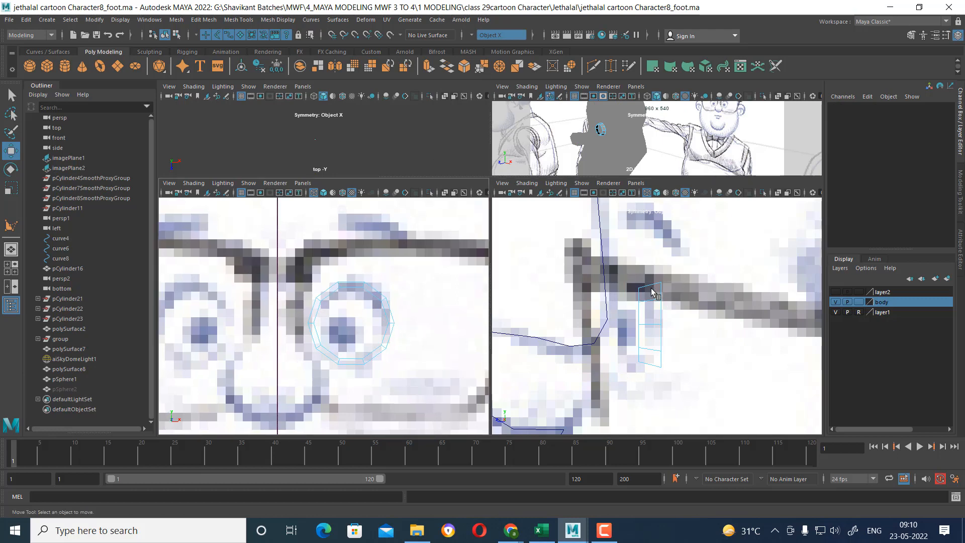
{"action": "right_click_drag", "start_coordinate": [651, 292], "coordinate": [676, 264]}
- Flatten the eye ring front to back to a Scale Y of about 0.511
{"action": "scroll", "coordinate": [332, 298], "scroll_direction": "down", "scroll_amount": 8}
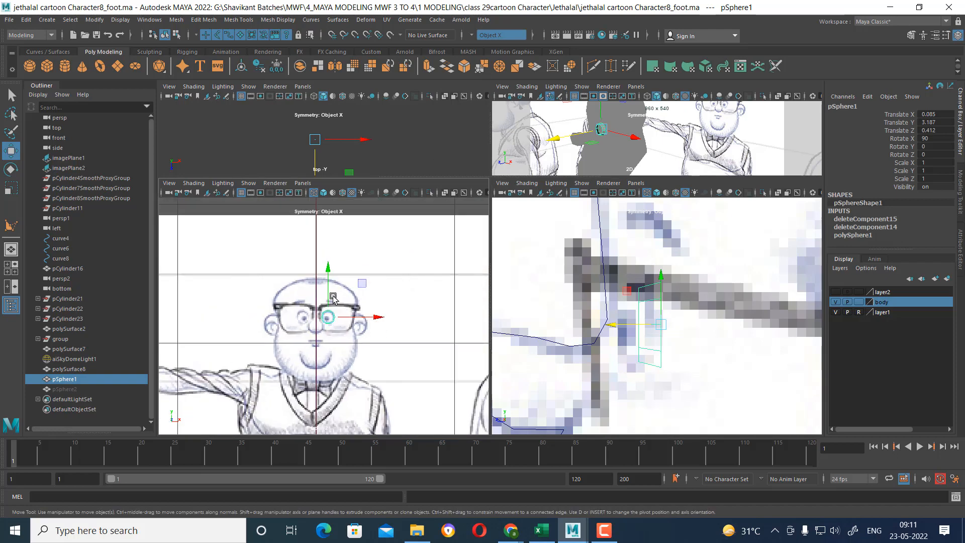
{"action": "scroll", "coordinate": [333, 298], "scroll_direction": "up", "scroll_amount": 10}
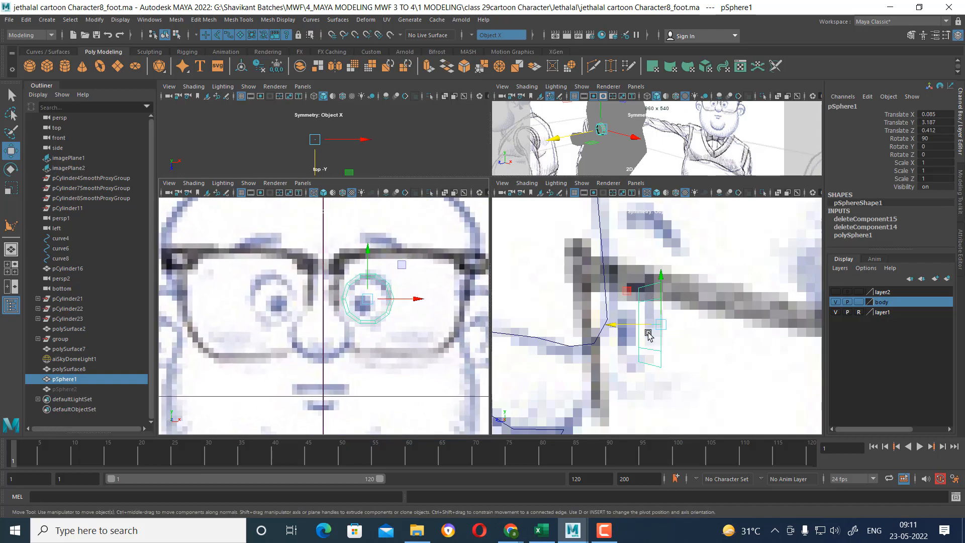
{"action": "key", "text": "r"}
{"action": "left_click_drag", "start_coordinate": [619, 325], "coordinate": [639, 328]}
{"action": "key", "text": "w"}
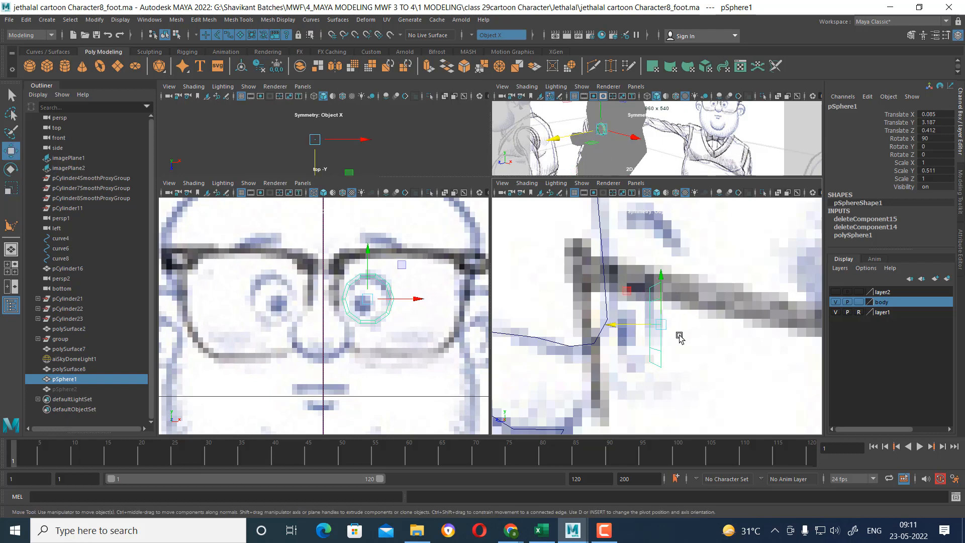
- Select the eye ring's front edge loop and try to scale it uniformly in the front view
{"action": "scroll", "coordinate": [694, 379], "scroll_direction": "up", "scroll_amount": 3}
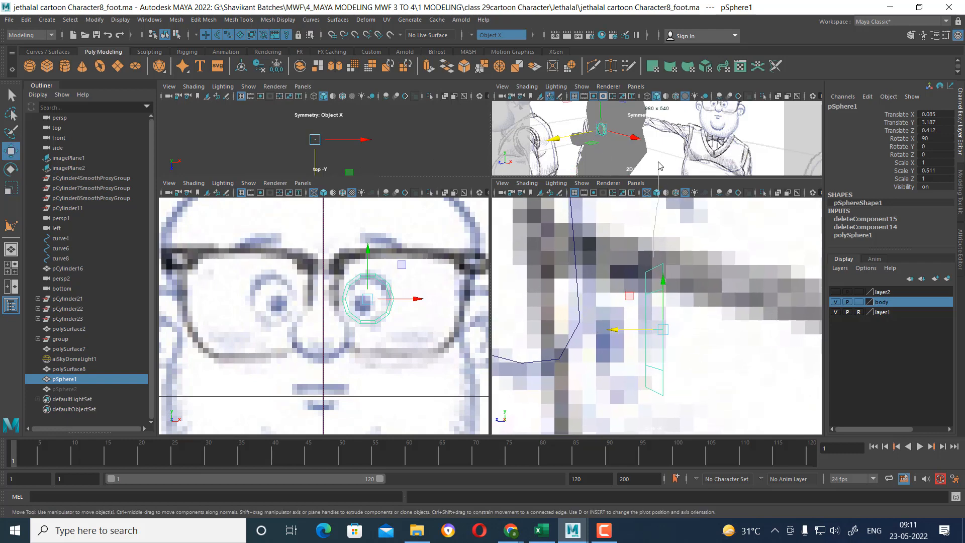
{"action": "right_click_drag", "start_coordinate": [658, 166], "coordinate": [666, 206]}
{"action": "double_click", "coordinate": [646, 285]}
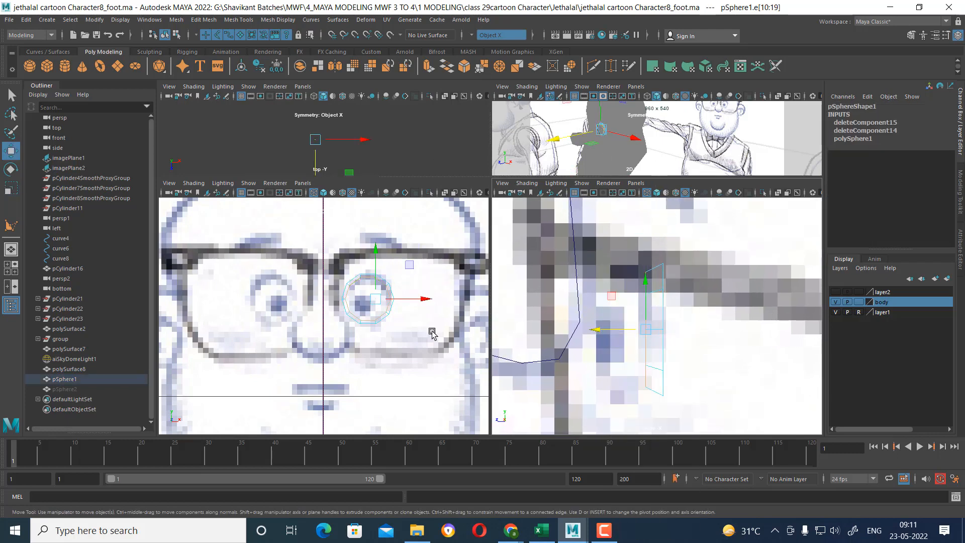
{"action": "scroll", "coordinate": [432, 334], "scroll_direction": "down", "scroll_amount": 2}
{"action": "scroll", "coordinate": [371, 330], "scroll_direction": "up", "scroll_amount": 4}
{"action": "key", "text": "r"}
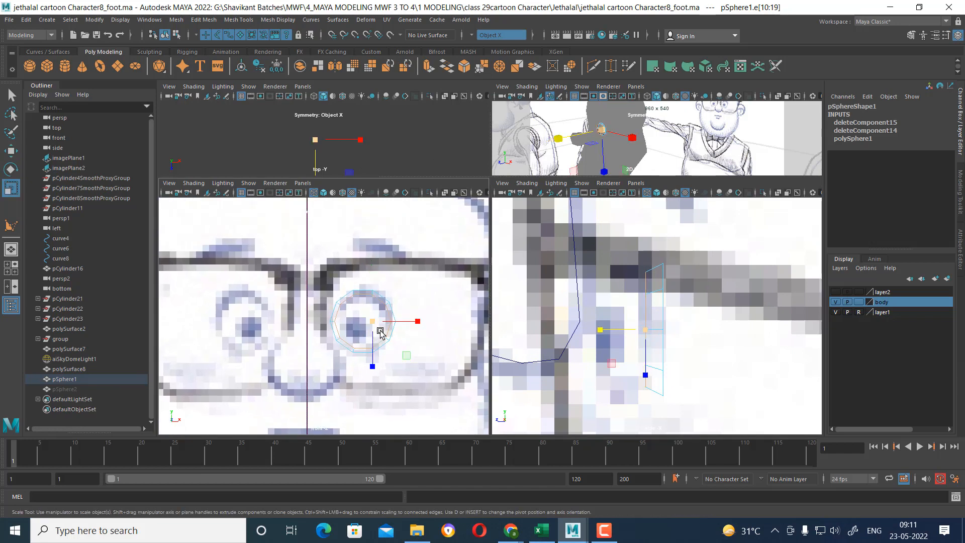
{"action": "left_click_drag", "start_coordinate": [374, 324], "coordinate": [352, 325]}
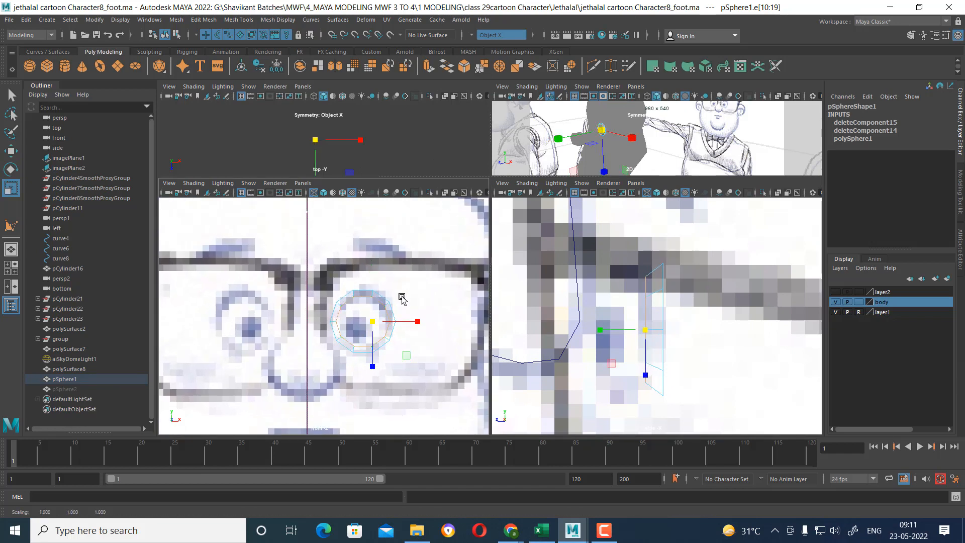
- Scale the whole eye ring uniformly in object mode to about 1.208 in X and Z and 0.618 in Y
{"action": "scroll", "coordinate": [717, 322], "scroll_direction": "down", "scroll_amount": 5}
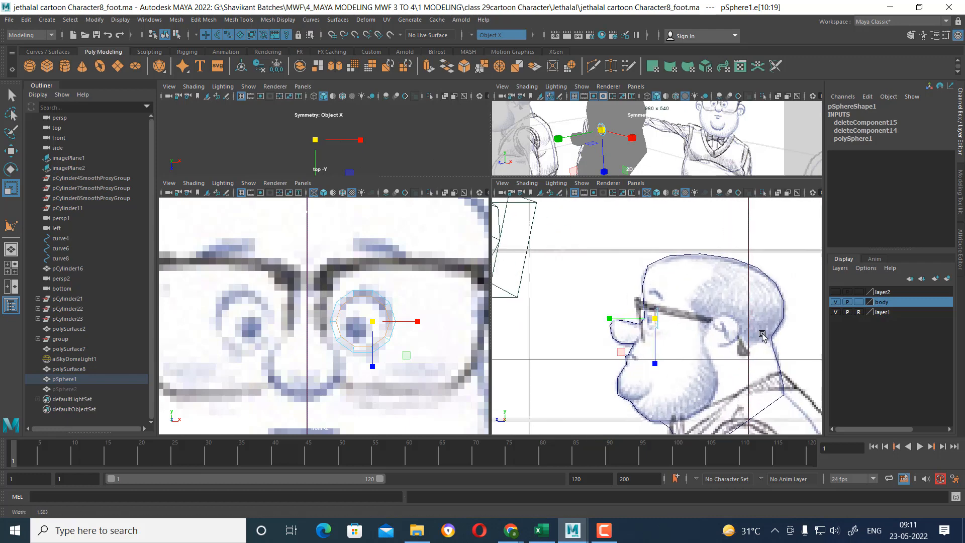
{"action": "middle_click_drag", "start_coordinate": [717, 321], "coordinate": [710, 291], "text": "alt"}
{"action": "right_click_drag", "start_coordinate": [709, 292], "coordinate": [707, 331], "text": "alt"}
{"action": "right_click", "coordinate": [646, 279]}
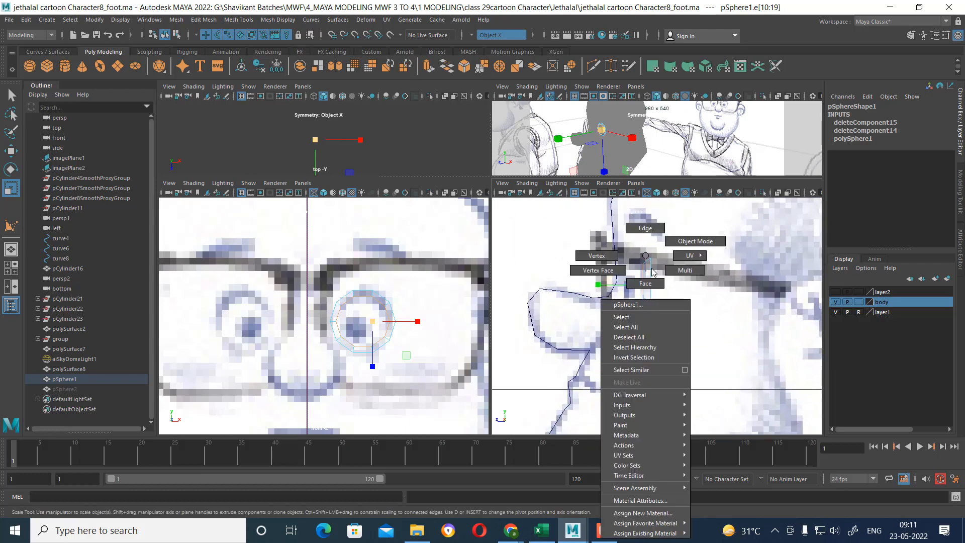
{"action": "left_click", "coordinate": [647, 281]}
{"action": "left_click", "coordinate": [655, 293]}
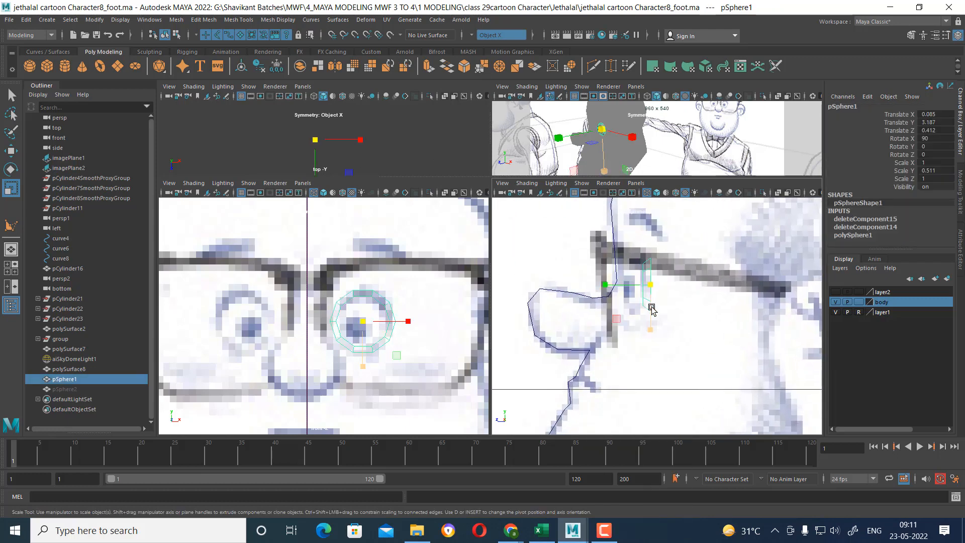
{"action": "mouse_move", "coordinate": [653, 285]}
{"action": "left_mouse_down"}
{"action": "mouse_move", "coordinate": [675, 266]}
{"action": "mouse_move", "coordinate": [668, 272]}
{"action": "left_mouse_up"}
{"action": "scroll", "coordinate": [398, 334], "scroll_direction": "up", "scroll_amount": 1}
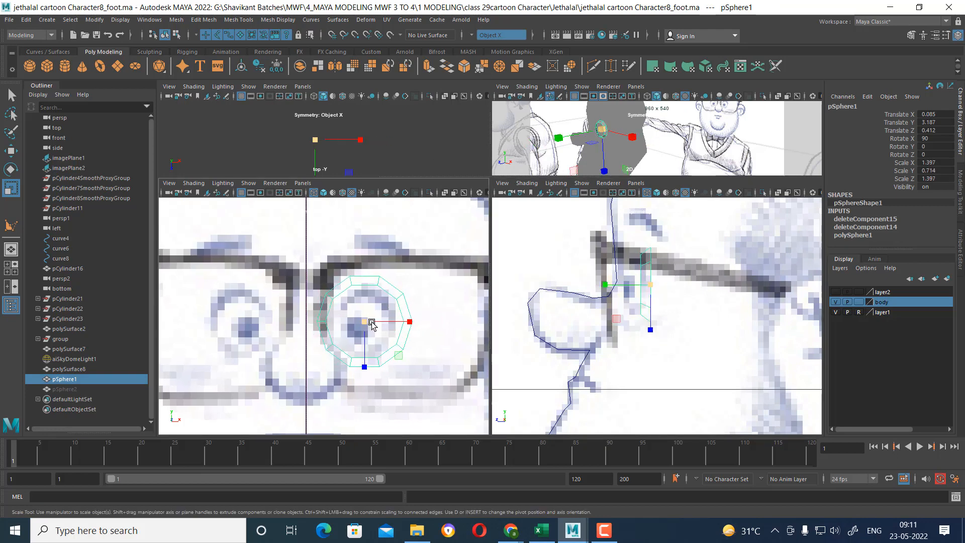
{"action": "left_click_drag", "start_coordinate": [372, 324], "coordinate": [360, 329]}
{"action": "scroll", "coordinate": [383, 340], "scroll_direction": "down", "scroll_amount": 3}
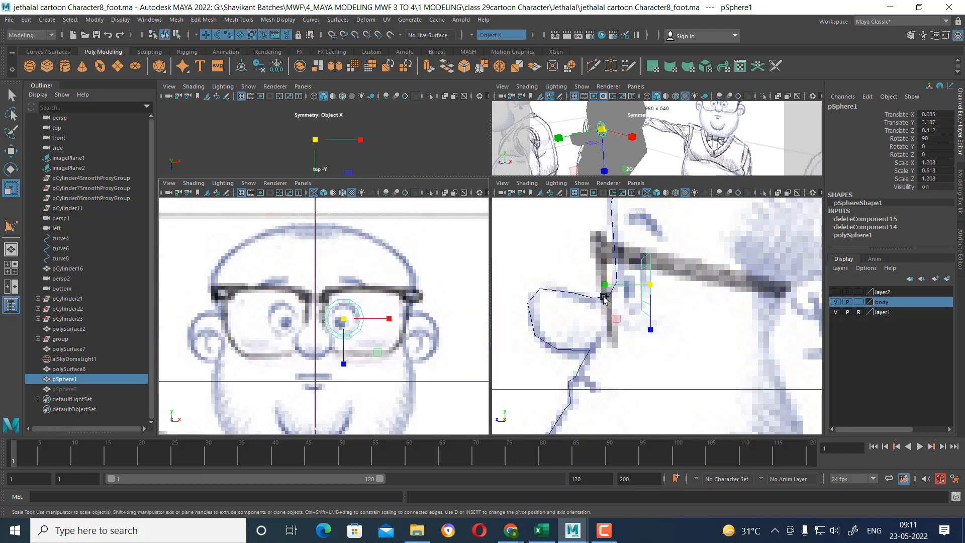
- Move the eye ring forward in the side view to a Translate Z of about 0.435
{"action": "scroll", "coordinate": [744, 266], "scroll_direction": "up", "scroll_amount": 2}
{"action": "key", "text": "w"}
{"action": "scroll", "coordinate": [632, 298], "scroll_direction": "down", "scroll_amount": 1}
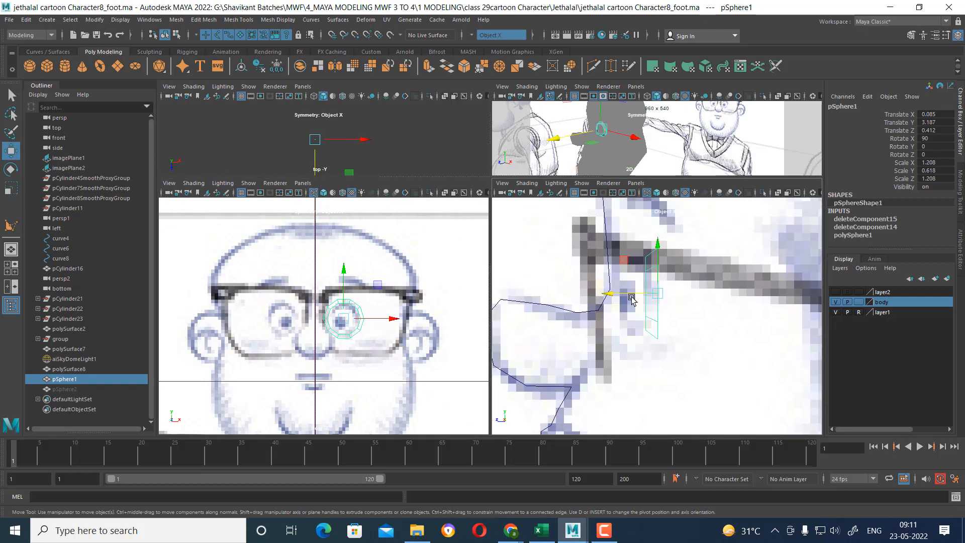
{"action": "left_click_drag", "start_coordinate": [632, 298], "coordinate": [605, 297]}
{"action": "scroll", "coordinate": [701, 310], "scroll_direction": "down", "scroll_amount": 3}
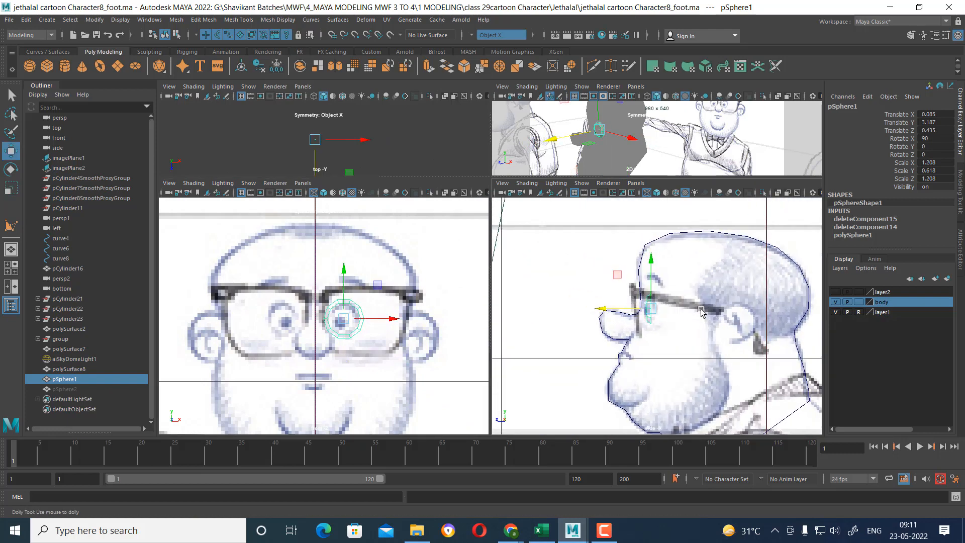
{"action": "scroll", "coordinate": [701, 310], "scroll_direction": "up", "scroll_amount": 1}
- Enlarge the perspective viewport around the eye ring and show the four viewports in full screen
{"action": "left_click_drag", "start_coordinate": [656, 140], "coordinate": [682, 147], "text": "alt"}
{"action": "middle_click_drag", "start_coordinate": [682, 147], "coordinate": [693, 169], "text": "alt"}
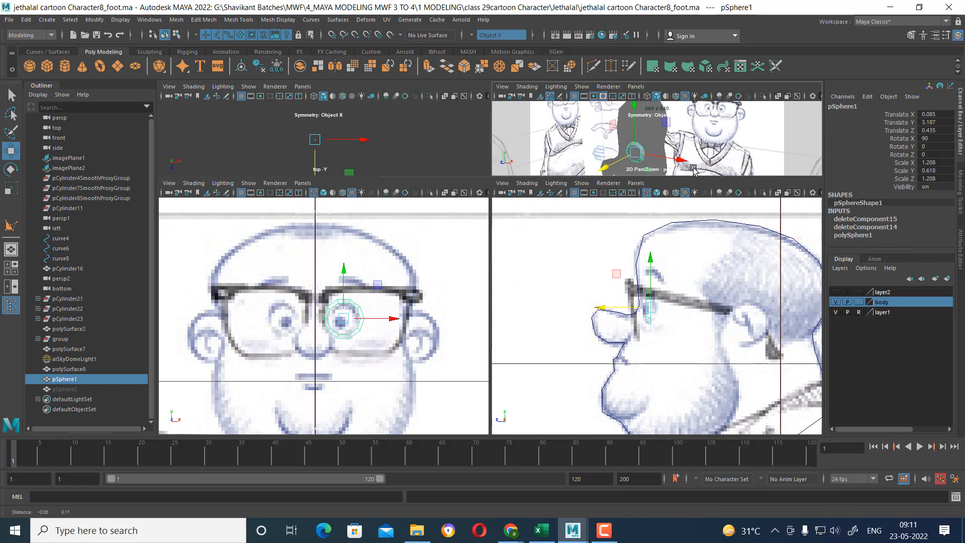
{"action": "left_click_drag", "start_coordinate": [694, 170], "coordinate": [663, 220], "text": "alt"}
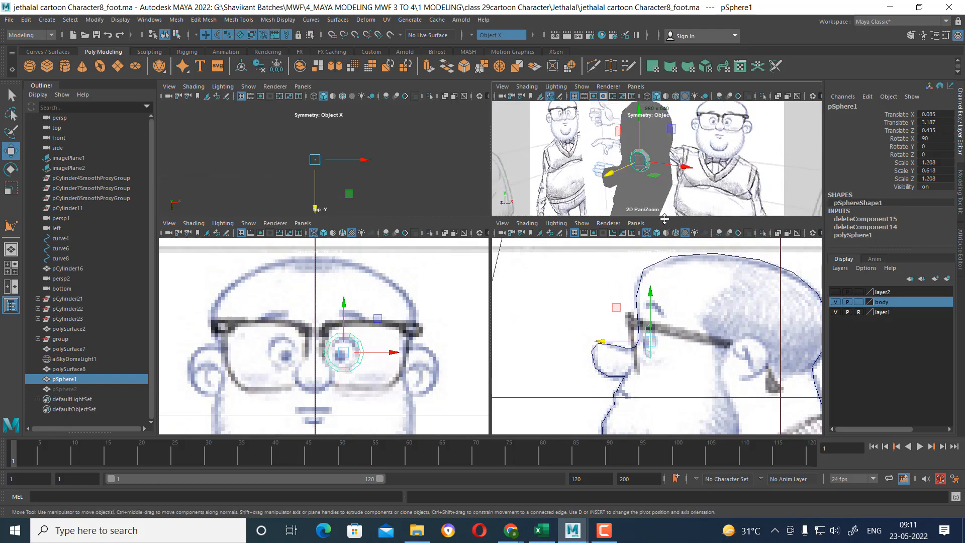
{"action": "key", "text": "ctrl+space"}
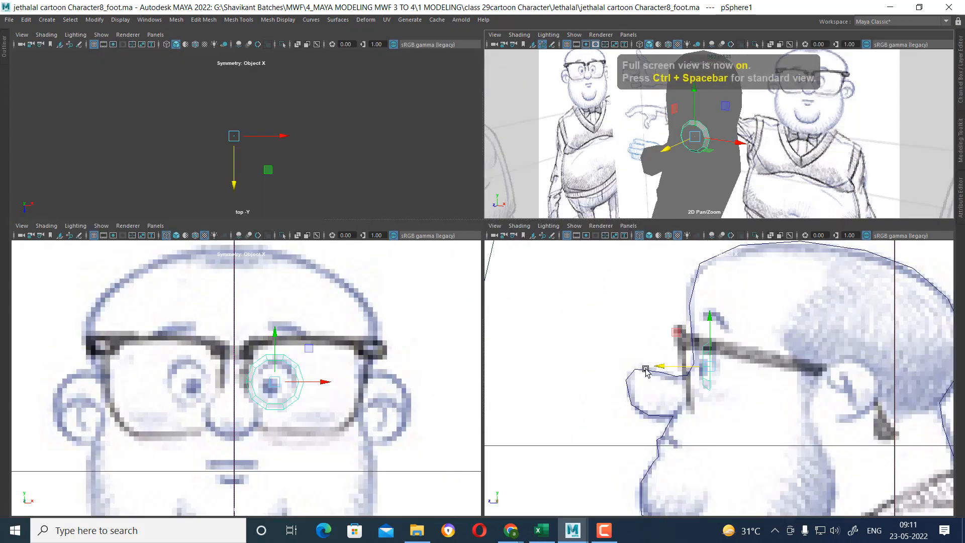
{"action": "middle_click_drag", "start_coordinate": [621, 362], "coordinate": [591, 358], "text": "alt"}
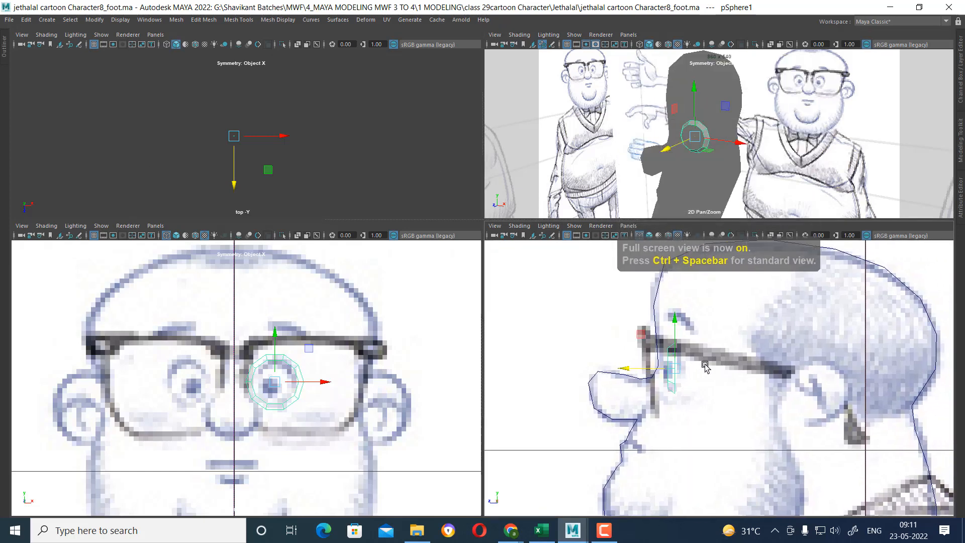
{"action": "scroll", "coordinate": [722, 392], "scroll_direction": "up", "scroll_amount": 1}
{"action": "scroll", "coordinate": [327, 389], "scroll_direction": "up", "scroll_amount": 2}
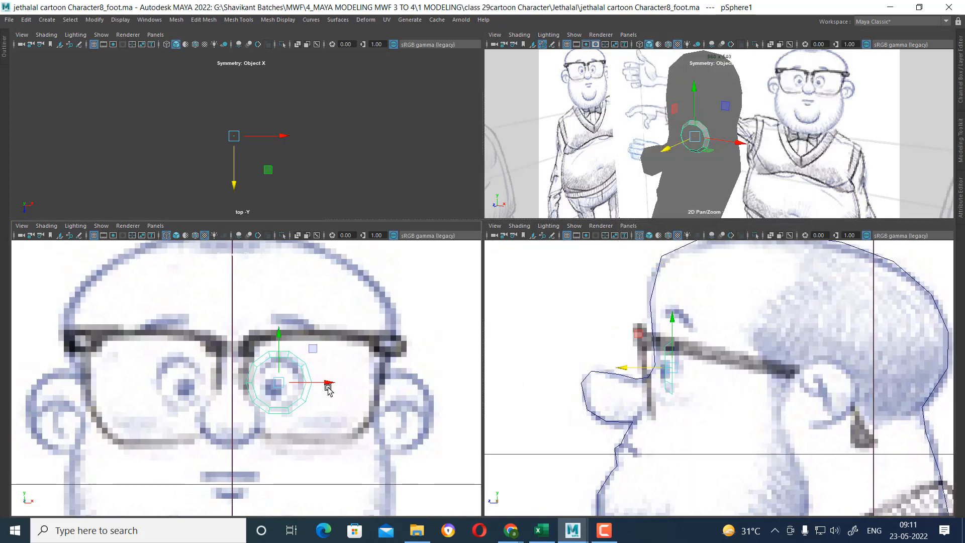
- Create a lattice deformer with 3 × 3 × 3 divisions around the selected eye ring
{"action": "scroll", "coordinate": [723, 371], "scroll_direction": "up", "scroll_amount": 1}
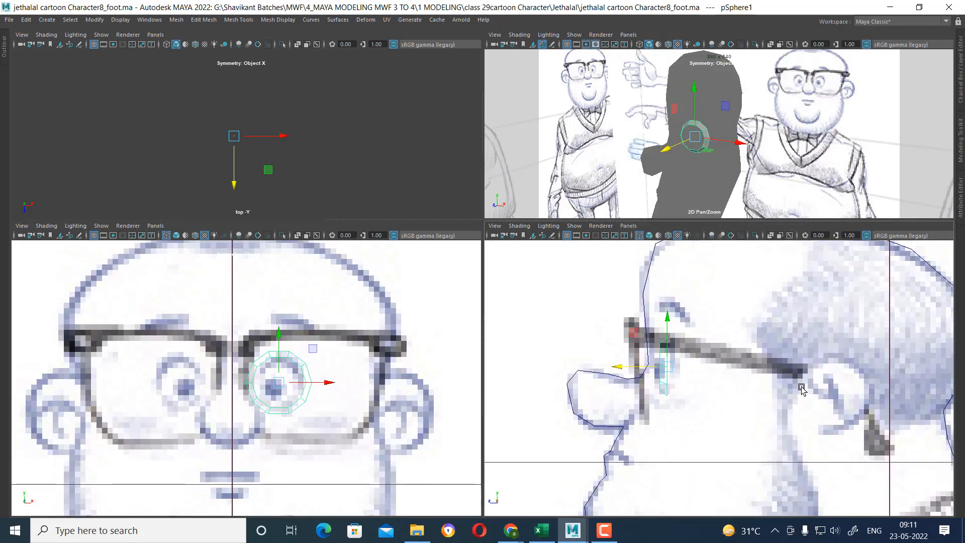
{"action": "middle_click_drag", "start_coordinate": [798, 377], "coordinate": [739, 364], "text": "alt"}
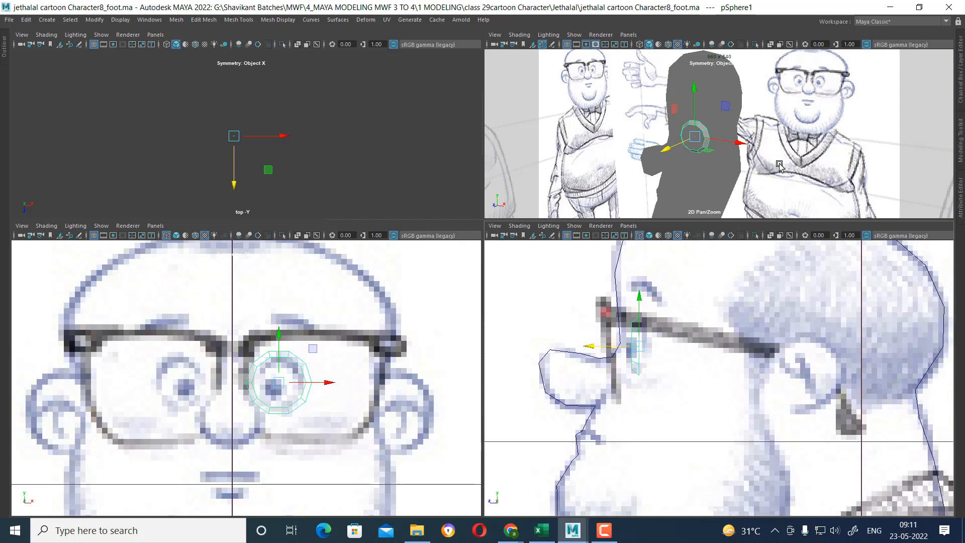
{"action": "left_click_drag", "start_coordinate": [779, 166], "coordinate": [805, 205], "text": "alt"}
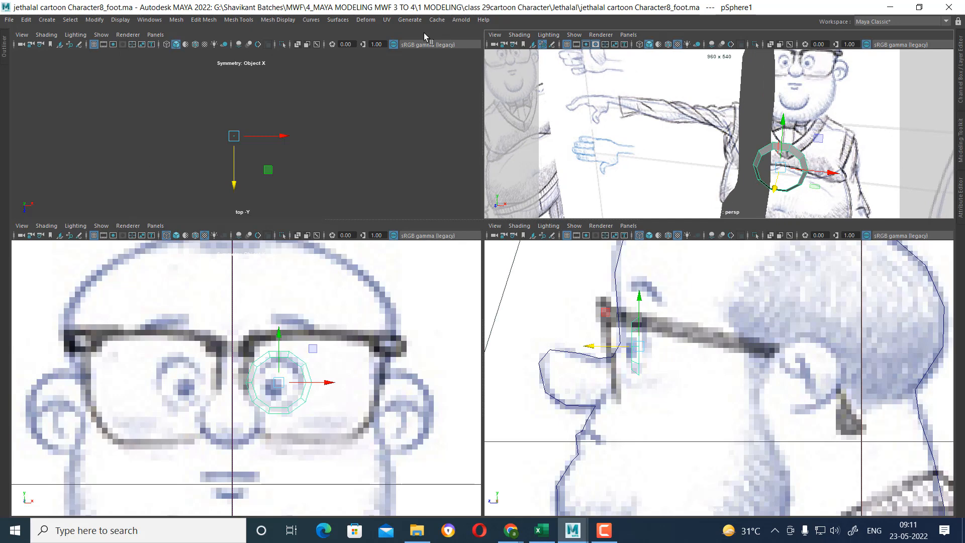
{"action": "left_click", "coordinate": [366, 19]}
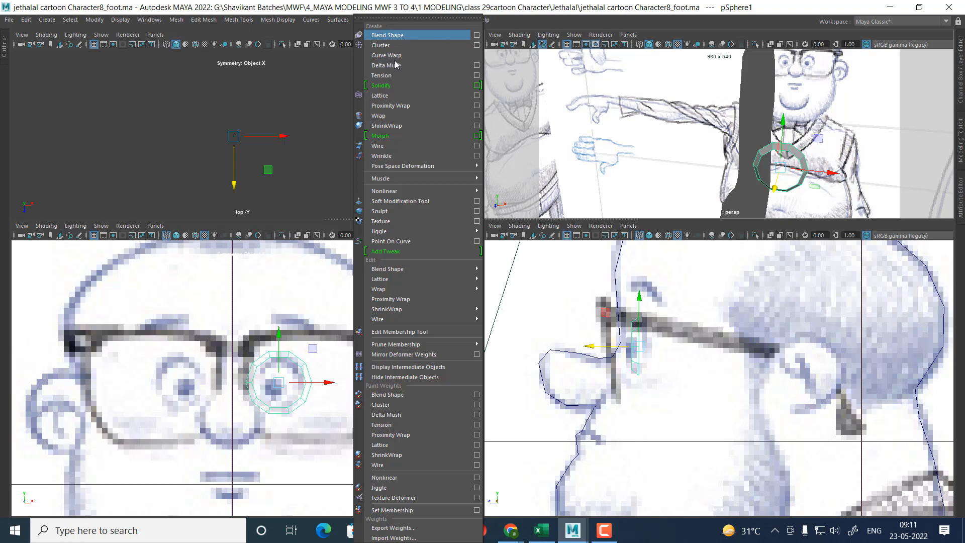
{"action": "left_click", "coordinate": [476, 95]}
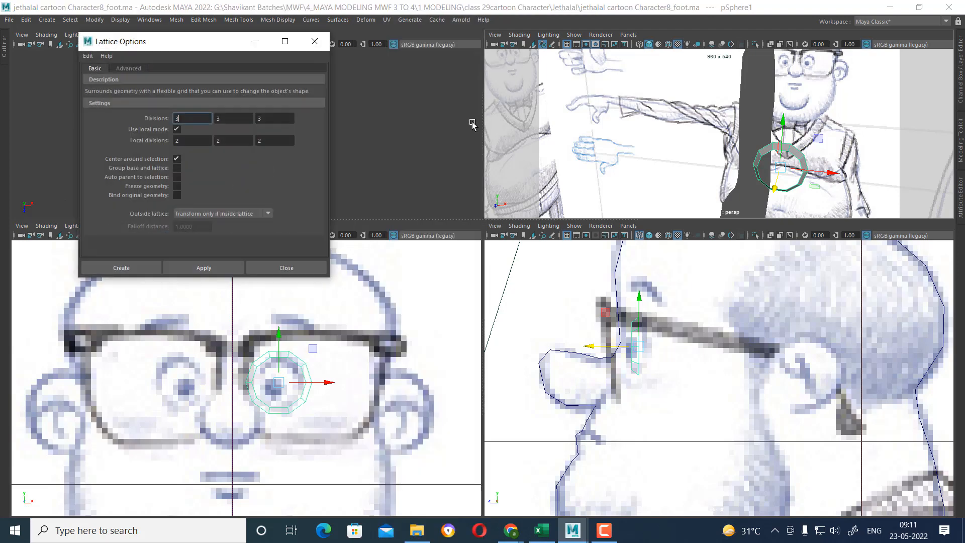
{"action": "left_click", "coordinate": [125, 266]}
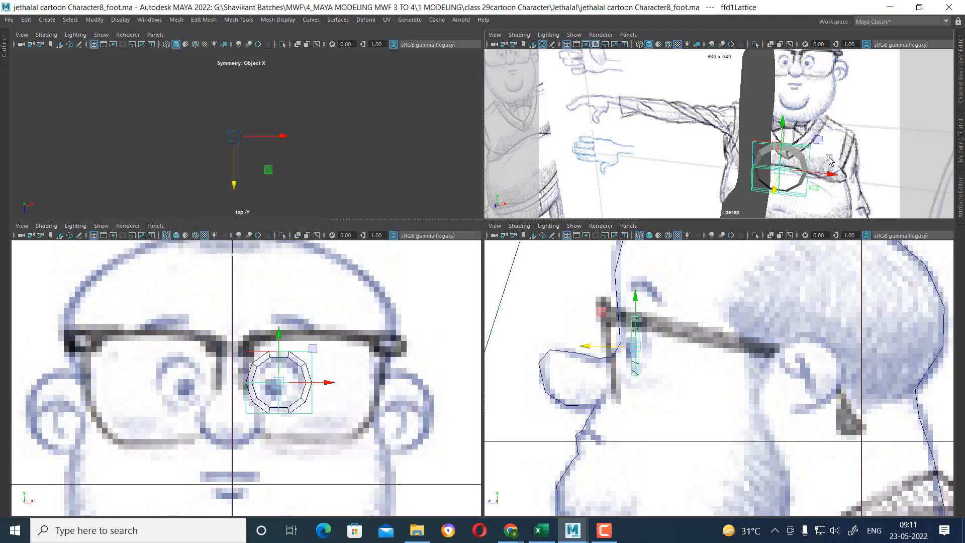
- Select the lattice's middle column of points in the enlarged perspective view and pull it forward along Z
{"action": "key", "text": "space"}
{"action": "left_click_drag", "start_coordinate": [750, 247], "coordinate": [790, 254], "text": "alt"}
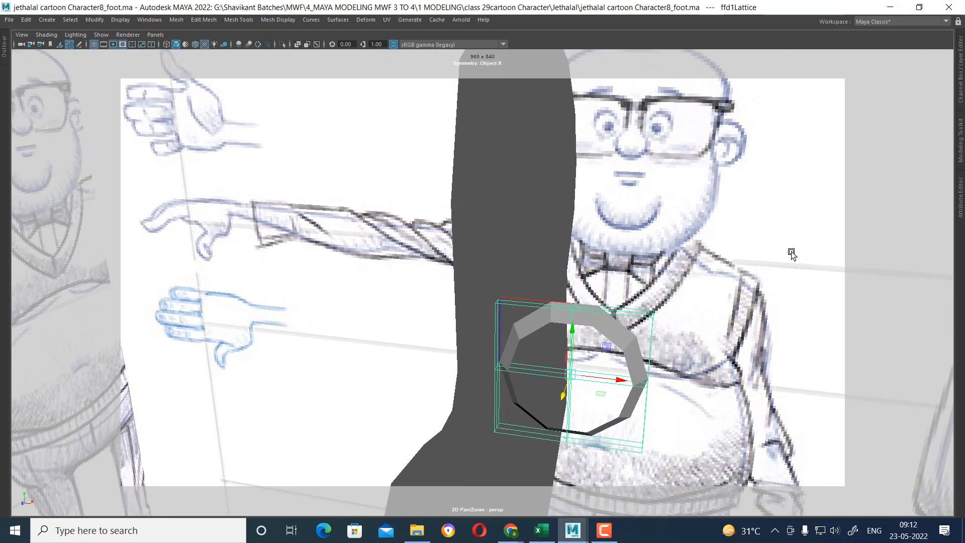
{"action": "right_click_drag", "start_coordinate": [777, 176], "coordinate": [788, 225]}
{"action": "left_click_drag", "start_coordinate": [557, 289], "coordinate": [591, 458]}
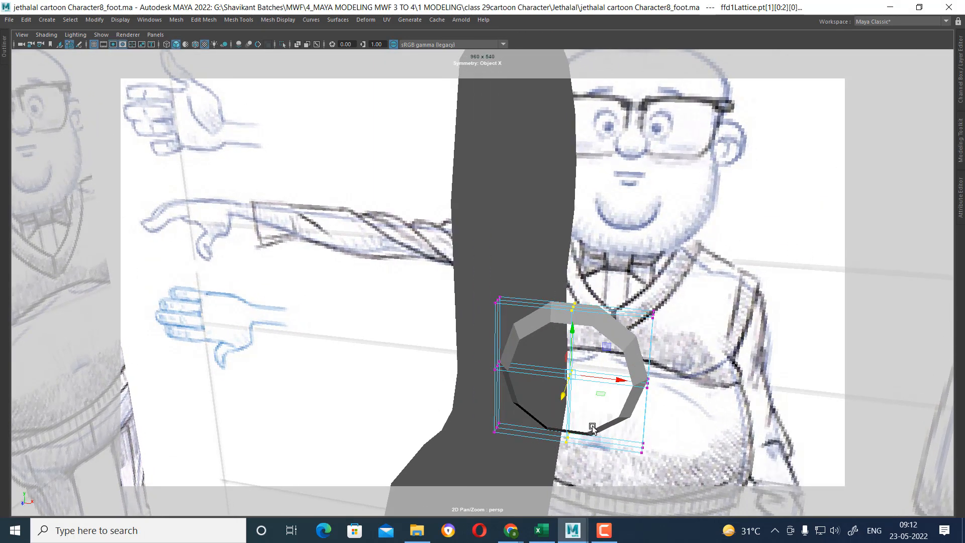
{"action": "middle_click_drag", "start_coordinate": [565, 402], "coordinate": [562, 401]}
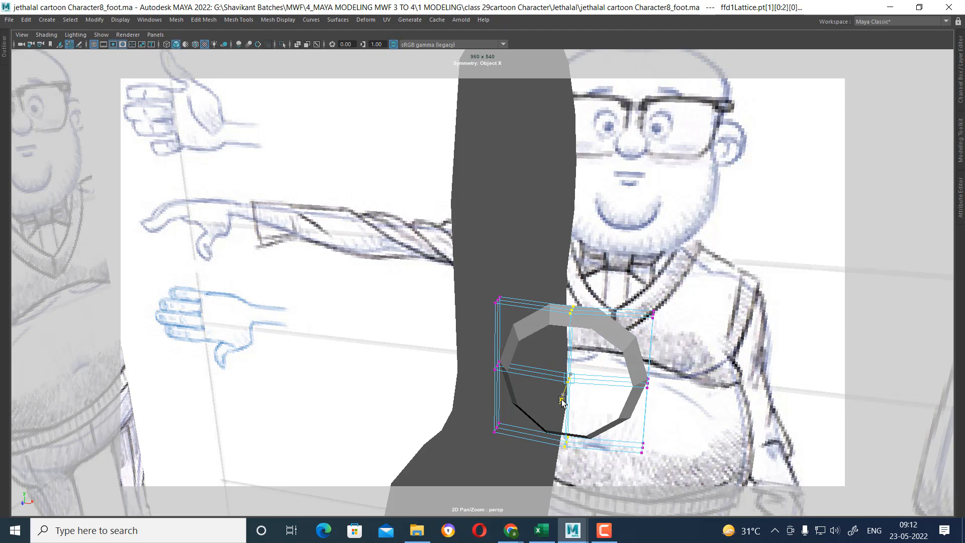
{"action": "mouse_move", "coordinate": [562, 401]}
{"action": "left_mouse_down"}
{"action": "mouse_move", "coordinate": [562, 392]}
{"action": "mouse_move", "coordinate": [558, 410]}
{"action": "left_mouse_up"}
- Frame the lattice in a full top view and pull its middle column slightly further forward along Z
{"action": "key", "text": "space"}
{"action": "left_click", "coordinate": [688, 342]}
{"action": "key", "text": "space"}
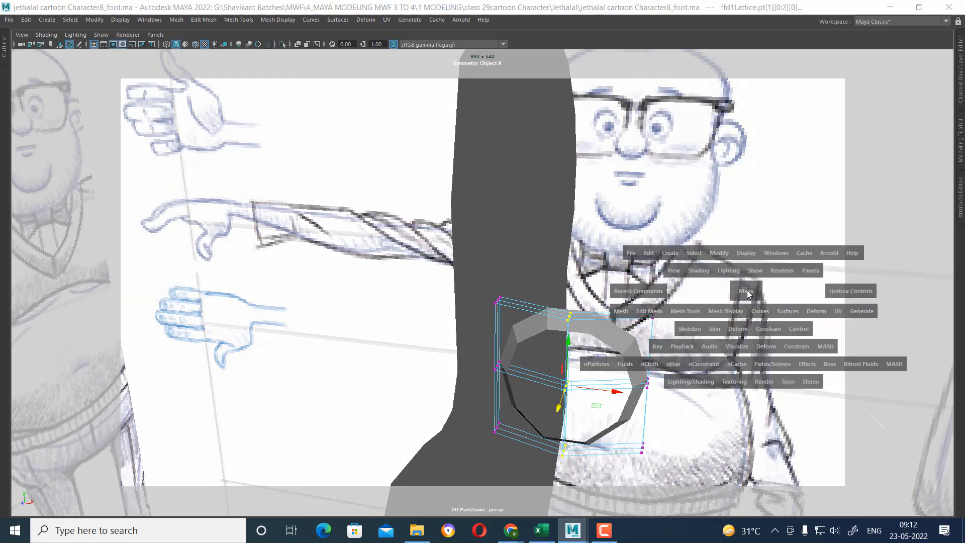
{"action": "left_click_drag", "start_coordinate": [747, 290], "coordinate": [699, 297]}
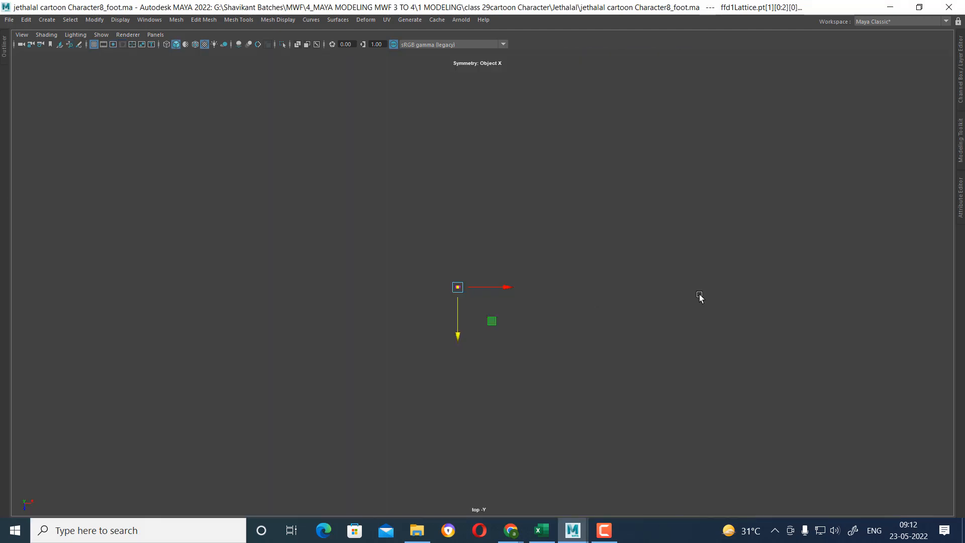
{"action": "key", "text": "f"}
{"action": "scroll", "coordinate": [616, 378], "scroll_direction": "up", "scroll_amount": 5}
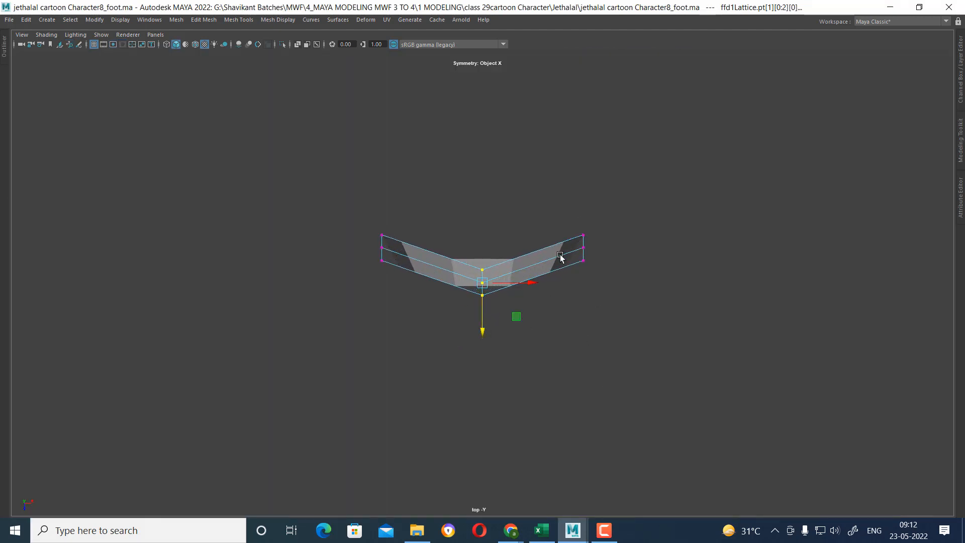
{"action": "left_click_drag", "start_coordinate": [485, 332], "coordinate": [485, 337]}
- Return to the perspective view, select the eye ring in object mode and delete its history
{"action": "key", "text": "space"}
{"action": "left_click_drag", "start_coordinate": [526, 365], "coordinate": [524, 219]}
{"action": "mouse_move", "coordinate": [553, 226]}
{"action": "left_mouse_down", "text": "alt"}
{"action": "mouse_move", "coordinate": [598, 237]}
{"action": "mouse_move", "coordinate": [616, 305]}
{"action": "mouse_move", "coordinate": [547, 225]}
{"action": "left_mouse_up", "text": "alt"}
{"action": "right_click_drag", "start_coordinate": [547, 224], "coordinate": [633, 166]}
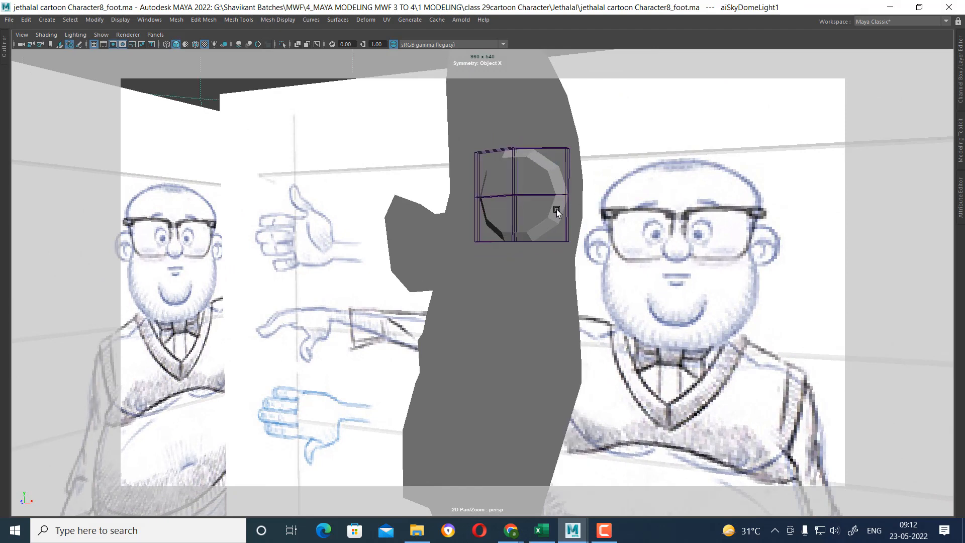
{"action": "left_click", "coordinate": [26, 19]}
{"action": "mouse_move", "coordinate": [109, 132]}
{"action": "left_click", "coordinate": [215, 140]}
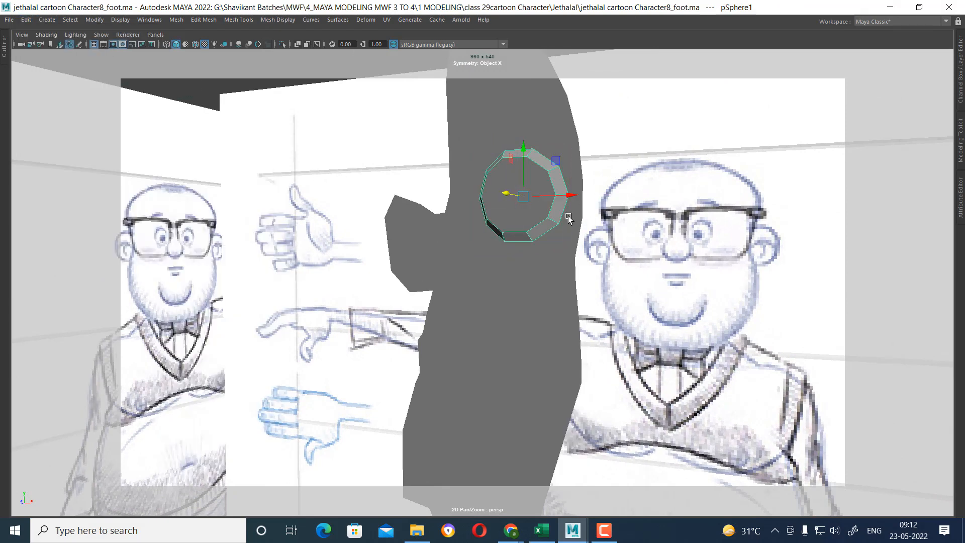
- Examine the curved eye ring against the front and side reference drawings in the four-viewport layout
{"action": "key", "text": "space"}
{"action": "scroll", "coordinate": [324, 390], "scroll_direction": "up", "scroll_amount": 2}
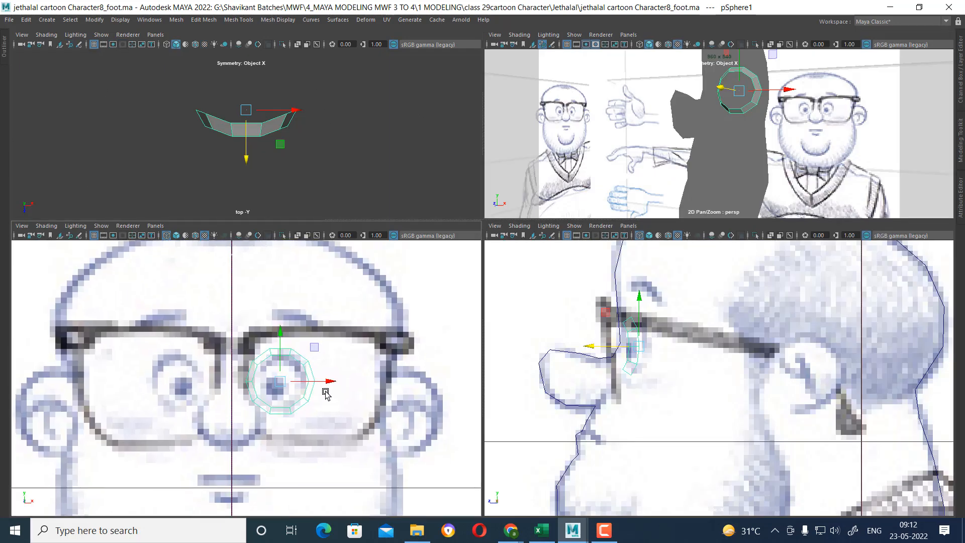
{"action": "middle_click_drag", "start_coordinate": [326, 395], "coordinate": [333, 363], "text": "alt"}
{"action": "middle_click_drag", "start_coordinate": [673, 424], "coordinate": [712, 396], "text": "alt"}
{"action": "scroll", "coordinate": [713, 396], "scroll_direction": "up", "scroll_amount": 1}
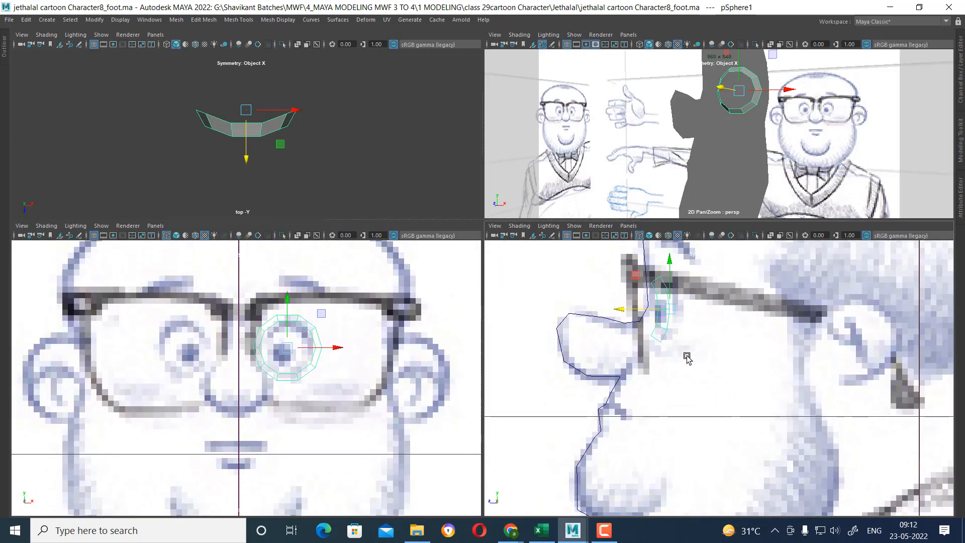
{"action": "scroll", "coordinate": [686, 358], "scroll_direction": "up", "scroll_amount": 3}
{"action": "middle_click_drag", "start_coordinate": [640, 383], "coordinate": [689, 394], "text": "alt"}
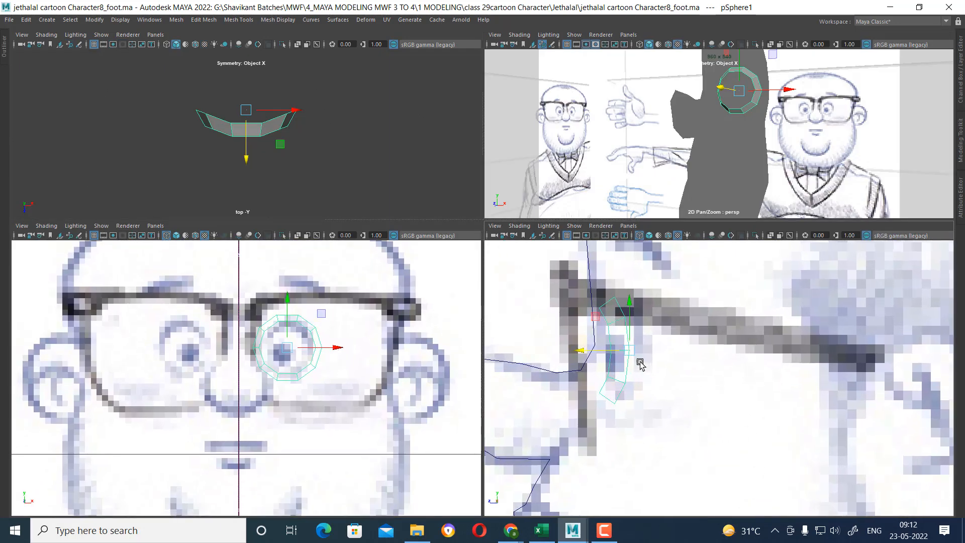
- Undo the eye ring's history deletion and the forward moves of the lattice's middle column
{"action": "key", "text": "ctrl+z"}
{"action": "key", "text": "ctrl+z"}
{"action": "key", "text": "ctrl+z"}
{"action": "key", "text": "ctrl+z"}
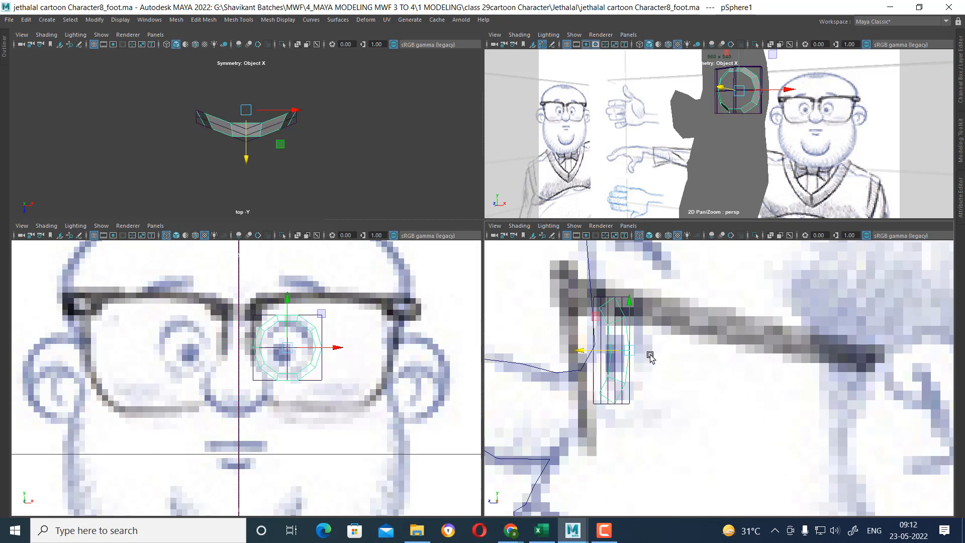
{"action": "key", "text": "ctrl+z"}
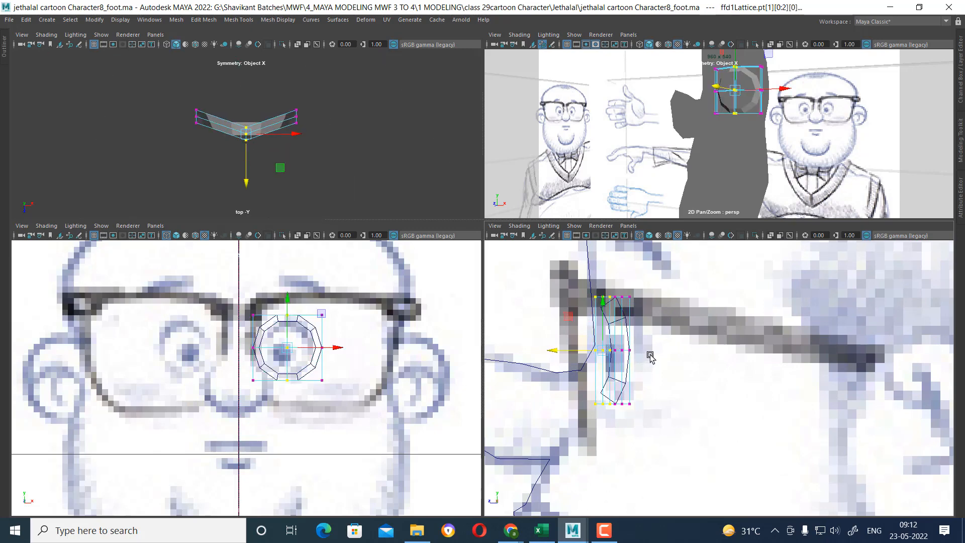
{"action": "key", "text": "ctrl+z"}
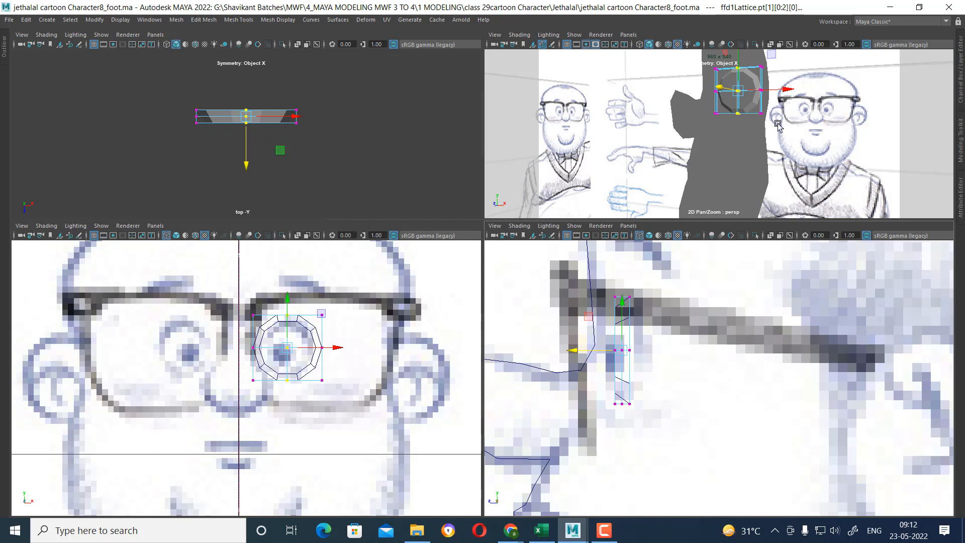
- Try bending the eye ring by moving the lattice's middle column backward in the top view, and undo it
{"action": "left_click_drag", "start_coordinate": [748, 101], "coordinate": [724, 115], "text": "alt"}
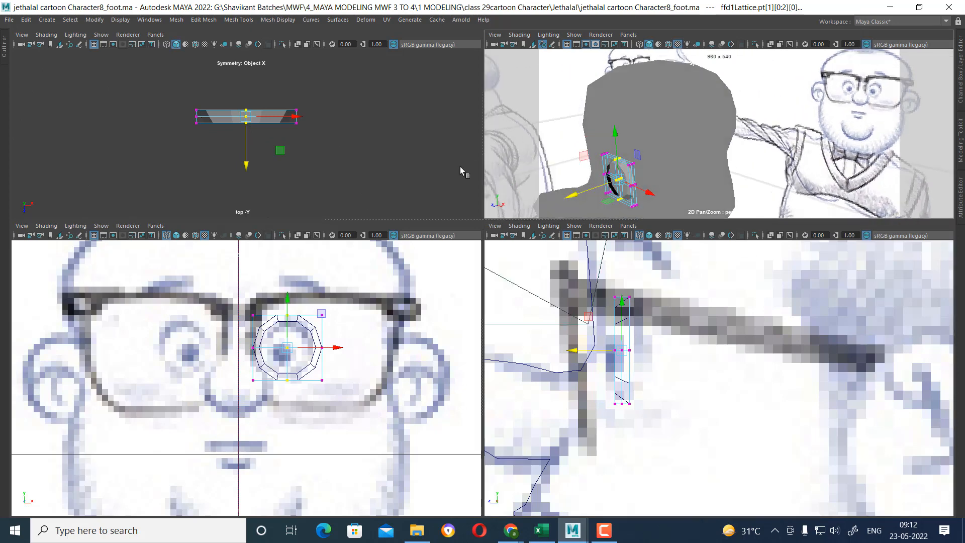
{"action": "scroll", "coordinate": [364, 184], "scroll_direction": "up", "scroll_amount": 1}
{"action": "mouse_move", "coordinate": [246, 165]}
{"action": "left_mouse_down"}
{"action": "mouse_move", "coordinate": [235, 182]}
{"action": "mouse_move", "coordinate": [246, 147]}
{"action": "left_mouse_up"}
{"action": "key", "text": "ctrl+z"}
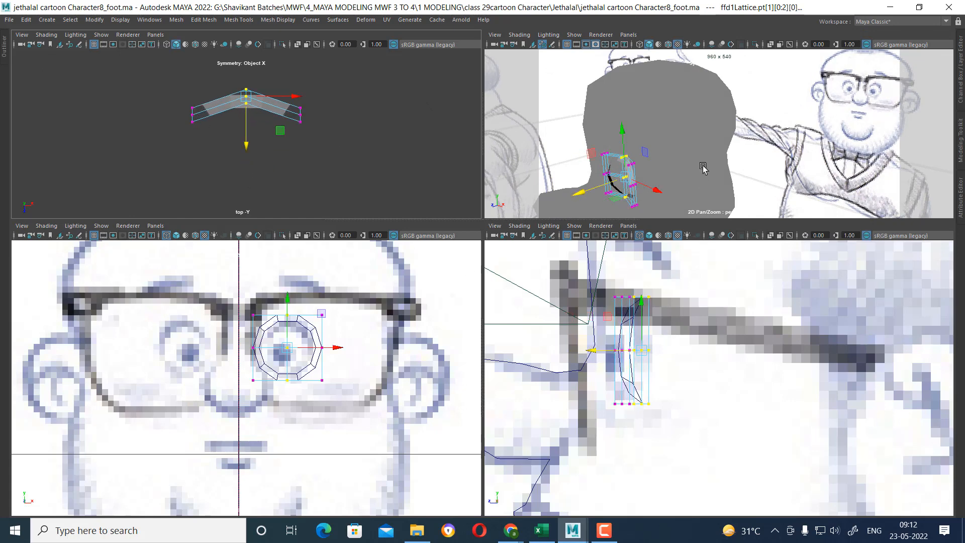
{"action": "scroll", "coordinate": [695, 141], "scroll_direction": "up", "scroll_amount": 3}
{"action": "left_click_drag", "start_coordinate": [676, 168], "coordinate": [741, 152], "text": "alt"}
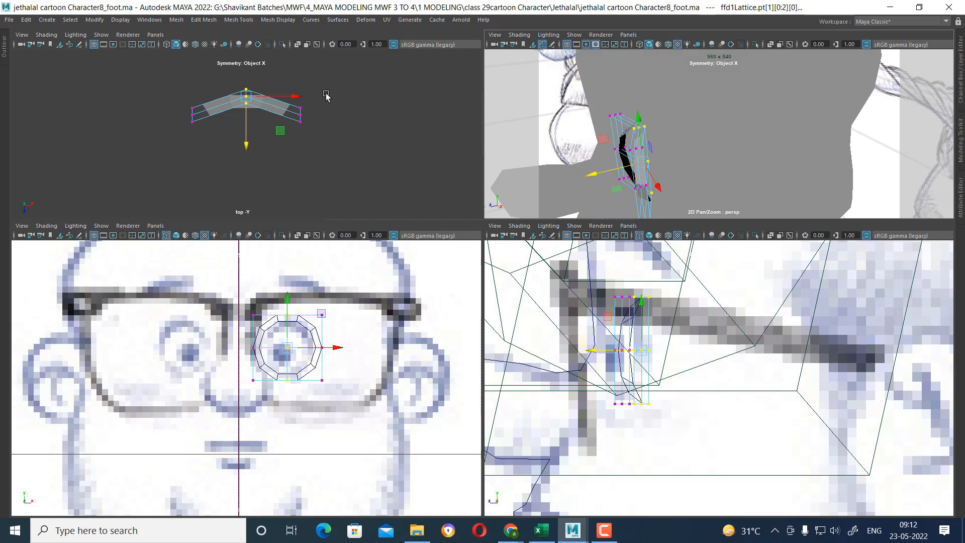
{"action": "key", "text": "ctrl+z"}
- Select the lattice's two outer point columns in the top view, try a slight backward move and undo it
{"action": "left_click_drag", "start_coordinate": [329, 92], "coordinate": [289, 157]}
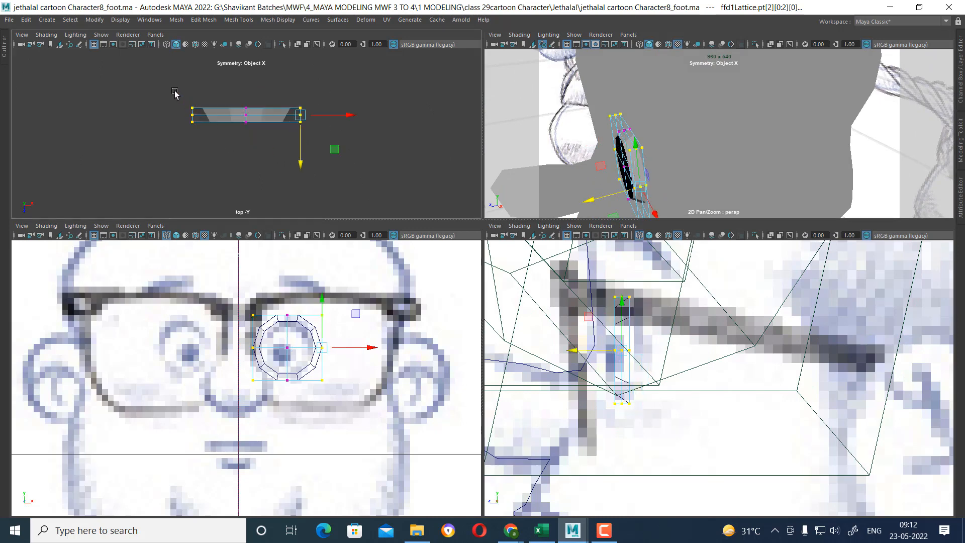
{"action": "left_click_drag", "start_coordinate": [175, 94], "coordinate": [203, 149]}
{"action": "key", "text": "ctrl+z"}
{"action": "left_click_drag", "start_coordinate": [300, 161], "coordinate": [300, 157]}
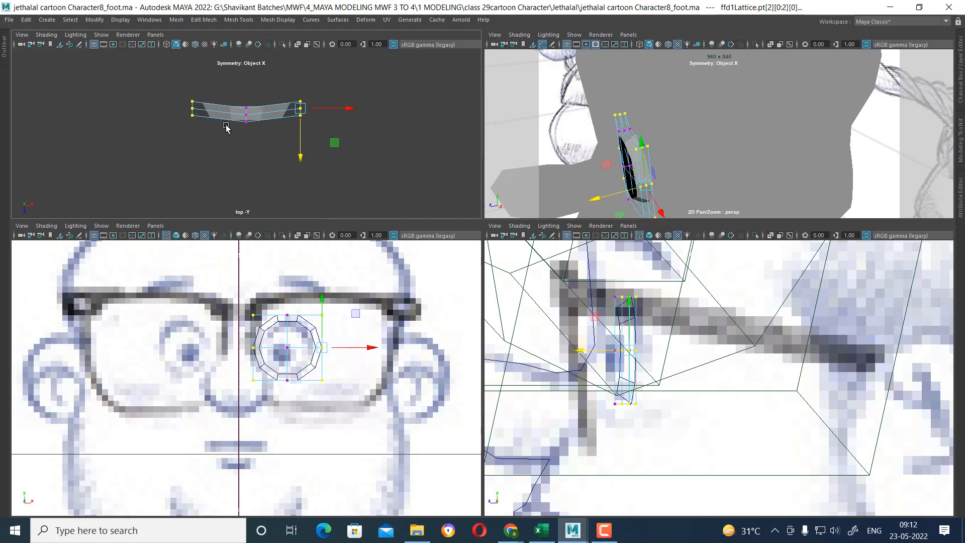
{"action": "key", "text": "ctrl+z"}
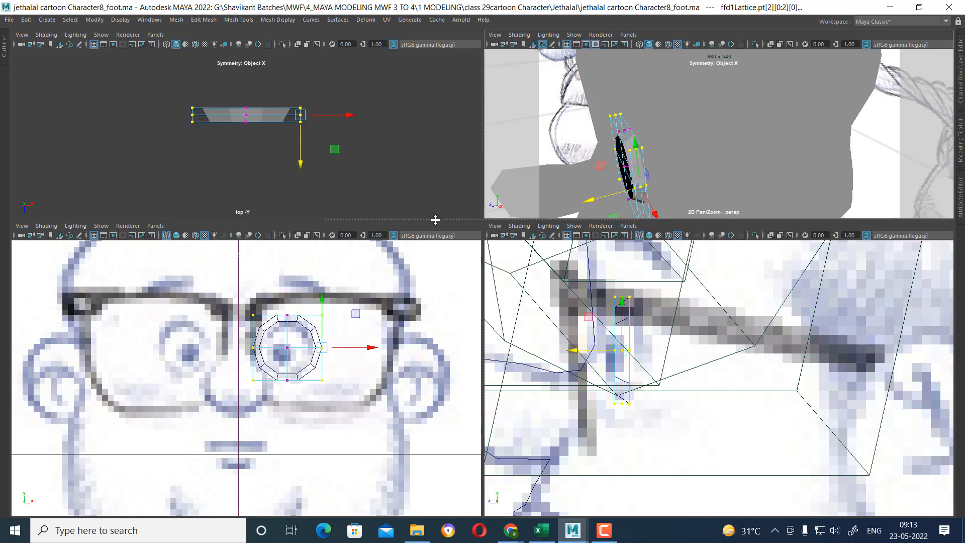
- Restore the full interface and open the Move tool's settings beside the viewports
{"action": "key", "text": "ctrl+space"}
{"action": "left_click", "coordinate": [960, 37]}
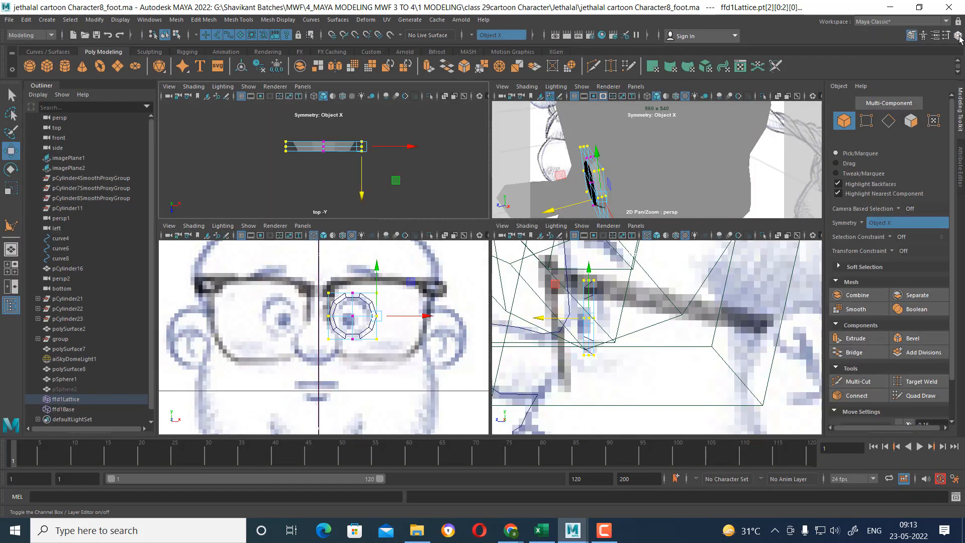
{"action": "left_click", "coordinate": [959, 38]}
{"action": "left_click", "coordinate": [958, 39]}
{"action": "left_click", "coordinate": [946, 35]}
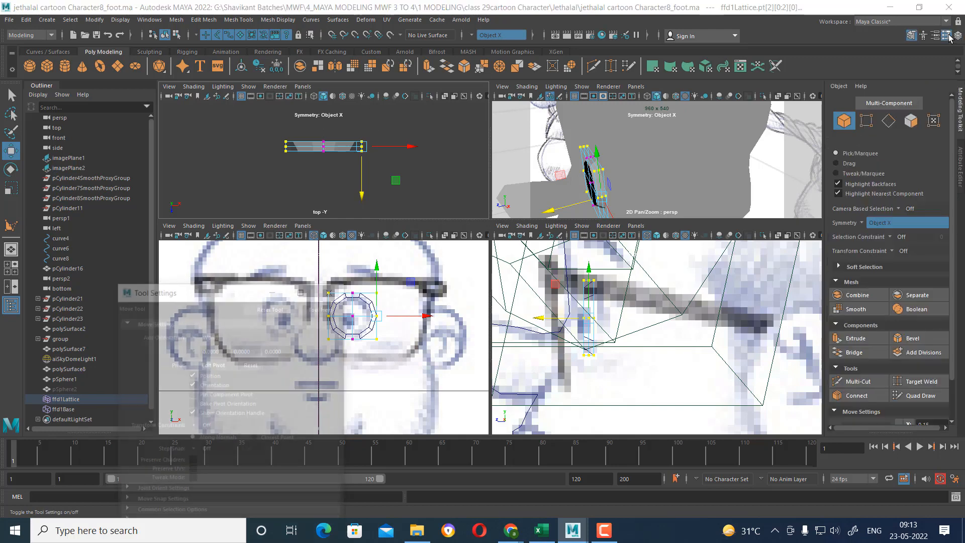
{"action": "left_click_drag", "start_coordinate": [221, 286], "coordinate": [619, 133]}
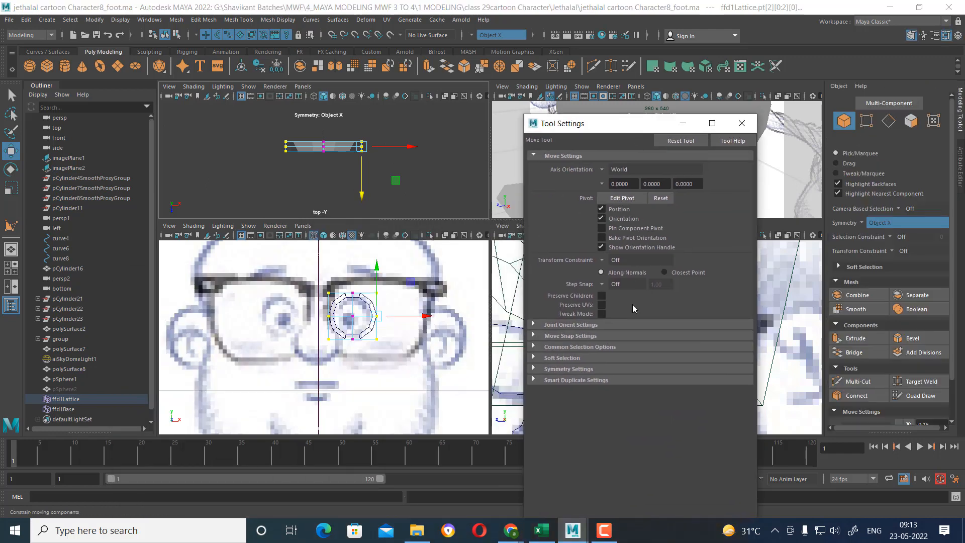
- Turn the Move tool's symmetry off, set it back to Object X and close the tool settings
{"action": "left_click", "coordinate": [562, 370]}
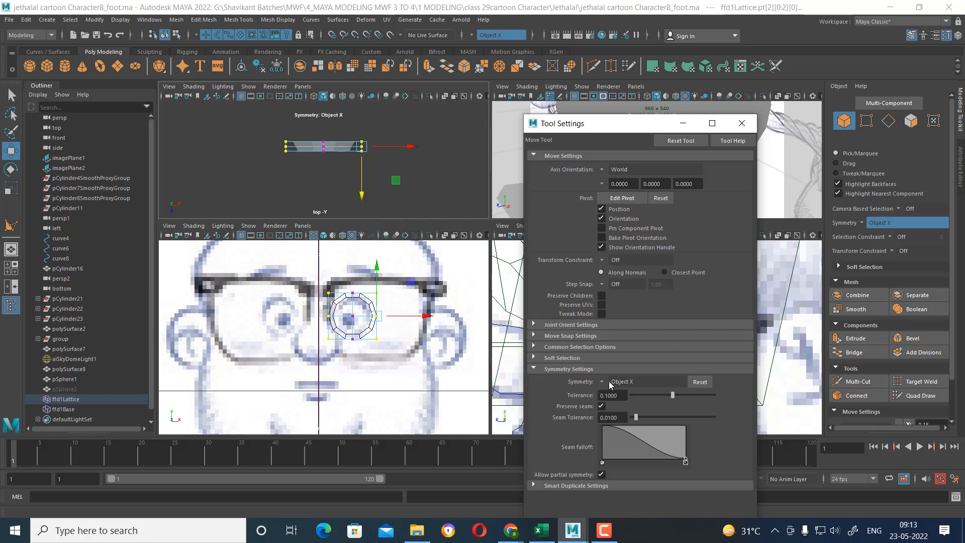
{"action": "left_click", "coordinate": [604, 385]}
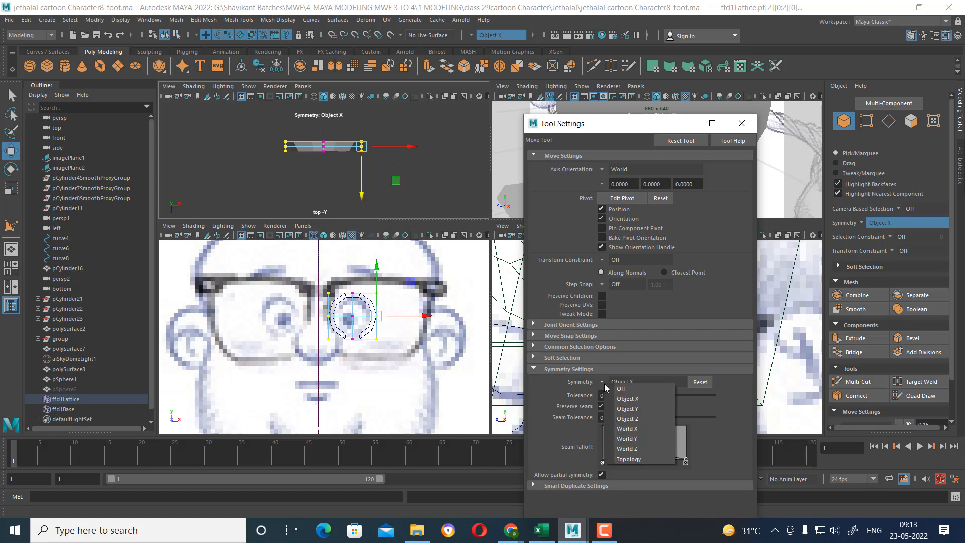
{"action": "left_click", "coordinate": [614, 391]}
{"action": "left_click", "coordinate": [605, 386]}
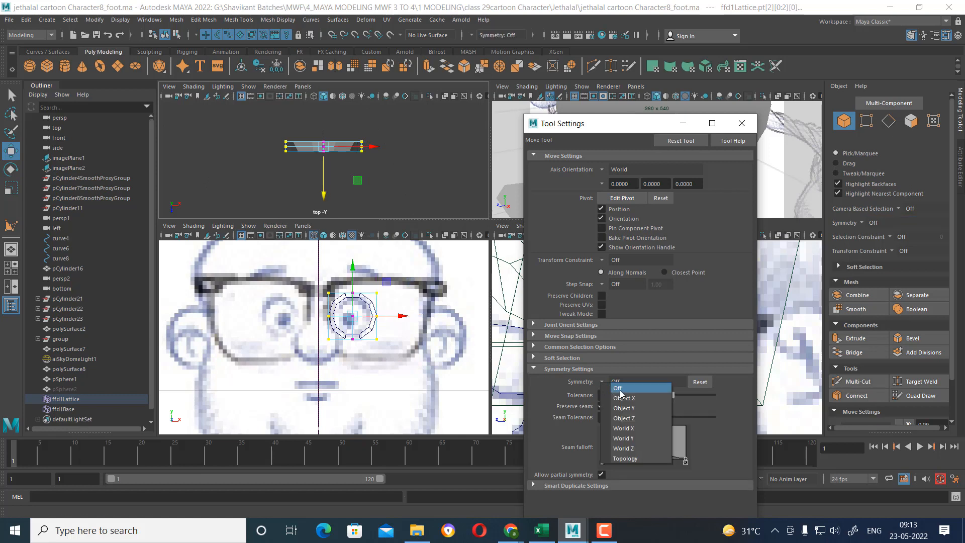
{"action": "left_click", "coordinate": [622, 396]}
{"action": "left_click", "coordinate": [747, 127]}
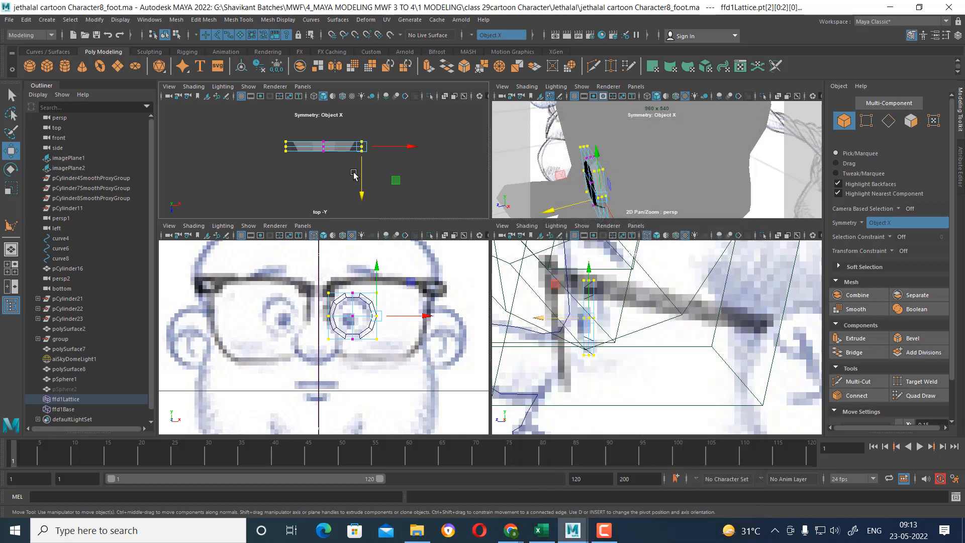
- Move the lattice's outer point columns backward along Z in the top view to curve the eye ring's sides back
{"action": "left_click_drag", "start_coordinate": [362, 193], "coordinate": [364, 186]}
{"action": "left_click_drag", "start_coordinate": [604, 159], "coordinate": [640, 176], "text": "alt"}
{"action": "middle_click_drag", "start_coordinate": [641, 176], "coordinate": [652, 176], "text": "alt"}
{"action": "left_click_drag", "start_coordinate": [652, 177], "coordinate": [639, 176], "text": "alt"}
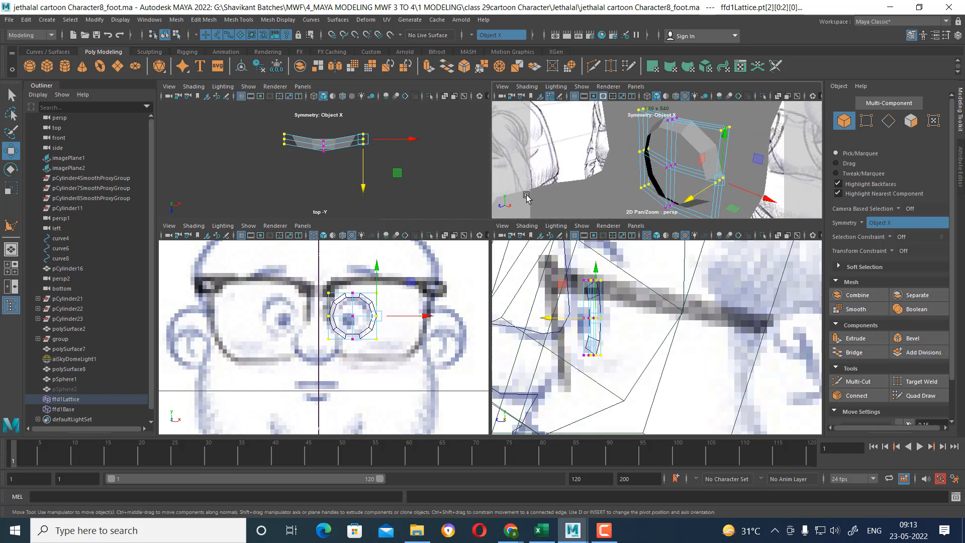
{"action": "left_click_drag", "start_coordinate": [372, 191], "coordinate": [372, 190]}
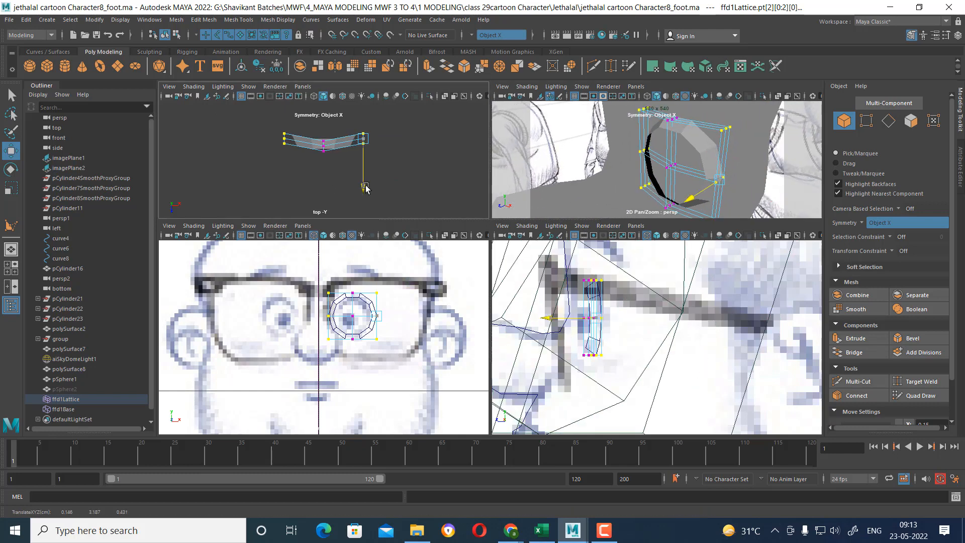
- Return the lattice to object mode, select the eye ring and delete its construction history to bake in the curved shape
{"action": "right_click_drag", "start_coordinate": [673, 153], "coordinate": [725, 168]}
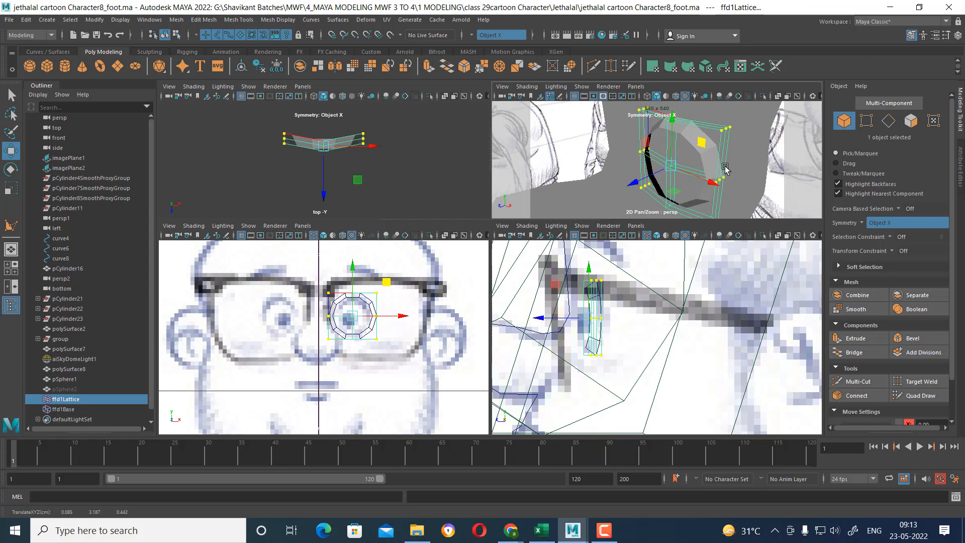
{"action": "left_click", "coordinate": [710, 162]}
{"action": "left_click", "coordinate": [26, 20]}
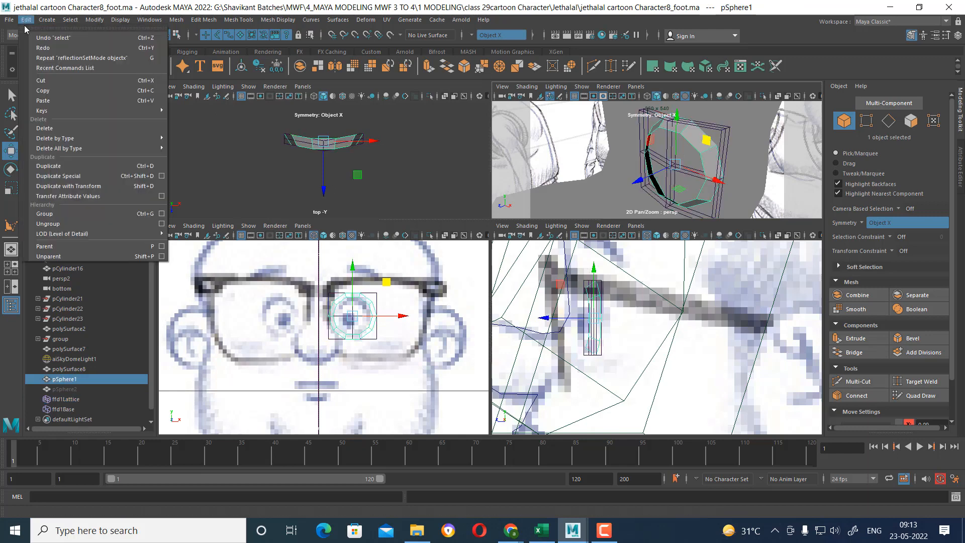
{"action": "left_click", "coordinate": [191, 138]}
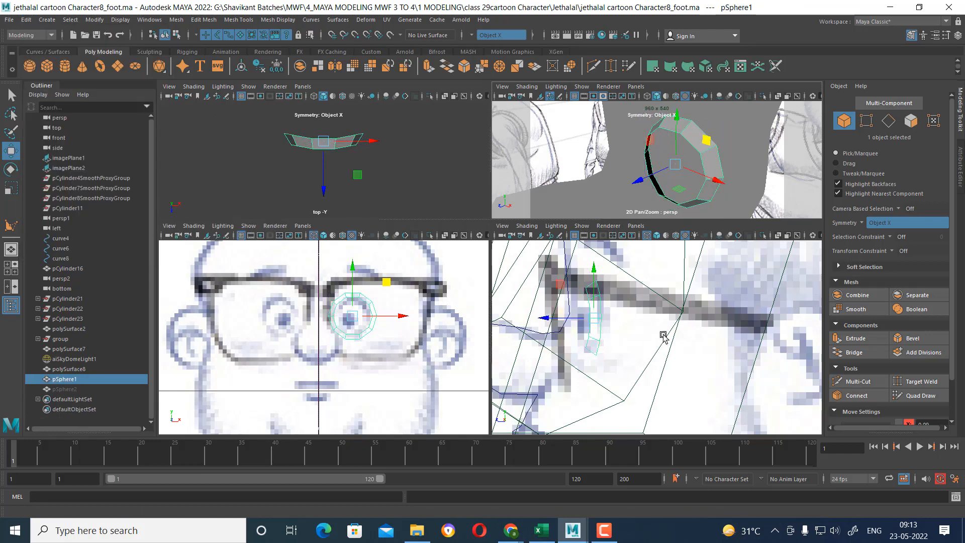
- Hide the cameras in the side view and check the curved eye ring against the face profile from several angles
{"action": "scroll", "coordinate": [652, 326], "scroll_direction": "down", "scroll_amount": 3}
{"action": "left_click", "coordinate": [582, 226]}
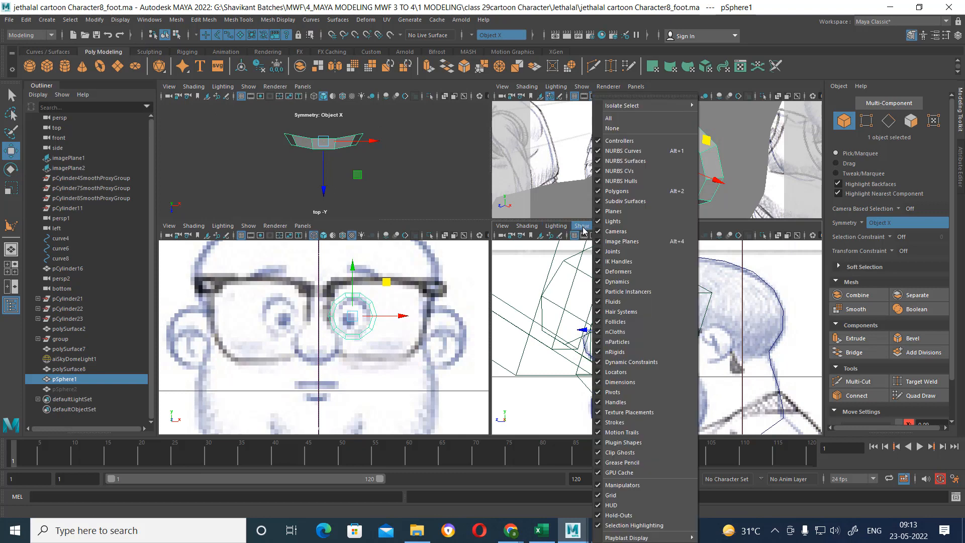
{"action": "left_click", "coordinate": [634, 248]}
{"action": "scroll", "coordinate": [648, 365], "scroll_direction": "up", "scroll_amount": 6}
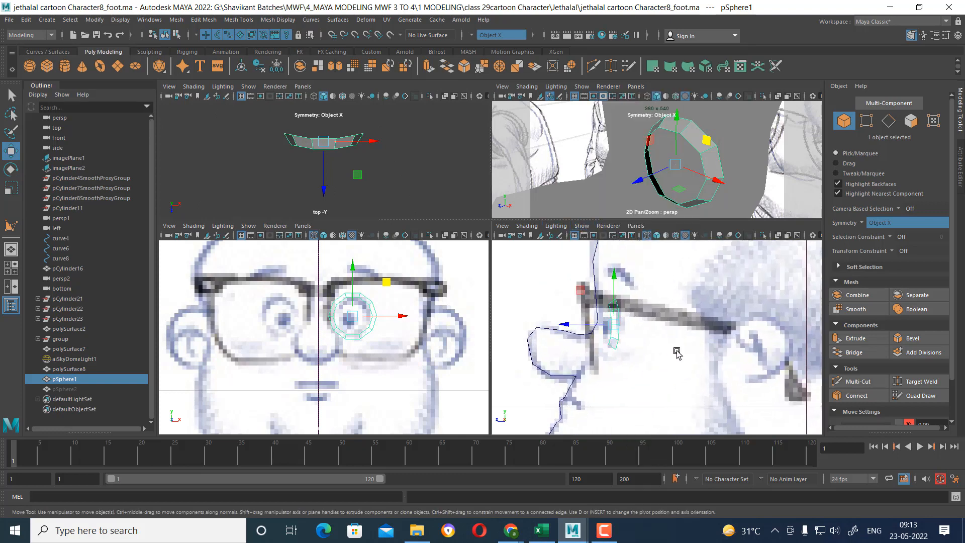
{"action": "left_click_drag", "start_coordinate": [729, 181], "coordinate": [727, 226], "text": "alt"}
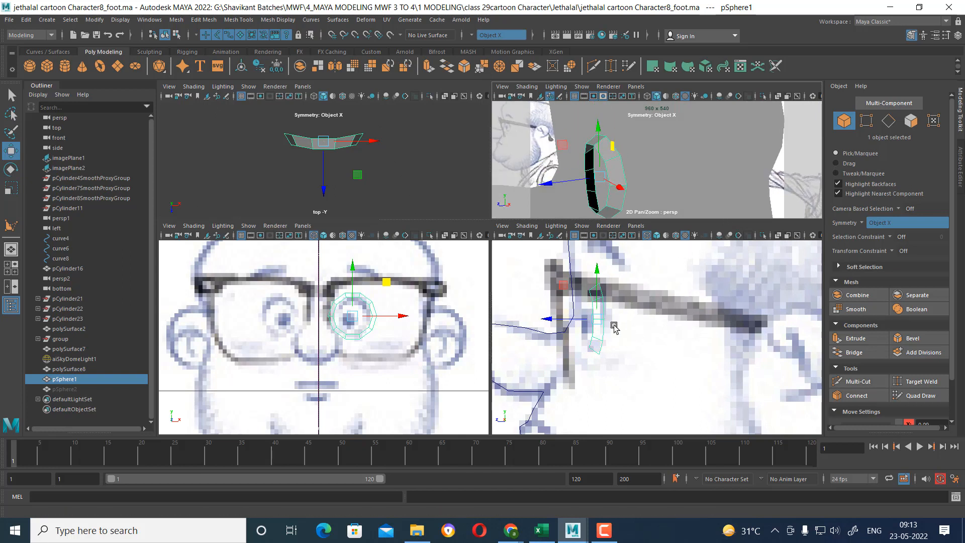
{"action": "left_click_drag", "start_coordinate": [645, 193], "coordinate": [669, 192], "text": "alt"}
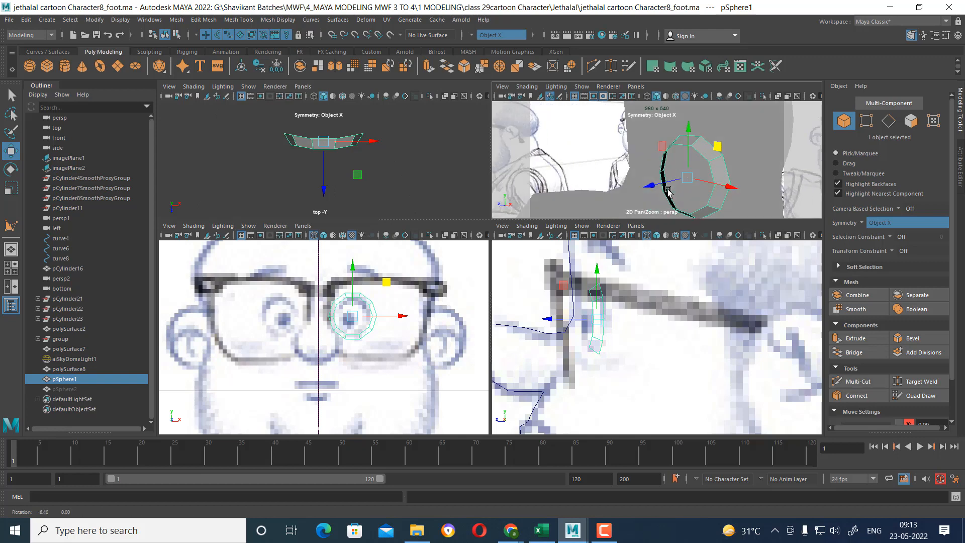
{"action": "scroll", "coordinate": [619, 359], "scroll_direction": "down", "scroll_amount": 6}
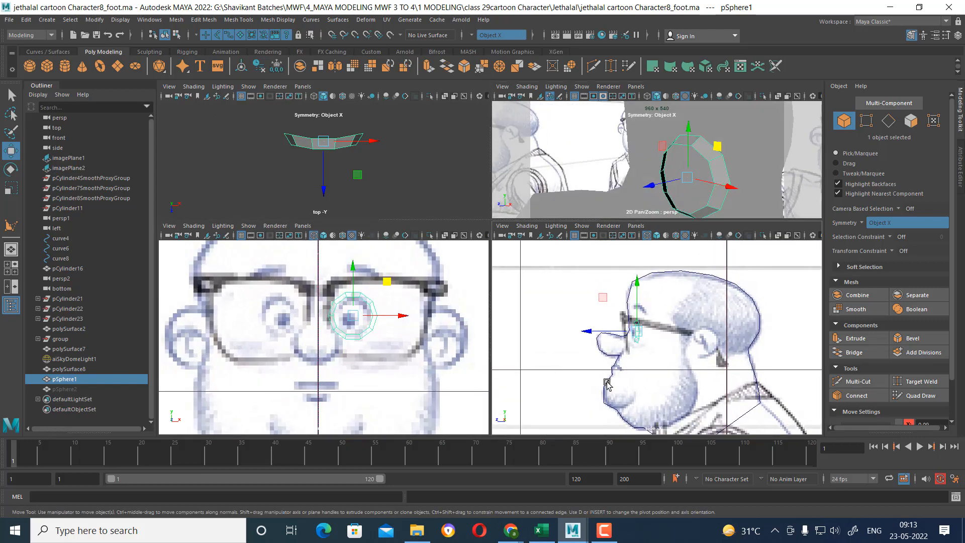
- Select the flat head profile mesh, enlarge the perspective view and turn off its gate mask and resolution gate
{"action": "left_click", "coordinate": [648, 340]}
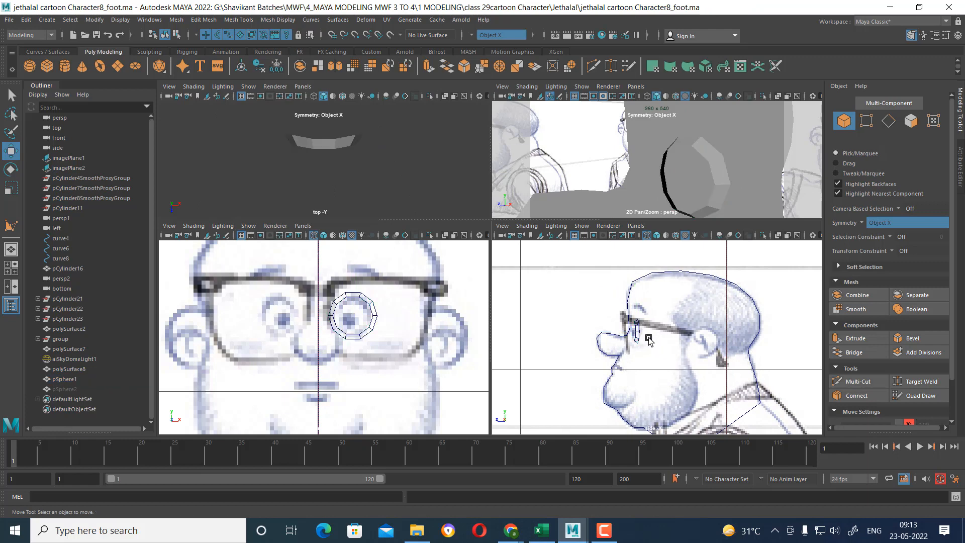
{"action": "left_click", "coordinate": [616, 360]}
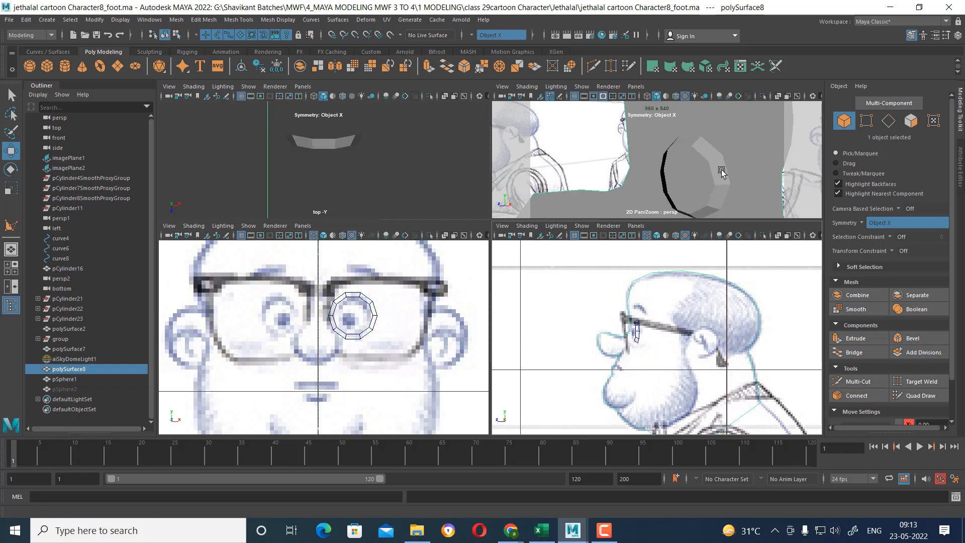
{"action": "key", "text": "space"}
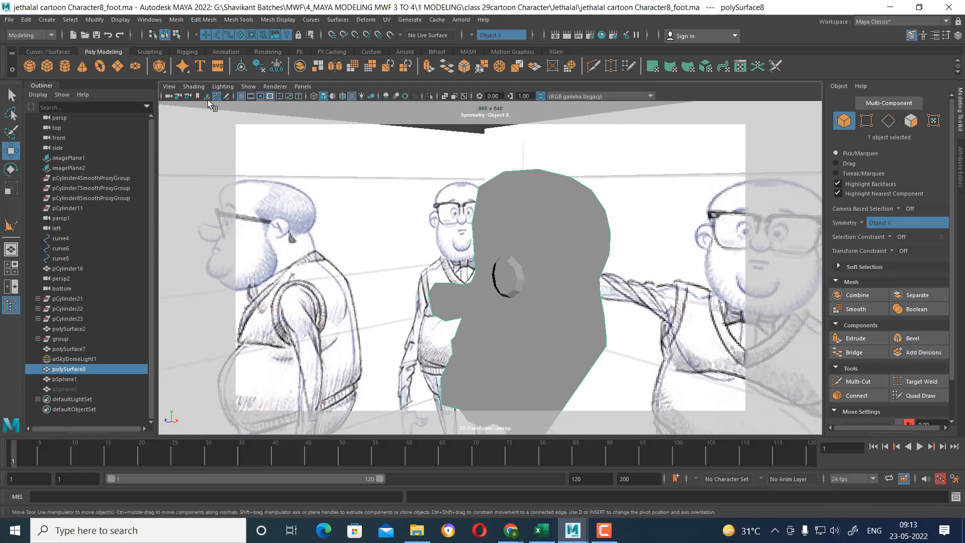
{"action": "left_click", "coordinate": [269, 96]}
{"action": "left_click", "coordinate": [260, 96]}
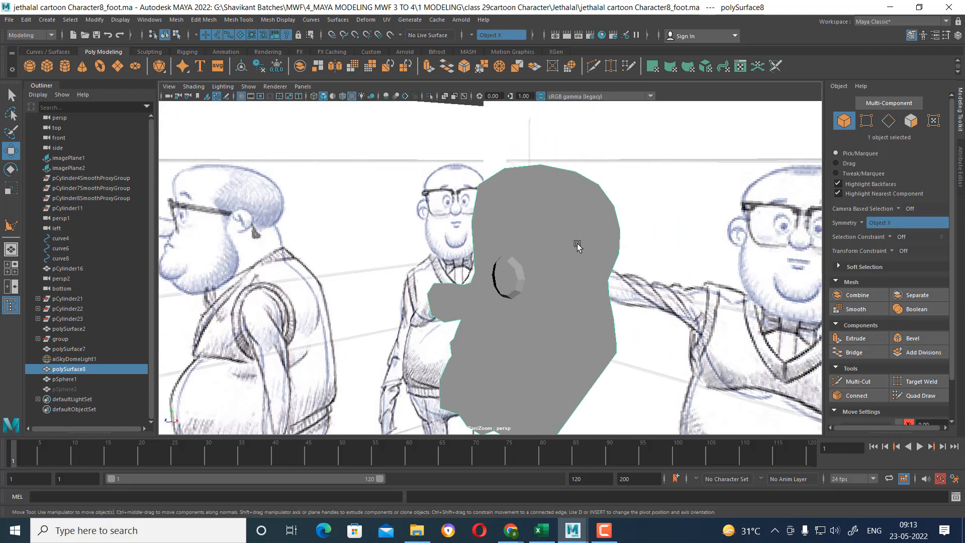
- Extrude the head profile's face slightly sideways and delete the flat face so only the thin outline strip is left
{"action": "right_click_drag", "start_coordinate": [575, 211], "coordinate": [577, 235]}
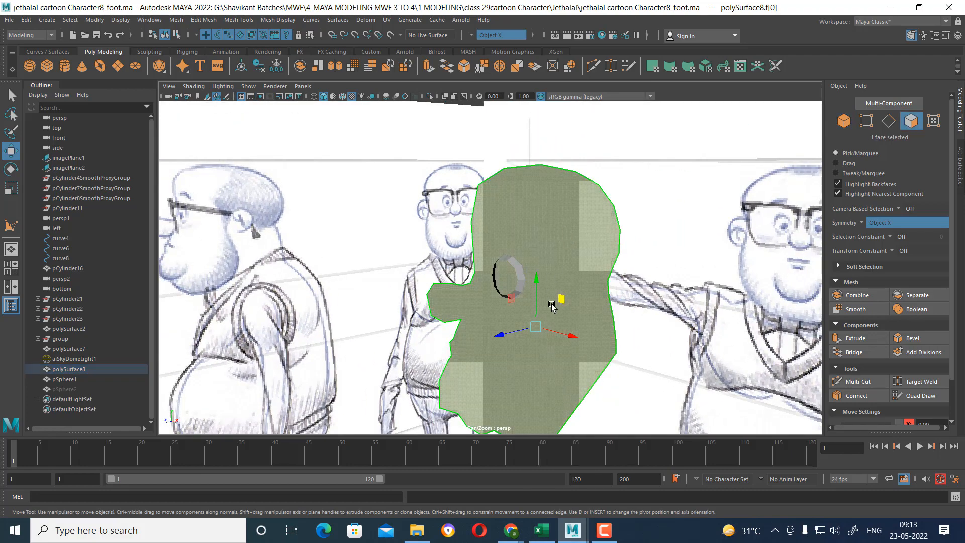
{"action": "mouse_move", "coordinate": [552, 306]}
{"action": "left_mouse_down", "text": "alt"}
{"action": "mouse_move", "coordinate": [656, 354]}
{"action": "mouse_move", "coordinate": [668, 335]}
{"action": "left_mouse_up", "text": "alt"}
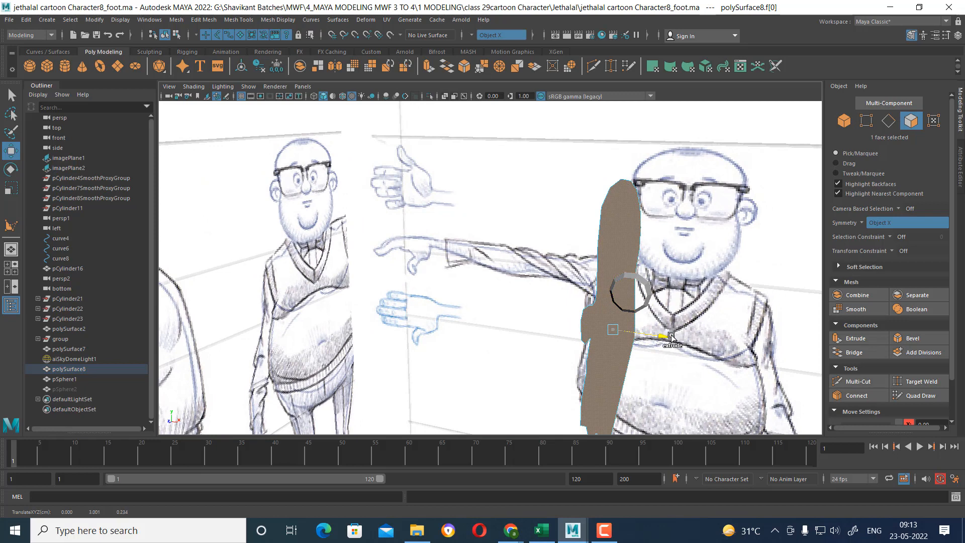
{"action": "right_click_drag", "start_coordinate": [689, 232], "coordinate": [676, 296], "text": "shift"}
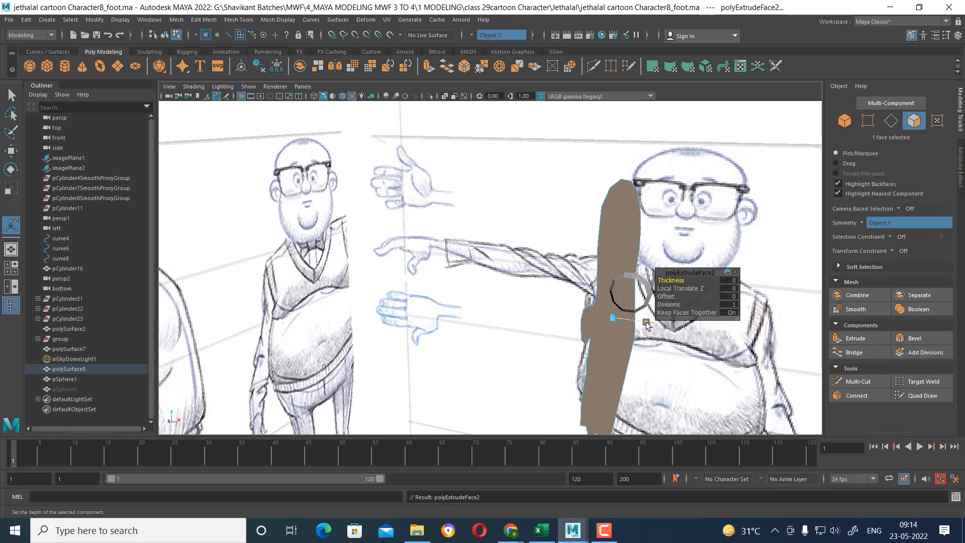
{"action": "left_click_drag", "start_coordinate": [646, 325], "coordinate": [641, 346]}
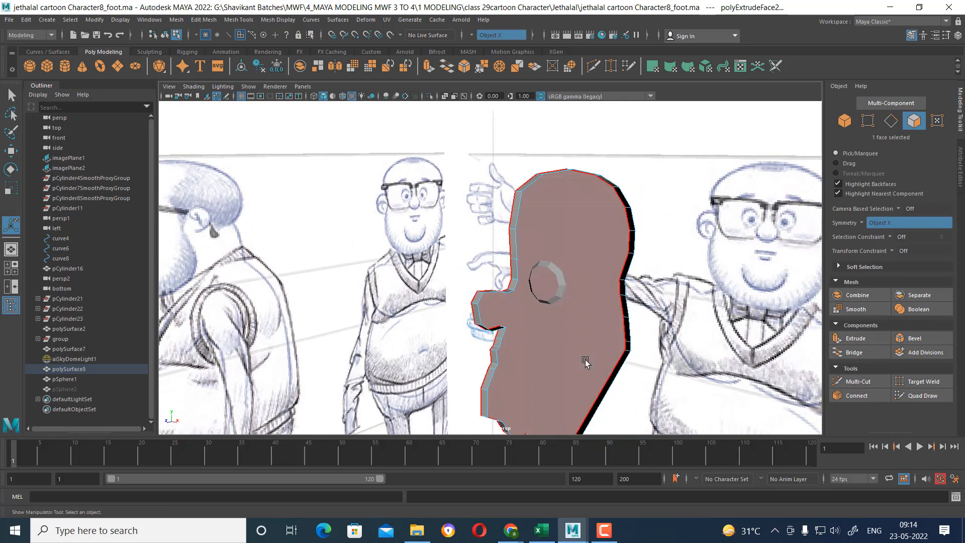
{"action": "key", "text": "Delete"}
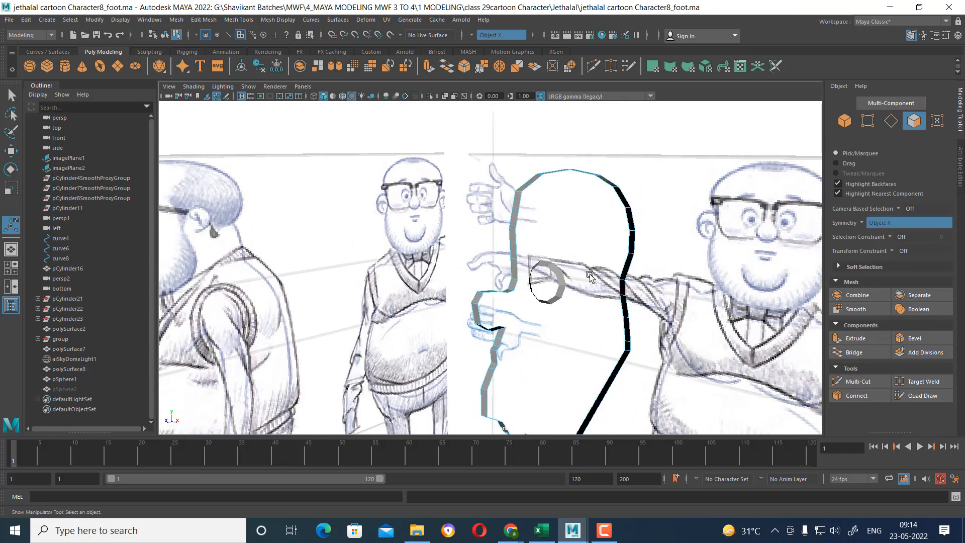
{"action": "left_click_drag", "start_coordinate": [566, 297], "coordinate": [532, 320], "text": "alt"}
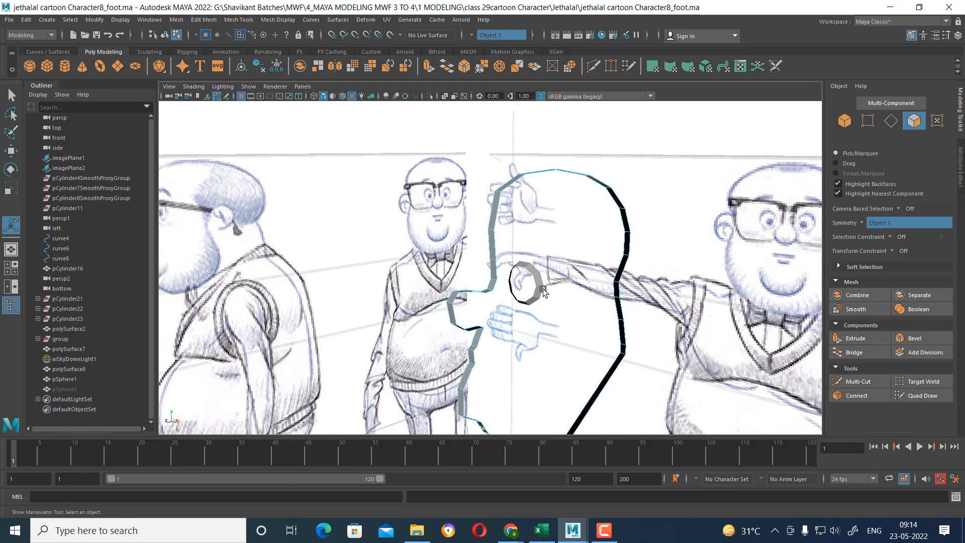
- Switch the profile strip to edge selection, select its border edges and turn off symmetry in the Select tool's settings
{"action": "right_click_drag", "start_coordinate": [553, 172], "coordinate": [551, 187]}
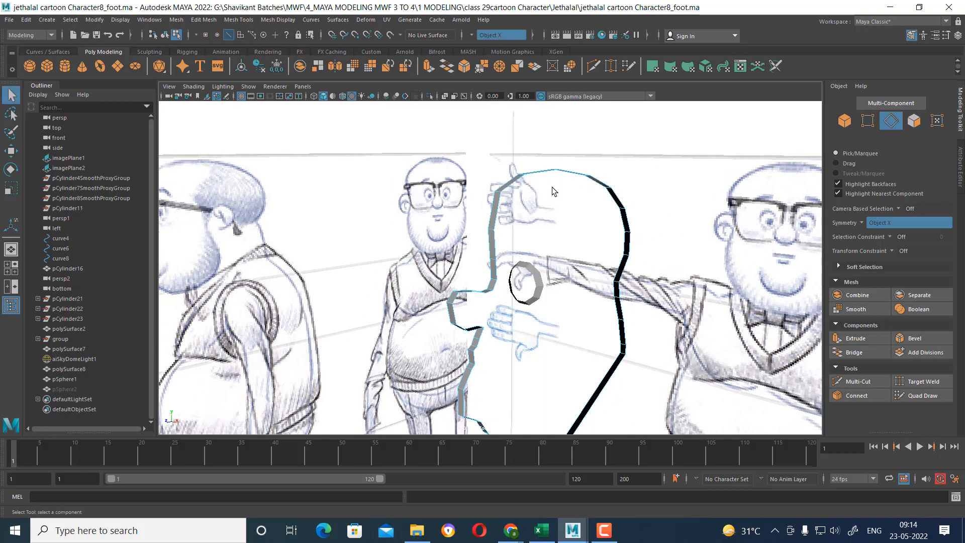
{"action": "double_click", "coordinate": [506, 185]}
{"action": "left_click_drag", "start_coordinate": [507, 187], "coordinate": [593, 211], "text": "alt"}
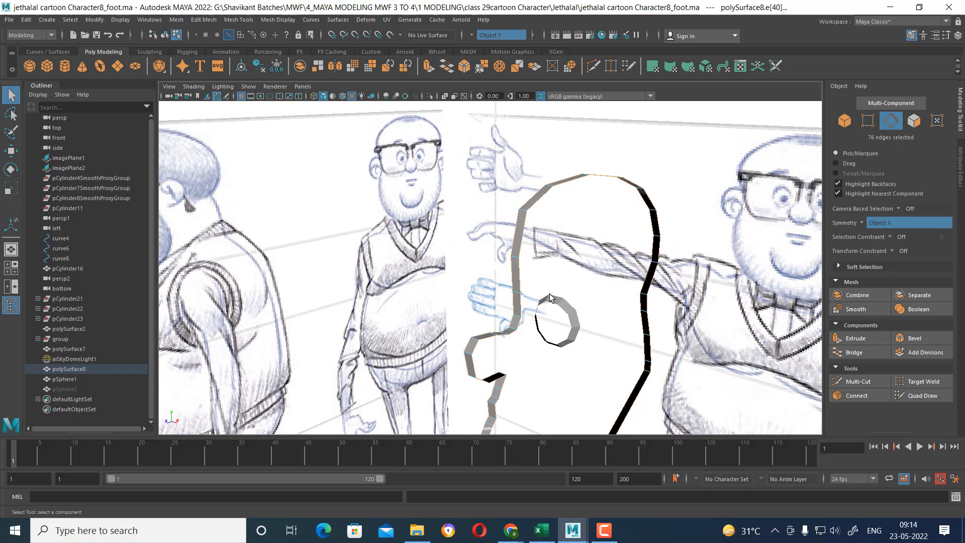
{"action": "left_click", "coordinate": [945, 35]}
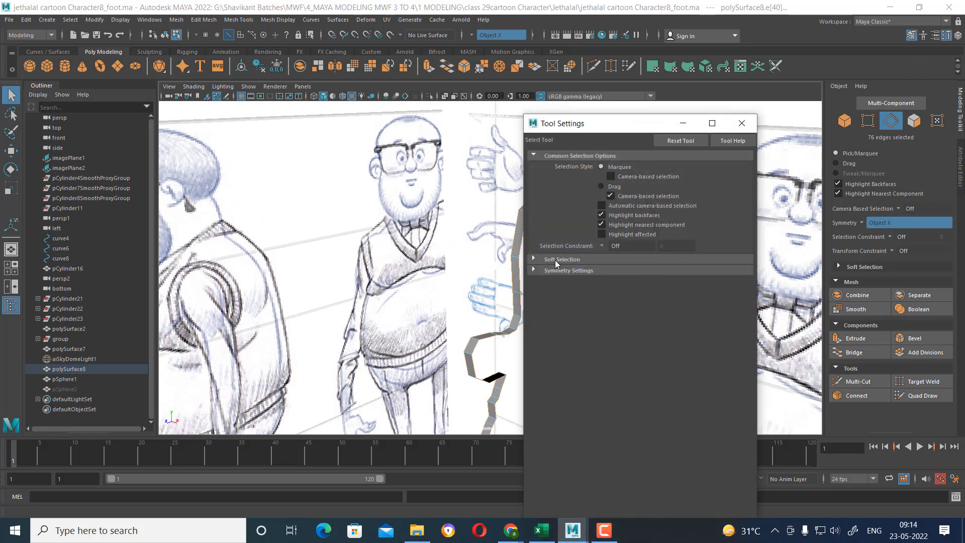
{"action": "left_click", "coordinate": [556, 271]}
{"action": "left_click", "coordinate": [602, 282]}
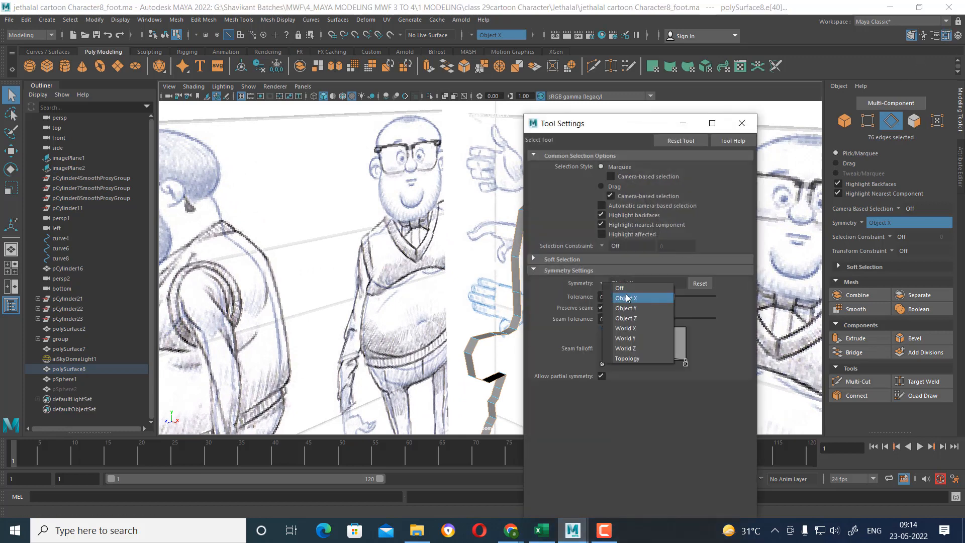
{"action": "left_click", "coordinate": [638, 285]}
{"action": "left_click", "coordinate": [743, 127]}
- Select a single border edge loop of the profile strip and check it against the side reference drawing
{"action": "right_click", "coordinate": [522, 241]}
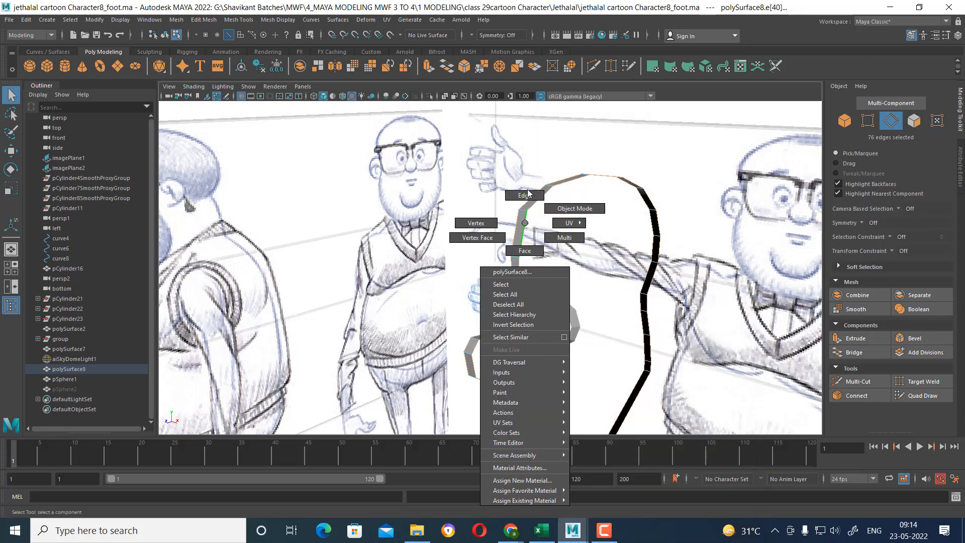
{"action": "key", "text": "space"}
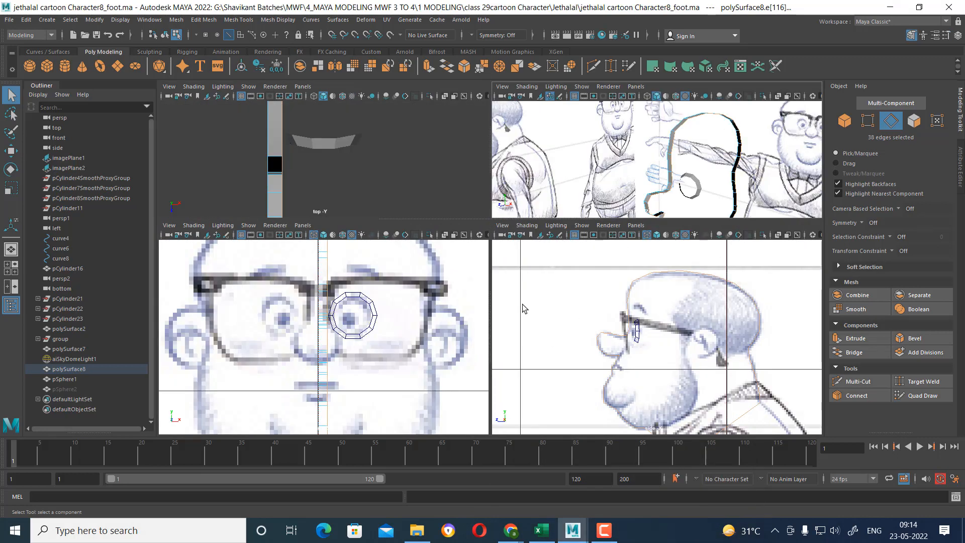
{"action": "right_click_drag", "start_coordinate": [653, 347], "coordinate": [691, 357], "text": "alt"}
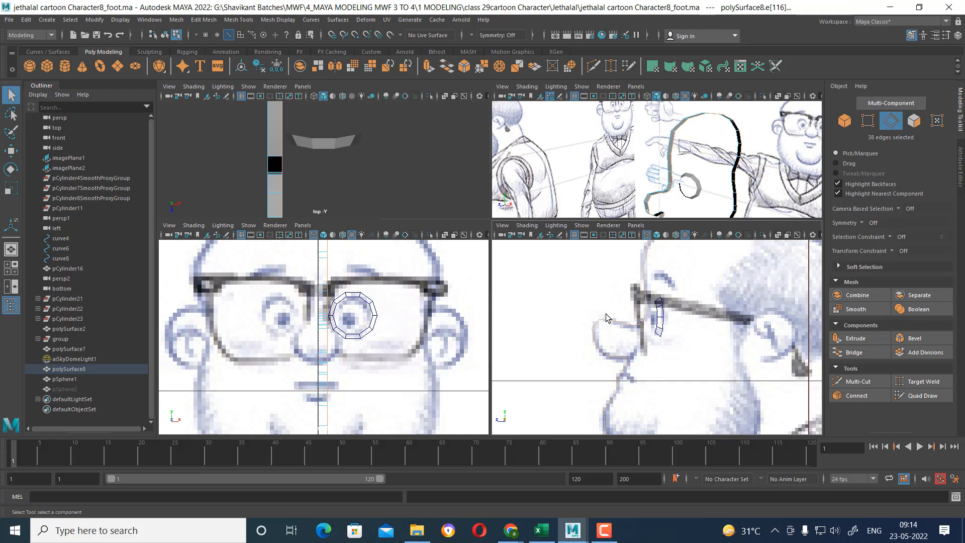
{"action": "scroll", "coordinate": [688, 376], "scroll_direction": "down", "scroll_amount": 5}
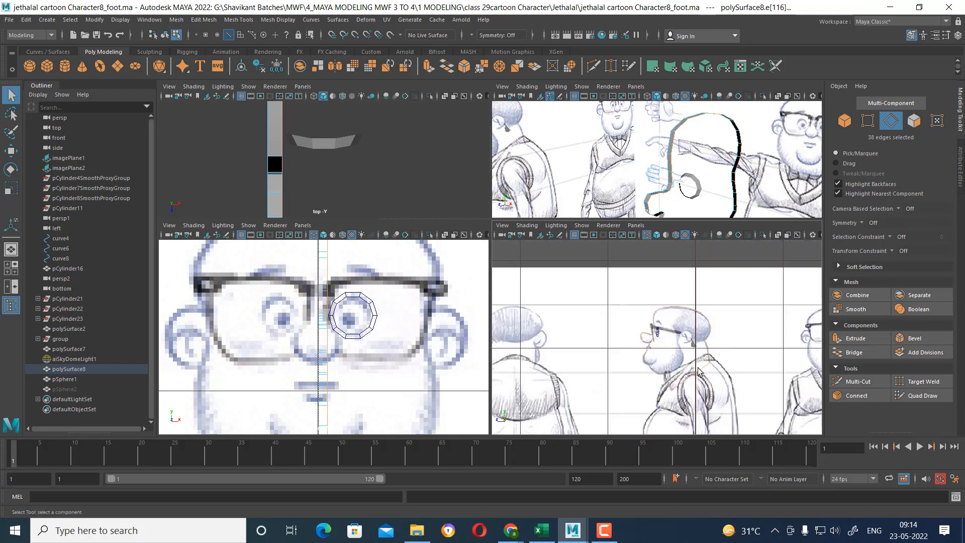
{"action": "key", "text": "space"}
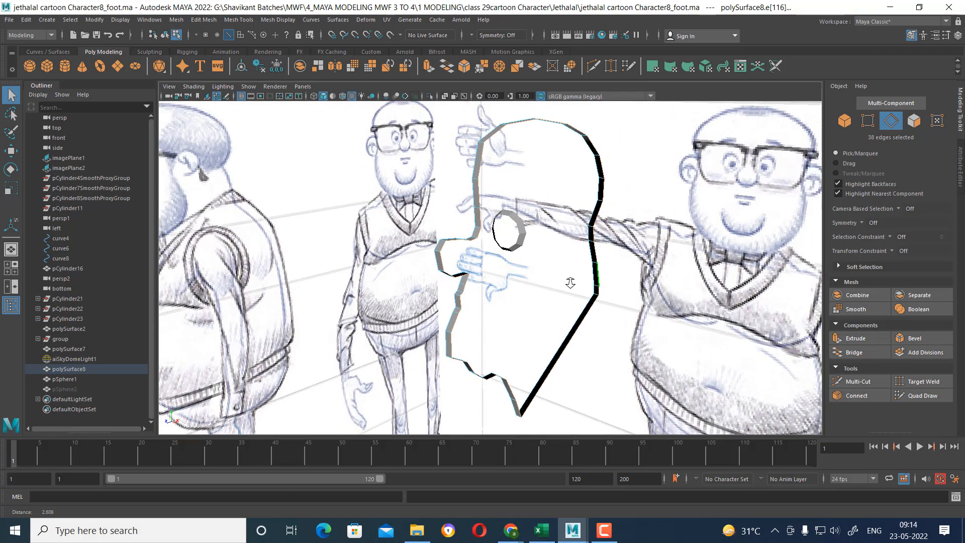
- Scale the selected border edge loop of the profile strip slightly, using the side view as a guide
{"action": "key", "text": "r"}
{"action": "left_click", "coordinate": [532, 277]}
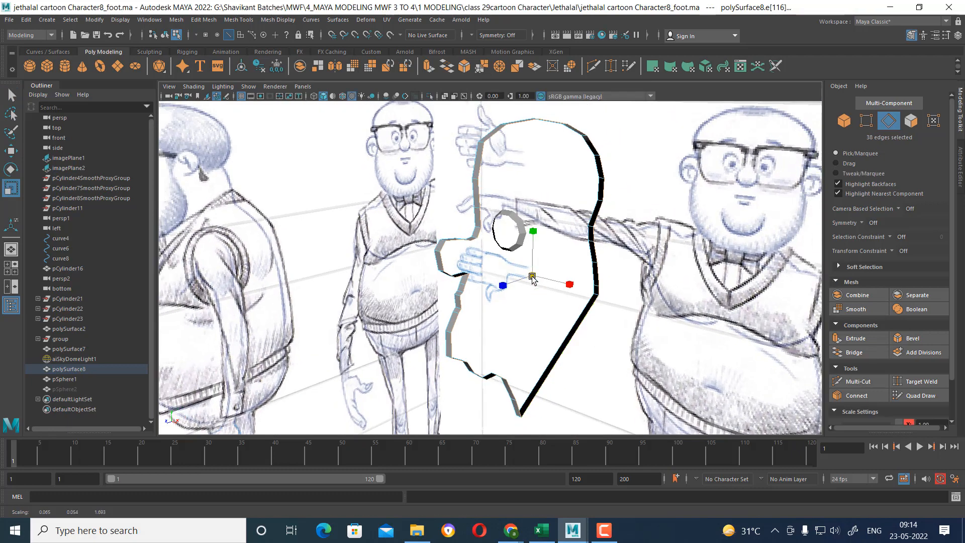
{"action": "key", "text": "space"}
{"action": "scroll", "coordinate": [737, 309], "scroll_direction": "up", "scroll_amount": 5}
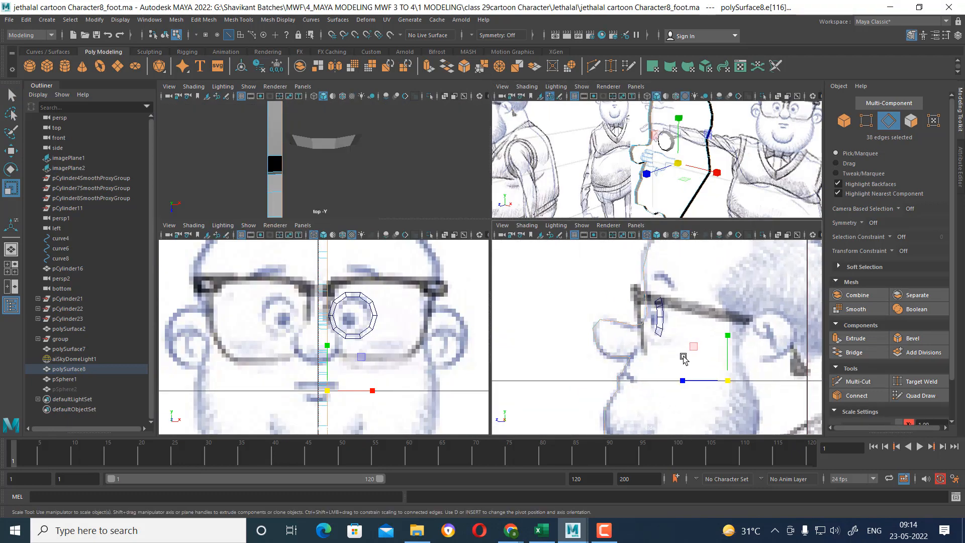
{"action": "middle_click_drag", "start_coordinate": [737, 309], "coordinate": [746, 267], "text": "alt"}
{"action": "scroll", "coordinate": [725, 382], "scroll_direction": "up", "scroll_amount": 1}
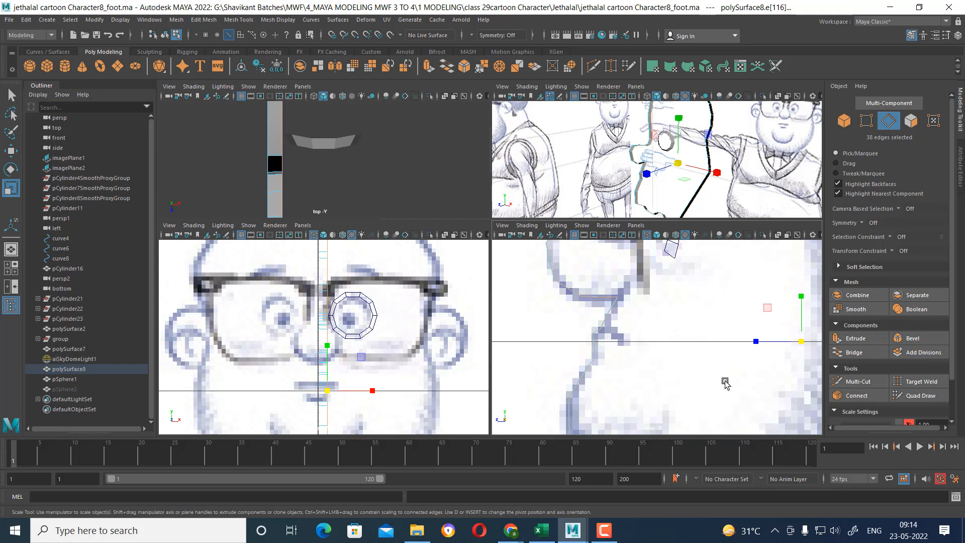
{"action": "left_click", "coordinate": [803, 342]}
{"action": "left_click_drag", "start_coordinate": [802, 344], "coordinate": [801, 347]}
{"action": "scroll", "coordinate": [725, 153], "scroll_direction": "down", "scroll_amount": 1}
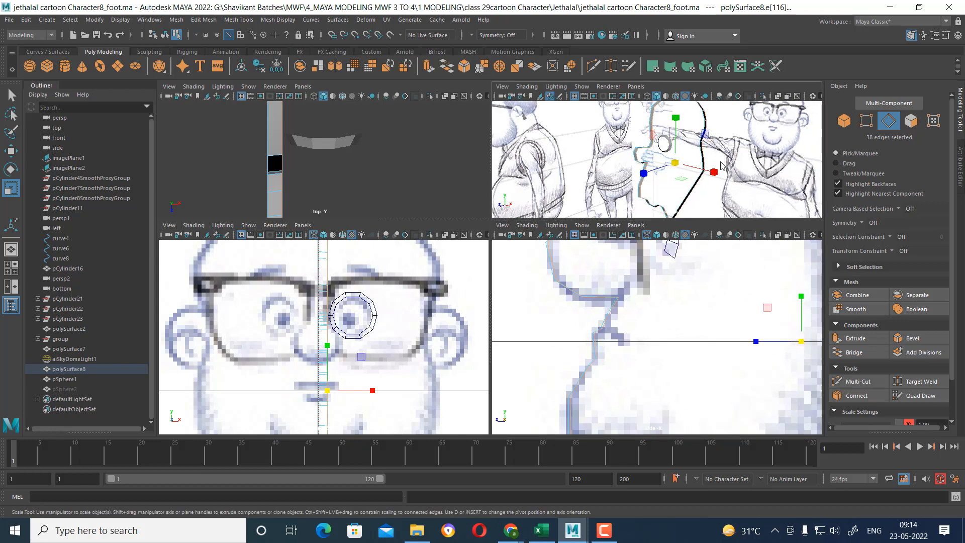
- Delete the long diagonal face that closes the profile strip across the neck
{"action": "key", "text": "space"}
{"action": "middle_click_drag", "start_coordinate": [663, 280], "coordinate": [668, 191], "text": "alt"}
{"action": "scroll", "coordinate": [670, 276], "scroll_direction": "up", "scroll_amount": 1}
{"action": "left_click_drag", "start_coordinate": [669, 278], "coordinate": [549, 281], "text": "alt"}
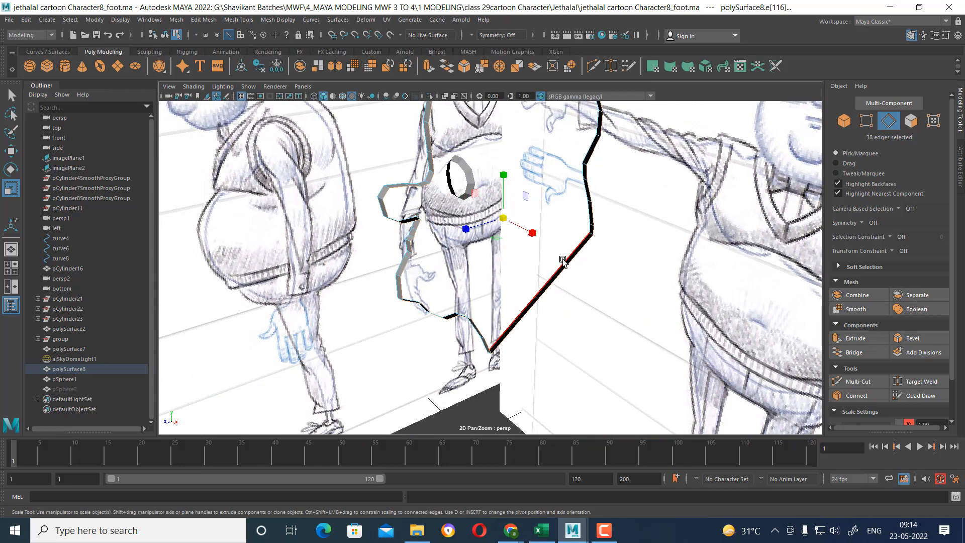
{"action": "right_click_drag", "start_coordinate": [563, 258], "coordinate": [565, 301]}
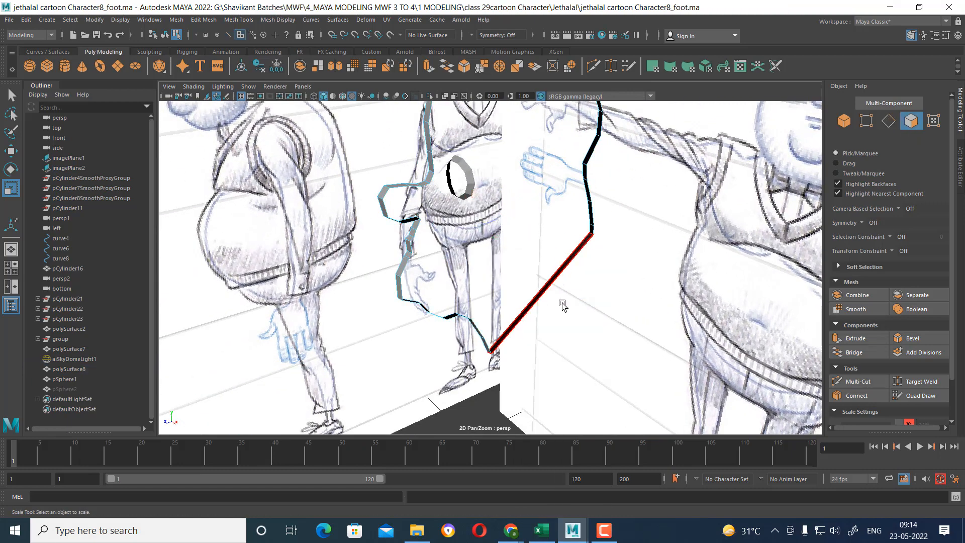
{"action": "left_click", "coordinate": [586, 320]}
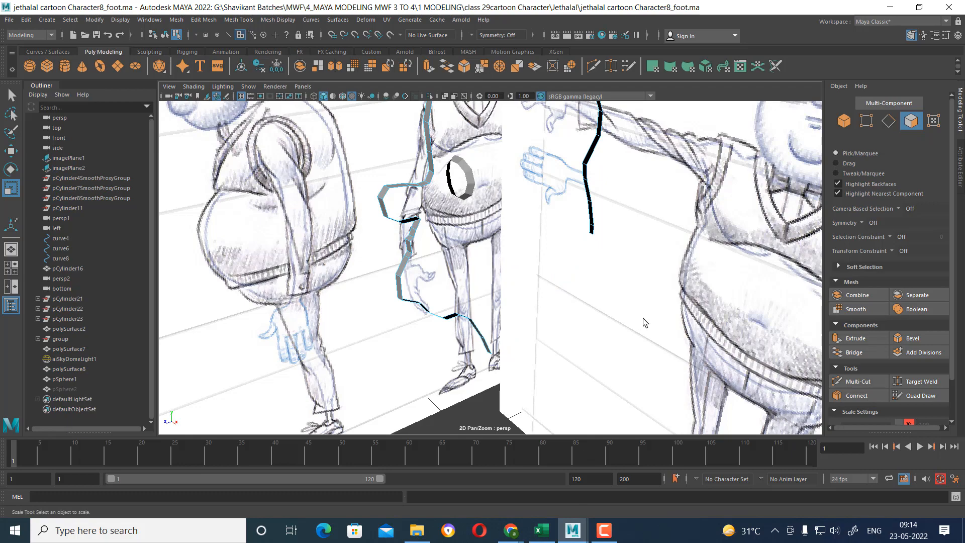
{"action": "scroll", "coordinate": [643, 318], "scroll_direction": "down", "scroll_amount": 1}
{"action": "left_click", "coordinate": [608, 534]}
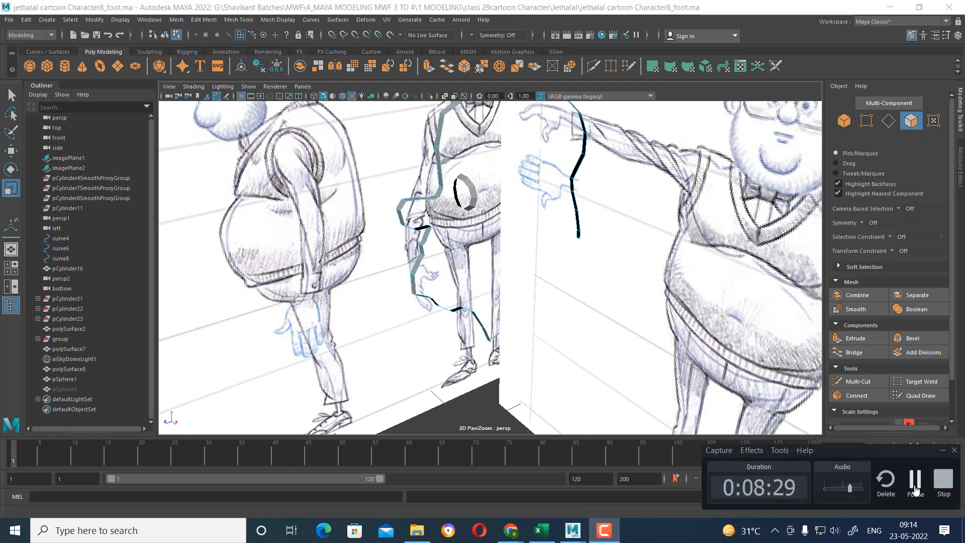
{"action": "left_click", "coordinate": [914, 489]}
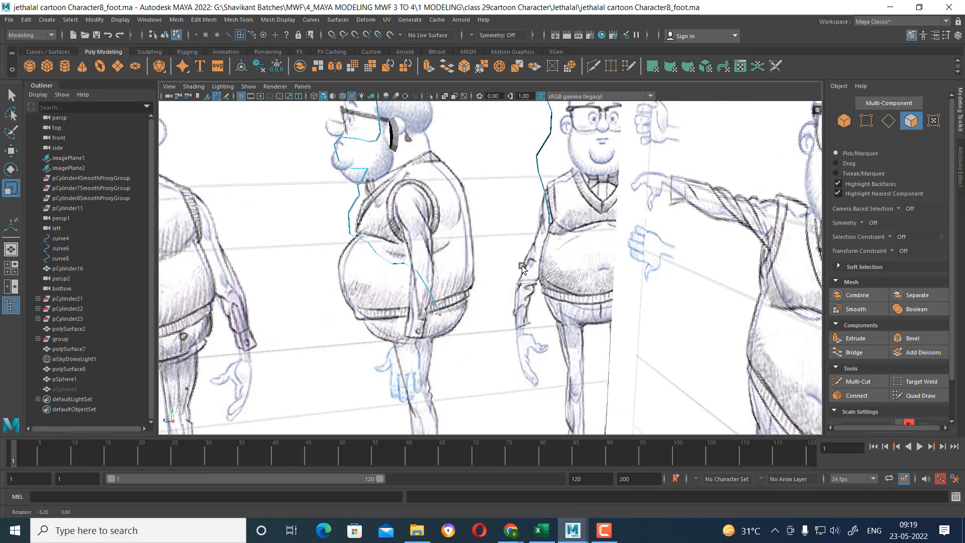
- Show the four views framed on the mouth area and select a single border edge of the profile strip below the nose
{"action": "key", "text": "space"}
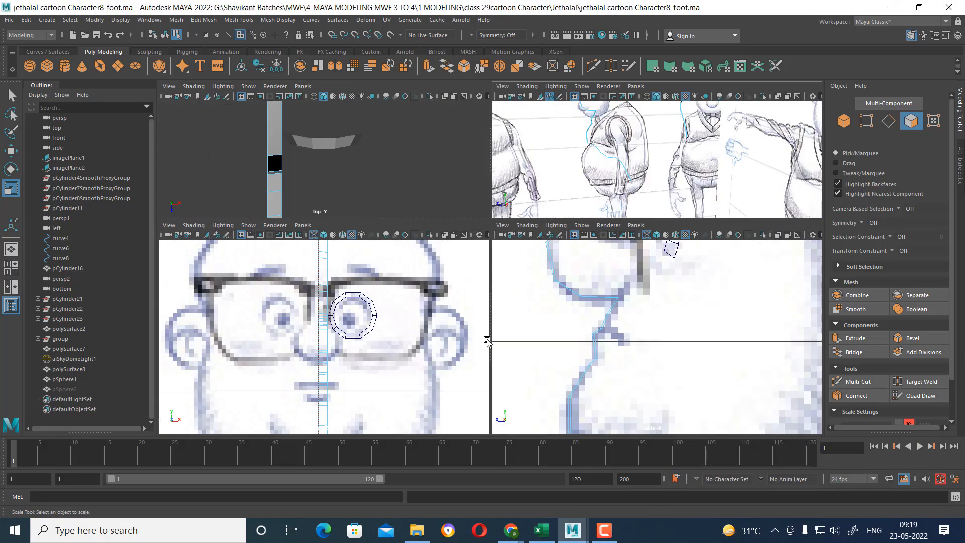
{"action": "scroll", "coordinate": [404, 354], "scroll_direction": "up", "scroll_amount": 1}
{"action": "scroll", "coordinate": [628, 342], "scroll_direction": "up", "scroll_amount": 3}
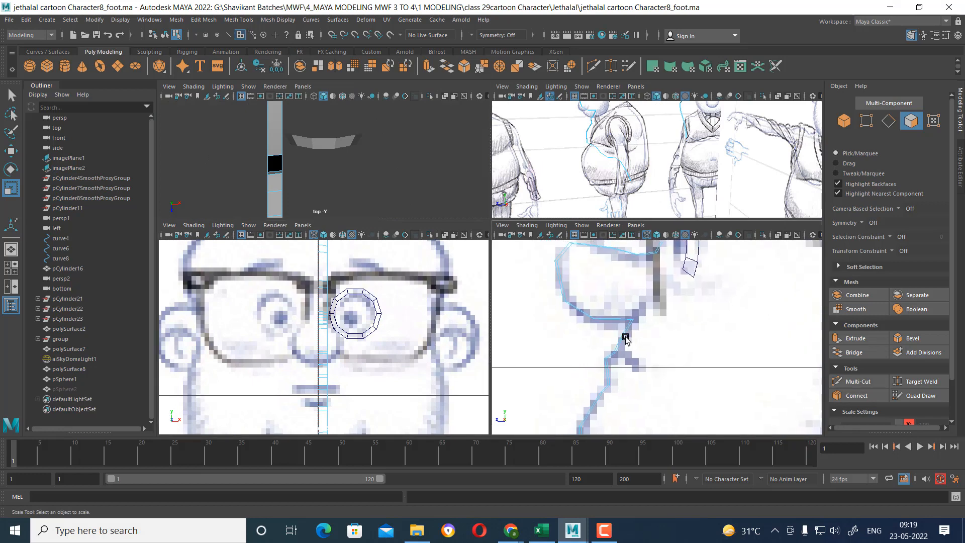
{"action": "left_click_drag", "start_coordinate": [674, 170], "coordinate": [650, 188], "text": "alt"}
{"action": "scroll", "coordinate": [662, 359], "scroll_direction": "up", "scroll_amount": 1}
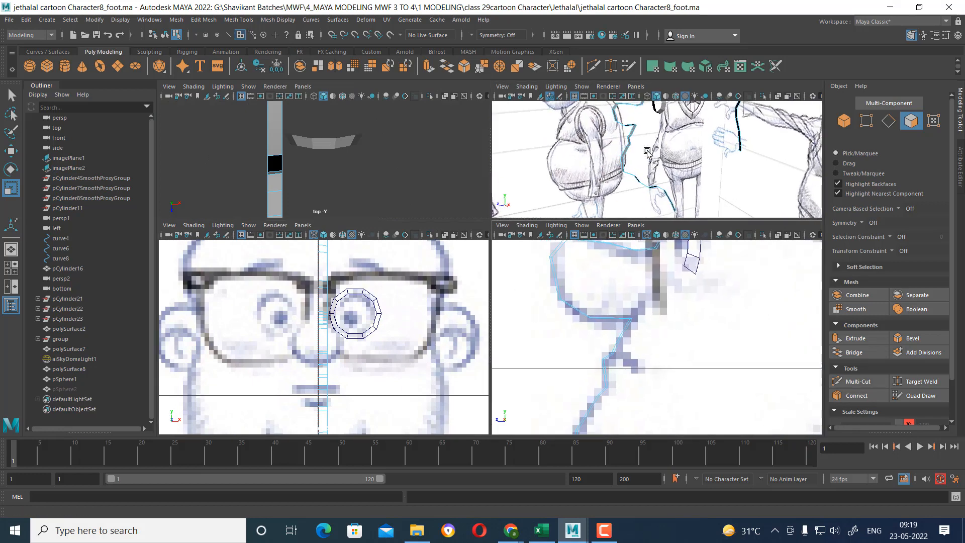
{"action": "scroll", "coordinate": [648, 154], "scroll_direction": "up", "scroll_amount": 3}
{"action": "middle_click_drag", "start_coordinate": [596, 118], "coordinate": [643, 151], "text": "alt"}
{"action": "right_click_drag", "start_coordinate": [627, 138], "coordinate": [629, 110]}
{"action": "left_click", "coordinate": [614, 347]}
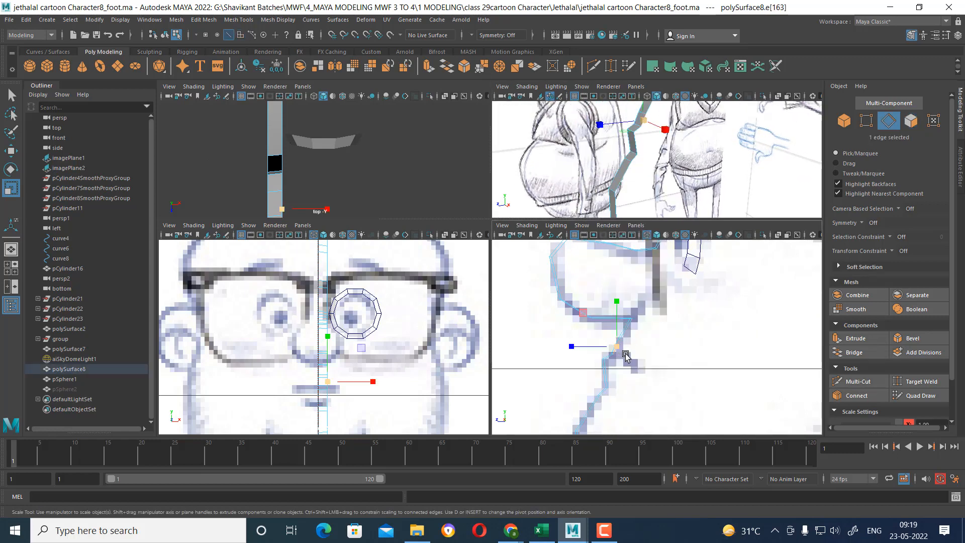
- Select the five consecutive border edges along the character's mouth side of the profile strip, from below the nose past the lips
{"action": "scroll", "coordinate": [674, 186], "scroll_direction": "up", "scroll_amount": 1}
{"action": "middle_click_drag", "start_coordinate": [673, 165], "coordinate": [679, 178], "text": "alt"}
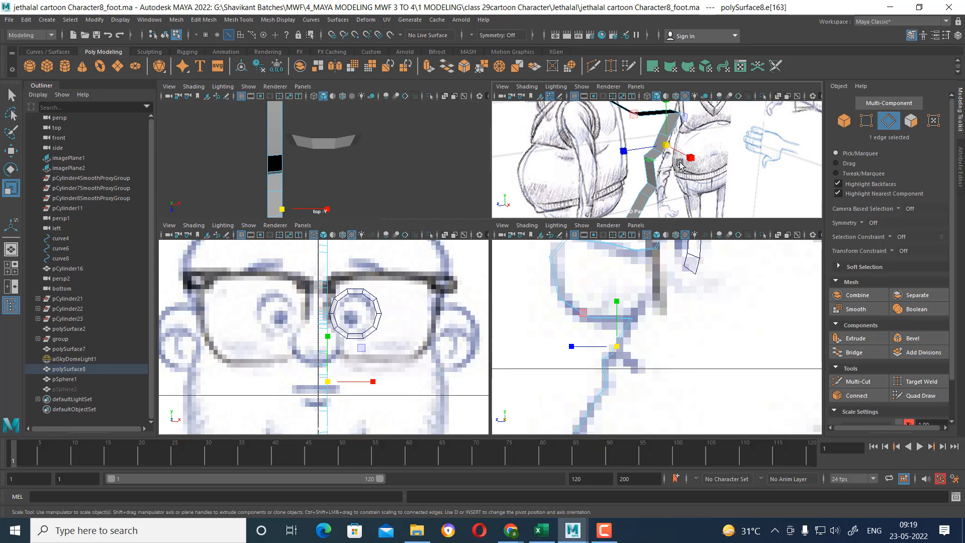
{"action": "scroll", "coordinate": [651, 347], "scroll_direction": "up", "scroll_amount": 2}
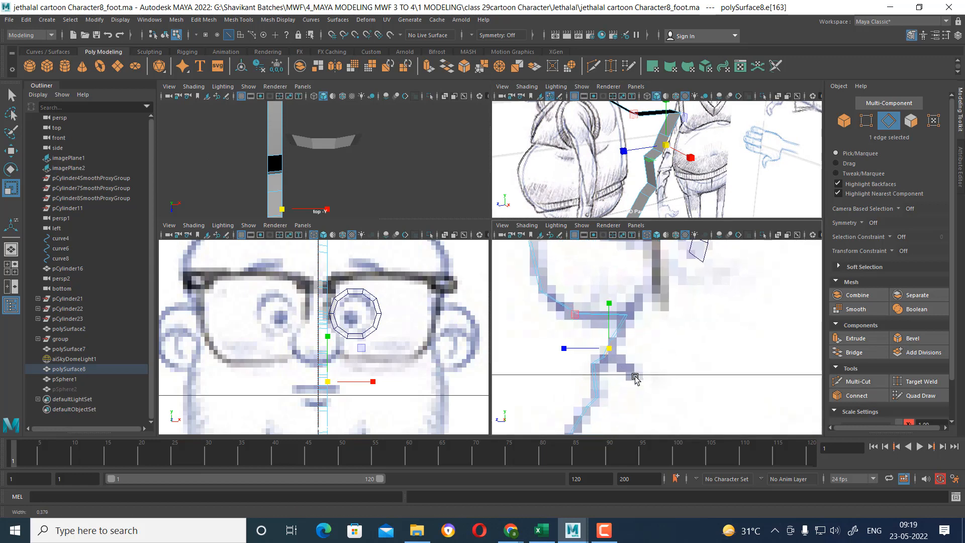
{"action": "left_click", "coordinate": [621, 342]}
{"action": "left_click", "coordinate": [612, 347], "text": "shift"}
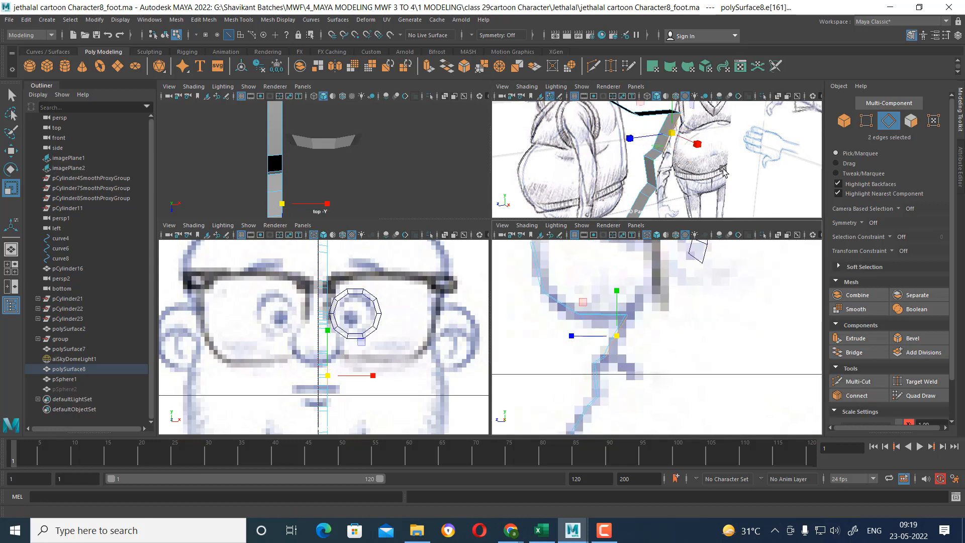
{"action": "key", "text": "space"}
{"action": "left_click", "coordinate": [498, 259], "text": "shift"}
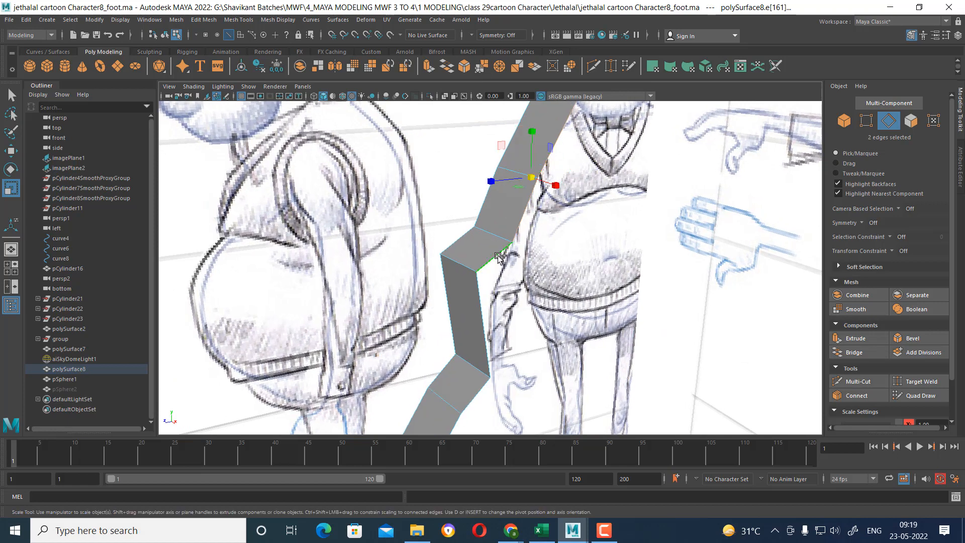
{"action": "left_click", "coordinate": [484, 321], "text": "shift"}
{"action": "left_click", "coordinate": [493, 386], "text": "shift"}
{"action": "key", "text": "space"}
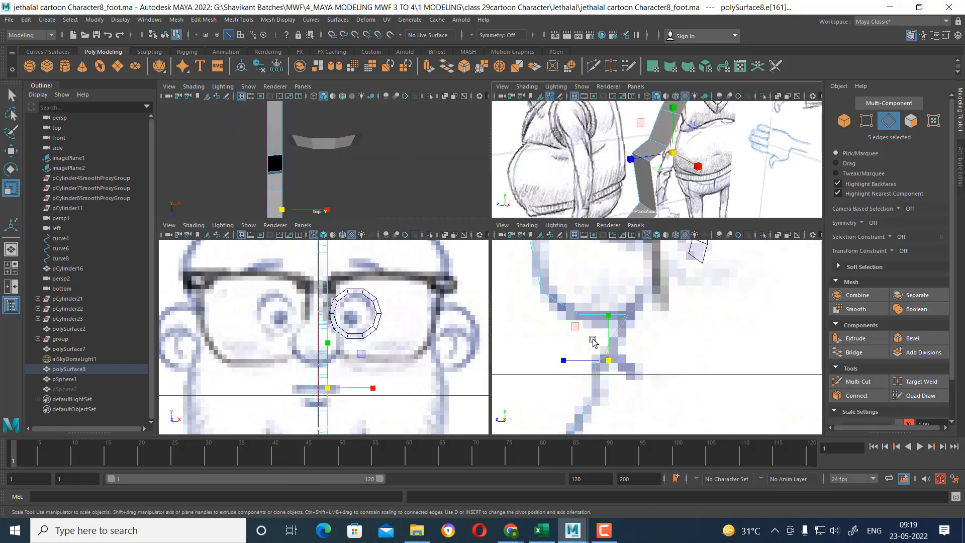
- Extrude the five selected edges sideways to the mouth corner in the front view and shift them back along the side reference
{"action": "middle_click_drag", "start_coordinate": [656, 377], "coordinate": [665, 312], "text": "alt"}
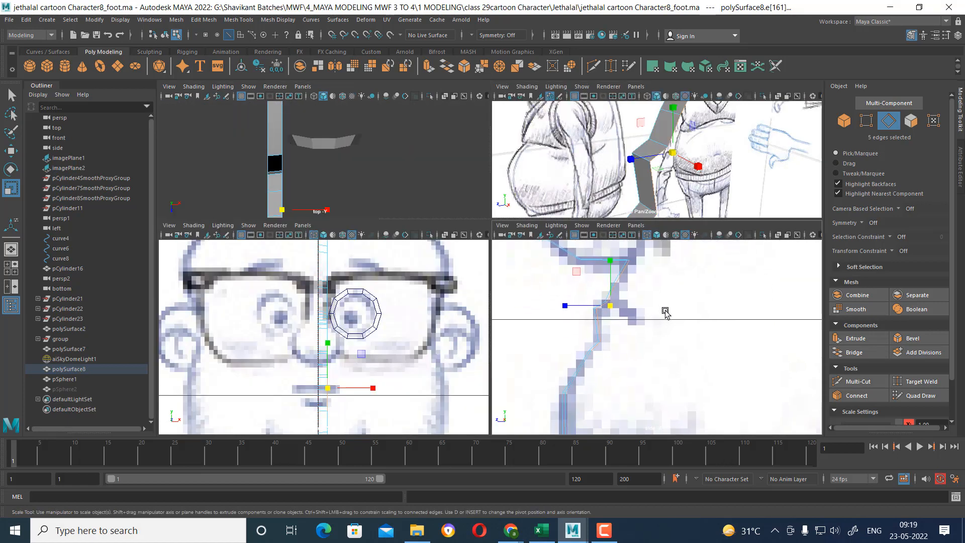
{"action": "key", "text": "w"}
{"action": "scroll", "coordinate": [387, 392], "scroll_direction": "up", "scroll_amount": 5}
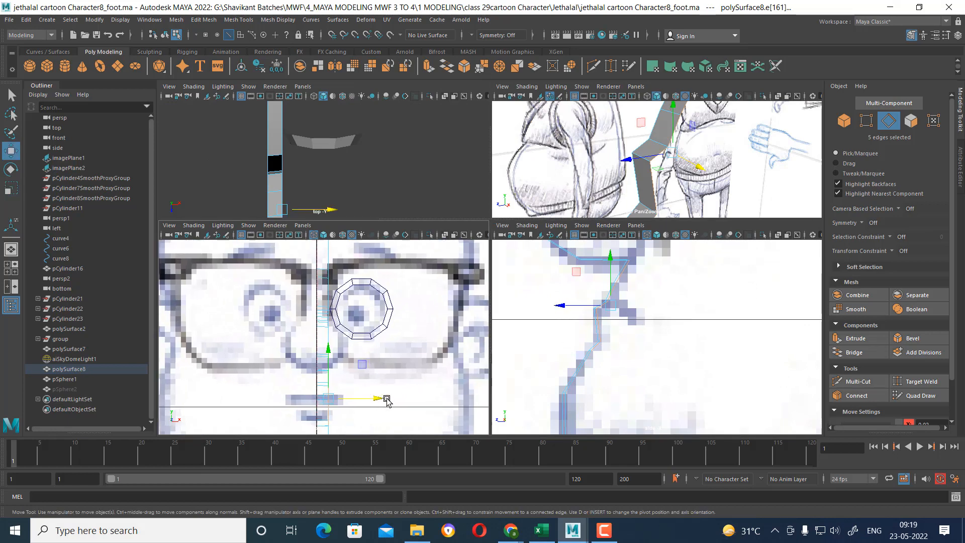
{"action": "scroll", "coordinate": [398, 393], "scroll_direction": "up", "scroll_amount": 2}
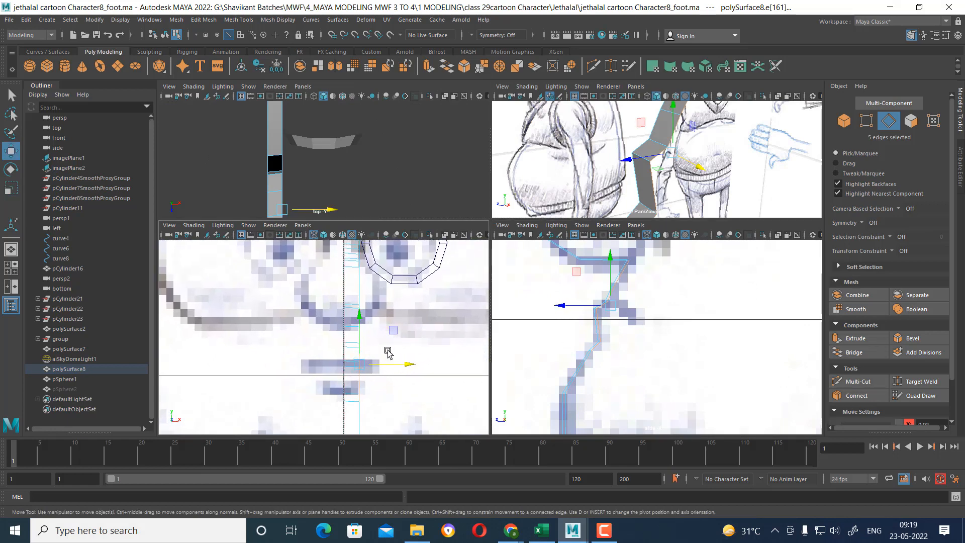
{"action": "left_click_drag", "start_coordinate": [413, 367], "coordinate": [363, 386]}
{"action": "key", "text": "r"}
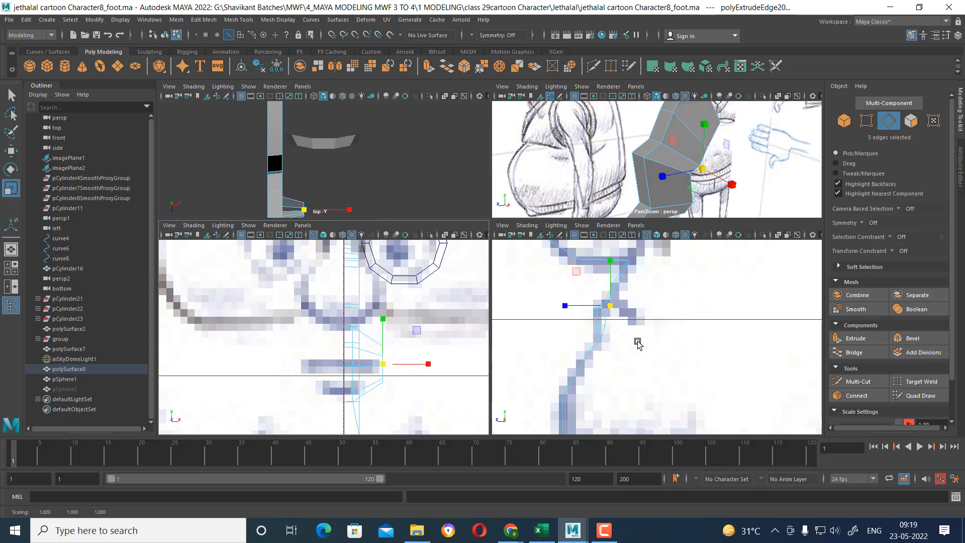
{"action": "key", "text": "w"}
{"action": "left_click_drag", "start_coordinate": [617, 310], "coordinate": [631, 312]}
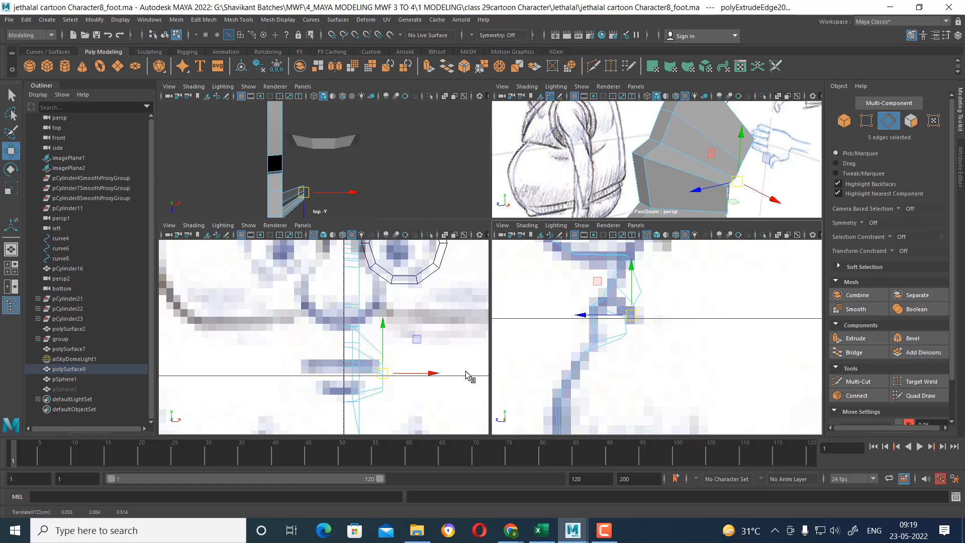
- Reposition the extruded outer vertices individually, pulling the upper and lower ones outward around the mouth corner
{"action": "scroll", "coordinate": [363, 362], "scroll_direction": "up", "scroll_amount": 1}
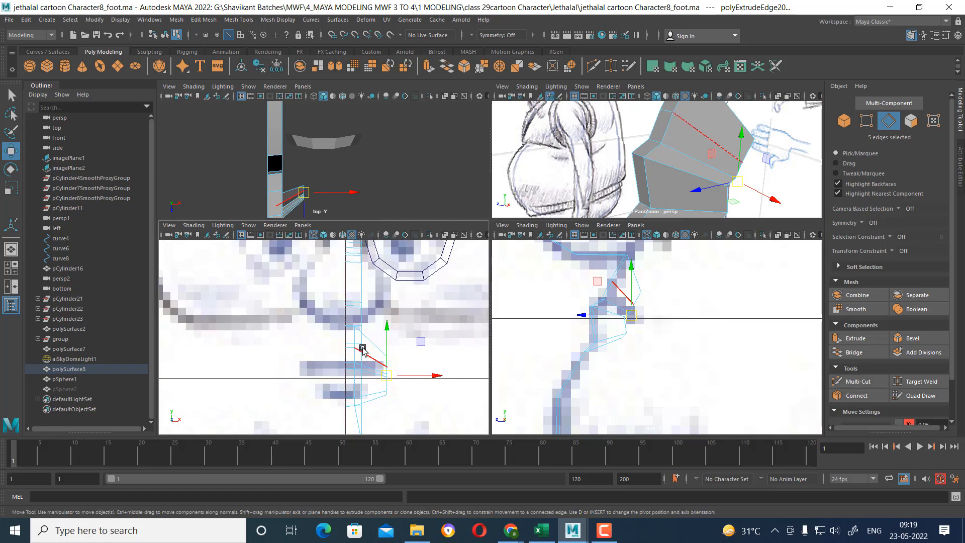
{"action": "right_click_drag", "start_coordinate": [362, 256], "coordinate": [279, 264]}
{"action": "scroll", "coordinate": [319, 296], "scroll_direction": "up", "scroll_amount": 4}
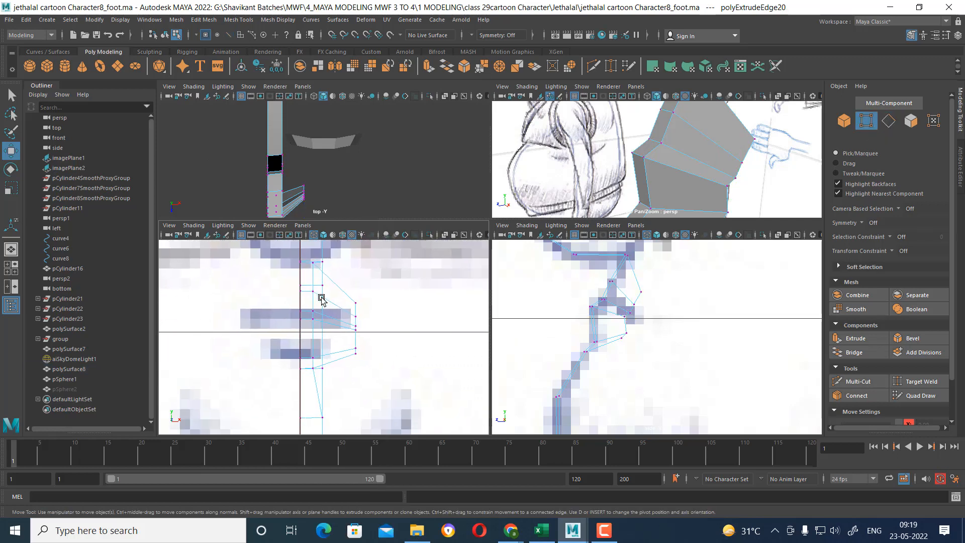
{"action": "left_click", "coordinate": [372, 321]}
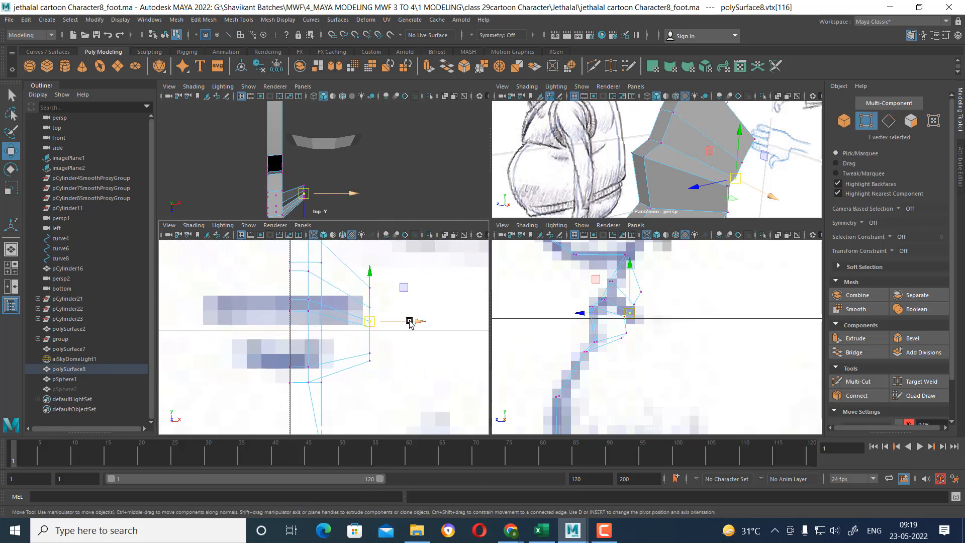
{"action": "left_click_drag", "start_coordinate": [408, 321], "coordinate": [407, 320]}
{"action": "middle_click_drag", "start_coordinate": [357, 281], "coordinate": [334, 290], "text": "alt"}
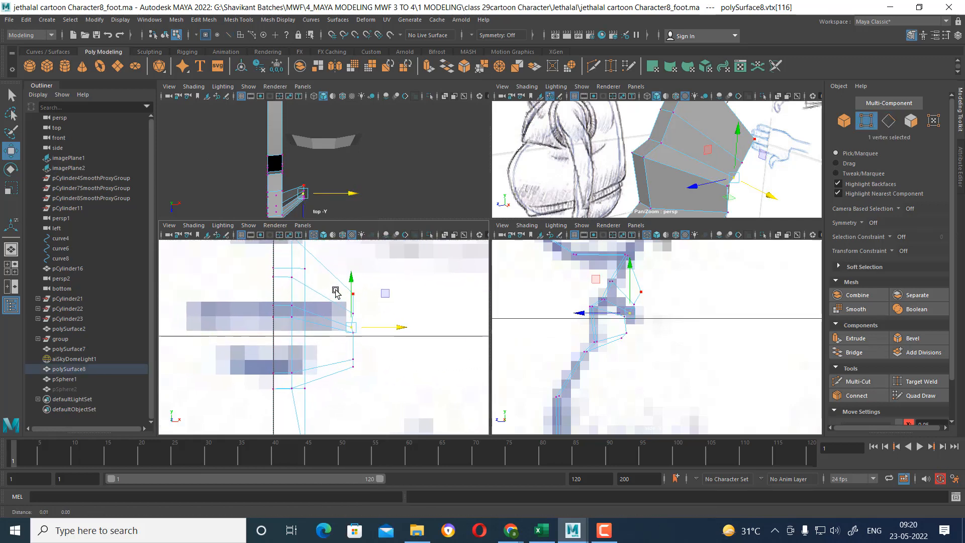
{"action": "scroll", "coordinate": [337, 293], "scroll_direction": "up", "scroll_amount": 1}
{"action": "left_click", "coordinate": [363, 299]}
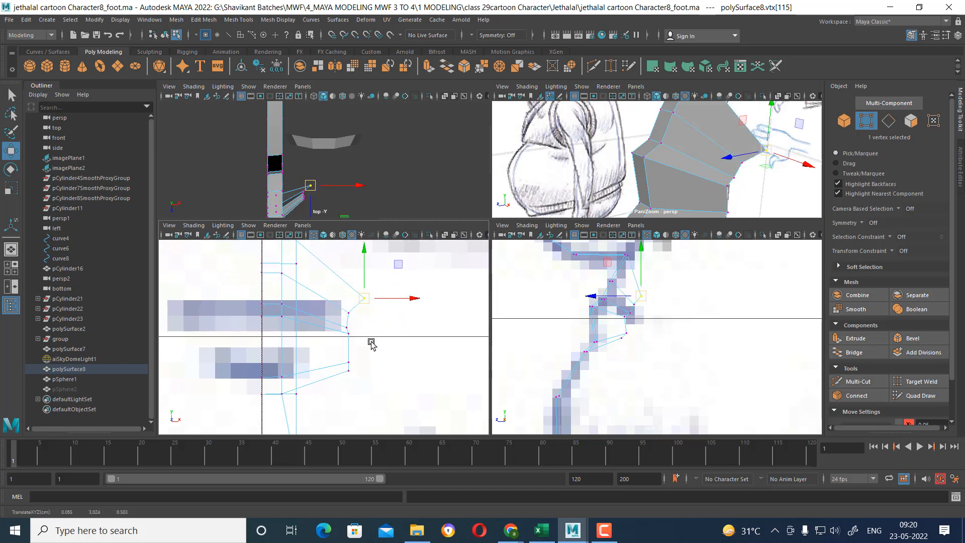
{"action": "mouse_move", "coordinate": [359, 354]}
{"action": "left_mouse_down"}
{"action": "mouse_move", "coordinate": [343, 375]}
{"action": "mouse_move", "coordinate": [362, 367]}
{"action": "left_mouse_up"}
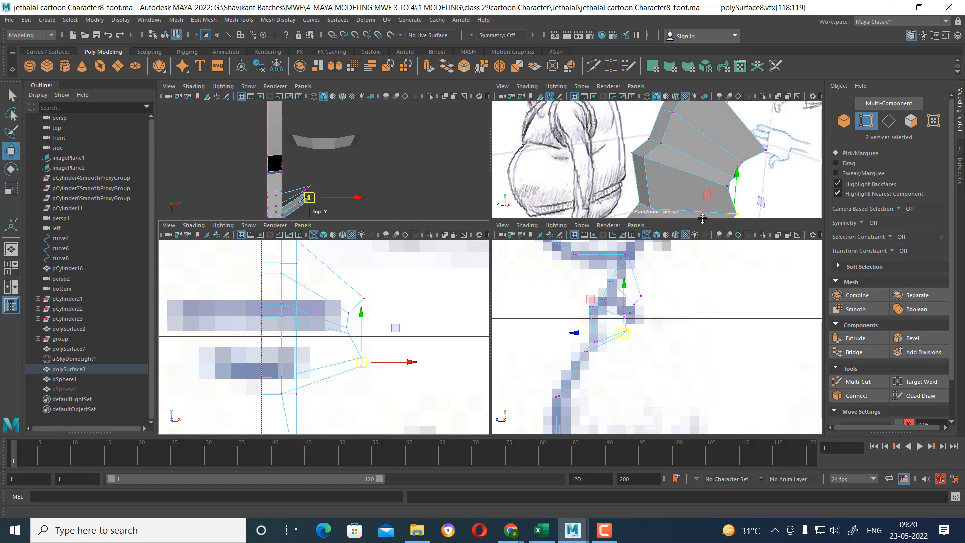
{"action": "mouse_move", "coordinate": [702, 197]}
{"action": "left_mouse_down", "text": "alt"}
{"action": "mouse_move", "coordinate": [690, 180]}
{"action": "mouse_move", "coordinate": [699, 204]}
{"action": "left_mouse_up", "text": "alt"}
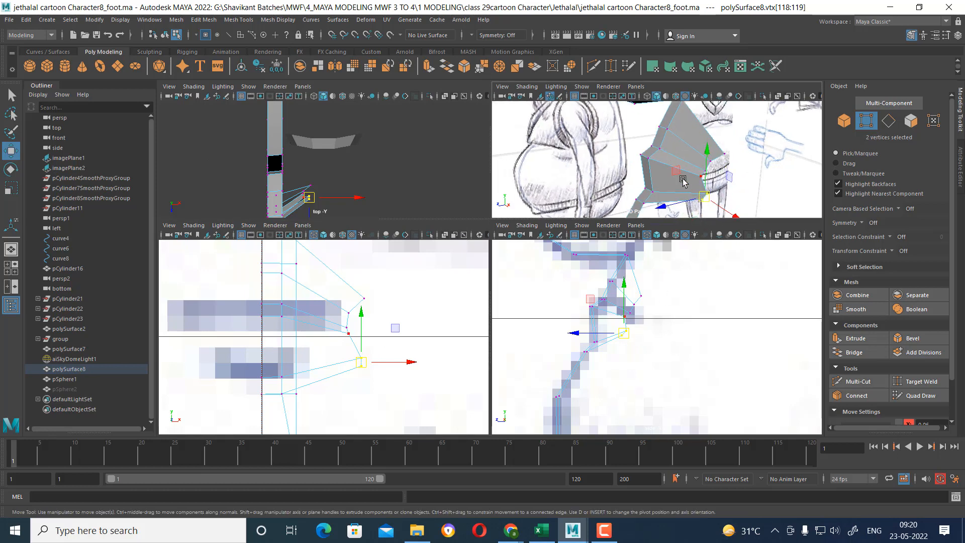
- Split the ring of extruded mouth faces with an edge loop halfway across them
{"action": "key", "text": "space"}
{"action": "right_click_drag", "start_coordinate": [564, 244], "coordinate": [562, 157]}
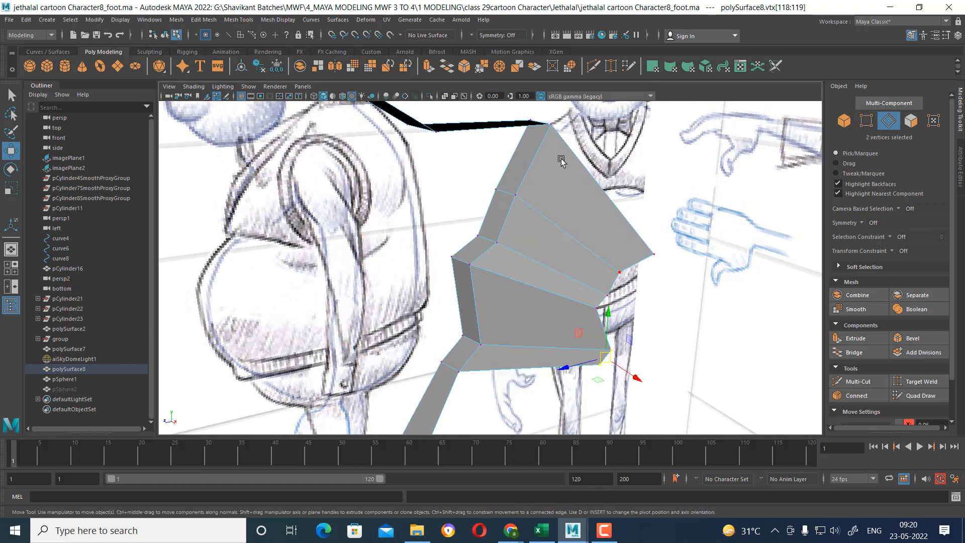
{"action": "left_click", "coordinate": [526, 281]}
{"action": "right_click_drag", "start_coordinate": [581, 203], "coordinate": [529, 277], "text": "ctrl"}
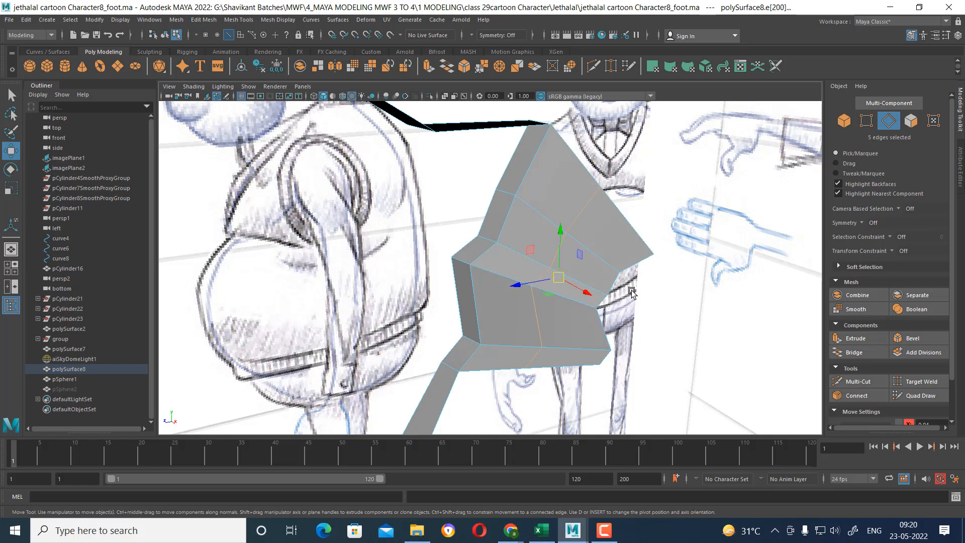
- Raise the outer mouth vertices and the middle edge loop slightly to match the front reference drawing
{"action": "key", "text": "space"}
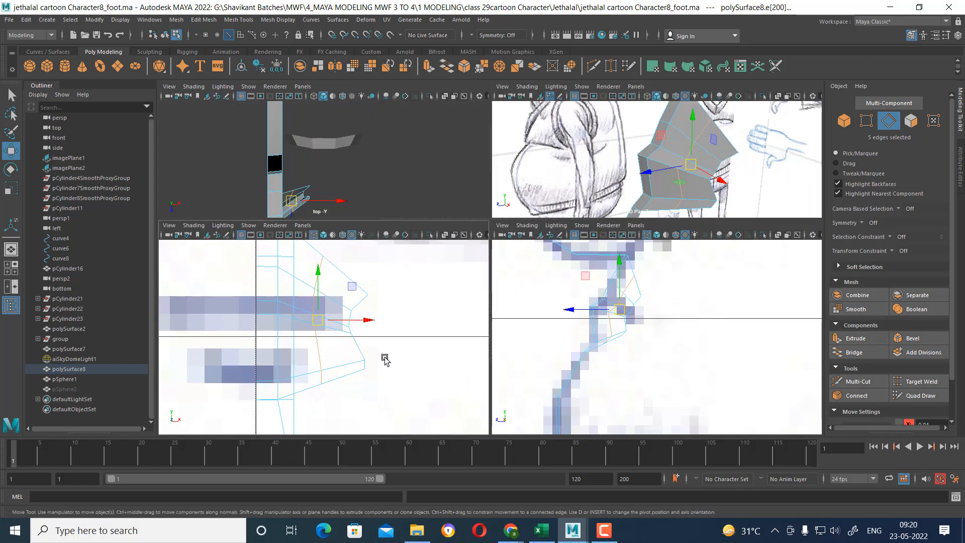
{"action": "scroll", "coordinate": [392, 332], "scroll_direction": "down", "scroll_amount": 5}
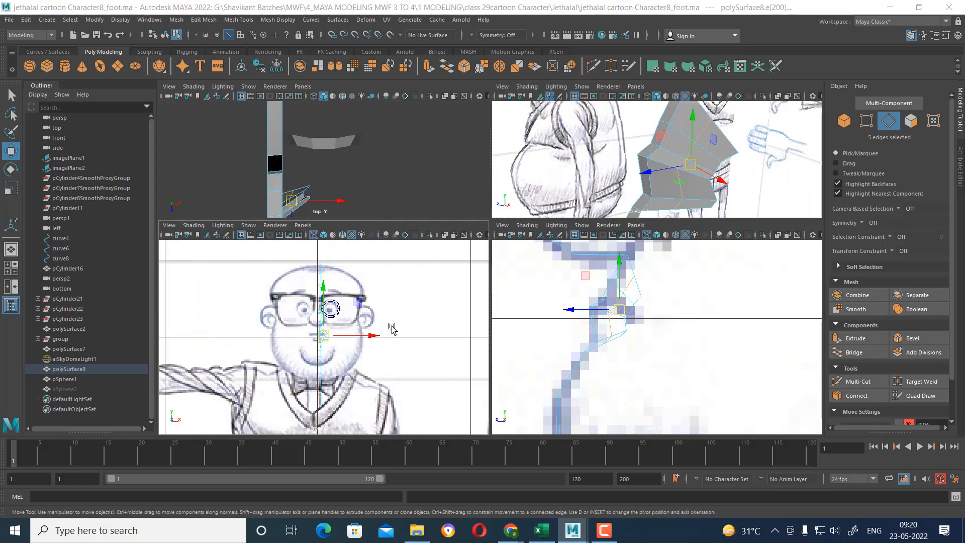
{"action": "key", "text": "space"}
{"action": "scroll", "coordinate": [466, 320], "scroll_direction": "up", "scroll_amount": 8}
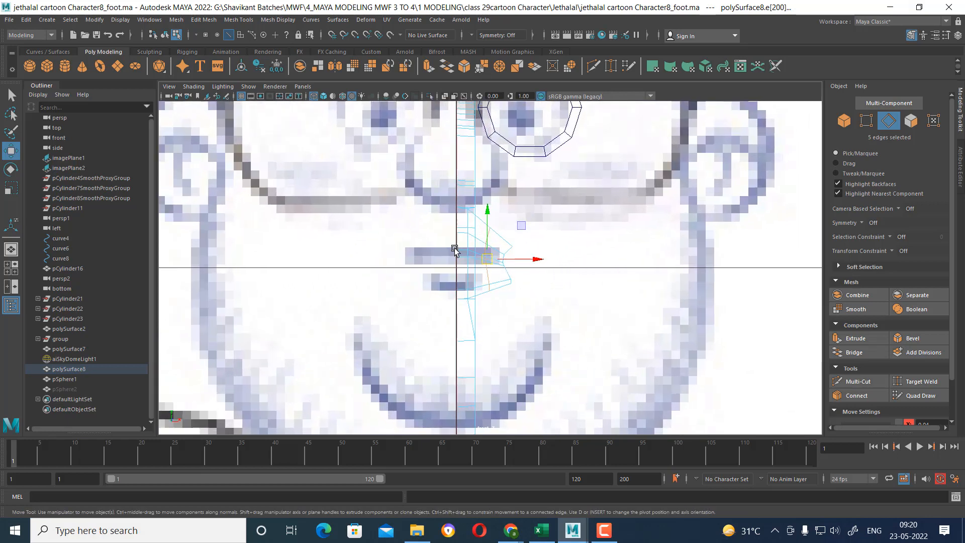
{"action": "scroll", "coordinate": [527, 281], "scroll_direction": "up", "scroll_amount": 1}
{"action": "scroll", "coordinate": [541, 279], "scroll_direction": "up", "scroll_amount": 2}
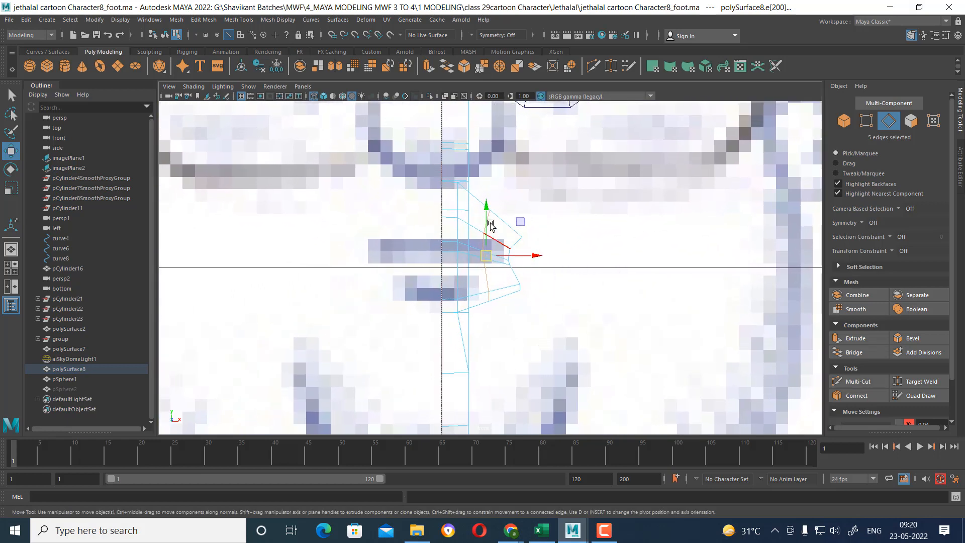
{"action": "left_click", "coordinate": [485, 210]}
{"action": "right_click_drag", "start_coordinate": [504, 230], "coordinate": [492, 306]}
{"action": "left_click_drag", "start_coordinate": [503, 316], "coordinate": [530, 226]}
{"action": "left_click_drag", "start_coordinate": [519, 269], "coordinate": [517, 256]}
{"action": "right_click_drag", "start_coordinate": [495, 224], "coordinate": [489, 212]}
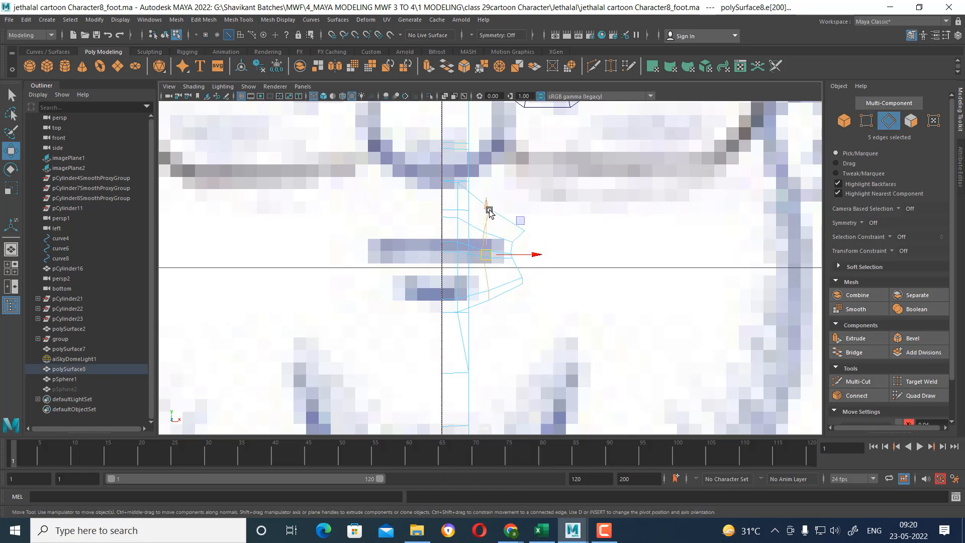
{"action": "left_click_drag", "start_coordinate": [487, 213], "coordinate": [487, 203]}
{"action": "scroll", "coordinate": [550, 254], "scroll_direction": "up", "scroll_amount": 2}
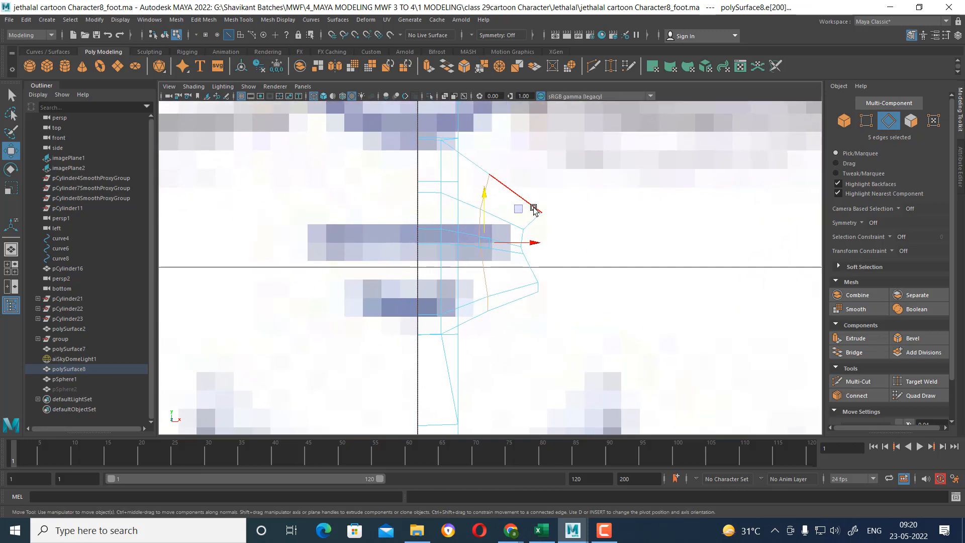
- Move the six outer mouth vertices slightly inward to line up with the drawn mouth corner
{"action": "right_click_drag", "start_coordinate": [534, 209], "coordinate": [586, 216]}
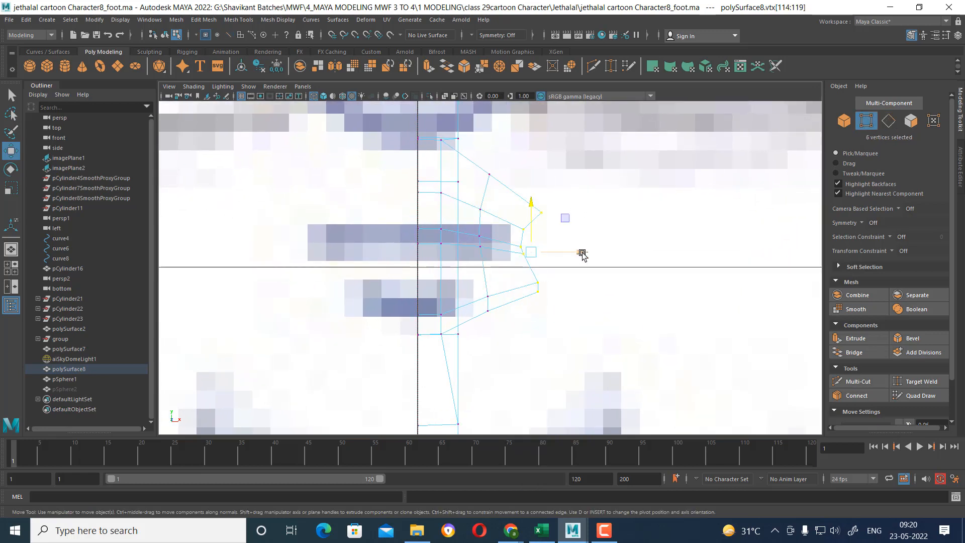
{"action": "left_click_drag", "start_coordinate": [582, 254], "coordinate": [573, 252]}
{"action": "scroll", "coordinate": [603, 349], "scroll_direction": "up", "scroll_amount": 5}
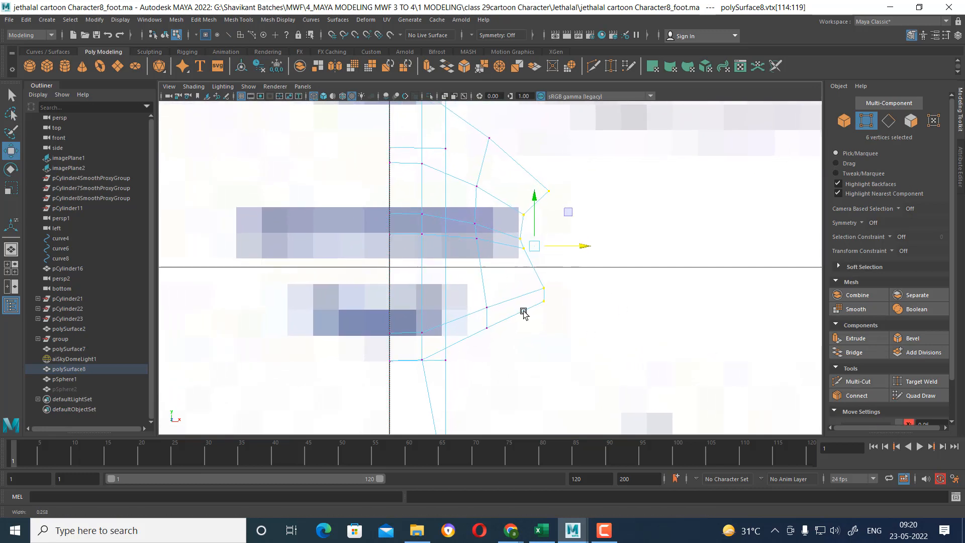
- Bridge the upper and lower outer border edges at the mouth corner and check the result in the perspective view
{"action": "right_click_drag", "start_coordinate": [511, 229], "coordinate": [525, 235]}
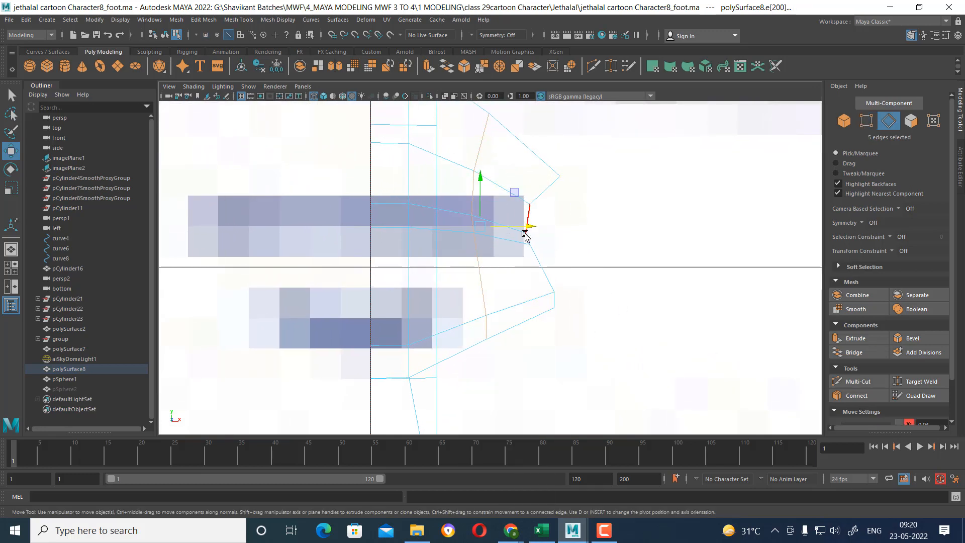
{"action": "left_click", "coordinate": [539, 194]}
{"action": "left_click", "coordinate": [545, 256], "text": "shift"}
{"action": "right_click", "coordinate": [608, 196], "text": "shift"}
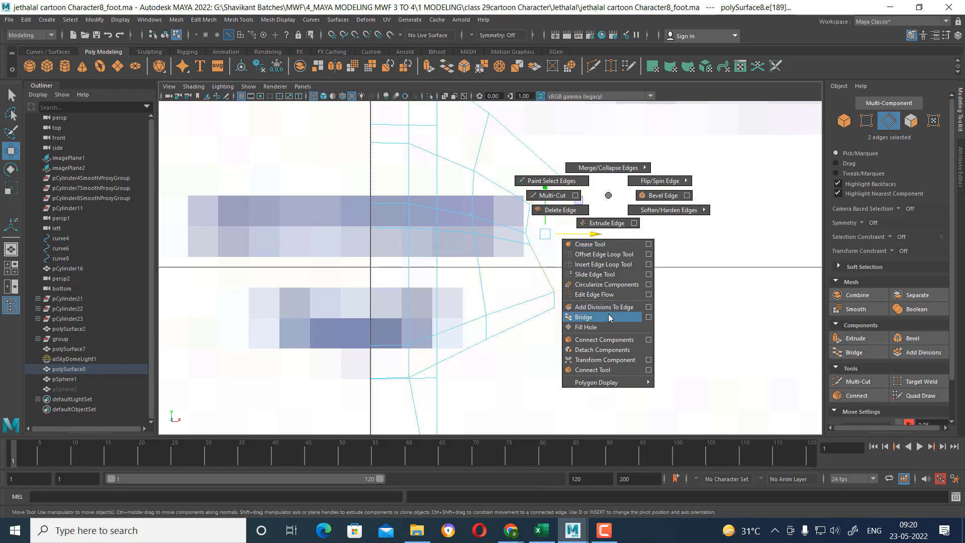
{"action": "left_click", "coordinate": [583, 317]}
{"action": "key", "text": "space"}
{"action": "key", "text": "space"}
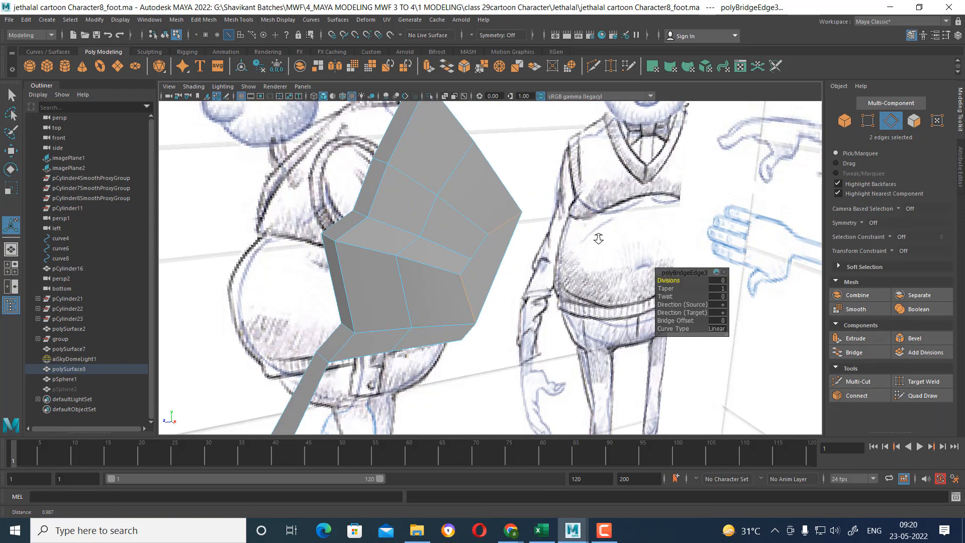
- Bevel the edge loop running across the middle of the mouth with fraction 0.5 and one segment
{"action": "left_click_drag", "start_coordinate": [646, 290], "coordinate": [548, 293], "text": "alt"}
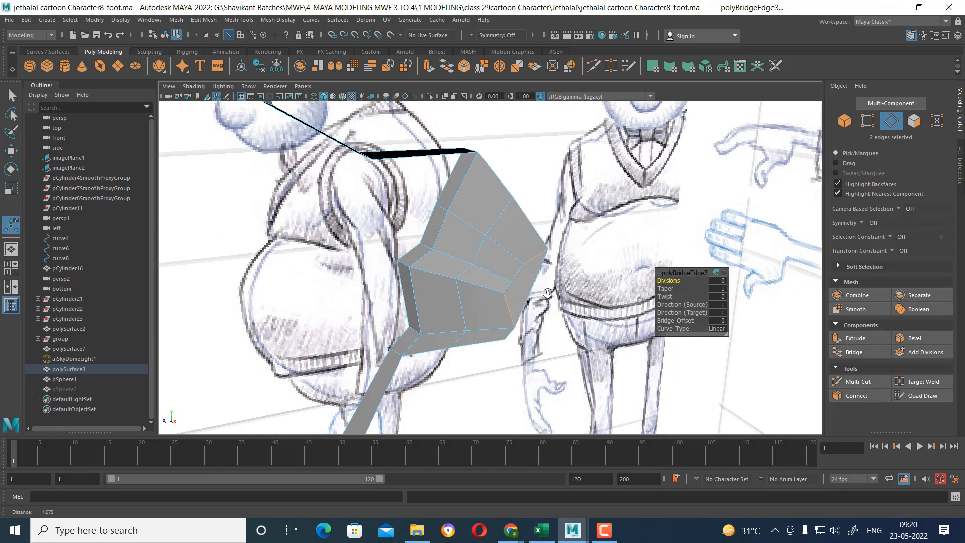
{"action": "key", "text": "q"}
{"action": "double_click", "coordinate": [479, 267]}
{"action": "left_click_drag", "start_coordinate": [478, 286], "coordinate": [494, 292], "text": "alt"}
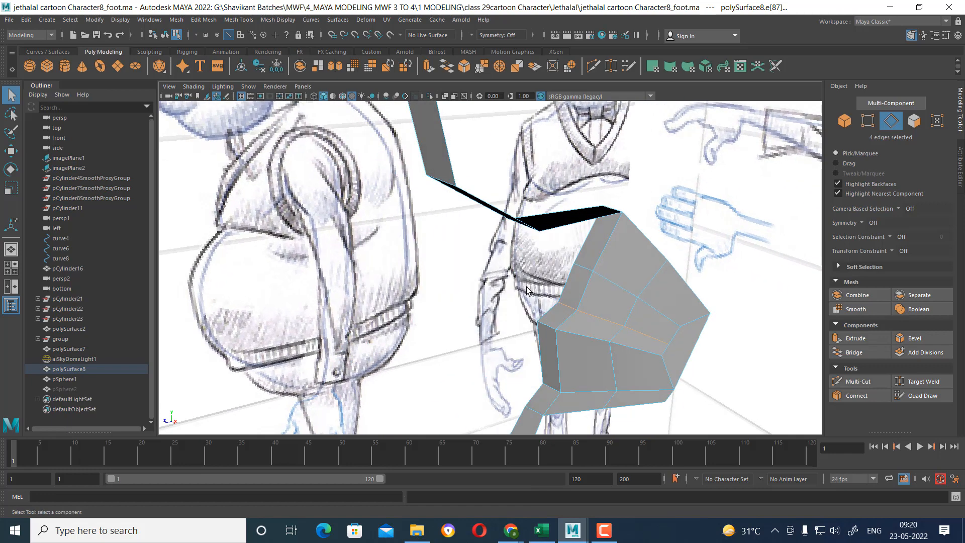
{"action": "scroll", "coordinate": [527, 291], "scroll_direction": "up", "scroll_amount": 3}
{"action": "scroll", "coordinate": [555, 298], "scroll_direction": "down", "scroll_amount": 5}
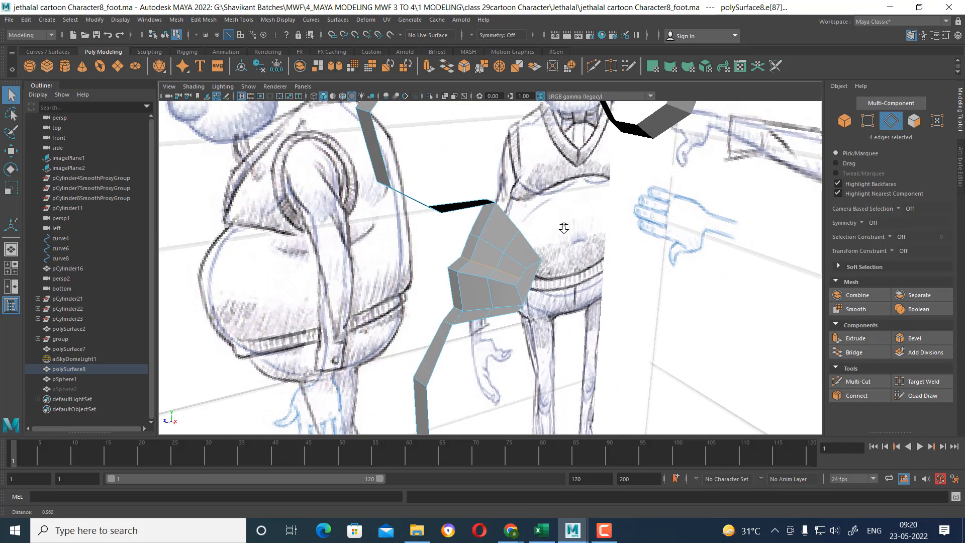
{"action": "scroll", "coordinate": [562, 224], "scroll_direction": "up", "scroll_amount": 10}
{"action": "right_click", "coordinate": [490, 269], "text": "shift"}
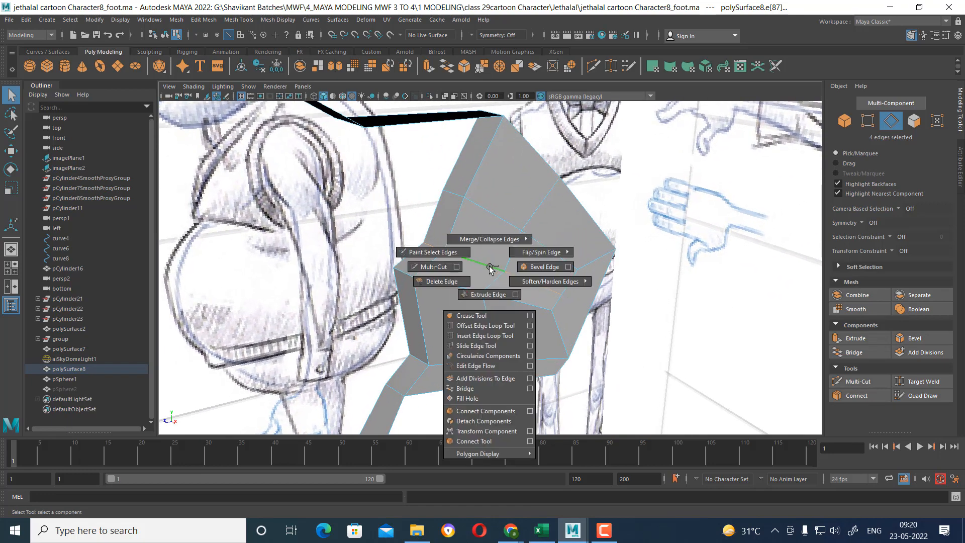
{"action": "left_click", "coordinate": [540, 266]}
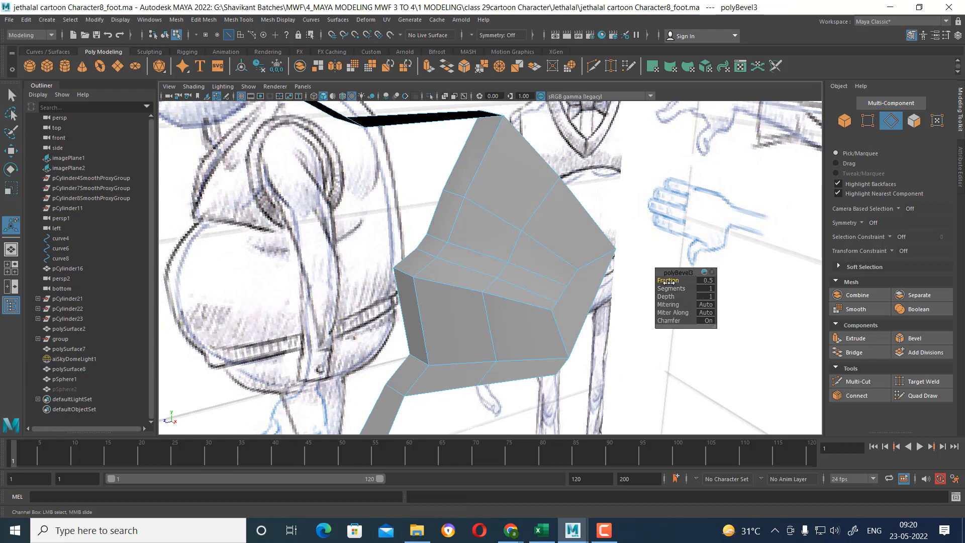
- Delete the narrow strip of three faces between the bevelled edges to open the mouth
{"action": "right_click_drag", "start_coordinate": [533, 233], "coordinate": [540, 253]}
{"action": "left_click", "coordinate": [495, 269]}
{"action": "double_click", "coordinate": [441, 251], "text": "shift"}
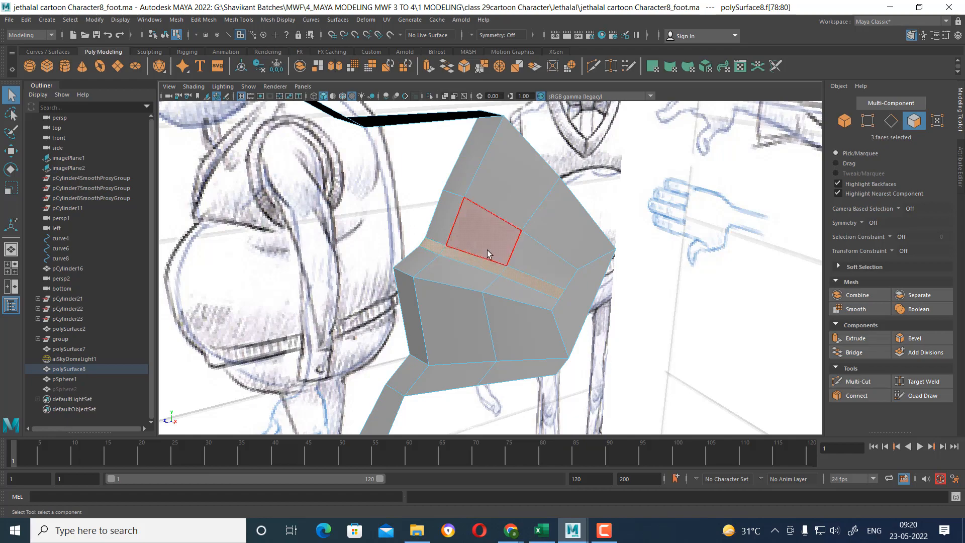
{"action": "left_click", "coordinate": [563, 226]}
{"action": "left_click_drag", "start_coordinate": [553, 312], "coordinate": [661, 323], "text": "alt"}
{"action": "right_click_drag", "start_coordinate": [661, 323], "coordinate": [638, 324], "text": "alt"}
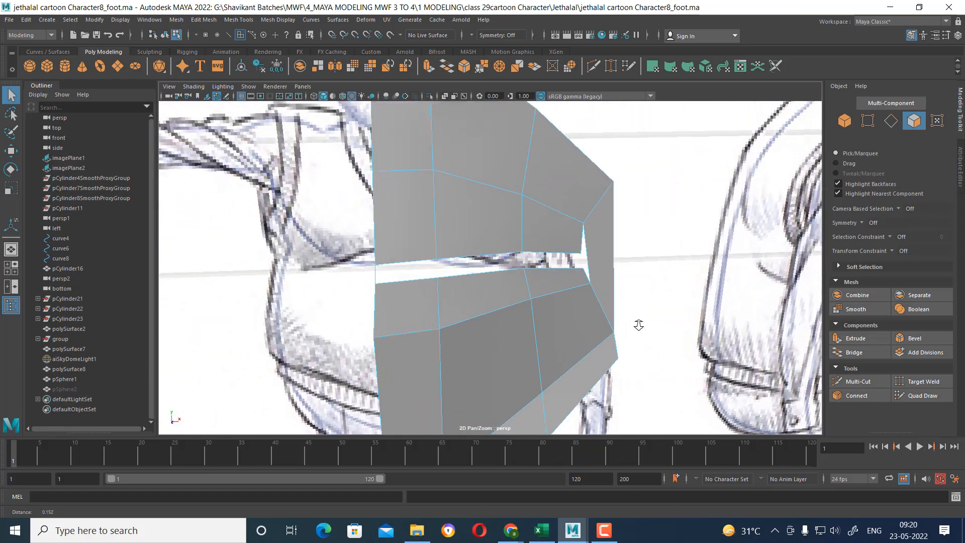
- Merge the two pairs of separate vertices at the upper and lower side of the mouth corner
{"action": "right_click_drag", "start_coordinate": [594, 258], "coordinate": [591, 235]}
{"action": "left_click", "coordinate": [589, 255]}
{"action": "middle_click_drag", "start_coordinate": [581, 250], "coordinate": [577, 266]}
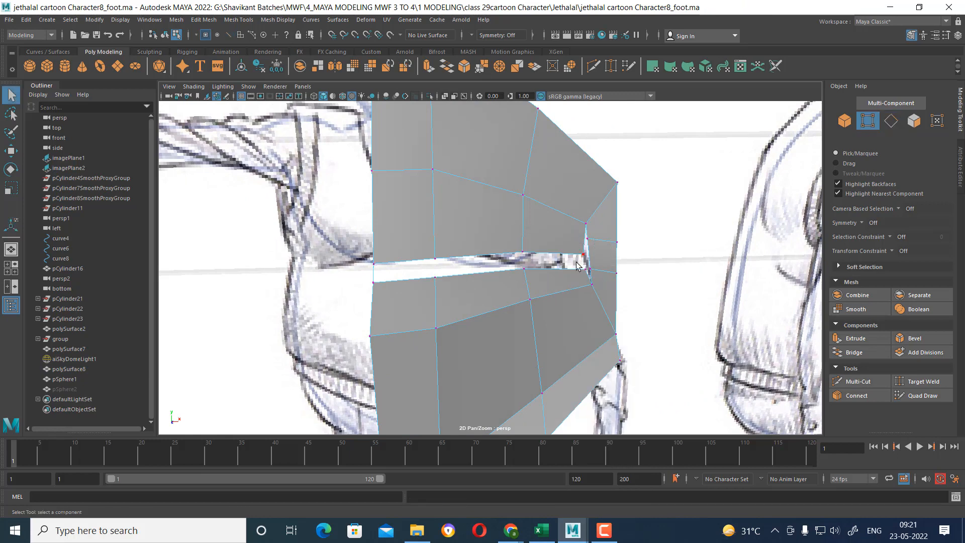
{"action": "key", "text": "w"}
{"action": "left_click", "coordinate": [594, 254]}
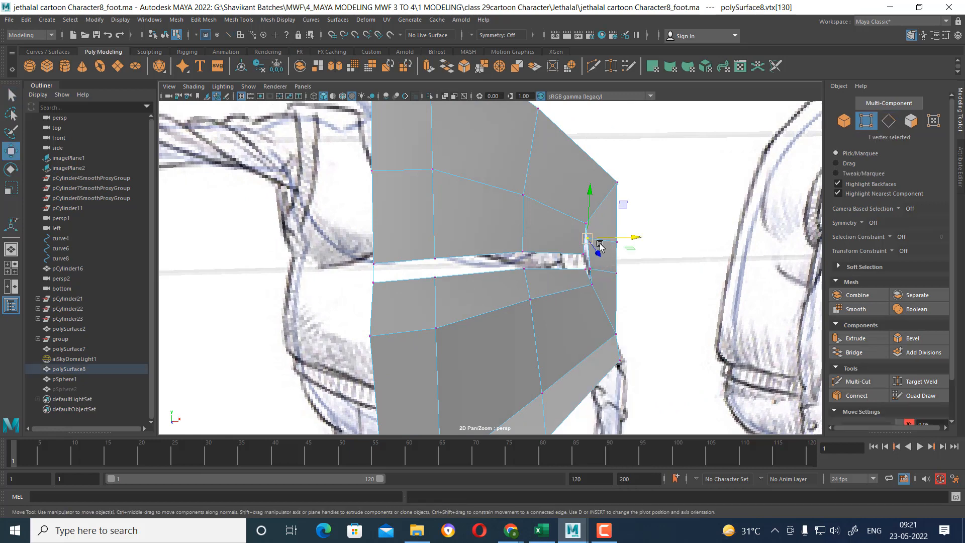
{"action": "left_click_drag", "start_coordinate": [596, 255], "coordinate": [611, 259], "text": "alt"}
{"action": "left_click", "coordinate": [619, 250], "text": "shift"}
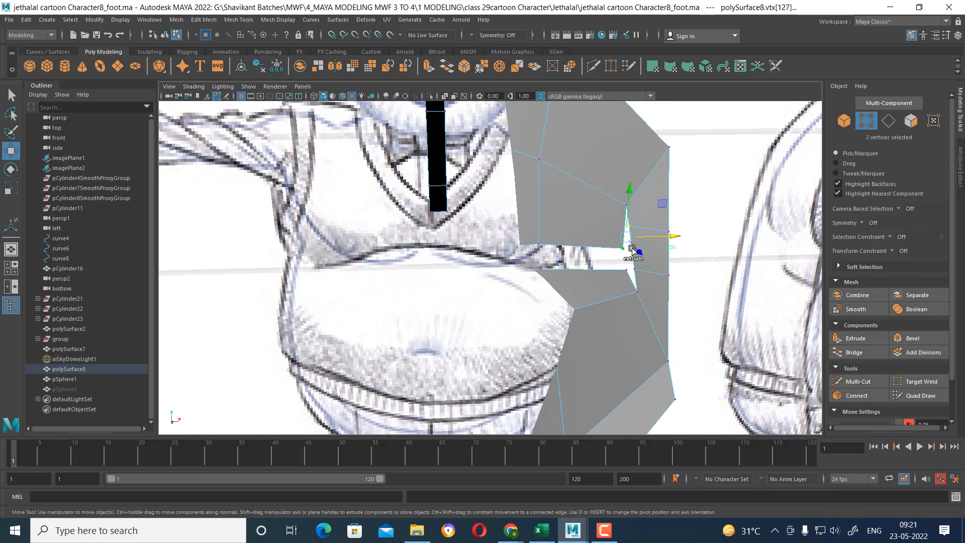
{"action": "right_click_drag", "start_coordinate": [654, 252], "coordinate": [662, 135], "text": "shift"}
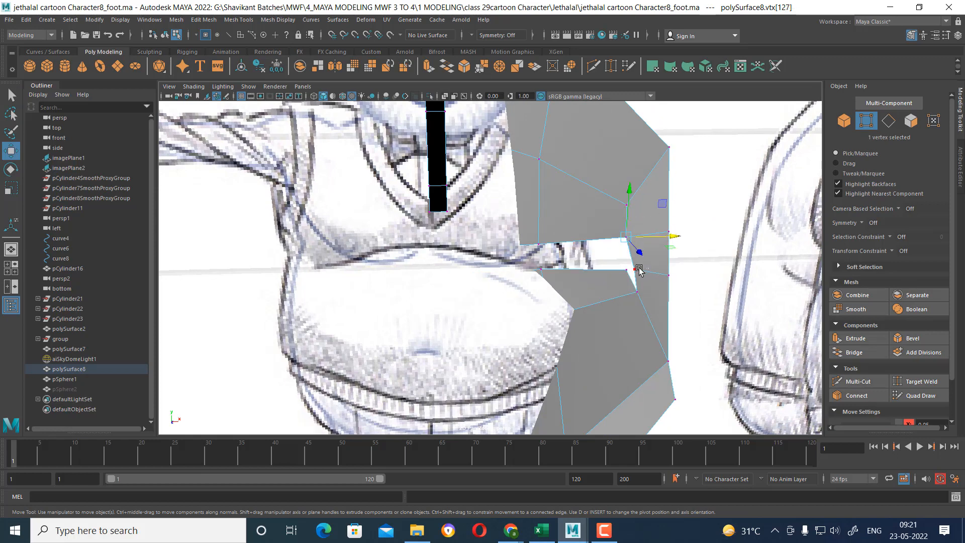
{"action": "left_click_drag", "start_coordinate": [639, 270], "coordinate": [614, 276]}
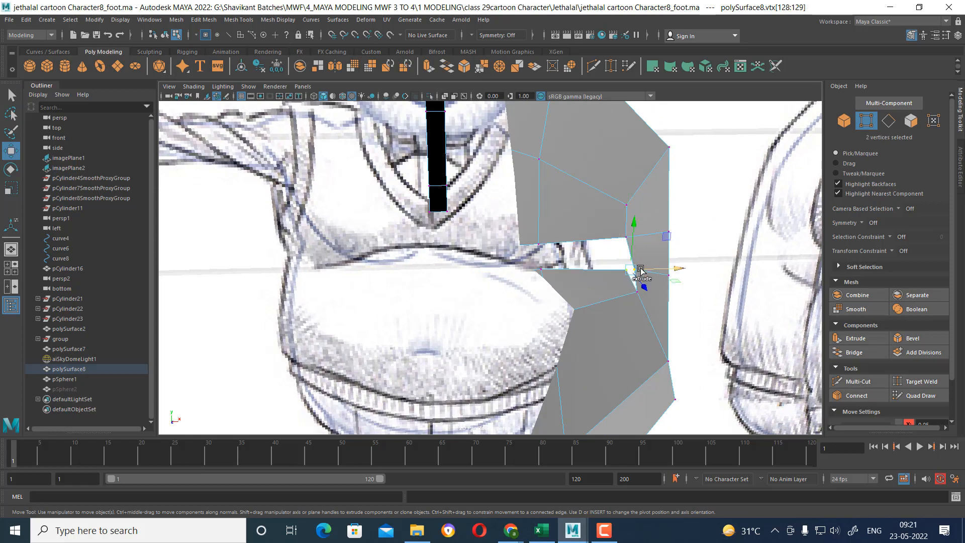
{"action": "right_click_drag", "start_coordinate": [640, 270], "coordinate": [652, 186], "text": "shift"}
- Scale the upper and lower mouth corner vertices together so the opening narrows at the corner
{"action": "left_click_drag", "start_coordinate": [646, 279], "coordinate": [563, 297], "text": "alt"}
{"action": "right_click_drag", "start_coordinate": [562, 297], "coordinate": [571, 303], "text": "alt"}
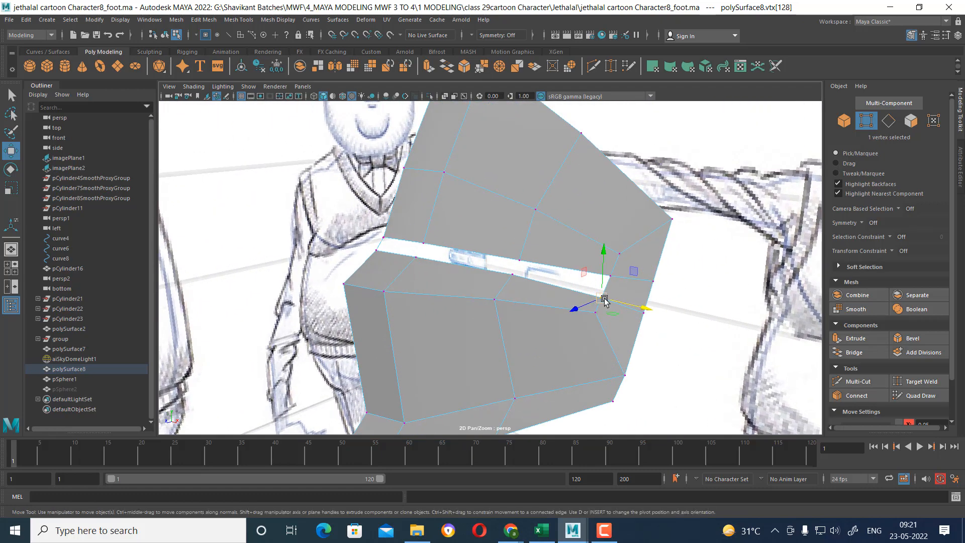
{"action": "mouse_move", "coordinate": [611, 300]}
{"action": "left_mouse_down", "text": "shift"}
{"action": "mouse_move", "coordinate": [604, 287]}
{"action": "mouse_move", "coordinate": [601, 305]}
{"action": "left_mouse_up", "text": "shift"}
{"action": "key", "text": "r"}
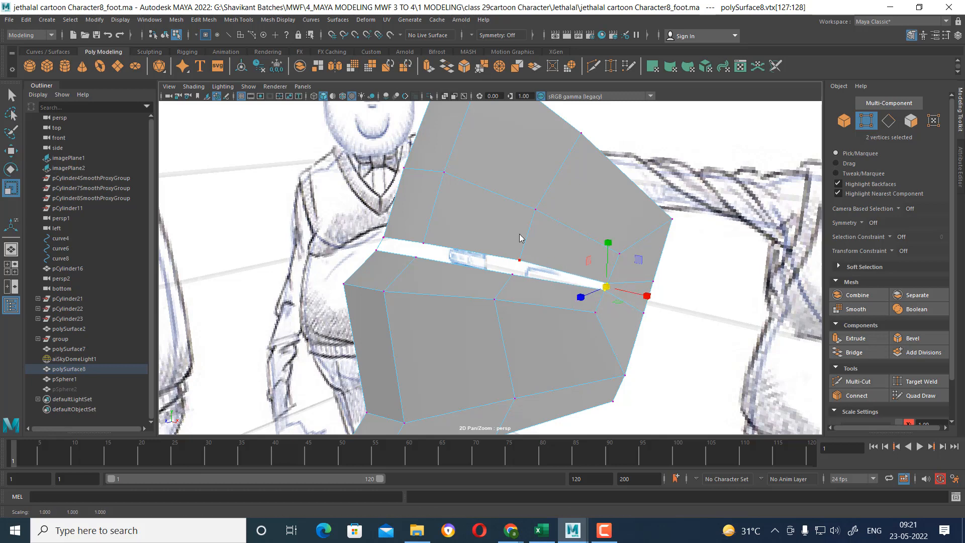
- Preview the face mesh smoothed and inspect the shape of the mouth opening
{"action": "right_click_drag", "start_coordinate": [520, 236], "coordinate": [537, 223]}
{"action": "scroll", "coordinate": [548, 282], "scroll_direction": "down", "scroll_amount": 4}
{"action": "scroll", "coordinate": [547, 322], "scroll_direction": "up", "scroll_amount": 1}
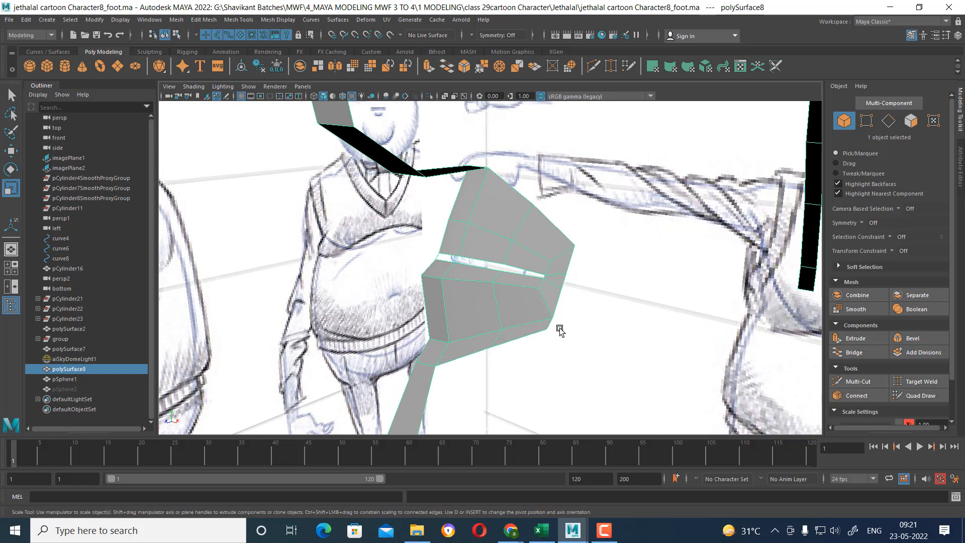
{"action": "key", "text": "3"}
{"action": "left_click_drag", "start_coordinate": [516, 238], "coordinate": [521, 291], "text": "alt"}
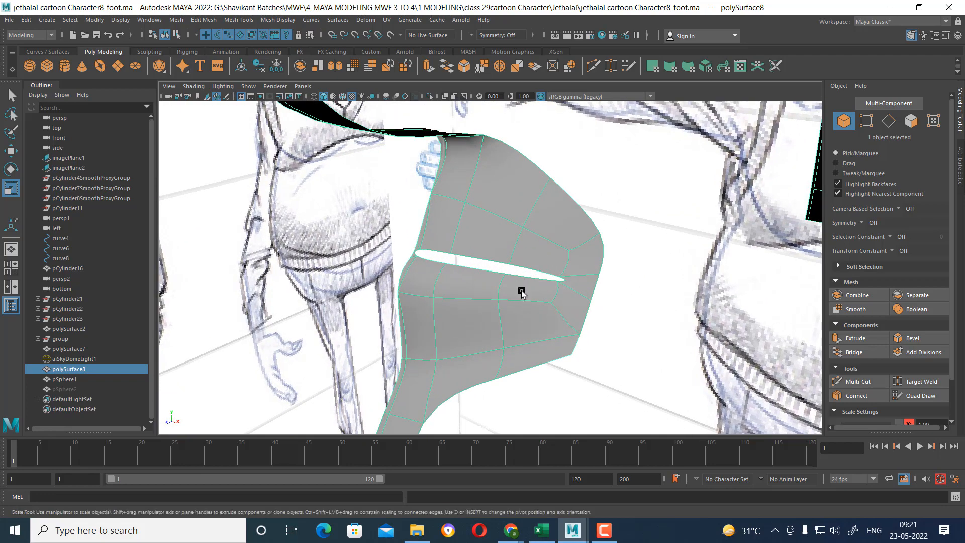
- Delete the five unneeded faces along the centre-line side of the mouth mesh
{"action": "right_click_drag", "start_coordinate": [497, 207], "coordinate": [509, 251]}
{"action": "left_click_drag", "start_coordinate": [508, 252], "coordinate": [621, 235], "text": "alt"}
{"action": "left_click_drag", "start_coordinate": [556, 298], "coordinate": [558, 301]}
{"action": "left_click_drag", "start_coordinate": [652, 282], "coordinate": [459, 300], "text": "alt"}
{"action": "left_click_drag", "start_coordinate": [502, 276], "coordinate": [449, 375], "text": "ctrl"}
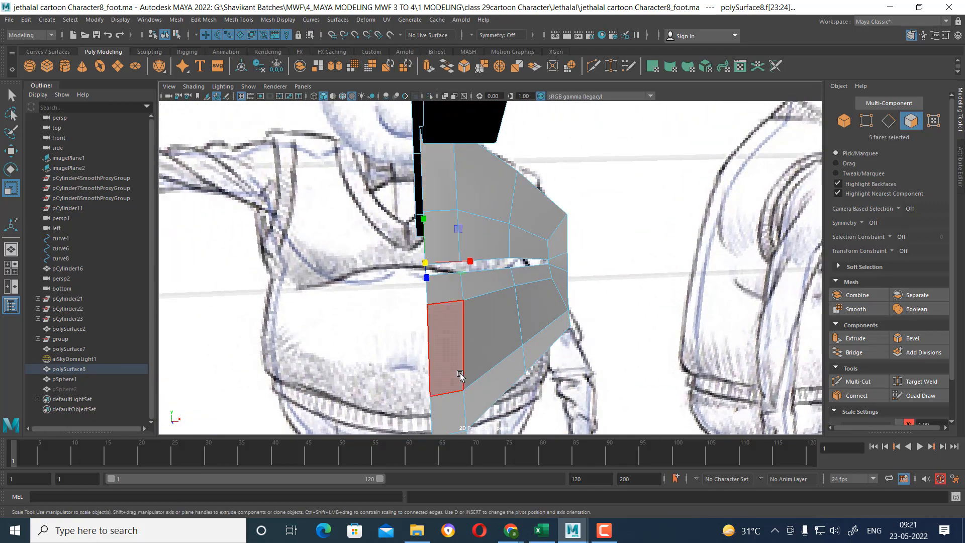
{"action": "key", "text": "Delete"}
- Try moving two single faces of the nose strip sideways to test their connections, and undo both moves
{"action": "left_click_drag", "start_coordinate": [504, 338], "coordinate": [564, 340], "text": "alt"}
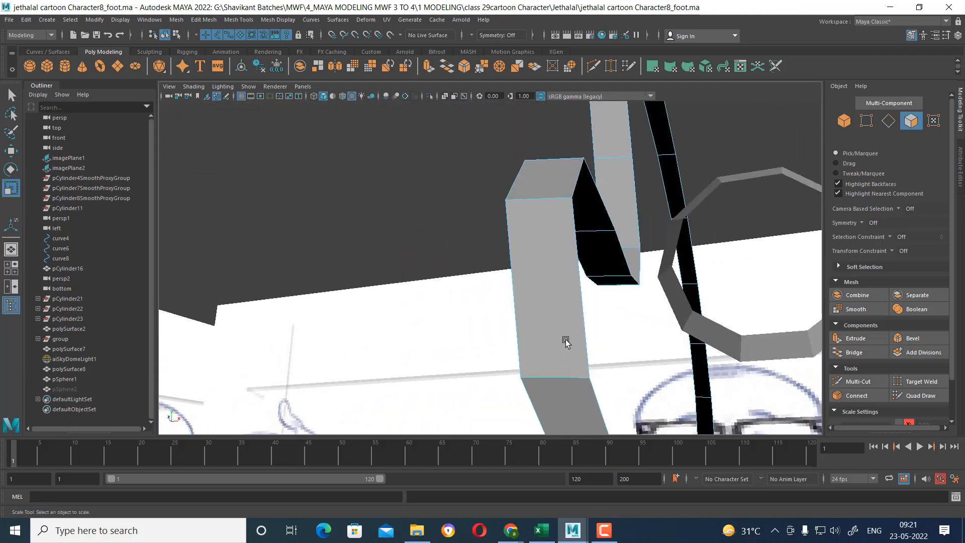
{"action": "left_click", "coordinate": [531, 311]}
{"action": "key", "text": "w"}
{"action": "left_click_drag", "start_coordinate": [593, 285], "coordinate": [617, 282]}
{"action": "key", "text": "ctrl+z"}
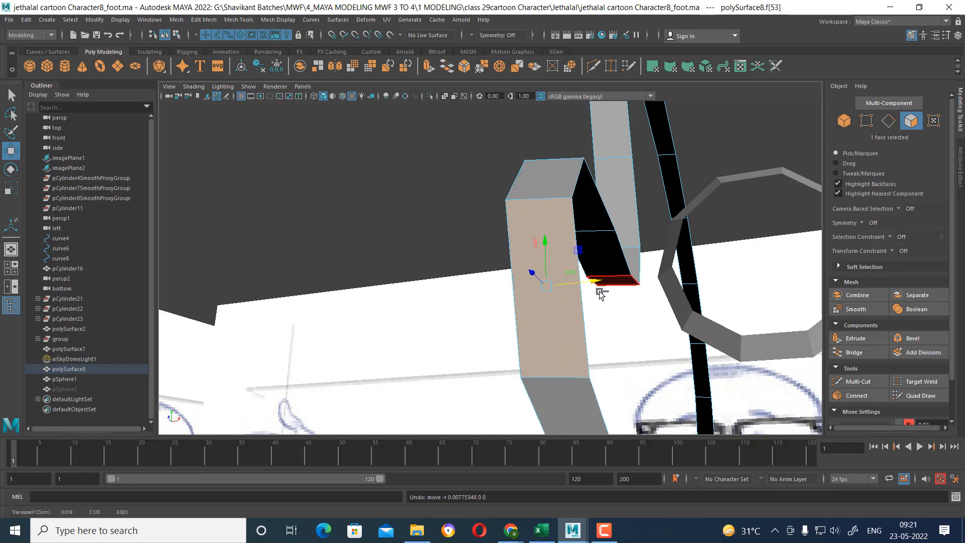
{"action": "left_click", "coordinate": [539, 189]}
{"action": "left_click_drag", "start_coordinate": [586, 172], "coordinate": [611, 174]}
{"action": "key", "text": "ctrl+z"}
- Merge all vertices of the face mesh with a distance threshold of 0.001
{"action": "scroll", "coordinate": [623, 308], "scroll_direction": "down", "scroll_amount": 10}
{"action": "left_click_drag", "start_coordinate": [623, 308], "coordinate": [431, 194], "text": "alt"}
{"action": "key", "text": "F9"}
{"action": "left_click_drag", "start_coordinate": [524, 448], "coordinate": [525, 448]}
{"action": "scroll", "coordinate": [504, 355], "scroll_direction": "up", "scroll_amount": 5}
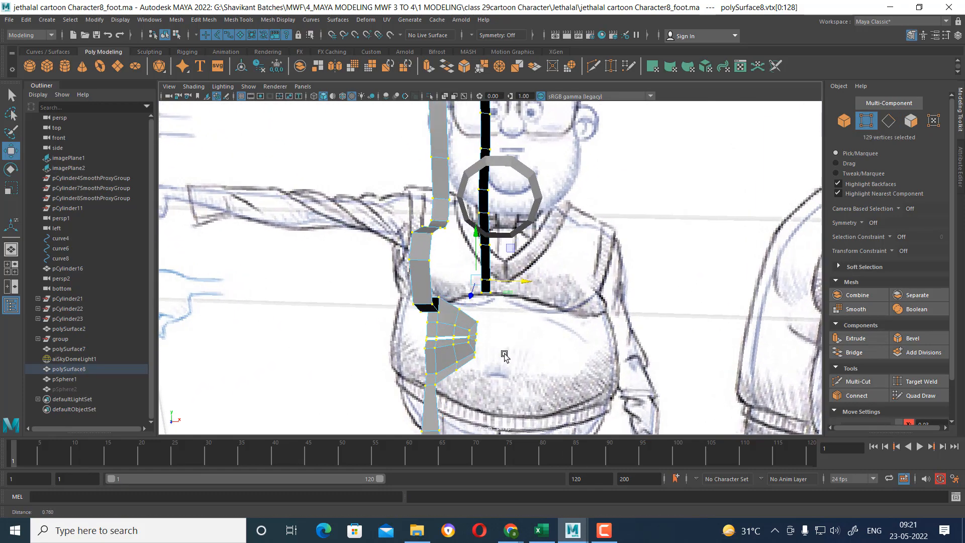
{"action": "left_click_drag", "start_coordinate": [504, 355], "coordinate": [470, 321], "text": "alt"}
{"action": "scroll", "coordinate": [495, 307], "scroll_direction": "up", "scroll_amount": 2}
{"action": "scroll", "coordinate": [494, 306], "scroll_direction": "up", "scroll_amount": 2}
{"action": "right_click", "coordinate": [402, 245], "text": "shift"}
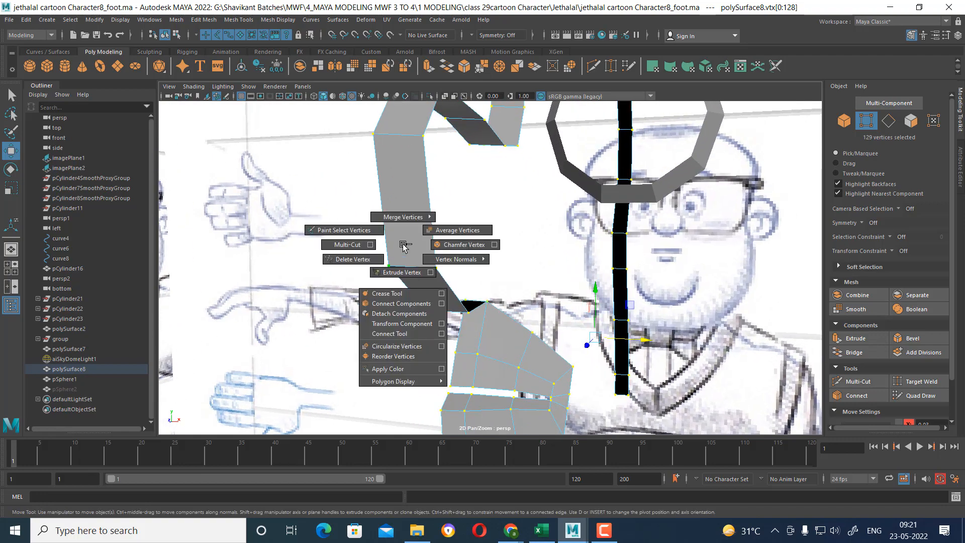
{"action": "mouse_move", "coordinate": [403, 216]}
{"action": "left_click", "coordinate": [436, 210]}
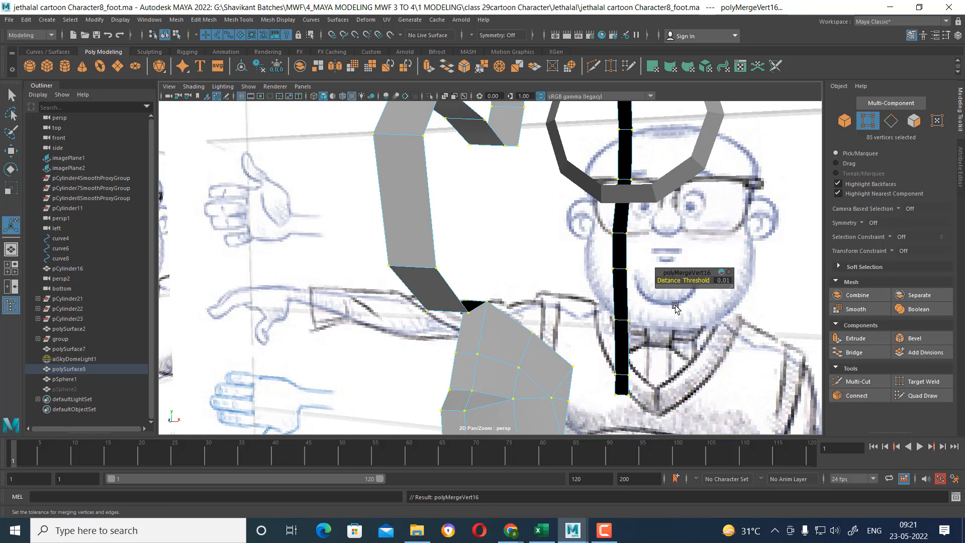
{"action": "left_click_drag", "start_coordinate": [686, 280], "coordinate": [671, 280]}
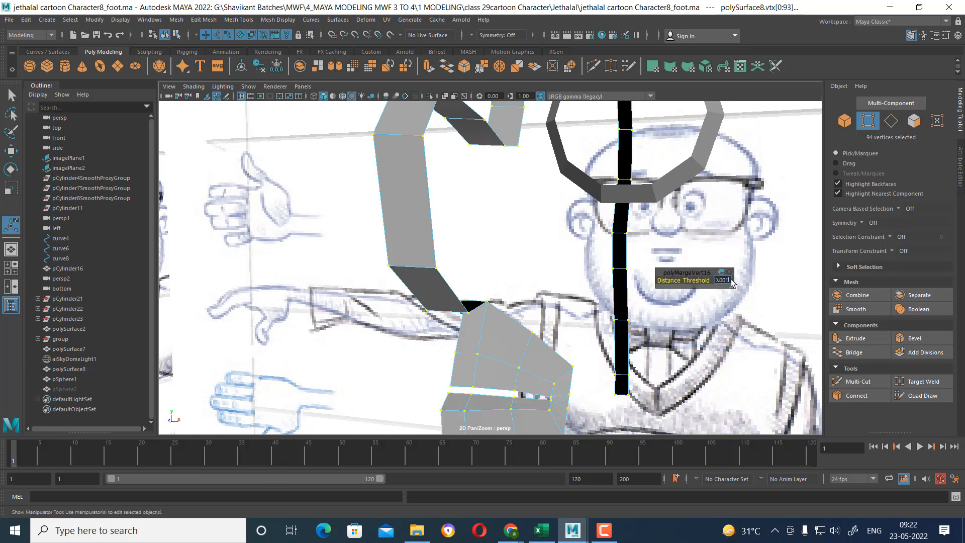
- Try moving one nose-strip face sideways to test whether its neighbours are joined, and undo the move
{"action": "mouse_move", "coordinate": [396, 179]}
{"action": "right_mouse_down"}
{"action": "mouse_move", "coordinate": [409, 162]}
{"action": "mouse_move", "coordinate": [396, 160]}
{"action": "mouse_move", "coordinate": [396, 179]}
{"action": "right_mouse_up"}
{"action": "left_click", "coordinate": [397, 179]}
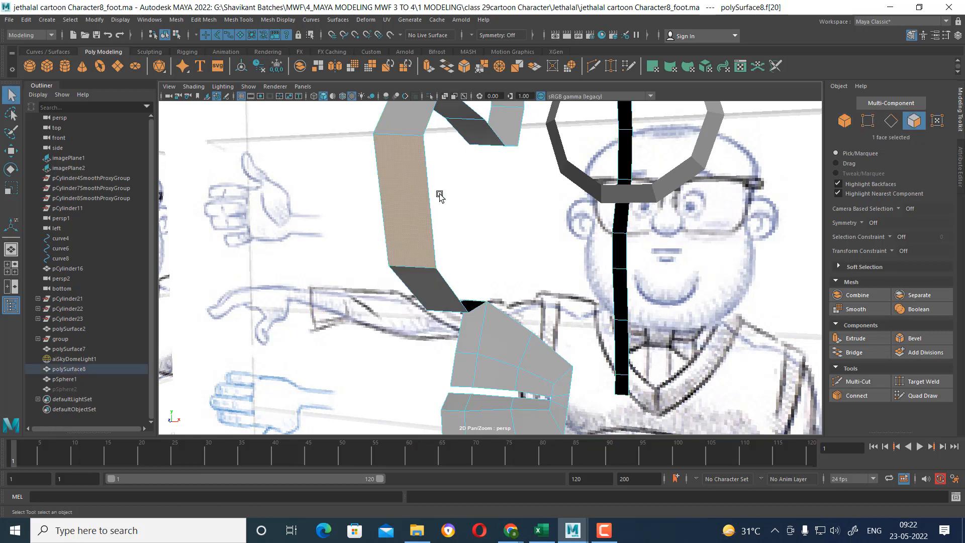
{"action": "key", "text": "w"}
{"action": "left_click_drag", "start_coordinate": [448, 200], "coordinate": [473, 201]}
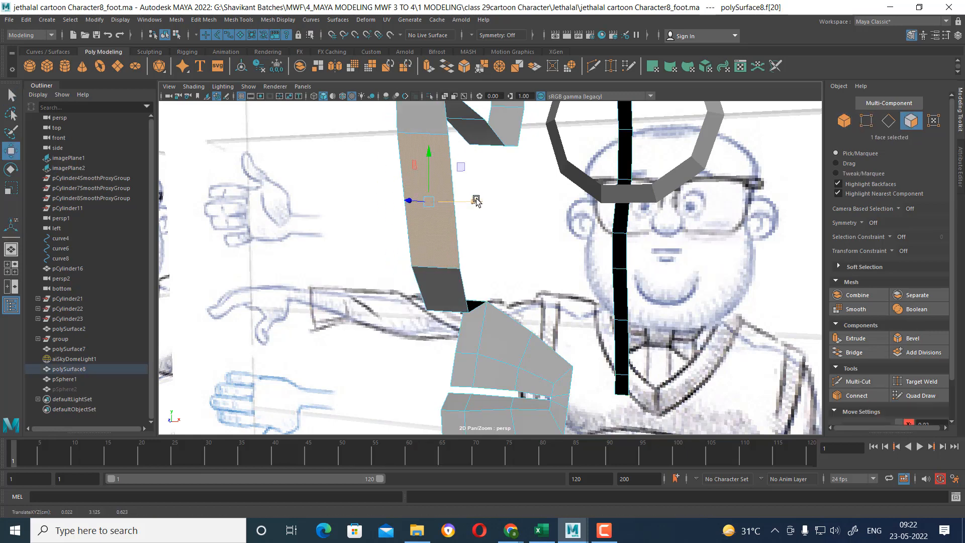
{"action": "key", "text": "ctrl+z"}
- Return to object selection and select the whole face mesh
{"action": "scroll", "coordinate": [525, 267], "scroll_direction": "down", "scroll_amount": 5}
{"action": "mouse_move", "coordinate": [545, 276]}
{"action": "left_mouse_down", "text": "alt"}
{"action": "mouse_move", "coordinate": [461, 265]}
{"action": "mouse_move", "coordinate": [403, 272]}
{"action": "mouse_move", "coordinate": [527, 300]}
{"action": "mouse_move", "coordinate": [522, 294]}
{"action": "left_mouse_up", "text": "alt"}
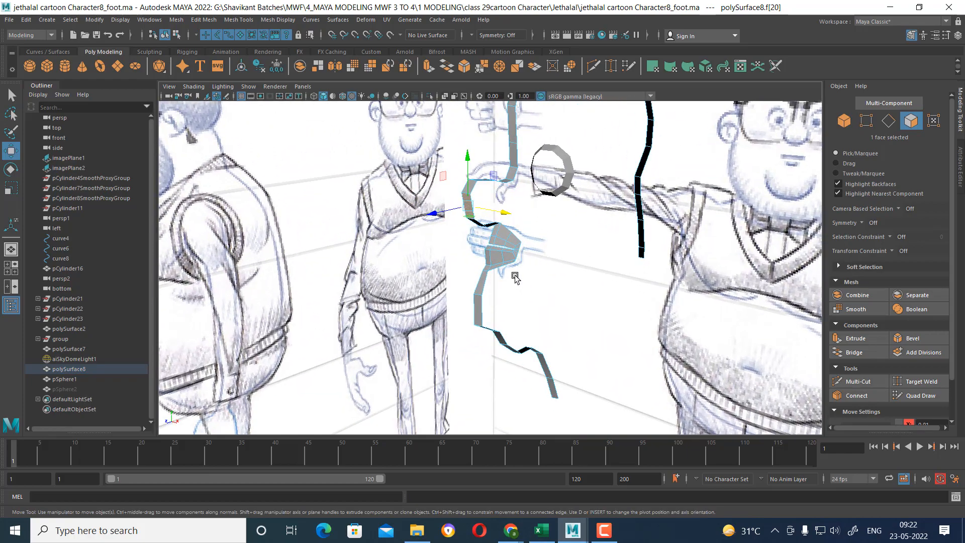
{"action": "right_click_drag", "start_coordinate": [498, 282], "coordinate": [537, 198], "text": "alt"}
{"action": "right_click", "coordinate": [538, 223]}
{"action": "left_click", "coordinate": [534, 232]}
{"action": "right_click_drag", "start_coordinate": [576, 173], "coordinate": [748, 325], "text": "ctrl"}
{"action": "left_click", "coordinate": [643, 287]}
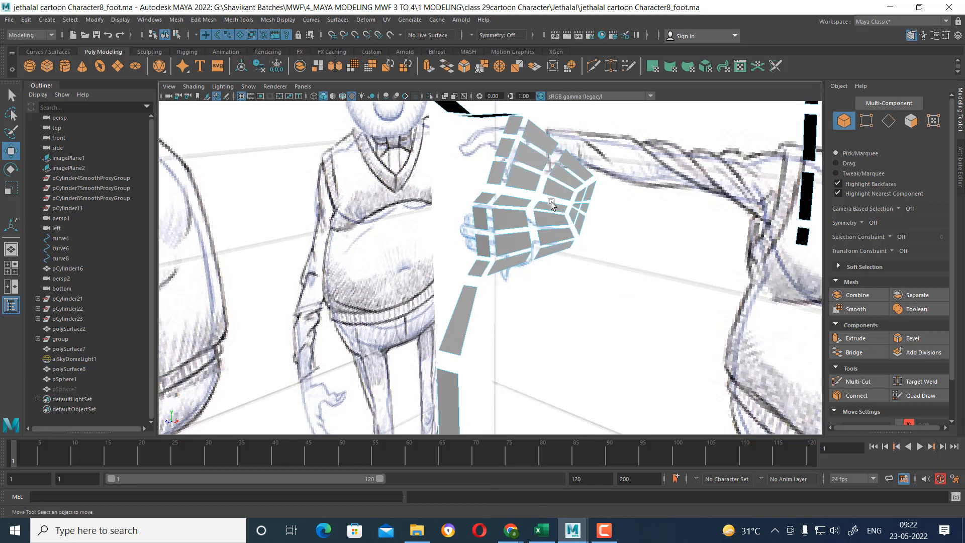
{"action": "right_click_drag", "start_coordinate": [551, 205], "coordinate": [571, 186]}
{"action": "scroll", "coordinate": [558, 191], "scroll_direction": "down", "scroll_amount": 3}
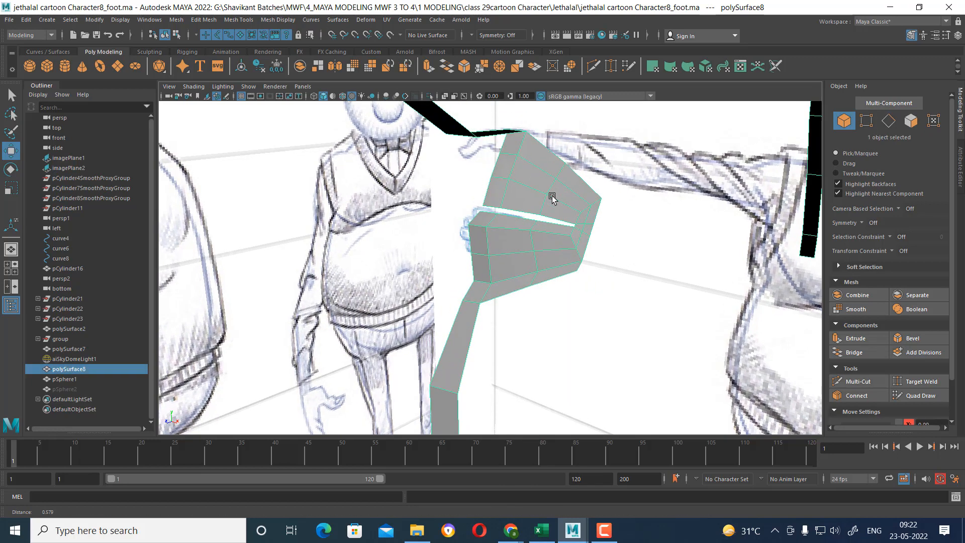
- Compare the mouth mesh with the front and side reference drawings in the four-view layout
{"action": "key", "text": "space"}
{"action": "scroll", "coordinate": [648, 357], "scroll_direction": "down", "scroll_amount": 2}
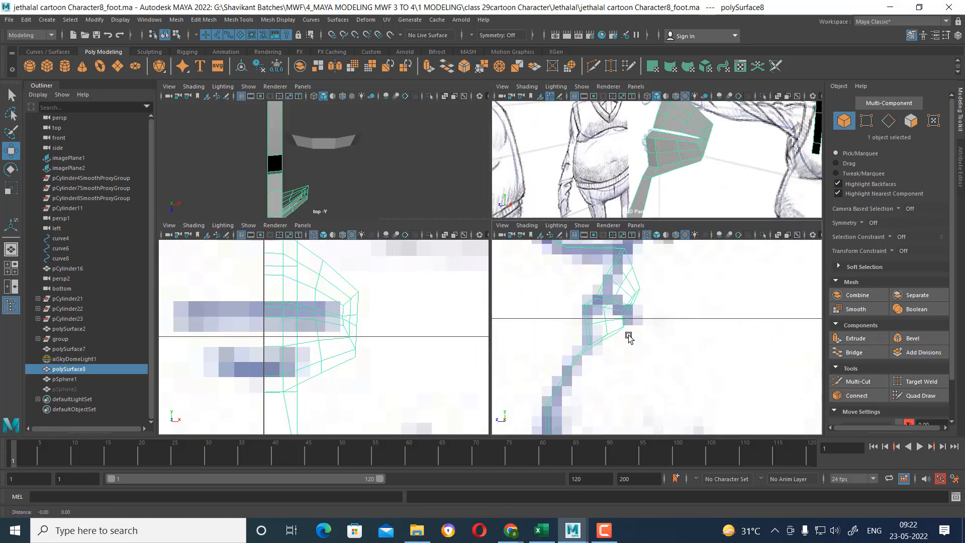
{"action": "scroll", "coordinate": [629, 333], "scroll_direction": "up", "scroll_amount": 2}
{"action": "scroll", "coordinate": [322, 338], "scroll_direction": "down", "scroll_amount": 5}
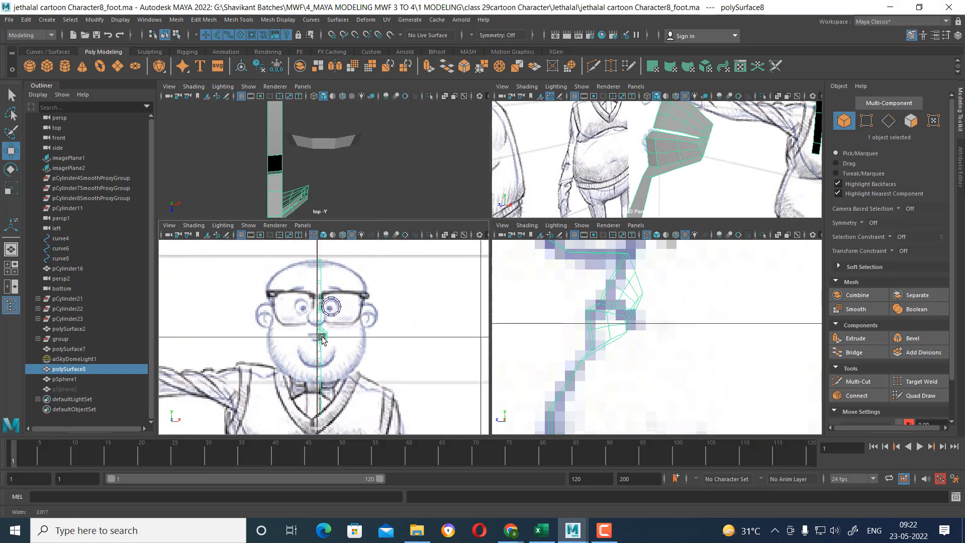
{"action": "scroll", "coordinate": [347, 329], "scroll_direction": "up", "scroll_amount": 8}
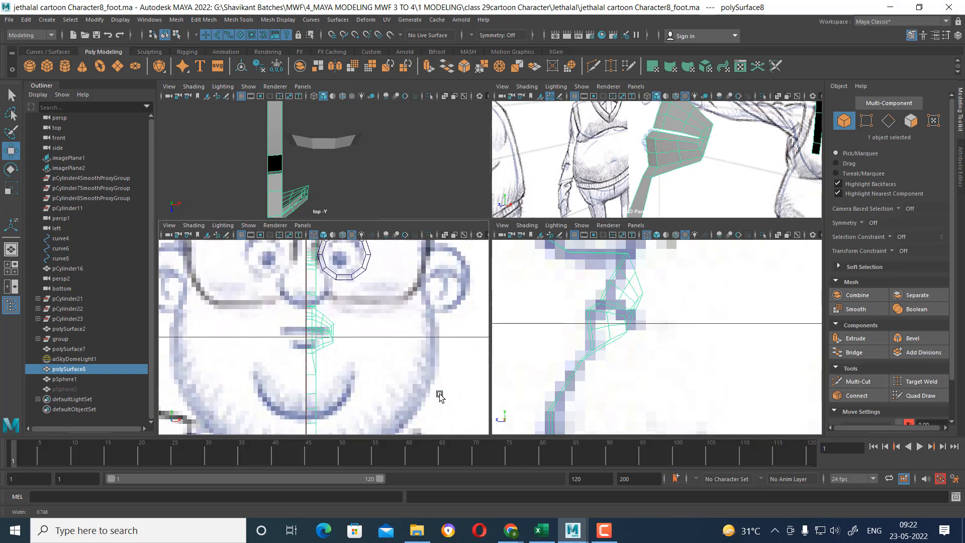
{"action": "scroll", "coordinate": [366, 391], "scroll_direction": "up", "scroll_amount": 4}
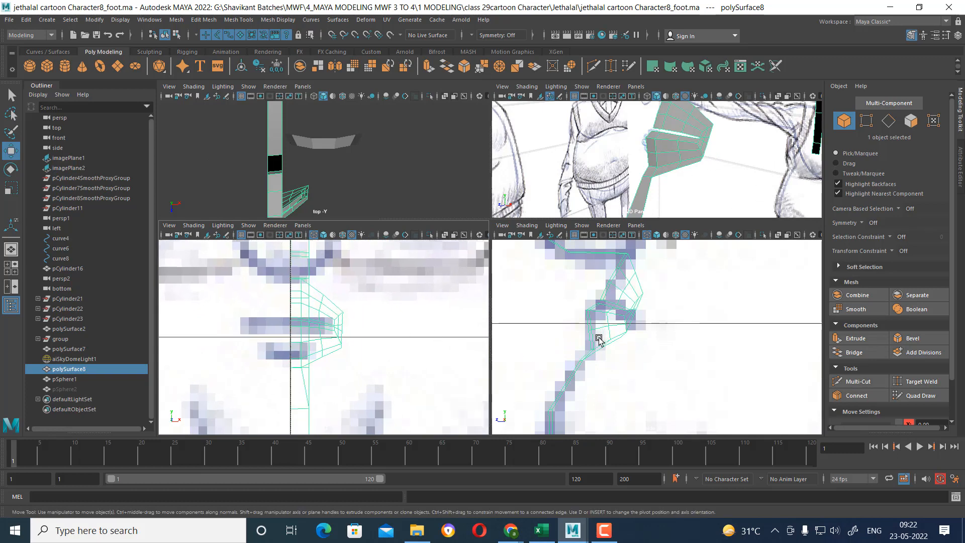
{"action": "scroll", "coordinate": [676, 338], "scroll_direction": "down", "scroll_amount": 5}
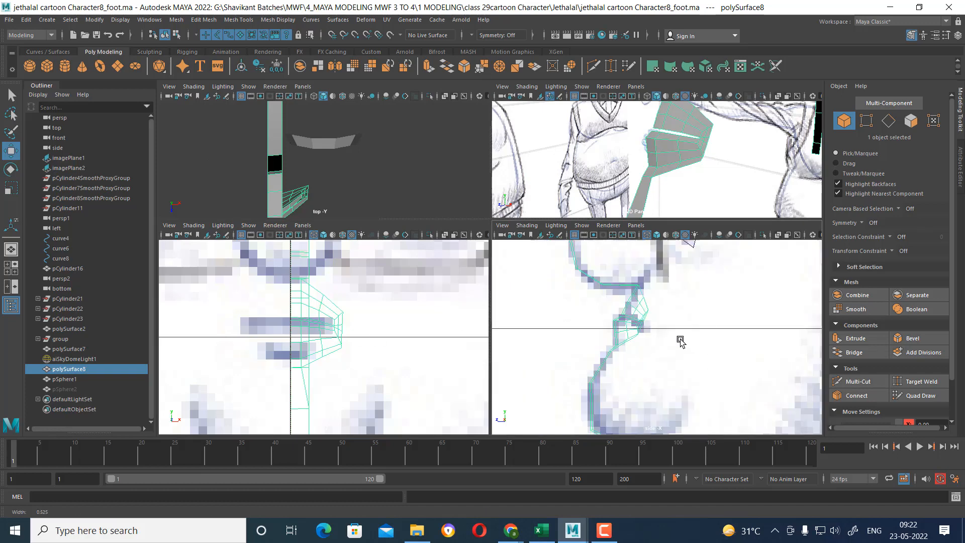
{"action": "scroll", "coordinate": [695, 156], "scroll_direction": "up", "scroll_amount": 2}
{"action": "scroll", "coordinate": [695, 156], "scroll_direction": "up", "scroll_amount": 3}
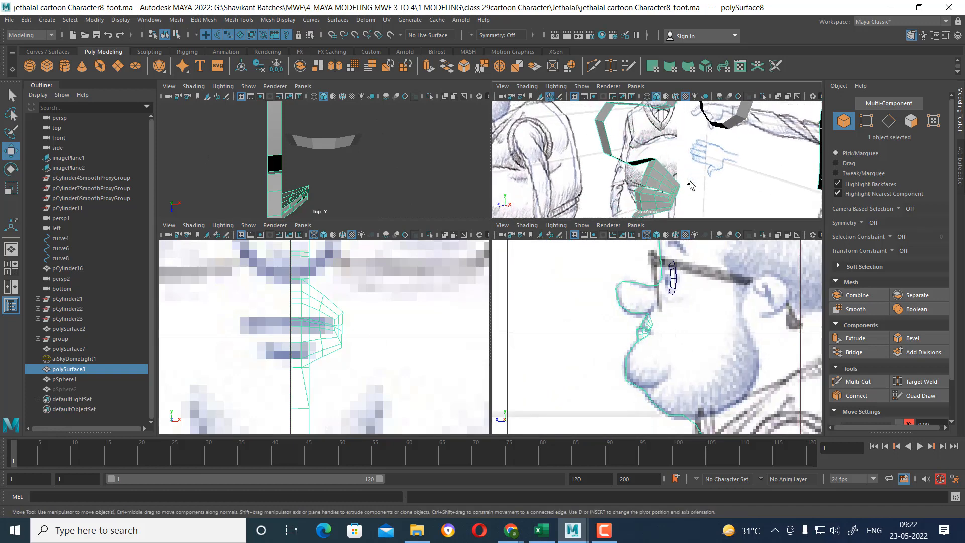
{"action": "scroll", "coordinate": [373, 370], "scroll_direction": "down", "scroll_amount": 8}
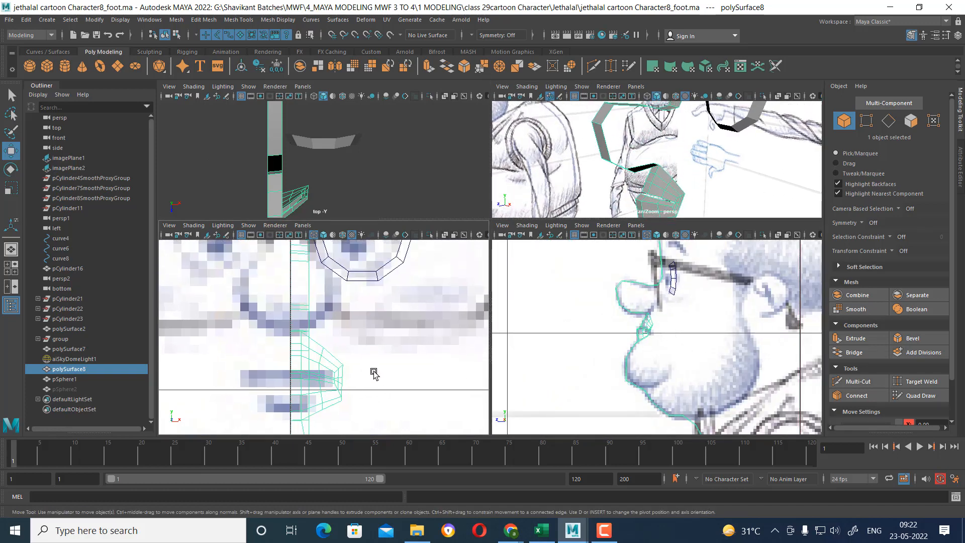
{"action": "scroll", "coordinate": [338, 315], "scroll_direction": "up", "scroll_amount": 5}
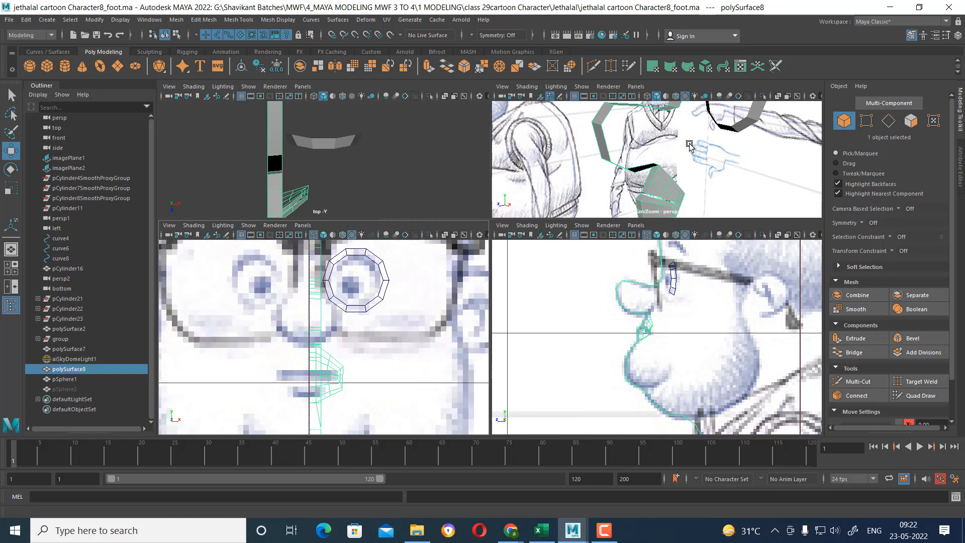
{"action": "left_click_drag", "start_coordinate": [688, 144], "coordinate": [702, 155], "text": "alt"}
{"action": "right_click_drag", "start_coordinate": [650, 150], "coordinate": [652, 128]}
{"action": "left_click", "coordinate": [659, 150]}
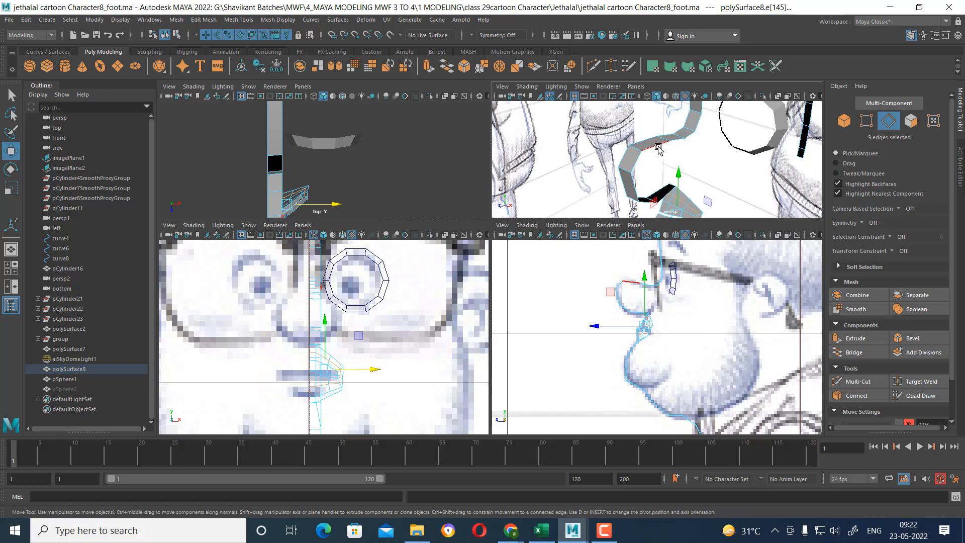
{"action": "left_click", "coordinate": [638, 170], "text": "shift"}
{"action": "left_click", "coordinate": [636, 197], "text": "shift"}
{"action": "left_click_drag", "start_coordinate": [636, 197], "coordinate": [571, 209], "text": "alt"}
{"action": "key", "text": "space"}
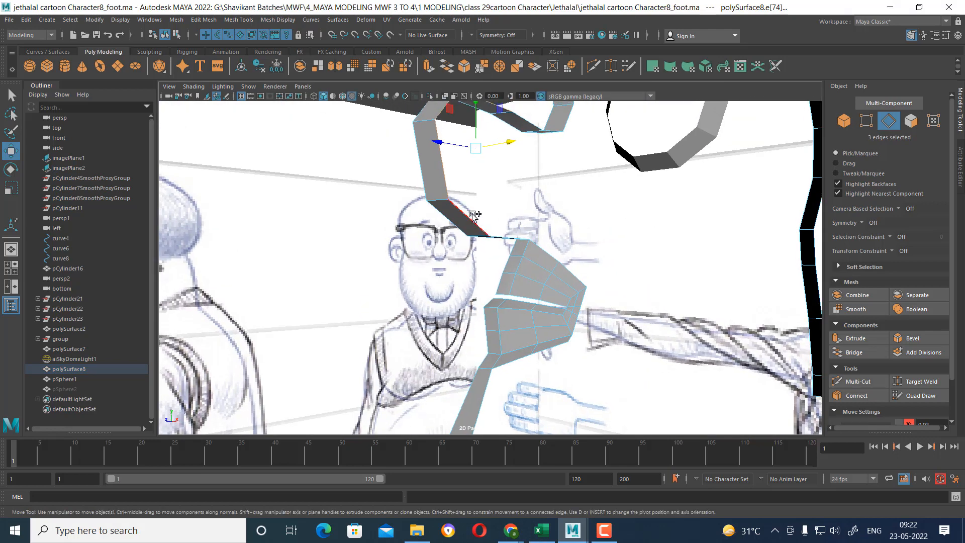
{"action": "left_click", "coordinate": [571, 209], "text": "shift"}
{"action": "key", "text": "f"}
{"action": "left_click_drag", "start_coordinate": [534, 178], "coordinate": [523, 222], "text": "alt"}
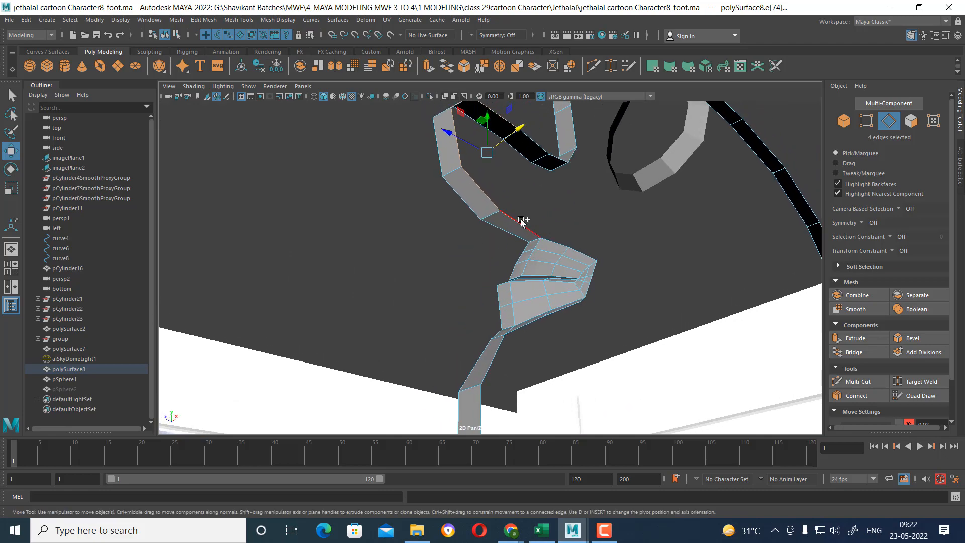
{"action": "left_click", "coordinate": [532, 167], "text": "shift"}
{"action": "mouse_move", "coordinate": [527, 141]}
{"action": "left_mouse_down", "text": "alt"}
{"action": "mouse_move", "coordinate": [502, 171]}
{"action": "mouse_move", "coordinate": [501, 271]}
{"action": "mouse_move", "coordinate": [578, 277]}
{"action": "mouse_move", "coordinate": [610, 291]}
{"action": "left_mouse_up", "text": "alt"}
- Select the profile strip's border edge at the nose bridge and compare the nose and mouth area with the front and side drawings
{"action": "left_click", "coordinate": [613, 290]}
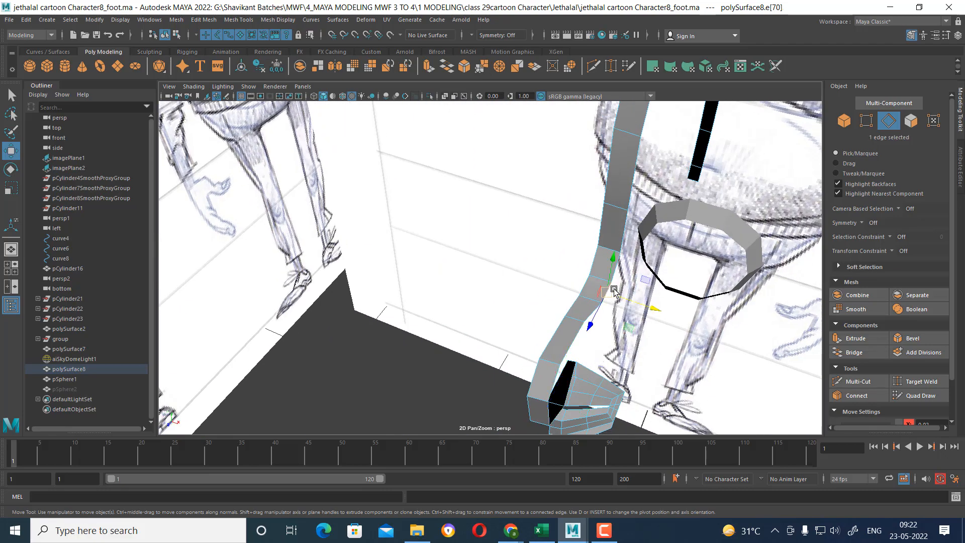
{"action": "key", "text": "space"}
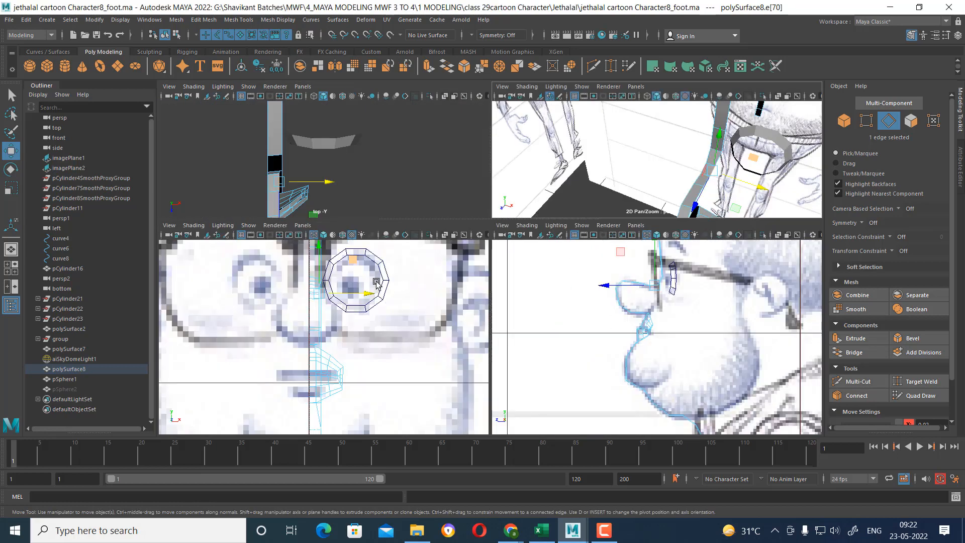
{"action": "right_click_drag", "start_coordinate": [333, 342], "coordinate": [344, 343], "text": "alt"}
{"action": "middle_click_drag", "start_coordinate": [343, 342], "coordinate": [345, 375], "text": "alt"}
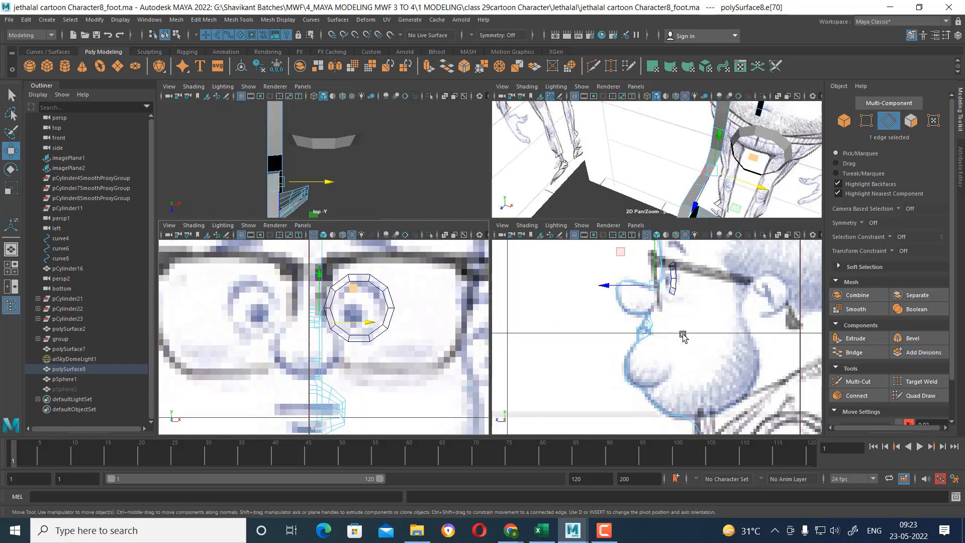
{"action": "right_click_drag", "start_coordinate": [682, 336], "coordinate": [683, 295], "text": "alt"}
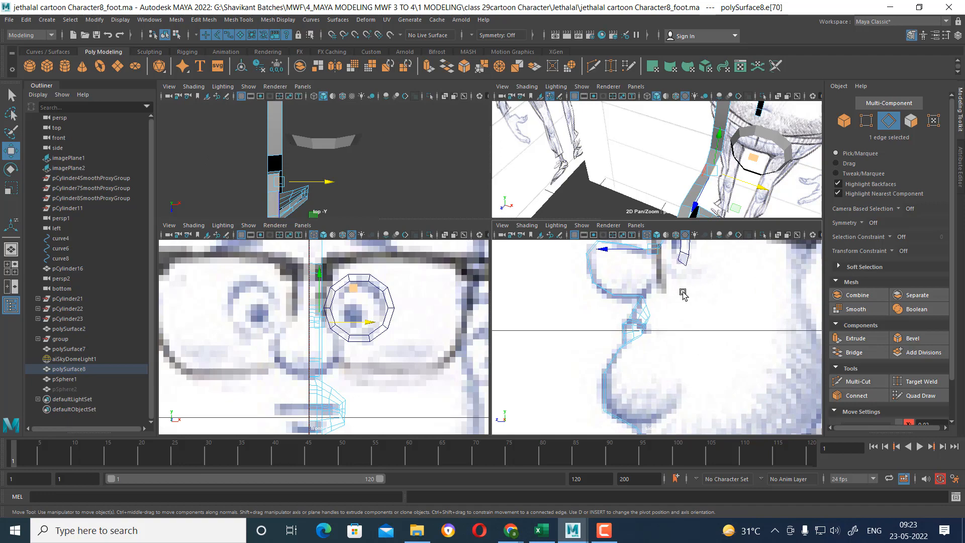
{"action": "left_click_drag", "start_coordinate": [653, 160], "coordinate": [598, 234], "text": "alt"}
{"action": "key", "text": "space"}
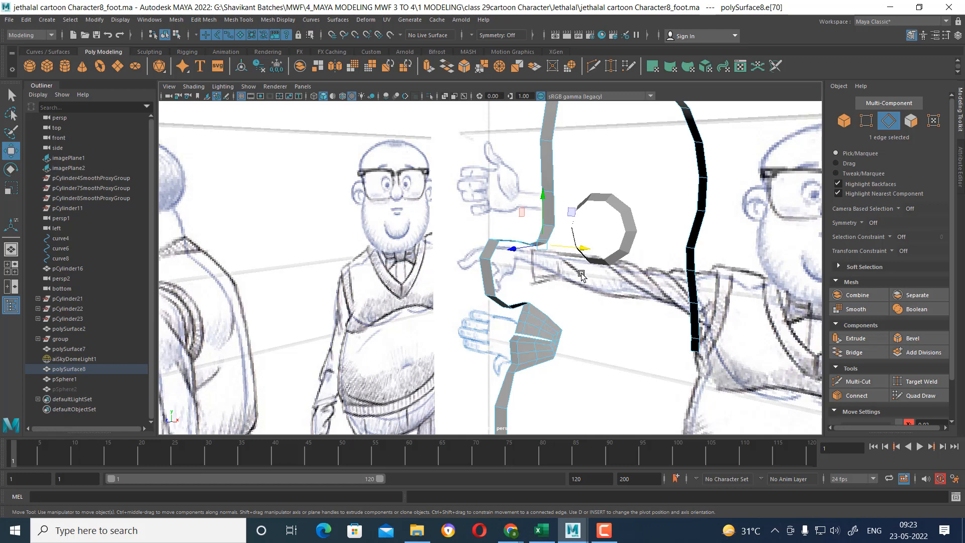
{"action": "left_click_drag", "start_coordinate": [607, 266], "coordinate": [559, 244], "text": "alt"}
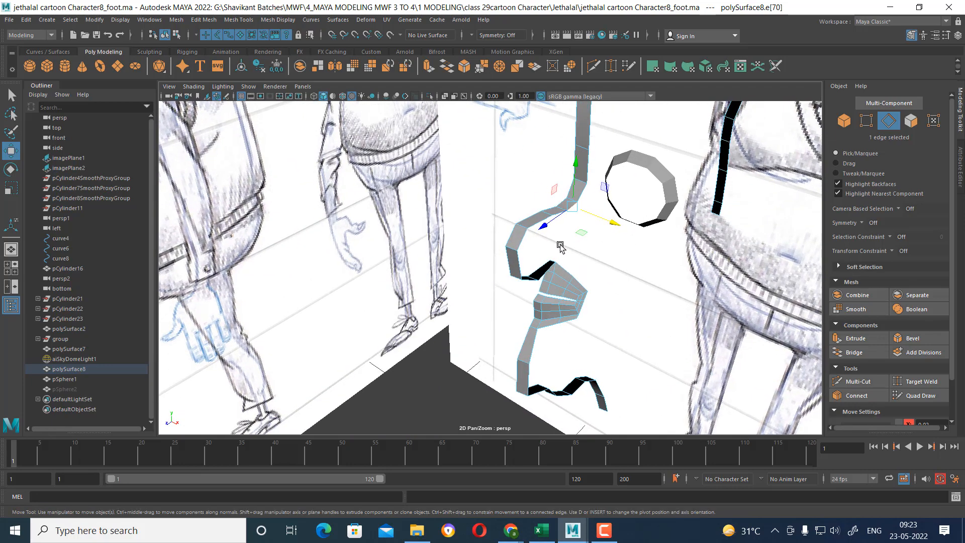
{"action": "key", "text": "space"}
{"action": "middle_click_drag", "start_coordinate": [680, 341], "coordinate": [708, 408], "text": "alt"}
{"action": "right_click_drag", "start_coordinate": [708, 408], "coordinate": [759, 421], "text": "alt"}
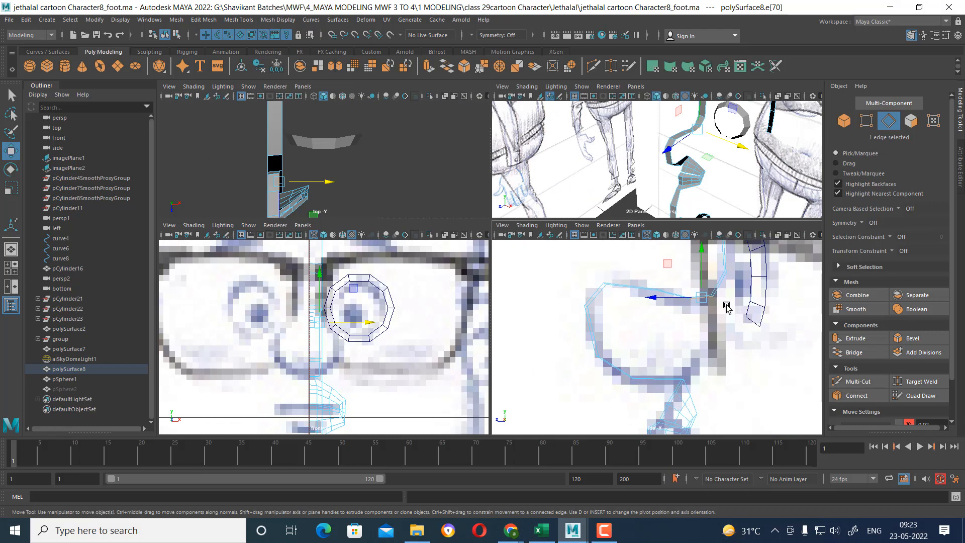
{"action": "left_click", "coordinate": [604, 530]}
{"action": "left_click", "coordinate": [916, 481]}
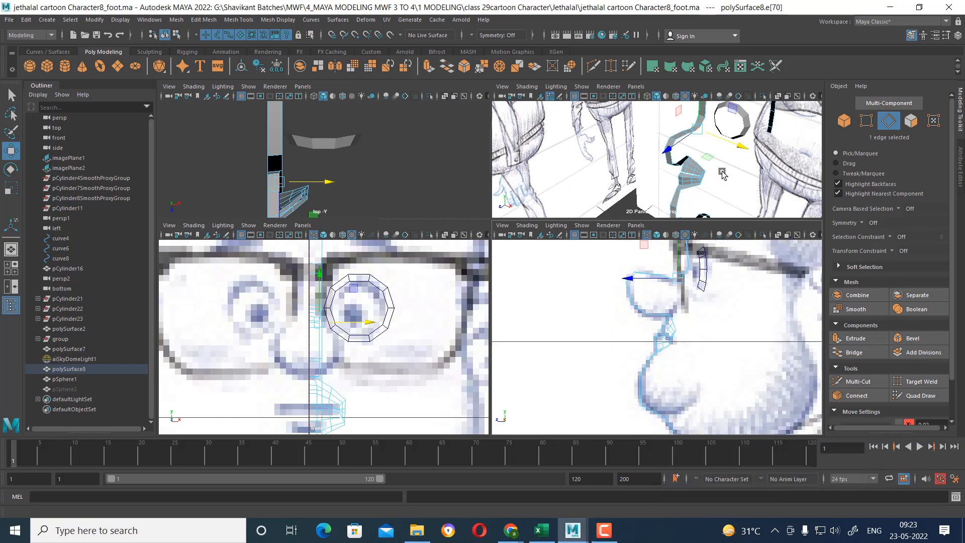
{"action": "scroll", "coordinate": [678, 321], "scroll_direction": "up", "scroll_amount": 1}
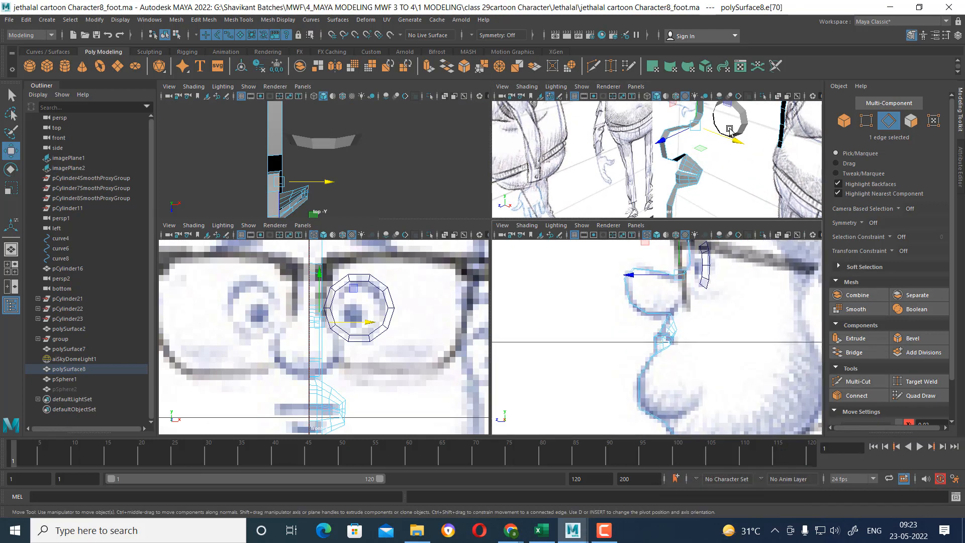
{"action": "left_click_drag", "start_coordinate": [728, 129], "coordinate": [721, 125], "text": "alt"}
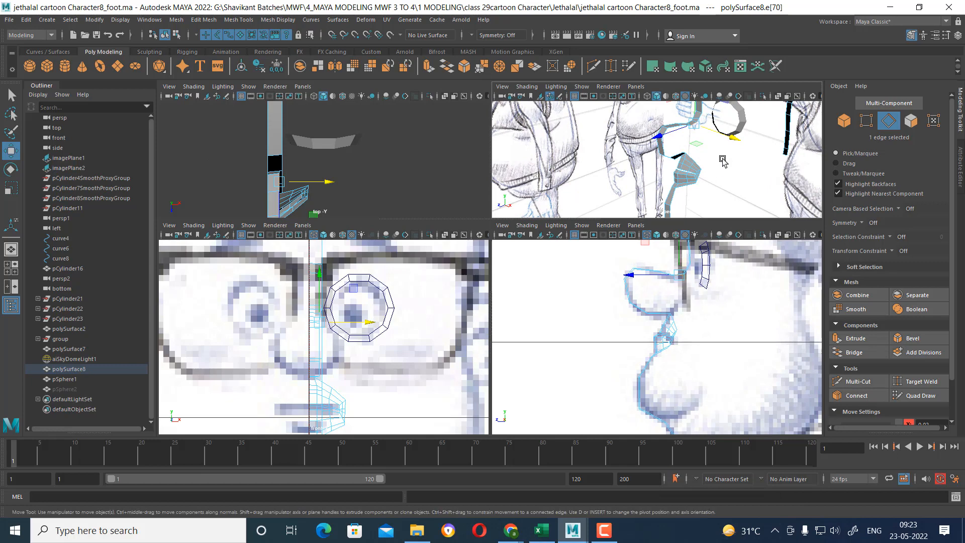
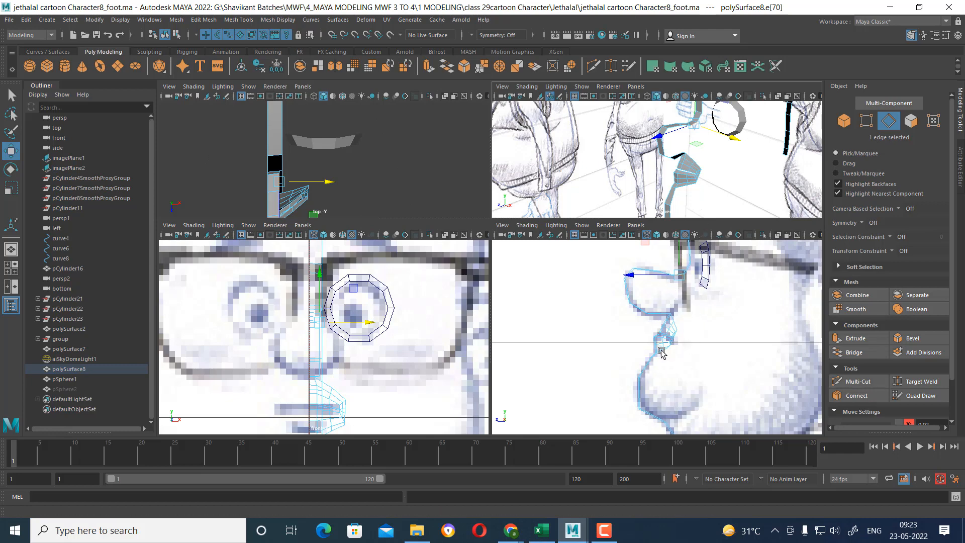
- Add the border edge just below the mouth to the selection and open the Bridge options with their settings reset
{"action": "key", "text": "space"}
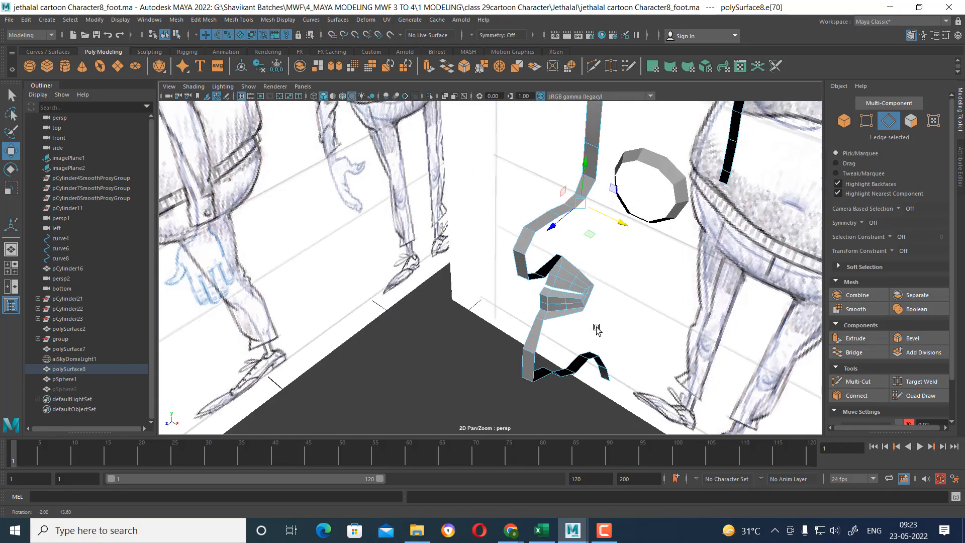
{"action": "mouse_move", "coordinate": [596, 329]}
{"action": "left_mouse_down", "text": "alt"}
{"action": "mouse_move", "coordinate": [608, 297]}
{"action": "mouse_move", "coordinate": [563, 341]}
{"action": "left_mouse_up", "text": "alt"}
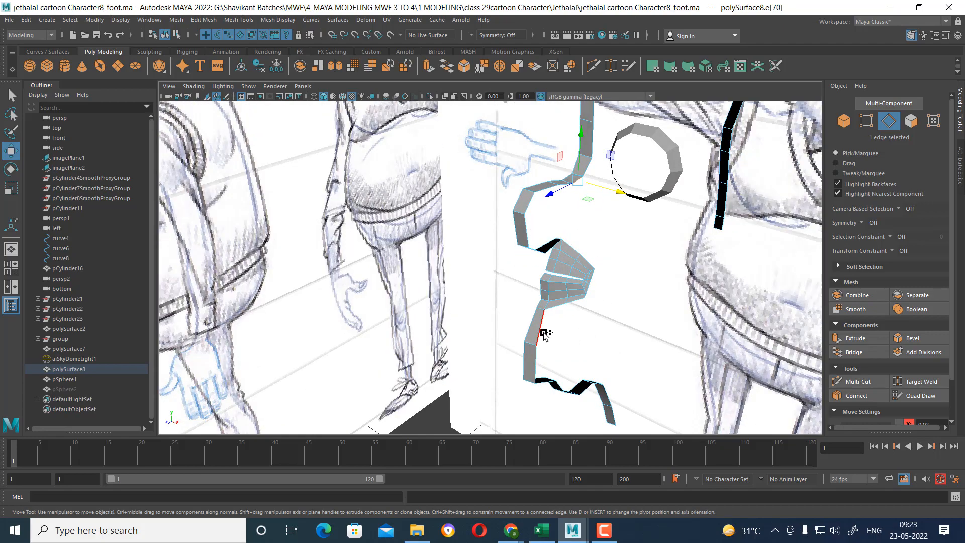
{"action": "left_click", "coordinate": [544, 335], "text": "shift"}
{"action": "mouse_move", "coordinate": [764, 259]}
{"action": "left_mouse_down", "text": "alt"}
{"action": "mouse_move", "coordinate": [742, 251]}
{"action": "mouse_move", "coordinate": [767, 249]}
{"action": "mouse_move", "coordinate": [597, 186]}
{"action": "left_mouse_up", "text": "alt"}
{"action": "right_click_drag", "start_coordinate": [663, 241], "coordinate": [703, 362], "text": "shift"}
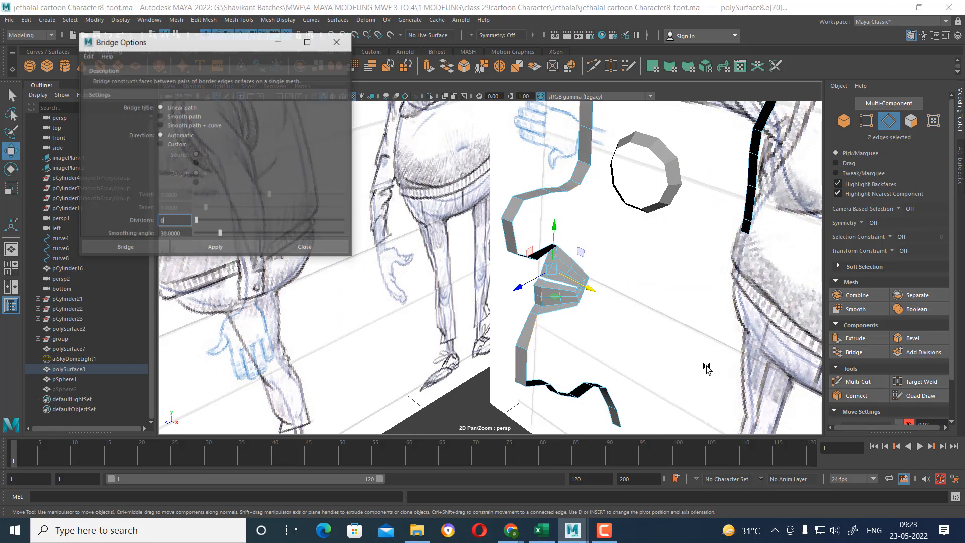
{"action": "left_click", "coordinate": [84, 57]}
{"action": "left_click", "coordinate": [96, 77]}
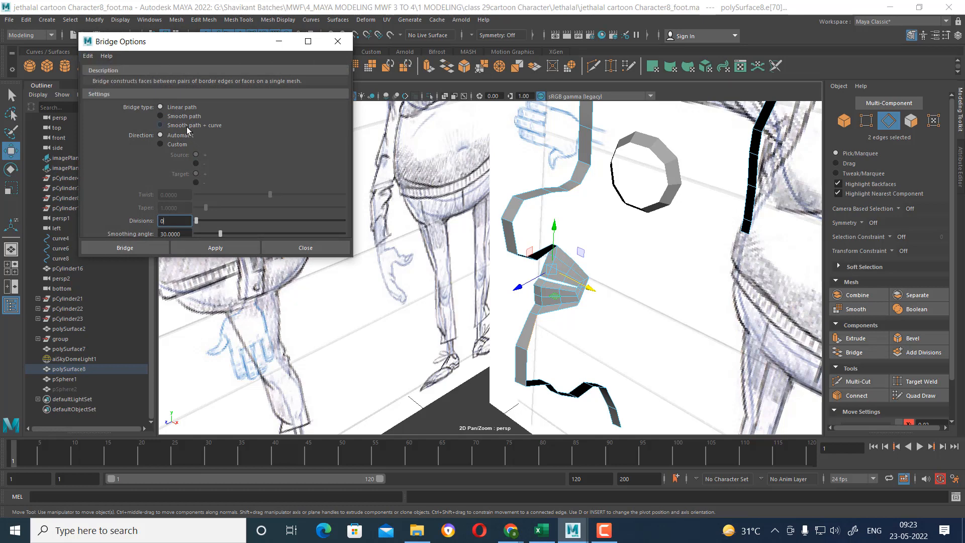
- Bridge the nose-bridge edge to the edge below the mouth using Smooth path + curve with 10 divisions
{"action": "left_click", "coordinate": [186, 127]}
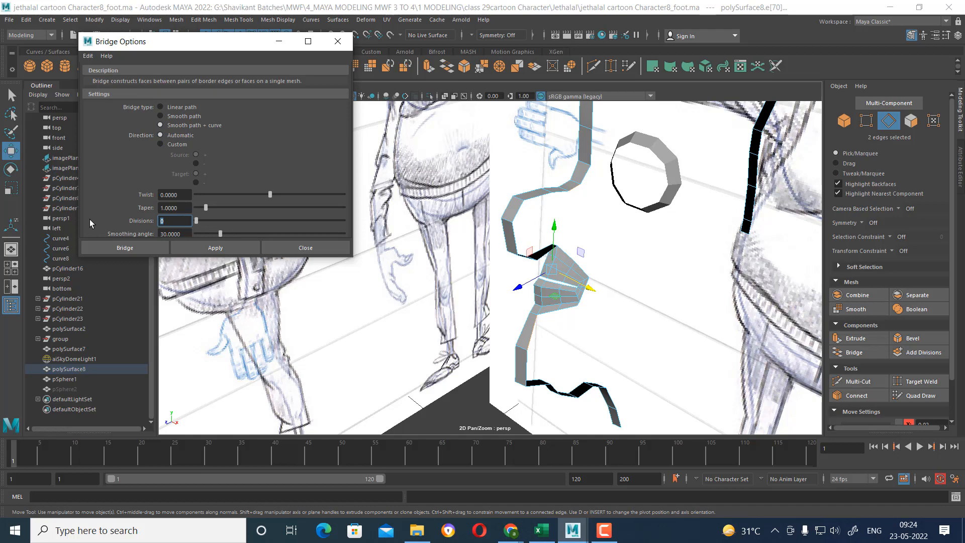
{"action": "type", "text": "10"}
{"action": "key", "text": "Return"}
{"action": "left_click", "coordinate": [226, 248]}
{"action": "mouse_move", "coordinate": [642, 298]}
{"action": "left_mouse_down", "text": "alt"}
{"action": "mouse_move", "coordinate": [592, 304]}
{"action": "mouse_move", "coordinate": [582, 295]}
{"action": "left_mouse_up", "text": "alt"}
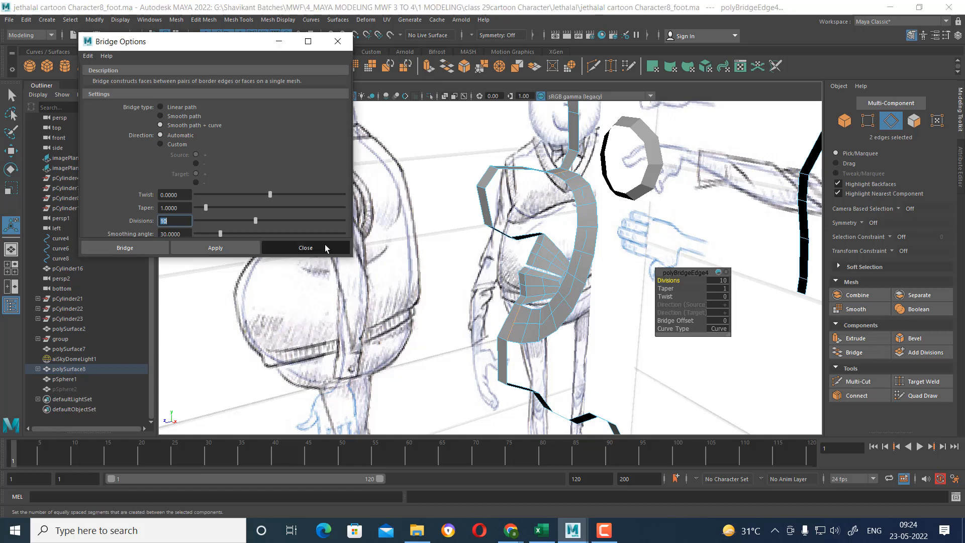
{"action": "left_click", "coordinate": [324, 248]}
- Select the new bridge's guide curve in the front view and display its control vertices
{"action": "key", "text": "space"}
{"action": "scroll", "coordinate": [373, 386], "scroll_direction": "down", "scroll_amount": 5}
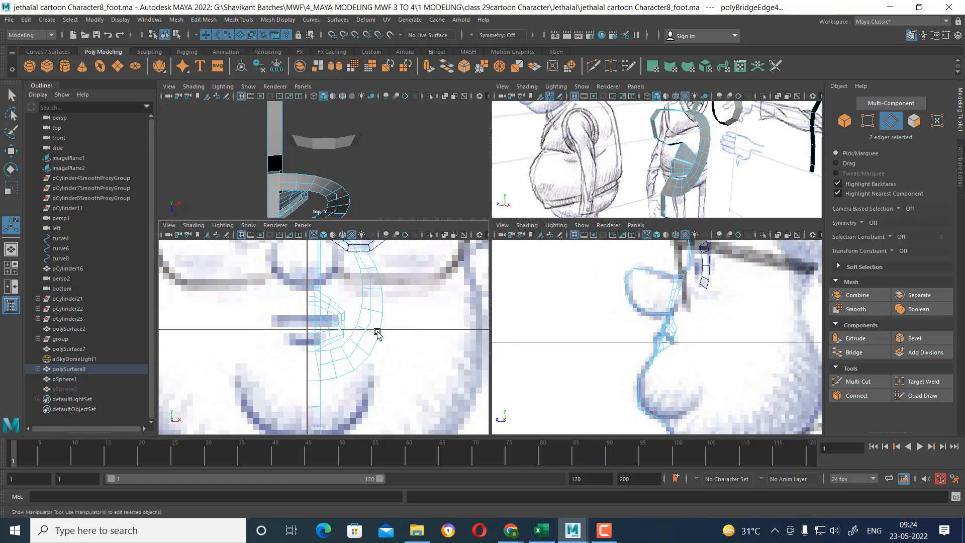
{"action": "scroll", "coordinate": [362, 337], "scroll_direction": "up", "scroll_amount": 5}
{"action": "left_click", "coordinate": [362, 326]}
{"action": "right_click_drag", "start_coordinate": [358, 286], "coordinate": [380, 273]}
{"action": "left_click", "coordinate": [360, 311]}
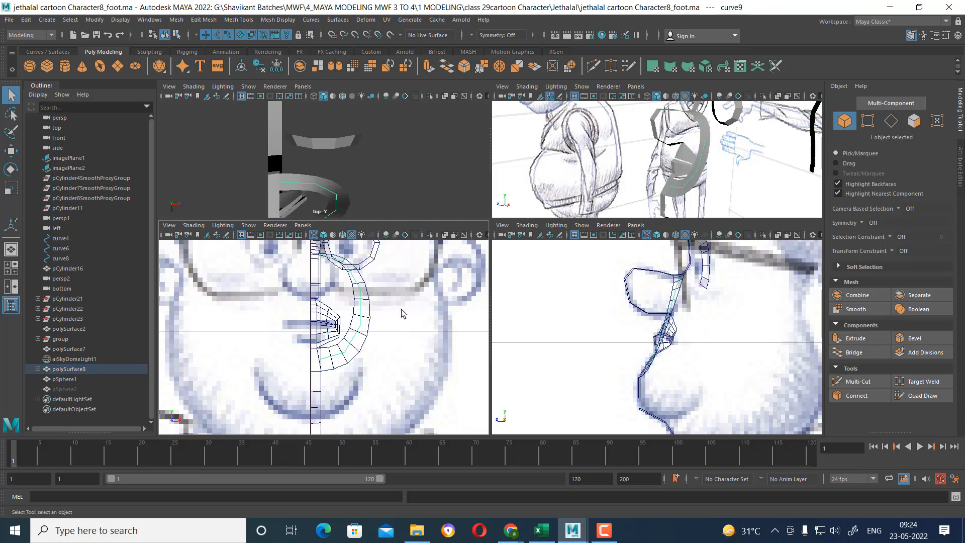
{"action": "right_click_drag", "start_coordinate": [433, 285], "coordinate": [433, 313]}
{"action": "right_click_drag", "start_coordinate": [433, 314], "coordinate": [396, 299]}
{"action": "middle_click_drag", "start_coordinate": [401, 261], "coordinate": [401, 278], "text": "alt"}
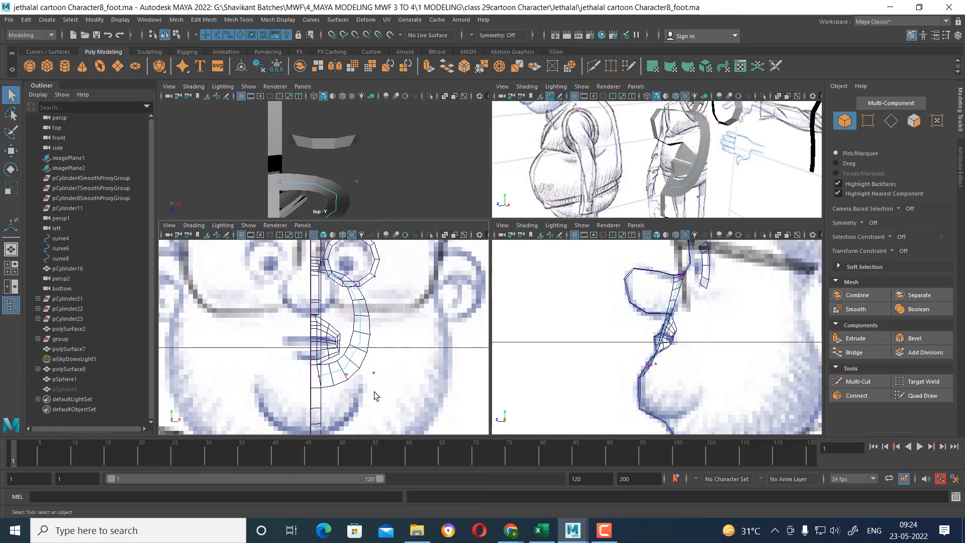
- Move the guide curve's two middle control vertices outward, down and back so the strip wraps around the mouth in both reference views
{"action": "left_click_drag", "start_coordinate": [374, 396], "coordinate": [402, 405]}
{"action": "key", "text": "w"}
{"action": "mouse_move", "coordinate": [387, 326]}
{"action": "left_mouse_down"}
{"action": "mouse_move", "coordinate": [426, 325]}
{"action": "mouse_move", "coordinate": [392, 329]}
{"action": "left_mouse_up"}
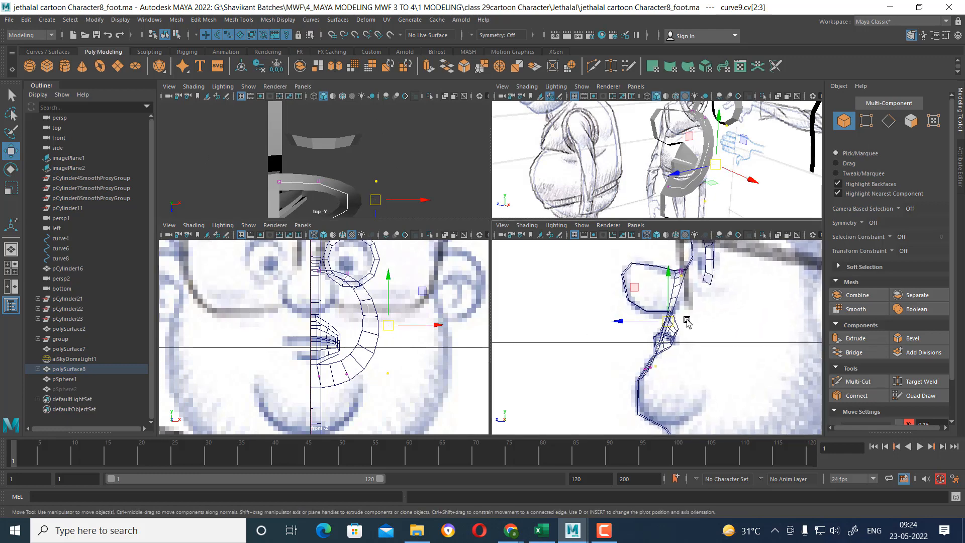
{"action": "left_click_drag", "start_coordinate": [670, 321], "coordinate": [702, 352]}
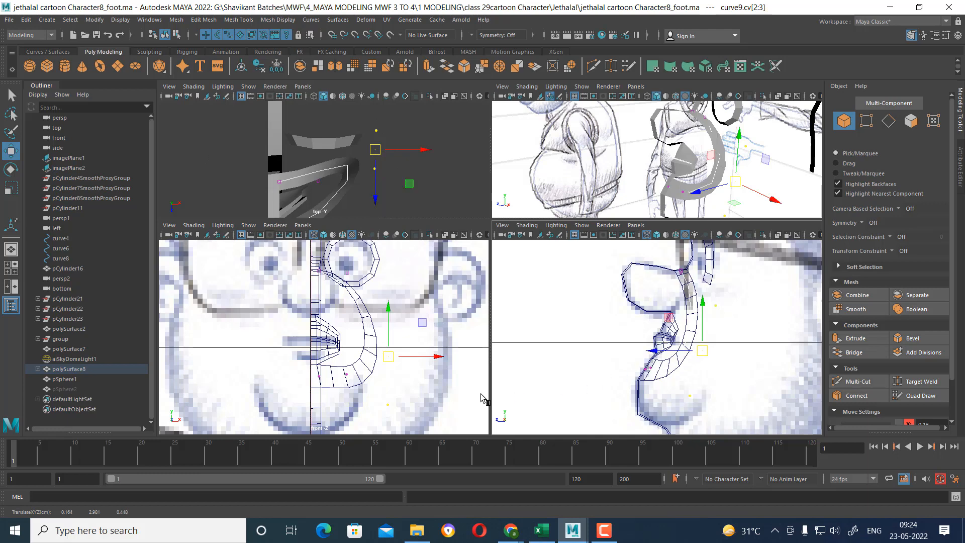
{"action": "scroll", "coordinate": [321, 364], "scroll_direction": "down", "scroll_amount": 6}
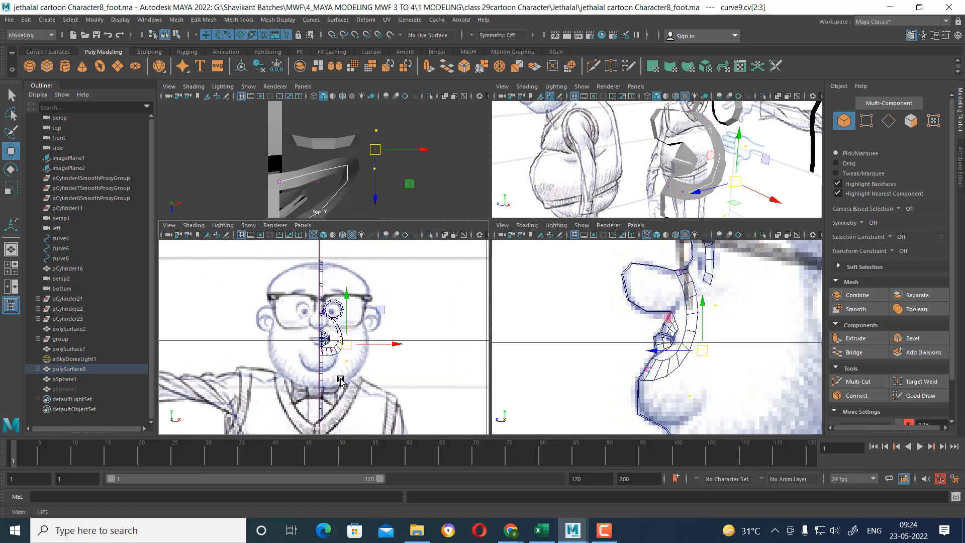
{"action": "scroll", "coordinate": [341, 380], "scroll_direction": "up", "scroll_amount": 5}
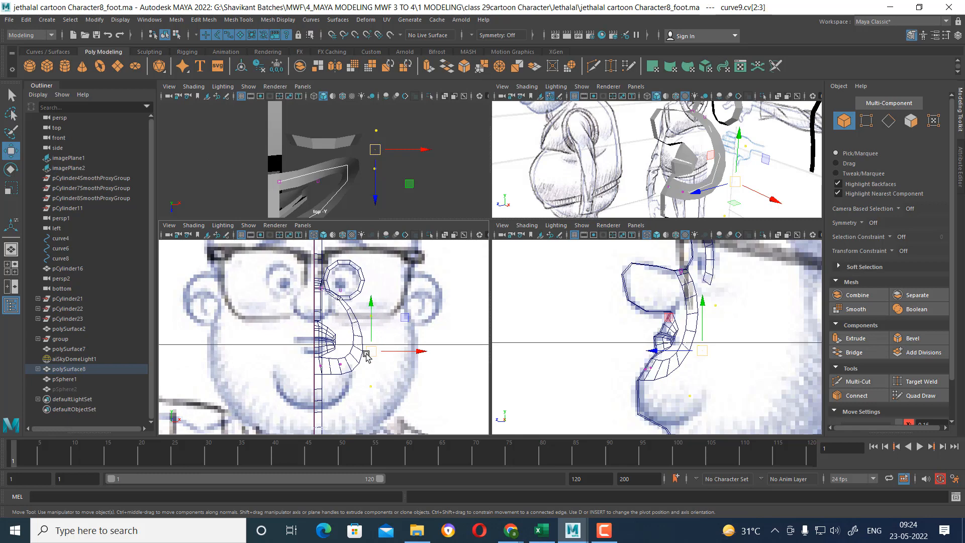
{"action": "scroll", "coordinate": [713, 332], "scroll_direction": "up", "scroll_amount": 2}
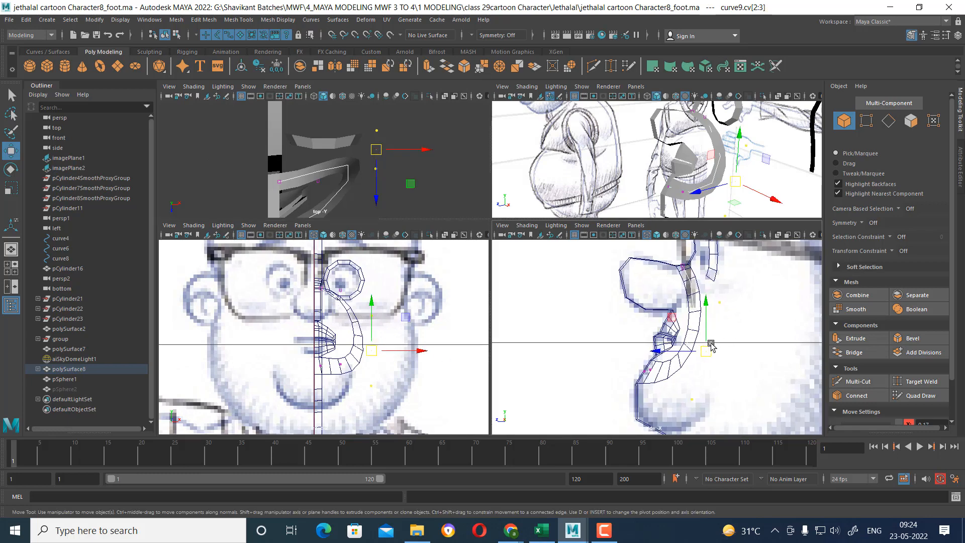
{"action": "left_click_drag", "start_coordinate": [710, 342], "coordinate": [707, 346]}
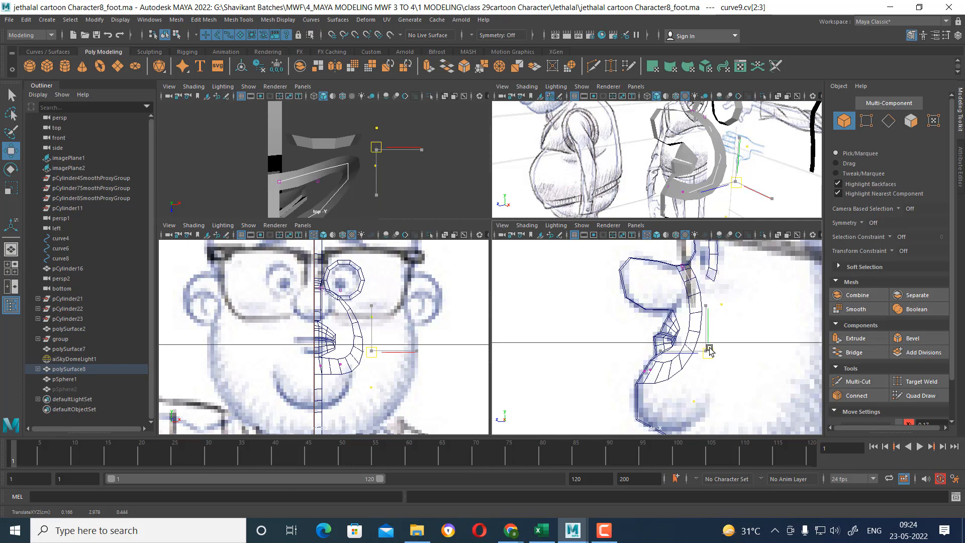
- Select the whole face mesh and delete its construction history
{"action": "left_click_drag", "start_coordinate": [678, 165], "coordinate": [654, 169], "text": "alt"}
{"action": "key", "text": "space"}
{"action": "mouse_move", "coordinate": [578, 302]}
{"action": "left_mouse_down", "text": "alt"}
{"action": "mouse_move", "coordinate": [564, 305]}
{"action": "mouse_move", "coordinate": [611, 229]}
{"action": "mouse_move", "coordinate": [603, 232]}
{"action": "left_mouse_up", "text": "alt"}
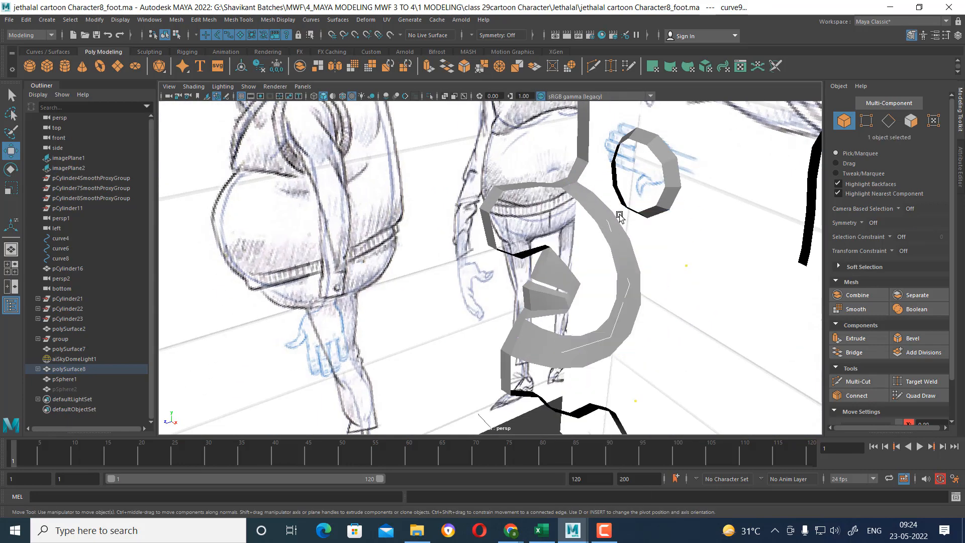
{"action": "left_click", "coordinate": [609, 232]}
{"action": "left_click", "coordinate": [26, 19]}
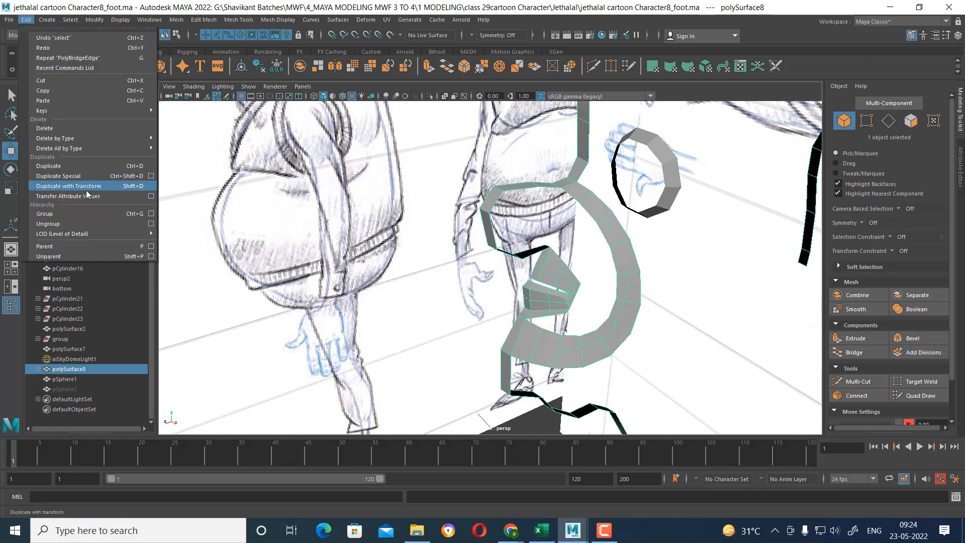
{"action": "mouse_move", "coordinate": [55, 132]}
{"action": "left_click", "coordinate": [187, 134]}
- Select the three outer edges of the face strip that curve around the front of the nose
{"action": "left_click_drag", "start_coordinate": [598, 272], "coordinate": [542, 246], "text": "alt"}
{"action": "key", "text": "F10"}
{"action": "scroll", "coordinate": [553, 238], "scroll_direction": "up", "scroll_amount": 2}
{"action": "left_click", "coordinate": [562, 227]}
{"action": "key", "text": "space"}
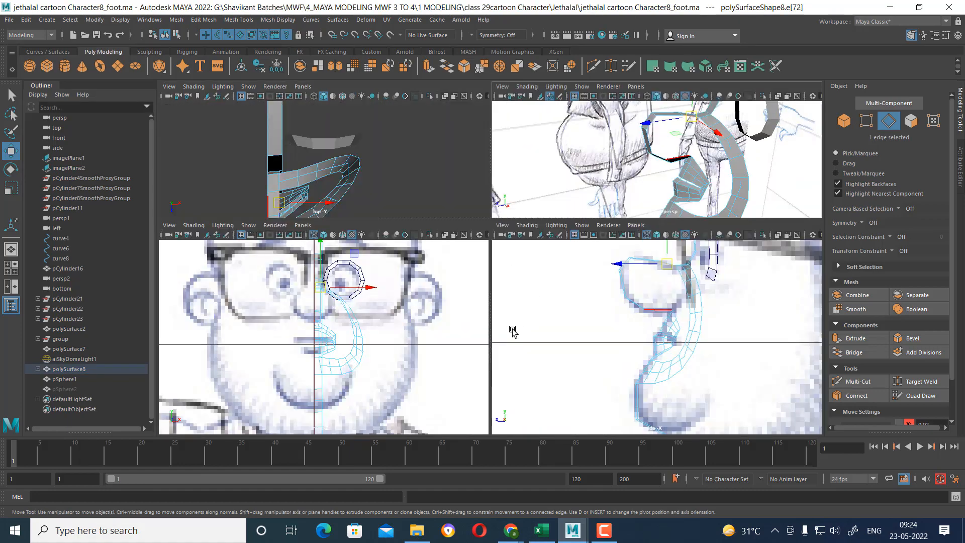
{"action": "scroll", "coordinate": [345, 334], "scroll_direction": "up", "scroll_amount": 3}
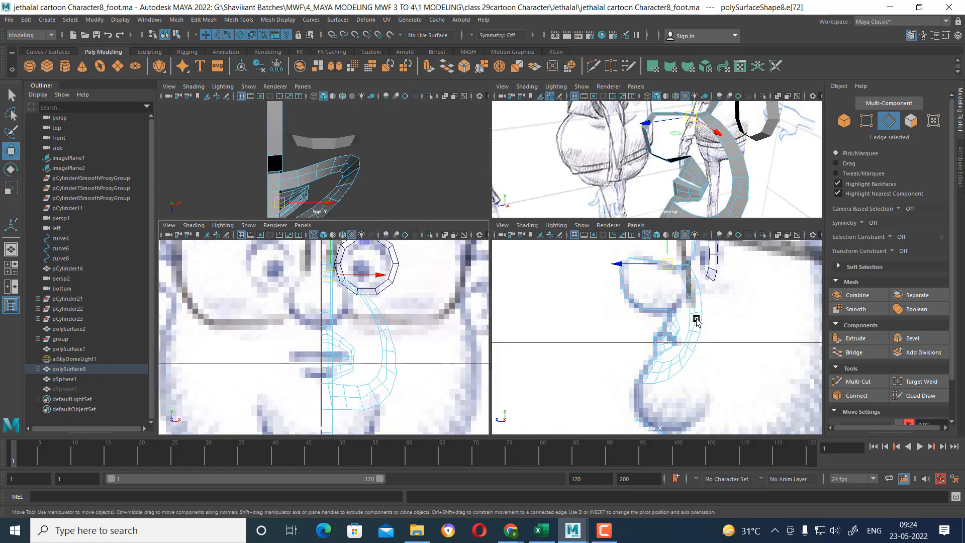
{"action": "scroll", "coordinate": [696, 321], "scroll_direction": "up", "scroll_amount": 4}
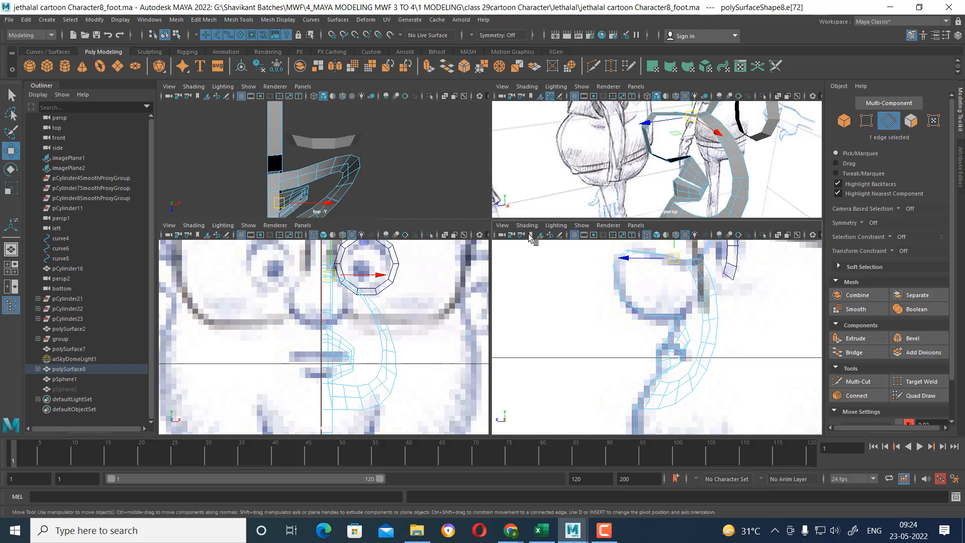
{"action": "scroll", "coordinate": [337, 327], "scroll_direction": "up", "scroll_amount": 2}
{"action": "scroll", "coordinate": [645, 302], "scroll_direction": "up", "scroll_amount": 3}
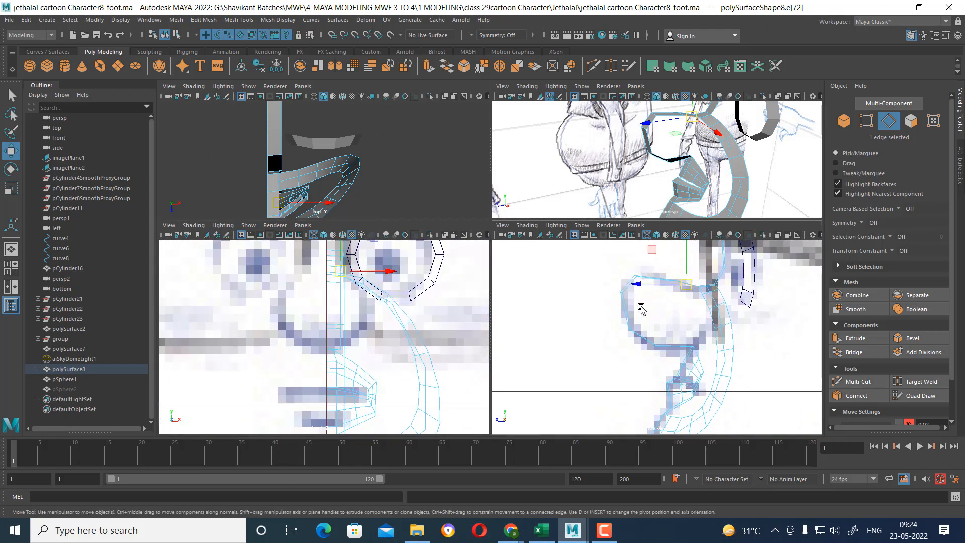
{"action": "left_click", "coordinate": [629, 308]}
{"action": "scroll", "coordinate": [661, 167], "scroll_direction": "up", "scroll_amount": 4}
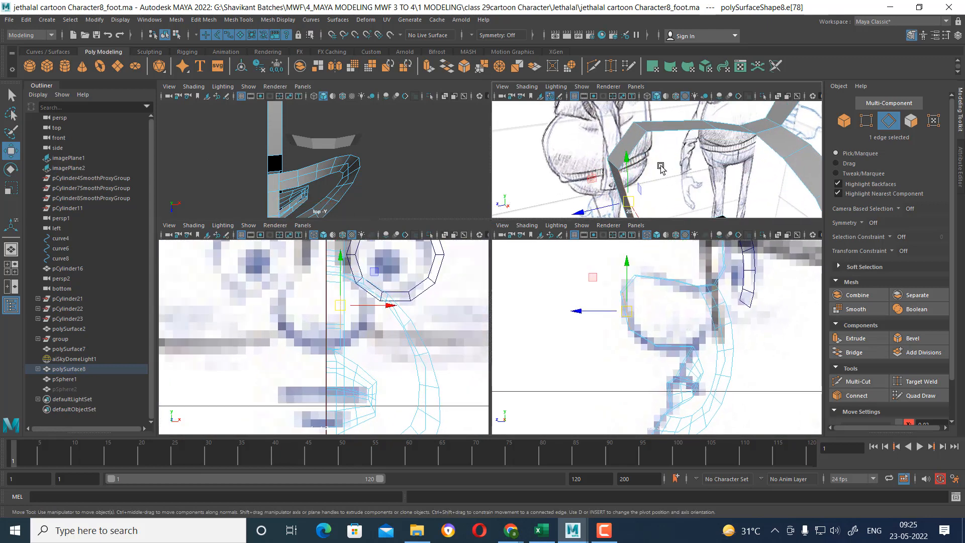
{"action": "left_click", "coordinate": [641, 148], "text": "shift"}
{"action": "left_click_drag", "start_coordinate": [640, 147], "coordinate": [724, 152], "text": "alt"}
{"action": "left_click", "coordinate": [678, 119], "text": "shift"}
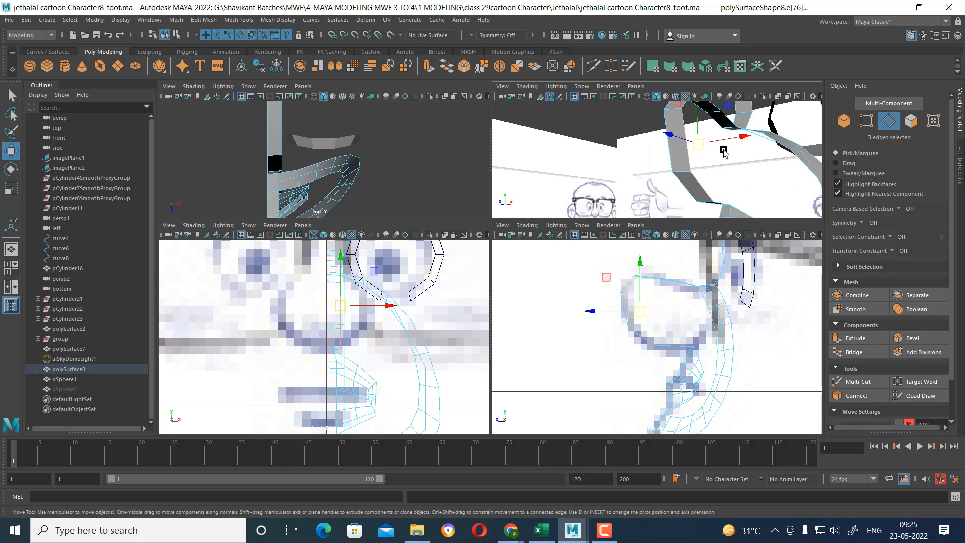
- Extrude the three nose edges sideways in the front view and move them back inside the nose outline in the side view
{"action": "right_click_drag", "start_coordinate": [352, 335], "coordinate": [375, 336], "text": "alt"}
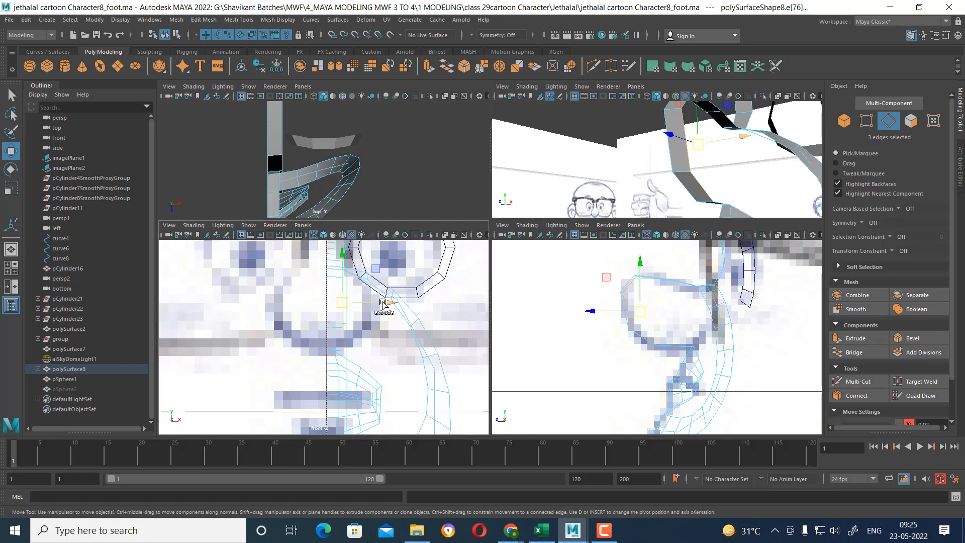
{"action": "left_click_drag", "start_coordinate": [383, 302], "coordinate": [401, 302], "text": "shift"}
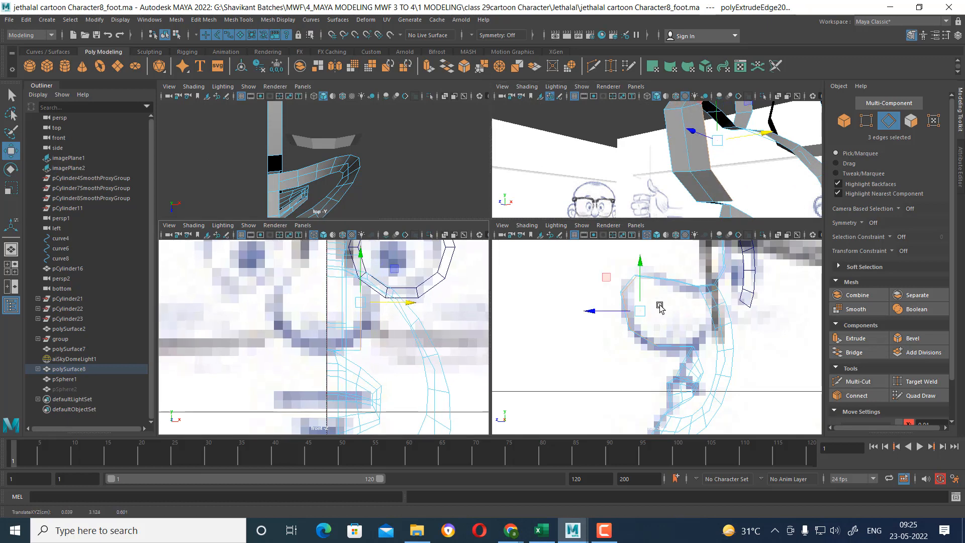
{"action": "left_click_drag", "start_coordinate": [641, 312], "coordinate": [667, 313]}
{"action": "right_click_drag", "start_coordinate": [759, 163], "coordinate": [723, 173], "text": "alt"}
{"action": "right_click_drag", "start_coordinate": [374, 319], "coordinate": [384, 355], "text": "alt"}
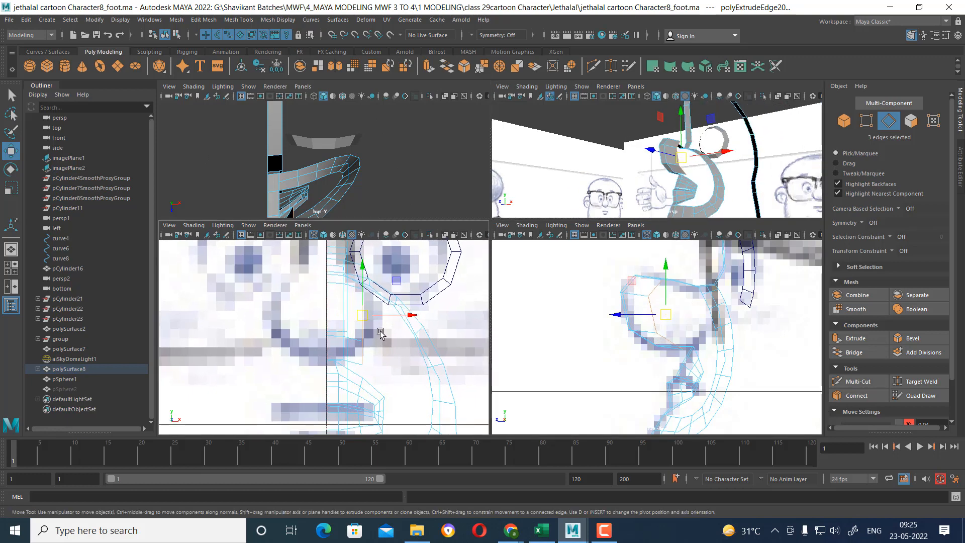
- Scale the extruded nose edges and adjust their position to fit the nose in the front and side references
{"action": "key", "text": "r"}
{"action": "left_click_drag", "start_coordinate": [363, 315], "coordinate": [353, 332]}
{"action": "key", "text": "w"}
{"action": "right_click_drag", "start_coordinate": [752, 294], "coordinate": [754, 300], "text": "alt"}
{"action": "left_click_drag", "start_coordinate": [666, 310], "coordinate": [666, 310]}
{"action": "left_click_drag", "start_coordinate": [703, 156], "coordinate": [651, 176], "text": "alt"}
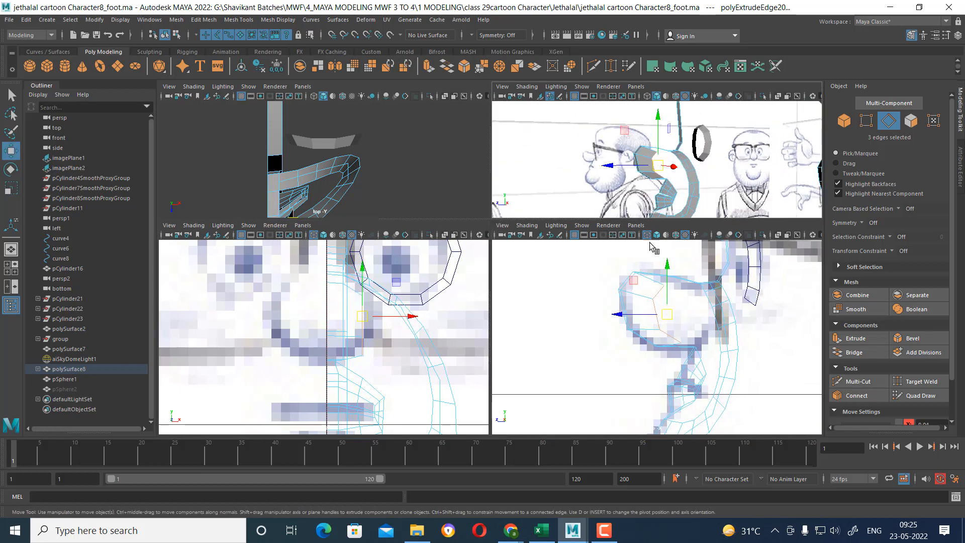
{"action": "left_click_drag", "start_coordinate": [362, 324], "coordinate": [365, 326]}
{"action": "left_click_drag", "start_coordinate": [737, 328], "coordinate": [729, 316], "text": "alt"}
{"action": "left_click_drag", "start_coordinate": [704, 172], "coordinate": [668, 174], "text": "alt"}
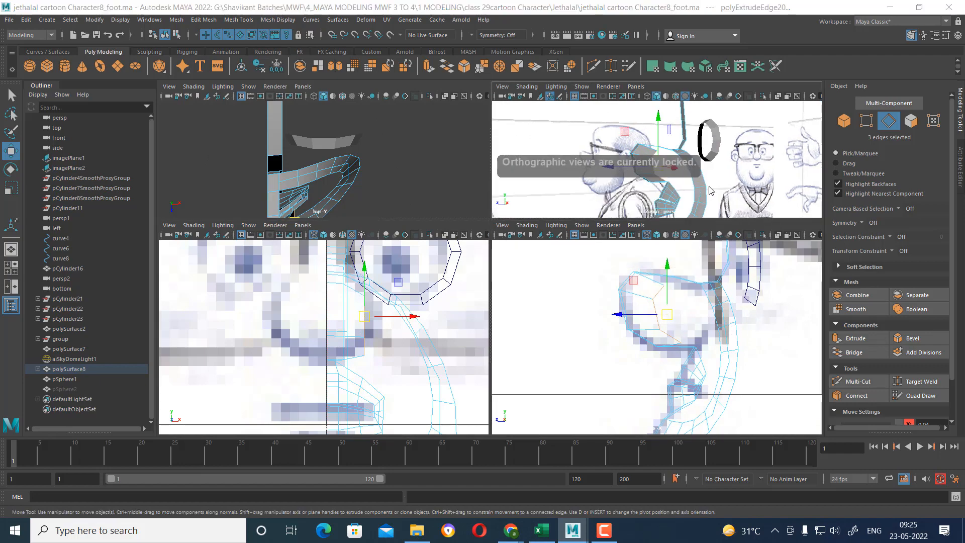
- Try to bridge the edge on top of the nose to the edge beneath it using Smooth path + curve with 5 divisions
{"action": "key", "text": "space"}
{"action": "left_click_drag", "start_coordinate": [598, 228], "coordinate": [565, 257], "text": "alt"}
{"action": "left_click", "coordinate": [514, 266]}
{"action": "left_click", "coordinate": [521, 242], "text": "shift"}
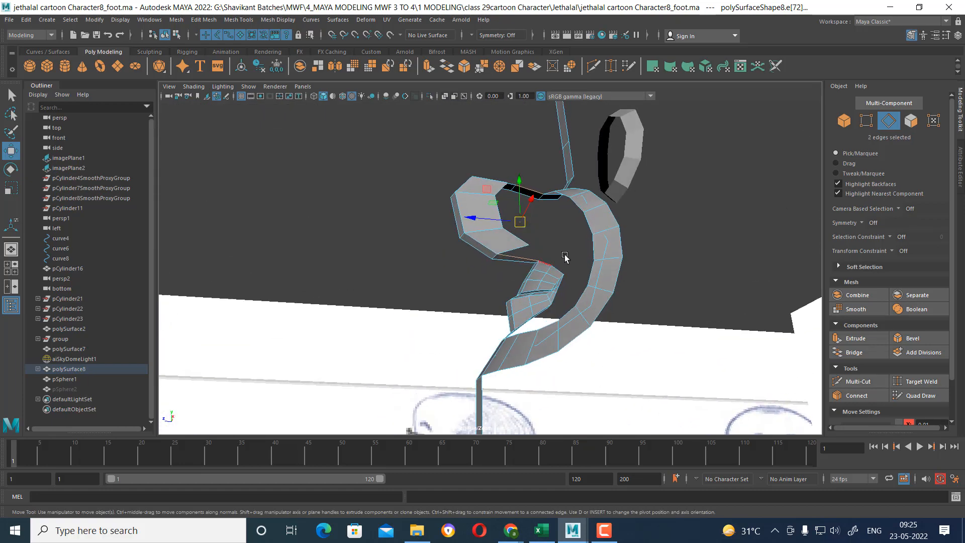
{"action": "right_click", "coordinate": [647, 197], "text": "shift"}
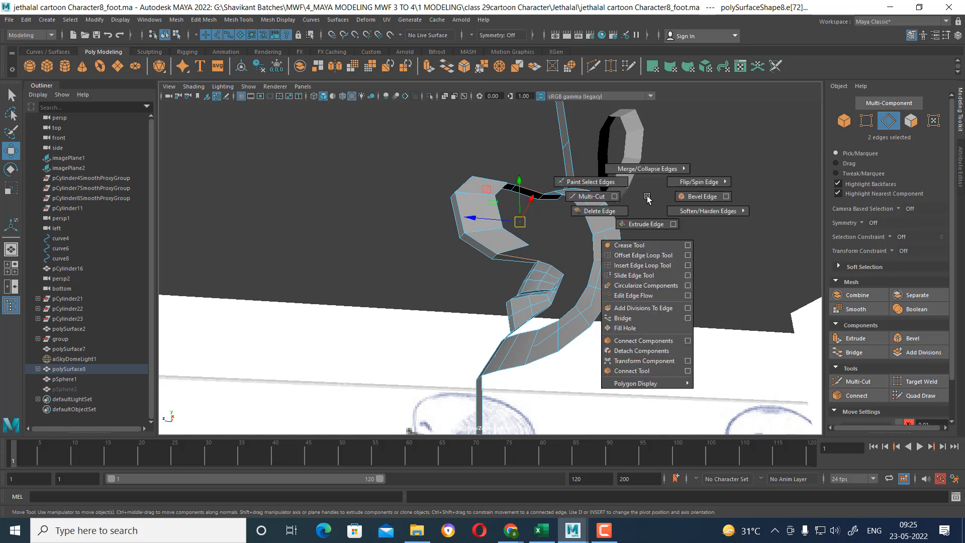
{"action": "left_click", "coordinate": [688, 318]}
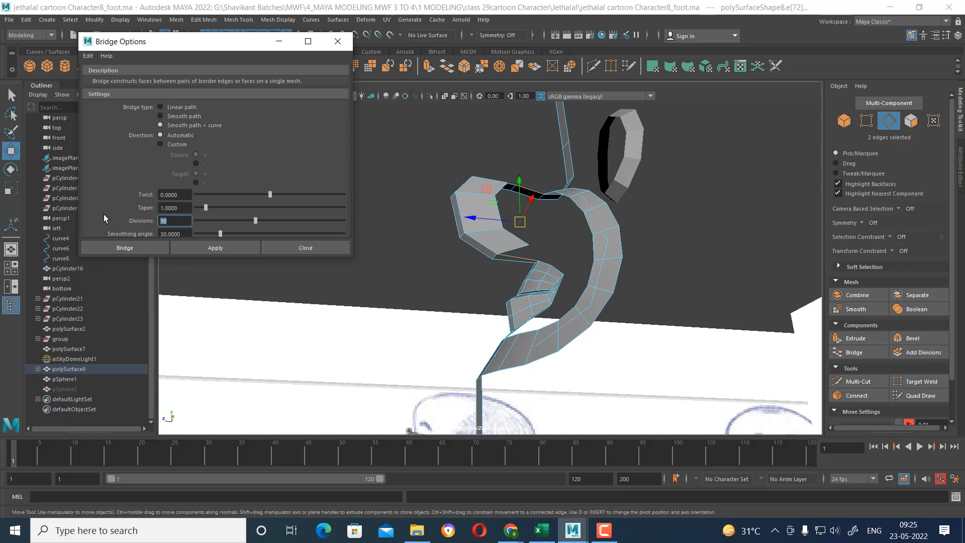
{"action": "type", "text": "5"}
{"action": "left_click", "coordinate": [215, 248]}
{"action": "left_click_drag", "start_coordinate": [476, 250], "coordinate": [559, 294], "text": "alt"}
{"action": "scroll", "coordinate": [558, 294], "scroll_direction": "up", "scroll_amount": 3}
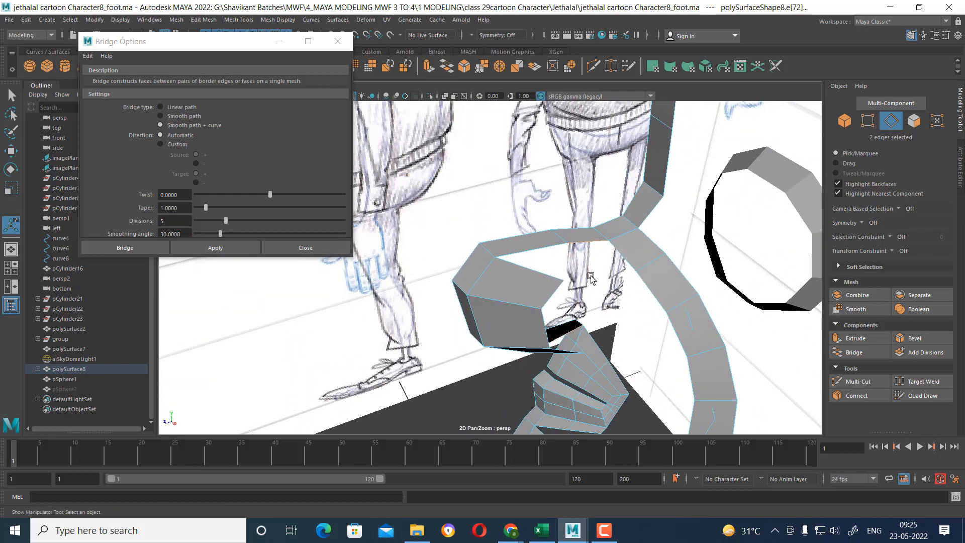
{"action": "key", "text": "F8"}
{"action": "left_click", "coordinate": [588, 246]}
{"action": "left_click", "coordinate": [593, 245]}
{"action": "right_click_drag", "start_coordinate": [592, 245], "coordinate": [596, 224]}
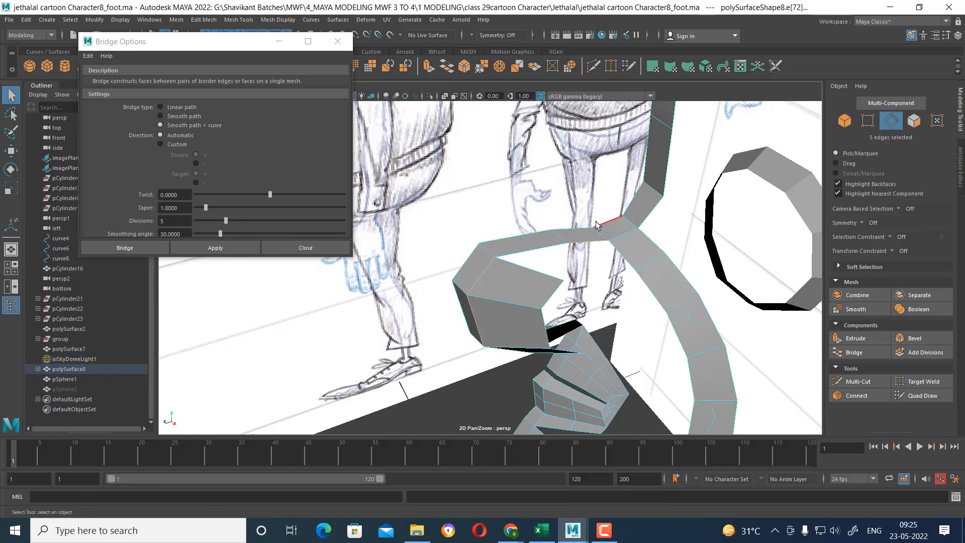
{"action": "left_click_drag", "start_coordinate": [589, 282], "coordinate": [614, 232], "text": "alt"}
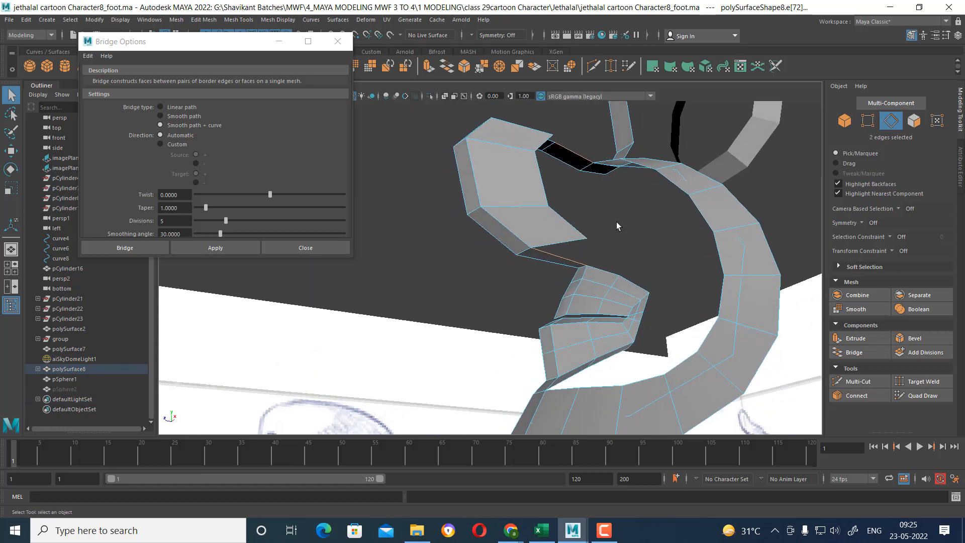
{"action": "key", "text": "w"}
{"action": "left_click_drag", "start_coordinate": [587, 178], "coordinate": [589, 178]}
{"action": "key", "text": "ctrl+z"}
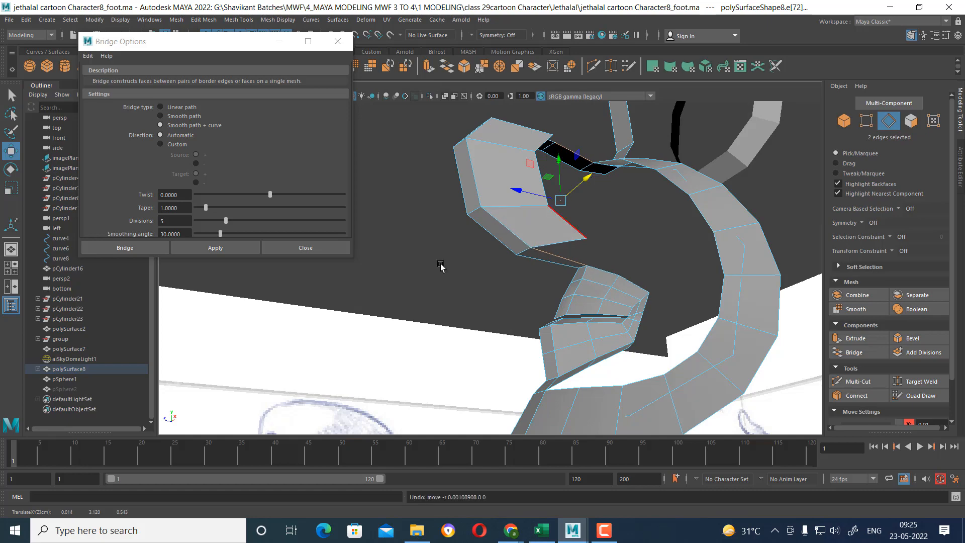
- Bridge the selected upper and lower nose edges again with 5 divisions along a smooth curve path
{"action": "left_click", "coordinate": [216, 248]}
{"action": "left_click_drag", "start_coordinate": [523, 259], "coordinate": [502, 303], "text": "alt"}
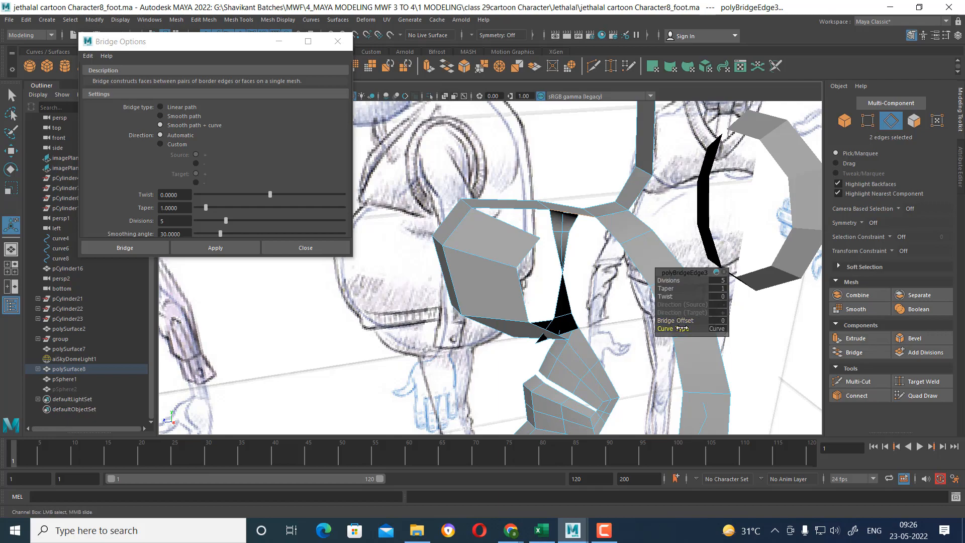
{"action": "left_click_drag", "start_coordinate": [681, 301], "coordinate": [628, 251], "text": "alt"}
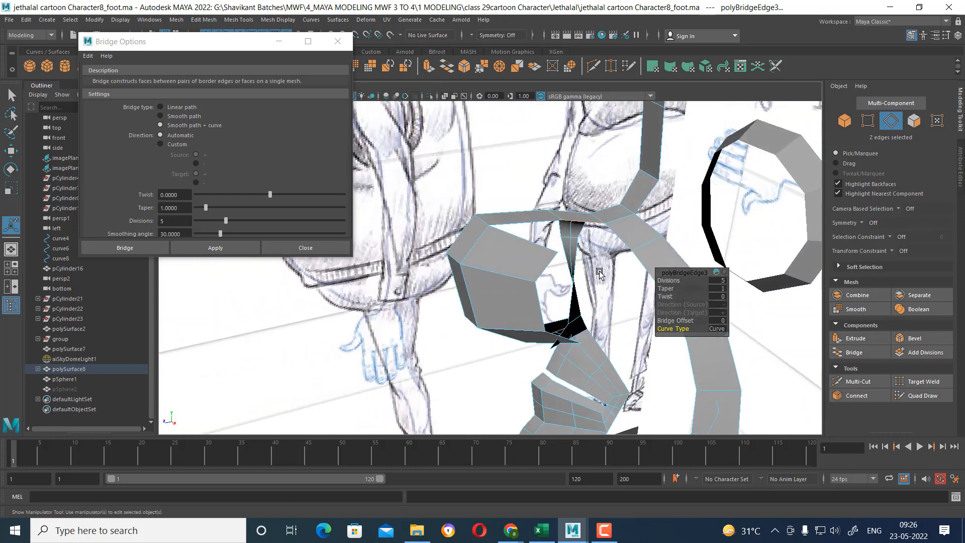
- Try an offset of 5 on the nose edge extrusion and undo it together with the nose bridge
{"action": "left_click", "coordinate": [958, 36]}
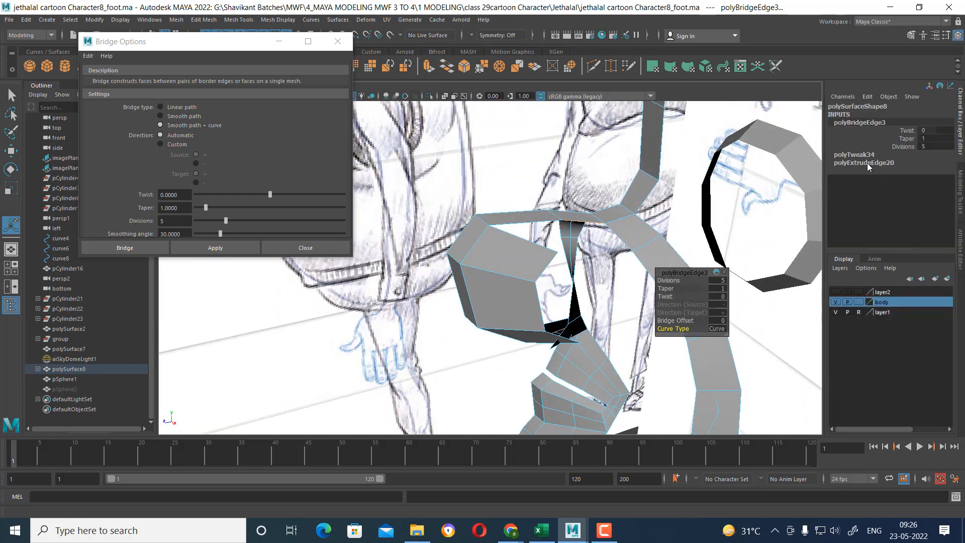
{"action": "right_click_drag", "start_coordinate": [590, 262], "coordinate": [683, 250], "text": "alt"}
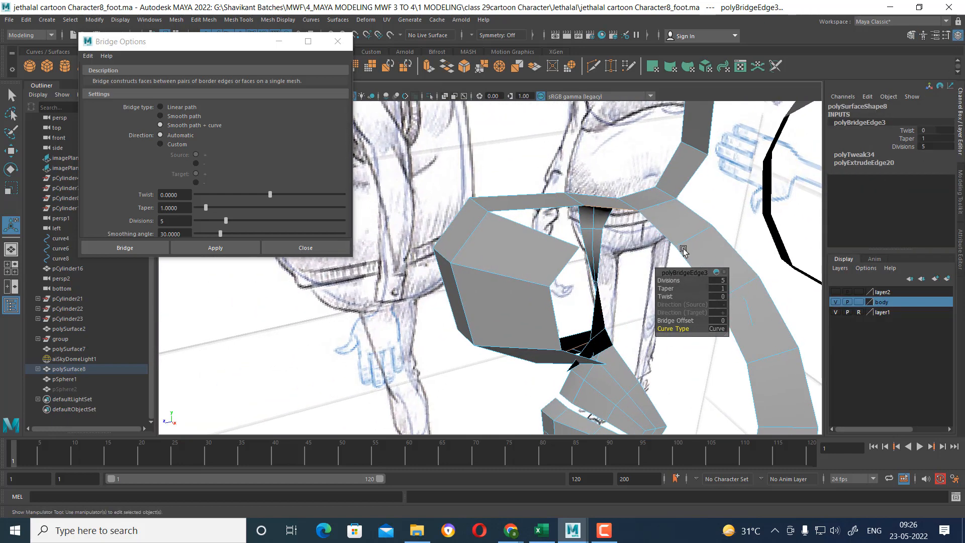
{"action": "left_click", "coordinate": [863, 163]}
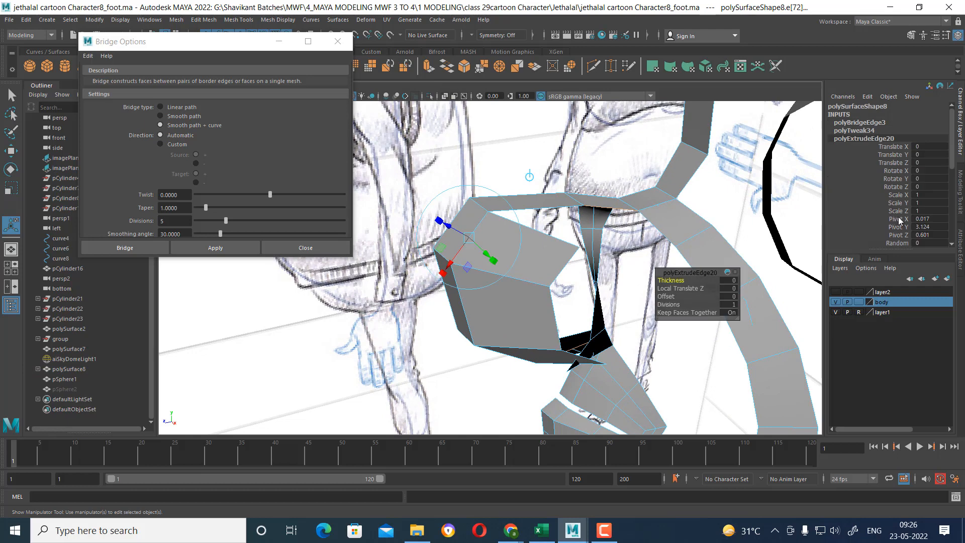
{"action": "scroll", "coordinate": [894, 226], "scroll_direction": "down", "scroll_amount": 7}
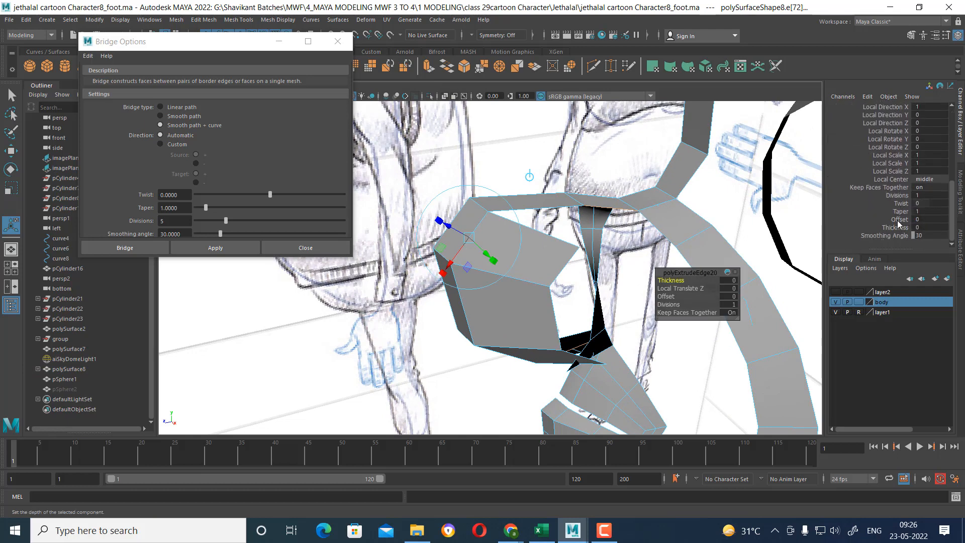
{"action": "left_click", "coordinate": [897, 221]}
{"action": "middle_click_drag", "start_coordinate": [700, 227], "coordinate": [731, 222]}
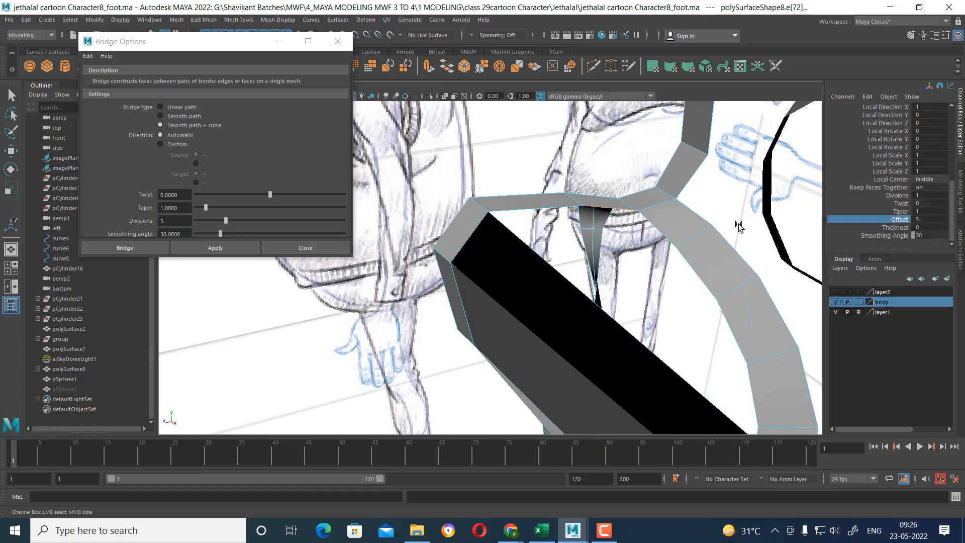
{"action": "key", "text": "ctrl+z"}
{"action": "key", "text": "w"}
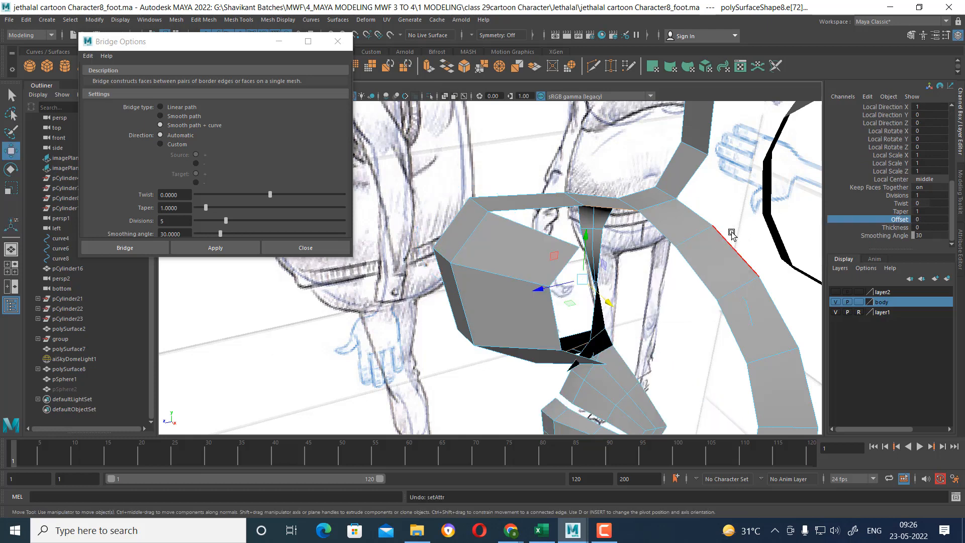
{"action": "key", "text": "ctrl+z"}
{"action": "key", "text": "ctrl+z"}
- Reselect the edge on top of the nose and the edge beneath it, and reset the bridge options to their defaults
{"action": "left_click_drag", "start_coordinate": [707, 240], "coordinate": [635, 217], "text": "alt"}
{"action": "key", "text": "F8"}
{"action": "right_click_drag", "start_coordinate": [639, 174], "coordinate": [634, 105]}
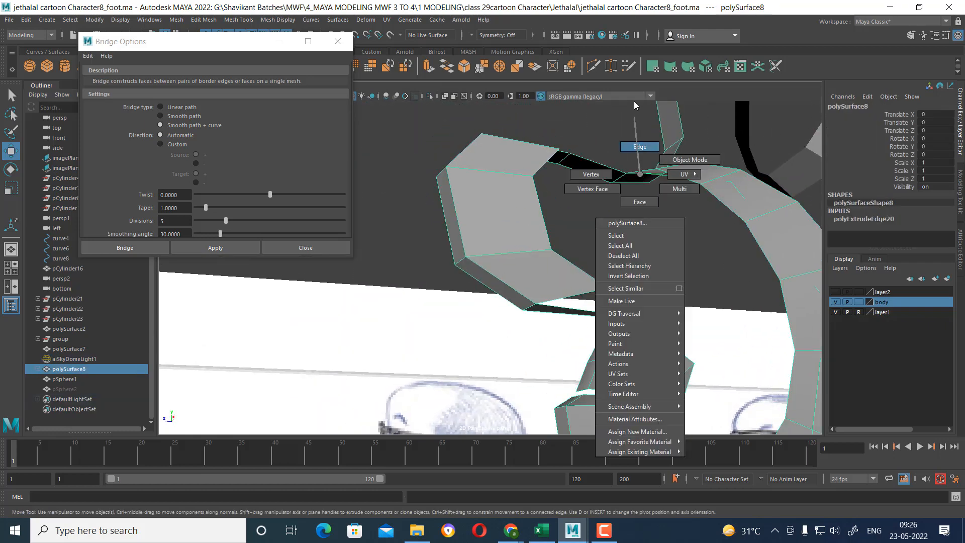
{"action": "left_click", "coordinate": [613, 177]}
{"action": "left_click_drag", "start_coordinate": [614, 179], "coordinate": [581, 290], "text": "alt"}
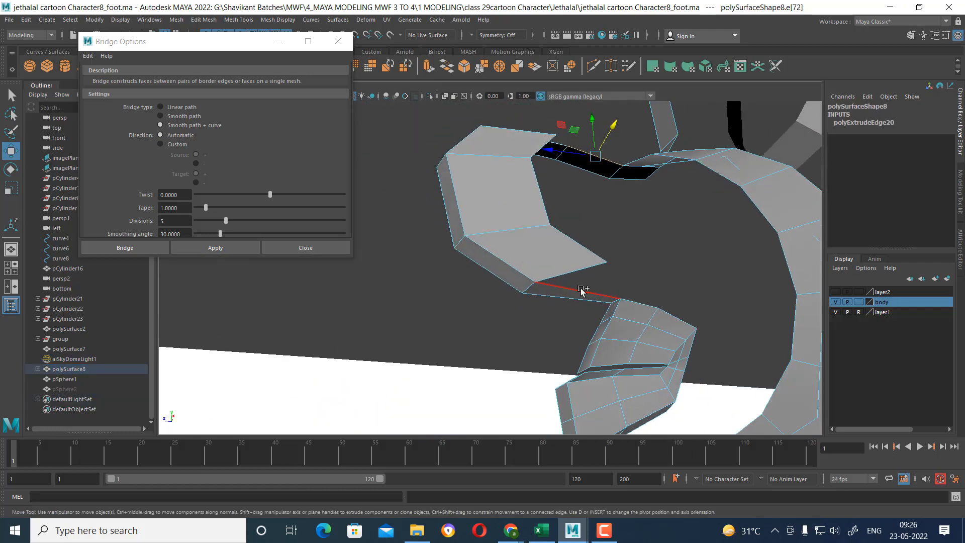
{"action": "left_click", "coordinate": [582, 291], "text": "shift"}
{"action": "left_click", "coordinate": [87, 56]}
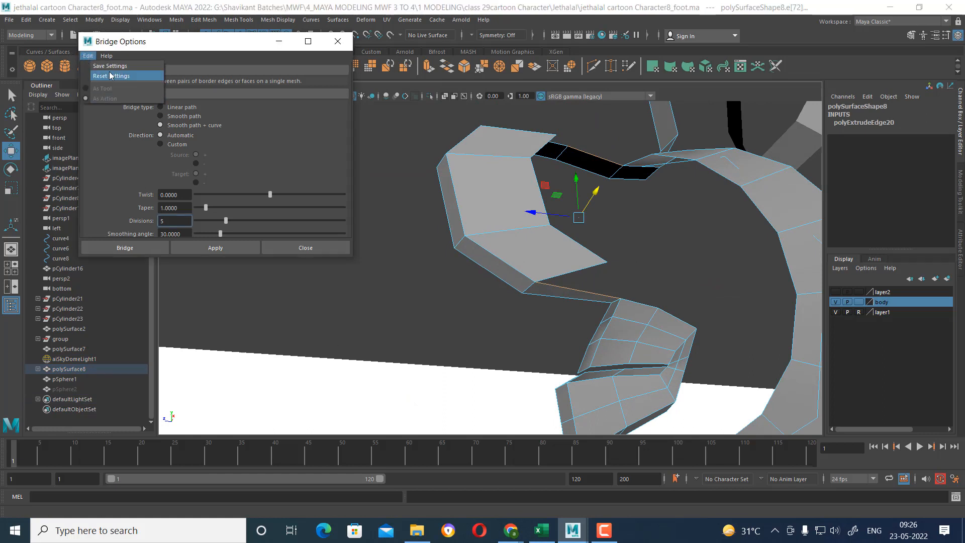
{"action": "left_click", "coordinate": [111, 75]}
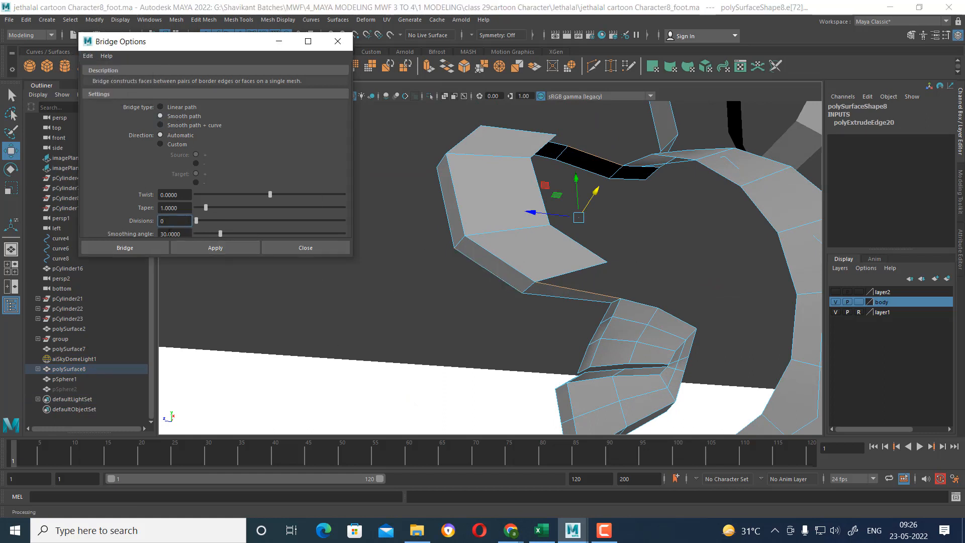
- Try bridging the two nose edges along a smooth path with 4 divisions, undo it and close the bridge options
{"action": "left_click", "coordinate": [215, 248]}
{"action": "mouse_move", "coordinate": [540, 262]}
{"action": "left_mouse_down", "text": "alt"}
{"action": "mouse_move", "coordinate": [530, 271]}
{"action": "mouse_move", "coordinate": [556, 291]}
{"action": "mouse_move", "coordinate": [540, 269]}
{"action": "left_mouse_up", "text": "alt"}
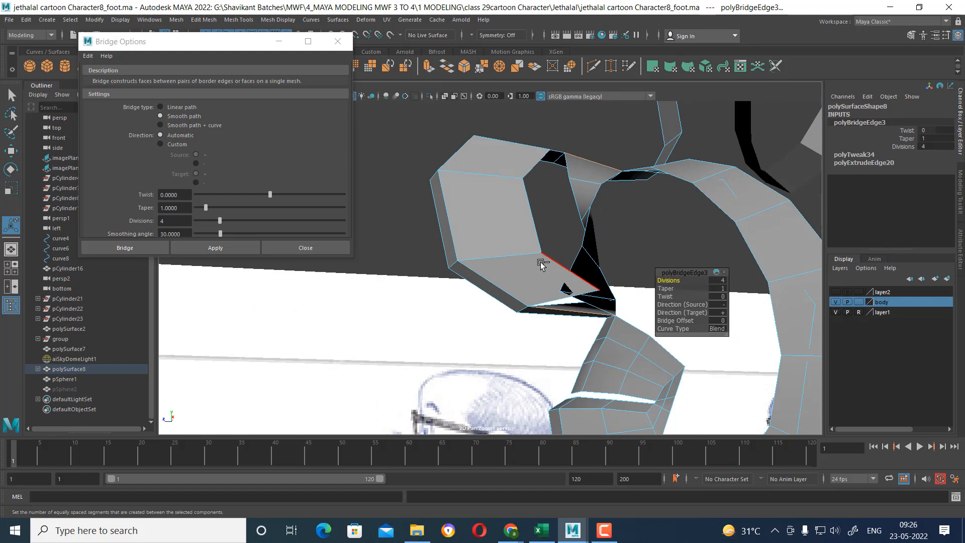
{"action": "mouse_move", "coordinate": [604, 282]}
{"action": "left_mouse_down", "text": "alt"}
{"action": "mouse_move", "coordinate": [639, 306]}
{"action": "mouse_move", "coordinate": [571, 302]}
{"action": "mouse_move", "coordinate": [587, 258]}
{"action": "mouse_move", "coordinate": [646, 267]}
{"action": "mouse_move", "coordinate": [600, 270]}
{"action": "left_mouse_up", "text": "alt"}
{"action": "key", "text": "ctrl+z"}
{"action": "left_click", "coordinate": [327, 247]}
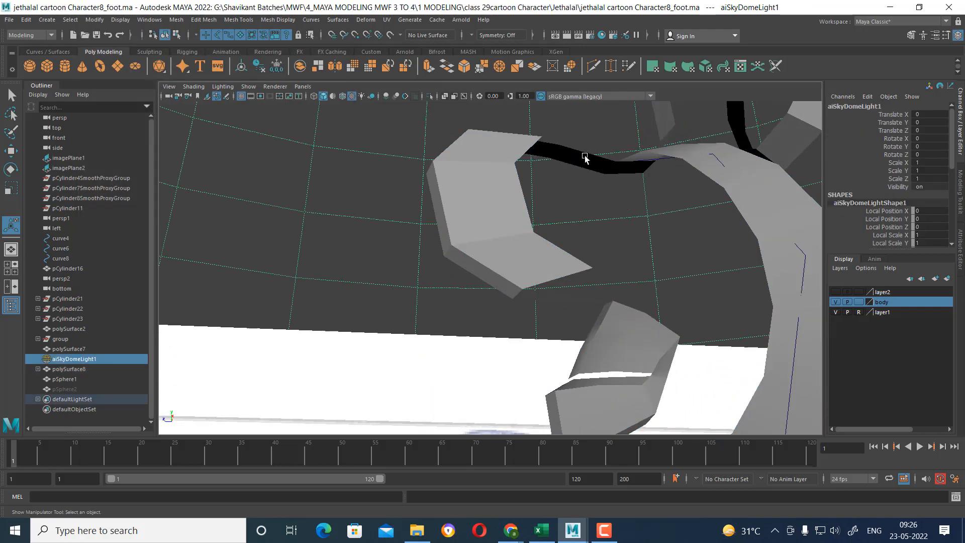
- Bridge the upper and lower nose edges with the current bridge options and set the bridge's divisions to 0
{"action": "key", "text": "q"}
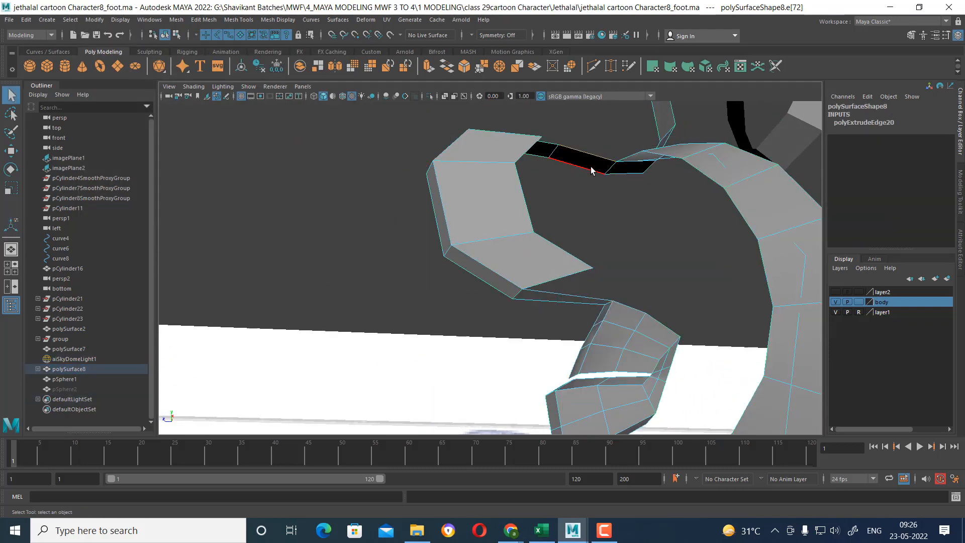
{"action": "left_click_drag", "start_coordinate": [591, 170], "coordinate": [589, 169], "text": "alt"}
{"action": "right_click_drag", "start_coordinate": [622, 204], "coordinate": [600, 325], "text": "shift"}
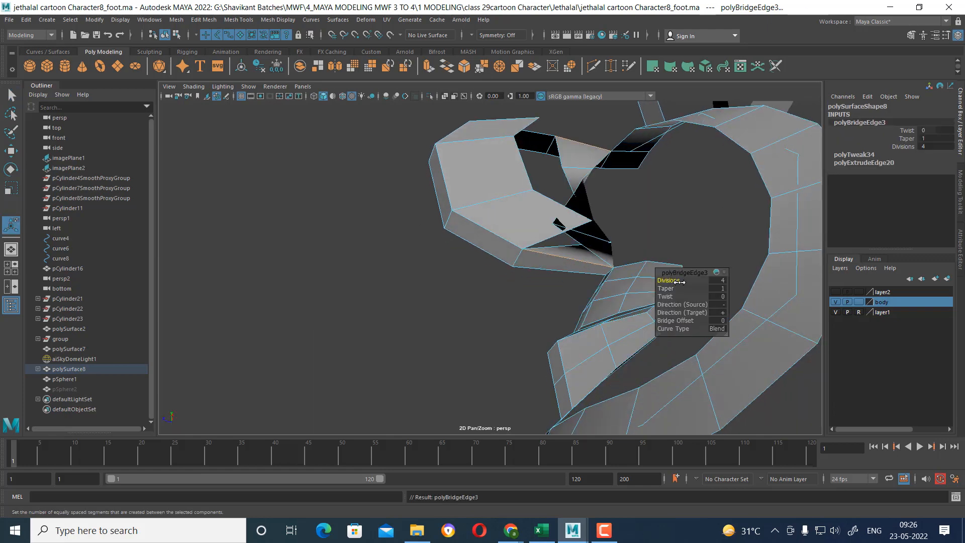
{"action": "left_click_drag", "start_coordinate": [677, 280], "coordinate": [606, 230]}
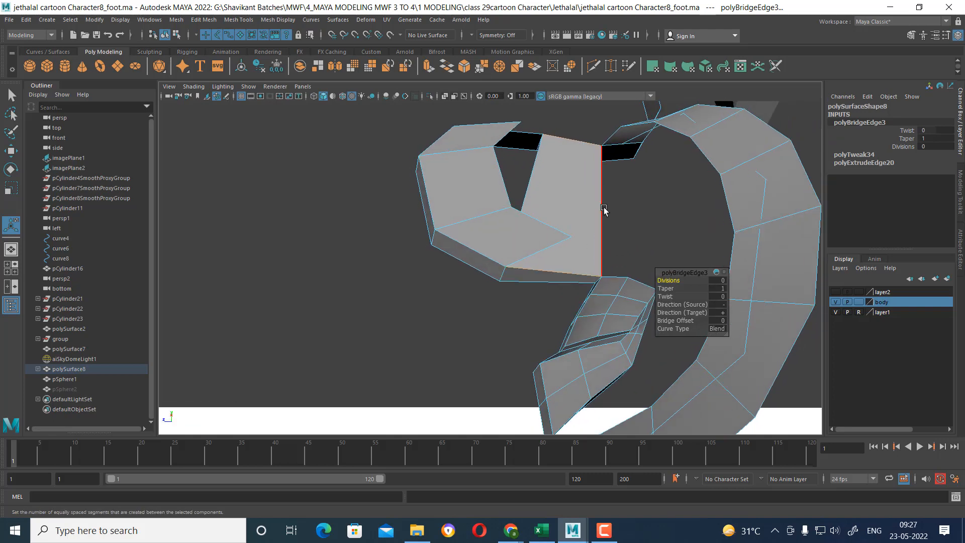
- Insert an edge loop across the bridged side strip of the nose and move it outward in the front view
{"action": "left_click", "coordinate": [602, 209]}
{"action": "right_click_drag", "start_coordinate": [512, 224], "coordinate": [669, 232], "text": "shift"}
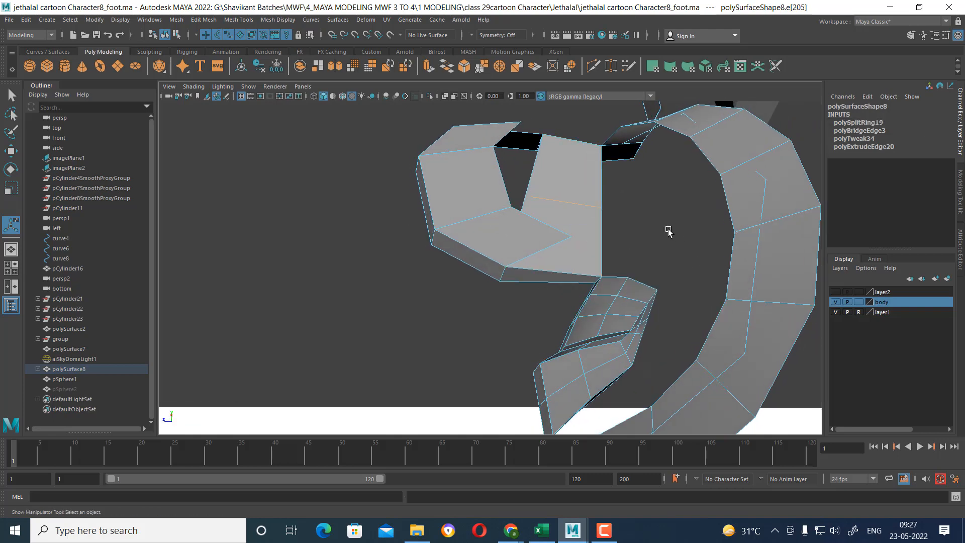
{"action": "key", "text": "w"}
{"action": "key", "text": "space"}
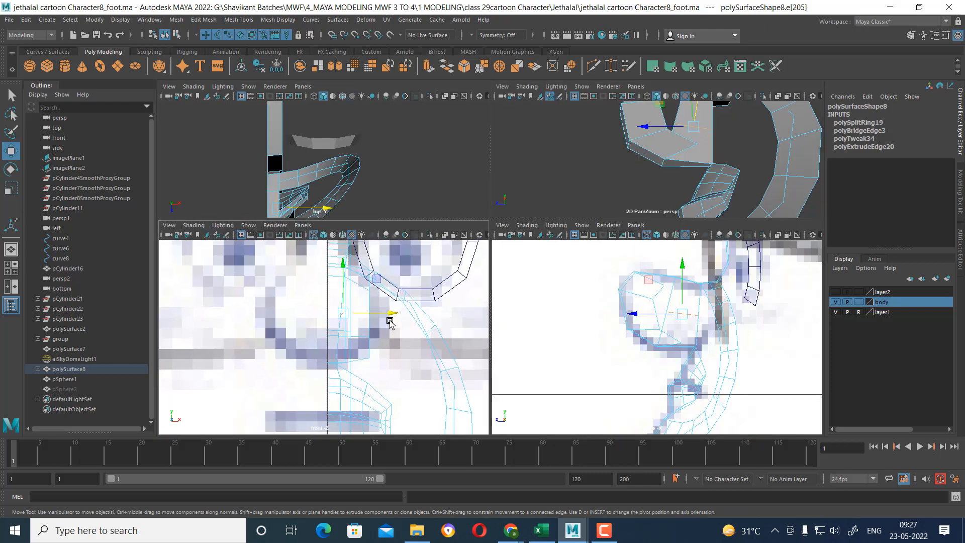
{"action": "left_click_drag", "start_coordinate": [390, 318], "coordinate": [424, 317]}
- Bevel the new edge on the nose's side strip and move the resulting middle face slightly outward in the front view
{"action": "left_click_drag", "start_coordinate": [695, 160], "coordinate": [750, 157], "text": "alt"}
{"action": "middle_click_drag", "start_coordinate": [387, 322], "coordinate": [384, 333], "text": "alt"}
{"action": "right_click_drag", "start_coordinate": [385, 333], "coordinate": [402, 324], "text": "alt"}
{"action": "left_click_drag", "start_coordinate": [686, 161], "coordinate": [702, 146], "text": "alt"}
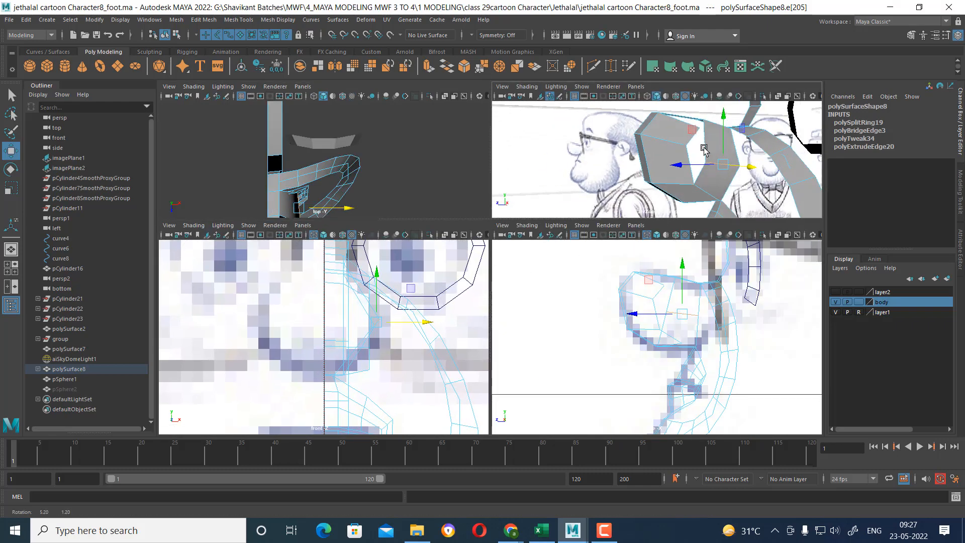
{"action": "right_click_drag", "start_coordinate": [673, 151], "coordinate": [758, 146], "text": "alt"}
{"action": "left_click", "coordinate": [757, 146]}
{"action": "middle_click_drag", "start_coordinate": [304, 328], "coordinate": [282, 330], "text": "alt"}
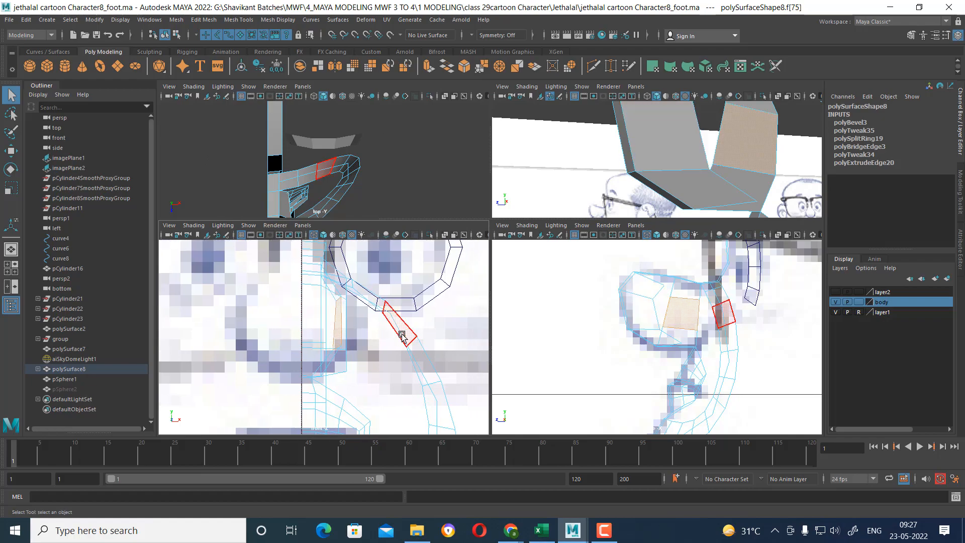
{"action": "key", "text": "w"}
{"action": "left_click_drag", "start_coordinate": [385, 322], "coordinate": [404, 320]}
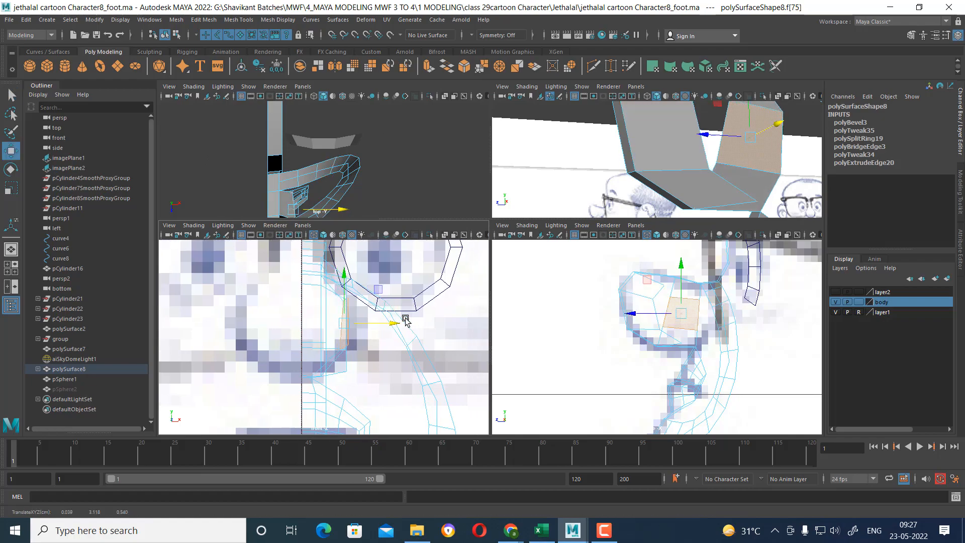
{"action": "left_click_drag", "start_coordinate": [694, 151], "coordinate": [592, 305], "text": "alt"}
{"action": "key", "text": "space"}
{"action": "left_click_drag", "start_coordinate": [569, 343], "coordinate": [571, 347]}
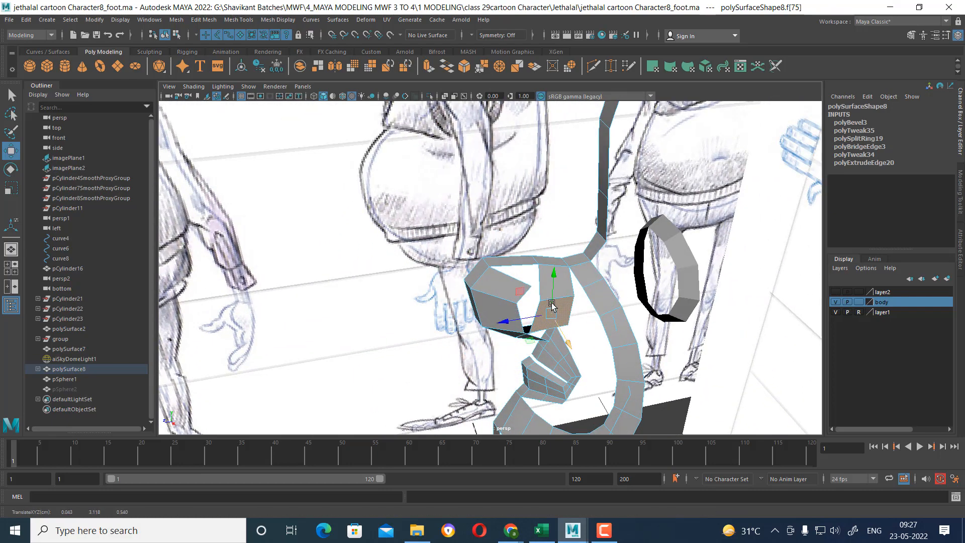
- Select the two inner vertices of the nose's front strip and move them slightly toward the nose tip
{"action": "scroll", "coordinate": [564, 328], "scroll_direction": "up", "scroll_amount": 2}
{"action": "right_click_drag", "start_coordinate": [591, 268], "coordinate": [478, 270]}
{"action": "scroll", "coordinate": [491, 277], "scroll_direction": "up", "scroll_amount": 2}
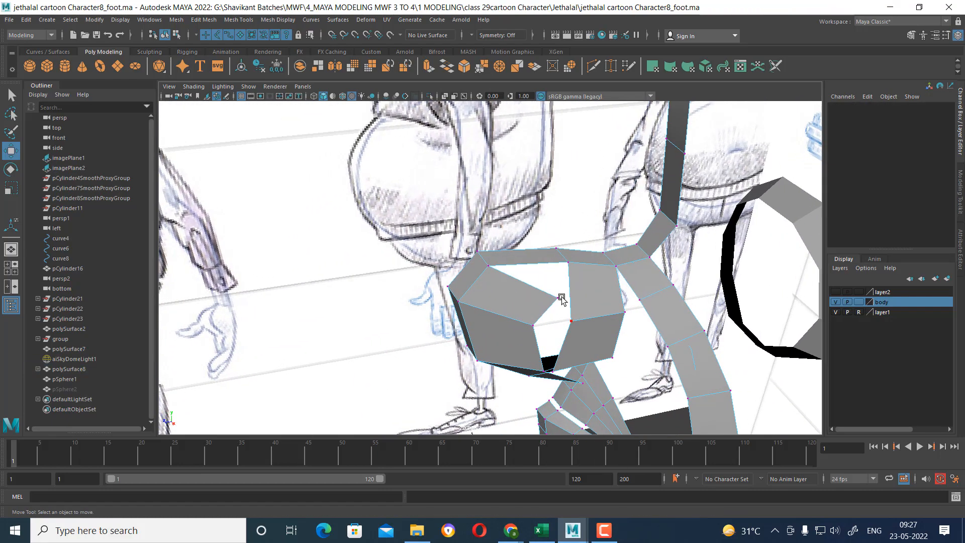
{"action": "left_click", "coordinate": [531, 325]}
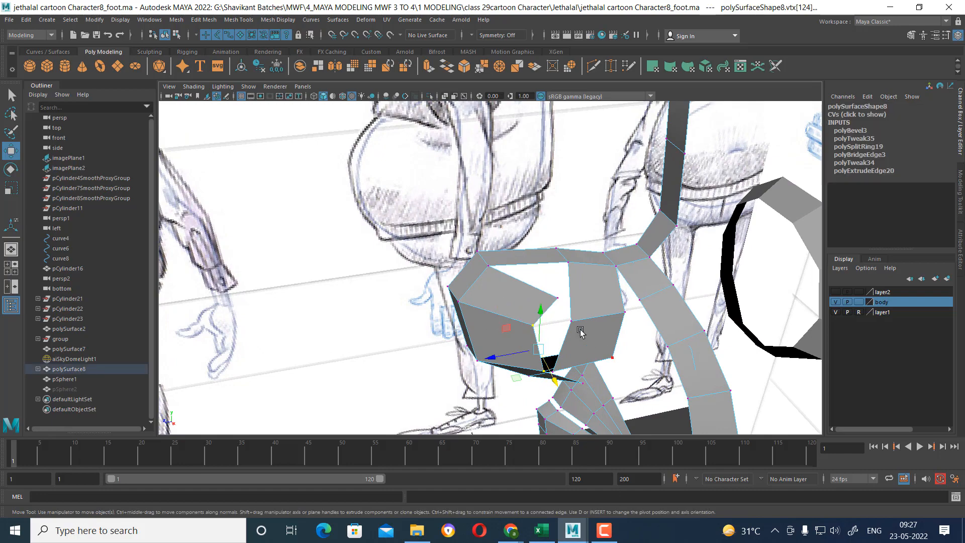
{"action": "left_click_drag", "start_coordinate": [545, 374], "coordinate": [482, 284], "text": "alt"}
{"action": "left_click_drag", "start_coordinate": [427, 296], "coordinate": [419, 296]}
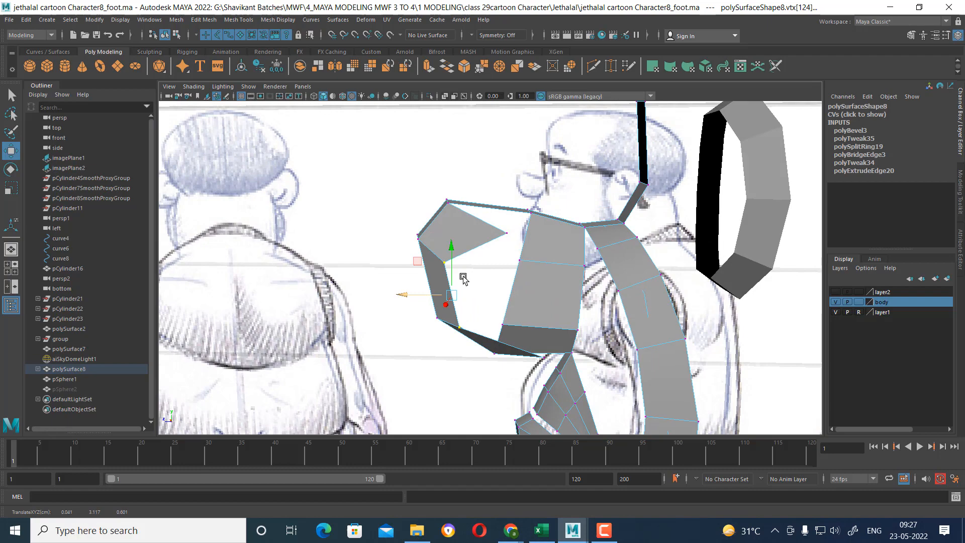
- Move the upper and lower corner vertices of the nose opening toward the nose tip and adjust the lower one separately
{"action": "left_click", "coordinate": [503, 234]}
{"action": "left_click", "coordinate": [546, 357], "text": "shift"}
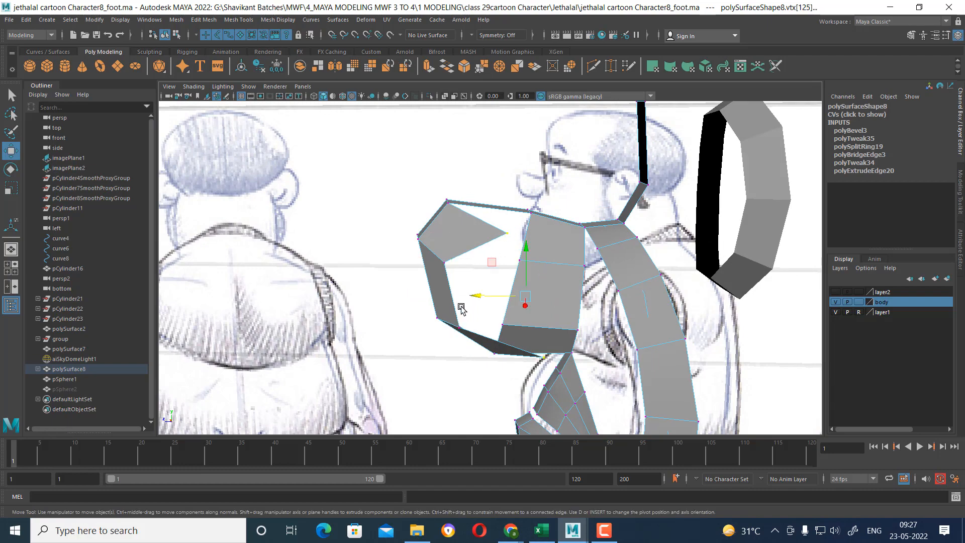
{"action": "left_click_drag", "start_coordinate": [474, 297], "coordinate": [518, 277]}
{"action": "left_click", "coordinate": [523, 275]}
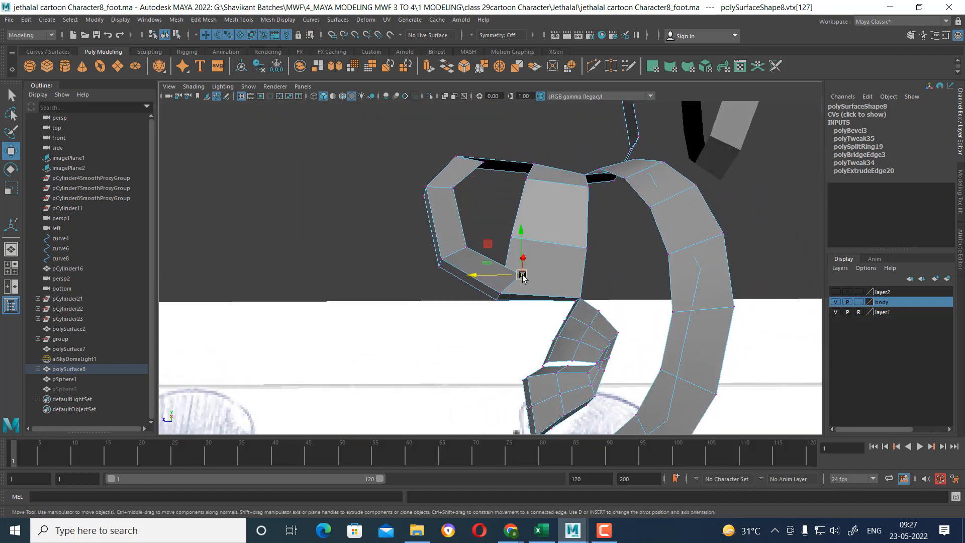
{"action": "left_click_drag", "start_coordinate": [523, 274], "coordinate": [608, 270]}
- Bridge the front strip's inner edge to the facing edge of the nose's side strip with 0 divisions
{"action": "right_click_drag", "start_coordinate": [618, 267], "coordinate": [616, 237]}
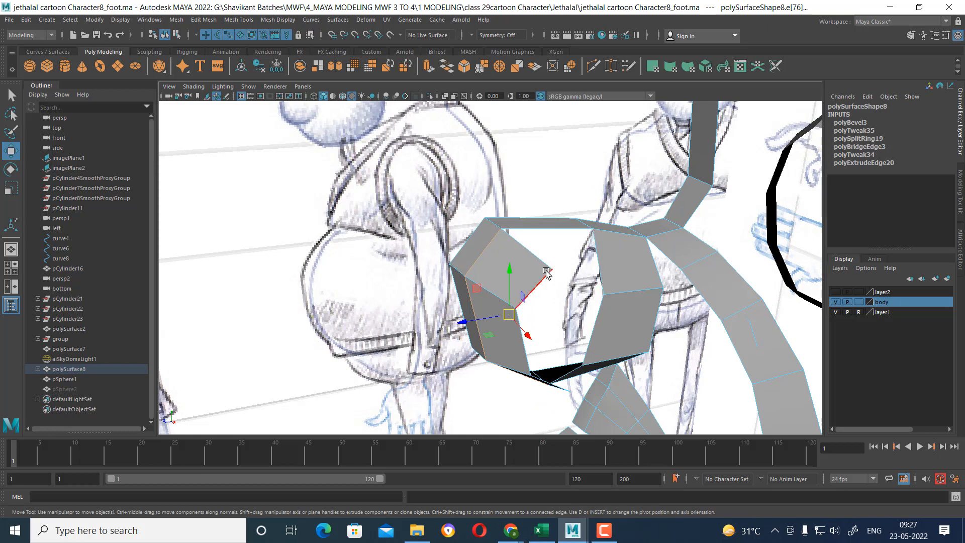
{"action": "left_click", "coordinate": [600, 317]}
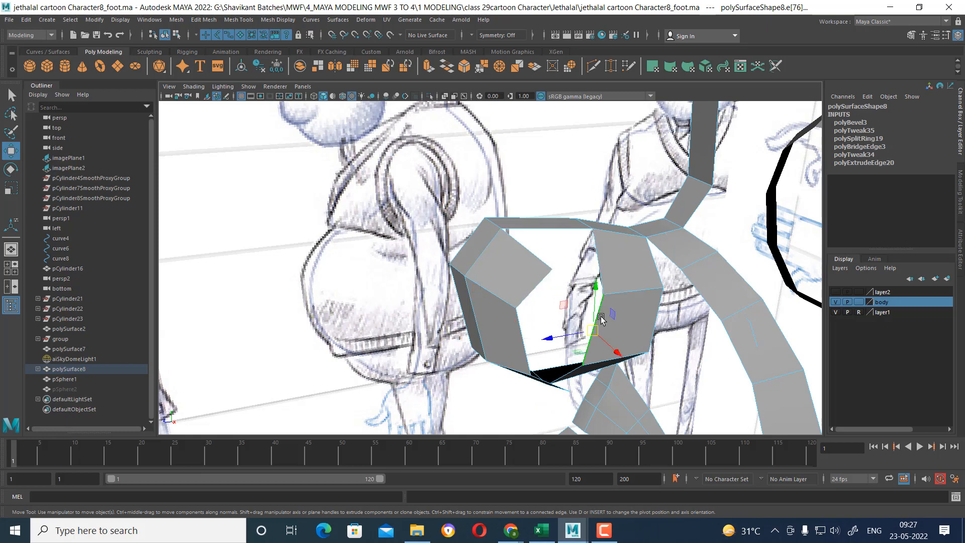
{"action": "left_click", "coordinate": [531, 353], "text": "shift"}
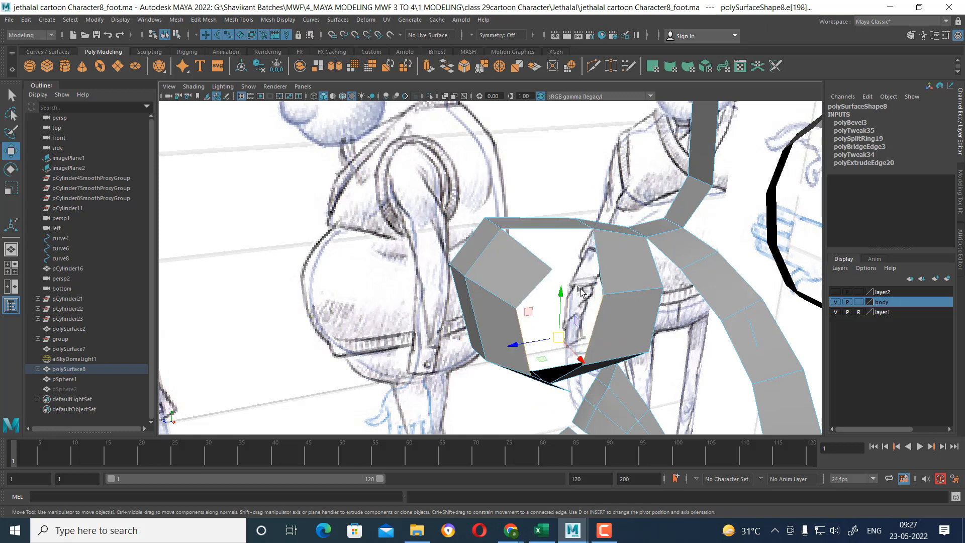
{"action": "right_click_drag", "start_coordinate": [613, 262], "coordinate": [618, 385], "text": "shift"}
{"action": "middle_click_drag", "start_coordinate": [617, 386], "coordinate": [573, 303]}
{"action": "mouse_move", "coordinate": [573, 303]}
{"action": "left_mouse_down", "text": "alt"}
{"action": "mouse_move", "coordinate": [578, 228]}
{"action": "mouse_move", "coordinate": [581, 243]}
{"action": "left_mouse_up", "text": "alt"}
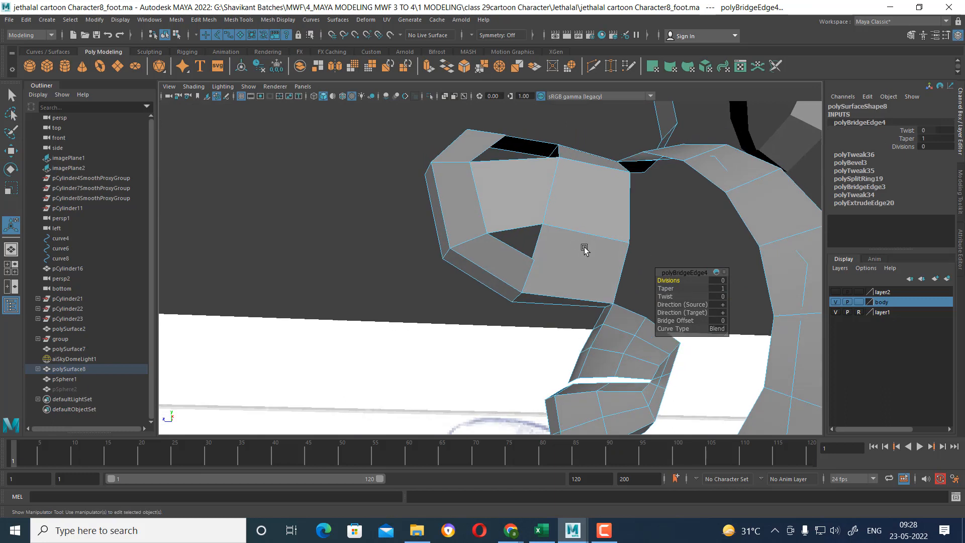
- Snap the loose lower corner vertex onto the adjacent side-strip vertex and merge the two vertices
{"action": "right_click_drag", "start_coordinate": [591, 251], "coordinate": [526, 257]}
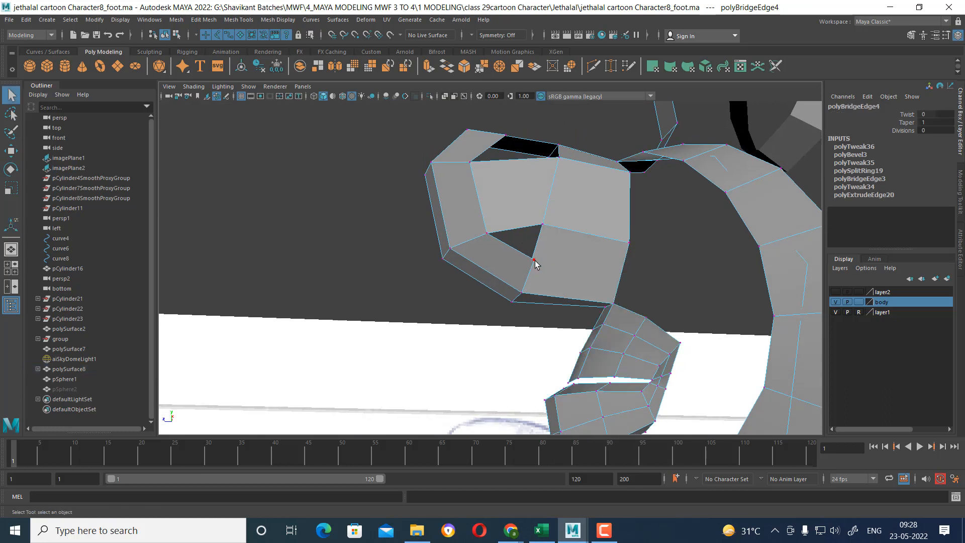
{"action": "left_click", "coordinate": [534, 261]}
{"action": "key", "text": "w"}
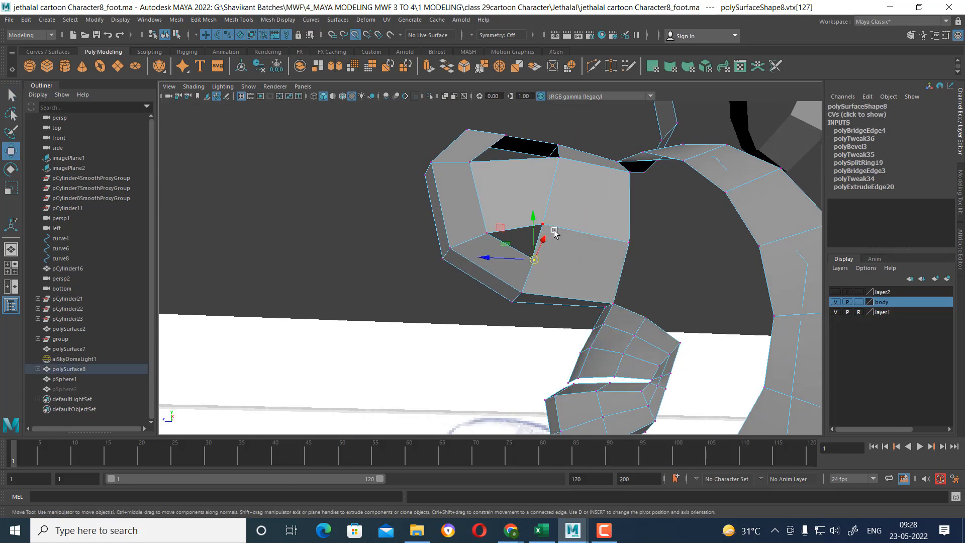
{"action": "middle_click_drag", "start_coordinate": [554, 232], "coordinate": [559, 244]}
{"action": "mouse_move", "coordinate": [566, 283]}
{"action": "left_mouse_down", "text": "alt"}
{"action": "mouse_move", "coordinate": [556, 262]}
{"action": "mouse_move", "coordinate": [538, 282]}
{"action": "mouse_move", "coordinate": [586, 264]}
{"action": "mouse_move", "coordinate": [537, 273]}
{"action": "left_mouse_up", "text": "alt"}
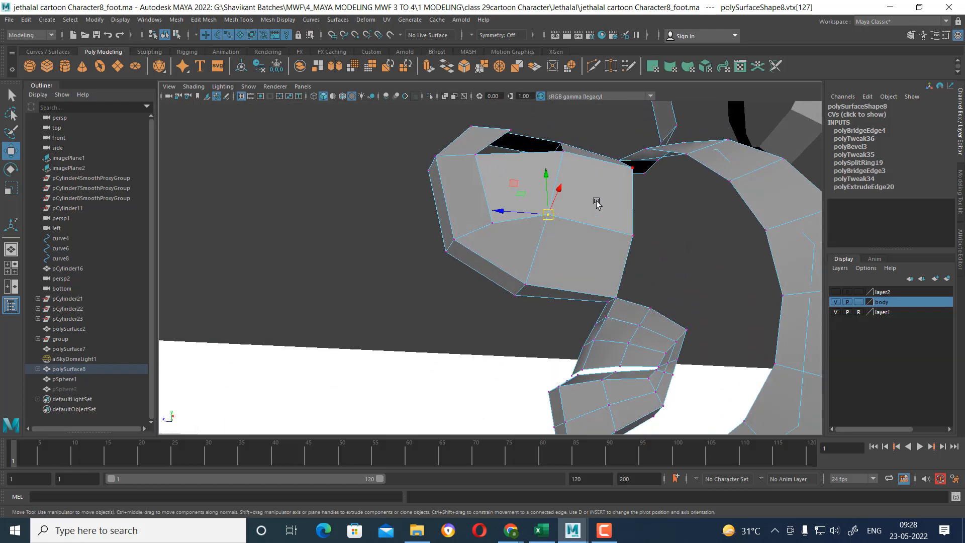
{"action": "left_click_drag", "start_coordinate": [596, 201], "coordinate": [470, 289]}
{"action": "right_click_drag", "start_coordinate": [539, 234], "coordinate": [576, 181], "text": "shift"}
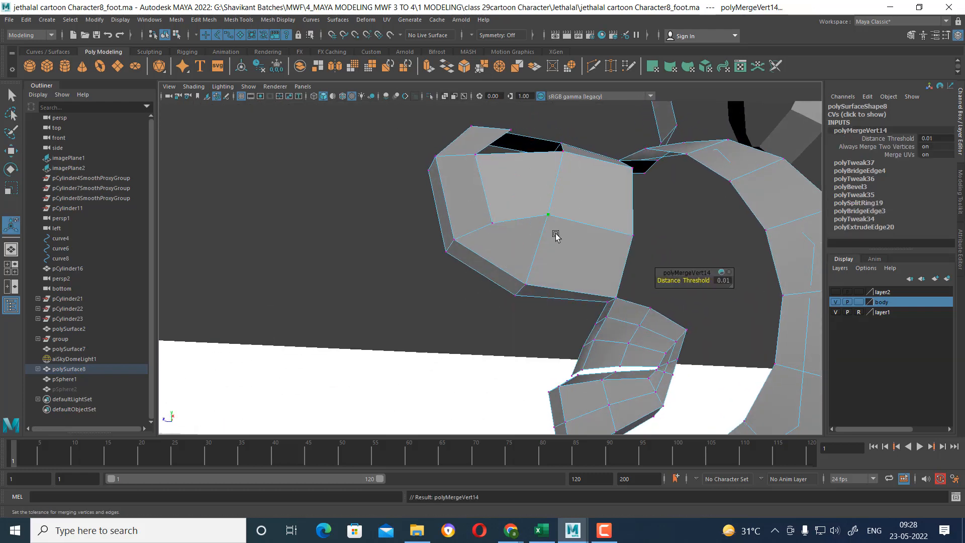
- Adjust the upper corner vertex of the nose opening and undo a further shift toward the side strip's vertex
{"action": "left_click_drag", "start_coordinate": [553, 234], "coordinate": [547, 251], "text": "alt"}
{"action": "right_click_drag", "start_coordinate": [548, 252], "coordinate": [581, 224]}
{"action": "left_click_drag", "start_coordinate": [581, 225], "coordinate": [559, 268], "text": "alt"}
{"action": "right_click_drag", "start_coordinate": [558, 237], "coordinate": [513, 246]}
{"action": "key", "text": "w"}
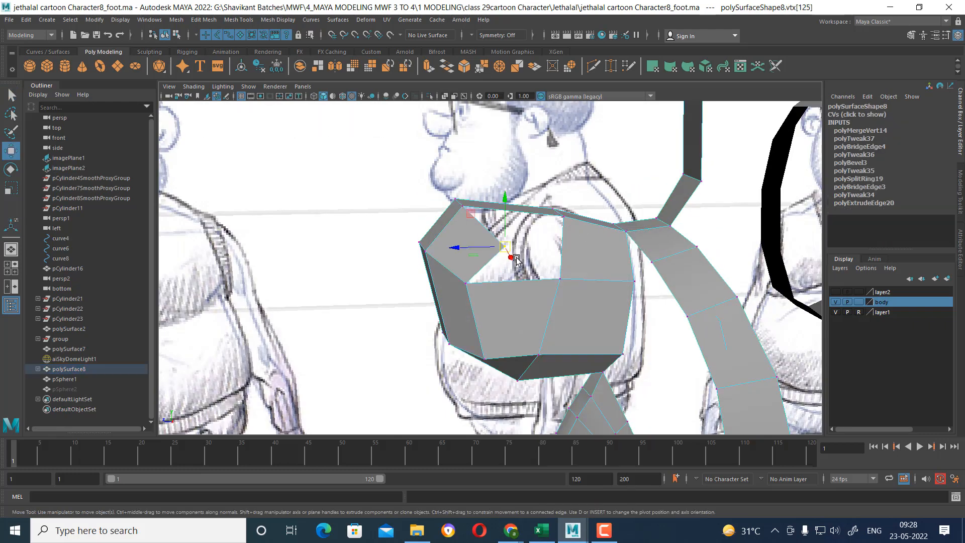
{"action": "mouse_move", "coordinate": [465, 251]}
{"action": "left_mouse_down"}
{"action": "mouse_move", "coordinate": [453, 249]}
{"action": "mouse_move", "coordinate": [560, 267]}
{"action": "mouse_move", "coordinate": [566, 236]}
{"action": "mouse_move", "coordinate": [564, 269]}
{"action": "mouse_move", "coordinate": [553, 252]}
{"action": "mouse_move", "coordinate": [560, 300]}
{"action": "mouse_move", "coordinate": [584, 290]}
{"action": "left_mouse_up"}
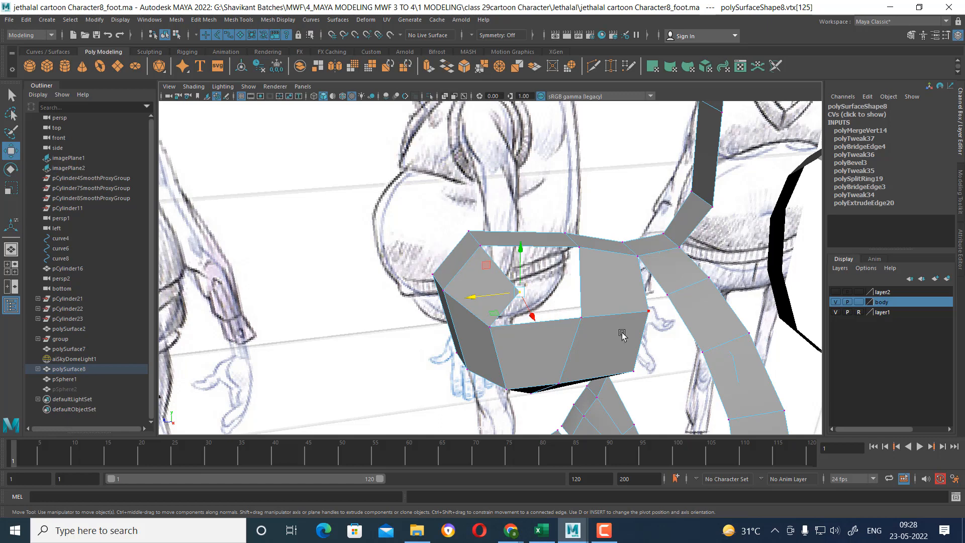
{"action": "middle_click_drag", "start_coordinate": [579, 320], "coordinate": [587, 324]}
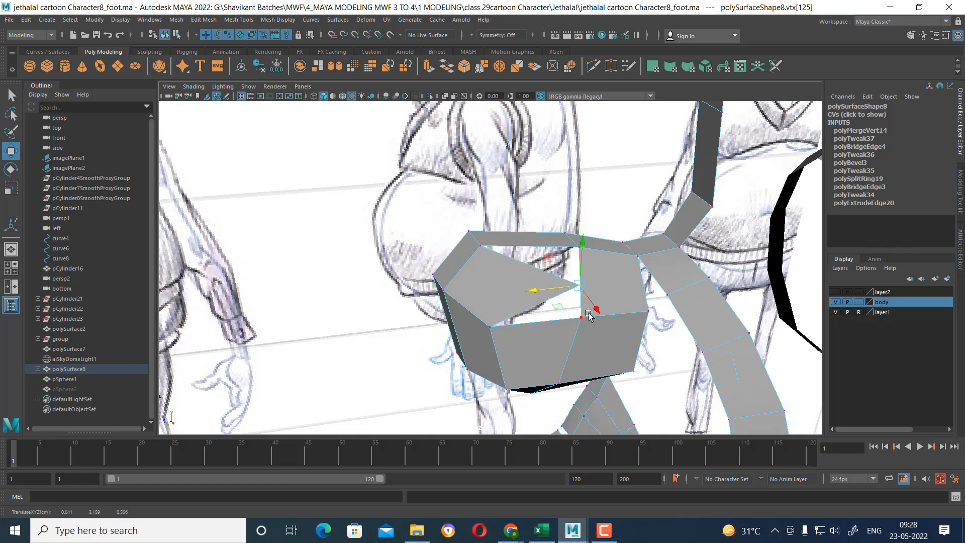
{"action": "key", "text": "ctrl+z"}
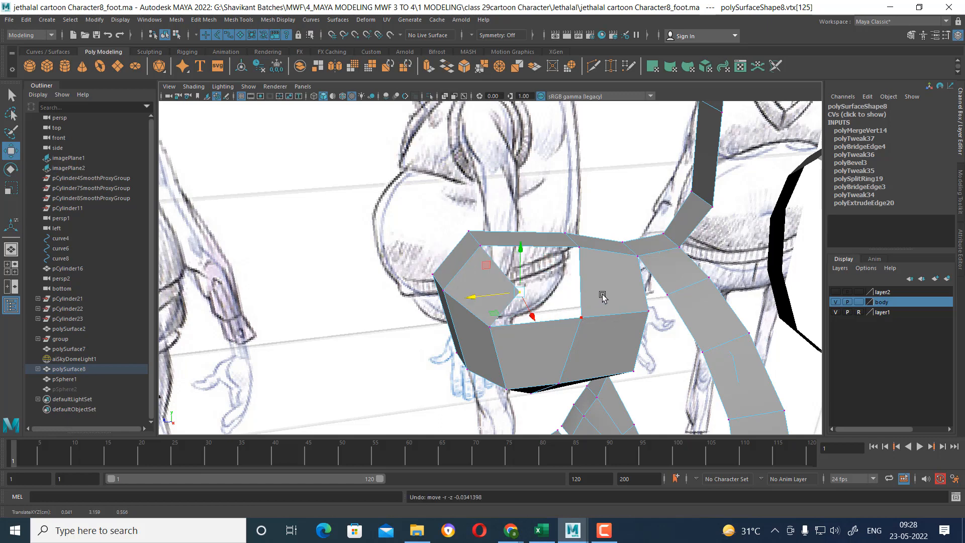
- Insert an edge loop across the upper face of the nose's side strip and reposition the new edge to round the shape
{"action": "left_click_drag", "start_coordinate": [602, 297], "coordinate": [595, 296], "text": "alt"}
{"action": "right_click_drag", "start_coordinate": [600, 273], "coordinate": [597, 240]}
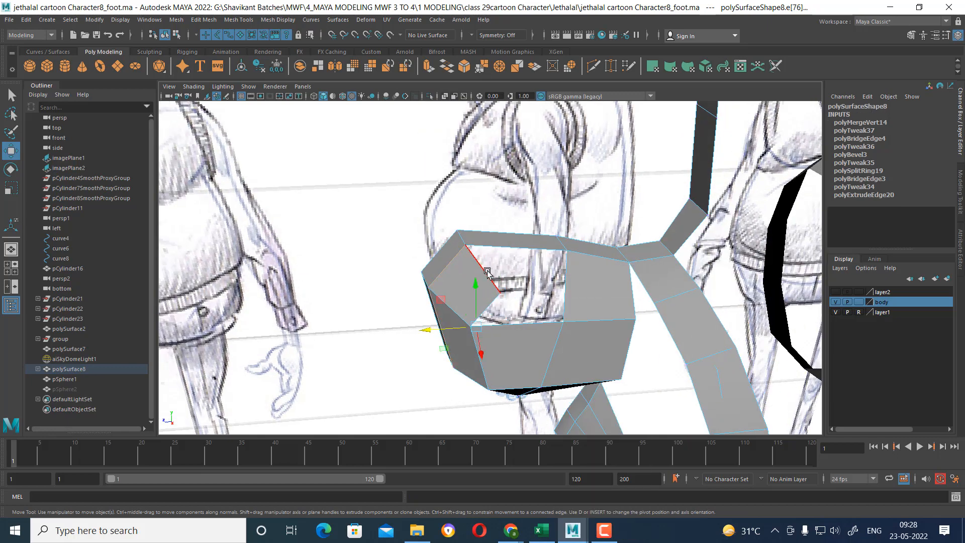
{"action": "left_click", "coordinate": [583, 306]}
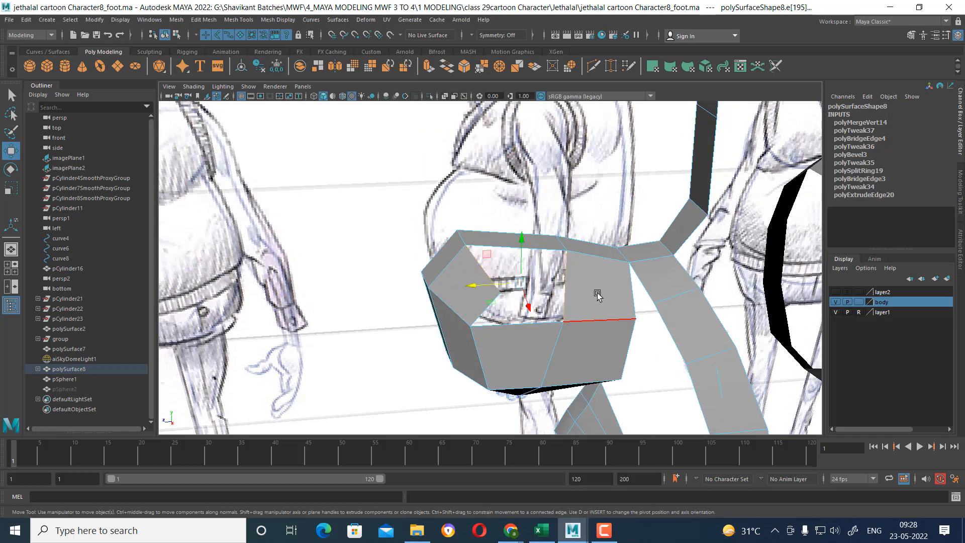
{"action": "left_click_drag", "start_coordinate": [596, 295], "coordinate": [597, 300], "text": "alt"}
{"action": "left_click", "coordinate": [576, 290]}
{"action": "right_click_drag", "start_coordinate": [626, 254], "coordinate": [634, 291], "text": "ctrl"}
{"action": "left_click_drag", "start_coordinate": [630, 324], "coordinate": [662, 281], "text": "alt"}
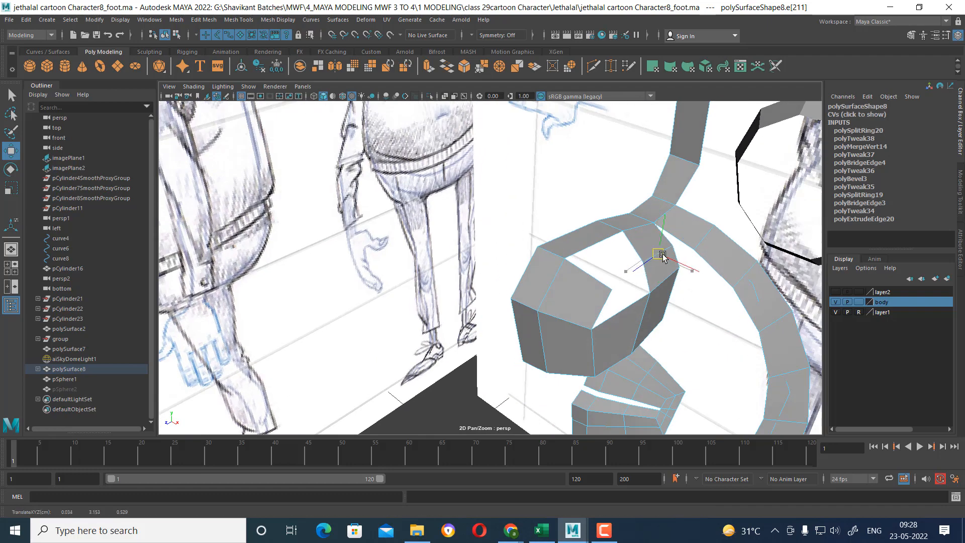
- Bridge the upper front corner face's edge to the facing upper side-strip edge, leaving no intermediate divisions
{"action": "left_click", "coordinate": [582, 274]}
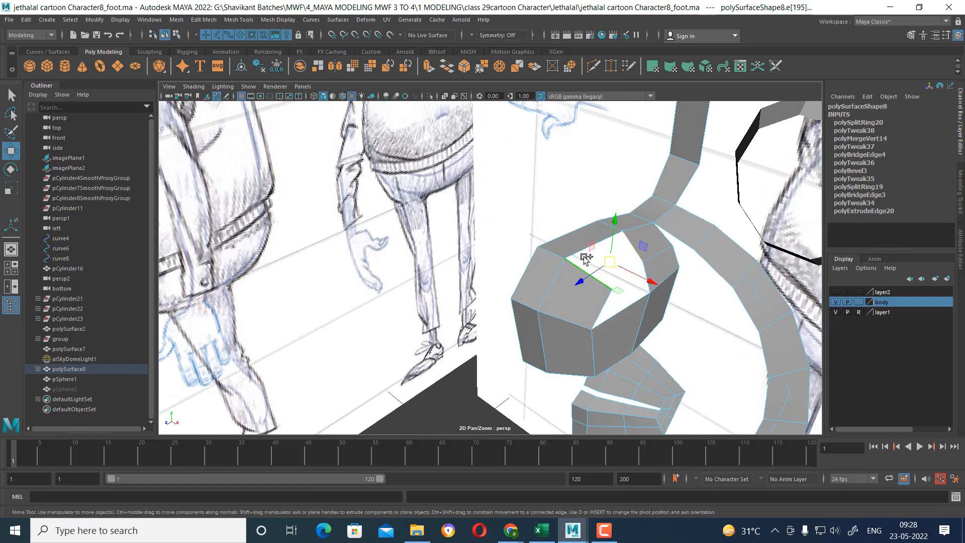
{"action": "right_click_drag", "start_coordinate": [581, 247], "coordinate": [583, 370], "text": "shift"}
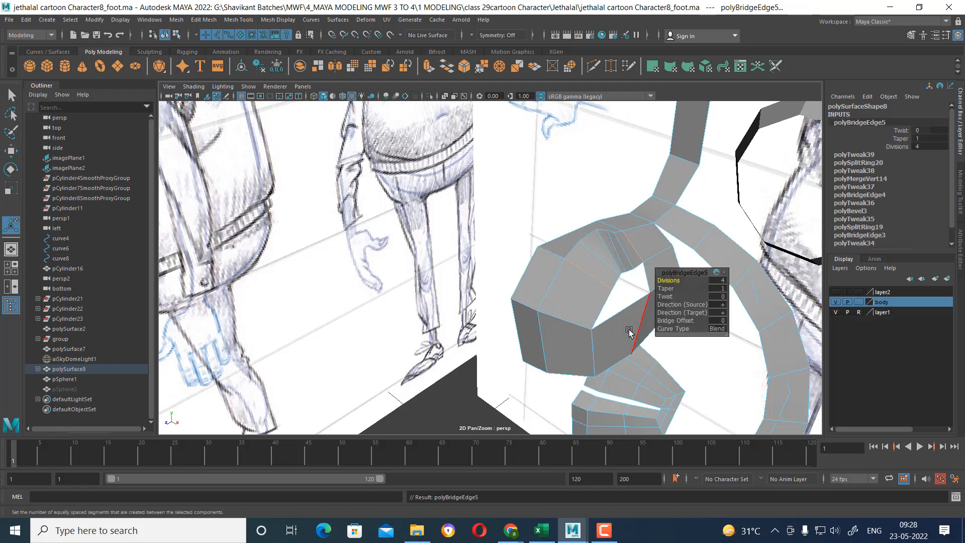
{"action": "left_click_drag", "start_coordinate": [673, 280], "coordinate": [364, 319]}
{"action": "left_click_drag", "start_coordinate": [581, 275], "coordinate": [526, 261], "text": "alt"}
- Fill the remaining hole in the side of the nose and turn on the smooth mesh preview
{"action": "left_click", "coordinate": [525, 265]}
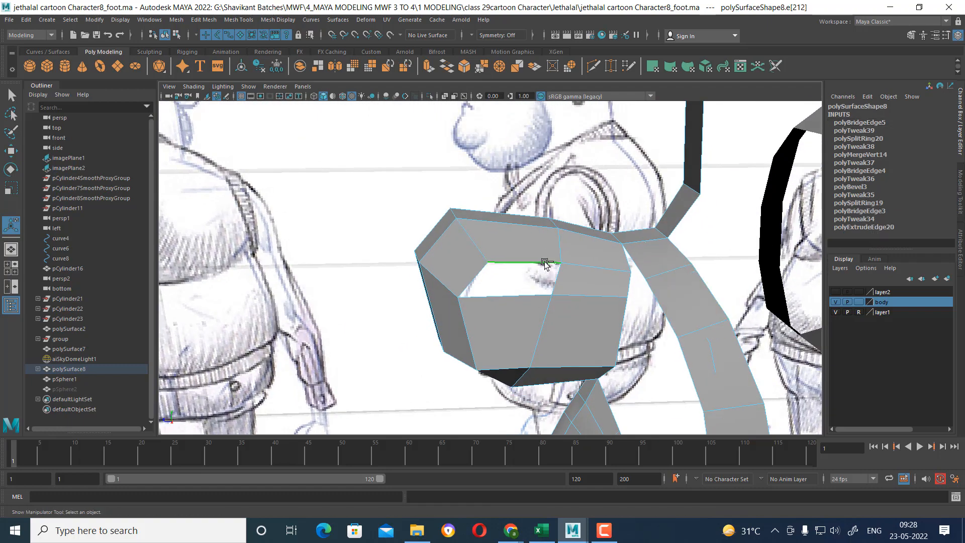
{"action": "right_click_drag", "start_coordinate": [547, 248], "coordinate": [552, 380], "text": "shift"}
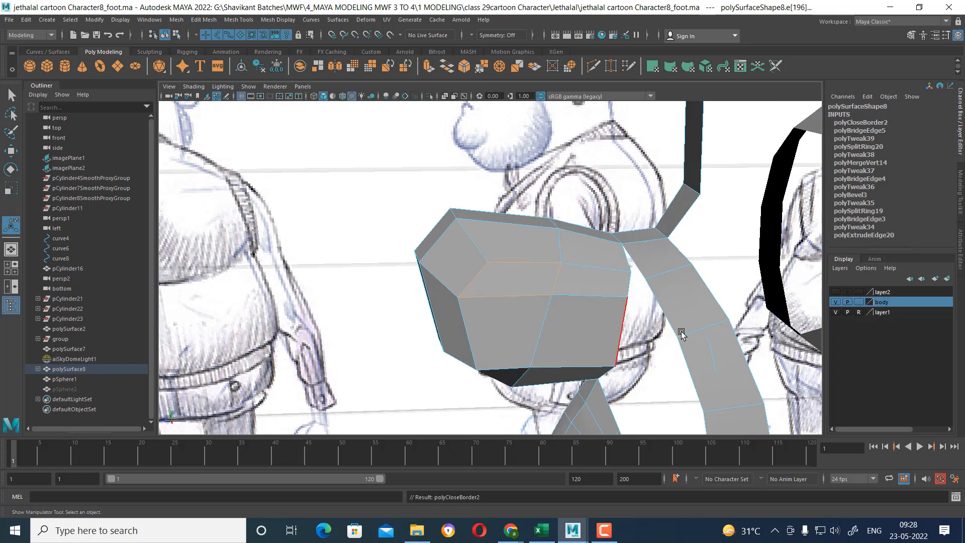
{"action": "left_click_drag", "start_coordinate": [630, 319], "coordinate": [685, 333], "text": "alt"}
{"action": "key", "text": "3"}
- Compare the smoothed nose with the front reference drawing in the four-view layout
{"action": "key", "text": "space"}
{"action": "middle_click_drag", "start_coordinate": [364, 361], "coordinate": [400, 361], "text": "alt"}
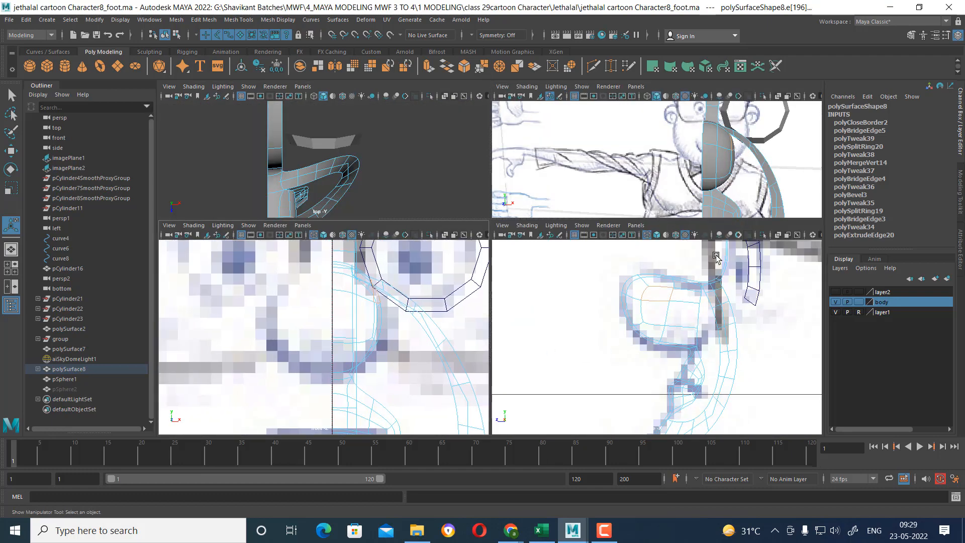
{"action": "middle_click_drag", "start_coordinate": [726, 199], "coordinate": [741, 179], "text": "alt"}
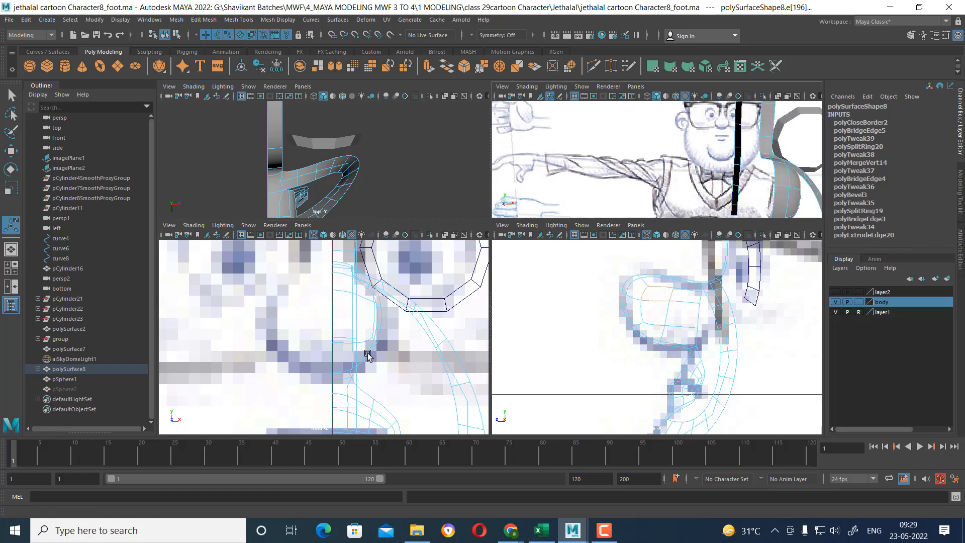
{"action": "middle_click_drag", "start_coordinate": [367, 356], "coordinate": [368, 384], "text": "alt"}
{"action": "scroll", "coordinate": [371, 367], "scroll_direction": "down", "scroll_amount": 10}
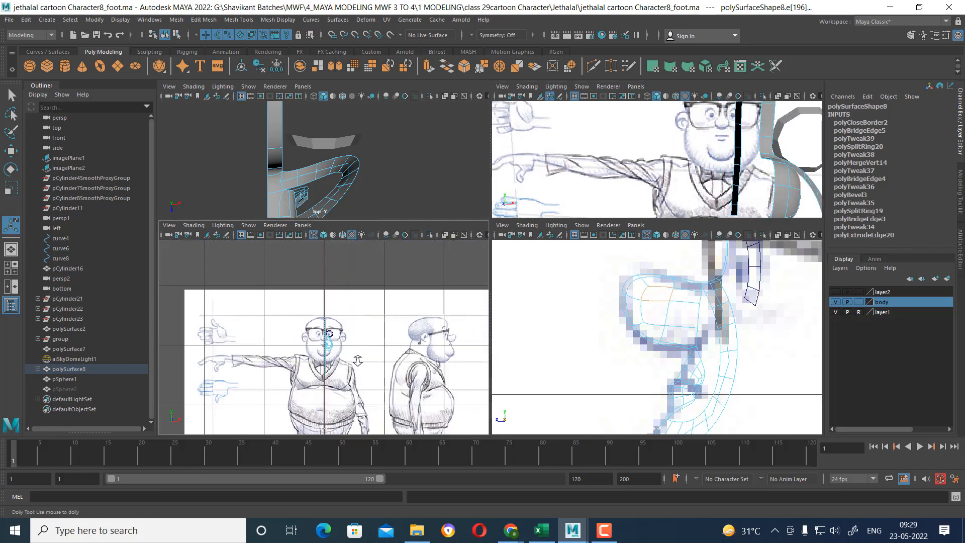
{"action": "scroll", "coordinate": [405, 386], "scroll_direction": "up", "scroll_amount": 4}
- Open the jethlal_cloth reference from File Explorer in ACDSee Quick View over Maya and zoom in on the front-view face
{"action": "left_click", "coordinate": [416, 530]}
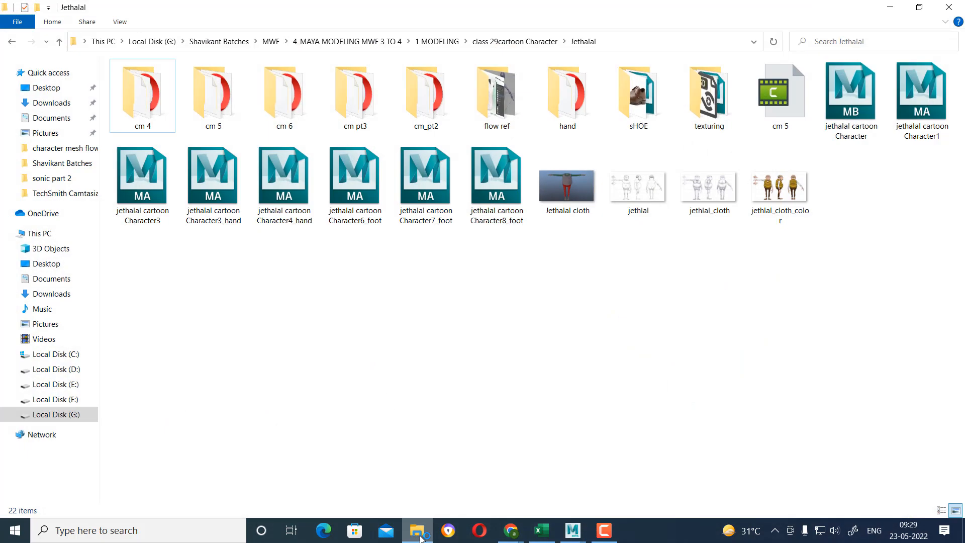
{"action": "right_click", "coordinate": [698, 186]}
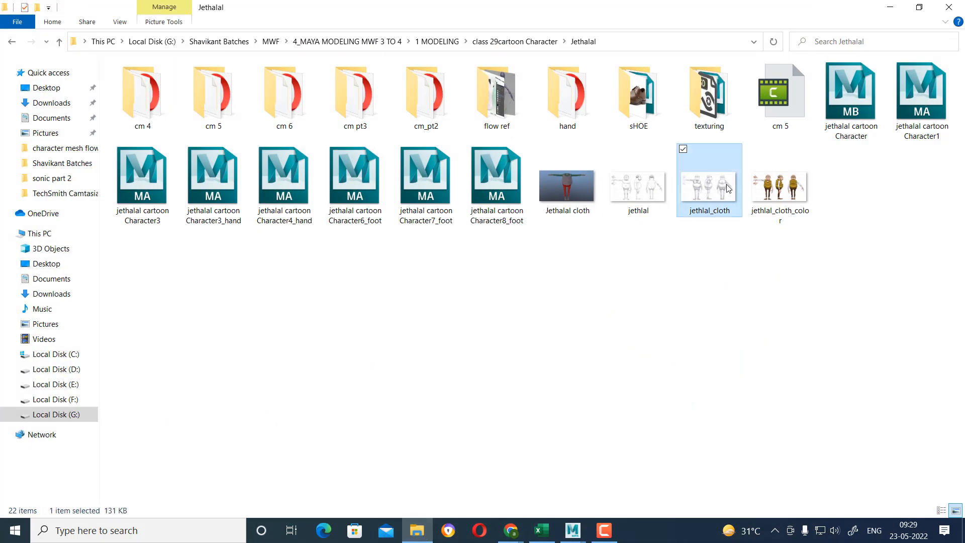
{"action": "left_click", "coordinate": [673, 232]}
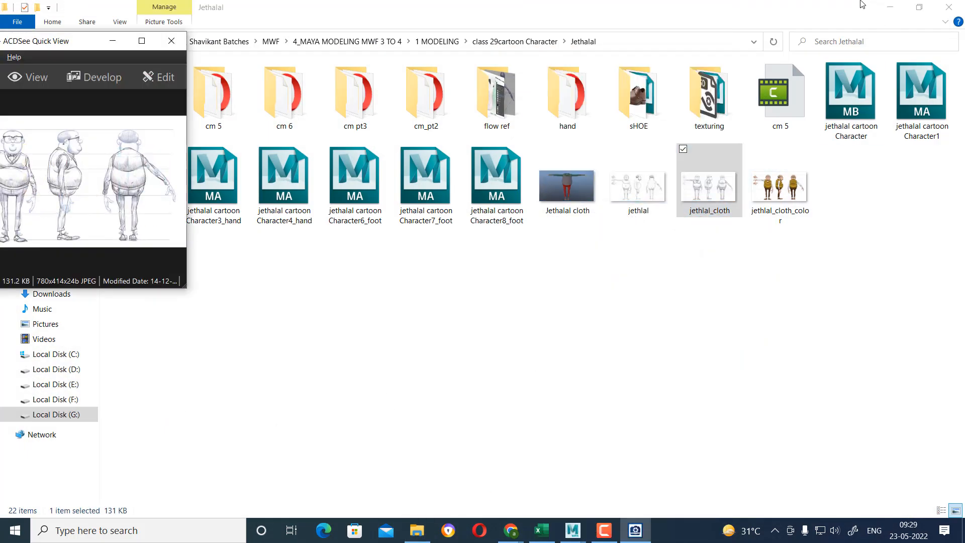
{"action": "key", "text": "alt+Tab"}
{"action": "left_click", "coordinate": [152, 188]}
{"action": "scroll", "coordinate": [53, 238], "scroll_direction": "up", "scroll_amount": 5}
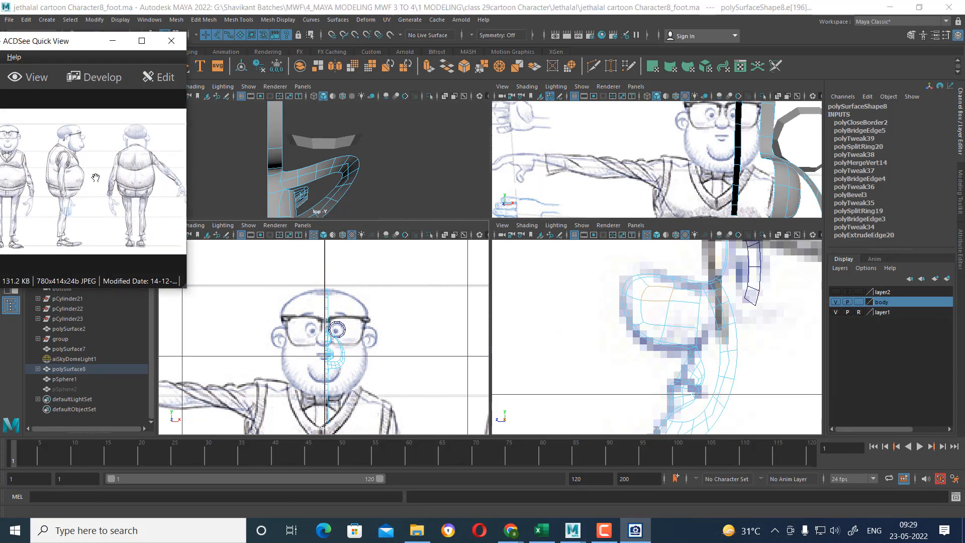
{"action": "scroll", "coordinate": [111, 197], "scroll_direction": "up", "scroll_amount": 2}
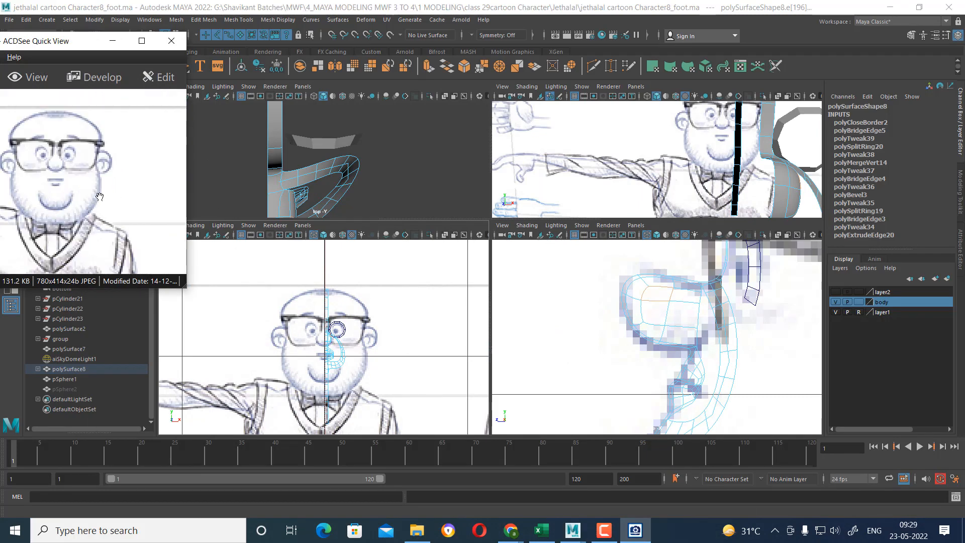
{"action": "right_click_drag", "start_coordinate": [302, 349], "coordinate": [380, 398], "text": "alt"}
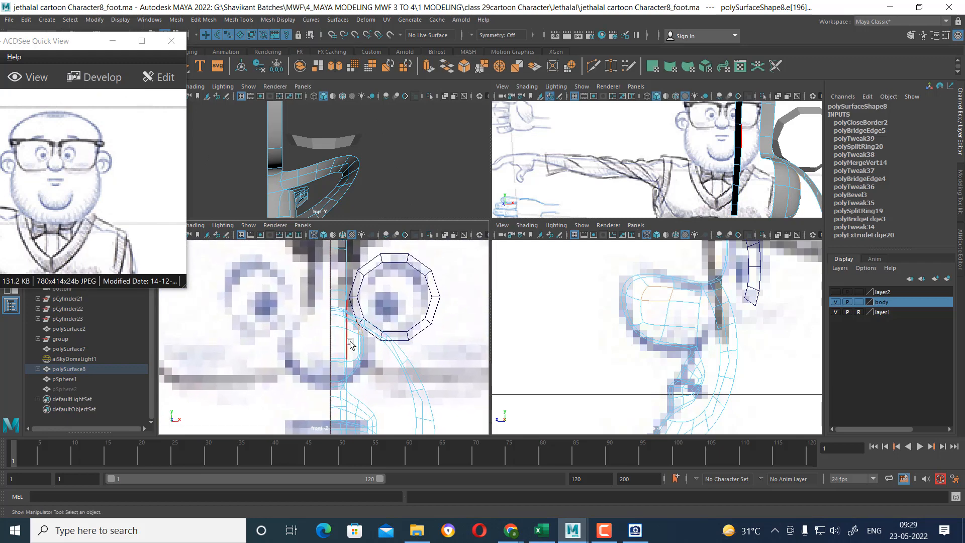
- Select the nose's lower side vertices and adjust their sideways position with soft selection, then return to object mode
{"action": "right_click_drag", "start_coordinate": [350, 337], "coordinate": [303, 256]}
{"action": "right_click_drag", "start_coordinate": [350, 314], "coordinate": [378, 374], "text": "alt"}
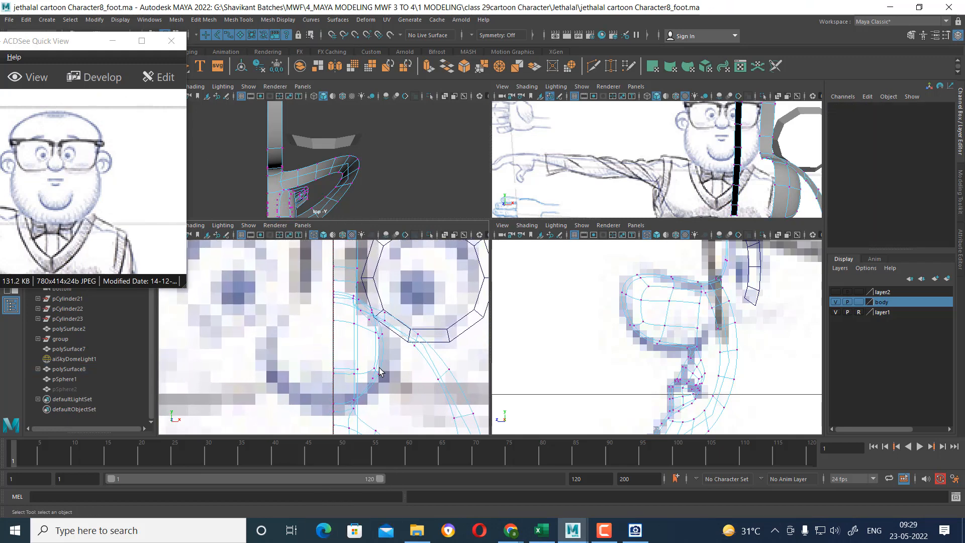
{"action": "left_click_drag", "start_coordinate": [368, 390], "coordinate": [380, 392]}
{"action": "key", "text": "w"}
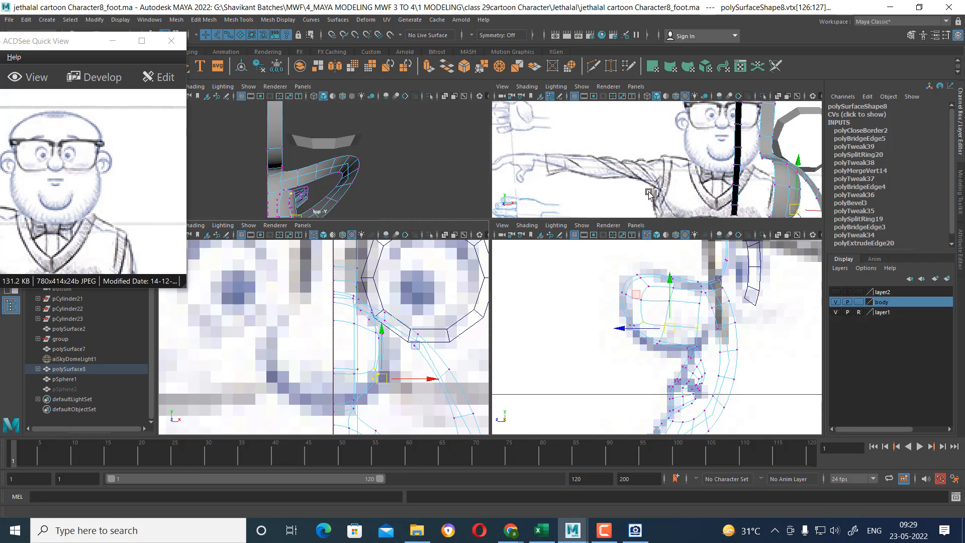
{"action": "left_click_drag", "start_coordinate": [675, 153], "coordinate": [678, 190], "text": "alt"}
{"action": "scroll", "coordinate": [678, 190], "scroll_direction": "up", "scroll_amount": 2}
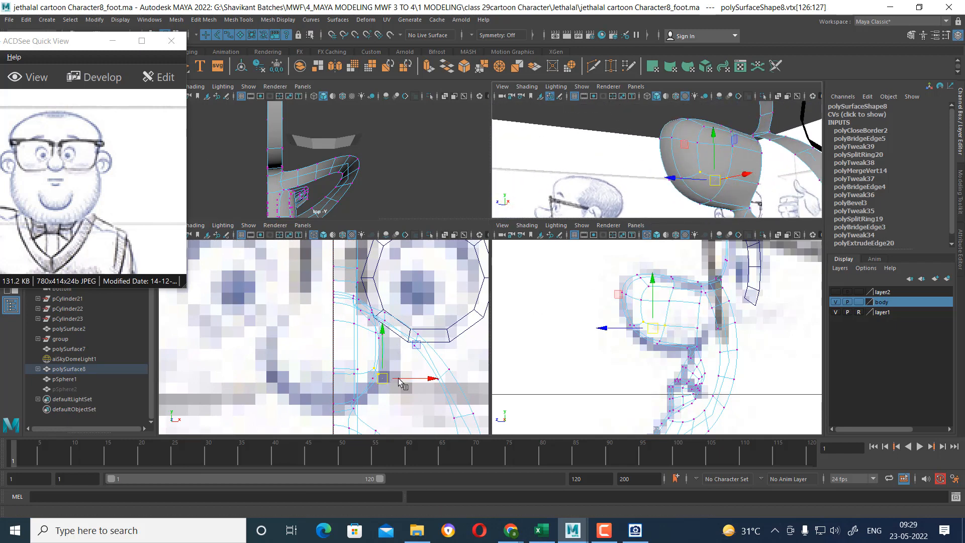
{"action": "key", "text": "b"}
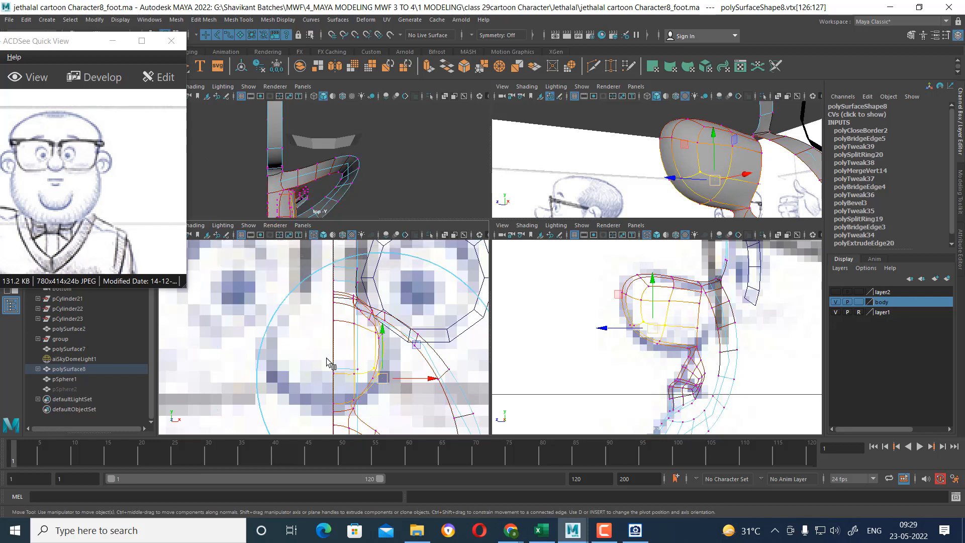
{"action": "left_click_drag", "start_coordinate": [397, 379], "coordinate": [385, 380]}
{"action": "left_click_drag", "start_coordinate": [689, 201], "coordinate": [719, 182], "text": "alt"}
{"action": "right_click_drag", "start_coordinate": [718, 179], "coordinate": [688, 186]}
{"action": "left_click", "coordinate": [683, 211]}
{"action": "scroll", "coordinate": [379, 338], "scroll_direction": "down", "scroll_amount": 8}
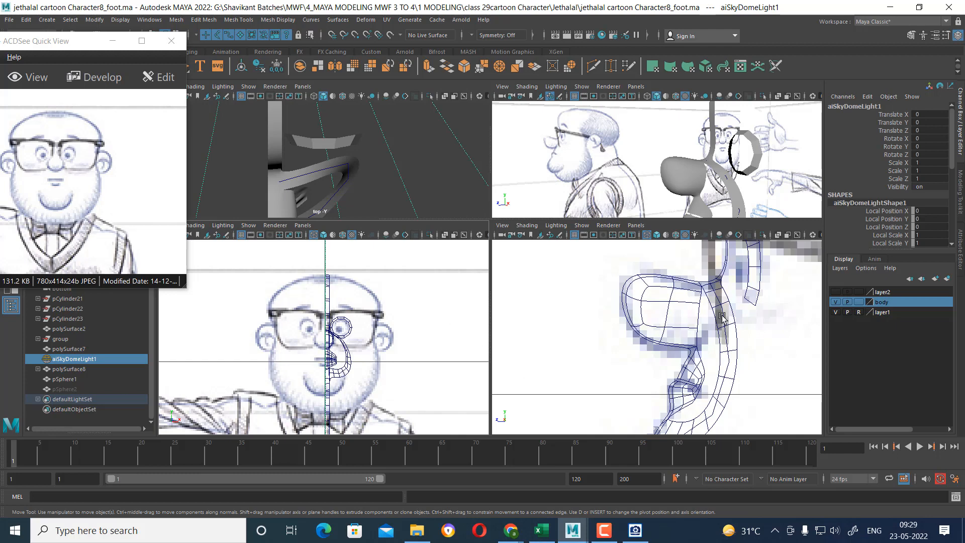
- Inspect the eye ring in an enlarged perspective view, selecting its edge loop to check the shape and position
{"action": "right_click_drag", "start_coordinate": [722, 317], "coordinate": [748, 263], "text": "alt"}
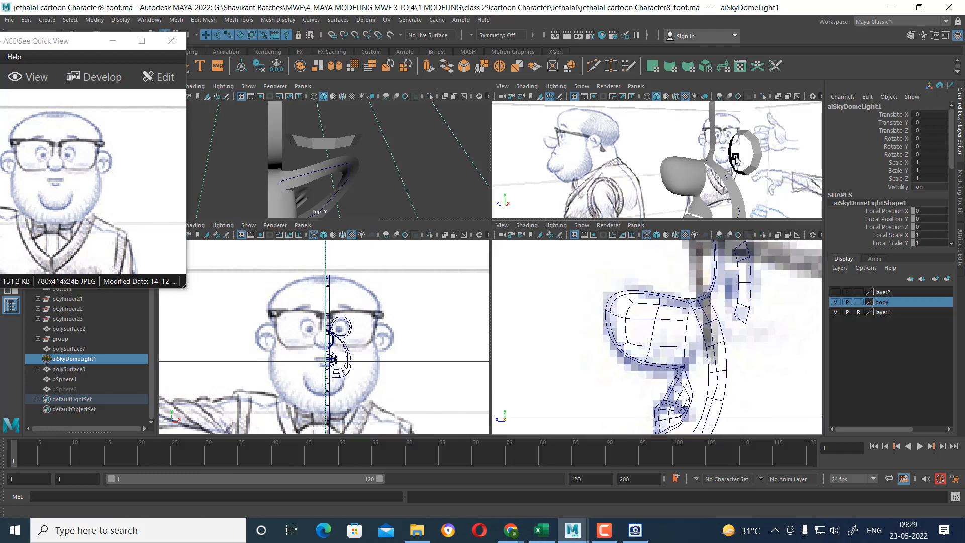
{"action": "left_click_drag", "start_coordinate": [740, 158], "coordinate": [738, 176], "text": "alt"}
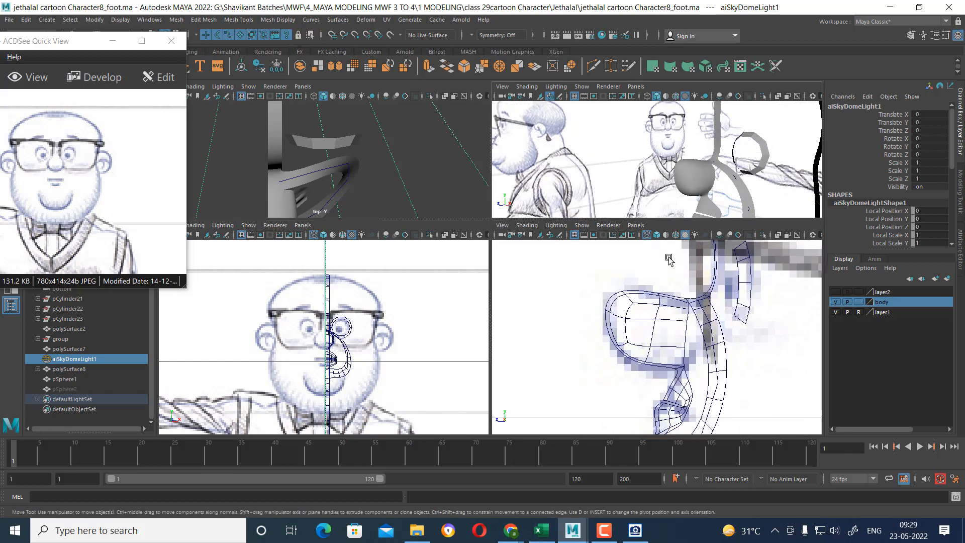
{"action": "middle_click_drag", "start_coordinate": [724, 298], "coordinate": [698, 359], "text": "alt"}
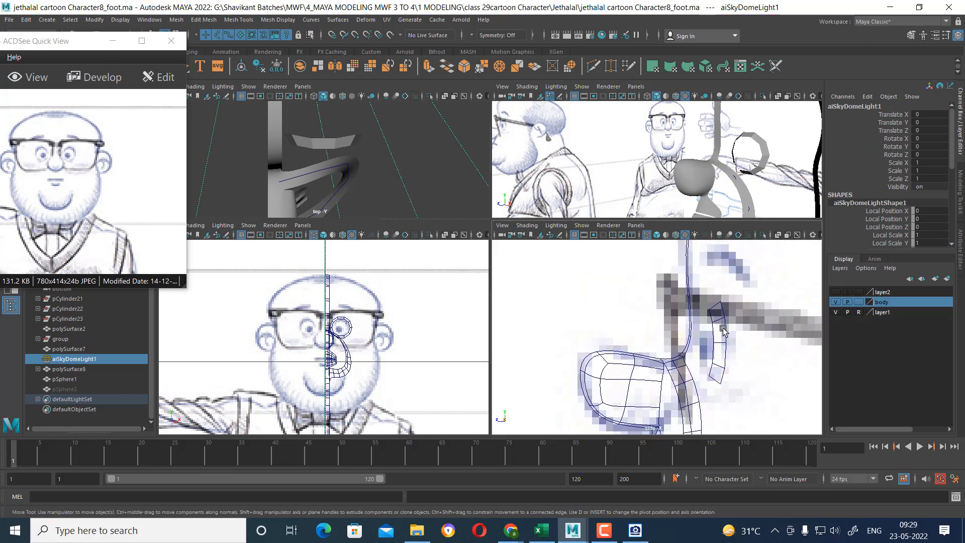
{"action": "left_click", "coordinate": [722, 330]}
{"action": "left_click", "coordinate": [766, 166]}
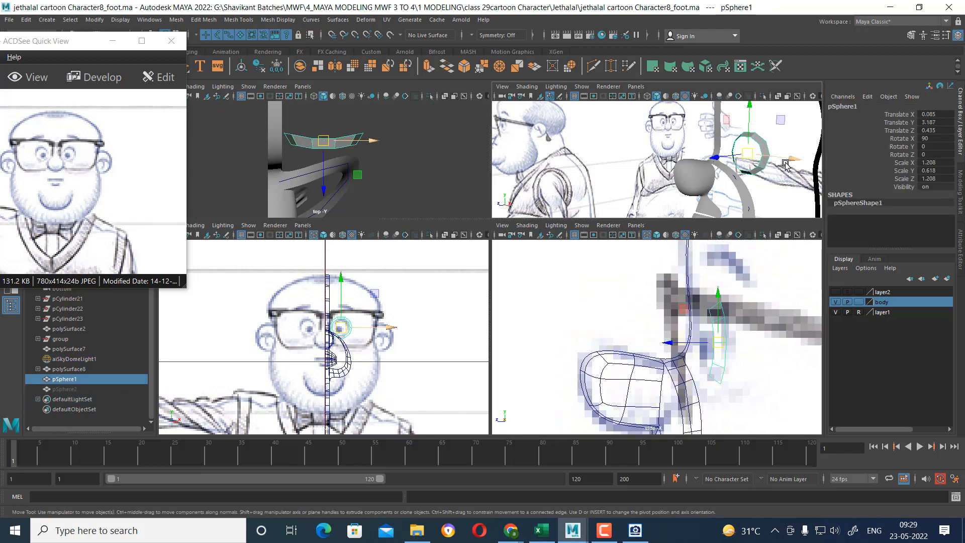
{"action": "key", "text": "space"}
{"action": "mouse_move", "coordinate": [779, 163]}
{"action": "left_mouse_down", "text": "alt"}
{"action": "mouse_move", "coordinate": [648, 276]}
{"action": "mouse_move", "coordinate": [711, 232]}
{"action": "left_mouse_up", "text": "alt"}
{"action": "left_click", "coordinate": [711, 232]}
{"action": "double_click", "coordinate": [690, 242]}
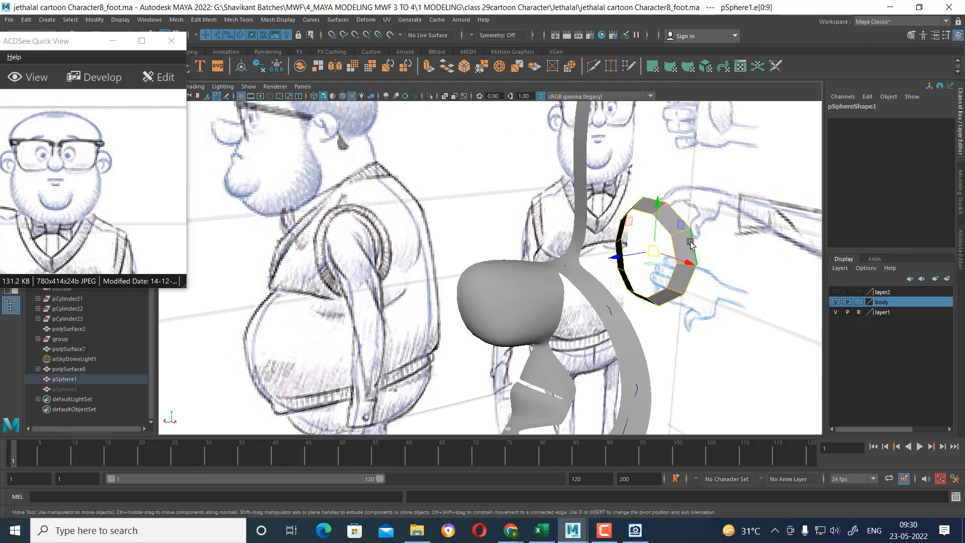
{"action": "mouse_move", "coordinate": [625, 264]}
{"action": "left_mouse_down", "text": "alt"}
{"action": "mouse_move", "coordinate": [610, 271]}
{"action": "mouse_move", "coordinate": [719, 251]}
{"action": "mouse_move", "coordinate": [688, 222]}
{"action": "left_mouse_up", "text": "alt"}
{"action": "right_click_drag", "start_coordinate": [682, 213], "coordinate": [726, 197]}
- Combine the face mesh and the eye ring into one mesh and show it without smoothing
{"action": "left_click", "coordinate": [605, 203]}
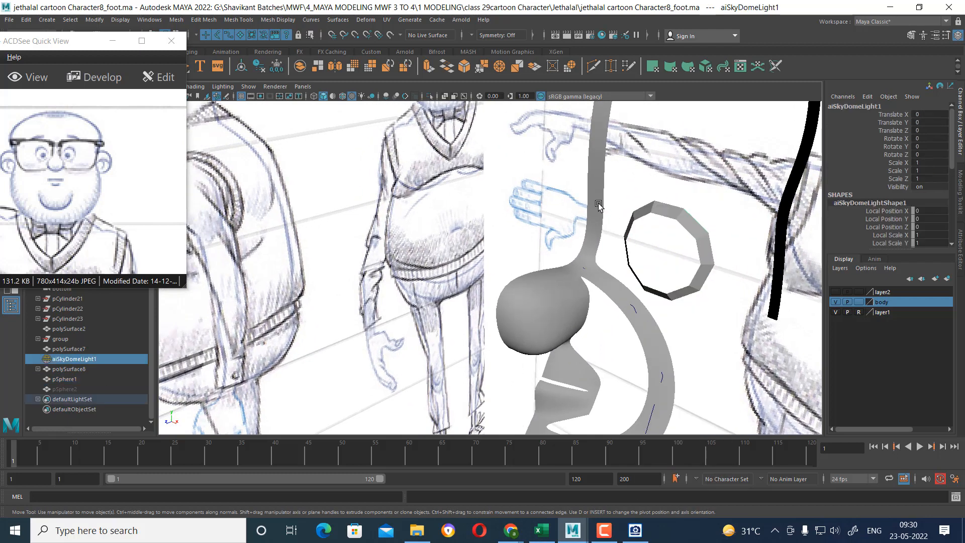
{"action": "left_click", "coordinate": [598, 205]}
{"action": "left_click", "coordinate": [676, 218], "text": "shift"}
{"action": "right_click_drag", "start_coordinate": [663, 194], "coordinate": [637, 407], "text": "shift"}
{"action": "key", "text": "1"}
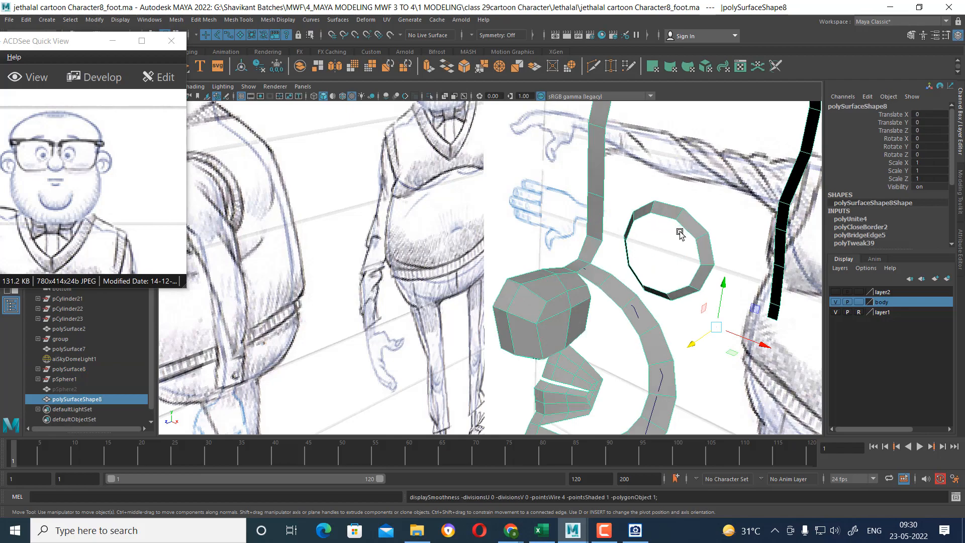
- Bridge the nose-bridge strip's side edges to the facing eye ring edges with 0 divisions
{"action": "mouse_move", "coordinate": [694, 248]}
{"action": "left_mouse_down", "text": "alt"}
{"action": "mouse_move", "coordinate": [716, 241]}
{"action": "mouse_move", "coordinate": [680, 244]}
{"action": "left_mouse_up", "text": "alt"}
{"action": "right_click_drag", "start_coordinate": [680, 245], "coordinate": [696, 235], "text": "alt"}
{"action": "right_click_drag", "start_coordinate": [690, 182], "coordinate": [689, 148]}
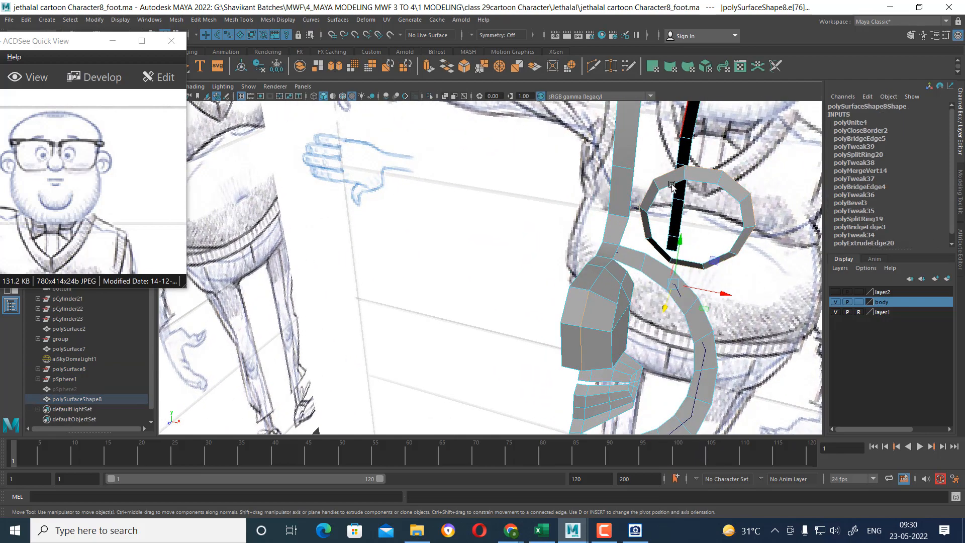
{"action": "left_click_drag", "start_coordinate": [703, 201], "coordinate": [670, 204], "text": "alt"}
{"action": "right_click_drag", "start_coordinate": [671, 204], "coordinate": [692, 210], "text": "alt"}
{"action": "left_click", "coordinate": [713, 190]}
{"action": "left_click_drag", "start_coordinate": [714, 190], "coordinate": [672, 201], "text": "alt"}
{"action": "scroll", "coordinate": [670, 229], "scroll_direction": "up", "scroll_amount": 2}
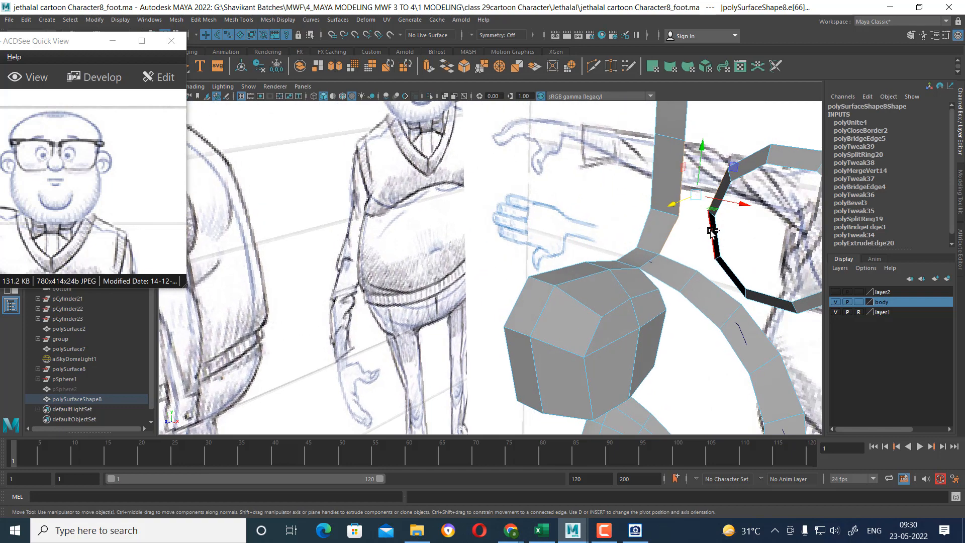
{"action": "right_click_drag", "start_coordinate": [734, 157], "coordinate": [679, 224], "text": "shift"}
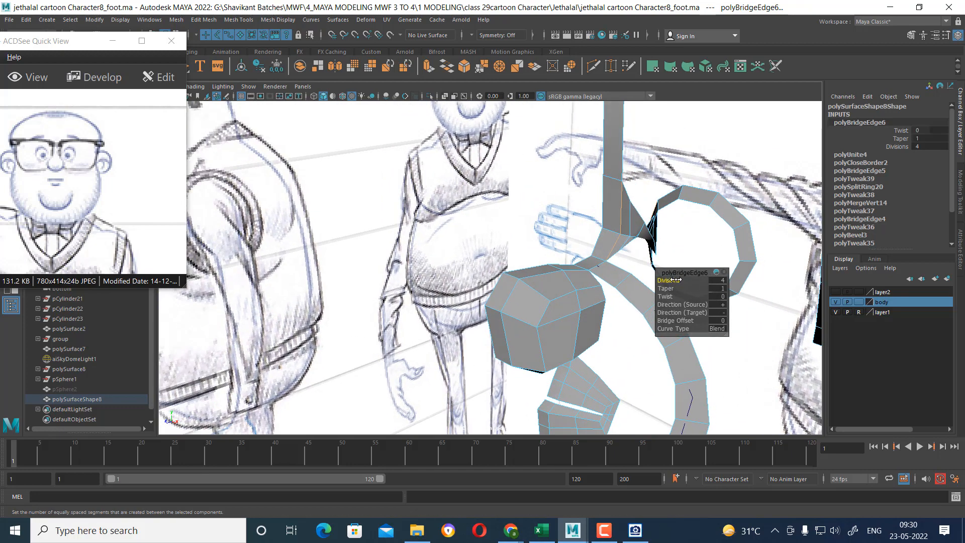
{"action": "left_click_drag", "start_coordinate": [677, 280], "coordinate": [659, 281]}
- Move the two eye ring edges beside the nose bridge in depth and check the mesh in smooth preview
{"action": "mouse_move", "coordinate": [615, 245]}
{"action": "left_mouse_down", "text": "alt"}
{"action": "mouse_move", "coordinate": [604, 198]}
{"action": "mouse_move", "coordinate": [527, 198]}
{"action": "mouse_move", "coordinate": [623, 221]}
{"action": "mouse_move", "coordinate": [592, 246]}
{"action": "left_mouse_up", "text": "alt"}
{"action": "right_click_drag", "start_coordinate": [593, 245], "coordinate": [622, 258], "text": "alt"}
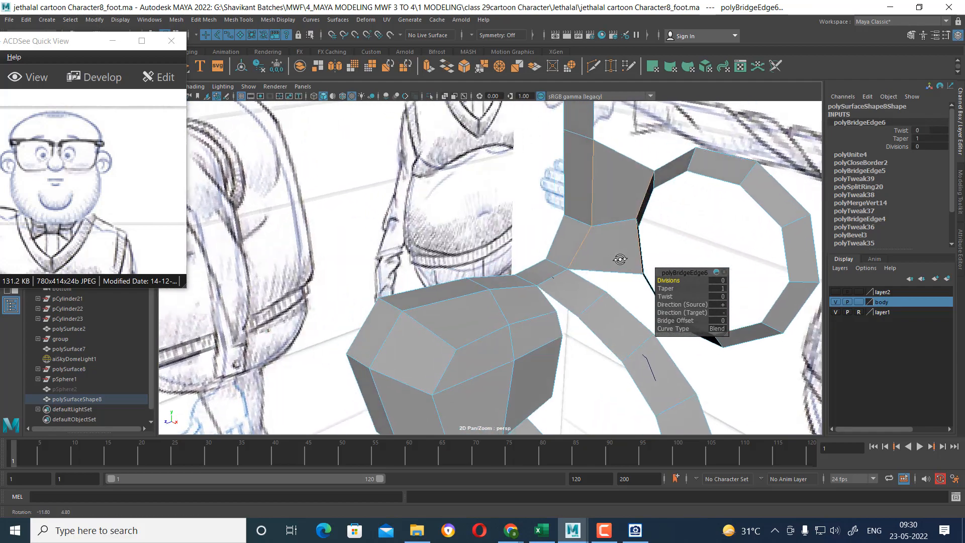
{"action": "left_click_drag", "start_coordinate": [622, 258], "coordinate": [661, 205], "text": "alt"}
{"action": "left_click", "coordinate": [651, 193]}
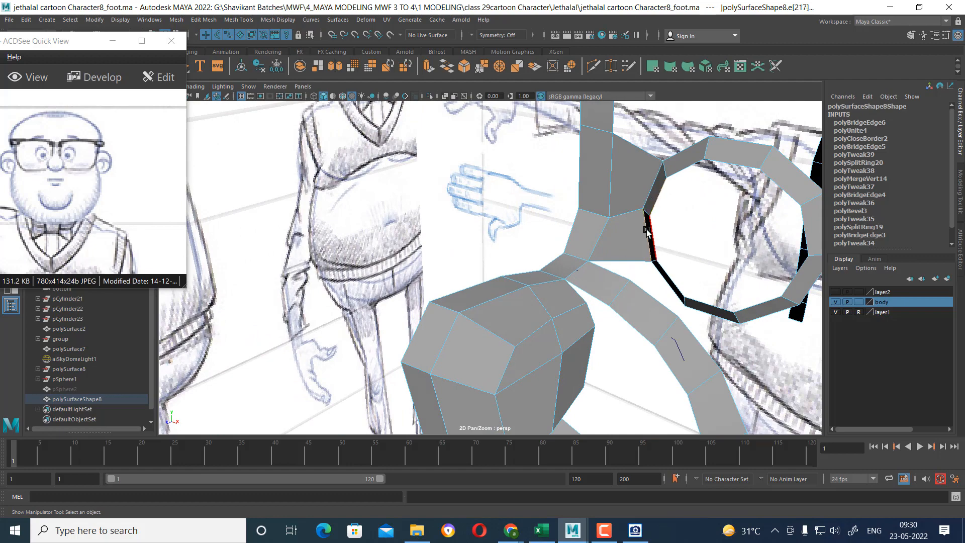
{"action": "left_click_drag", "start_coordinate": [647, 230], "coordinate": [704, 190], "text": "alt"}
{"action": "key", "text": "w"}
{"action": "left_click", "coordinate": [635, 181]}
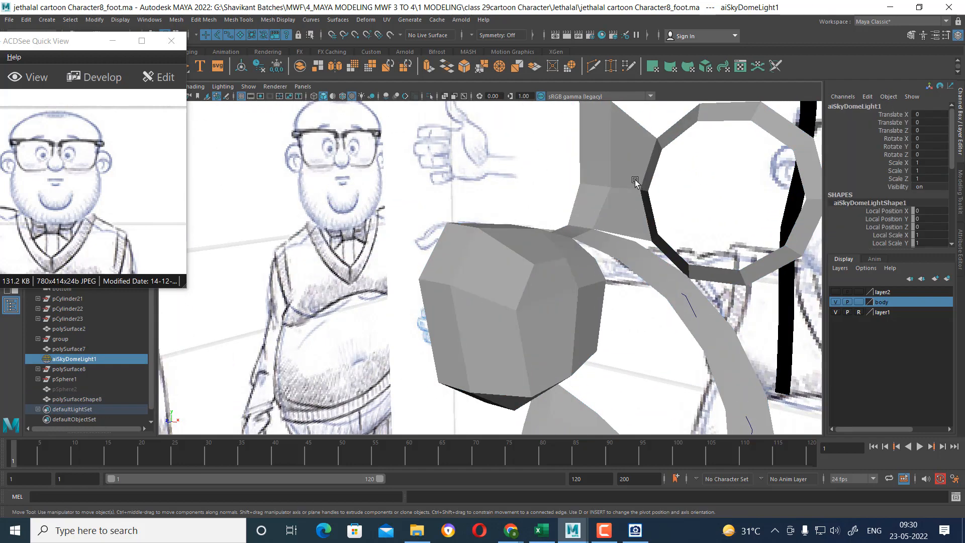
{"action": "left_click", "coordinate": [635, 182]}
{"action": "right_click_drag", "start_coordinate": [664, 163], "coordinate": [645, 161]}
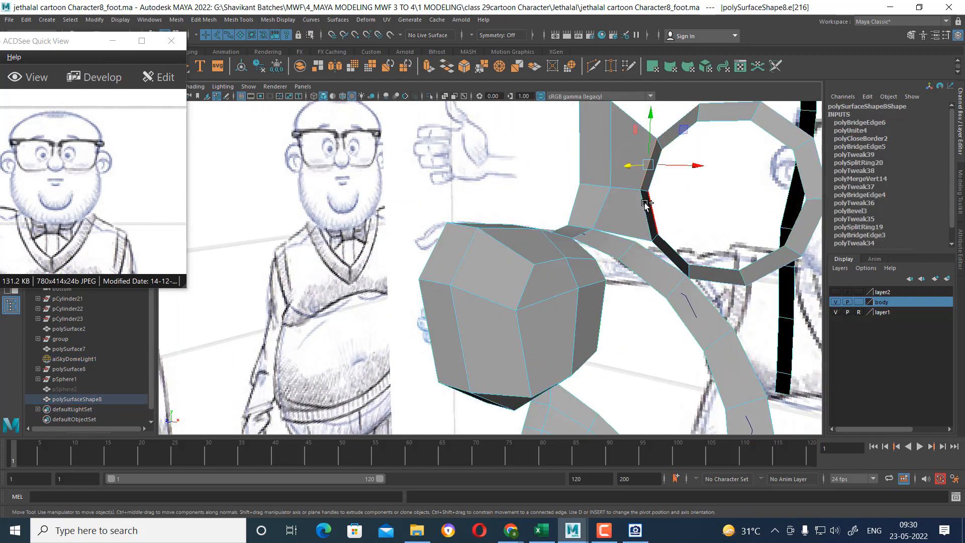
{"action": "left_click_drag", "start_coordinate": [661, 203], "coordinate": [556, 200], "text": "alt"}
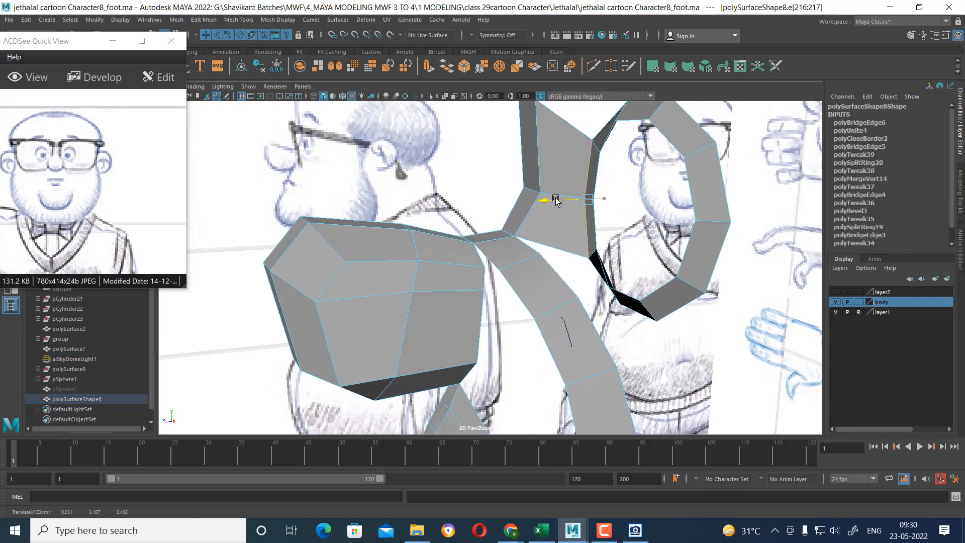
{"action": "left_click_drag", "start_coordinate": [622, 203], "coordinate": [642, 258], "text": "alt"}
{"action": "scroll", "coordinate": [653, 207], "scroll_direction": "down", "scroll_amount": 2}
{"action": "key", "text": "3"}
{"action": "key", "text": "1"}
- Reset the Bridge options and bridge the upper cheek strip's outer edges to the lower eye ring edges
{"action": "scroll", "coordinate": [623, 244], "scroll_direction": "up", "scroll_amount": 8}
{"action": "double_click", "coordinate": [637, 168]}
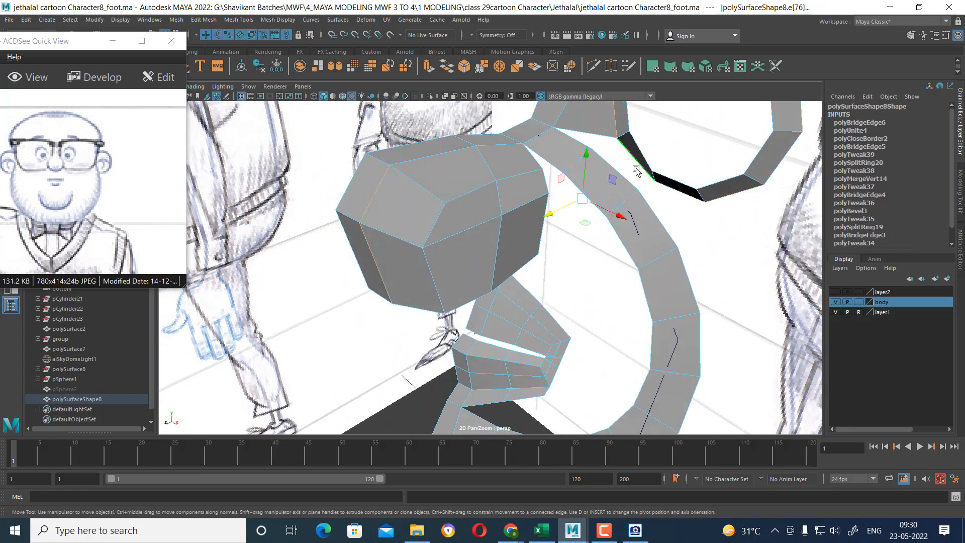
{"action": "left_click_drag", "start_coordinate": [637, 165], "coordinate": [626, 213], "text": "alt"}
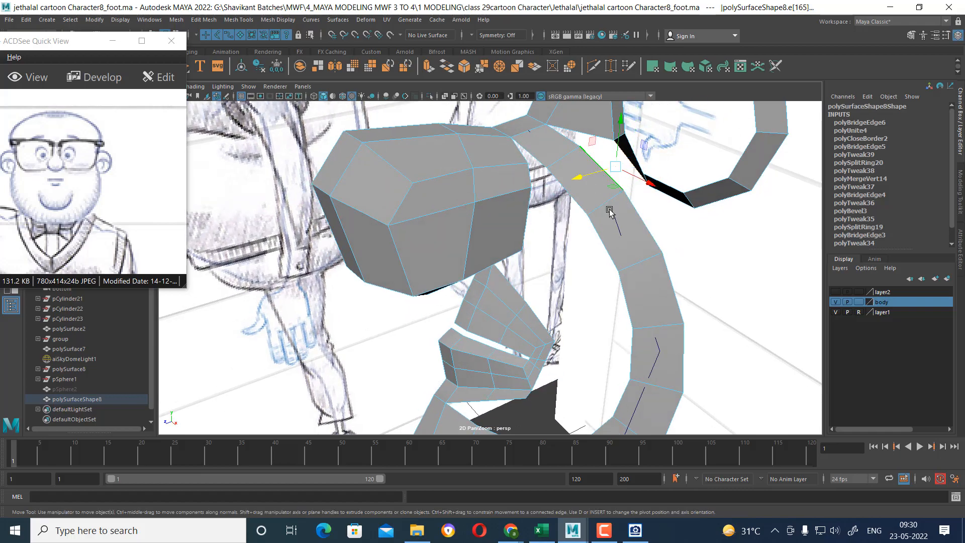
{"action": "left_click_drag", "start_coordinate": [671, 234], "coordinate": [658, 161], "text": "alt"}
{"action": "right_click", "coordinate": [658, 159], "text": "shift"}
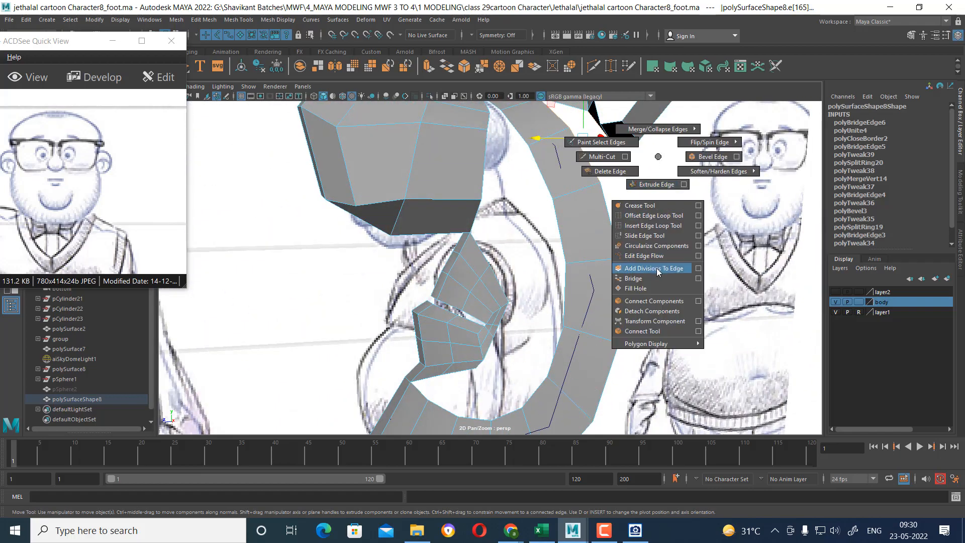
{"action": "left_click", "coordinate": [698, 278]}
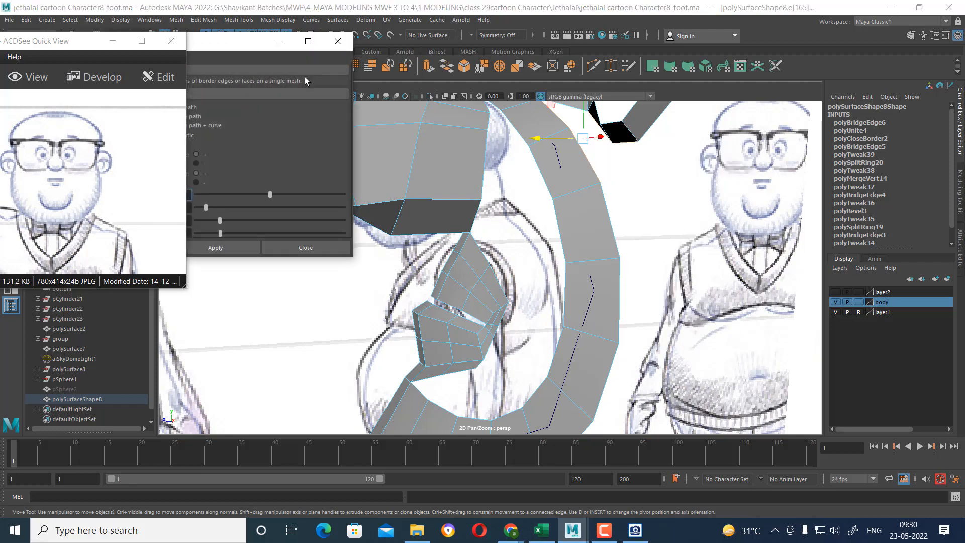
{"action": "left_click", "coordinate": [463, 92]}
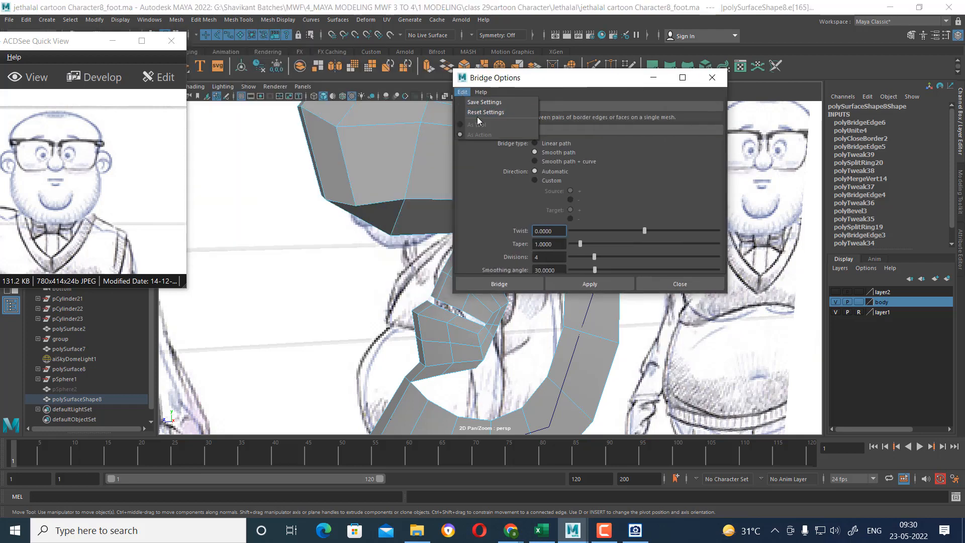
{"action": "left_click", "coordinate": [482, 115]}
{"action": "left_click", "coordinate": [499, 283]}
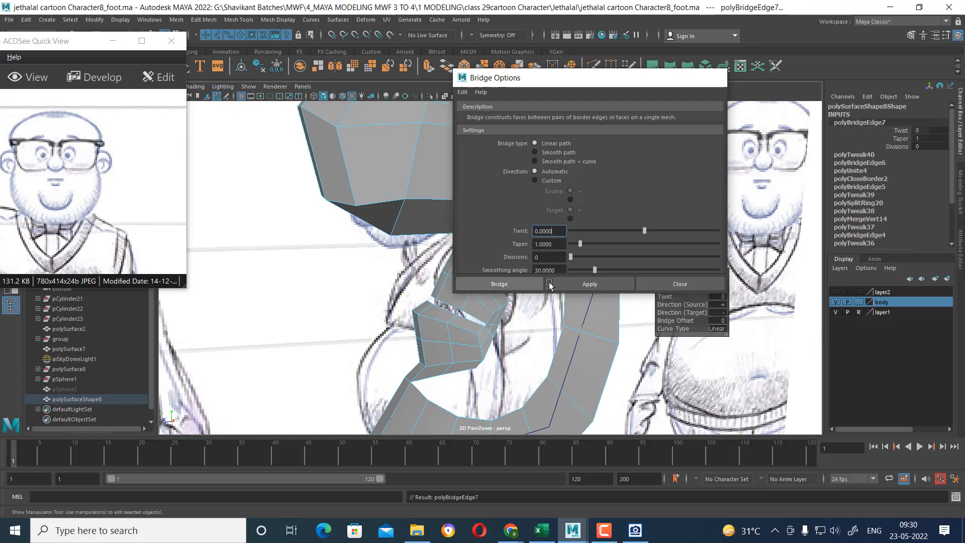
- Select the two lower eye ring edges above the cheek strip and move them in depth
{"action": "left_click_drag", "start_coordinate": [593, 236], "coordinate": [611, 178], "text": "alt"}
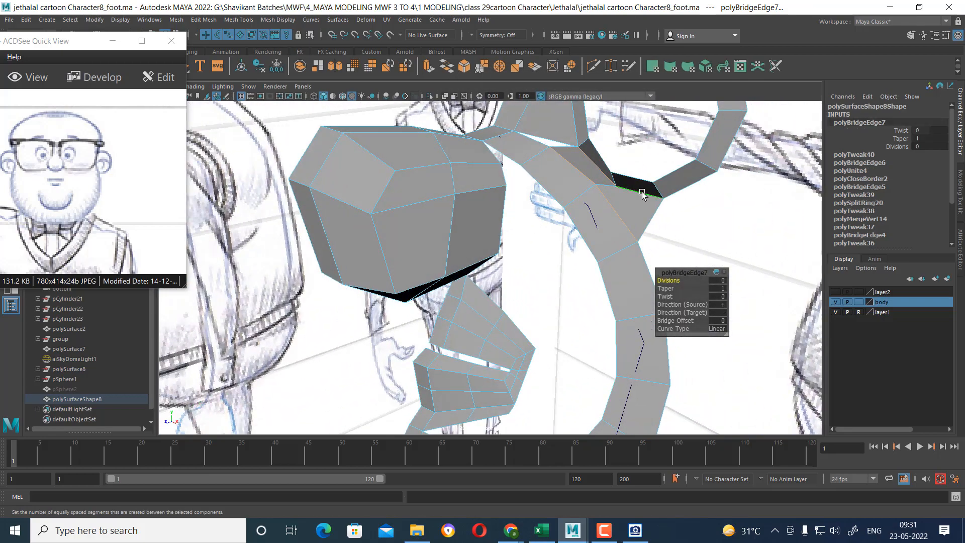
{"action": "left_click", "coordinate": [607, 173]}
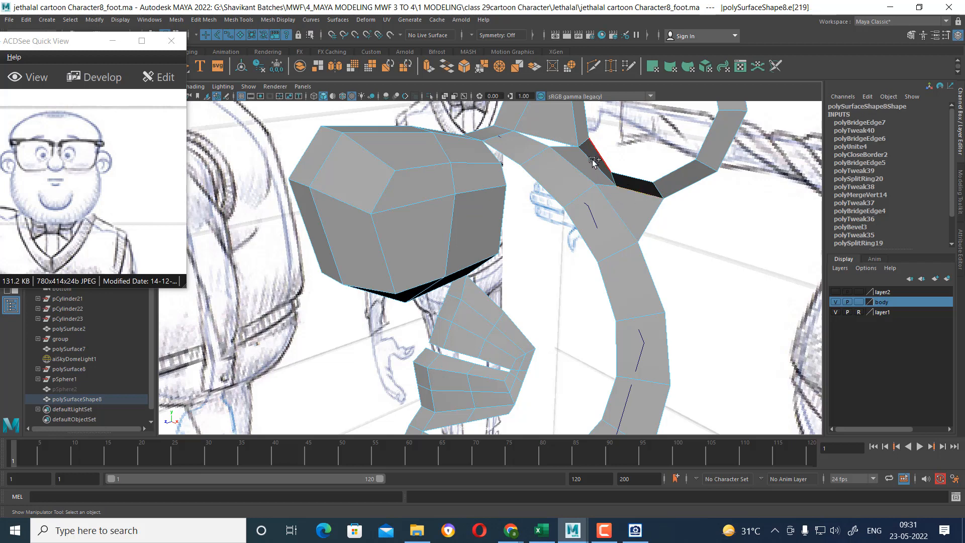
{"action": "right_click_drag", "start_coordinate": [592, 177], "coordinate": [625, 144]}
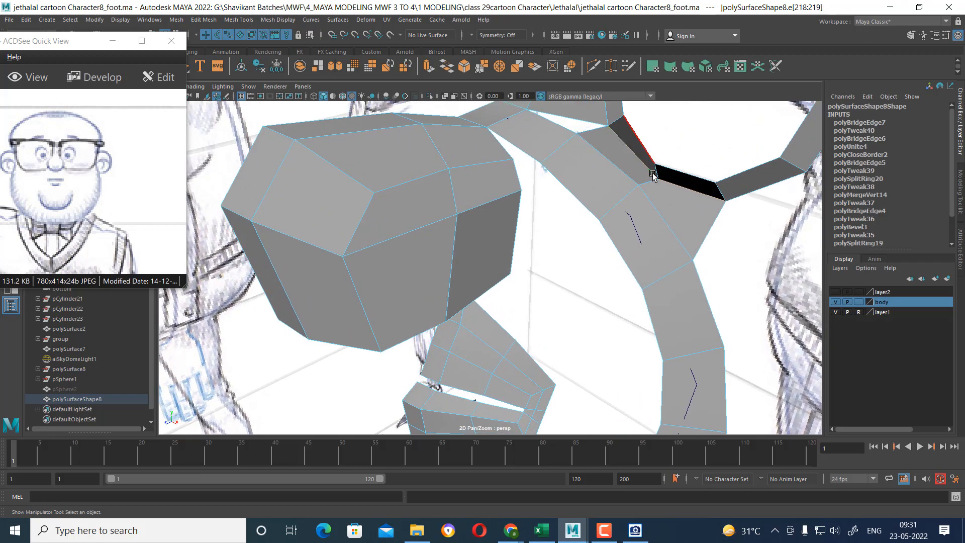
{"action": "key", "text": "w"}
{"action": "right_click_drag", "start_coordinate": [663, 225], "coordinate": [553, 229]}
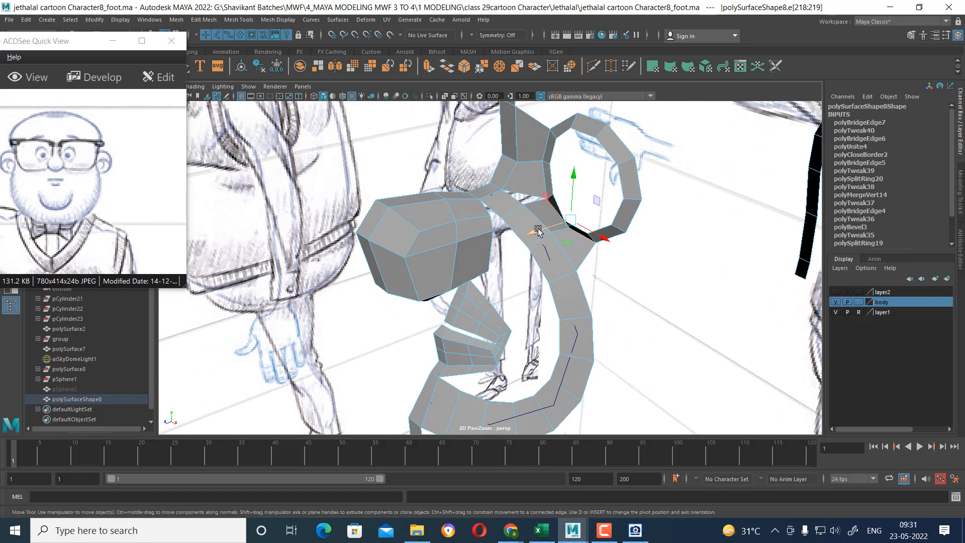
{"action": "mouse_move", "coordinate": [538, 230]}
{"action": "left_mouse_down"}
{"action": "mouse_move", "coordinate": [563, 221]}
{"action": "mouse_move", "coordinate": [567, 256]}
{"action": "left_mouse_up"}
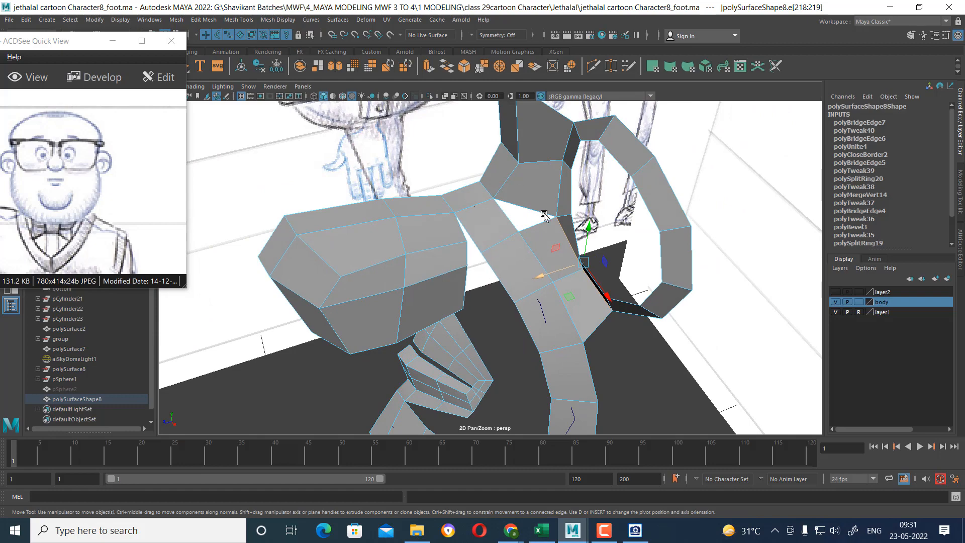
- Split the edge ring across the upper cheek strip beside the triangular gap near the nose
{"action": "mouse_move", "coordinate": [544, 215]}
{"action": "left_mouse_down", "text": "alt"}
{"action": "mouse_move", "coordinate": [564, 231]}
{"action": "mouse_move", "coordinate": [555, 216]}
{"action": "mouse_move", "coordinate": [483, 220]}
{"action": "mouse_move", "coordinate": [521, 242]}
{"action": "mouse_move", "coordinate": [550, 191]}
{"action": "left_mouse_up", "text": "alt"}
{"action": "left_click", "coordinate": [483, 220]}
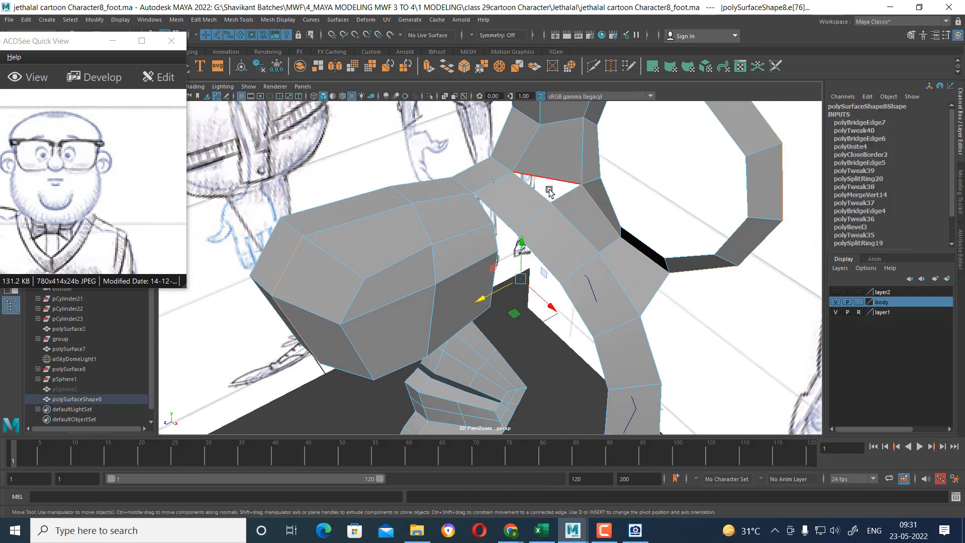
{"action": "right_click_drag", "start_coordinate": [511, 178], "coordinate": [517, 217], "text": "ctrl"}
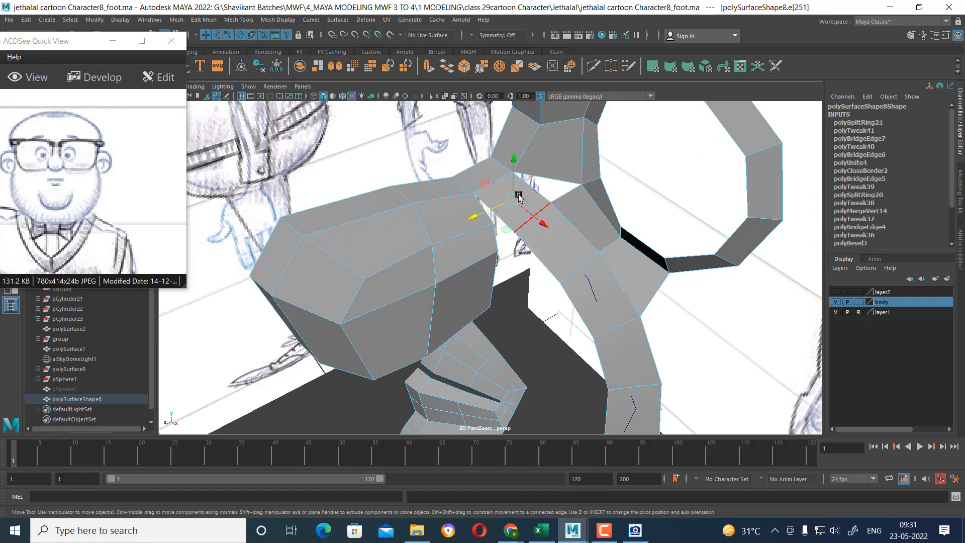
- Merge the new edge's inner vertex with the neighbouring vertex at the nose's side
{"action": "scroll", "coordinate": [532, 171], "scroll_direction": "up", "scroll_amount": 3}
{"action": "right_click_drag", "start_coordinate": [541, 161], "coordinate": [484, 172]}
{"action": "left_click", "coordinate": [492, 199]}
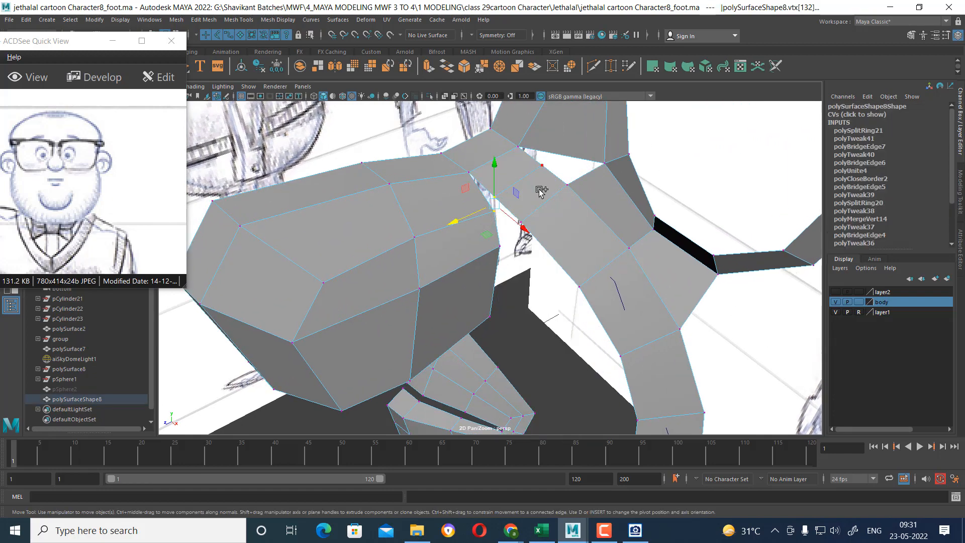
{"action": "left_click_drag", "start_coordinate": [566, 188], "coordinate": [568, 241], "text": "alt"}
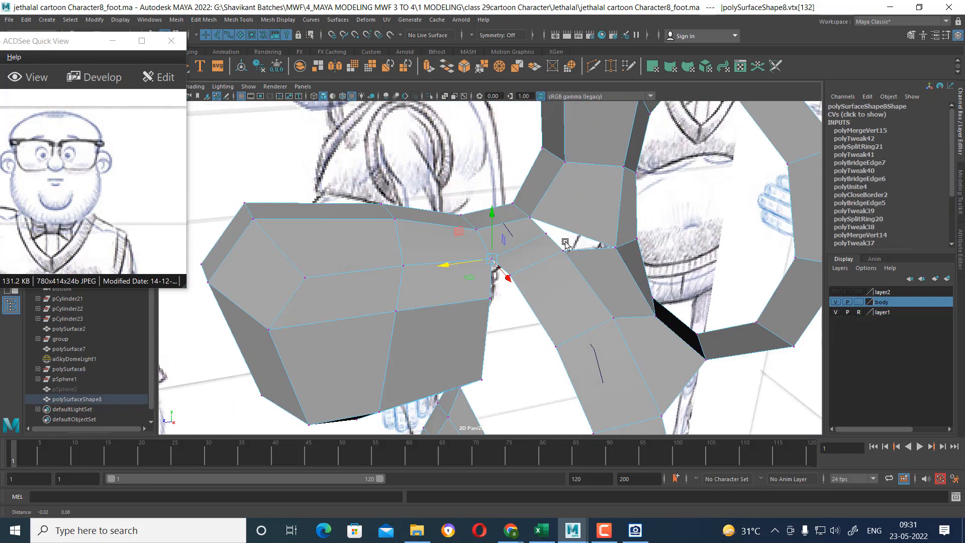
- Split the strip above the triangular gap beside the nose and merge the gap's facing vertices to close it
{"action": "middle_click_drag", "start_coordinate": [568, 241], "coordinate": [578, 294], "text": "alt"}
{"action": "right_click_drag", "start_coordinate": [618, 217], "coordinate": [563, 227]}
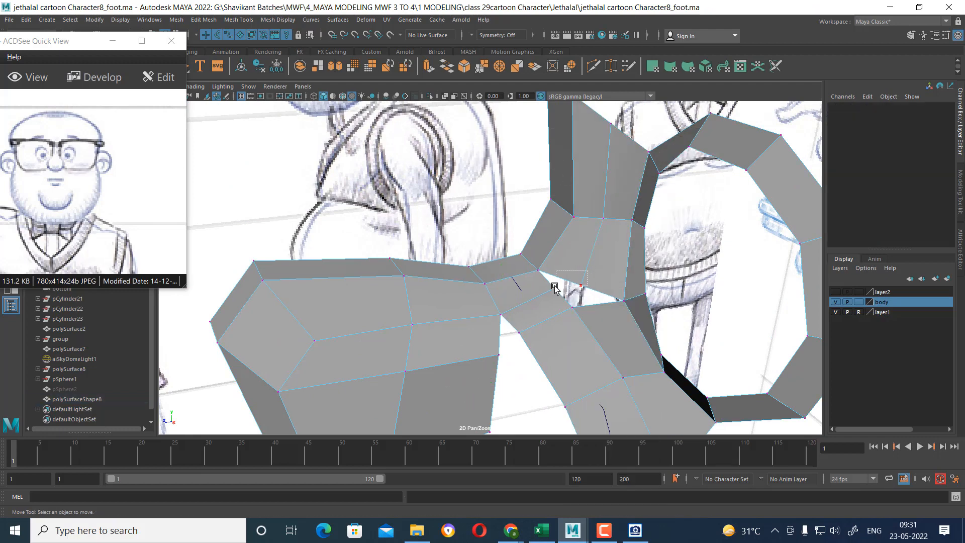
{"action": "left_click_drag", "start_coordinate": [554, 287], "coordinate": [553, 288]}
{"action": "right_click_drag", "start_coordinate": [590, 149], "coordinate": [606, 140], "text": "shift"}
{"action": "left_click_drag", "start_coordinate": [606, 140], "coordinate": [629, 228], "text": "alt"}
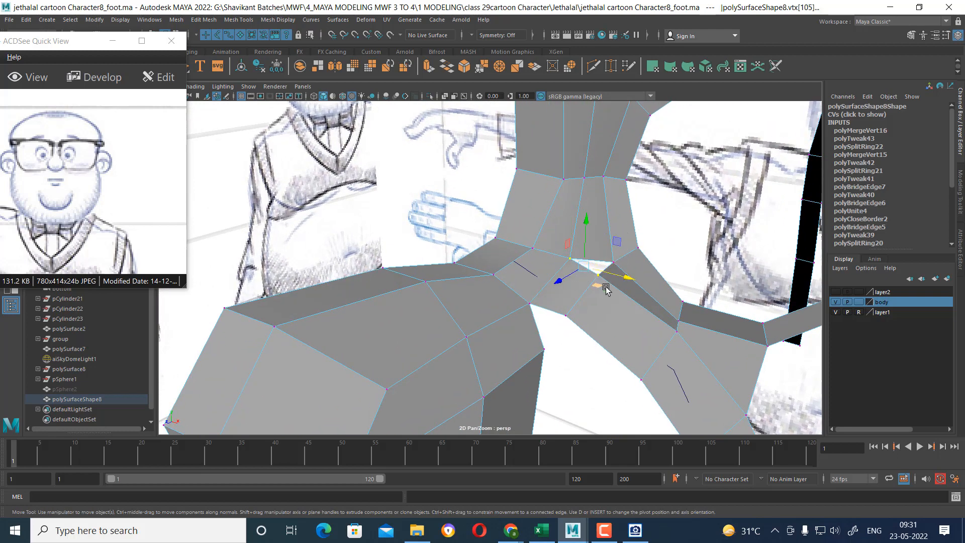
{"action": "right_click", "coordinate": [620, 234]}
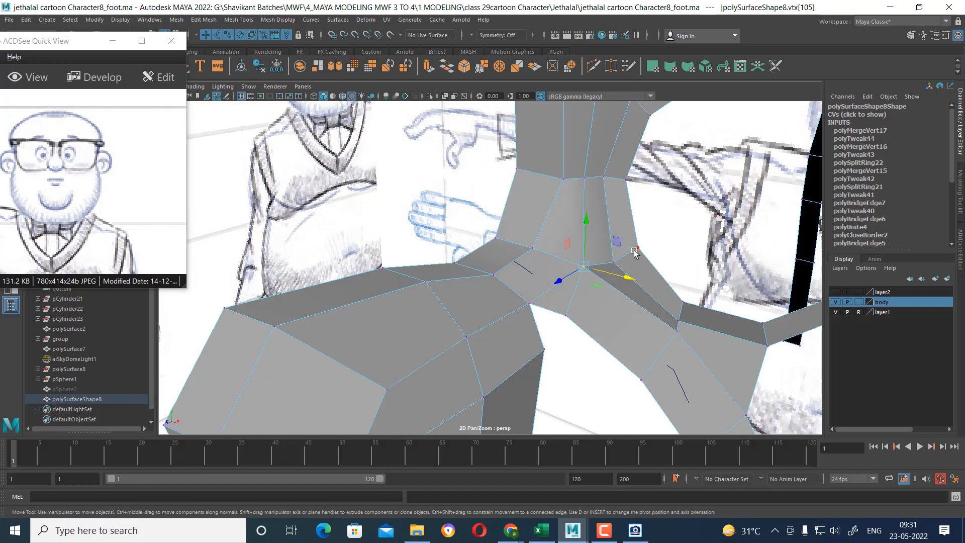
- Merge the two open vertices where the cheek strip's inner edge meets the rear of the nose
{"action": "left_click_drag", "start_coordinate": [617, 296], "coordinate": [531, 322], "text": "alt"}
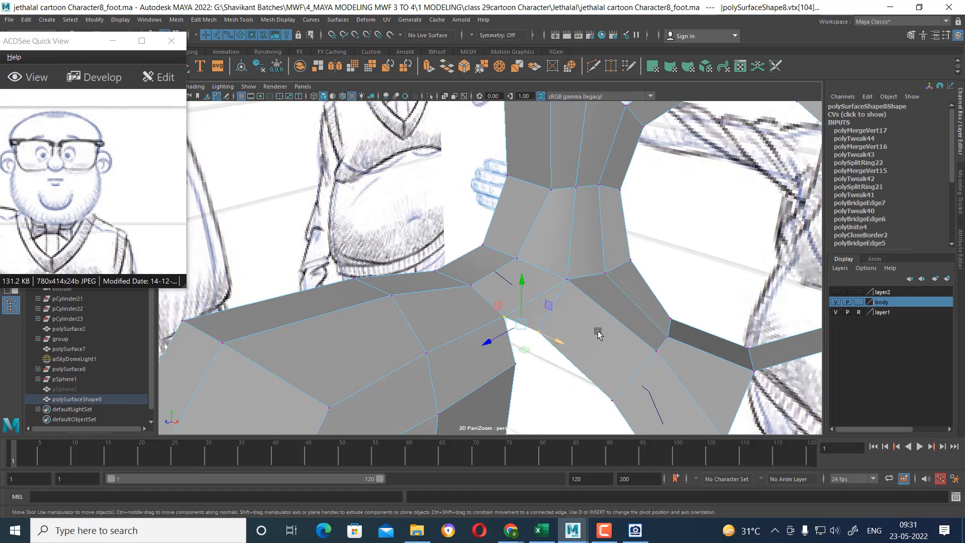
{"action": "right_click_drag", "start_coordinate": [590, 260], "coordinate": [595, 185], "text": "shift"}
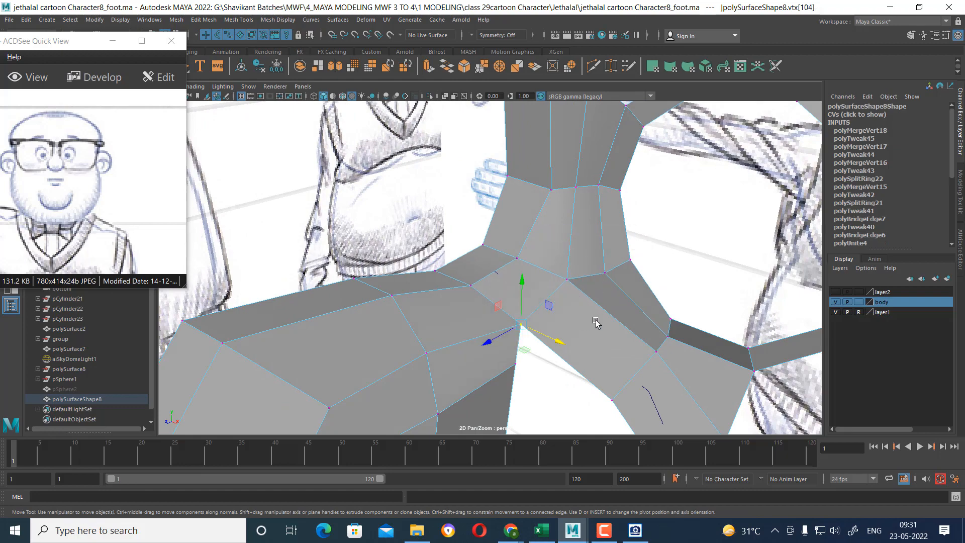
{"action": "left_click_drag", "start_coordinate": [595, 323], "coordinate": [544, 287], "text": "alt"}
- Examine the connected nose, cheek and eye topology in perspective and in the full-screen four-view layout against the reference drawings
{"action": "left_click", "coordinate": [634, 286]}
{"action": "scroll", "coordinate": [638, 292], "scroll_direction": "down", "scroll_amount": 5}
{"action": "middle_click_drag", "start_coordinate": [546, 301], "coordinate": [574, 251], "text": "alt"}
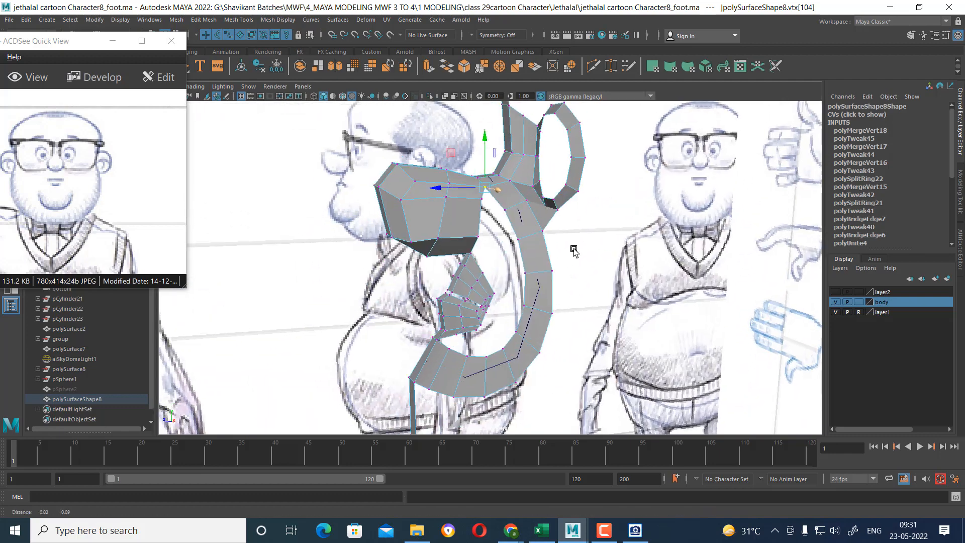
{"action": "right_click_drag", "start_coordinate": [574, 251], "coordinate": [577, 283], "text": "alt"}
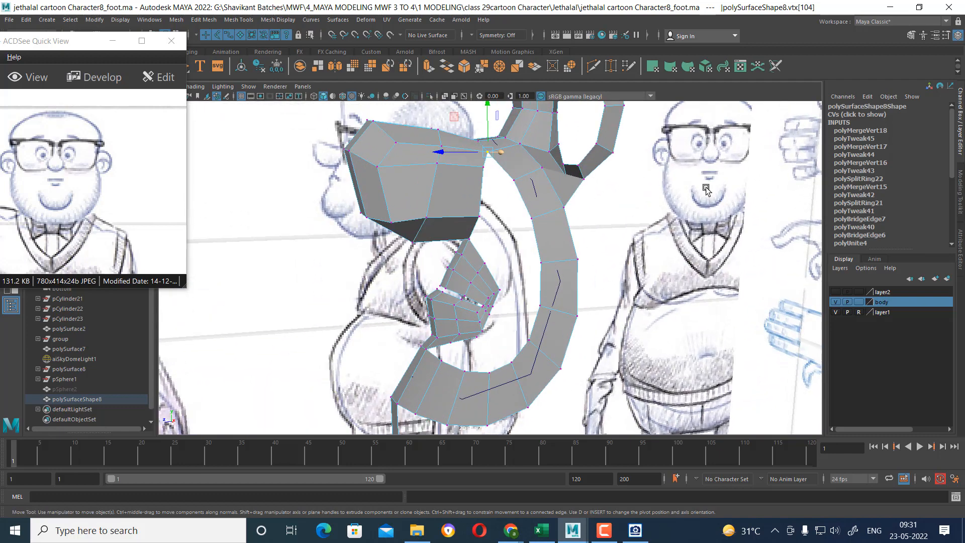
{"action": "right_click_drag", "start_coordinate": [622, 234], "coordinate": [555, 219], "text": "alt"}
{"action": "left_click_drag", "start_coordinate": [556, 220], "coordinate": [538, 282], "text": "alt"}
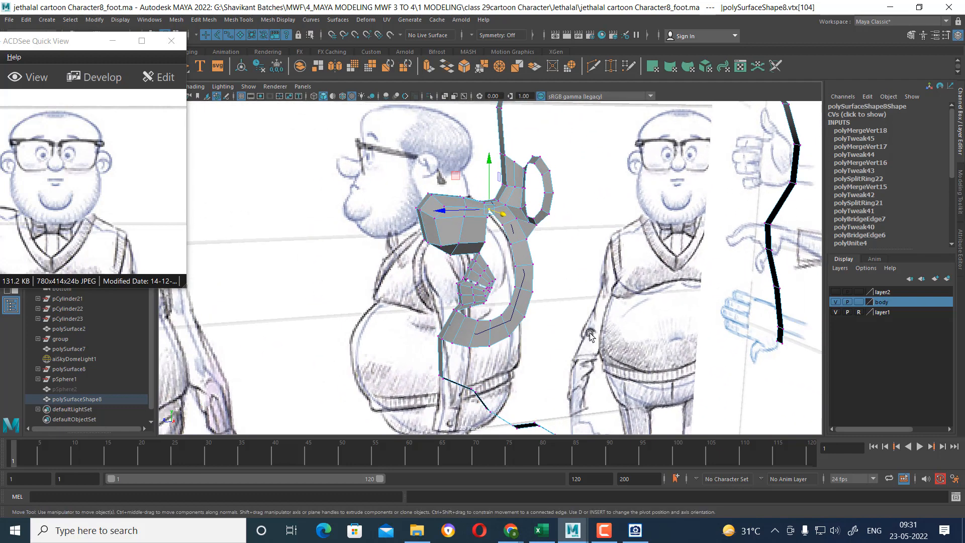
{"action": "middle_click_drag", "start_coordinate": [590, 335], "coordinate": [592, 227], "text": "alt"}
{"action": "right_click_drag", "start_coordinate": [592, 227], "coordinate": [558, 237], "text": "alt"}
{"action": "key", "text": "space"}
{"action": "mouse_move", "coordinate": [674, 367]}
{"action": "right_mouse_down", "text": "alt"}
{"action": "mouse_move", "coordinate": [669, 334]}
{"action": "mouse_move", "coordinate": [690, 358]}
{"action": "right_mouse_up", "text": "alt"}
{"action": "left_click", "coordinate": [604, 530]}
{"action": "left_click", "coordinate": [914, 487]}
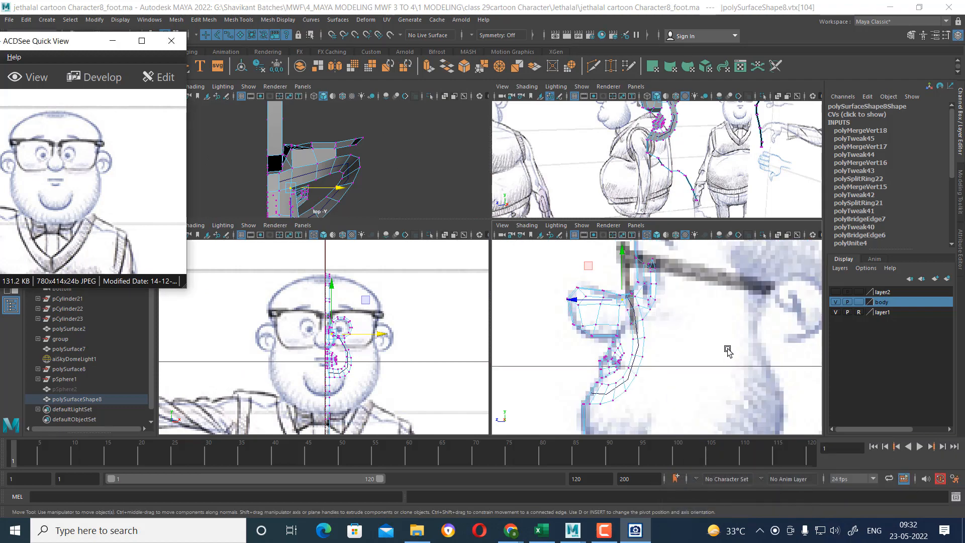
{"action": "key", "text": "ctrl+space"}
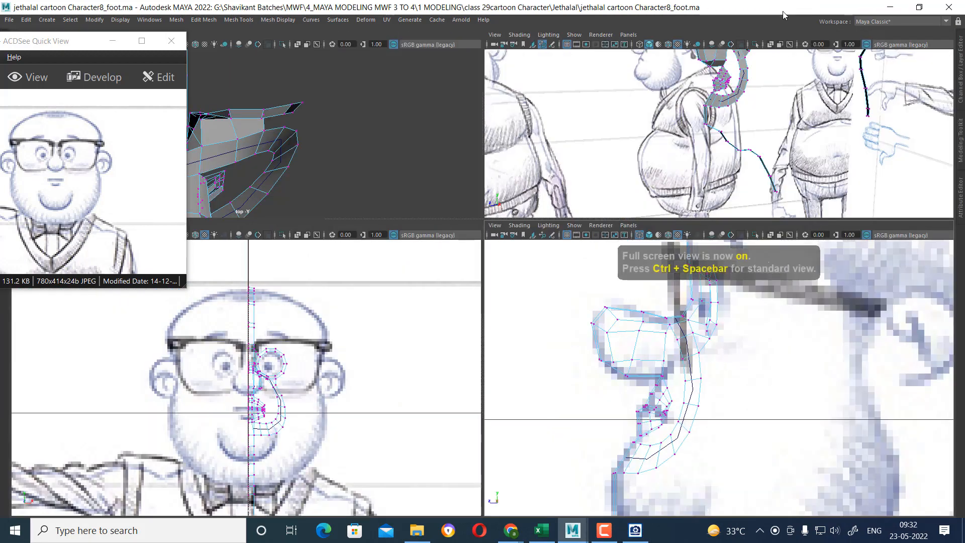
{"action": "left_click_drag", "start_coordinate": [772, 76], "coordinate": [814, 82], "text": "alt"}
{"action": "scroll", "coordinate": [329, 396], "scroll_direction": "up", "scroll_amount": 1}
{"action": "scroll", "coordinate": [329, 395], "scroll_direction": "up", "scroll_amount": 5}
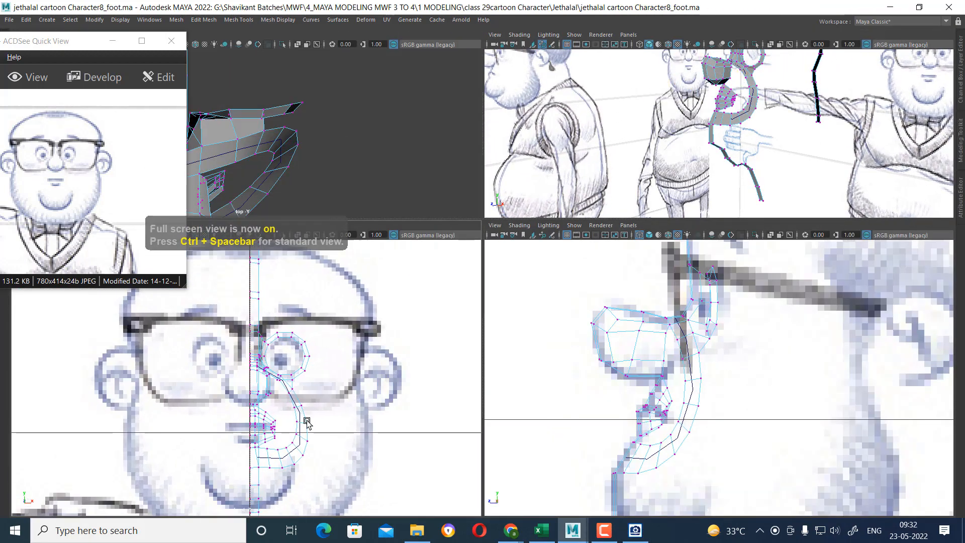
{"action": "scroll", "coordinate": [325, 345], "scroll_direction": "up", "scroll_amount": 1}
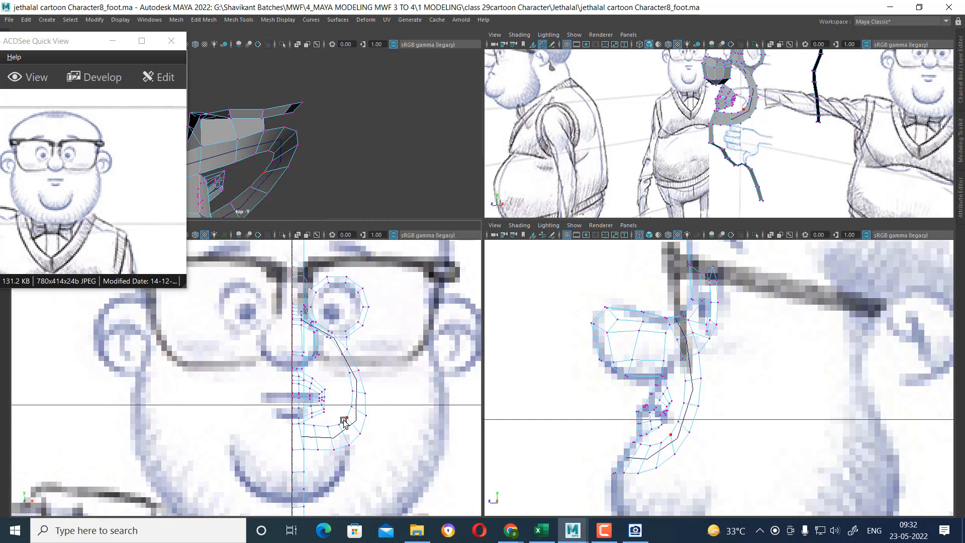
- Select the whole face mesh as an object and delete its construction history
{"action": "right_click_drag", "start_coordinate": [317, 359], "coordinate": [293, 342]}
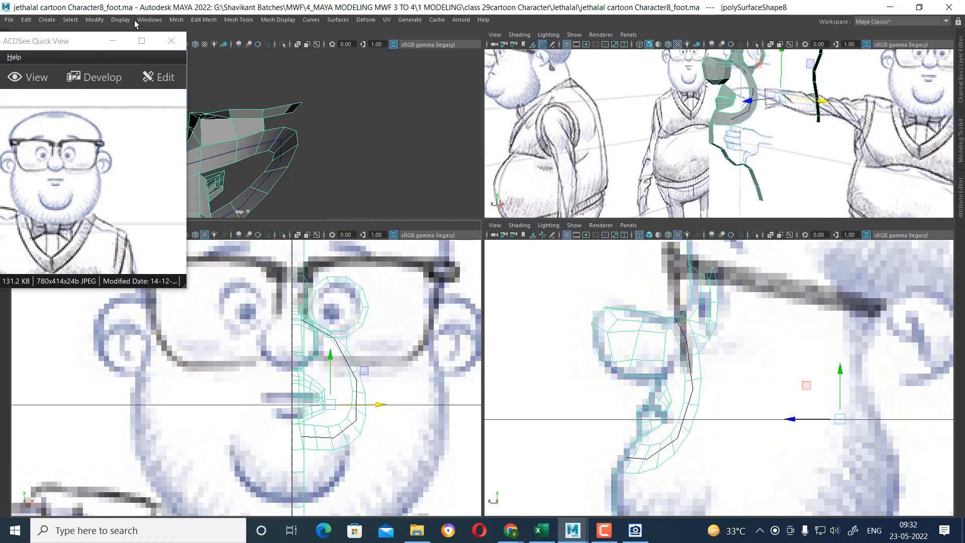
{"action": "left_click", "coordinate": [27, 20]}
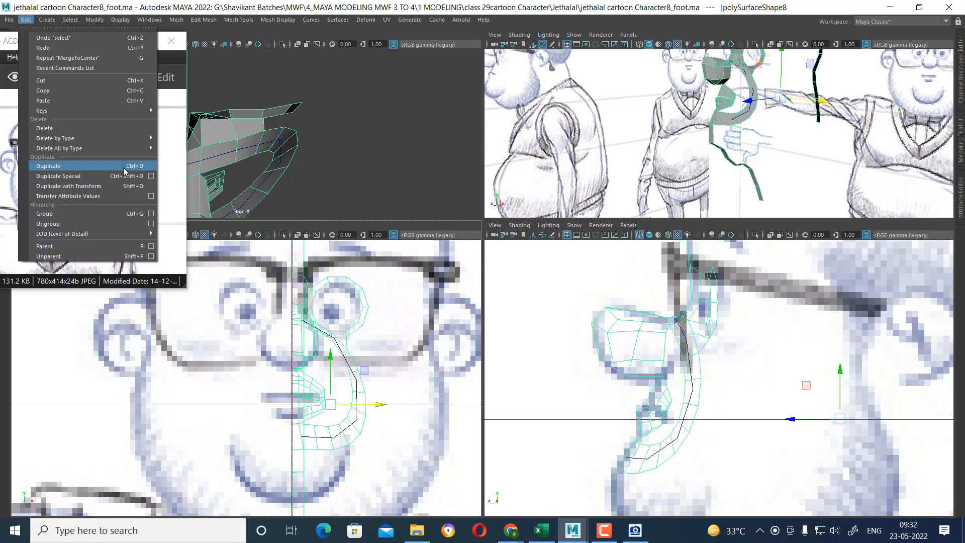
{"action": "mouse_move", "coordinate": [128, 137]}
{"action": "left_click", "coordinate": [191, 139]}
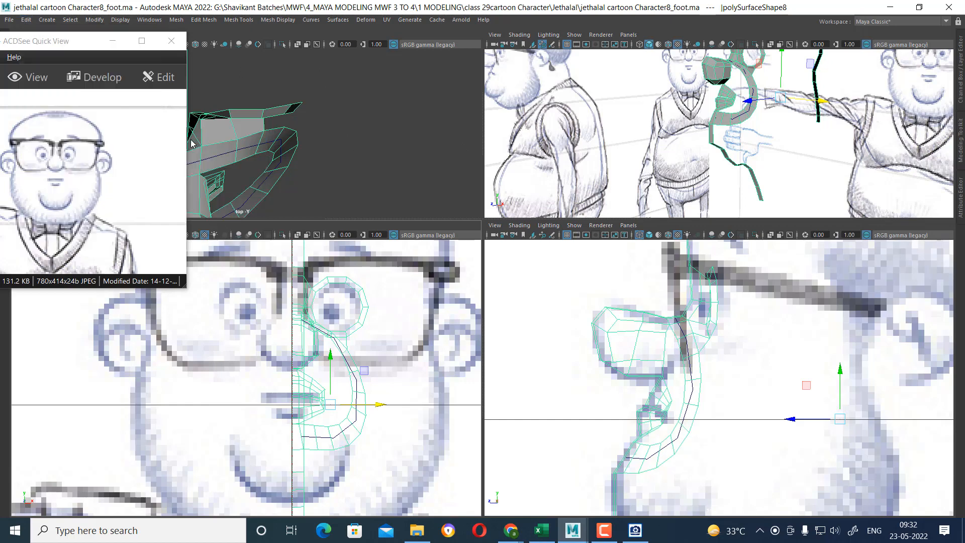
- Select the leftover guide curve running along the cheek strip and delete it
{"action": "left_click", "coordinate": [711, 441]}
{"action": "left_click", "coordinate": [684, 406]}
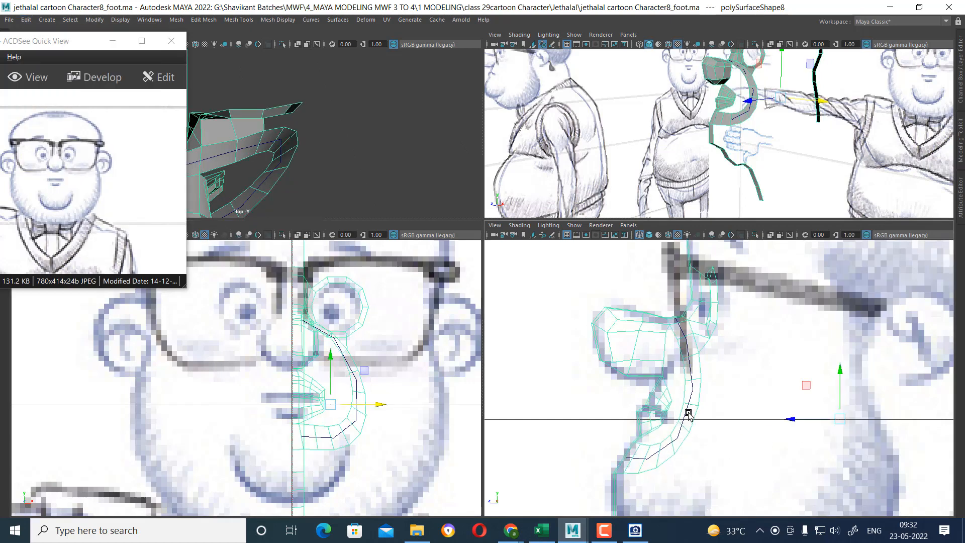
{"action": "left_click", "coordinate": [685, 413]}
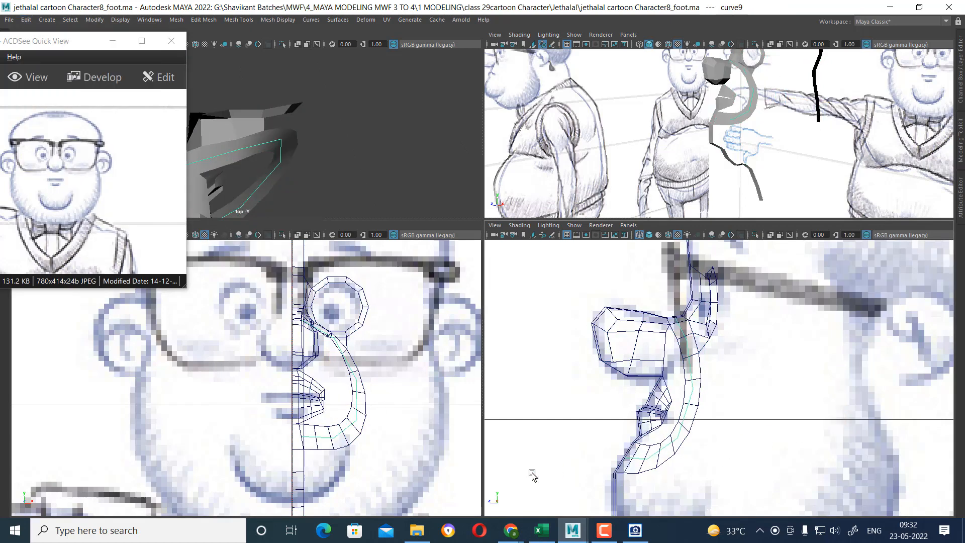
{"action": "left_click", "coordinate": [357, 438]}
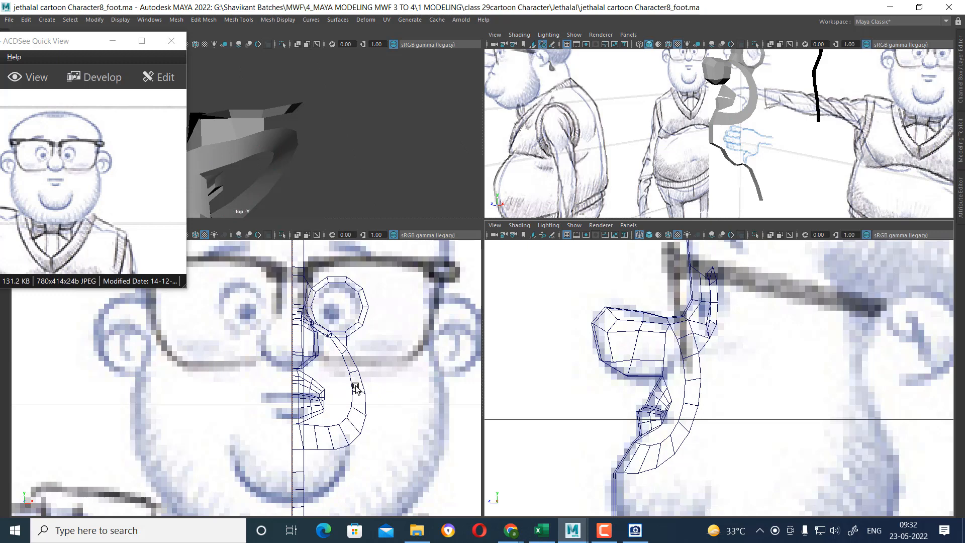
- Examine how the eye ring, nose and forehead strip line up with the front-view reference drawing
{"action": "scroll", "coordinate": [387, 371], "scroll_direction": "up", "scroll_amount": 5}
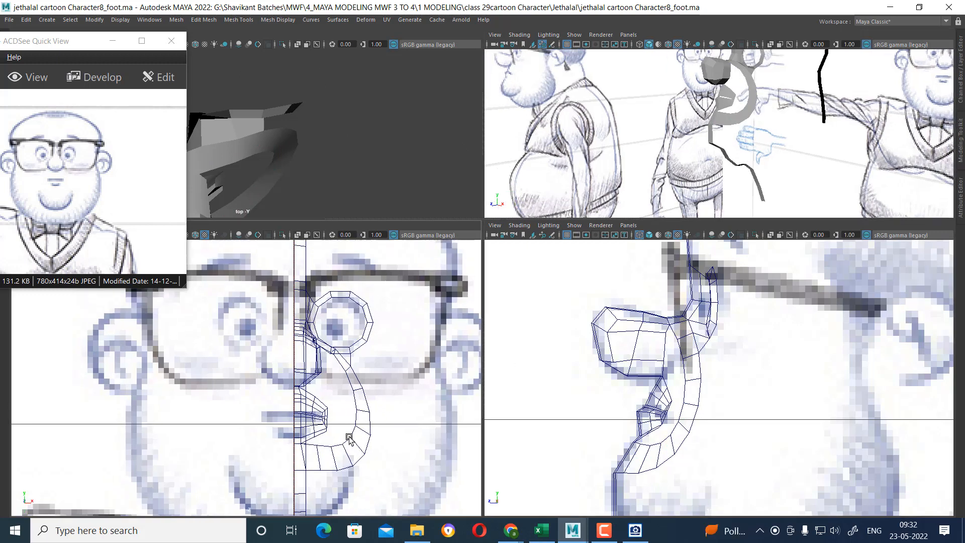
{"action": "scroll", "coordinate": [360, 443], "scroll_direction": "up", "scroll_amount": 1}
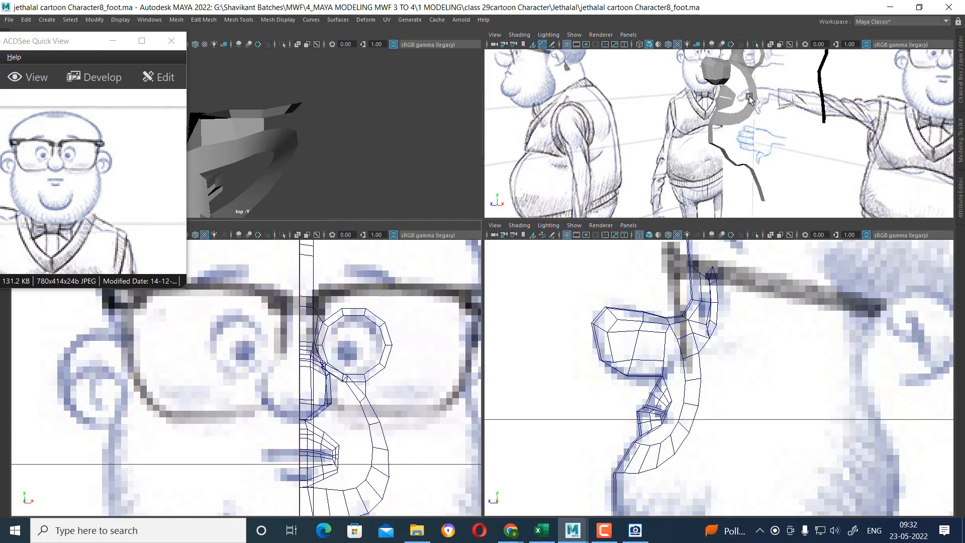
{"action": "scroll", "coordinate": [749, 99], "scroll_direction": "up", "scroll_amount": 3}
{"action": "middle_click_drag", "start_coordinate": [748, 75], "coordinate": [758, 133], "text": "alt"}
{"action": "middle_click_drag", "start_coordinate": [376, 407], "coordinate": [377, 436], "text": "alt"}
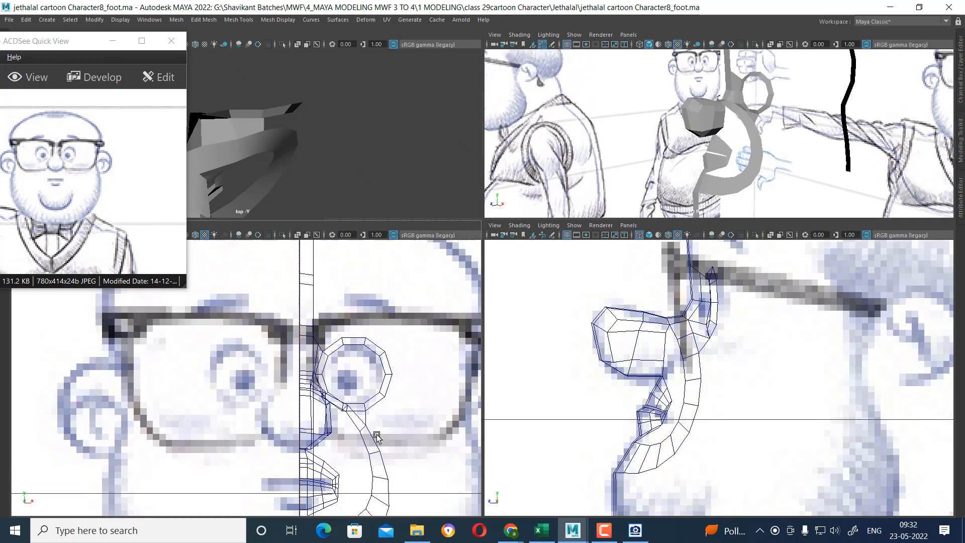
{"action": "scroll", "coordinate": [376, 437], "scroll_direction": "down", "scroll_amount": 10}
{"action": "scroll", "coordinate": [328, 381], "scroll_direction": "up", "scroll_amount": 10}
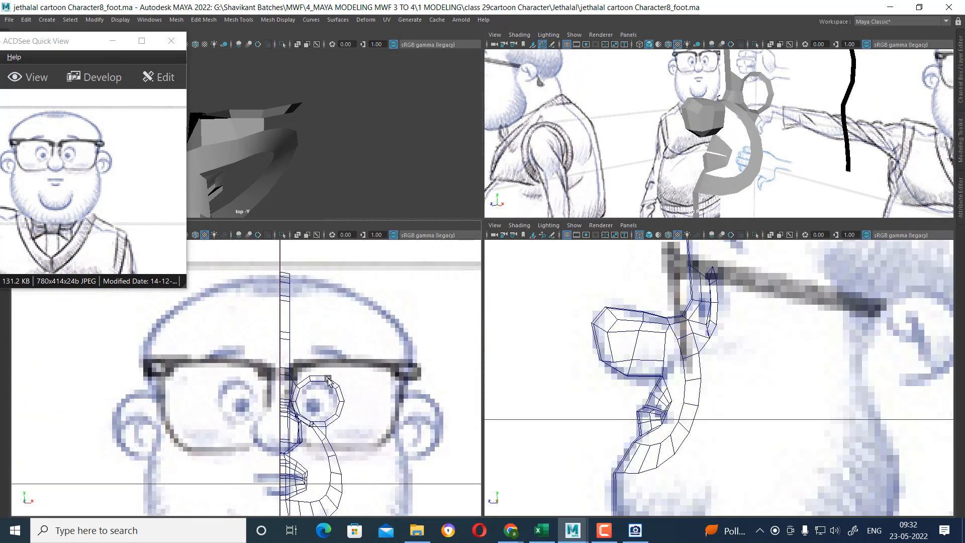
{"action": "scroll", "coordinate": [329, 382], "scroll_direction": "up", "scroll_amount": 2}
{"action": "middle_click_drag", "start_coordinate": [319, 405], "coordinate": [314, 459], "text": "alt"}
- Select the column of vertices along the forehead strip's outer edge in the front view
{"action": "right_click", "coordinate": [295, 305]}
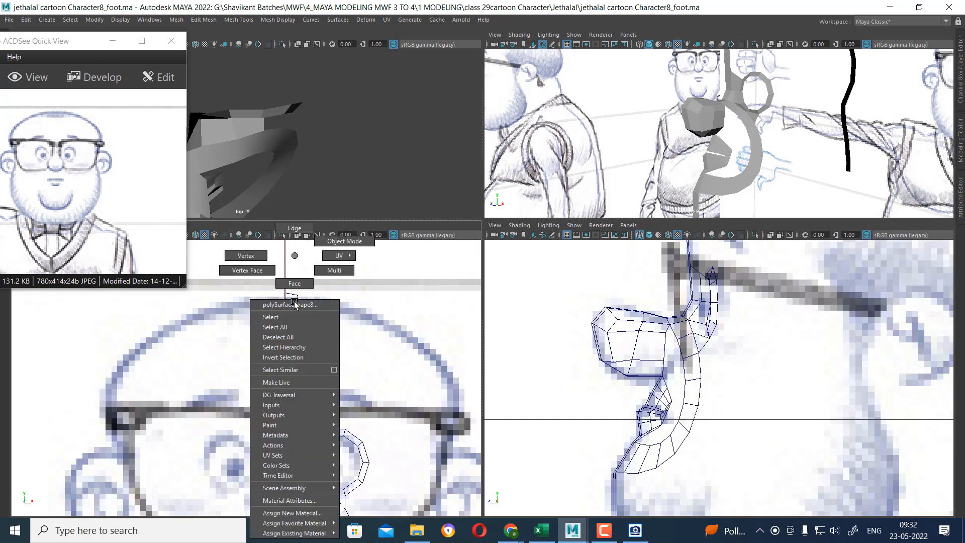
{"action": "right_click_drag", "start_coordinate": [294, 305], "coordinate": [248, 256]}
{"action": "left_click_drag", "start_coordinate": [317, 297], "coordinate": [295, 390]}
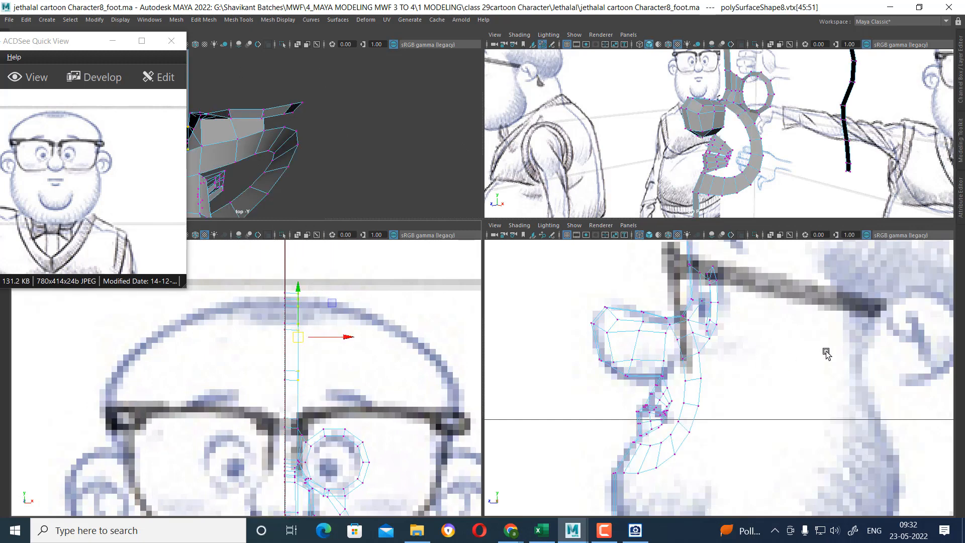
{"action": "scroll", "coordinate": [826, 353], "scroll_direction": "down", "scroll_amount": 10}
{"action": "scroll", "coordinate": [743, 382], "scroll_direction": "up", "scroll_amount": 10}
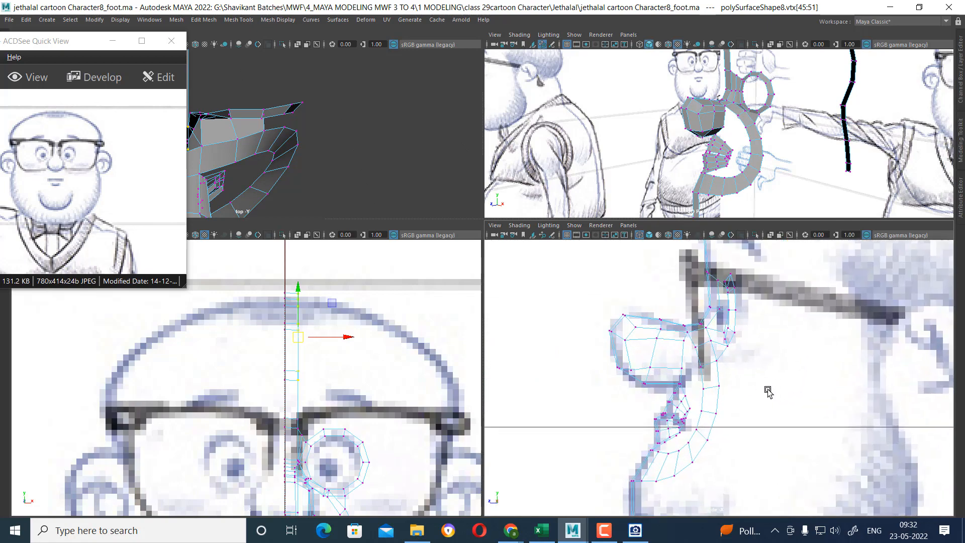
{"action": "left_click_drag", "start_coordinate": [761, 124], "coordinate": [771, 172]}
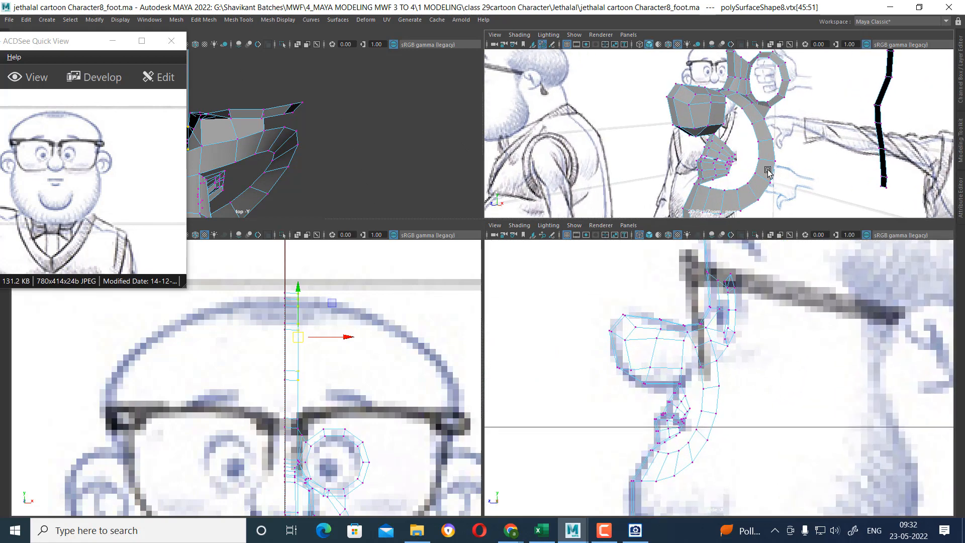
- Slide the horizontal edge loop across the nose's side downward to even out the face spacing
{"action": "key", "text": "space"}
{"action": "left_click_drag", "start_coordinate": [675, 211], "coordinate": [578, 343], "text": "alt"}
{"action": "right_click_drag", "start_coordinate": [501, 254], "coordinate": [502, 180]}
{"action": "scroll", "coordinate": [551, 321], "scroll_direction": "up", "scroll_amount": 4}
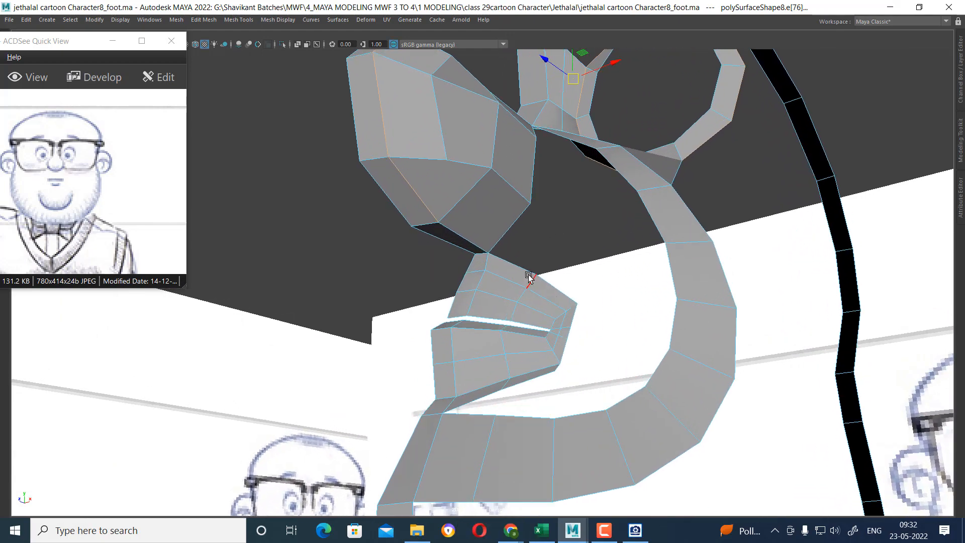
{"action": "left_click_drag", "start_coordinate": [498, 225], "coordinate": [473, 230], "text": "alt"}
{"action": "left_click", "coordinate": [485, 221]}
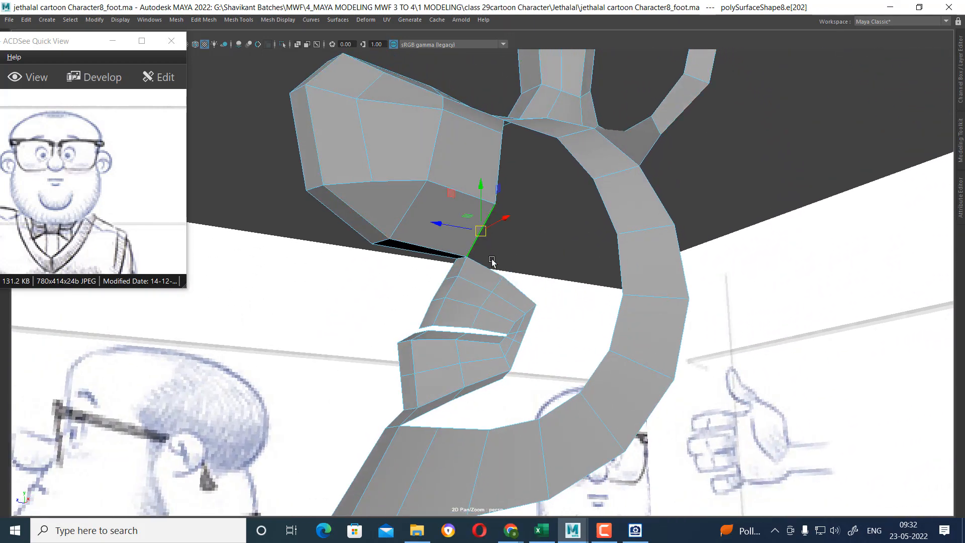
{"action": "left_click_drag", "start_coordinate": [527, 270], "coordinate": [544, 280], "text": "alt"}
{"action": "left_click_drag", "start_coordinate": [628, 266], "coordinate": [534, 183], "text": "alt"}
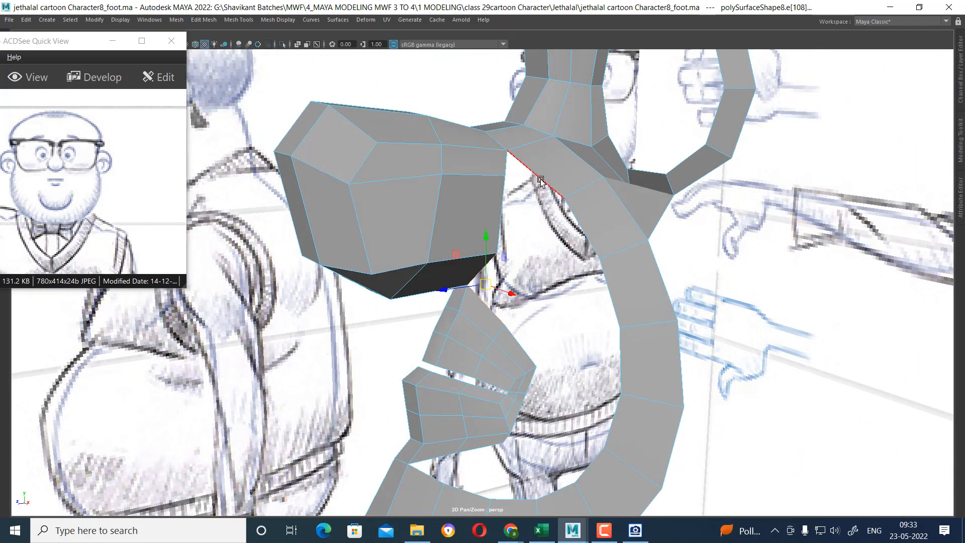
{"action": "left_click", "coordinate": [388, 181], "text": "shift"}
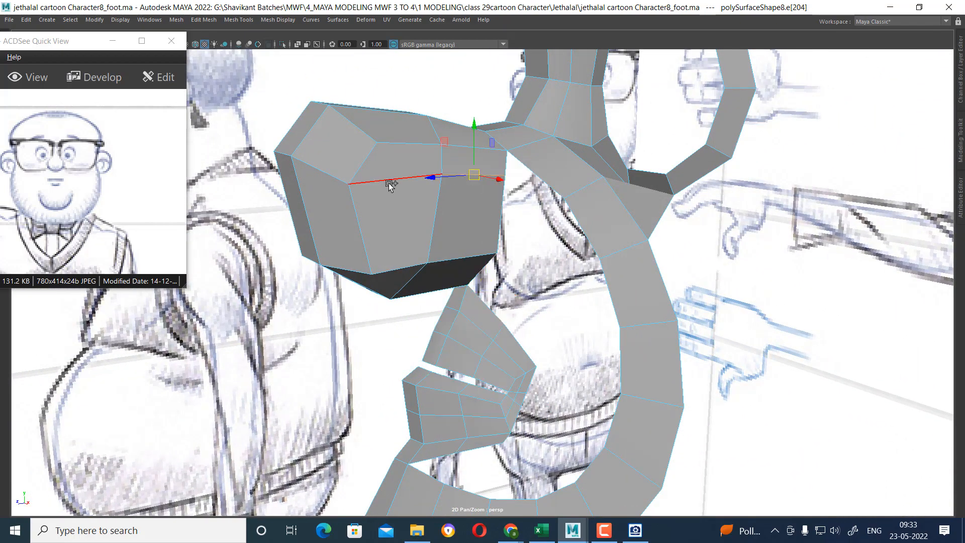
{"action": "right_click_drag", "start_coordinate": [449, 124], "coordinate": [450, 201], "text": "shift"}
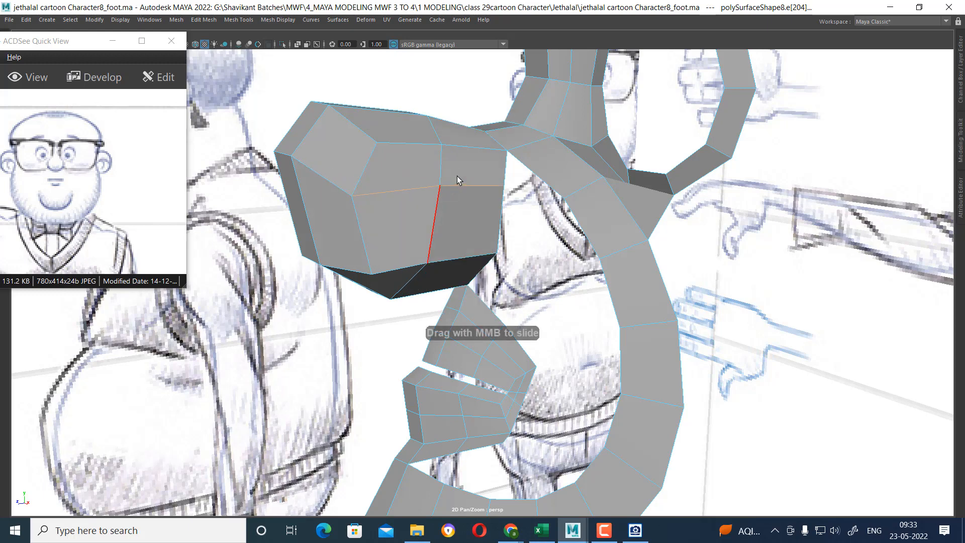
{"action": "middle_click_drag", "start_coordinate": [409, 177], "coordinate": [437, 224]}
- Extrude the two open rear edges of the nose's side outward toward the cheek strip
{"action": "left_click_drag", "start_coordinate": [487, 215], "coordinate": [583, 173], "text": "alt"}
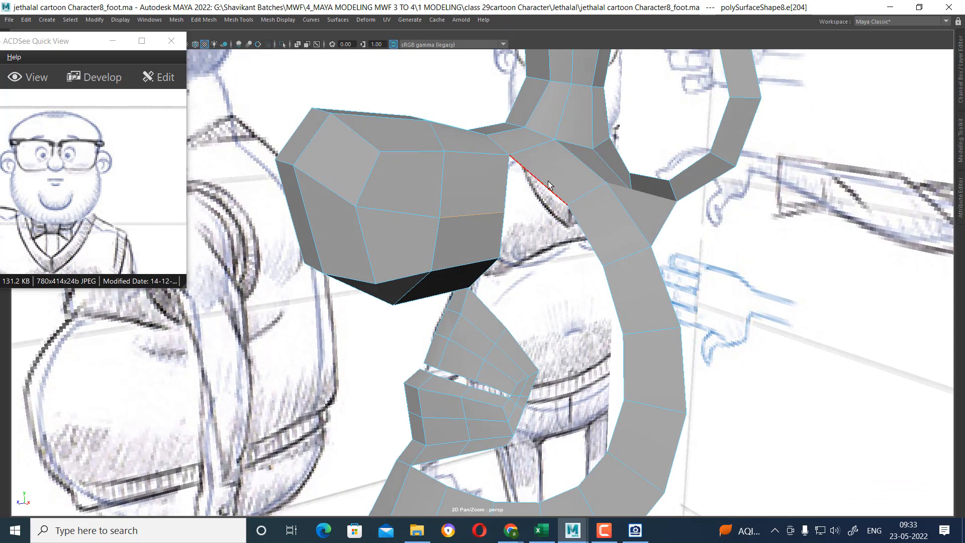
{"action": "left_click_drag", "start_coordinate": [544, 206], "coordinate": [535, 211], "text": "alt"}
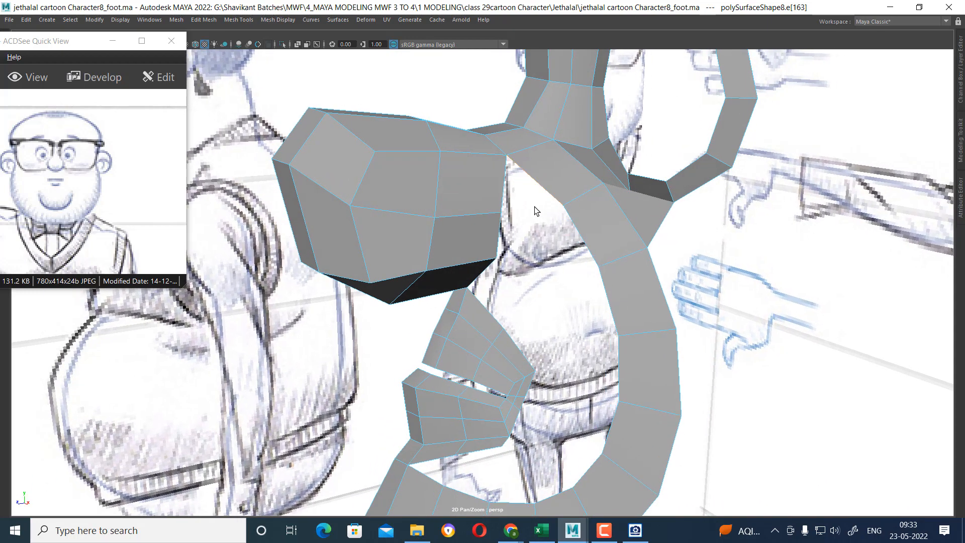
{"action": "left_click", "coordinate": [501, 215], "text": "shift"}
{"action": "left_click_drag", "start_coordinate": [501, 264], "coordinate": [578, 269], "text": "alt"}
{"action": "right_click", "coordinate": [502, 170], "text": "shift"}
{"action": "left_click", "coordinate": [500, 197]}
- Snap a vertex of the extruded nose strip onto the cheek strip's neighbouring inner vertex
{"action": "left_click_drag", "start_coordinate": [580, 277], "coordinate": [571, 243], "text": "alt"}
{"action": "scroll", "coordinate": [485, 210], "scroll_direction": "up", "scroll_amount": 3}
{"action": "right_click_drag", "start_coordinate": [557, 186], "coordinate": [484, 186]}
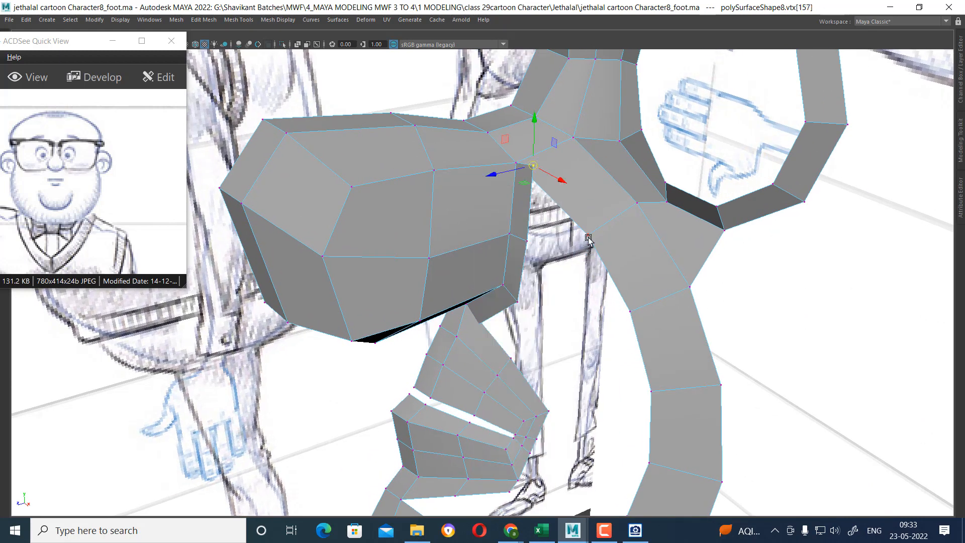
{"action": "middle_click_drag", "start_coordinate": [591, 238], "coordinate": [595, 242]}
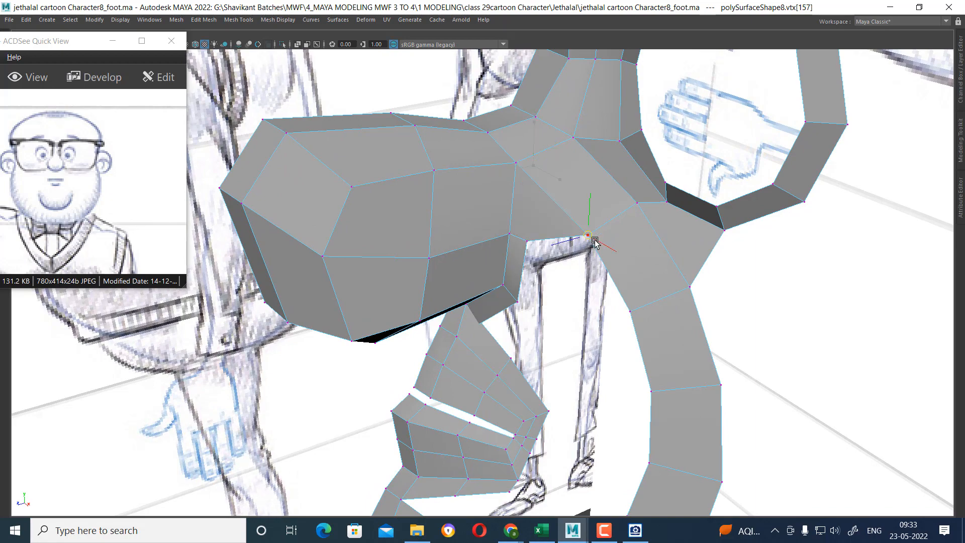
- Snap the nose strip's lower rear vertex onto the upper lip's edge vertex and merge the overlapping vertices where the strips meet
{"action": "left_click_drag", "start_coordinate": [549, 304], "coordinate": [374, 327], "text": "alt"}
{"action": "left_click", "coordinate": [461, 283]}
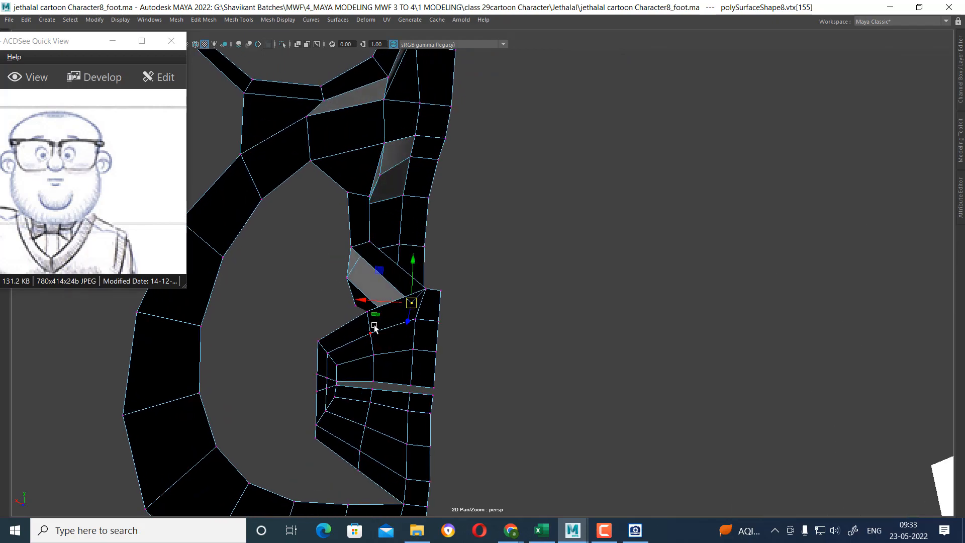
{"action": "middle_click_drag", "start_coordinate": [368, 317], "coordinate": [361, 317]}
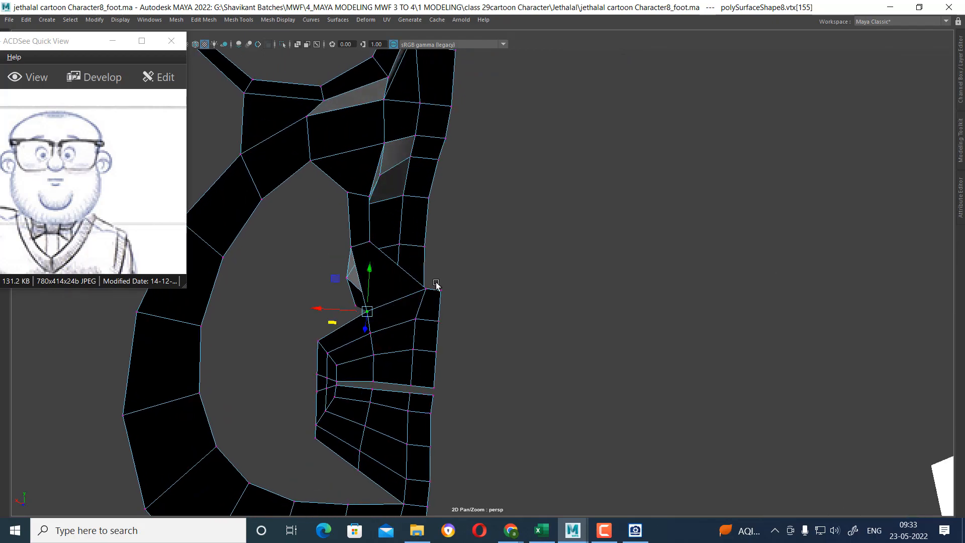
{"action": "left_click_drag", "start_coordinate": [435, 284], "coordinate": [612, 219], "text": "alt"}
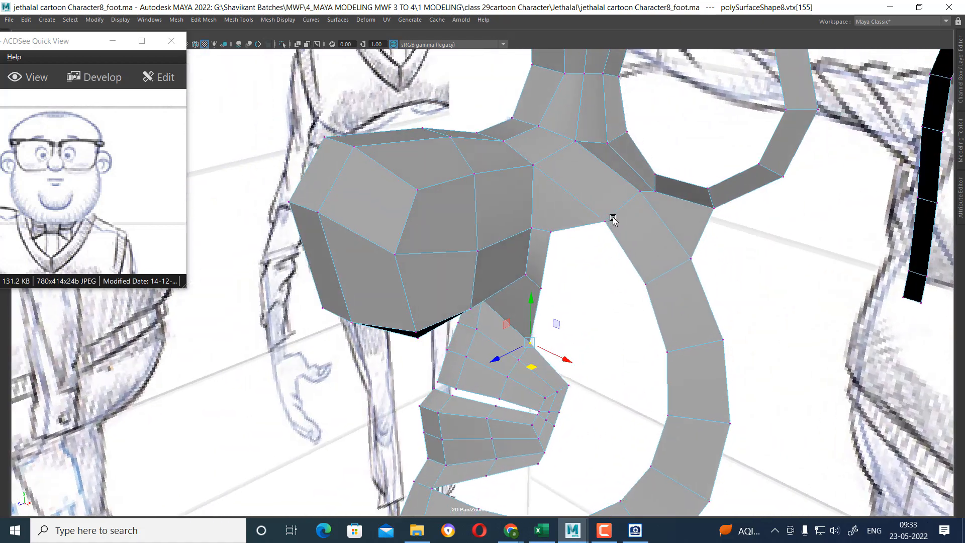
{"action": "left_click", "coordinate": [605, 221]}
{"action": "right_click_drag", "start_coordinate": [605, 287], "coordinate": [676, 181], "text": "shift"}
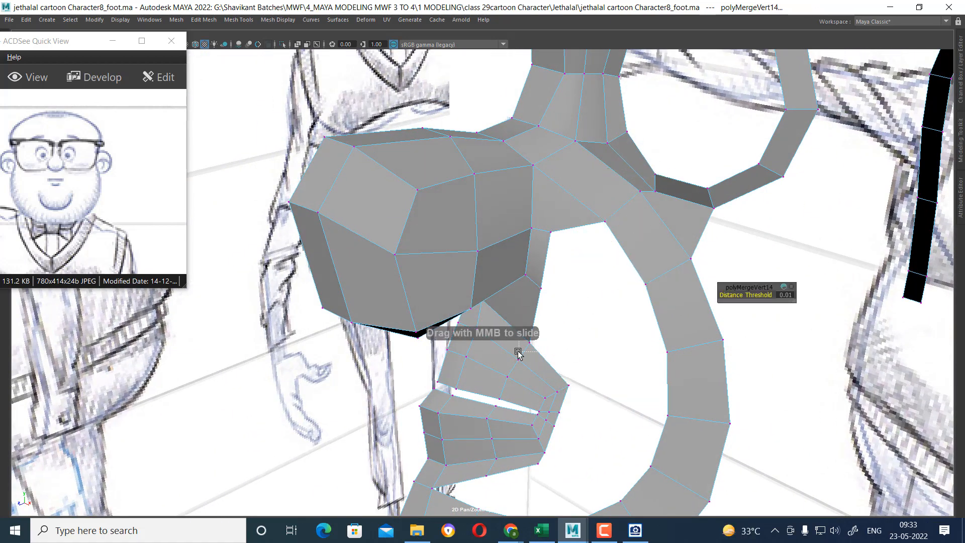
- Move the two outer vertices of the nose's side strip outward toward the cheek in the front view
{"action": "left_click_drag", "start_coordinate": [566, 304], "coordinate": [599, 297], "text": "alt"}
{"action": "right_click_drag", "start_coordinate": [584, 251], "coordinate": [585, 222]}
{"action": "left_click_drag", "start_coordinate": [648, 208], "coordinate": [565, 227], "text": "alt"}
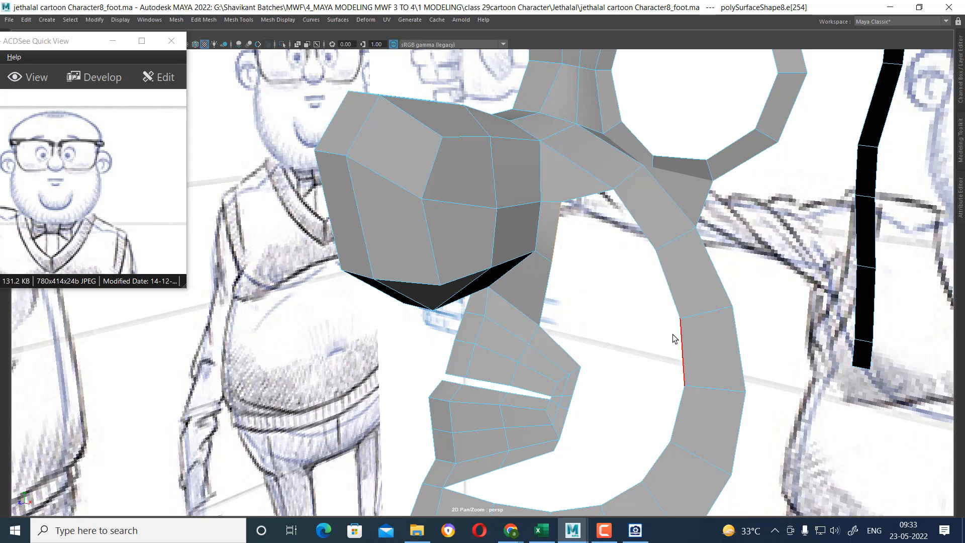
{"action": "scroll", "coordinate": [673, 338], "scroll_direction": "down", "scroll_amount": 5}
{"action": "key", "text": "space"}
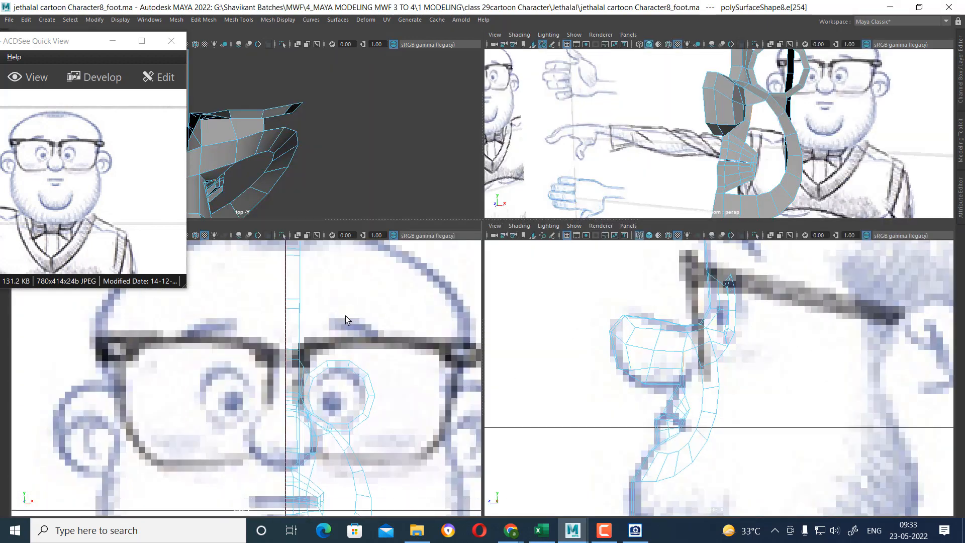
{"action": "scroll", "coordinate": [345, 316], "scroll_direction": "up", "scroll_amount": 1}
{"action": "middle_click_drag", "start_coordinate": [345, 315], "coordinate": [336, 264], "text": "alt"}
{"action": "right_click_drag", "start_coordinate": [335, 390], "coordinate": [293, 344]}
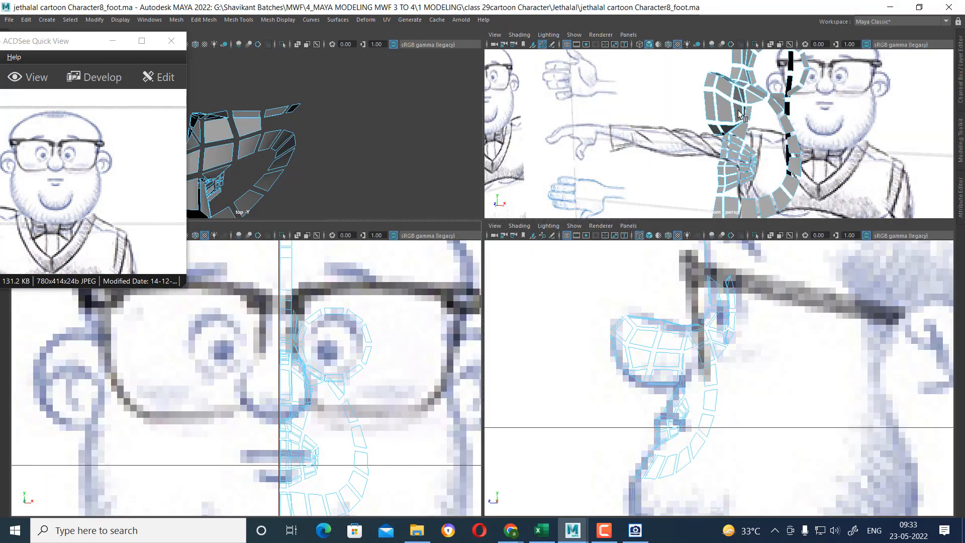
{"action": "right_click_drag", "start_coordinate": [740, 115], "coordinate": [786, 121]}
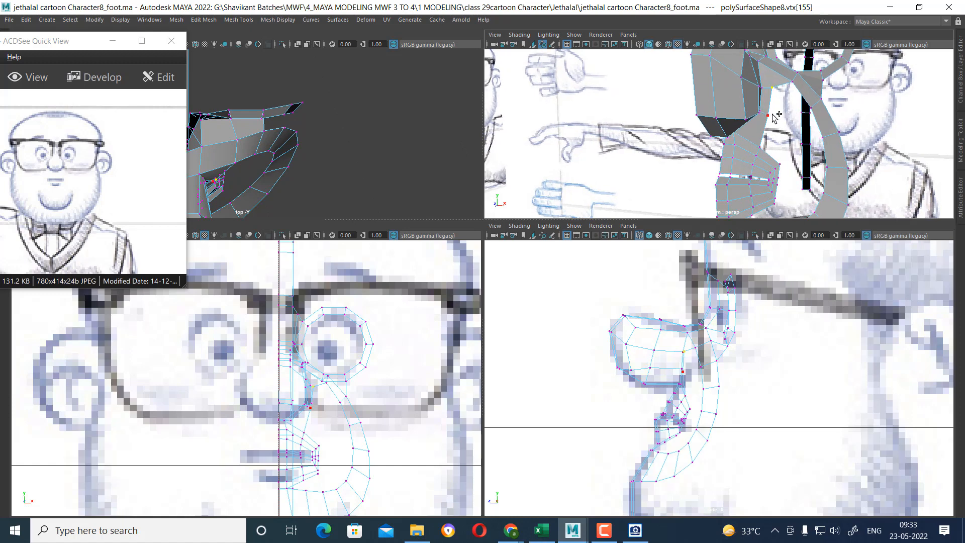
{"action": "key", "text": "w"}
{"action": "scroll", "coordinate": [326, 396], "scroll_direction": "up", "scroll_amount": 4}
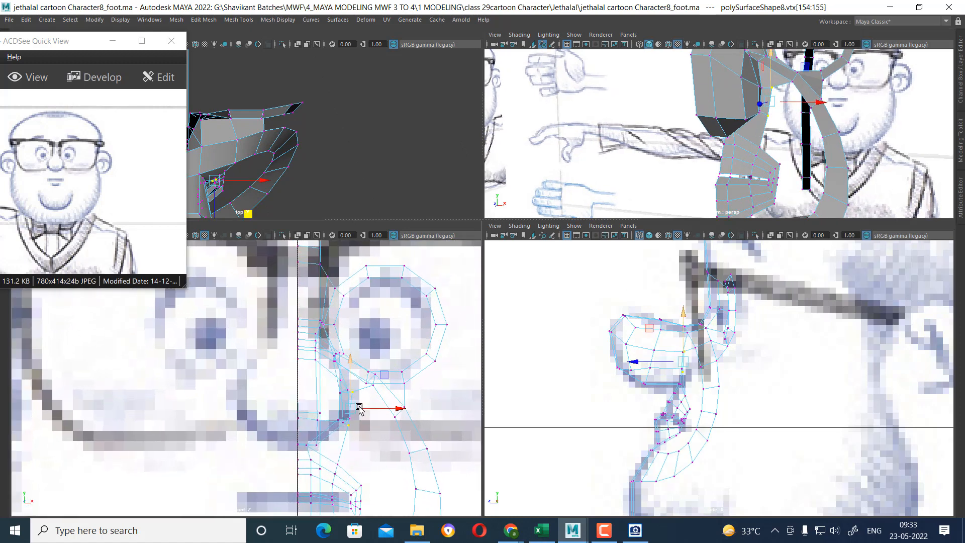
{"action": "left_click_drag", "start_coordinate": [355, 410], "coordinate": [366, 445]}
{"action": "left_click_drag", "start_coordinate": [357, 436], "coordinate": [372, 409]}
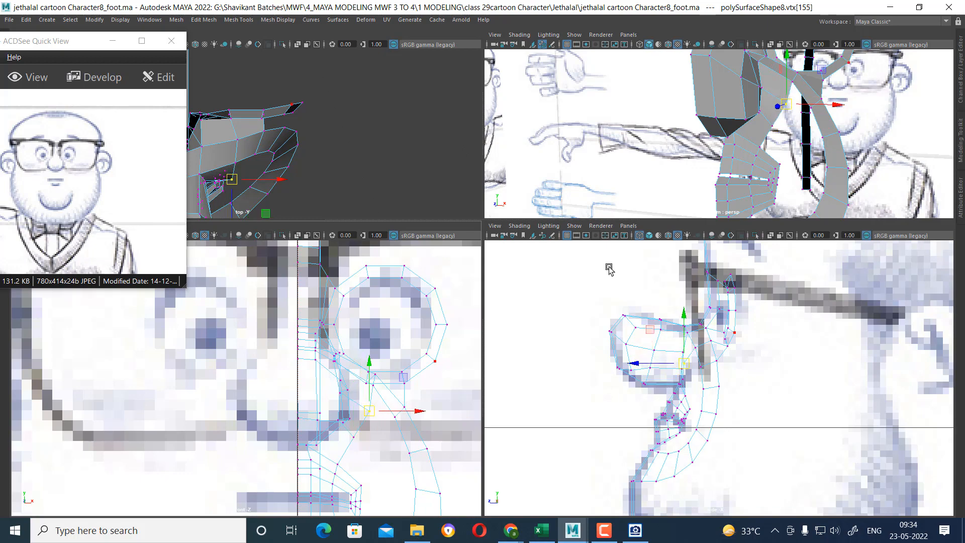
- Reposition the nose strip's lower side vertex backward in the side view
{"action": "left_click_drag", "start_coordinate": [794, 111], "coordinate": [734, 112], "text": "alt"}
{"action": "scroll", "coordinate": [719, 362], "scroll_direction": "up", "scroll_amount": 4}
{"action": "middle_click_drag", "start_coordinate": [691, 371], "coordinate": [721, 380], "text": "alt"}
{"action": "scroll", "coordinate": [724, 365], "scroll_direction": "up", "scroll_amount": 2}
{"action": "left_click", "coordinate": [709, 378]}
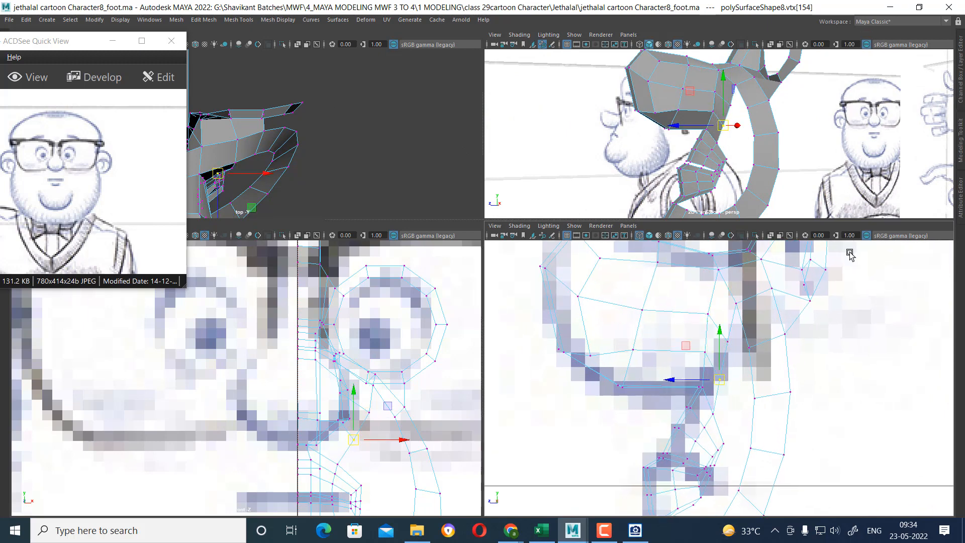
{"action": "scroll", "coordinate": [804, 146], "scroll_direction": "up", "scroll_amount": 5}
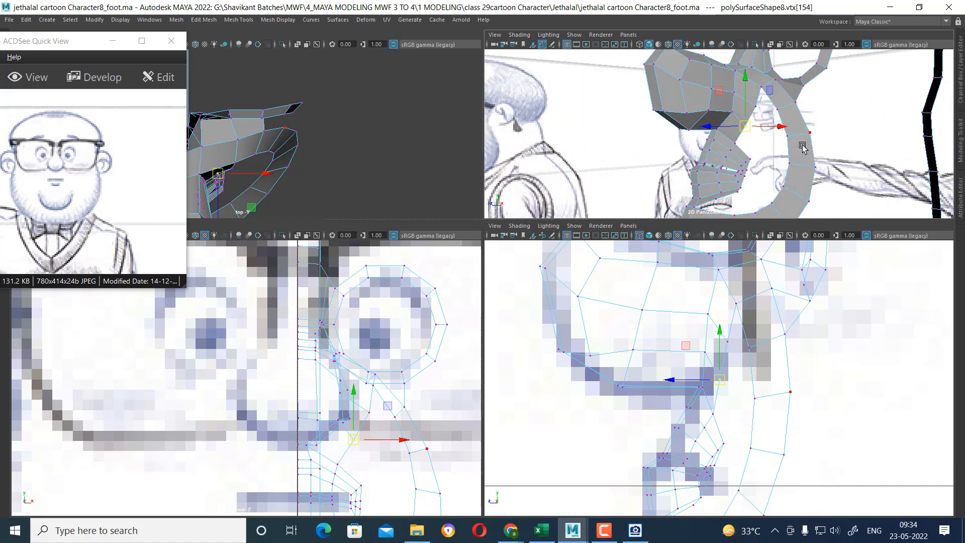
- Select the mouth's outer edge loop and examine it against the cheek strip and reference drawing in the front and perspective views
{"action": "key", "text": "space"}
{"action": "middle_click_drag", "start_coordinate": [758, 244], "coordinate": [786, 209], "text": "alt"}
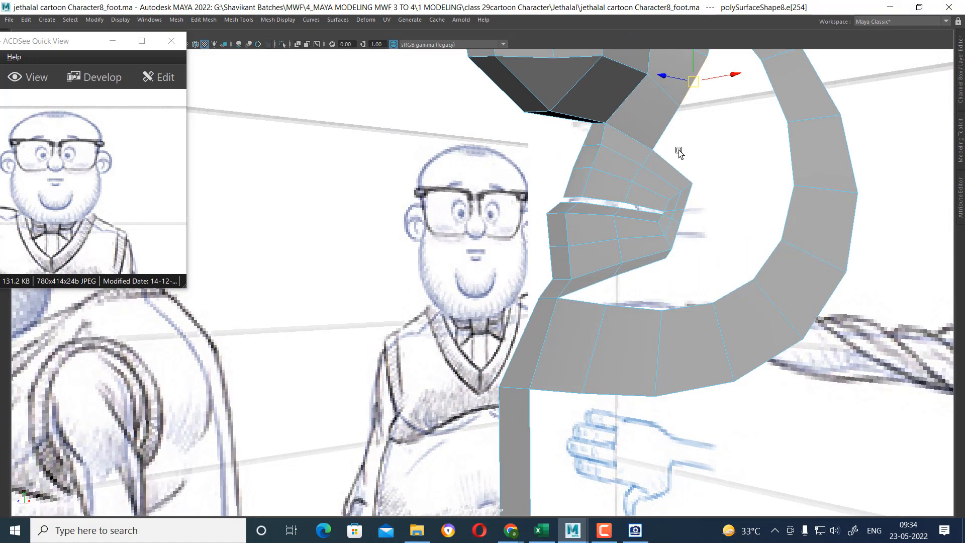
{"action": "left_click", "coordinate": [667, 162]}
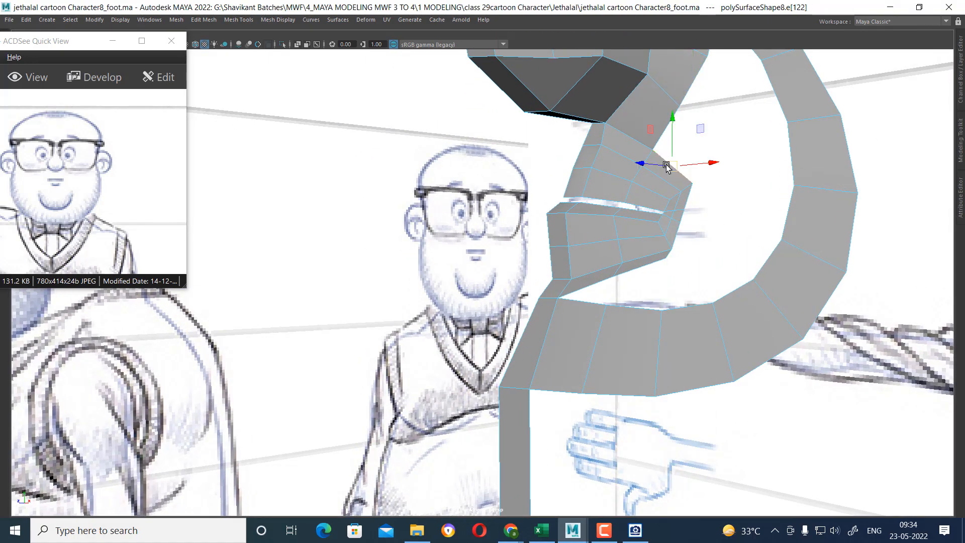
{"action": "double_click", "coordinate": [597, 283]}
{"action": "left_click_drag", "start_coordinate": [732, 259], "coordinate": [759, 259], "text": "alt"}
{"action": "left_click_drag", "start_coordinate": [712, 219], "coordinate": [667, 217], "text": "alt"}
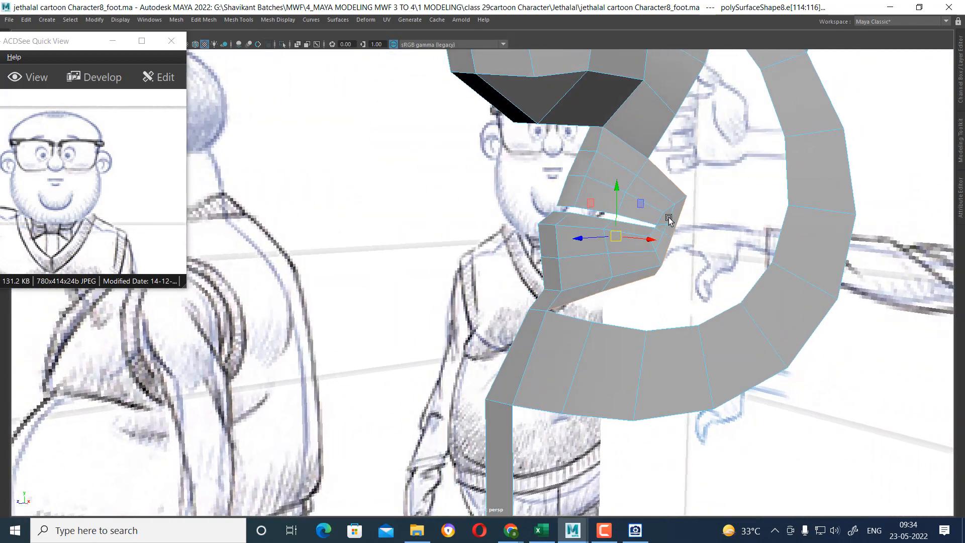
{"action": "key", "text": "space"}
{"action": "right_click_drag", "start_coordinate": [342, 417], "coordinate": [370, 447], "text": "alt"}
{"action": "middle_click_drag", "start_coordinate": [370, 447], "coordinate": [330, 347], "text": "alt"}
{"action": "right_click_drag", "start_coordinate": [330, 347], "coordinate": [361, 452], "text": "alt"}
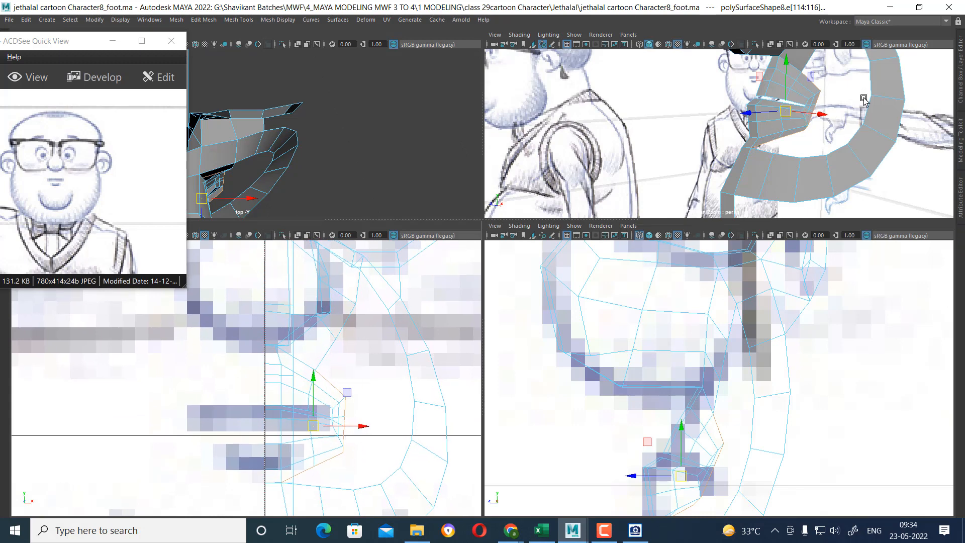
{"action": "left_click_drag", "start_coordinate": [824, 107], "coordinate": [797, 129], "text": "alt"}
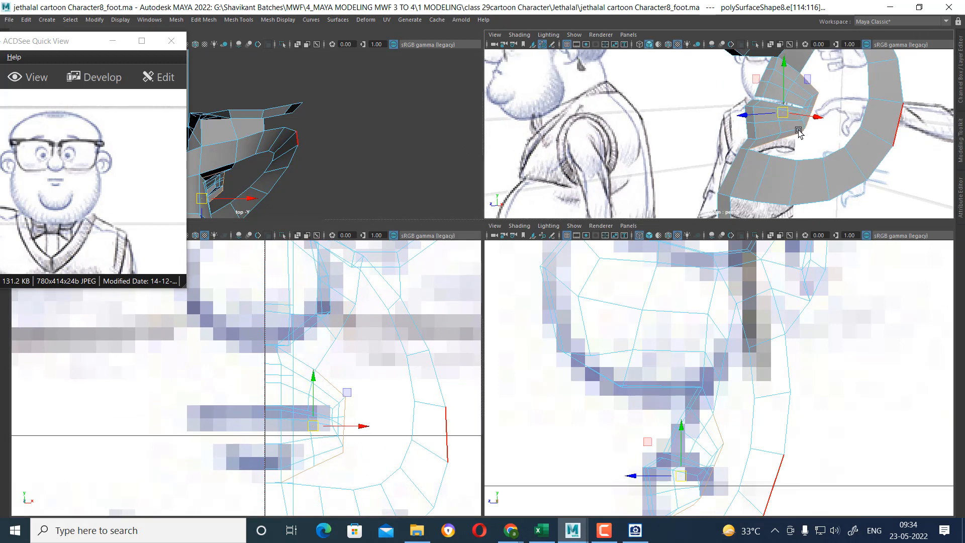
{"action": "mouse_move", "coordinate": [797, 129]}
{"action": "right_mouse_down", "text": "alt"}
{"action": "mouse_move", "coordinate": [875, 134]}
{"action": "mouse_move", "coordinate": [804, 126]}
{"action": "right_mouse_up", "text": "alt"}
{"action": "key", "text": "space"}
- Merge the lower lip's outer-edge vertices with the facing inner vertices of the cheek strip to close the gap beneath the lip
{"action": "middle_click_drag", "start_coordinate": [677, 228], "coordinate": [685, 199], "text": "alt"}
{"action": "right_click_drag", "start_coordinate": [685, 199], "coordinate": [661, 200], "text": "alt"}
{"action": "right_click_drag", "start_coordinate": [661, 200], "coordinate": [616, 198]}
{"action": "left_click", "coordinate": [642, 268], "text": "shift"}
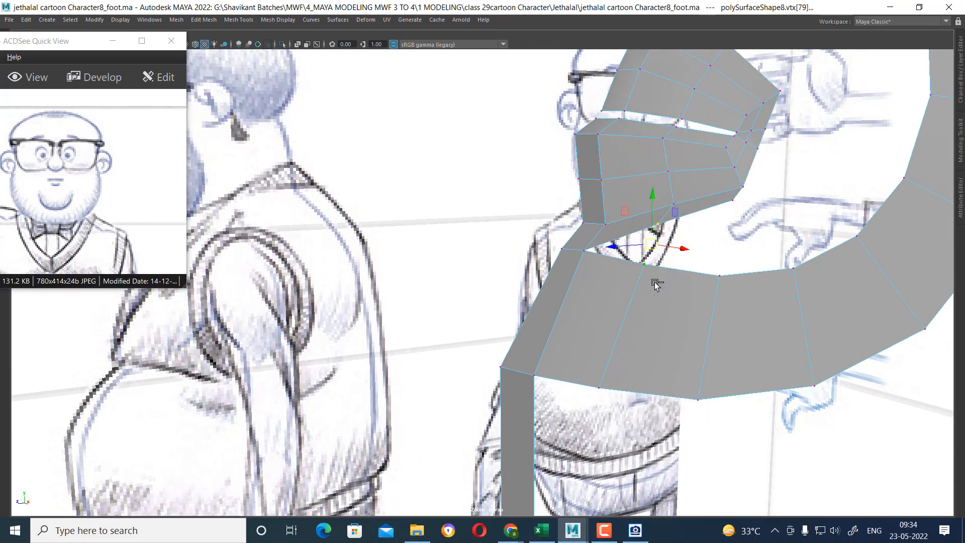
{"action": "right_click_drag", "start_coordinate": [700, 315], "coordinate": [690, 184], "text": "shift"}
- Bridge the two outer edges at the mouth corner to the two facing inner edges of the cheek strip
{"action": "left_click_drag", "start_coordinate": [734, 258], "coordinate": [740, 200], "text": "alt"}
{"action": "left_click", "coordinate": [698, 223]}
{"action": "key", "text": "w"}
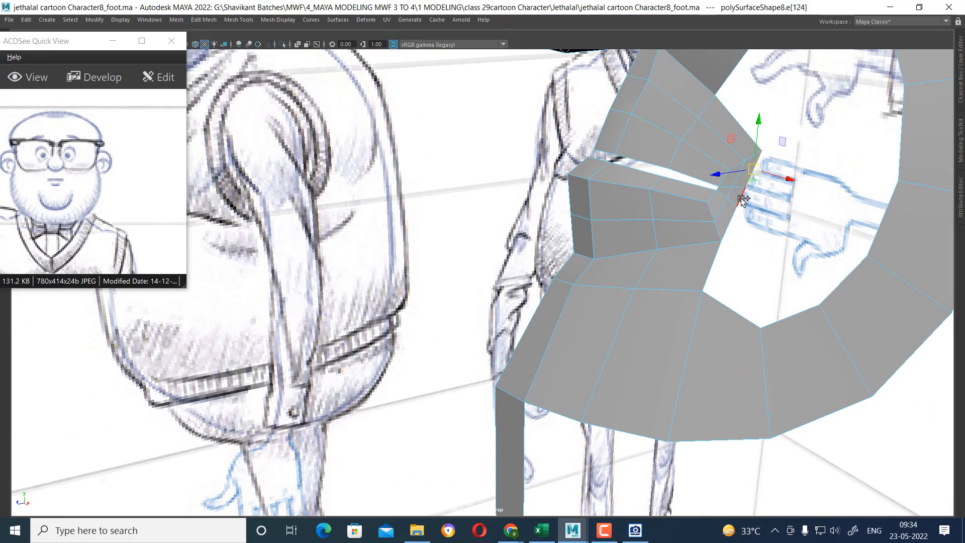
{"action": "left_click", "coordinate": [865, 257], "text": "shift"}
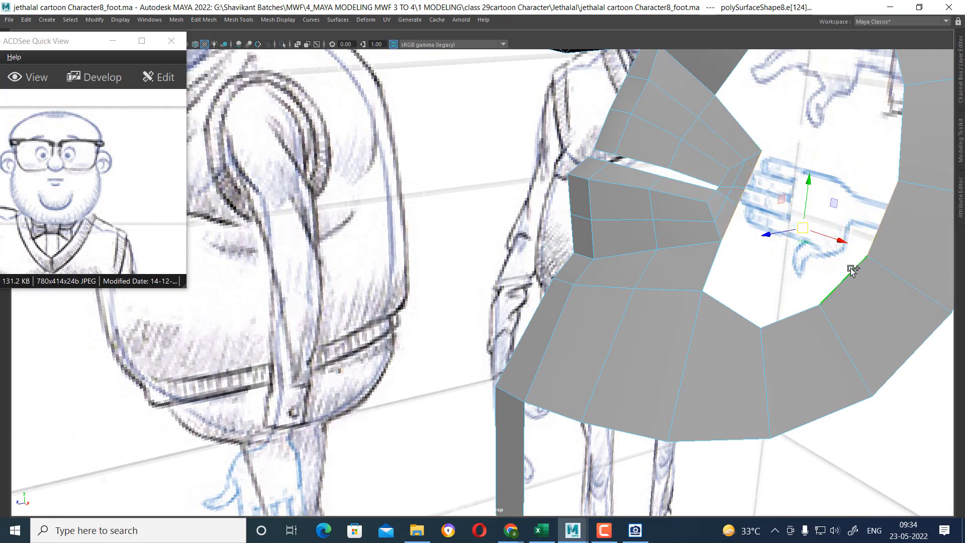
{"action": "left_click_drag", "start_coordinate": [881, 254], "coordinate": [853, 248], "text": "alt"}
{"action": "left_click", "coordinate": [824, 194], "text": "shift"}
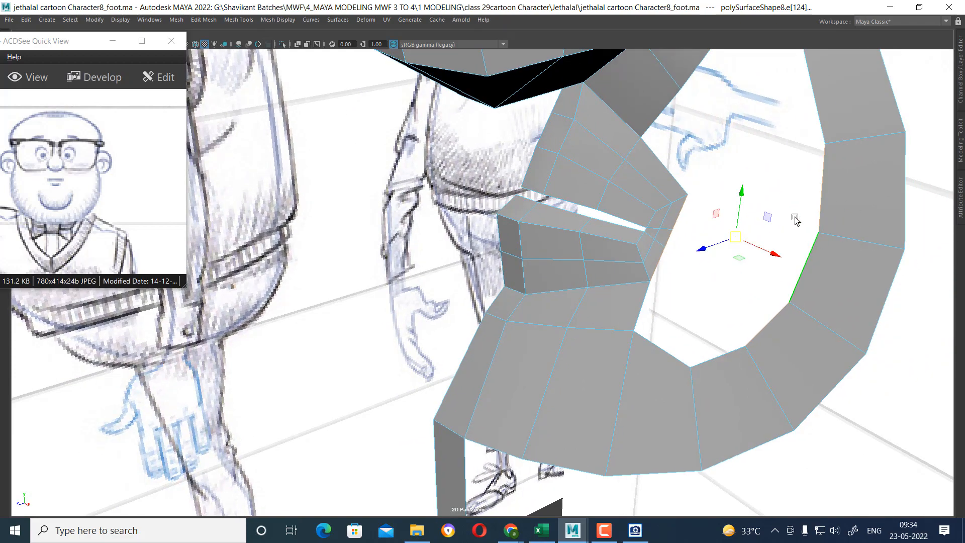
{"action": "right_click_drag", "start_coordinate": [790, 204], "coordinate": [788, 326], "text": "shift"}
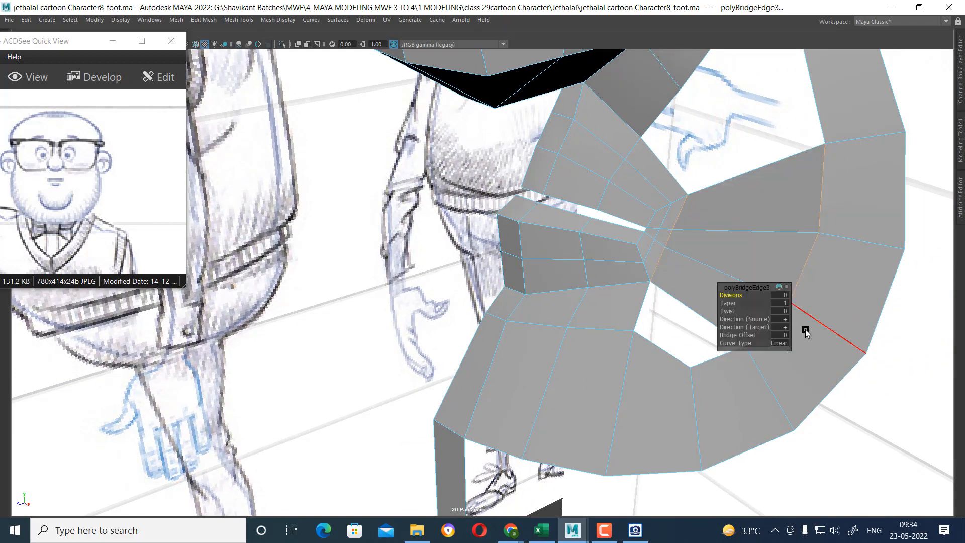
- Split the bridged faces between the mouth corner and cheek strip with a lengthwise edge loop
{"action": "left_click_drag", "start_coordinate": [693, 278], "coordinate": [794, 270], "text": "alt"}
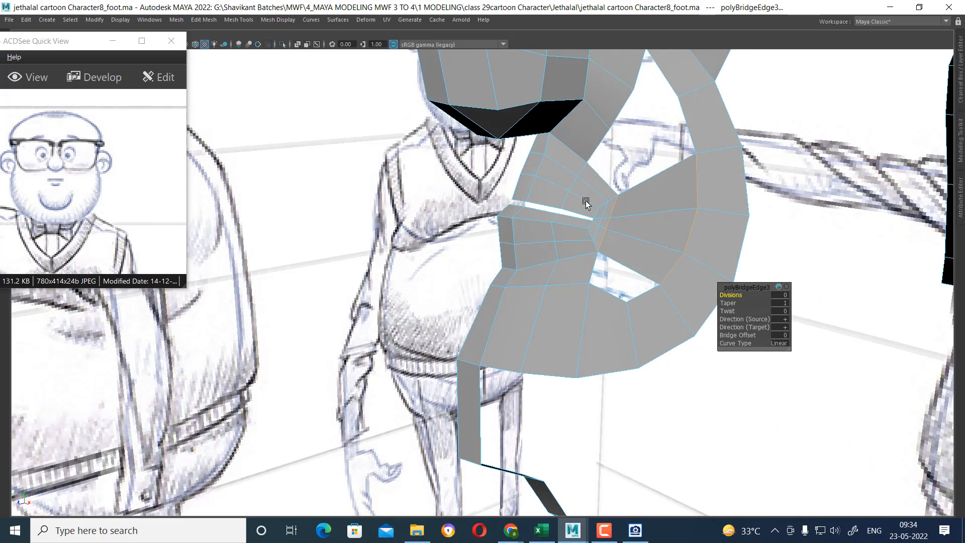
{"action": "left_click_drag", "start_coordinate": [586, 204], "coordinate": [654, 189], "text": "alt"}
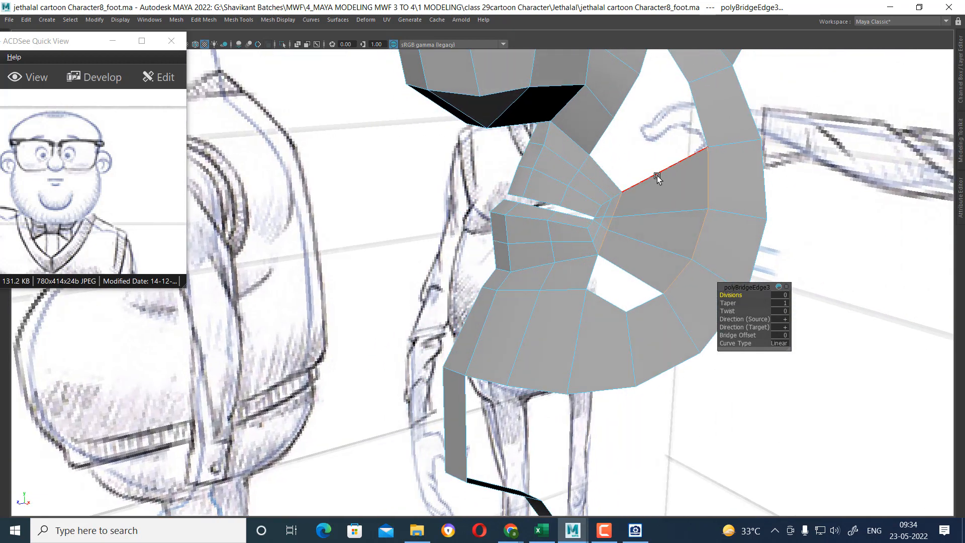
{"action": "left_click", "coordinate": [704, 111]}
{"action": "right_click_drag", "start_coordinate": [709, 111], "coordinate": [587, 172], "text": "ctrl"}
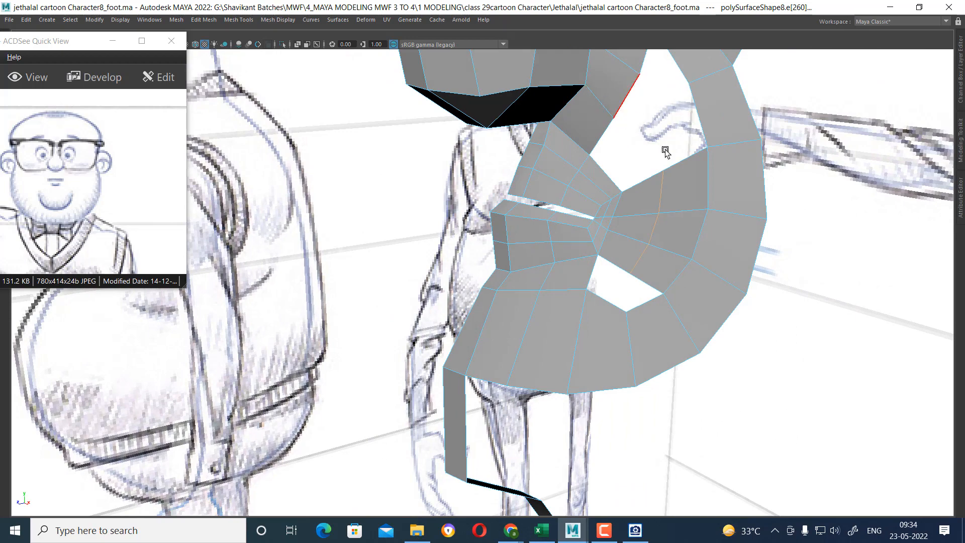
- Bridge the nose strip's open lower edges to the upper edges of the new mouth-corner faces
{"action": "left_click", "coordinate": [626, 89]}
{"action": "right_click_drag", "start_coordinate": [649, 107], "coordinate": [640, 230], "text": "shift"}
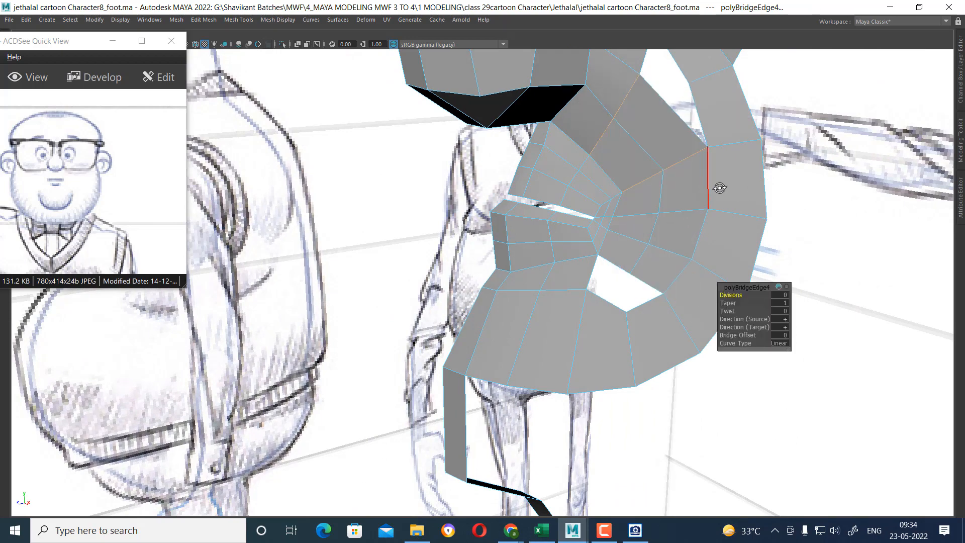
{"action": "left_click_drag", "start_coordinate": [719, 187], "coordinate": [577, 288], "text": "alt"}
- Slide the edge row beneath the lower lip downward toward the chin to widen the upper faces
{"action": "left_click", "coordinate": [658, 244]}
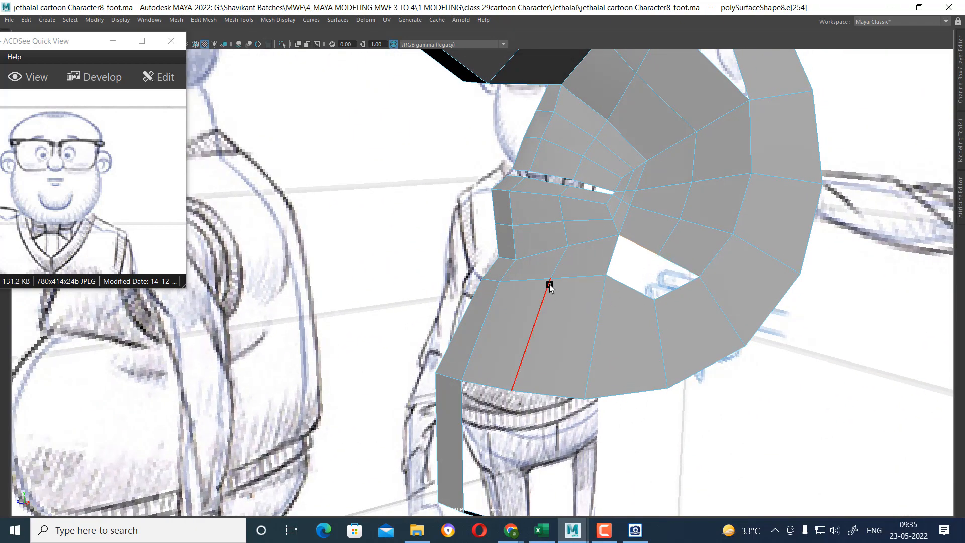
{"action": "right_click_drag", "start_coordinate": [606, 221], "coordinate": [603, 300], "text": "shift"}
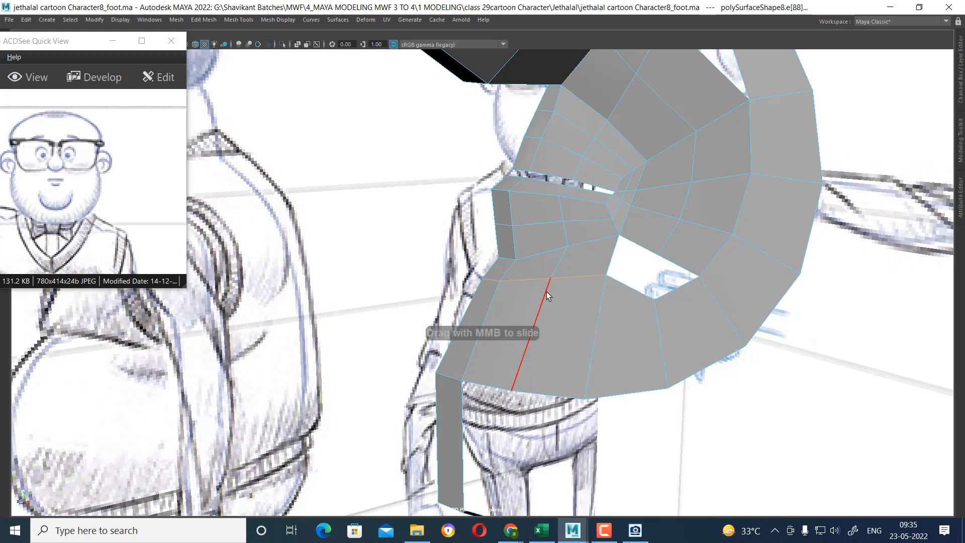
{"action": "middle_click_drag", "start_coordinate": [538, 311], "coordinate": [531, 321]}
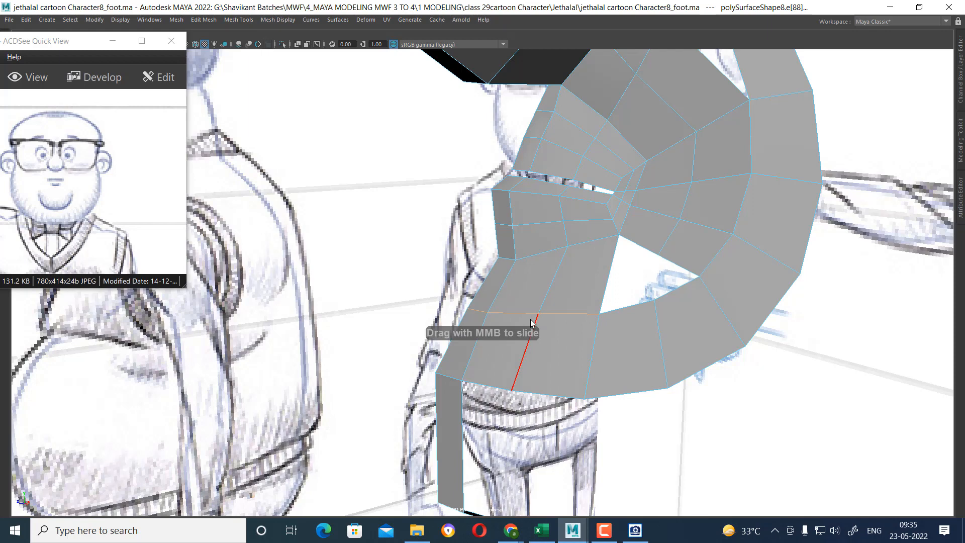
- Split the strip beneath the lower lip with an edge loop and bridge its lower side edge to the facing cheek edge
{"action": "left_click", "coordinate": [663, 185]}
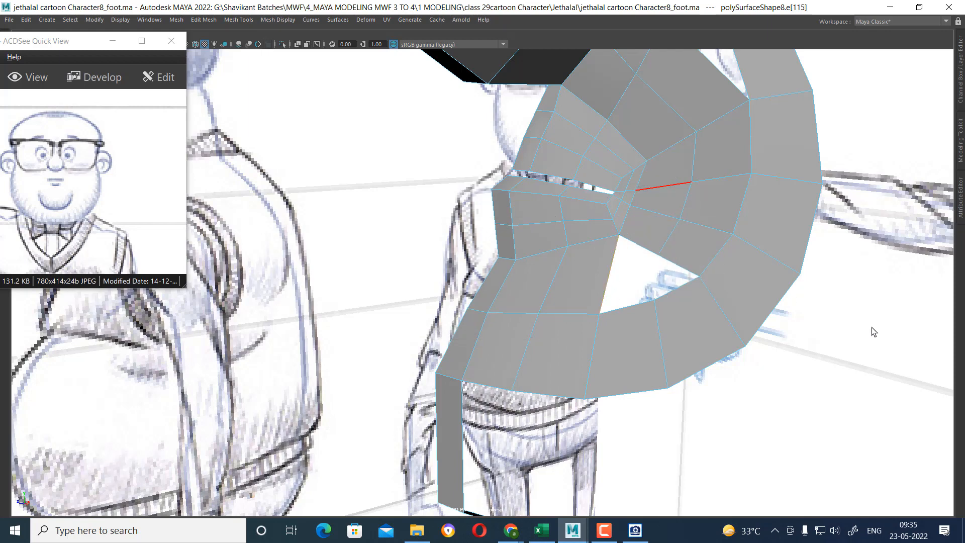
{"action": "left_click", "coordinate": [708, 291]}
{"action": "left_click", "coordinate": [678, 290]}
{"action": "right_click_drag", "start_coordinate": [674, 239], "coordinate": [673, 345], "text": "shift"}
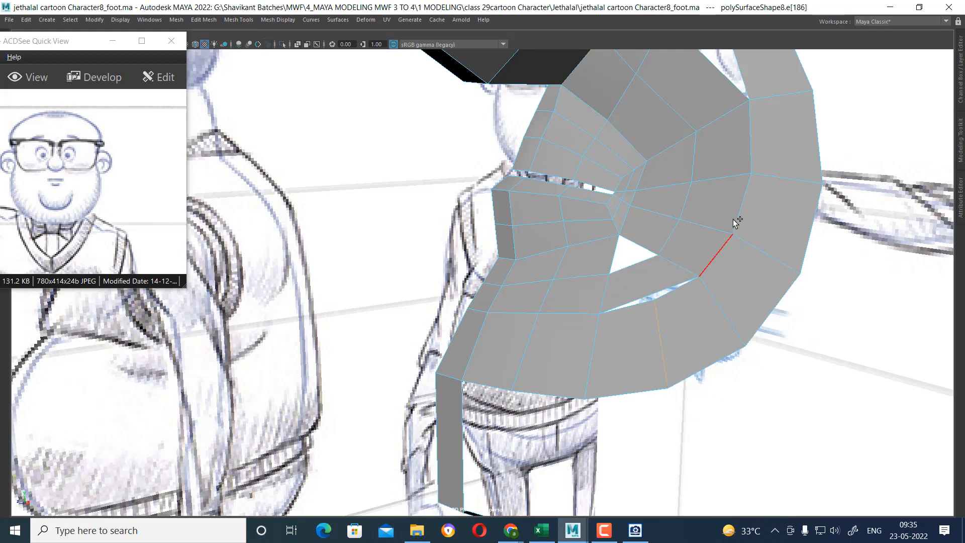
- Remove the extra cross edge from the lower cheek strip and bridge the remaining hole below the mouth corner
{"action": "right_click_drag", "start_coordinate": [723, 225], "coordinate": [653, 258], "text": "shift"}
{"action": "left_click_drag", "start_coordinate": [710, 309], "coordinate": [689, 270], "text": "alt"}
{"action": "left_click", "coordinate": [679, 232]}
{"action": "right_click_drag", "start_coordinate": [694, 193], "coordinate": [690, 327], "text": "shift"}
{"action": "left_click_drag", "start_coordinate": [683, 279], "coordinate": [728, 218], "text": "alt"}
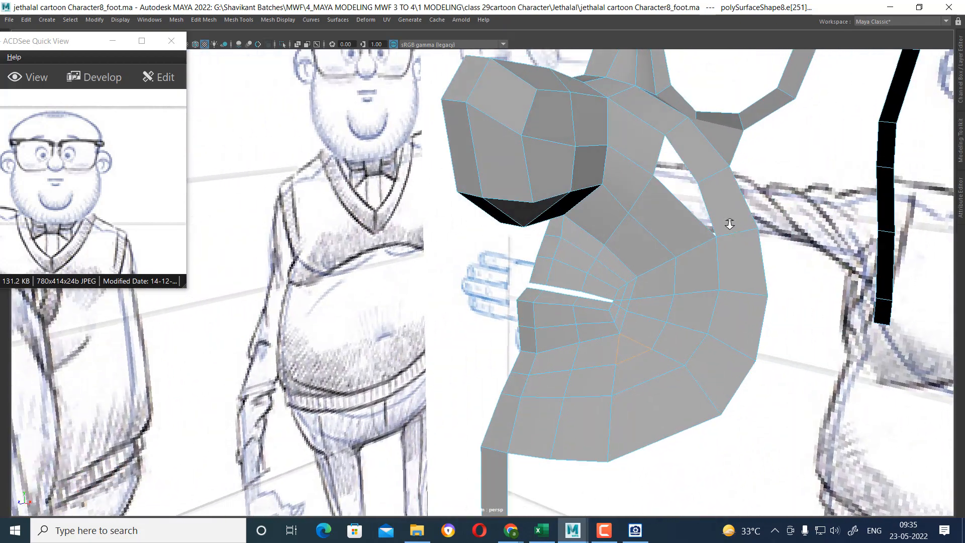
- Split the faces between the nose and mouth corner with an edge loop and bridge them to the cheek strip's open inner edge
{"action": "right_click_drag", "start_coordinate": [728, 217], "coordinate": [736, 254], "text": "alt"}
{"action": "left_click", "coordinate": [724, 190]}
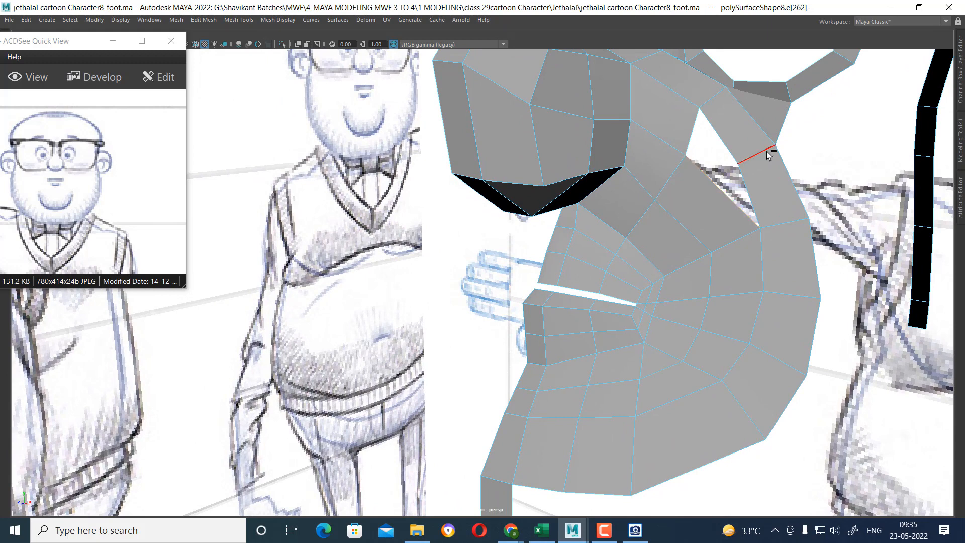
{"action": "right_click_drag", "start_coordinate": [767, 150], "coordinate": [846, 414], "text": "ctrl"}
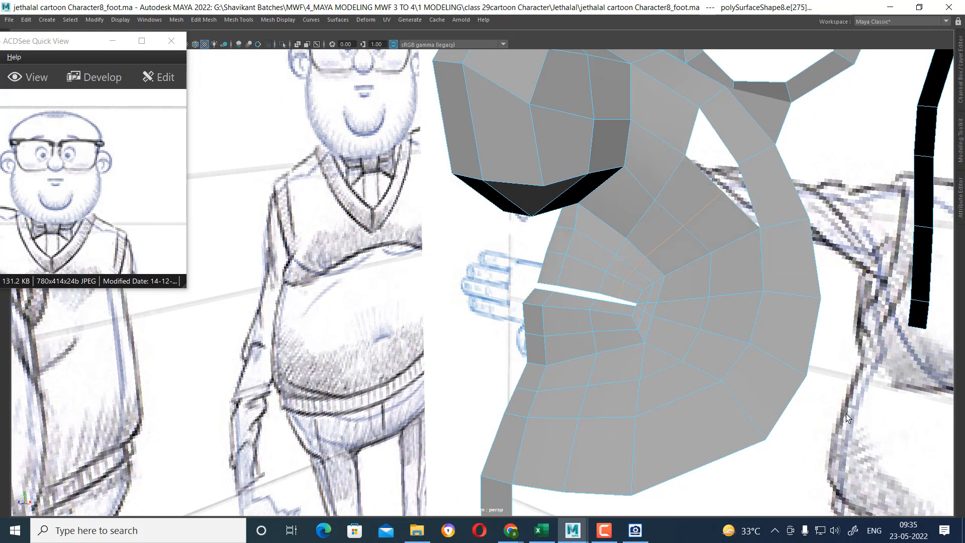
{"action": "left_click", "coordinate": [720, 157]}
{"action": "right_click_drag", "start_coordinate": [714, 173], "coordinate": [723, 269], "text": "shift"}
{"action": "left_click_drag", "start_coordinate": [751, 241], "coordinate": [696, 200], "text": "alt"}
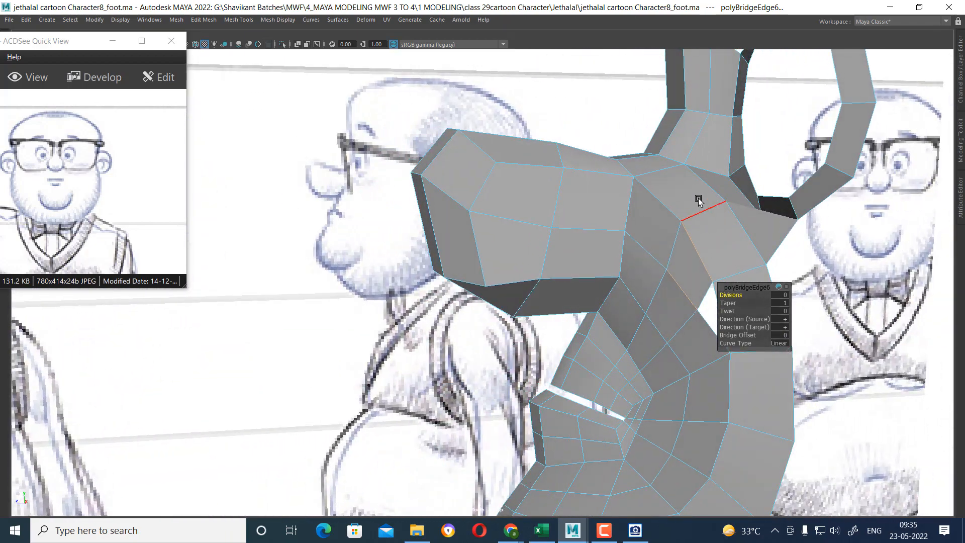
- Average the vertices of the four faces joining the side of the nose to the cheek strip
{"action": "right_click_drag", "start_coordinate": [695, 200], "coordinate": [695, 222]}
{"action": "left_click", "coordinate": [683, 195]}
{"action": "left_click", "coordinate": [716, 231], "text": "shift"}
{"action": "left_click", "coordinate": [687, 261], "text": "shift"}
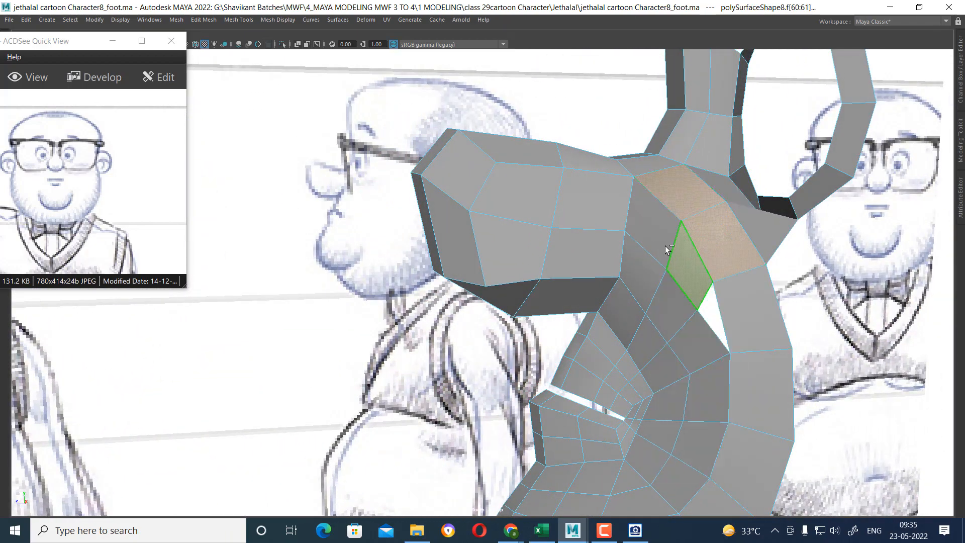
{"action": "left_click", "coordinate": [656, 229], "text": "shift"}
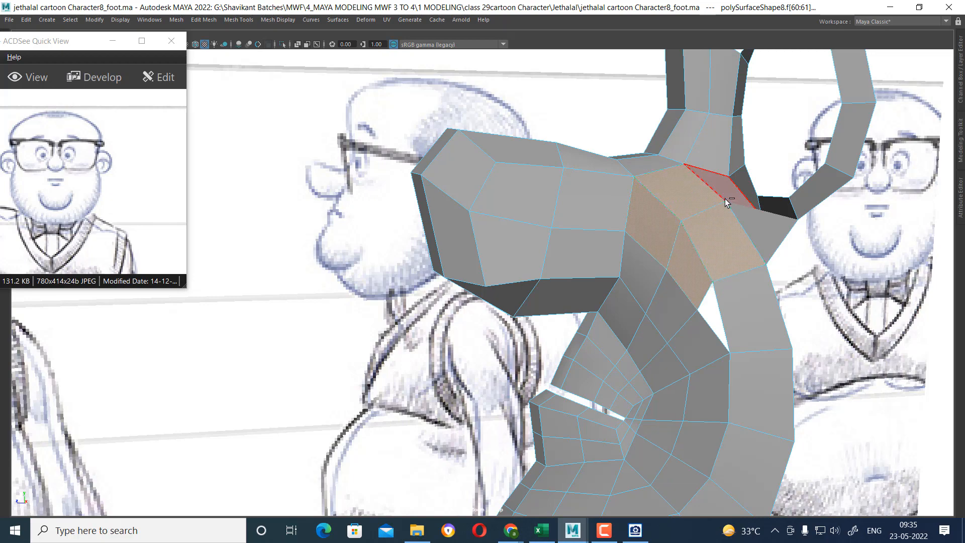
{"action": "right_click_drag", "start_coordinate": [725, 204], "coordinate": [754, 187], "text": "ctrl"}
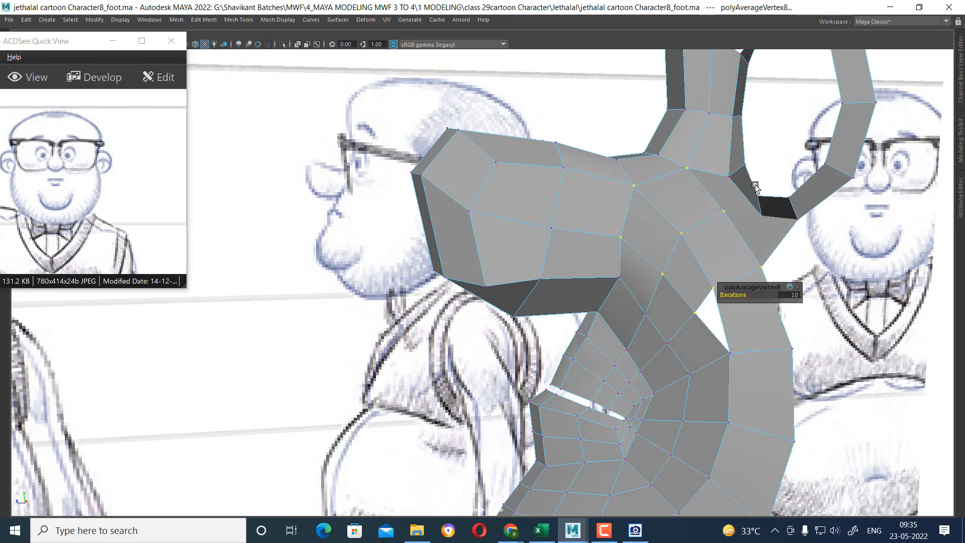
- Try to merge the vertices of the whole face mesh
{"action": "left_click_drag", "start_coordinate": [662, 299], "coordinate": [706, 284], "text": "alt"}
{"action": "middle_click_drag", "start_coordinate": [706, 285], "coordinate": [600, 265], "text": "alt"}
{"action": "right_click_drag", "start_coordinate": [601, 265], "coordinate": [603, 138], "text": "alt"}
{"action": "left_click_drag", "start_coordinate": [614, 240], "coordinate": [605, 242], "text": "alt"}
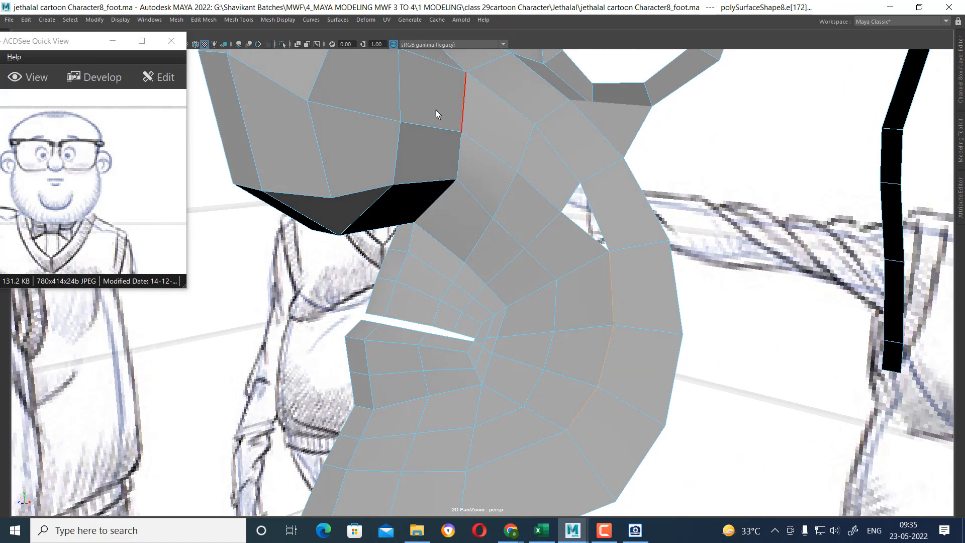
{"action": "left_click_drag", "start_coordinate": [628, 274], "coordinate": [603, 312], "text": "alt"}
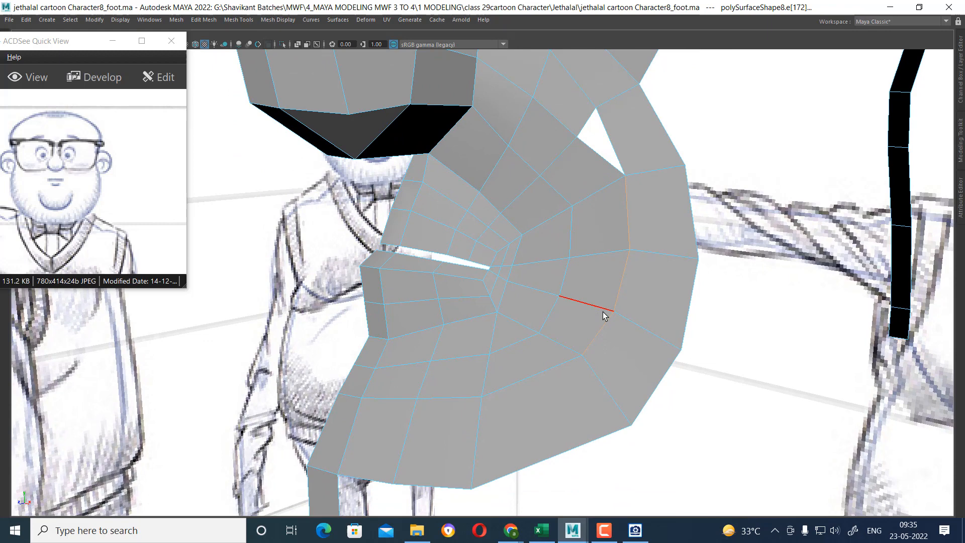
{"action": "left_click", "coordinate": [562, 366]}
{"action": "right_click_drag", "start_coordinate": [641, 182], "coordinate": [559, 166]}
{"action": "right_click_drag", "start_coordinate": [471, 338], "coordinate": [537, 265], "text": "shift"}
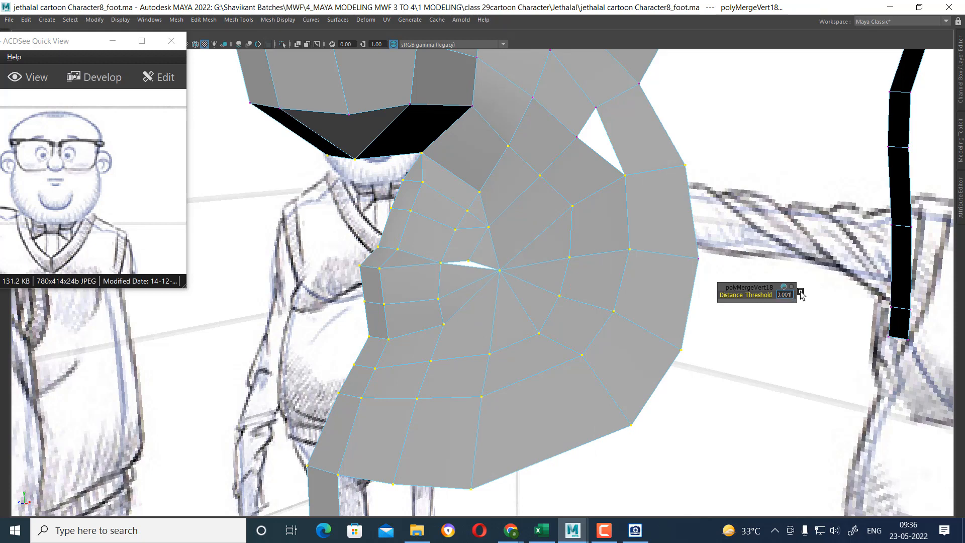
{"action": "key", "text": "ctrl+z"}
{"action": "key", "text": "F8"}
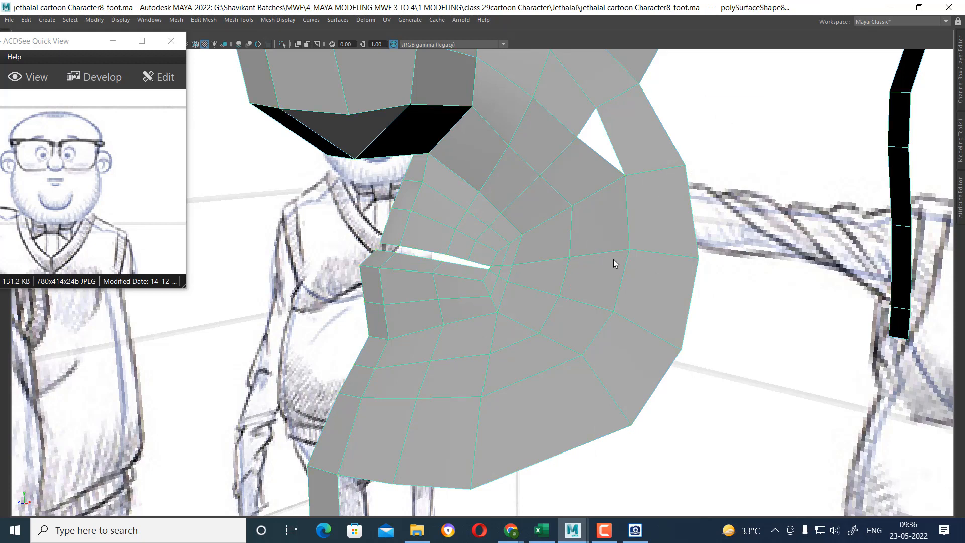
- Bevel the edge loop separating the mouth area from the outer cheek strip with a fraction of 0.99
{"action": "left_click", "coordinate": [627, 212]}
{"action": "left_click", "coordinate": [549, 368], "text": "shift"}
{"action": "left_click", "coordinate": [469, 395], "text": "shift"}
{"action": "right_click_drag", "start_coordinate": [584, 306], "coordinate": [637, 308], "text": "shift"}
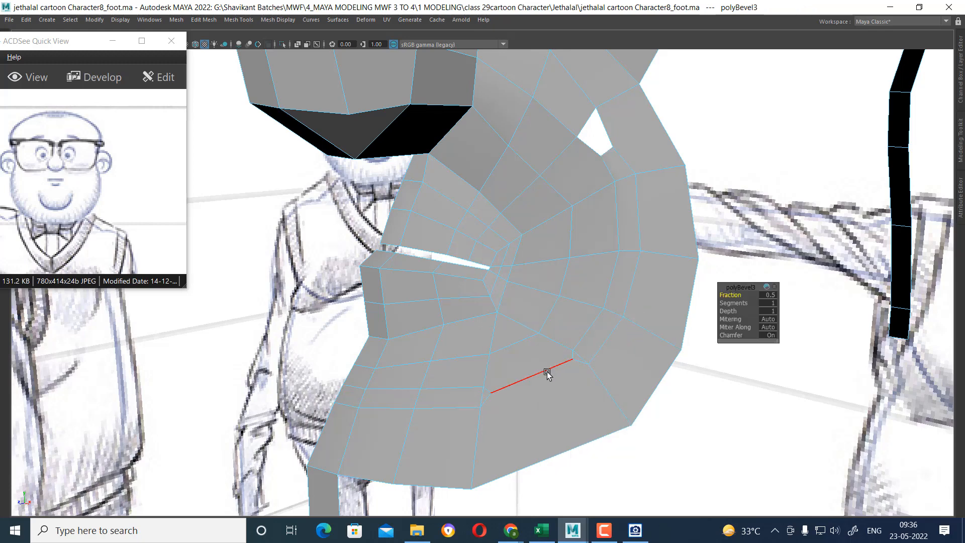
{"action": "right_click_drag", "start_coordinate": [548, 346], "coordinate": [593, 339], "text": "shift"}
{"action": "scroll", "coordinate": [556, 349], "scroll_direction": "up", "scroll_amount": 3}
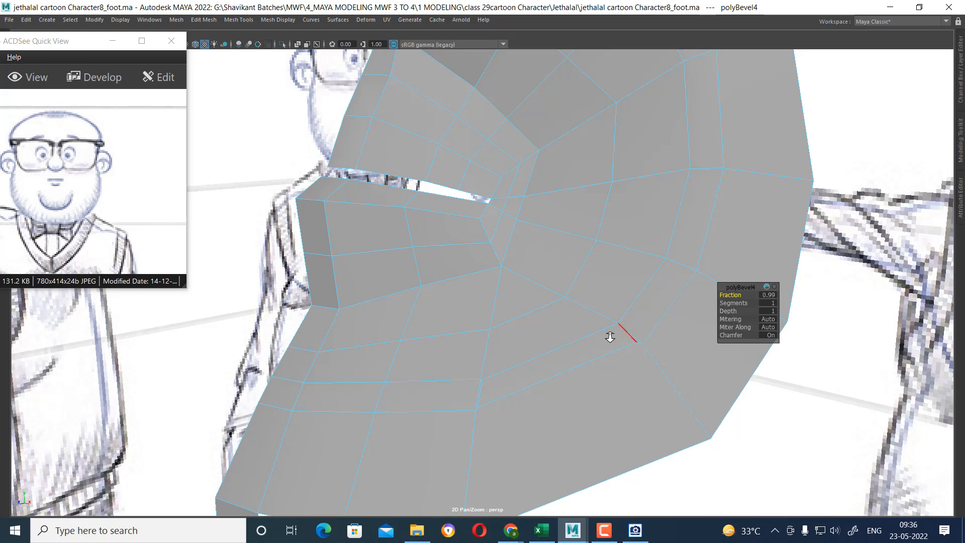
- Merge the stray near-coincident vertices along the beveled strip below the mouth corner
{"action": "scroll", "coordinate": [623, 346], "scroll_direction": "up", "scroll_amount": 5}
{"action": "right_click_drag", "start_coordinate": [618, 282], "coordinate": [716, 136]}
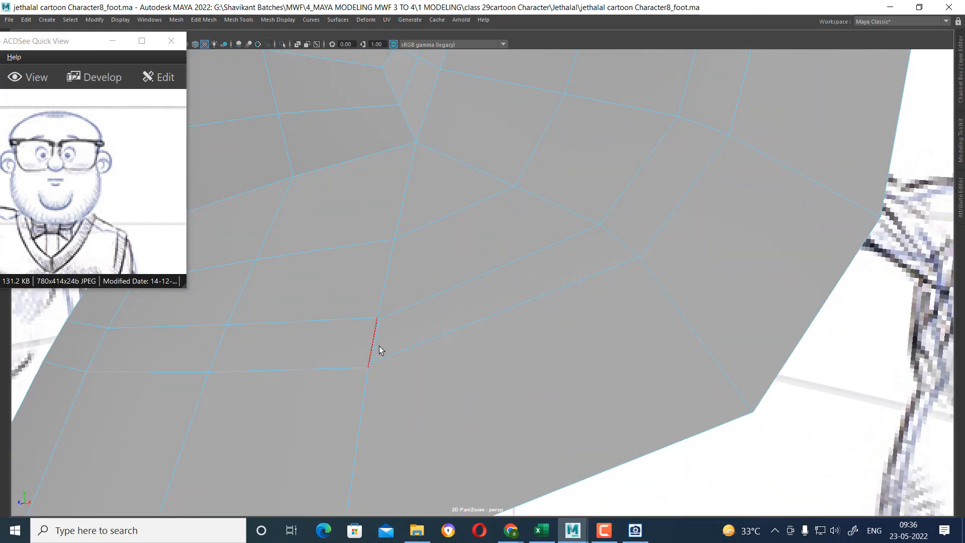
{"action": "right_click_drag", "start_coordinate": [476, 297], "coordinate": [336, 358], "text": "shift"}
{"action": "double_click", "coordinate": [545, 251]}
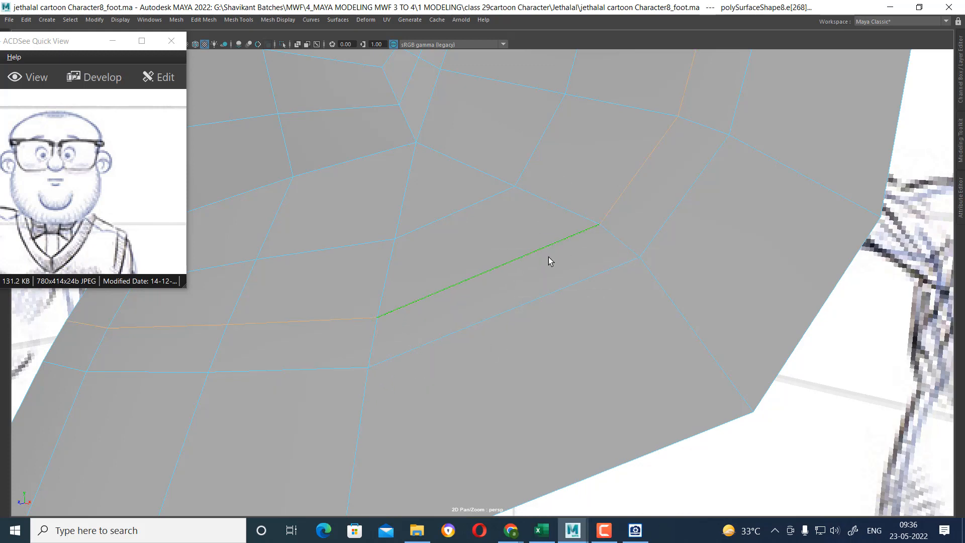
{"action": "double_click", "coordinate": [570, 278]}
- Weld the two bevel end vertices at the cheek hole onto the strip vertices just below them
{"action": "scroll", "coordinate": [593, 263], "scroll_direction": "down", "scroll_amount": 5}
{"action": "middle_click_drag", "start_coordinate": [604, 257], "coordinate": [616, 250], "text": "alt"}
{"action": "scroll", "coordinate": [616, 266], "scroll_direction": "up", "scroll_amount": 1}
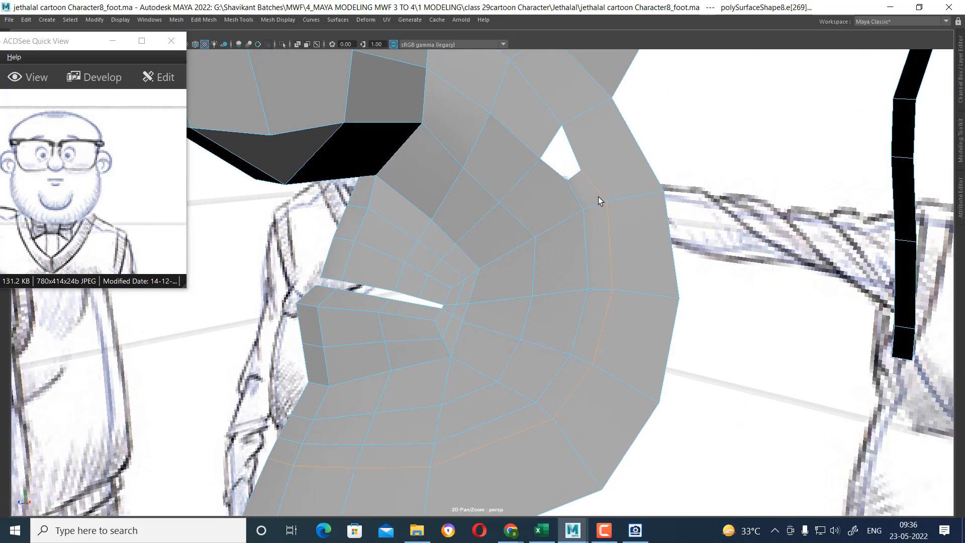
{"action": "left_click_drag", "start_coordinate": [598, 197], "coordinate": [575, 224], "text": "alt"}
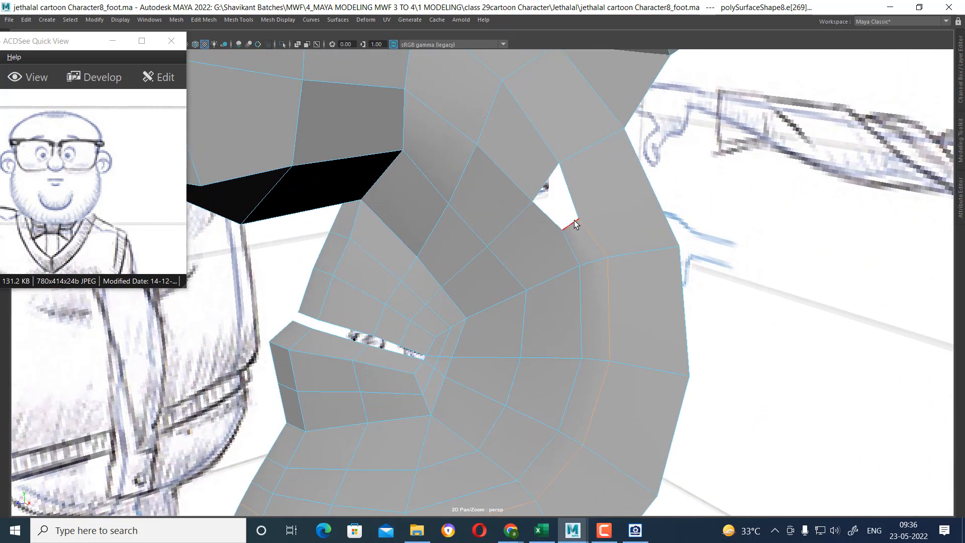
{"action": "left_click", "coordinate": [617, 197]}
{"action": "right_click", "coordinate": [615, 183]}
{"action": "right_click_drag", "start_coordinate": [614, 182], "coordinate": [555, 193]}
{"action": "left_click", "coordinate": [602, 232]}
{"action": "left_click_drag", "start_coordinate": [591, 213], "coordinate": [553, 240]}
{"action": "left_click_drag", "start_coordinate": [611, 224], "coordinate": [608, 256]}
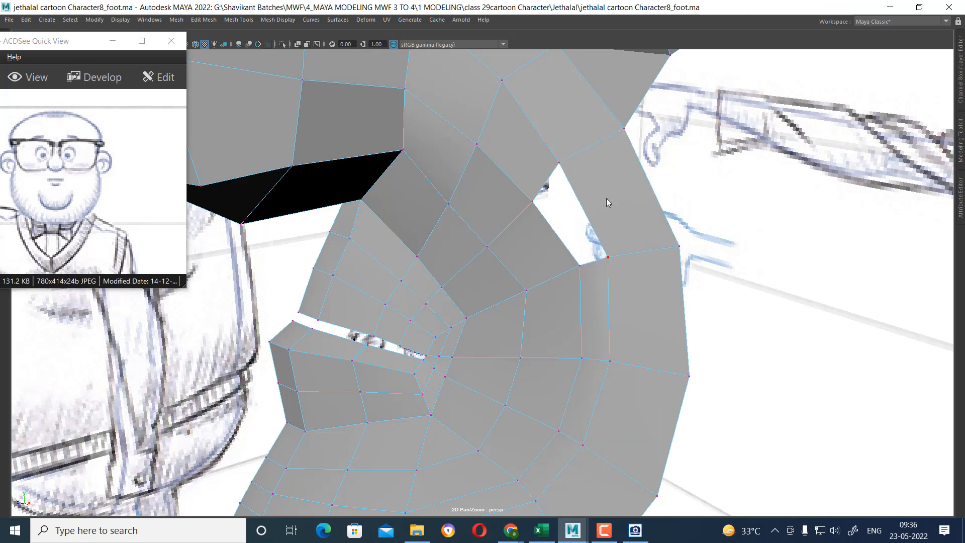
- Close the hole between the nose side and the cheek strip by bridging its open side edges
{"action": "right_click_drag", "start_coordinate": [606, 197], "coordinate": [604, 127]}
{"action": "double_click", "coordinate": [550, 187]}
{"action": "right_click_drag", "start_coordinate": [618, 162], "coordinate": [617, 294], "text": "shift"}
{"action": "scroll", "coordinate": [640, 307], "scroll_direction": "down", "scroll_amount": 5}
{"action": "left_click_drag", "start_coordinate": [583, 328], "coordinate": [519, 297], "text": "alt"}
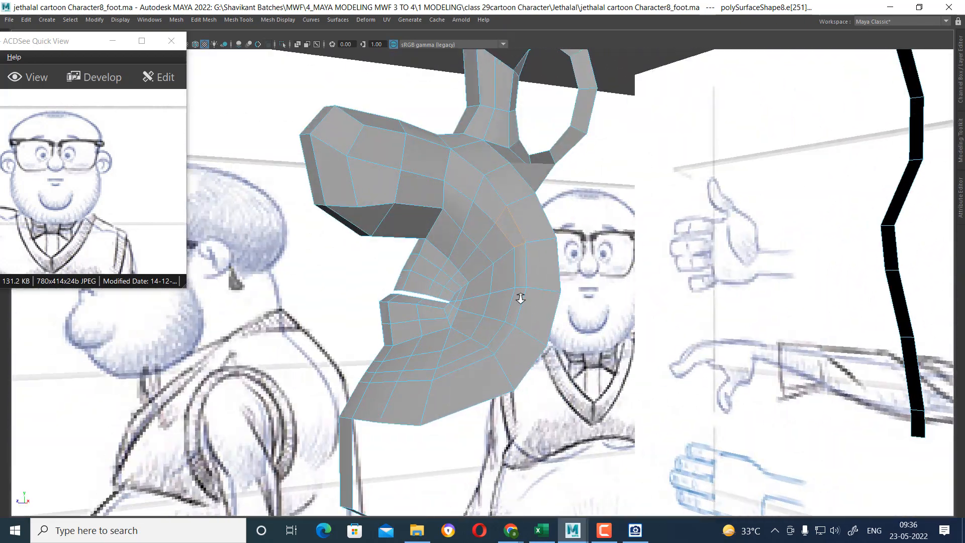
- Slide the edge loop on the inner side of the outer cheek strip outward to widen the beveled row
{"action": "scroll", "coordinate": [521, 281], "scroll_direction": "up", "scroll_amount": 2}
{"action": "left_click", "coordinate": [523, 215]}
{"action": "right_click_drag", "start_coordinate": [530, 213], "coordinate": [514, 270]}
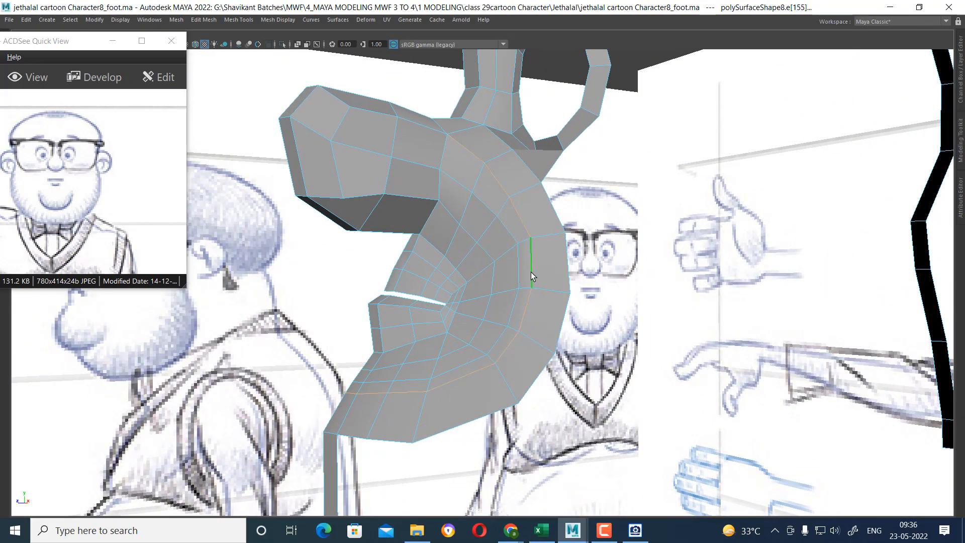
{"action": "left_click_drag", "start_coordinate": [531, 273], "coordinate": [495, 145], "text": "alt"}
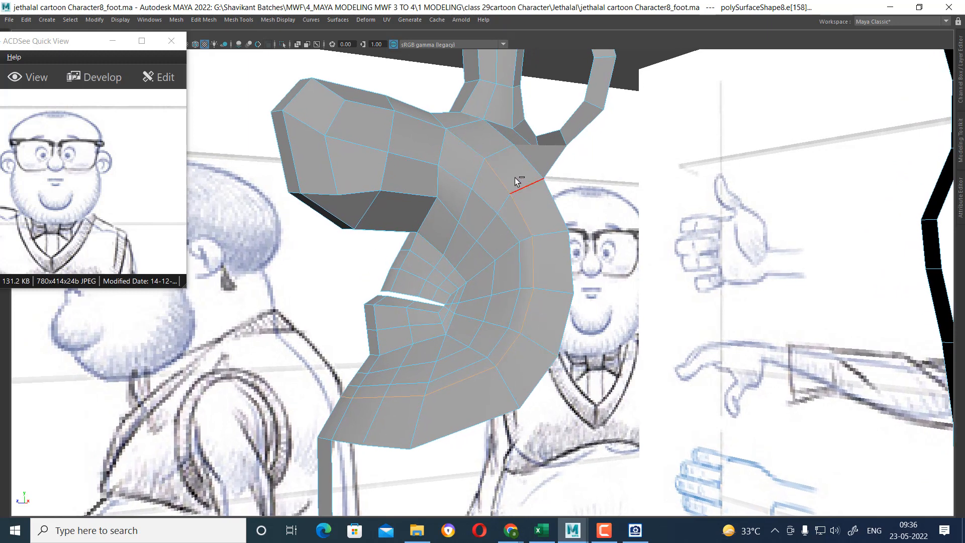
{"action": "left_click", "coordinate": [555, 209]}
{"action": "right_click", "coordinate": [553, 218], "text": "ctrl"}
{"action": "right_click_drag", "start_coordinate": [530, 212], "coordinate": [527, 293], "text": "shift"}
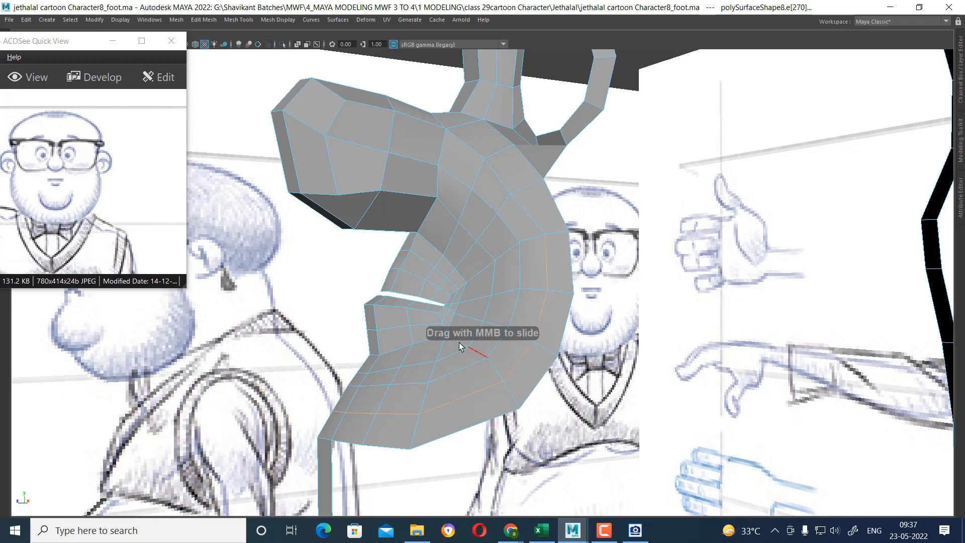
- Average the vertices of the cheek edge loops curving around the mouth corner
{"action": "left_click_drag", "start_coordinate": [538, 308], "coordinate": [547, 327], "text": "alt"}
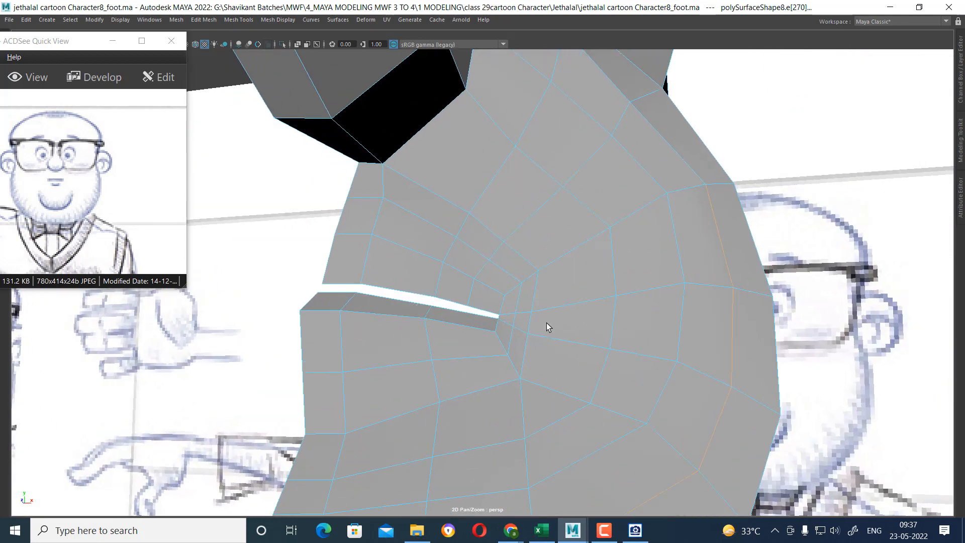
{"action": "right_click_drag", "start_coordinate": [619, 276], "coordinate": [472, 279], "text": "ctrl"}
{"action": "right_click_drag", "start_coordinate": [546, 278], "coordinate": [613, 257], "text": "shift"}
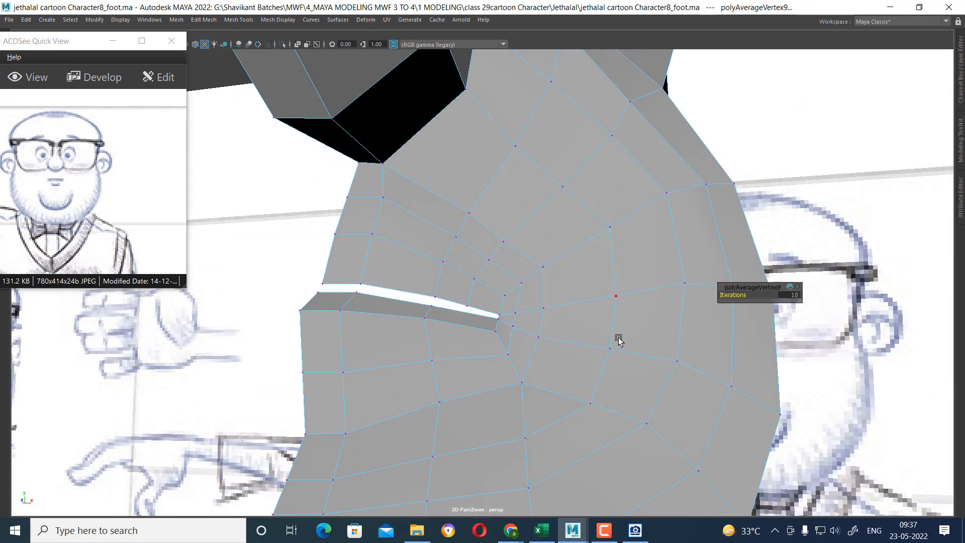
{"action": "key", "text": "g"}
- Average the four vertices of the ring closest to the mouth corner
{"action": "scroll", "coordinate": [549, 371], "scroll_direction": "up", "scroll_amount": 10}
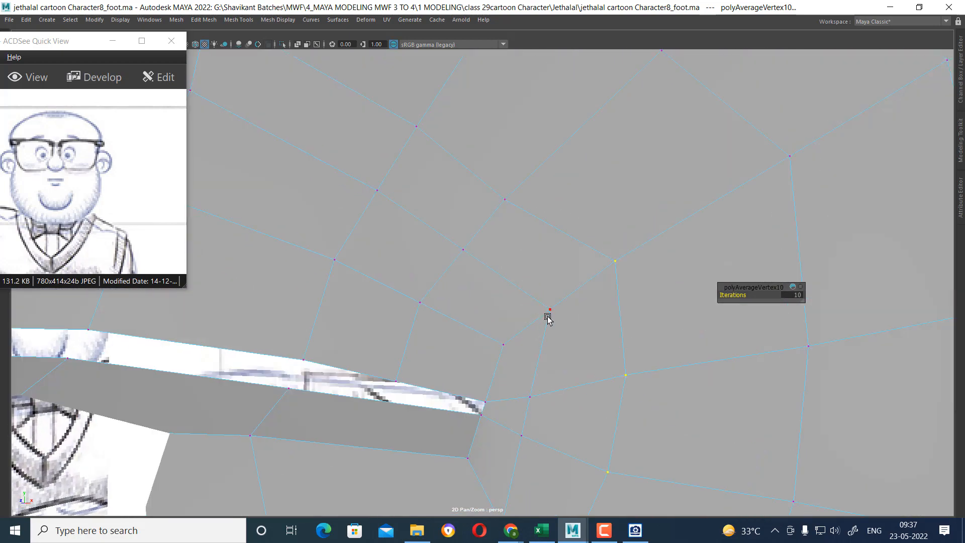
{"action": "left_click", "coordinate": [550, 310]}
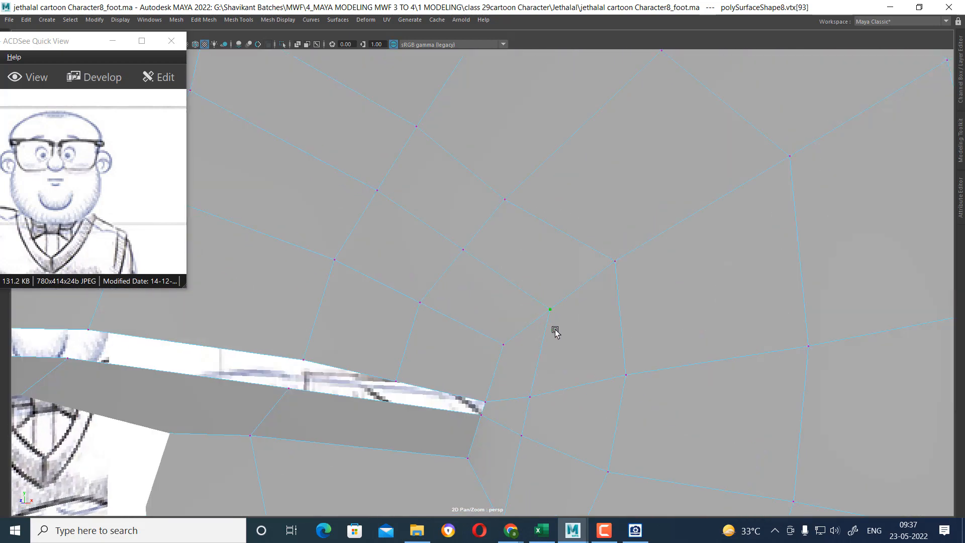
{"action": "left_click", "coordinate": [539, 393], "text": "shift"}
{"action": "left_click", "coordinate": [521, 445], "text": "shift"}
{"action": "middle_click_drag", "start_coordinate": [564, 442], "coordinate": [572, 408], "text": "alt"}
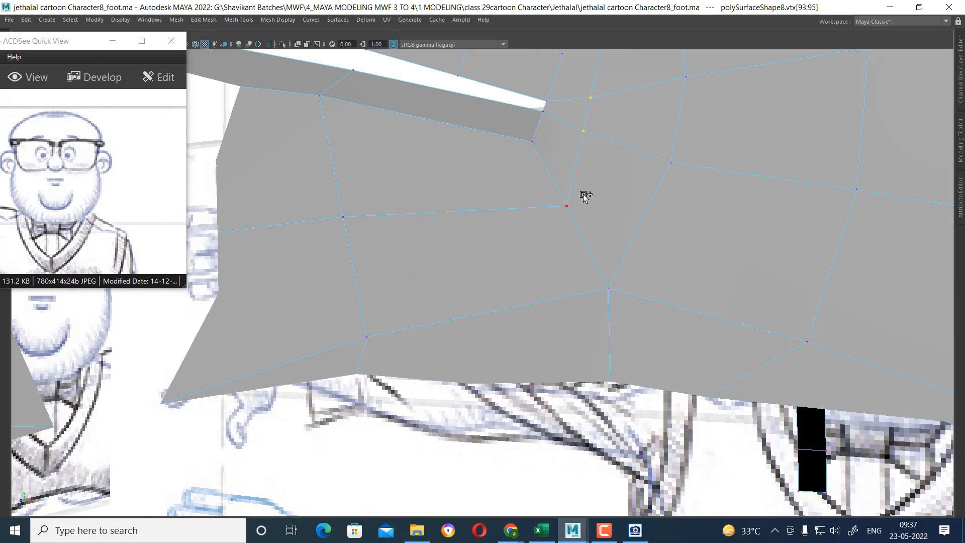
{"action": "key", "text": "g"}
{"action": "left_click_drag", "start_coordinate": [651, 231], "coordinate": [555, 303], "text": "alt"}
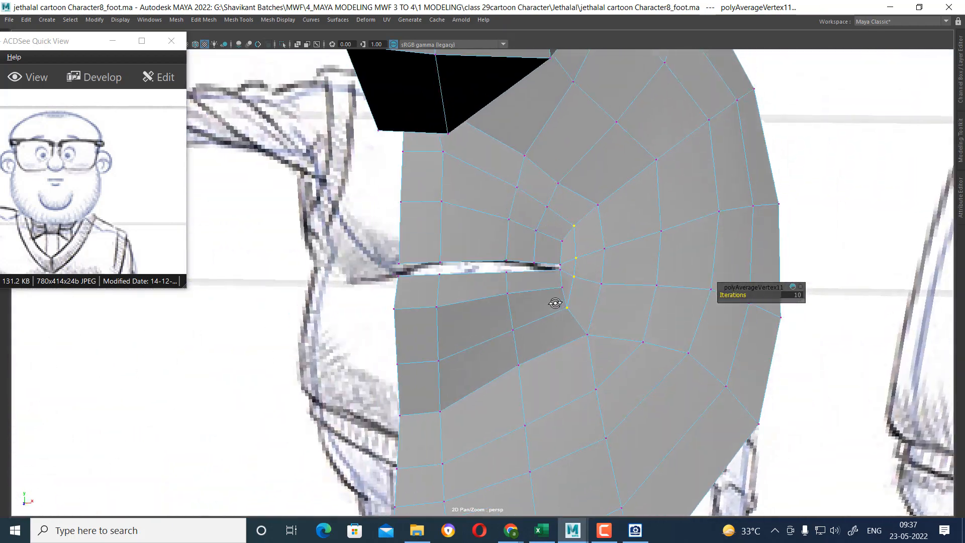
- Examine the edge rings that cross the lower and upper lip strips and continue into the cheek
{"action": "right_click_drag", "start_coordinate": [609, 224], "coordinate": [556, 242], "text": "ctrl"}
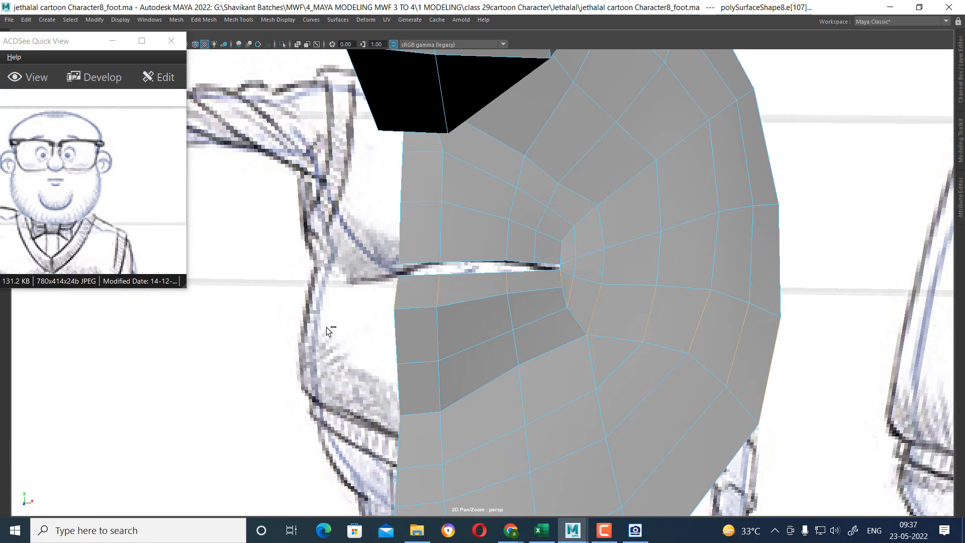
{"action": "left_click_drag", "start_coordinate": [516, 312], "coordinate": [512, 334], "text": "alt"}
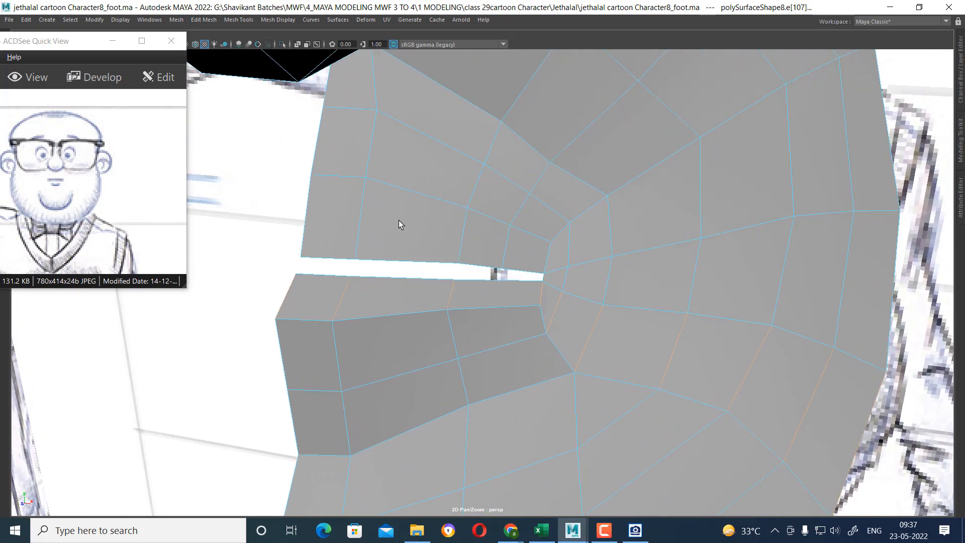
{"action": "right_click_drag", "start_coordinate": [534, 264], "coordinate": [583, 278], "text": "alt"}
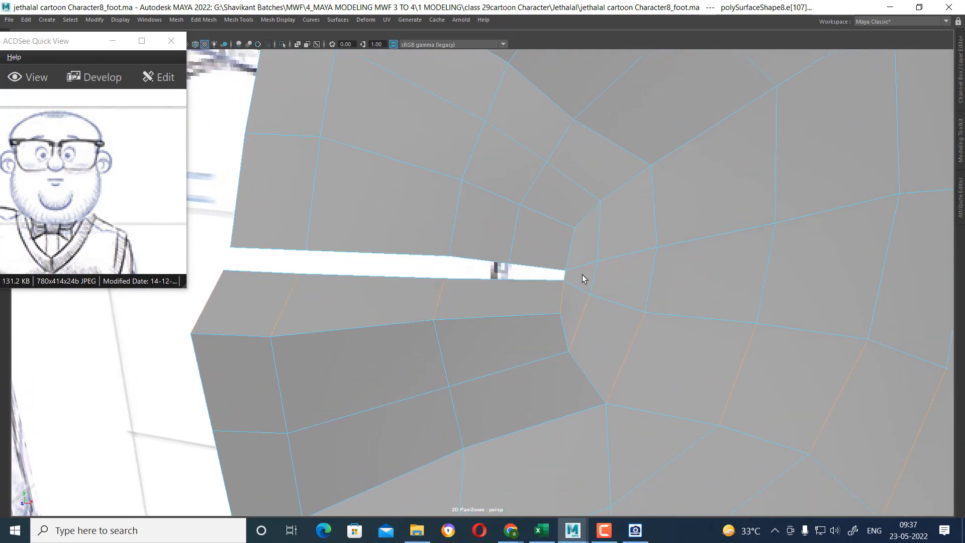
{"action": "right_click_drag", "start_coordinate": [619, 196], "coordinate": [422, 269], "text": "ctrl"}
{"action": "left_click", "coordinate": [316, 198]}
{"action": "right_click_drag", "start_coordinate": [461, 162], "coordinate": [156, 300], "text": "ctrl"}
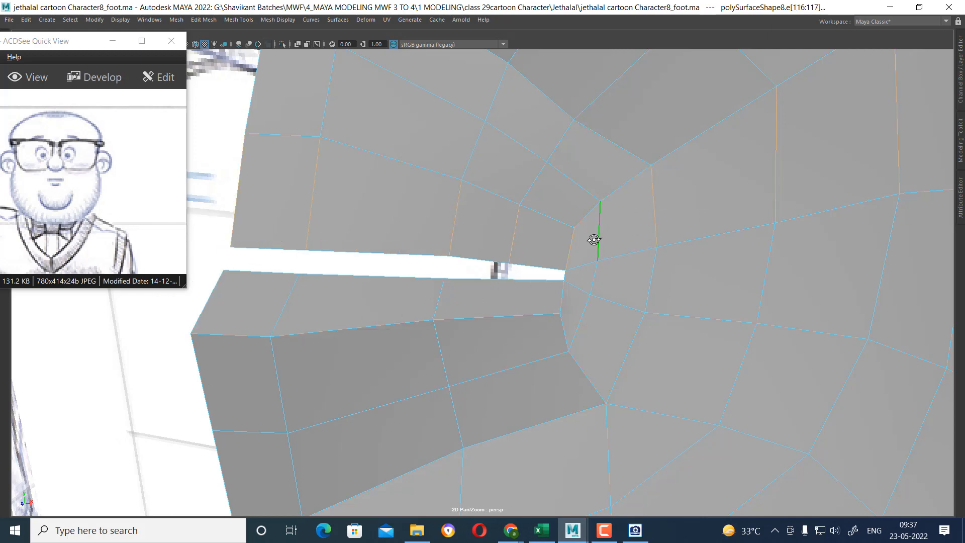
- Cut new edges around the mouth corner to link the upper lip's edge loop with the lower lip's edge loop
{"action": "left_click_drag", "start_coordinate": [594, 240], "coordinate": [583, 246], "text": "alt"}
{"action": "scroll", "coordinate": [585, 244], "scroll_direction": "up", "scroll_amount": 1}
{"action": "right_click_drag", "start_coordinate": [621, 228], "coordinate": [608, 197]}
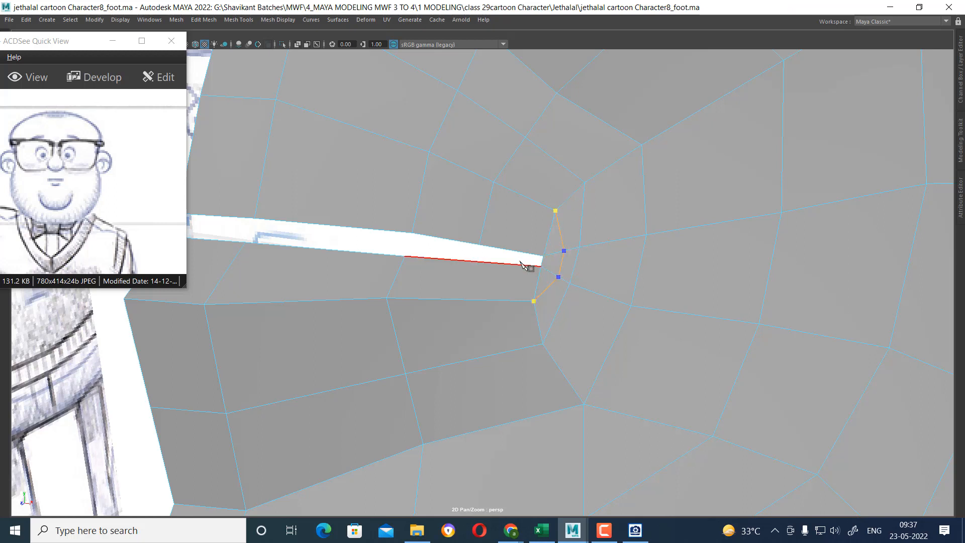
{"action": "key", "text": "Return"}
{"action": "key", "text": "w"}
{"action": "right_click_drag", "start_coordinate": [568, 271], "coordinate": [558, 236]}
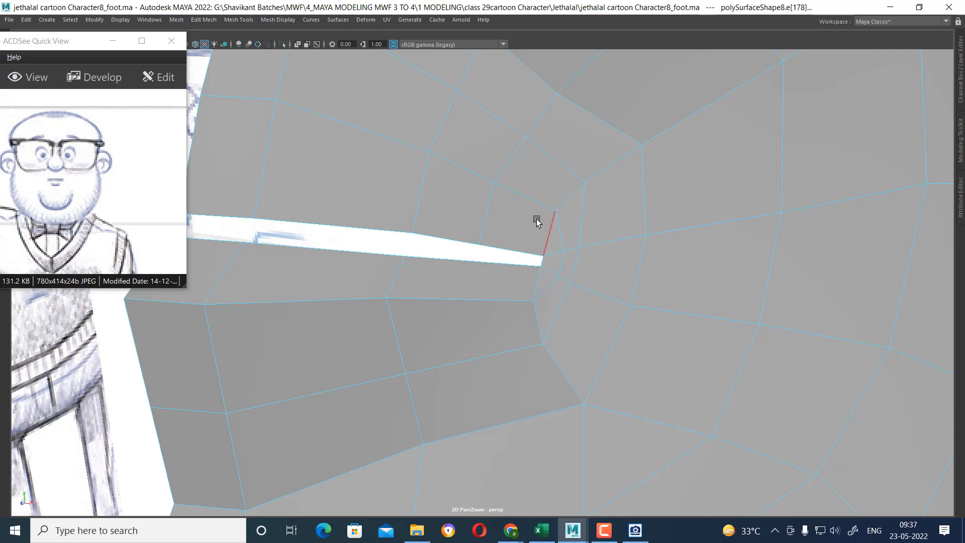
{"action": "double_click", "coordinate": [531, 201]}
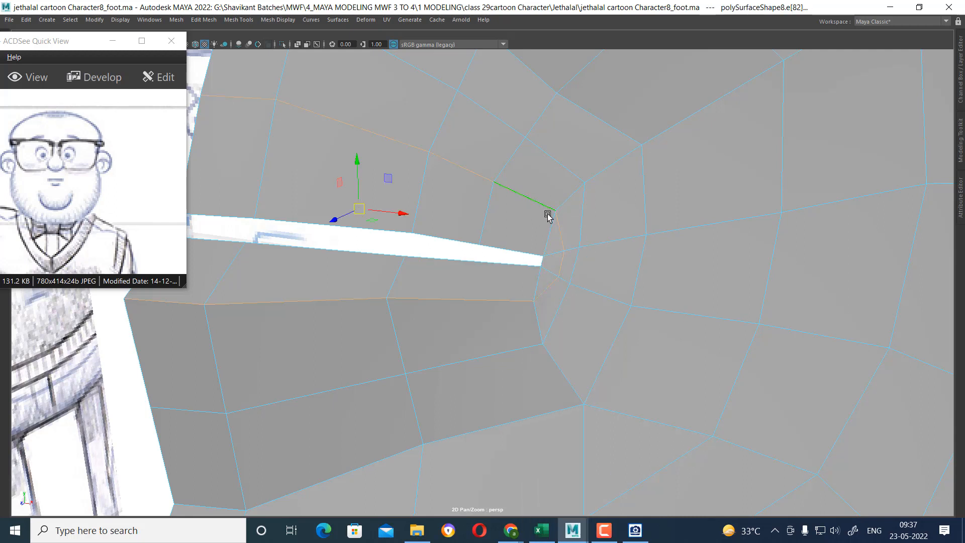
{"action": "double_click", "coordinate": [571, 169]}
{"action": "left_click", "coordinate": [520, 193], "text": "shift"}
- Insert an edge loop around the mouth opening by splitting the innermost ring of lip faces
{"action": "scroll", "coordinate": [566, 227], "scroll_direction": "down", "scroll_amount": 5}
{"action": "scroll", "coordinate": [567, 230], "scroll_direction": "up", "scroll_amount": 6}
{"action": "scroll", "coordinate": [588, 321], "scroll_direction": "up", "scroll_amount": 1}
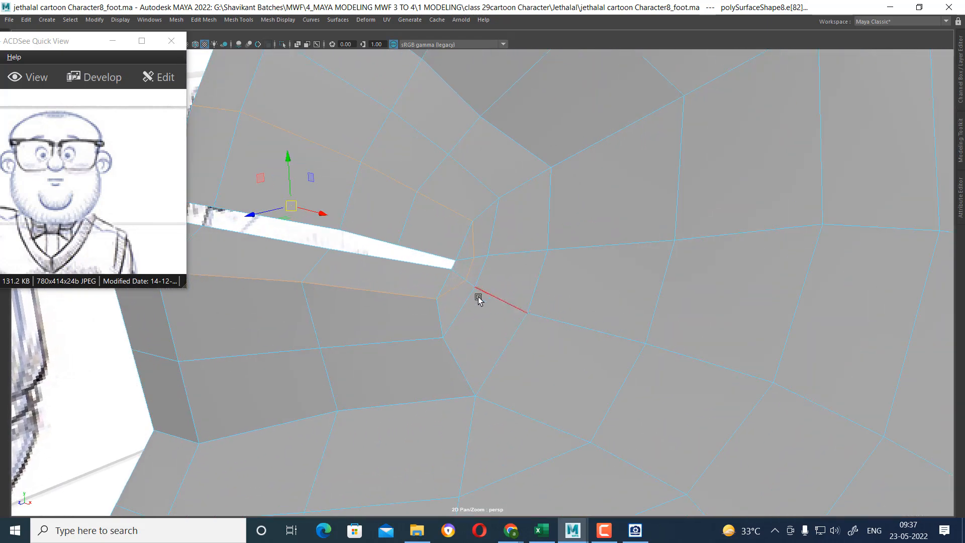
{"action": "left_click", "coordinate": [461, 274]}
{"action": "right_click_drag", "start_coordinate": [569, 196], "coordinate": [646, 303], "text": "ctrl"}
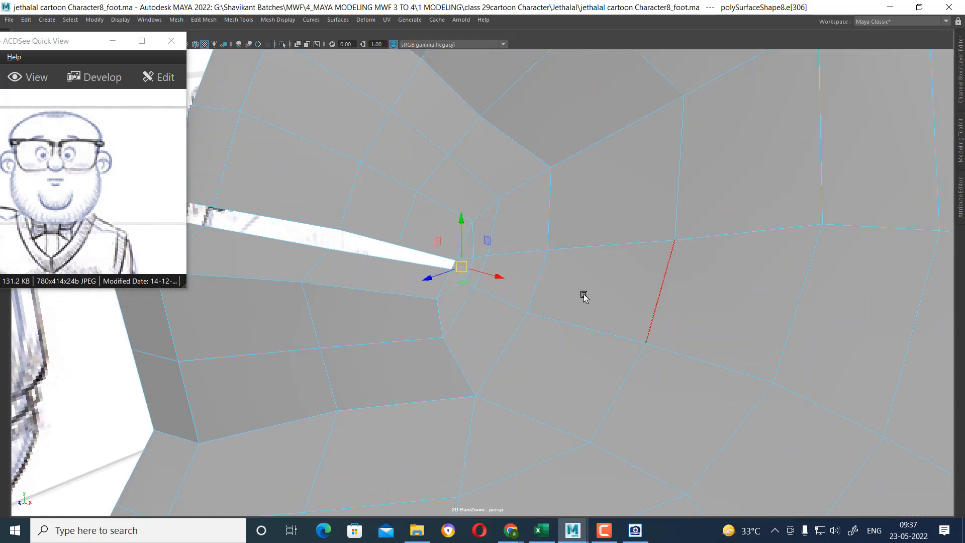
{"action": "scroll", "coordinate": [510, 266], "scroll_direction": "up", "scroll_amount": 3}
{"action": "scroll", "coordinate": [511, 265], "scroll_direction": "down", "scroll_amount": 3}
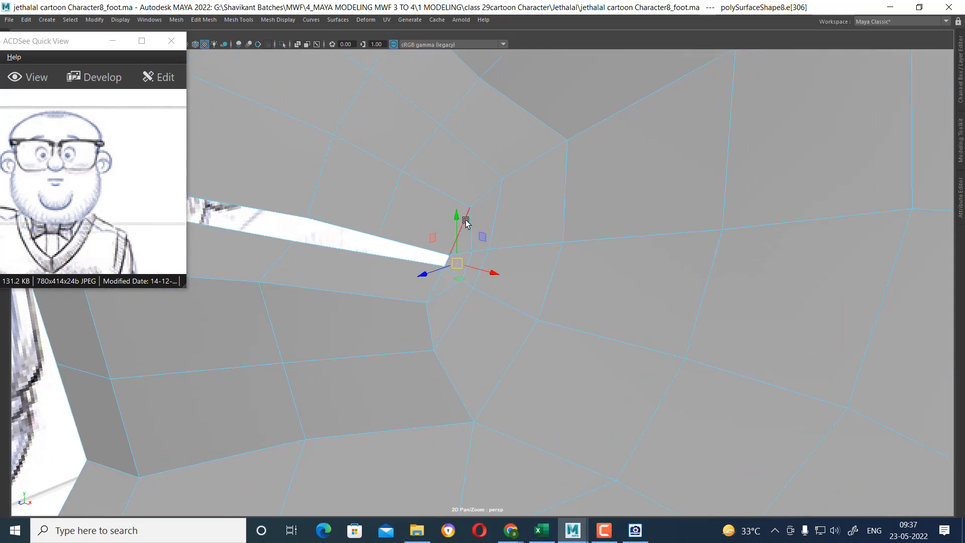
{"action": "right_click_drag", "start_coordinate": [595, 171], "coordinate": [720, 270], "text": "ctrl"}
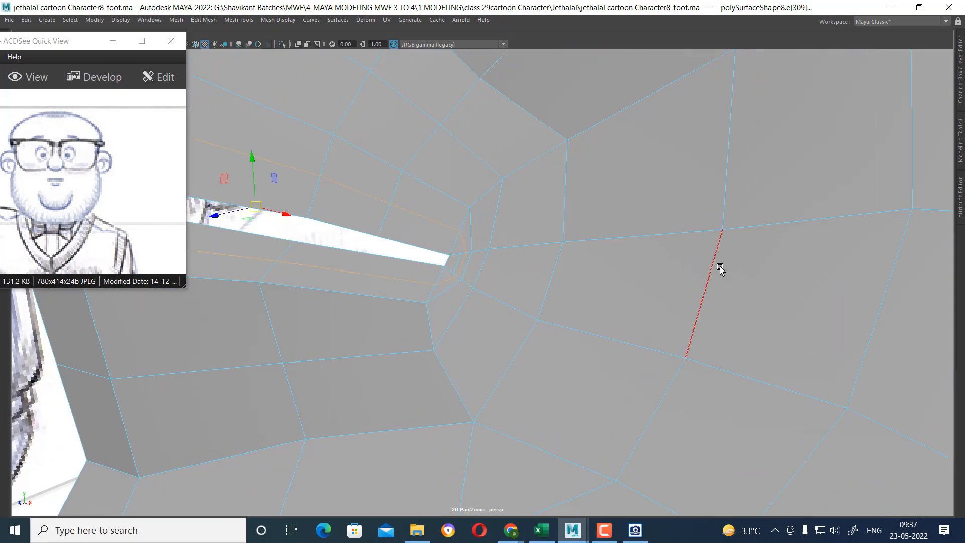
- Select the lower lip portion of the new edge loop around the mouth opening and adjust its height
{"action": "left_click", "coordinate": [459, 259]}
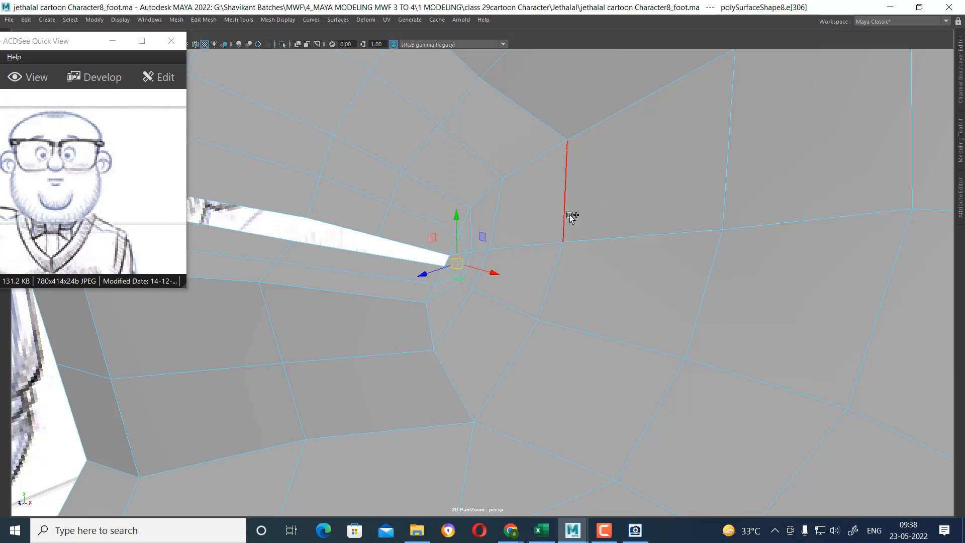
{"action": "right_click_drag", "start_coordinate": [570, 219], "coordinate": [327, 325], "text": "shift"}
{"action": "right_click_drag", "start_coordinate": [473, 290], "coordinate": [473, 290], "text": "alt"}
{"action": "double_click", "coordinate": [463, 240]}
{"action": "scroll", "coordinate": [452, 256], "scroll_direction": "down", "scroll_amount": 5}
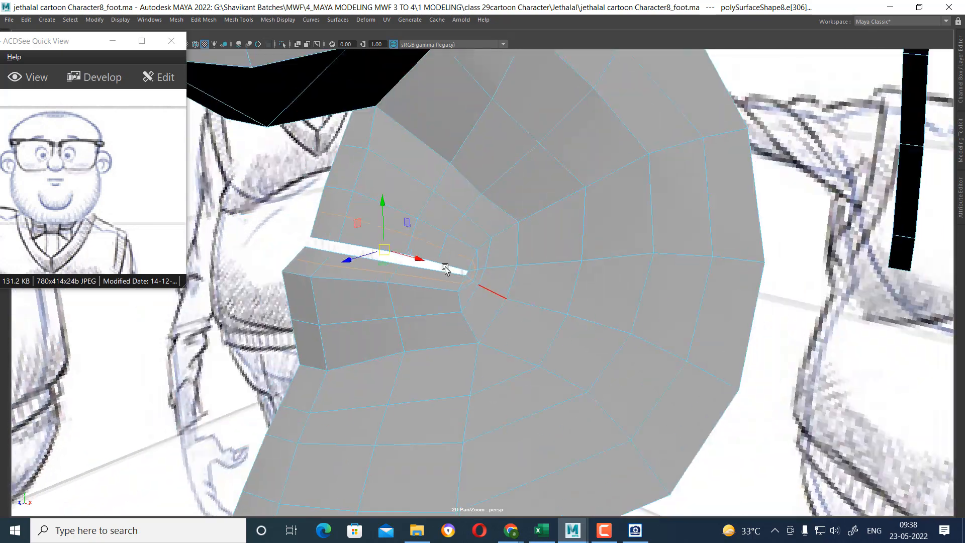
{"action": "left_click_drag", "start_coordinate": [444, 270], "coordinate": [394, 308], "text": "alt"}
{"action": "middle_click_drag", "start_coordinate": [394, 308], "coordinate": [555, 361], "text": "alt"}
{"action": "left_click_drag", "start_coordinate": [555, 361], "coordinate": [471, 286], "text": "alt"}
{"action": "left_click_drag", "start_coordinate": [497, 209], "coordinate": [598, 261], "text": "ctrl"}
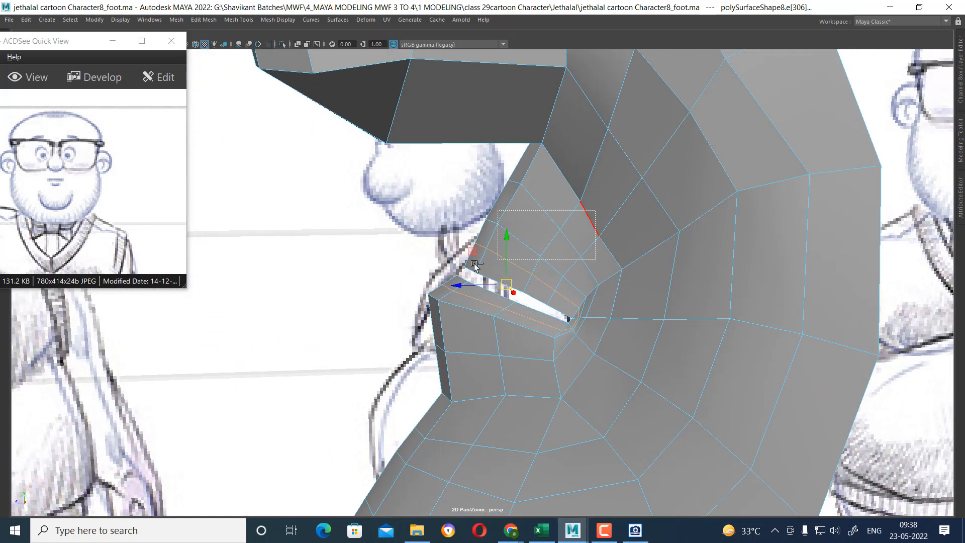
{"action": "left_click_drag", "start_coordinate": [581, 297], "coordinate": [572, 360], "text": "ctrl"}
{"action": "scroll", "coordinate": [587, 300], "scroll_direction": "up", "scroll_amount": 3}
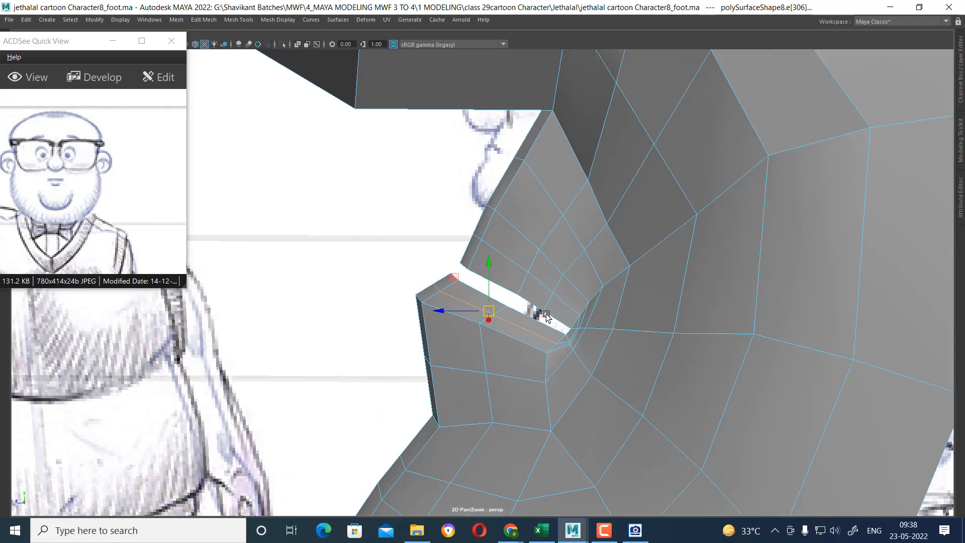
{"action": "left_click_drag", "start_coordinate": [486, 273], "coordinate": [621, 307], "text": "alt"}
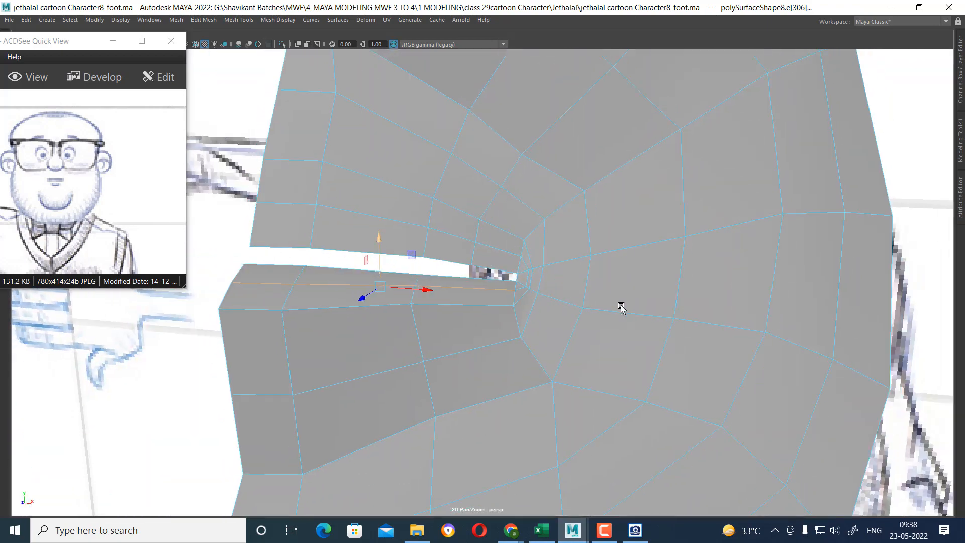
{"action": "left_click_drag", "start_coordinate": [556, 288], "coordinate": [541, 271], "text": "alt"}
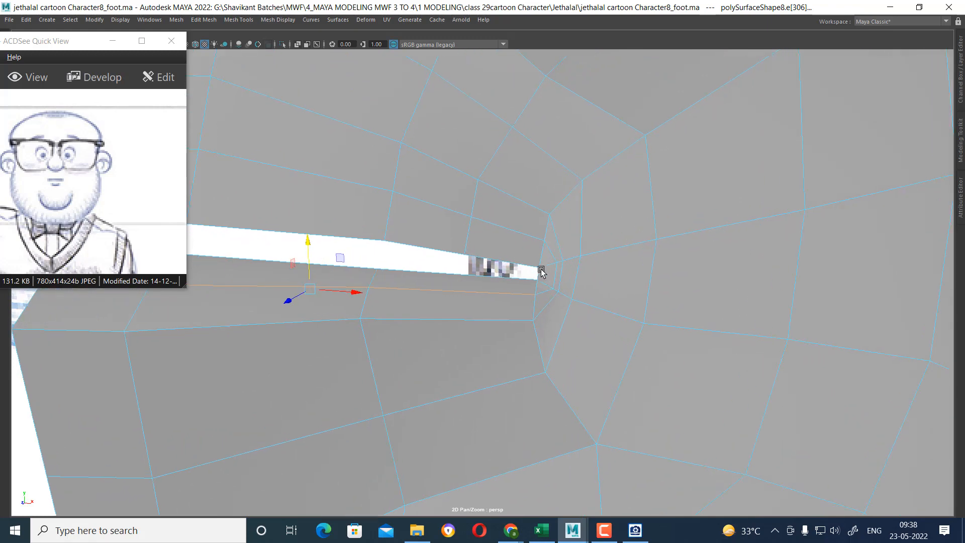
- Examine the upper lip's edge ring, the loop around the mouth and the short edge at the mouth corner
{"action": "left_click", "coordinate": [543, 260]}
{"action": "right_click_drag", "start_coordinate": [605, 232], "coordinate": [518, 239], "text": "ctrl"}
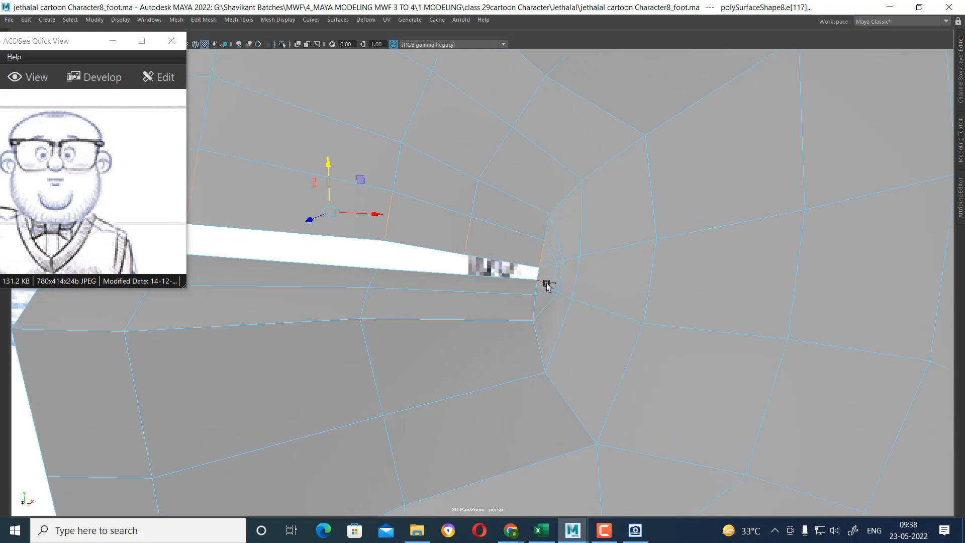
{"action": "left_click_drag", "start_coordinate": [546, 285], "coordinate": [566, 270], "text": "alt"}
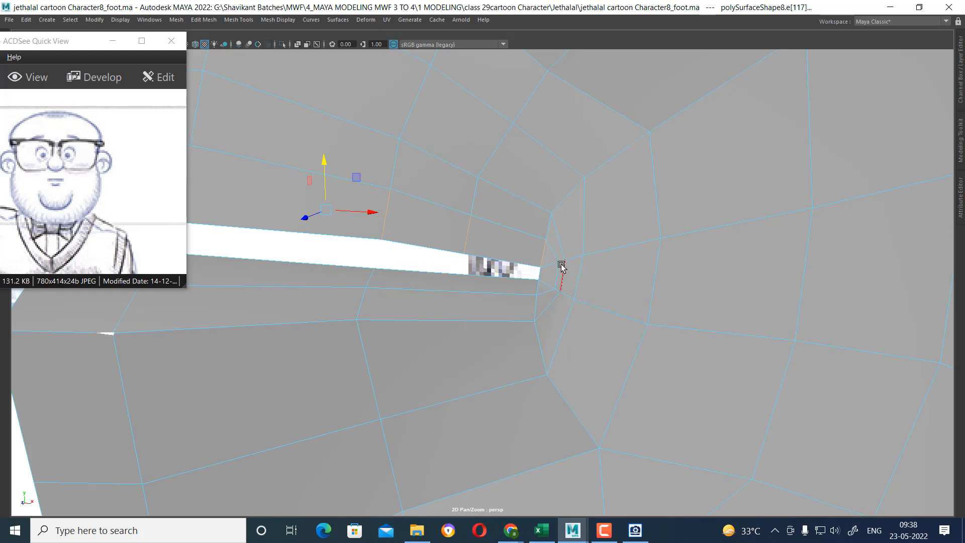
{"action": "double_click", "coordinate": [563, 269]}
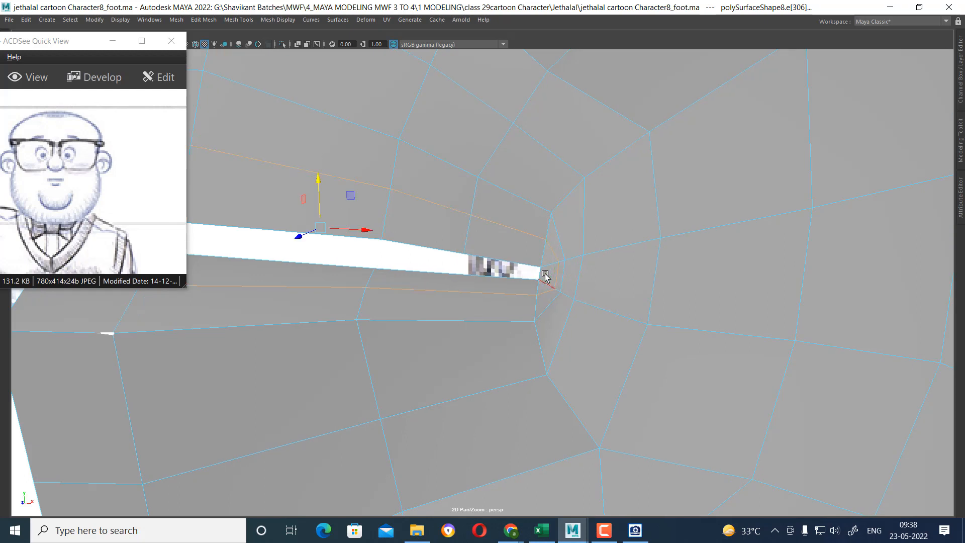
{"action": "left_click", "coordinate": [544, 277]}
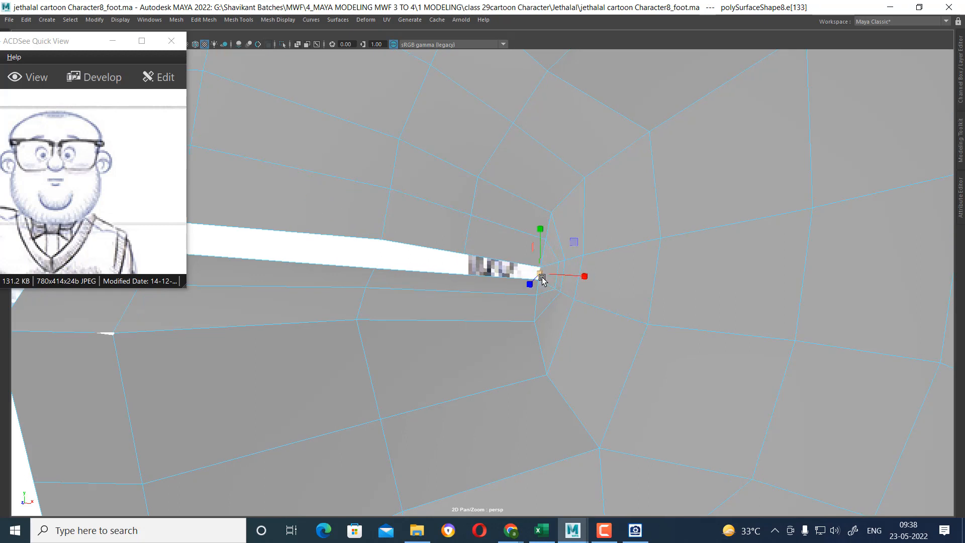
{"action": "scroll", "coordinate": [526, 305], "scroll_direction": "down", "scroll_amount": 5}
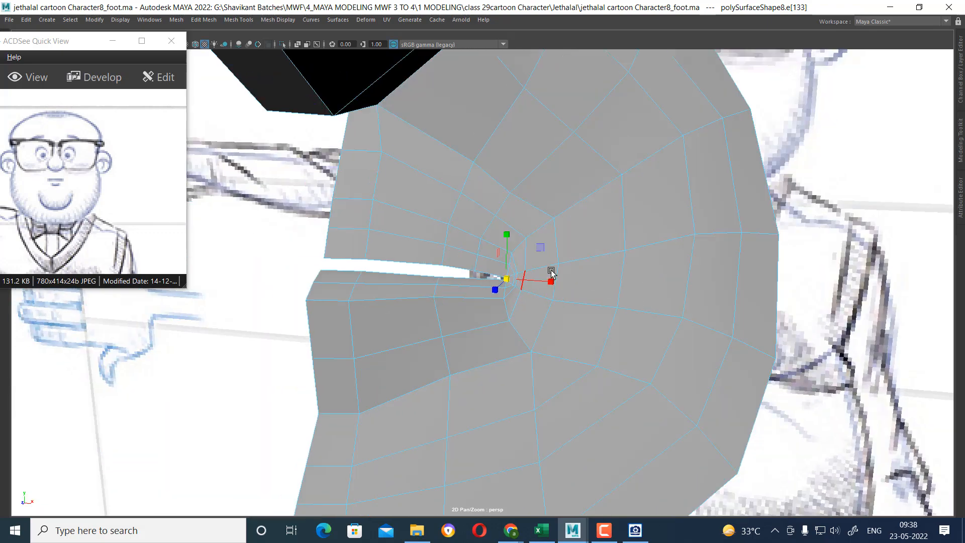
- Average the vertices on the cheek between the side of the nose and the mouth corner
{"action": "left_click_drag", "start_coordinate": [525, 305], "coordinate": [548, 241], "text": "alt"}
{"action": "key", "text": "F8"}
{"action": "left_click_drag", "start_coordinate": [625, 209], "coordinate": [589, 151], "text": "alt"}
{"action": "key", "text": "F8"}
{"action": "key", "text": "f"}
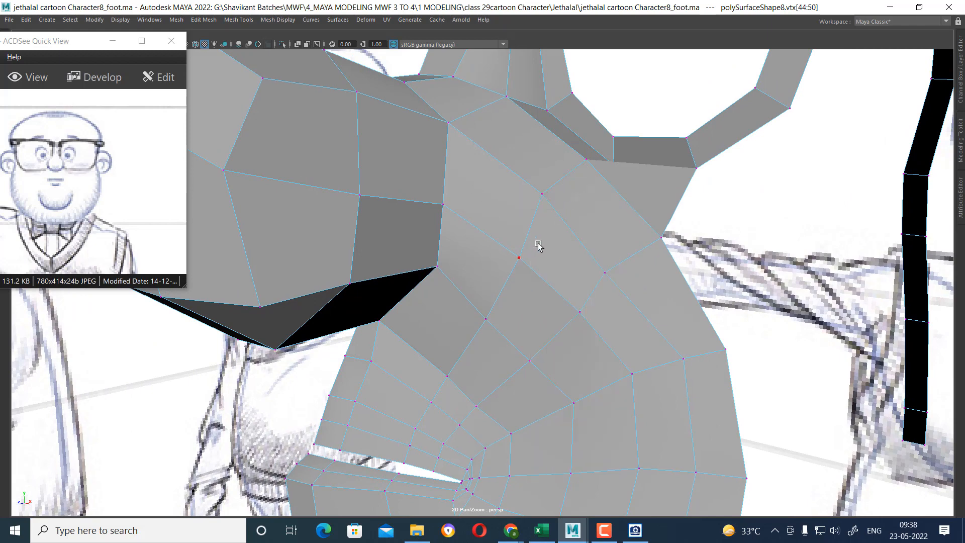
{"action": "left_click_drag", "start_coordinate": [541, 242], "coordinate": [477, 335]}
{"action": "left_click_drag", "start_coordinate": [592, 300], "coordinate": [521, 386], "text": "shift"}
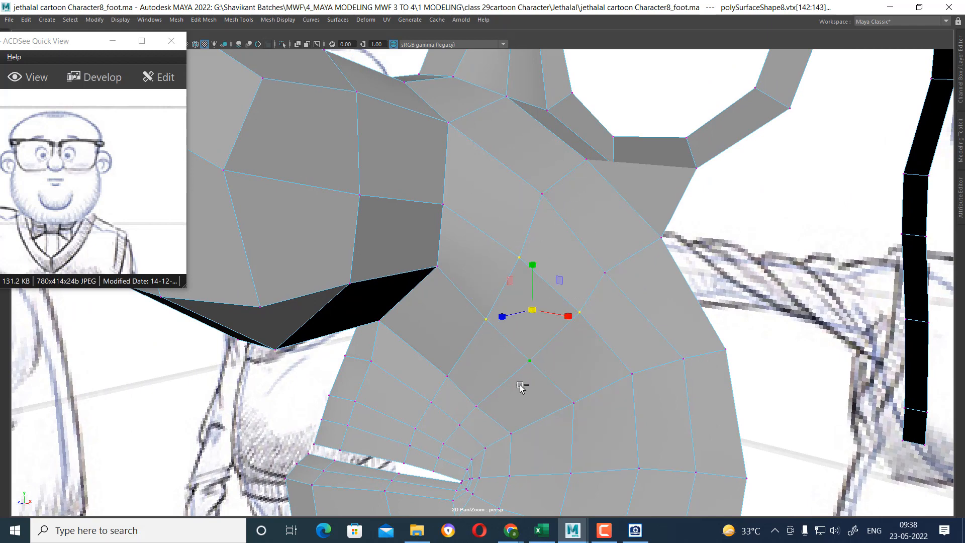
{"action": "left_click", "coordinate": [633, 360], "text": "shift"}
{"action": "left_click_drag", "start_coordinate": [616, 422], "coordinate": [535, 352], "text": "alt"}
{"action": "right_click_drag", "start_coordinate": [536, 352], "coordinate": [601, 306], "text": "shift"}
{"action": "left_click_drag", "start_coordinate": [631, 284], "coordinate": [495, 156], "text": "alt"}
- Average a larger group of vertices beside the nose, including the outer cheek row, and repeat the averaging
{"action": "left_click_drag", "start_coordinate": [458, 243], "coordinate": [459, 243]}
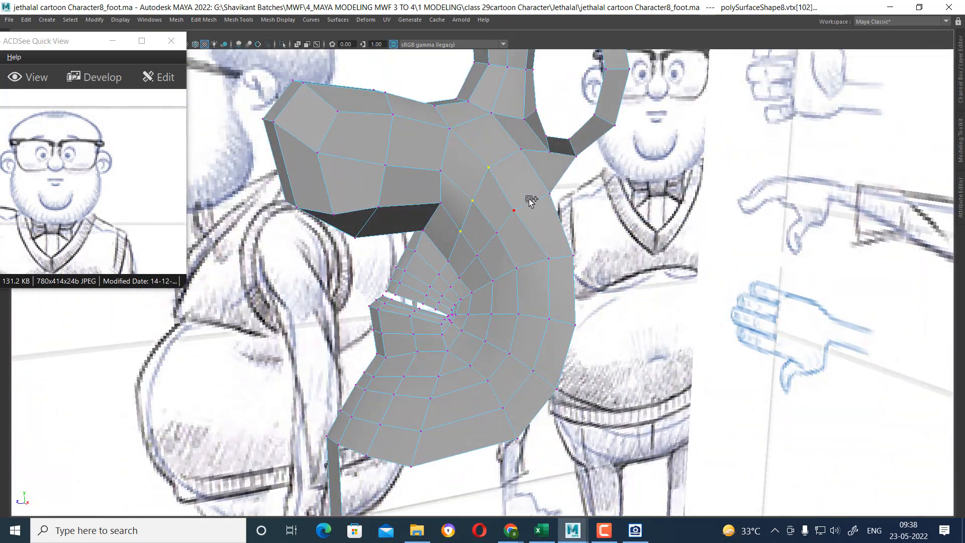
{"action": "left_click_drag", "start_coordinate": [530, 201], "coordinate": [469, 275], "text": "shift"}
{"action": "key", "text": "g"}
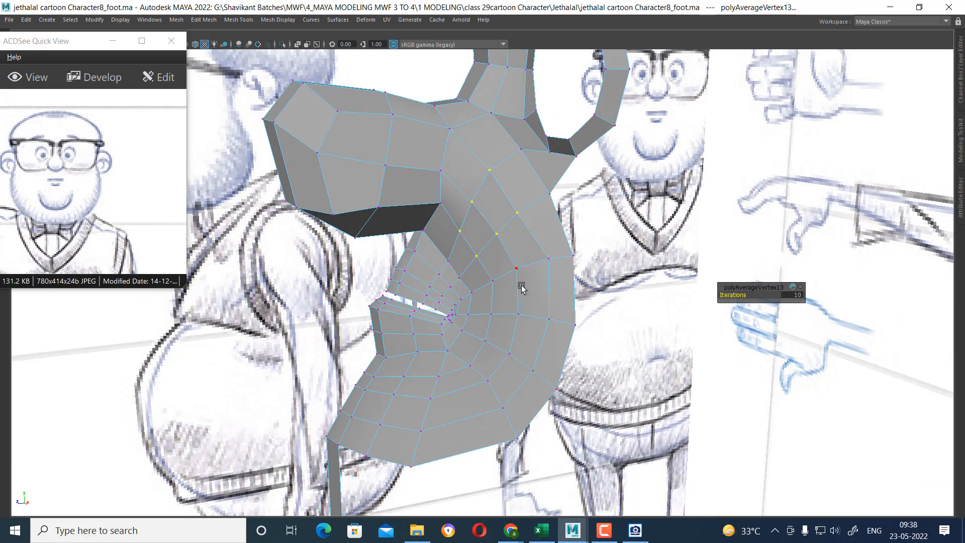
{"action": "left_click_drag", "start_coordinate": [539, 263], "coordinate": [510, 248]}
{"action": "key", "text": "g"}
- Average the vertices along the rows running from the base of the nose down to the mouth corner
{"action": "key", "text": "F8"}
{"action": "right_click", "coordinate": [509, 234]}
{"action": "left_click", "coordinate": [507, 207]}
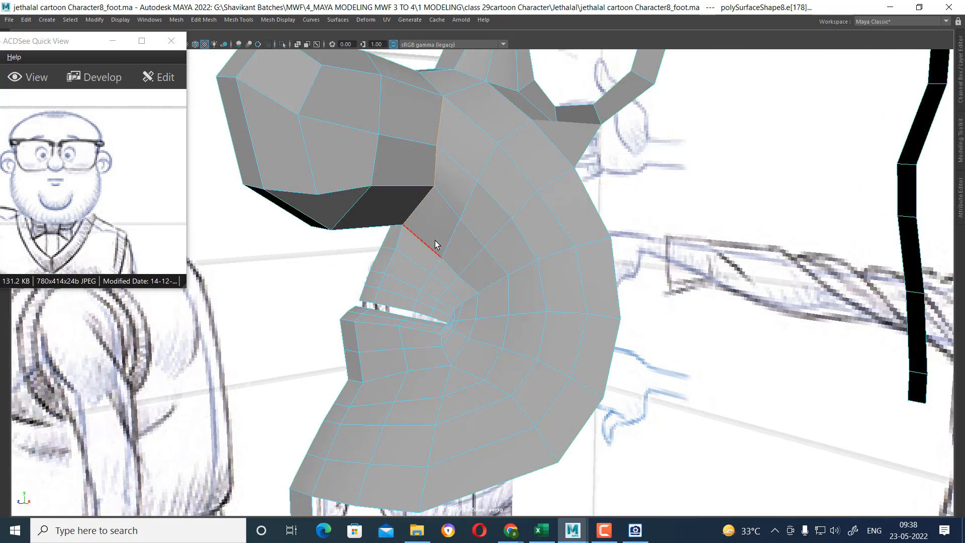
{"action": "right_click_drag", "start_coordinate": [529, 224], "coordinate": [547, 202], "text": "ctrl"}
{"action": "right_click", "coordinate": [493, 217], "text": "shift"}
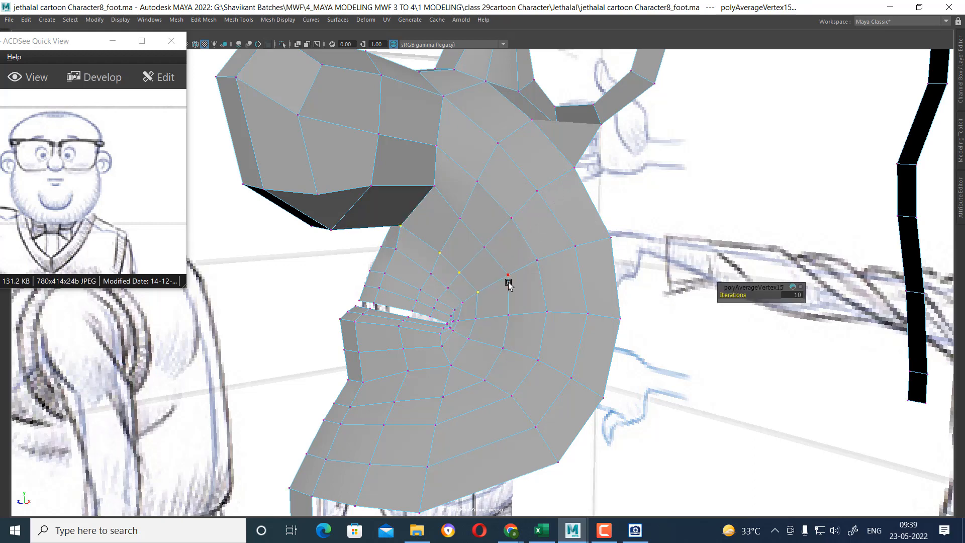
{"action": "left_click_drag", "start_coordinate": [459, 289], "coordinate": [486, 212], "text": "alt"}
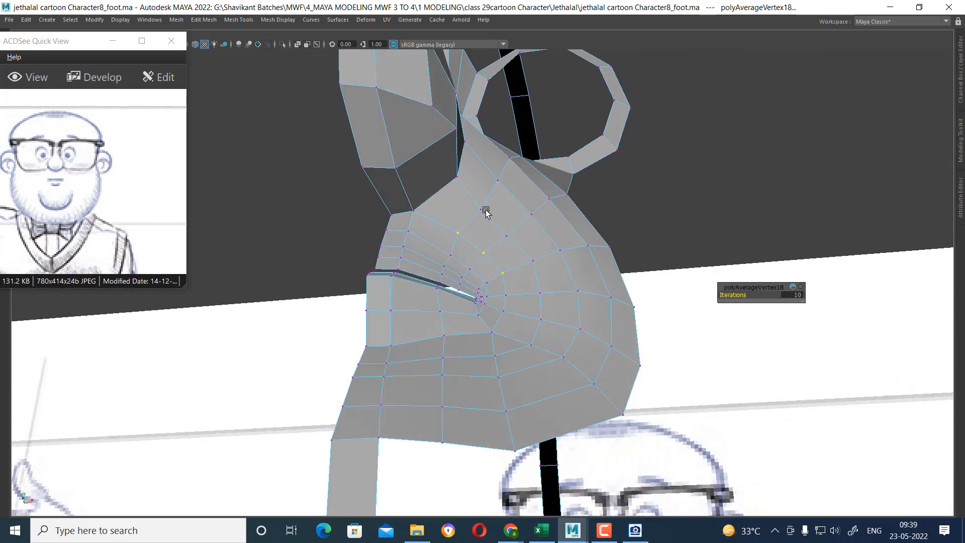
- Move the vertex on the underside of the nose sideways to widen the nose base
{"action": "left_click", "coordinate": [395, 168]}
{"action": "left_click_drag", "start_coordinate": [433, 173], "coordinate": [469, 156], "text": "alt"}
{"action": "key", "text": "w"}
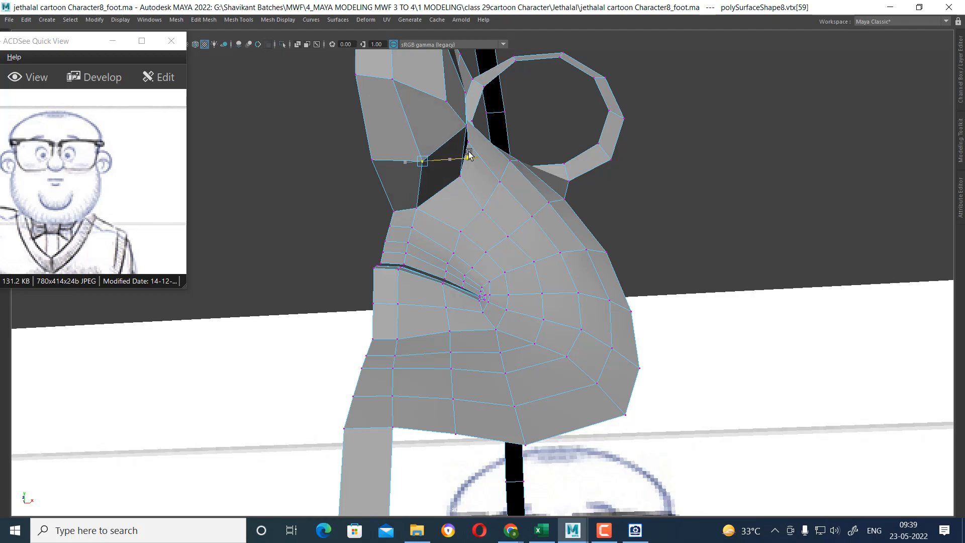
{"action": "left_click_drag", "start_coordinate": [428, 205], "coordinate": [481, 228], "text": "alt"}
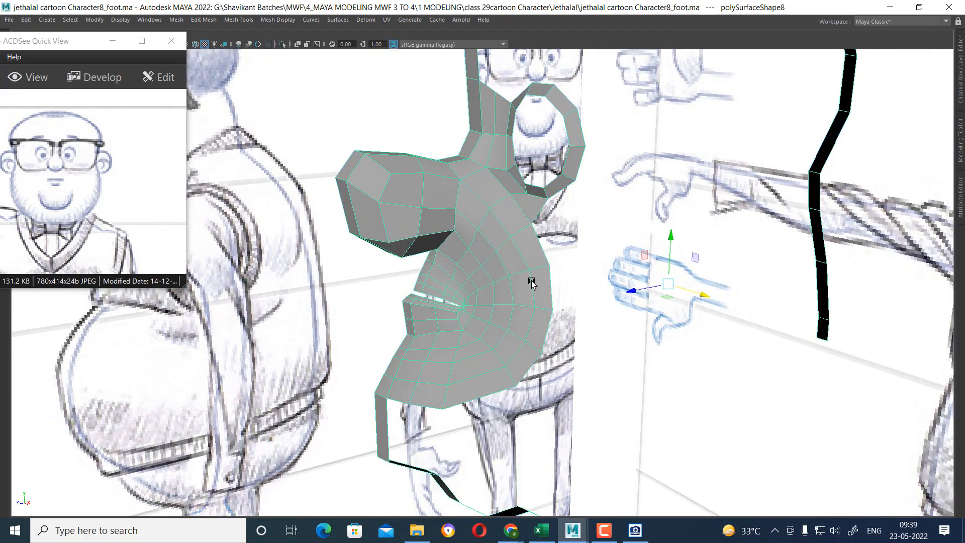
- Compare the face mesh with the front and side reference drawings around the cheek and chin
{"action": "left_click_drag", "start_coordinate": [532, 280], "coordinate": [427, 327], "text": "alt"}
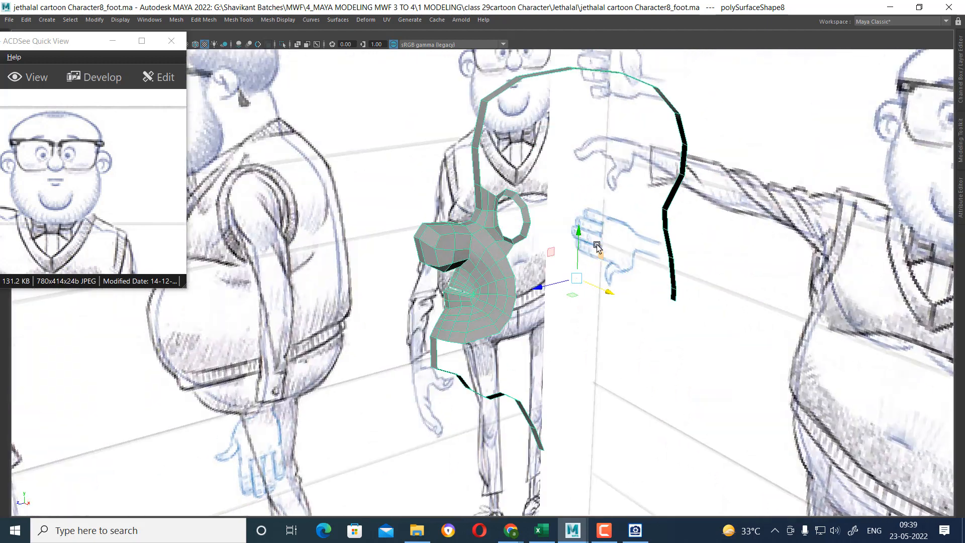
{"action": "key", "text": "space"}
{"action": "scroll", "coordinate": [312, 422], "scroll_direction": "up", "scroll_amount": 5}
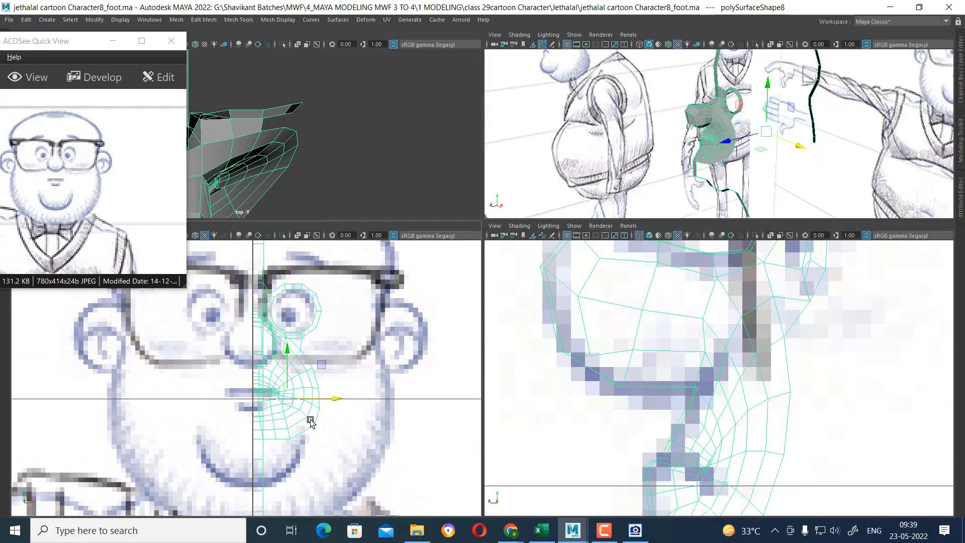
{"action": "middle_click_drag", "start_coordinate": [294, 366], "coordinate": [307, 412], "text": "alt"}
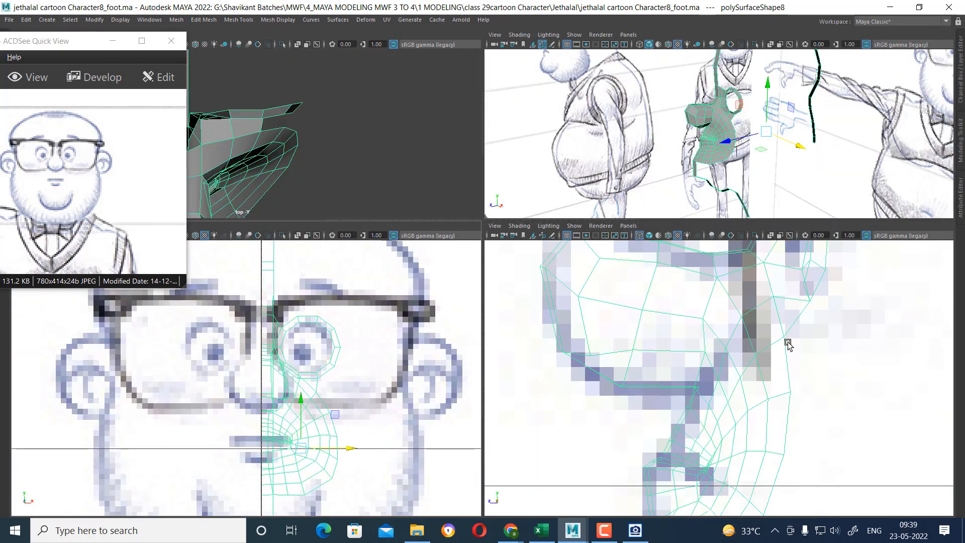
{"action": "scroll", "coordinate": [779, 371], "scroll_direction": "down", "scroll_amount": 10}
{"action": "scroll", "coordinate": [768, 370], "scroll_direction": "up", "scroll_amount": 8}
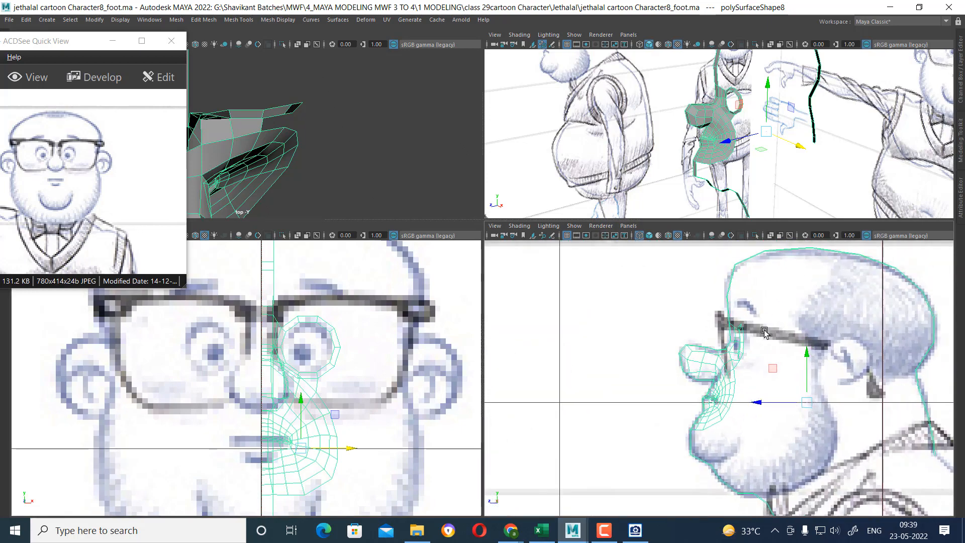
{"action": "scroll", "coordinate": [763, 368], "scroll_direction": "up", "scroll_amount": 1}
{"action": "middle_click_drag", "start_coordinate": [287, 316], "coordinate": [284, 344], "text": "alt"}
{"action": "scroll", "coordinate": [284, 345], "scroll_direction": "up", "scroll_amount": 1}
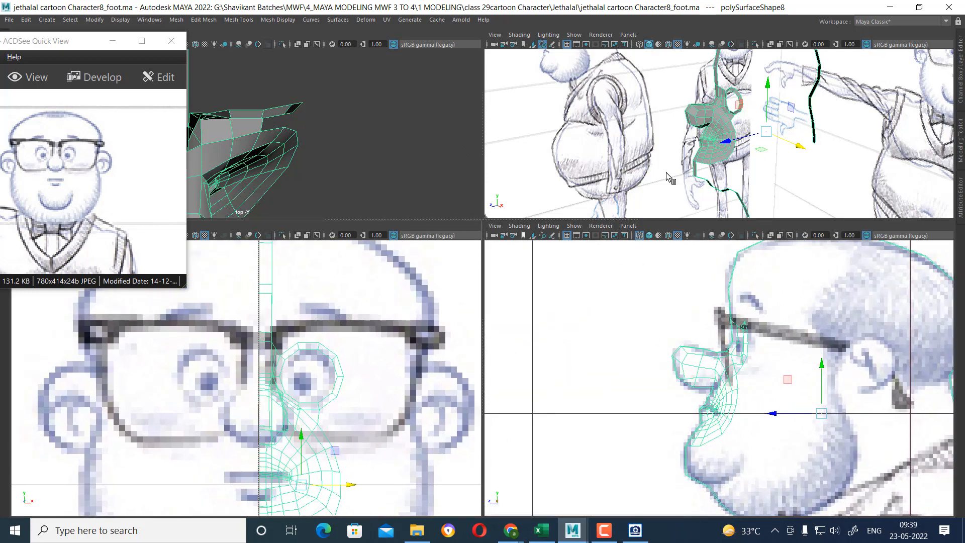
{"action": "middle_click_drag", "start_coordinate": [334, 453], "coordinate": [334, 312], "text": "alt"}
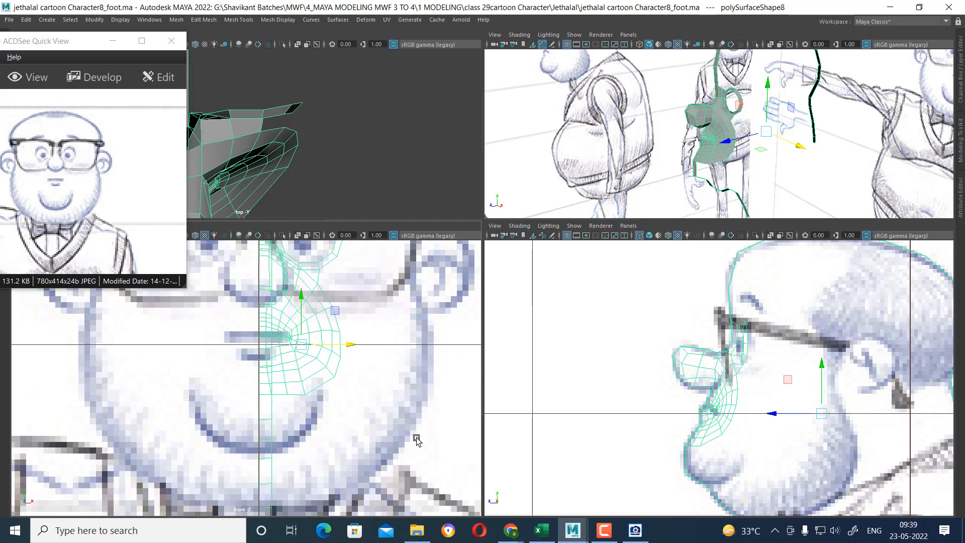
{"action": "middle_click_drag", "start_coordinate": [747, 454], "coordinate": [743, 390], "text": "alt"}
{"action": "scroll", "coordinate": [748, 396], "scroll_direction": "up", "scroll_amount": 1}
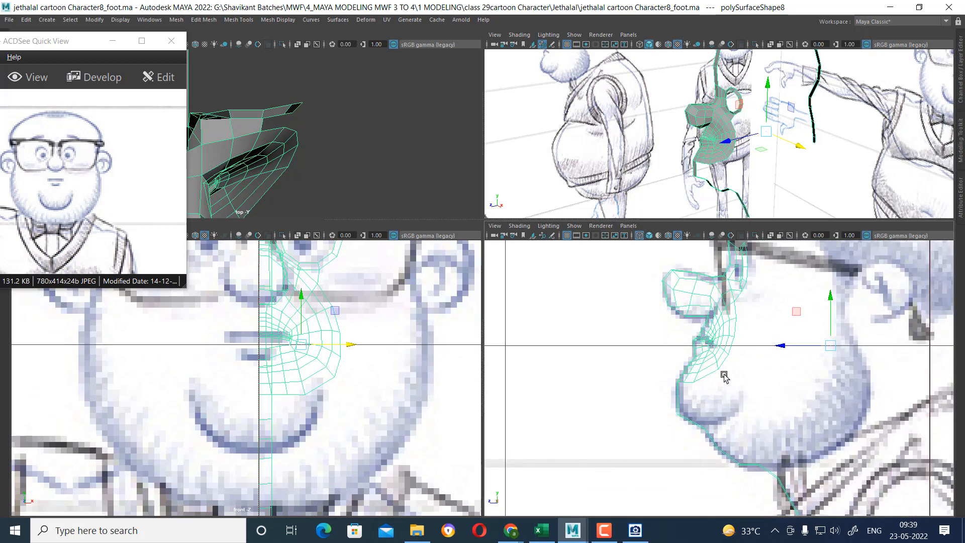
{"action": "scroll", "coordinate": [723, 376], "scroll_direction": "up", "scroll_amount": 2}
- Switch to edge selection and select an outer cheek border edge together with an edge of the neck strip
{"action": "left_click_drag", "start_coordinate": [757, 164], "coordinate": [742, 199], "text": "alt"}
{"action": "right_click_drag", "start_coordinate": [723, 159], "coordinate": [727, 131]}
{"action": "left_click_drag", "start_coordinate": [731, 135], "coordinate": [755, 189], "text": "alt"}
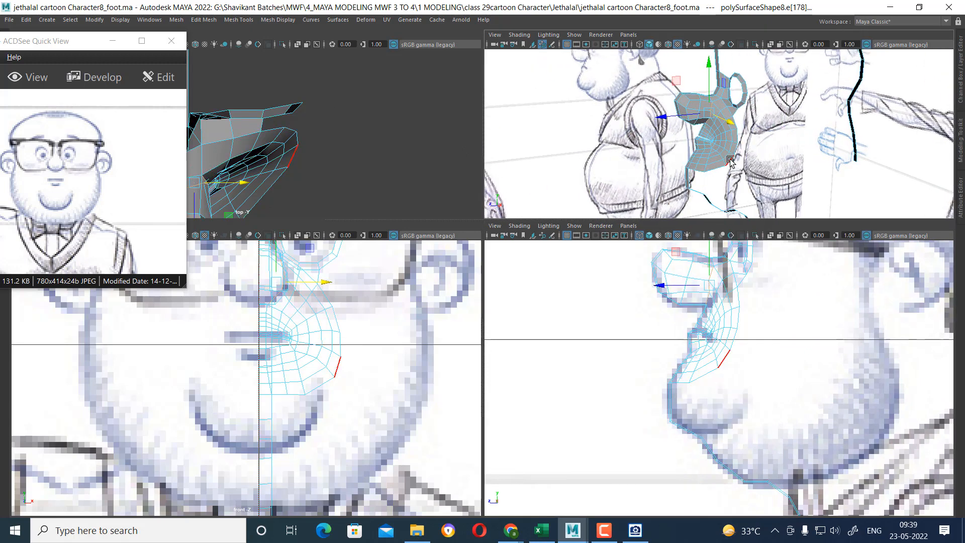
{"action": "left_click", "coordinate": [730, 161]}
{"action": "left_click", "coordinate": [778, 488], "text": "shift"}
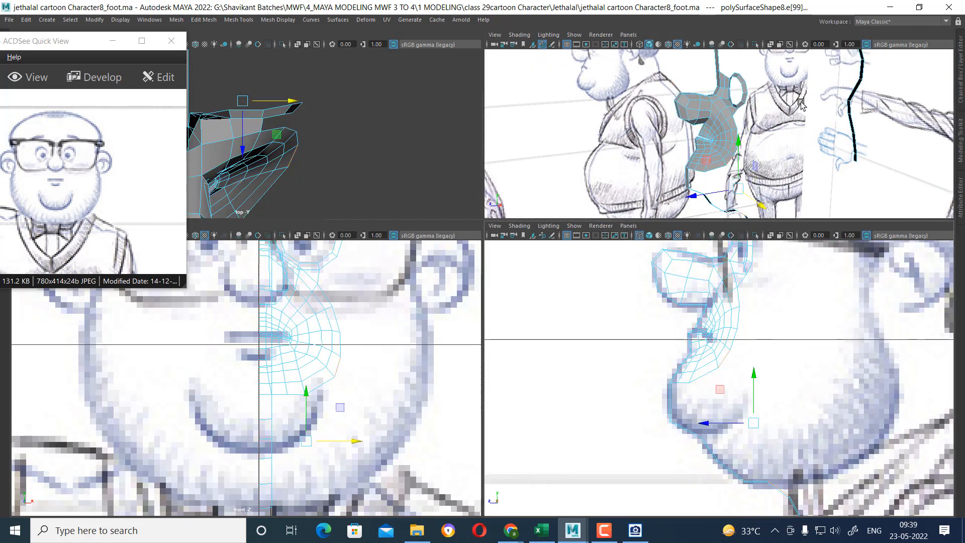
{"action": "left_click_drag", "start_coordinate": [802, 103], "coordinate": [795, 81], "text": "alt"}
{"action": "key", "text": "space"}
{"action": "left_click_drag", "start_coordinate": [731, 261], "coordinate": [722, 185], "text": "alt"}
{"action": "left_click_drag", "start_coordinate": [612, 316], "coordinate": [551, 339], "text": "alt"}
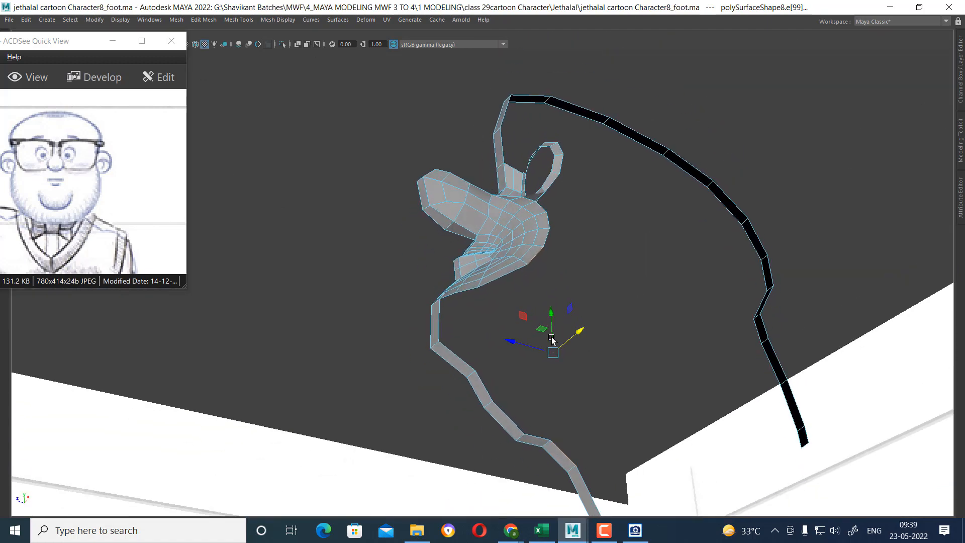
- Reselect the cheek and neck strip border edges and check the mesh against the side and front reference drawings from chin to head
{"action": "left_click", "coordinate": [461, 358]}
{"action": "left_click", "coordinate": [536, 256]}
{"action": "left_click", "coordinate": [459, 357], "text": "shift"}
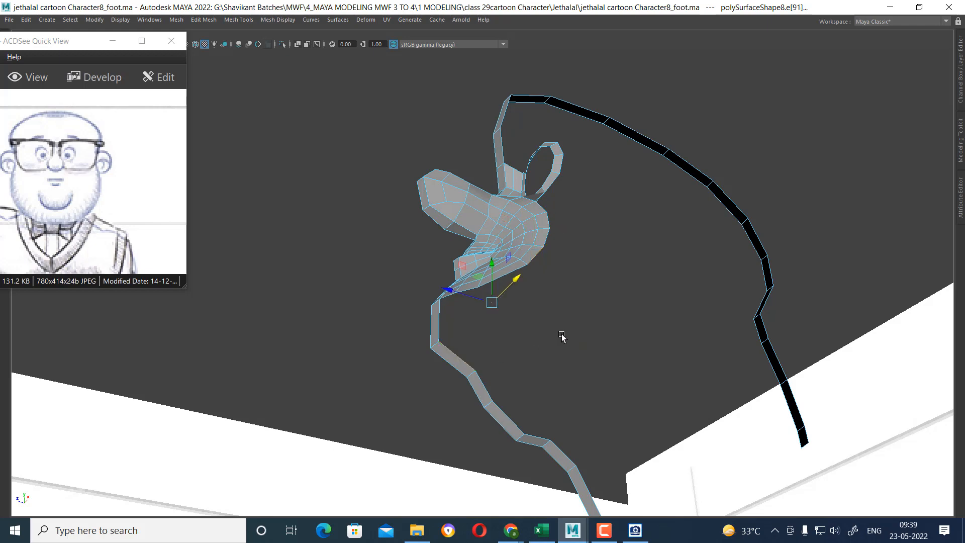
{"action": "key", "text": "space"}
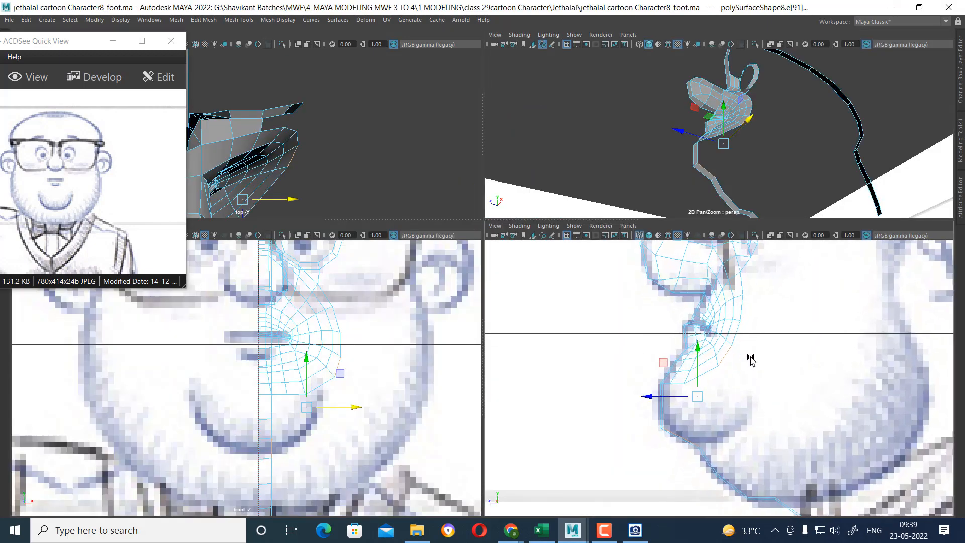
{"action": "scroll", "coordinate": [750, 359], "scroll_direction": "up", "scroll_amount": 1}
{"action": "middle_click_drag", "start_coordinate": [748, 395], "coordinate": [746, 360], "text": "alt"}
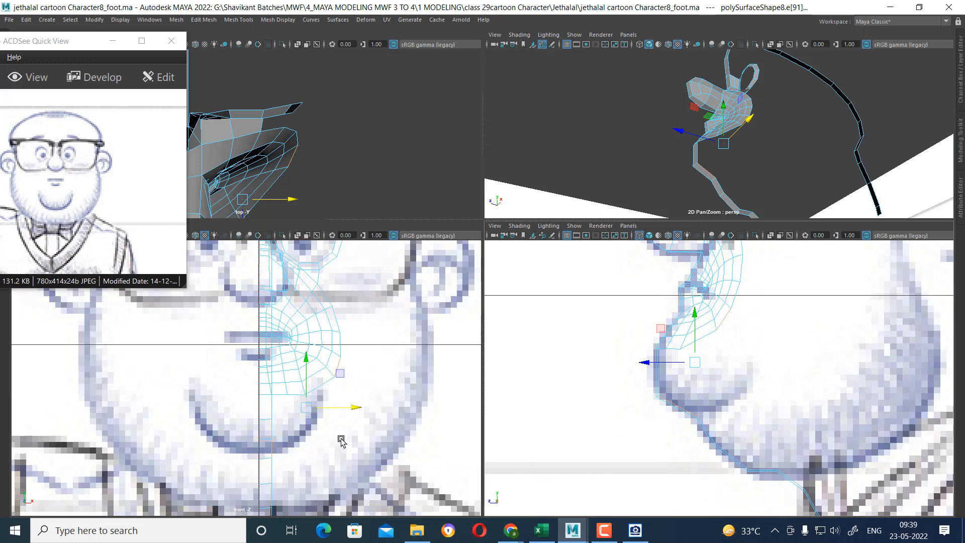
{"action": "scroll", "coordinate": [726, 382], "scroll_direction": "down", "scroll_amount": 6}
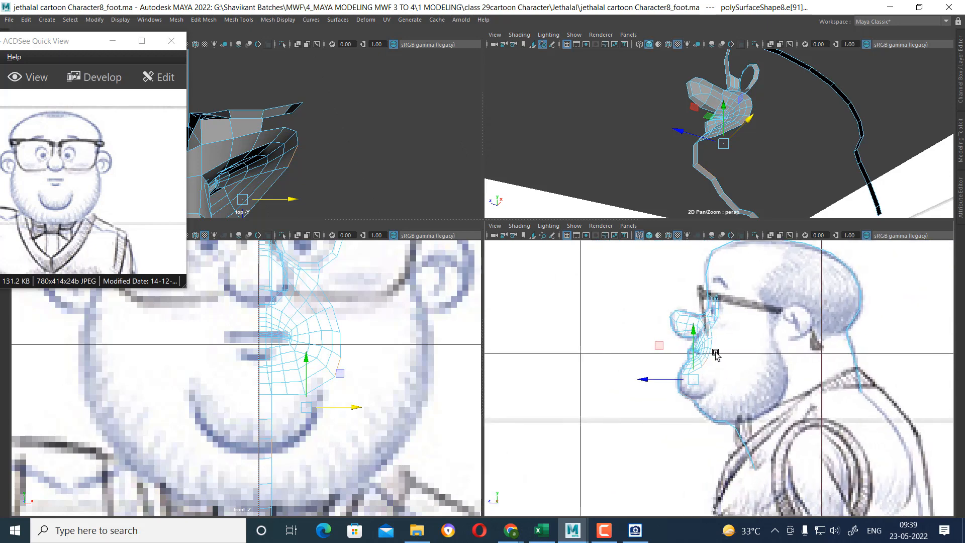
{"action": "scroll", "coordinate": [736, 430], "scroll_direction": "up", "scroll_amount": 6}
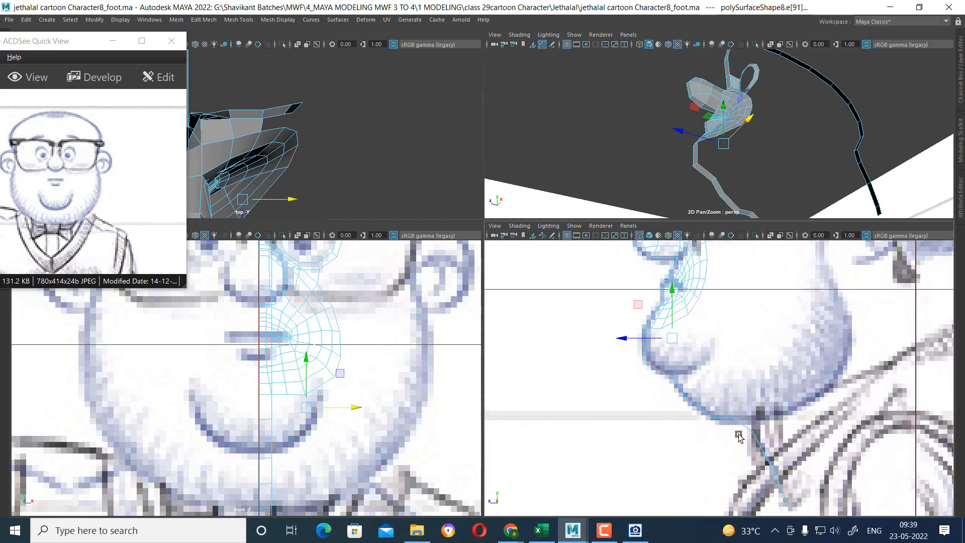
{"action": "left_click", "coordinate": [685, 392]}
{"action": "middle_click_drag", "start_coordinate": [786, 327], "coordinate": [780, 386], "text": "alt"}
{"action": "scroll", "coordinate": [405, 415], "scroll_direction": "down", "scroll_amount": 4}
{"action": "scroll", "coordinate": [410, 394], "scroll_direction": "up", "scroll_amount": 1}
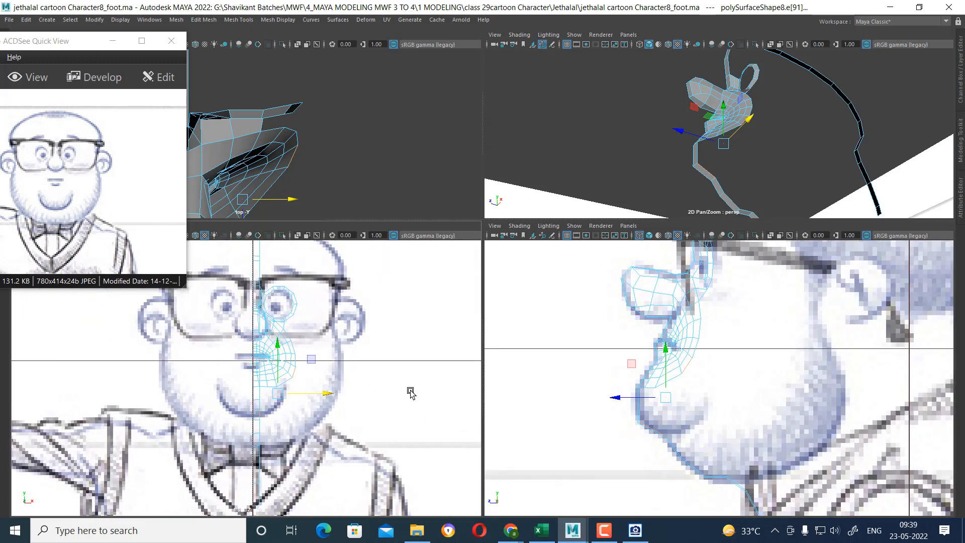
{"action": "middle_click_drag", "start_coordinate": [309, 344], "coordinate": [309, 407], "text": "alt"}
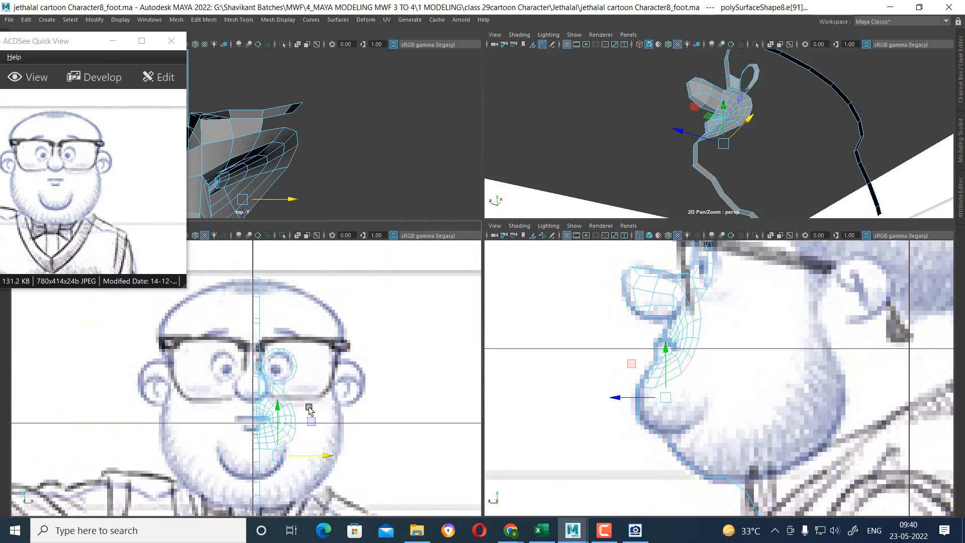
{"action": "scroll", "coordinate": [309, 407], "scroll_direction": "up", "scroll_amount": 2}
- Select the border edge of the forehead strip above the eye together with the matching edge on the back-of-head strip
{"action": "left_click_drag", "start_coordinate": [760, 127], "coordinate": [753, 149], "text": "alt"}
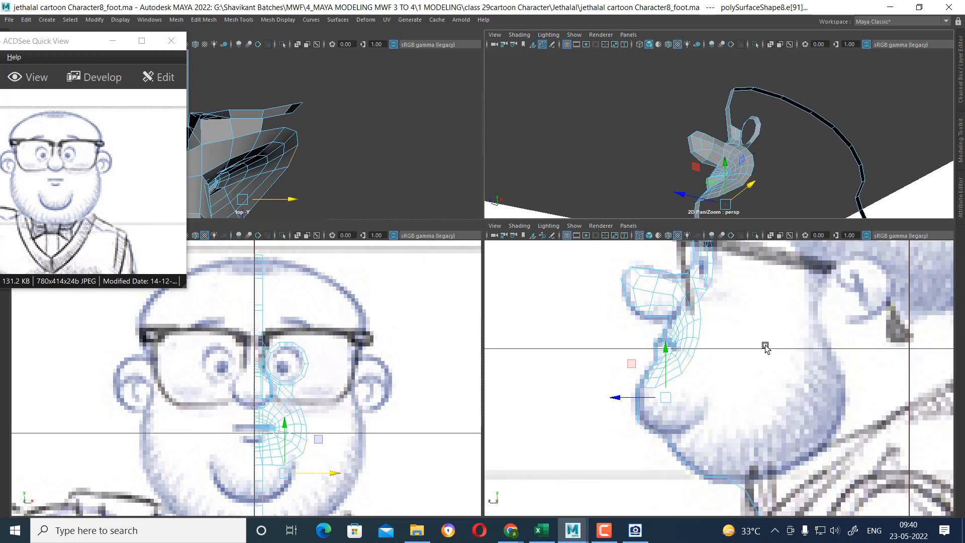
{"action": "scroll", "coordinate": [764, 347], "scroll_direction": "up", "scroll_amount": 1}
{"action": "middle_click_drag", "start_coordinate": [751, 301], "coordinate": [756, 461], "text": "alt"}
{"action": "left_click_drag", "start_coordinate": [750, 91], "coordinate": [750, 127], "text": "alt"}
{"action": "middle_click_drag", "start_coordinate": [750, 127], "coordinate": [760, 159], "text": "alt"}
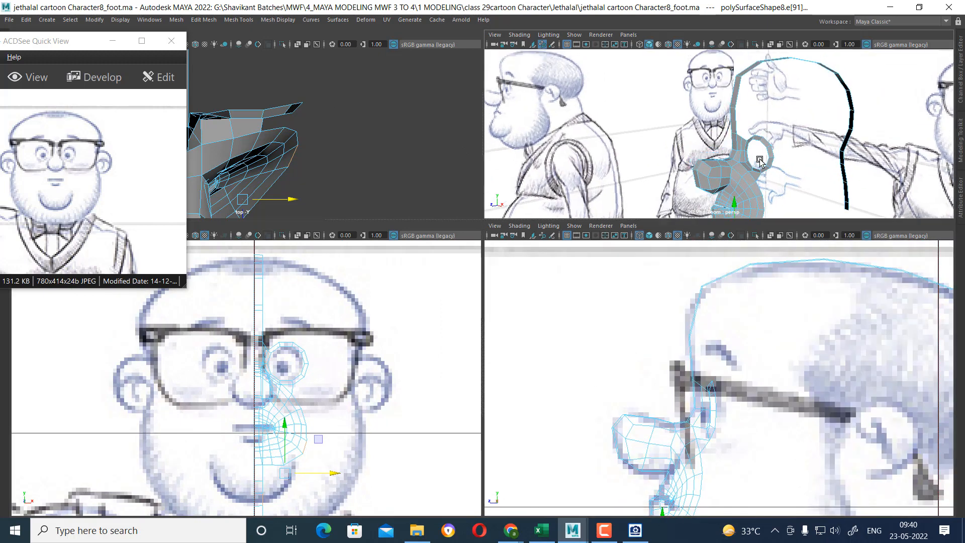
{"action": "right_click_drag", "start_coordinate": [759, 159], "coordinate": [743, 98]}
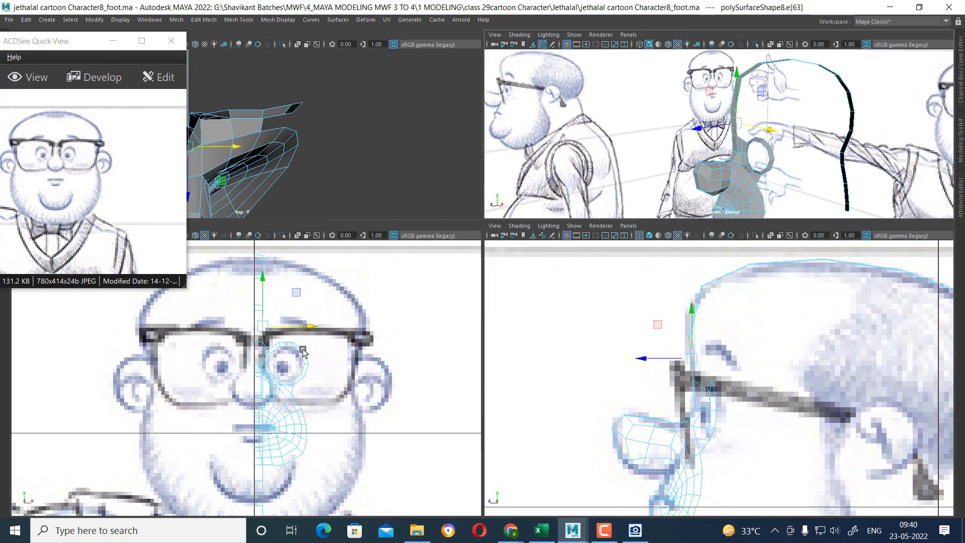
{"action": "middle_click_drag", "start_coordinate": [537, 389], "coordinate": [816, 344], "text": "alt"}
{"action": "double_click", "coordinate": [818, 345], "text": "shift"}
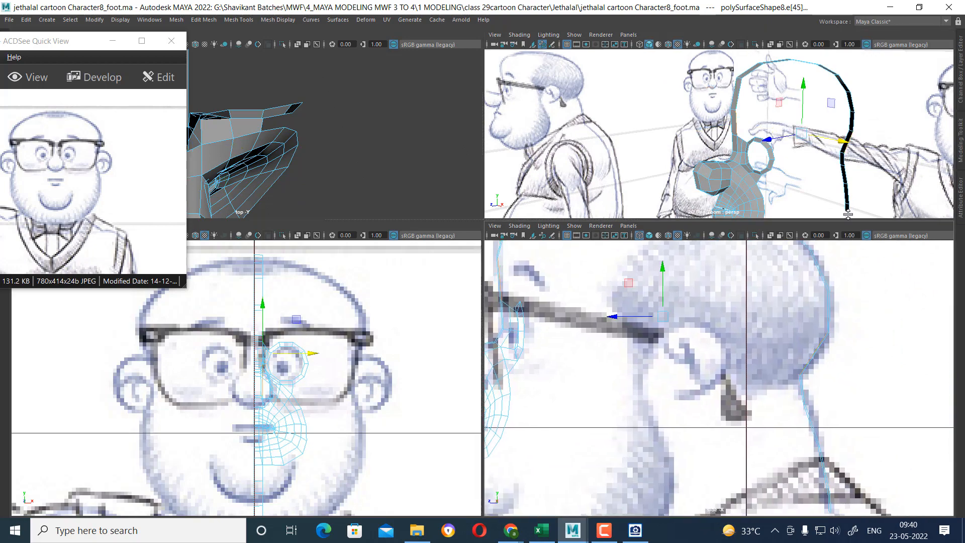
- Bridge the forehead and back-of-head edges with reset options, using Smooth path + curve and 10 divisions
{"action": "left_click_drag", "start_coordinate": [855, 164], "coordinate": [713, 266], "text": "alt"}
{"action": "key", "text": "space"}
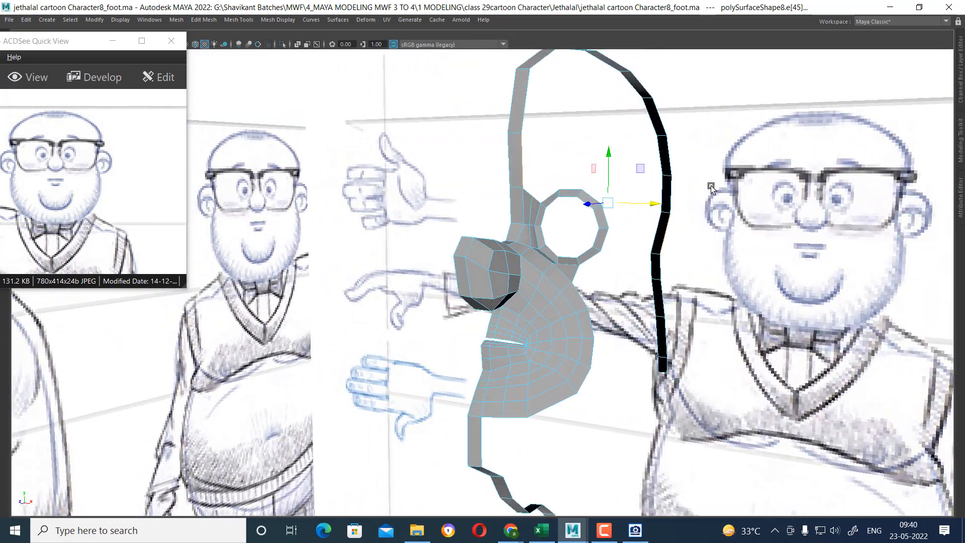
{"action": "right_click_drag", "start_coordinate": [711, 174], "coordinate": [750, 298], "text": "shift"}
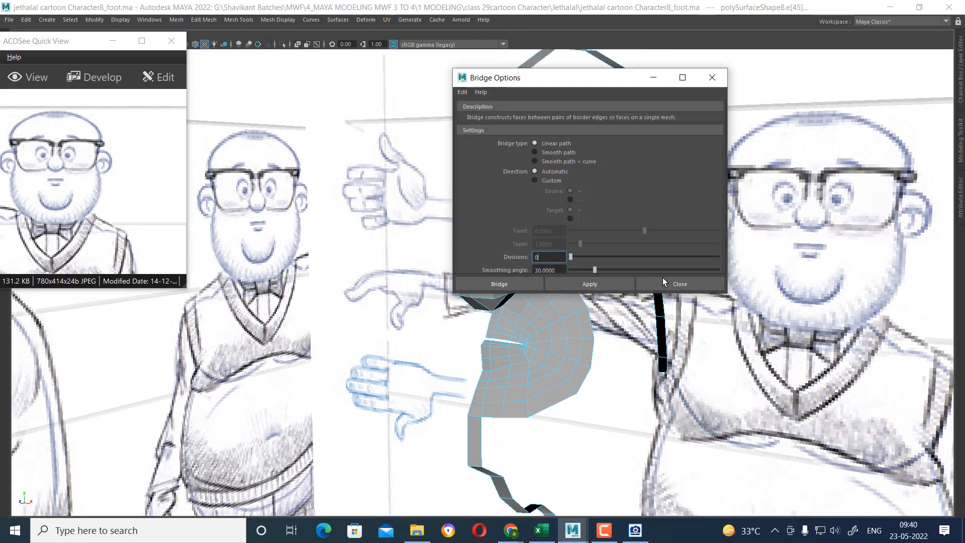
{"action": "left_click", "coordinate": [461, 93]}
{"action": "left_click", "coordinate": [485, 110]}
{"action": "left_click", "coordinate": [564, 161]}
{"action": "left_click_drag", "start_coordinate": [592, 80], "coordinate": [463, 59]}
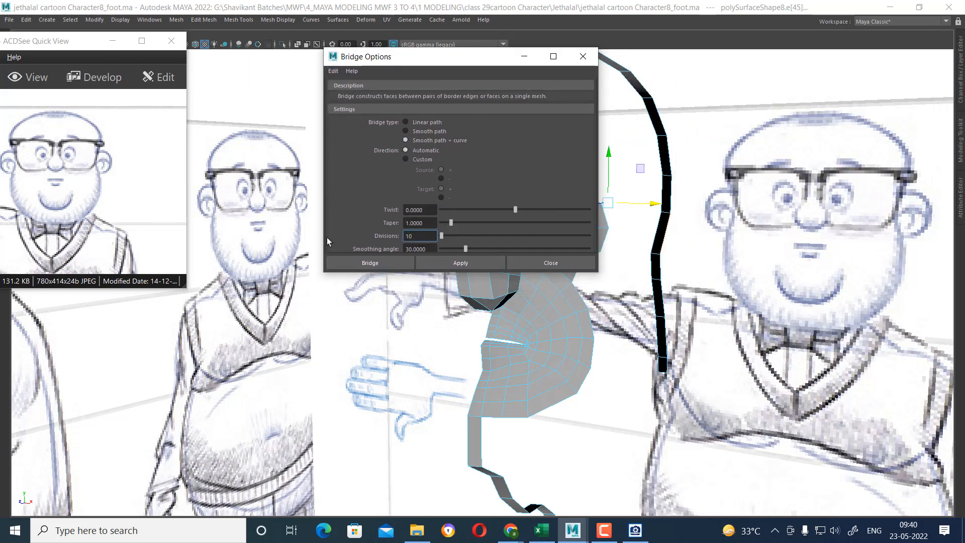
{"action": "left_click", "coordinate": [454, 265]}
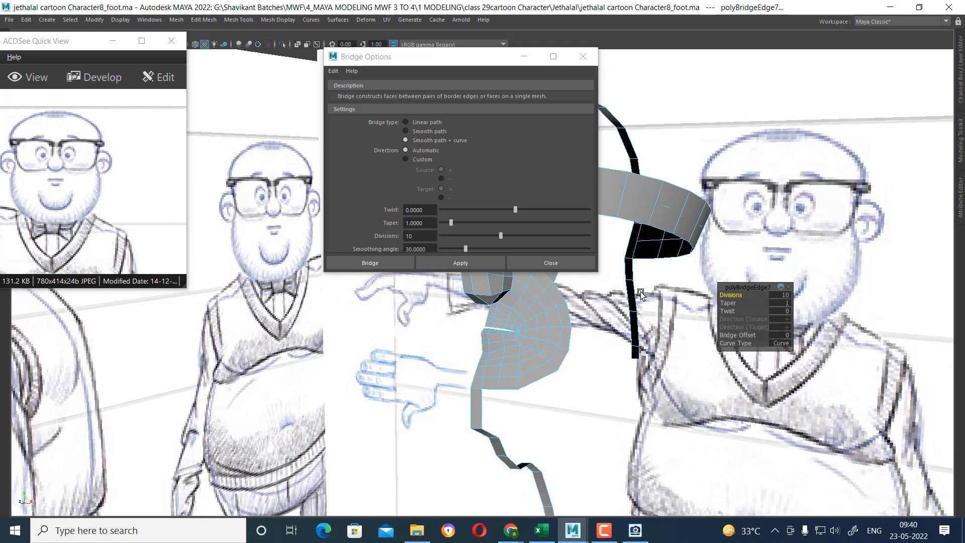
{"action": "left_click", "coordinate": [572, 263]}
- Select the bridge's guide curve and pull its outer control vertices sideways toward the head's outline in the front view
{"action": "key", "text": "space"}
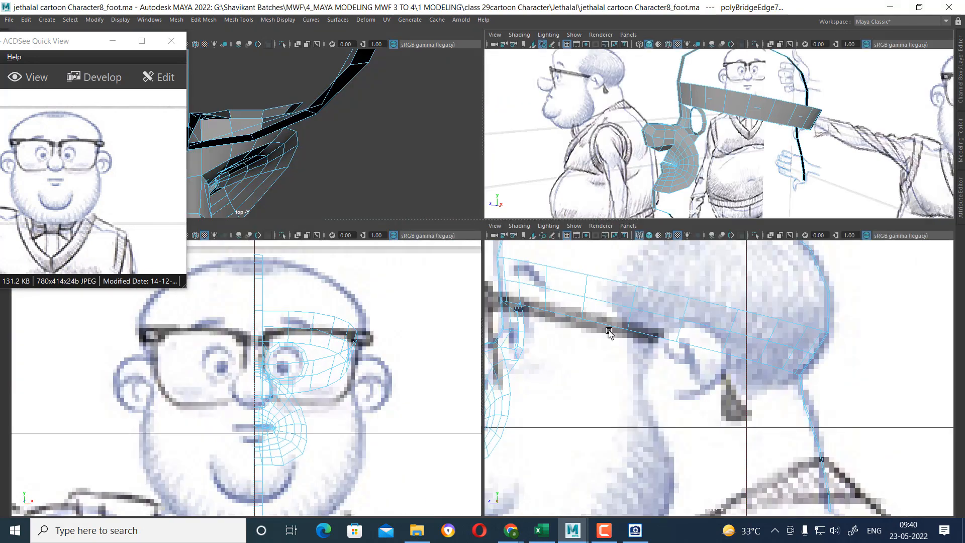
{"action": "scroll", "coordinate": [367, 396], "scroll_direction": "up", "scroll_amount": 2}
{"action": "right_click_drag", "start_coordinate": [362, 272], "coordinate": [402, 241]}
{"action": "left_click", "coordinate": [418, 368]}
{"action": "left_click", "coordinate": [356, 344]}
{"action": "left_click", "coordinate": [356, 342]}
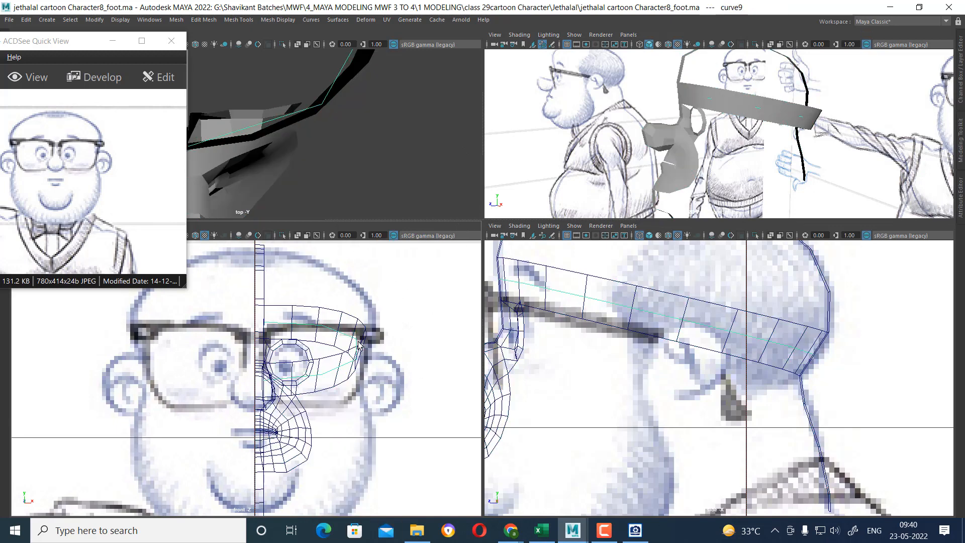
{"action": "right_click_drag", "start_coordinate": [430, 318], "coordinate": [400, 286]}
{"action": "left_click_drag", "start_coordinate": [375, 309], "coordinate": [394, 407]}
{"action": "key", "text": "w"}
{"action": "left_click_drag", "start_coordinate": [444, 348], "coordinate": [452, 350]}
{"action": "left_click_drag", "start_coordinate": [390, 399], "coordinate": [410, 373]}
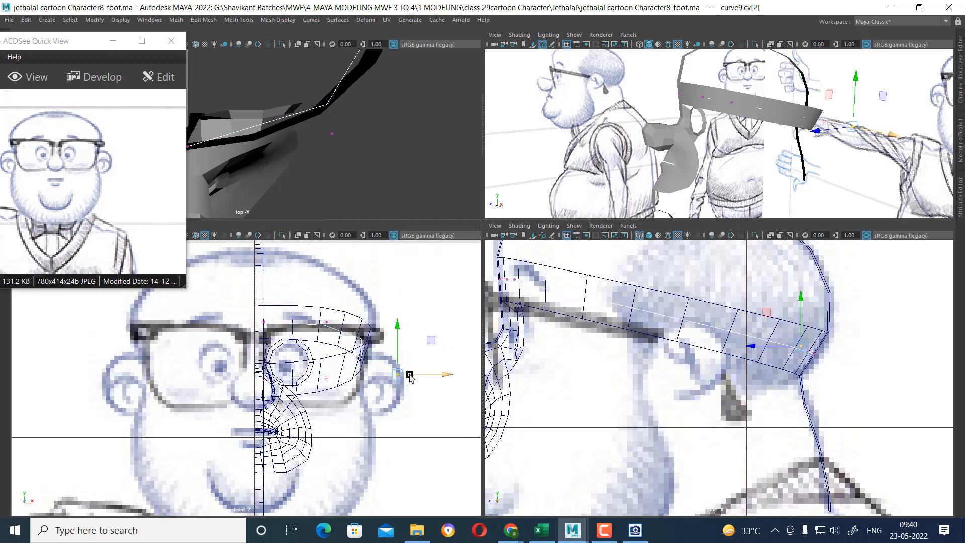
- Move the rear outer control vertex of the guide curve slightly further outward in the top view
{"action": "scroll", "coordinate": [756, 348], "scroll_direction": "up", "scroll_amount": 1}
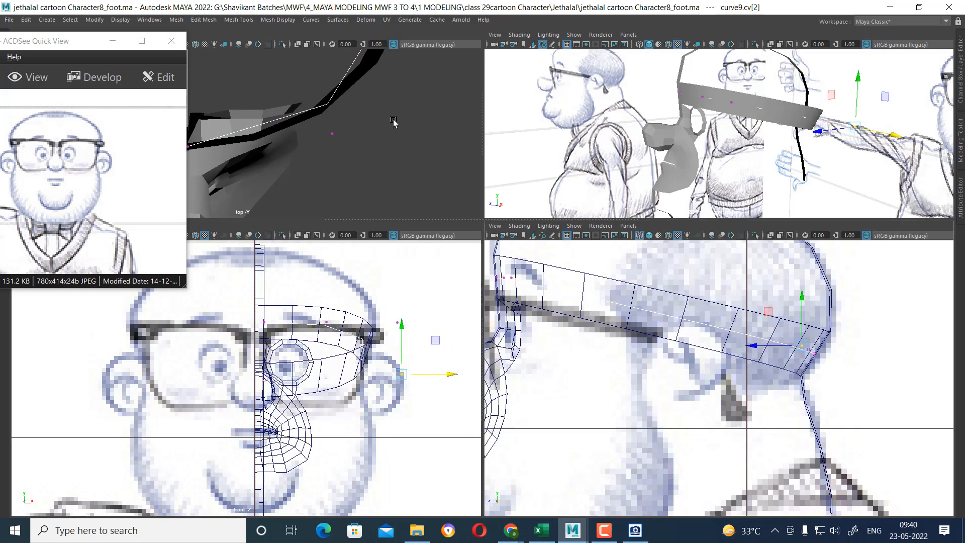
{"action": "scroll", "coordinate": [393, 121], "scroll_direction": "down", "scroll_amount": 5}
{"action": "scroll", "coordinate": [400, 165], "scroll_direction": "up", "scroll_amount": 4}
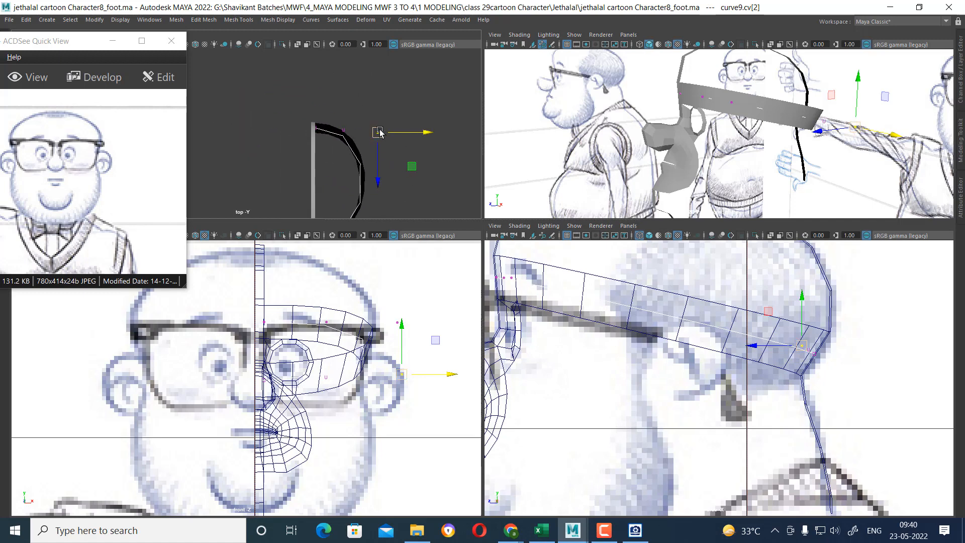
{"action": "left_click_drag", "start_coordinate": [379, 132], "coordinate": [382, 132]}
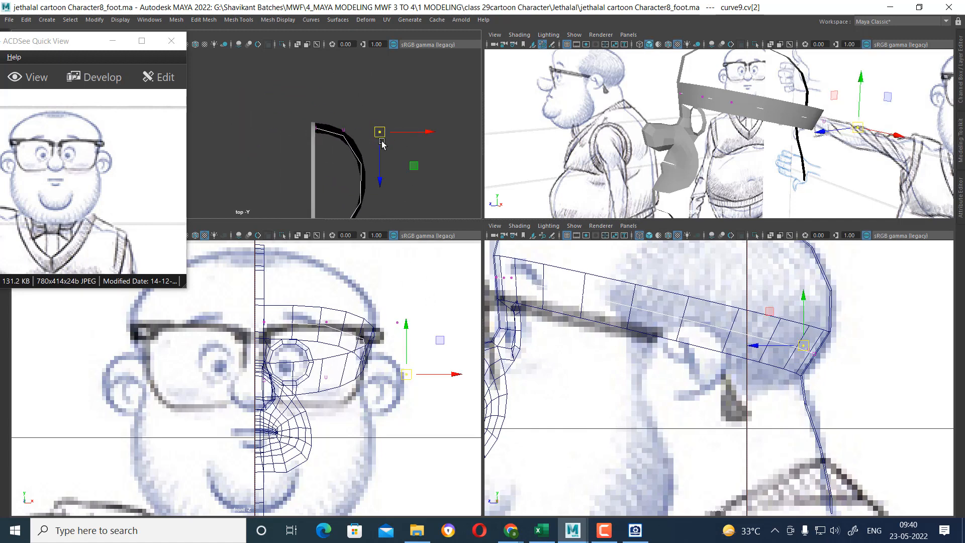
{"action": "middle_click_drag", "start_coordinate": [381, 141], "coordinate": [382, 78], "text": "alt"}
{"action": "scroll", "coordinate": [378, 151], "scroll_direction": "up", "scroll_amount": 3}
- Move the guide curve's two front control vertices outward in the top view to round the band at the temple
{"action": "left_click_drag", "start_coordinate": [401, 162], "coordinate": [386, 177]}
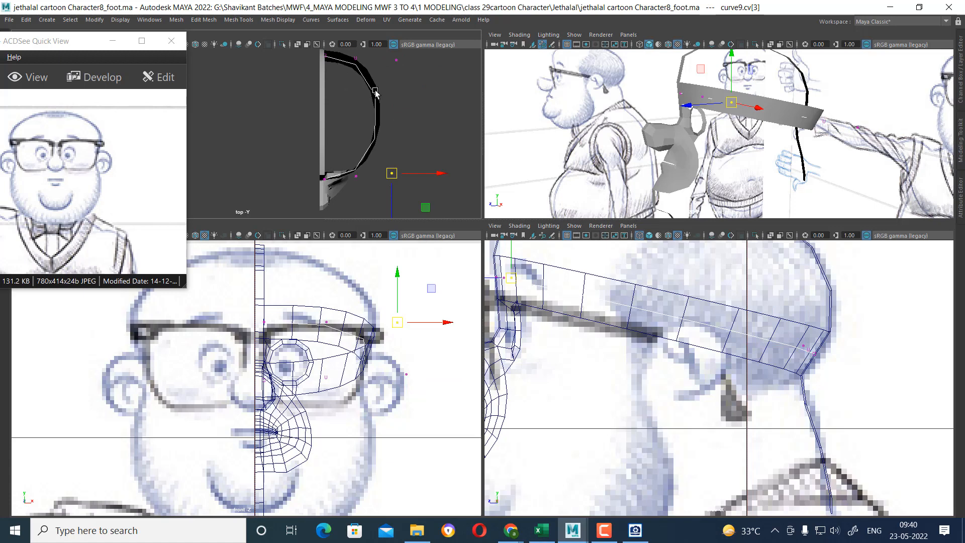
{"action": "middle_click_drag", "start_coordinate": [375, 91], "coordinate": [385, 131], "text": "alt"}
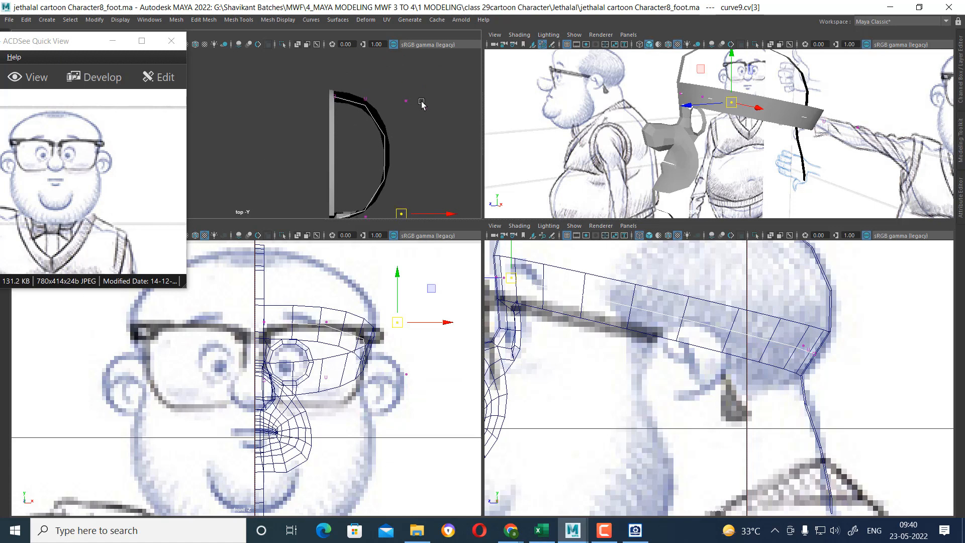
{"action": "left_click_drag", "start_coordinate": [771, 200], "coordinate": [834, 167], "text": "alt"}
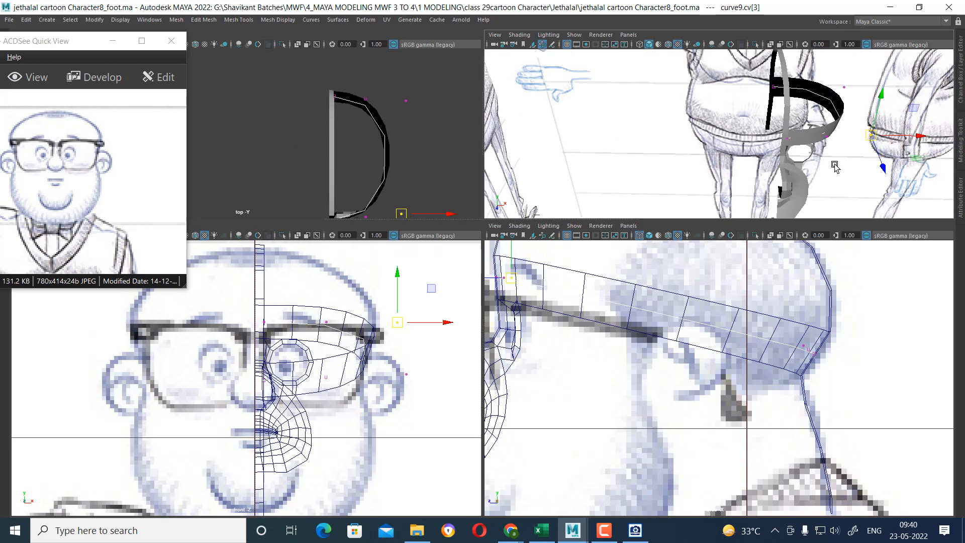
{"action": "left_click", "coordinate": [340, 331]}
{"action": "middle_click_drag", "start_coordinate": [393, 196], "coordinate": [393, 131], "text": "alt"}
{"action": "scroll", "coordinate": [396, 154], "scroll_direction": "up", "scroll_amount": 1}
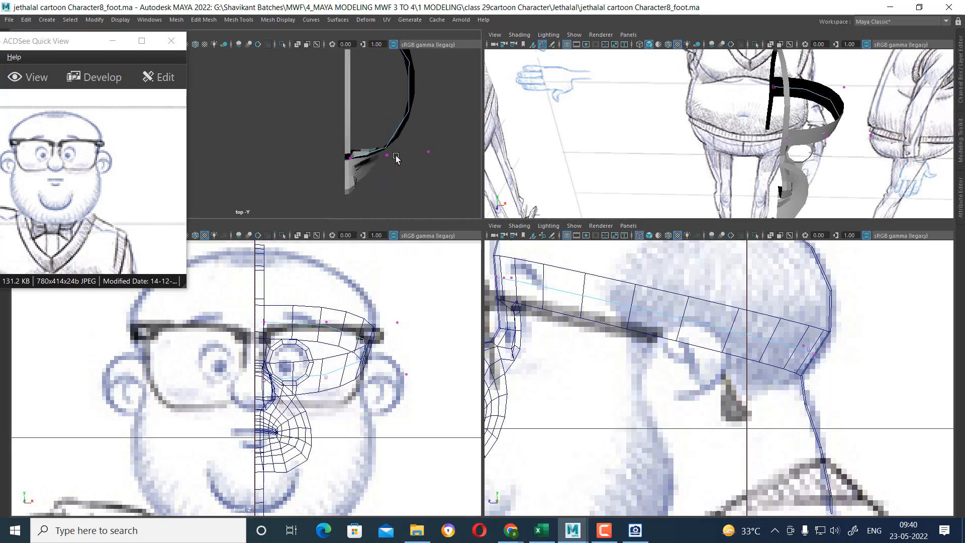
{"action": "left_click", "coordinate": [388, 156]}
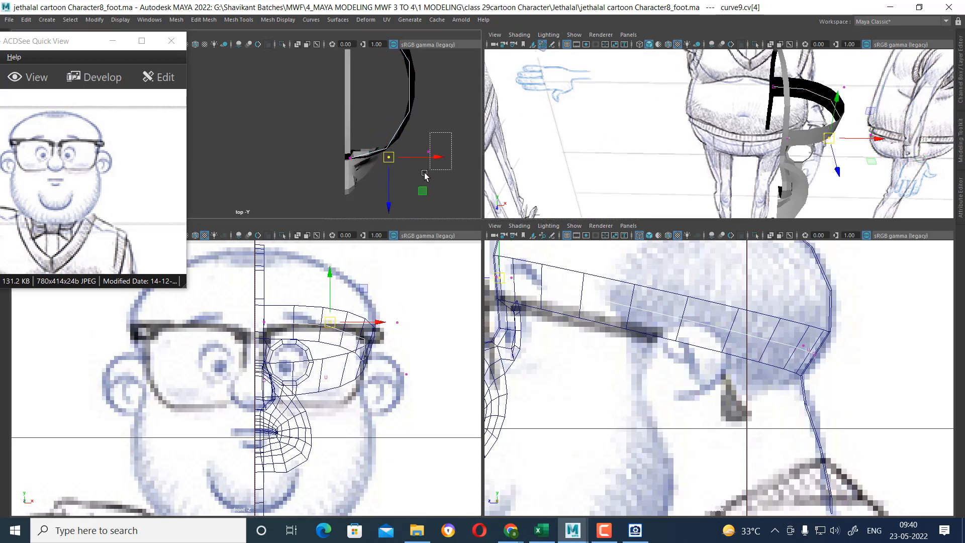
{"action": "left_click_drag", "start_coordinate": [428, 151], "coordinate": [436, 145]}
{"action": "right_click_drag", "start_coordinate": [398, 347], "coordinate": [411, 348], "text": "alt"}
{"action": "left_click_drag", "start_coordinate": [848, 133], "coordinate": [828, 106], "text": "alt"}
{"action": "middle_click_drag", "start_coordinate": [757, 346], "coordinate": [796, 373], "text": "alt"}
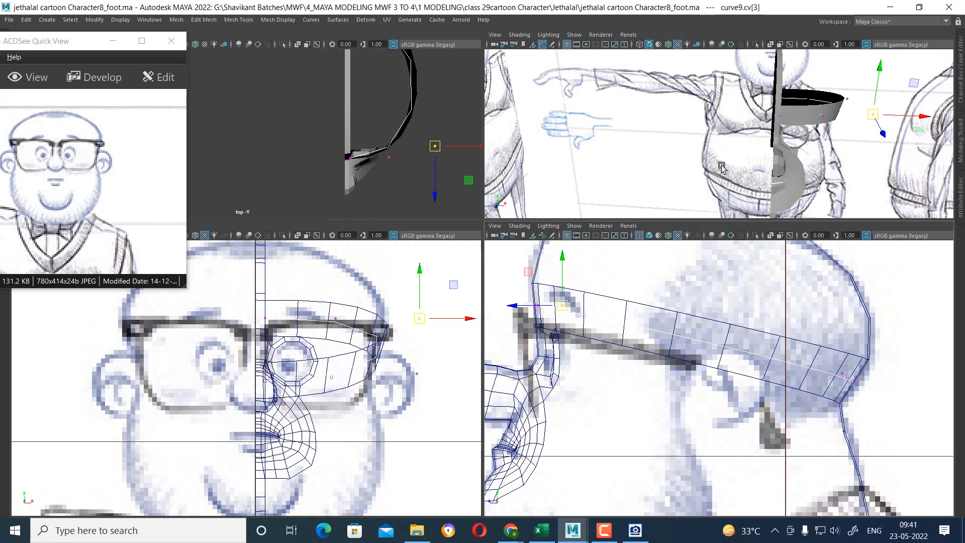
- Select the head mesh and delete its construction history to detach the band from the guide curve
{"action": "key", "text": "space"}
{"action": "left_click_drag", "start_coordinate": [644, 220], "coordinate": [600, 270], "text": "alt"}
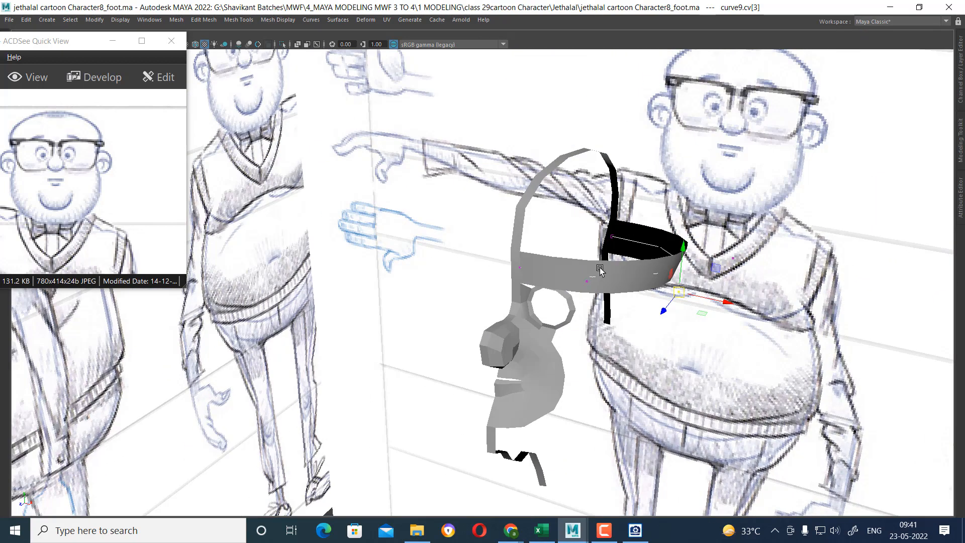
{"action": "left_click", "coordinate": [657, 282]}
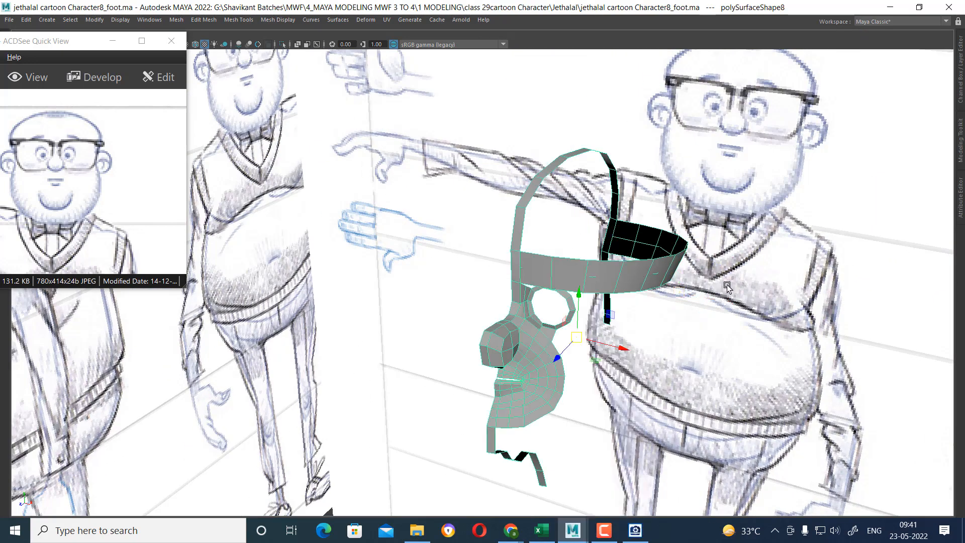
{"action": "left_click_drag", "start_coordinate": [727, 287], "coordinate": [713, 285], "text": "alt"}
{"action": "left_click", "coordinate": [27, 20]}
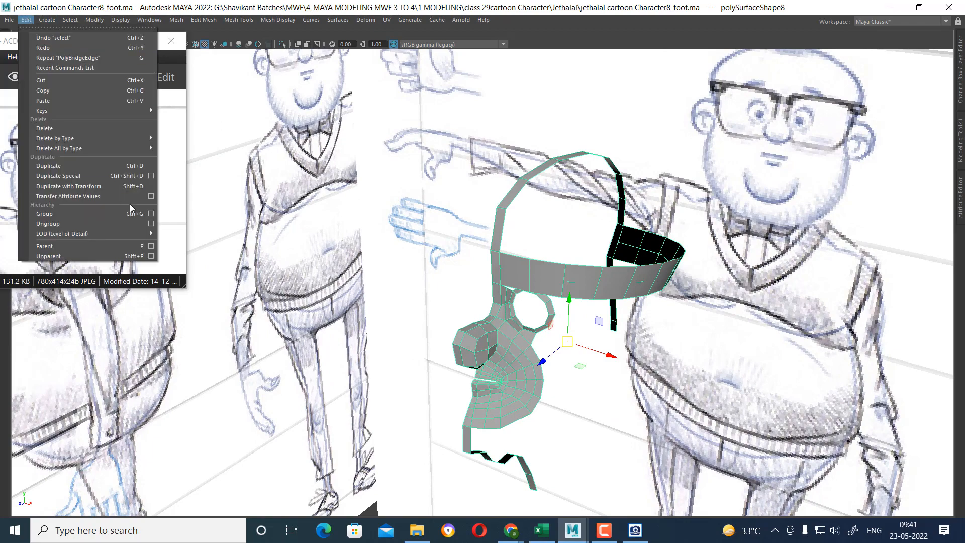
{"action": "mouse_move", "coordinate": [145, 139]}
- Select border edges along the crown strip and the head band to compare their segments
{"action": "left_click_drag", "start_coordinate": [673, 246], "coordinate": [508, 243], "text": "alt"}
{"action": "right_click_drag", "start_coordinate": [508, 243], "coordinate": [508, 209]}
{"action": "left_click_drag", "start_coordinate": [557, 282], "coordinate": [580, 255], "text": "alt"}
{"action": "left_click_drag", "start_coordinate": [618, 283], "coordinate": [697, 288], "text": "alt"}
{"action": "left_click_drag", "start_coordinate": [425, 238], "coordinate": [537, 268], "text": "alt"}
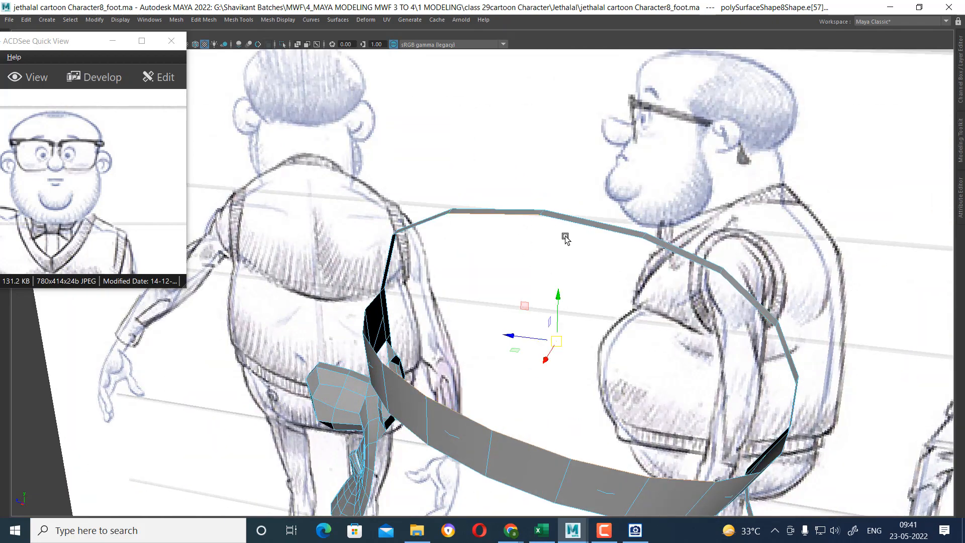
{"action": "left_click_drag", "start_coordinate": [564, 236], "coordinate": [532, 234], "text": "alt"}
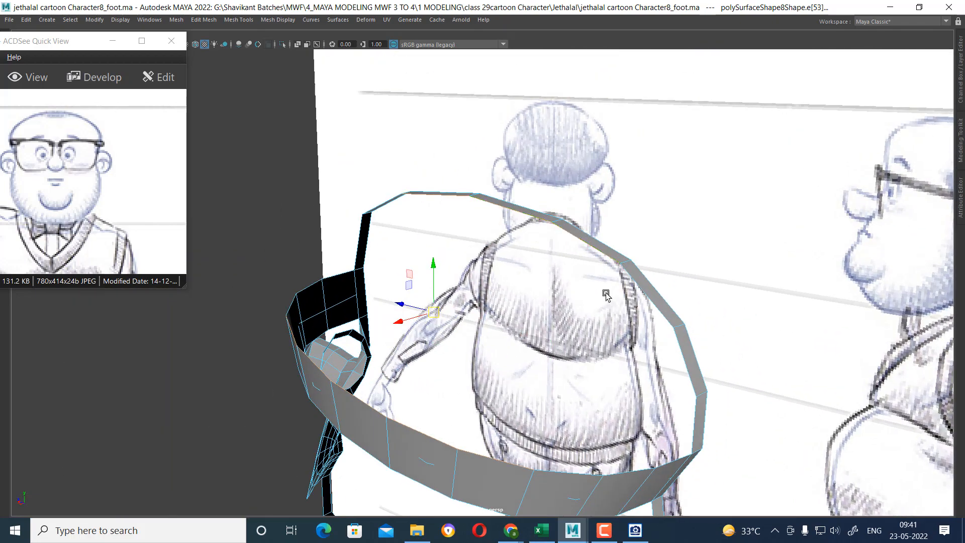
{"action": "left_click_drag", "start_coordinate": [605, 296], "coordinate": [622, 274], "text": "alt"}
{"action": "left_click", "coordinate": [538, 273]}
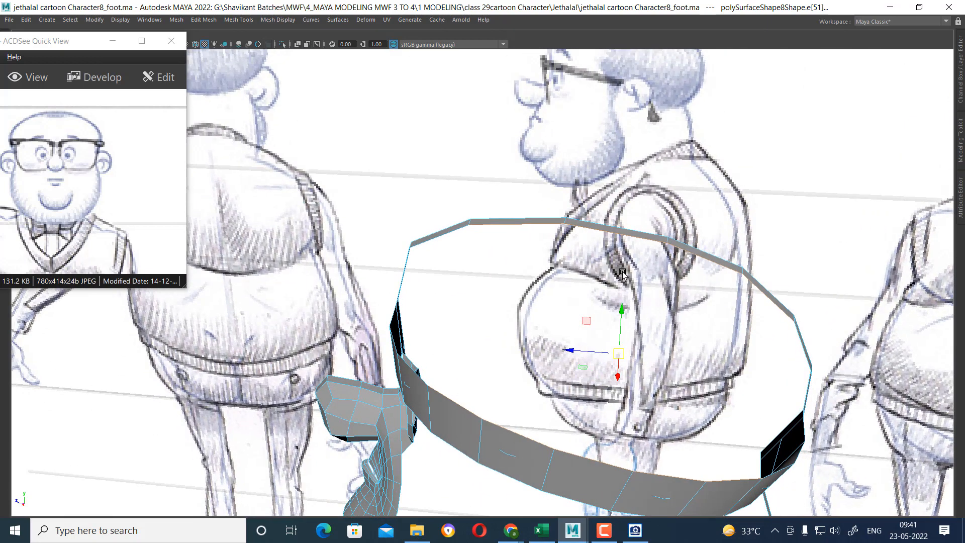
- Split the edge ring of the crown strip's top segment to insert an extra edge across it
{"action": "left_click", "coordinate": [620, 236]}
{"action": "right_click_drag", "start_coordinate": [647, 159], "coordinate": [433, 237], "text": "ctrl"}
{"action": "scroll", "coordinate": [644, 229], "scroll_direction": "up", "scroll_amount": 1}
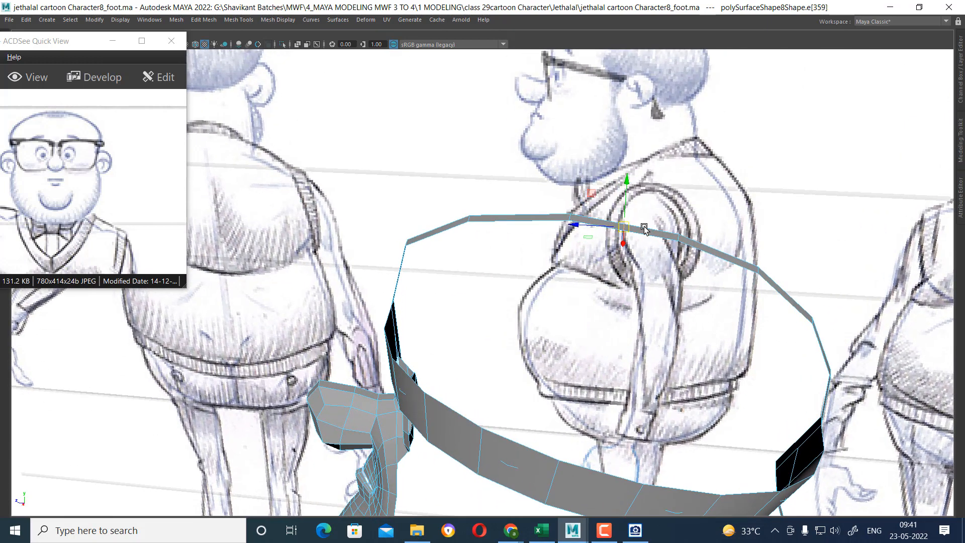
{"action": "key", "text": "space"}
{"action": "scroll", "coordinate": [710, 415], "scroll_direction": "up", "scroll_amount": 5}
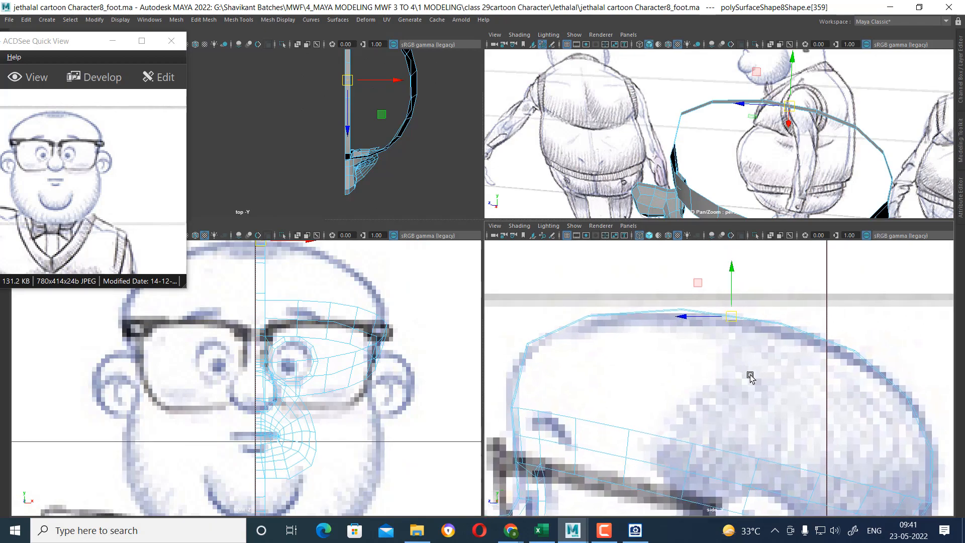
- Nudge the inserted crown edge onto the side-view head outline and select the facing border edges of the crown strip and head band
{"action": "left_click_drag", "start_coordinate": [732, 318], "coordinate": [734, 318]}
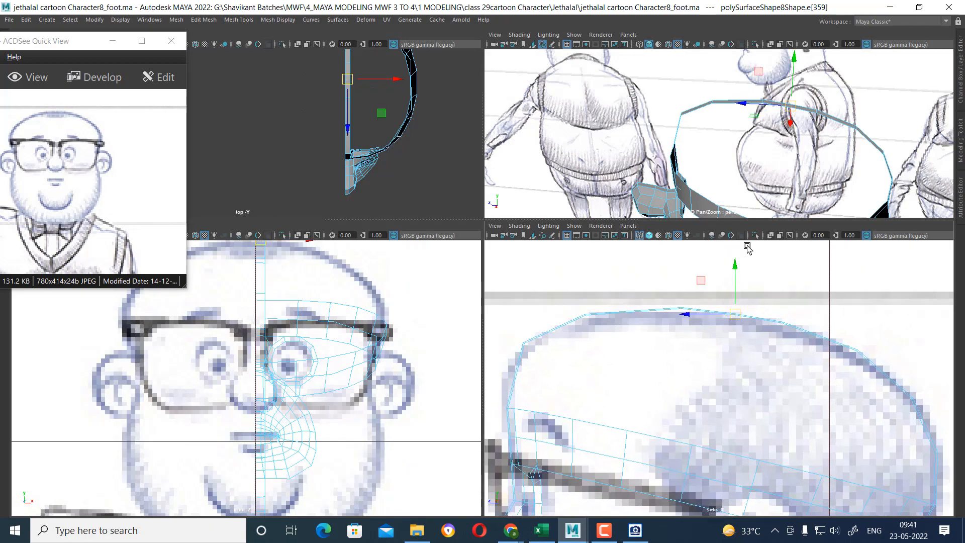
{"action": "left_click_drag", "start_coordinate": [794, 151], "coordinate": [781, 171], "text": "alt"}
{"action": "key", "text": "space"}
{"action": "left_click_drag", "start_coordinate": [692, 229], "coordinate": [623, 308], "text": "alt"}
{"action": "left_click", "coordinate": [601, 281], "text": "shift"}
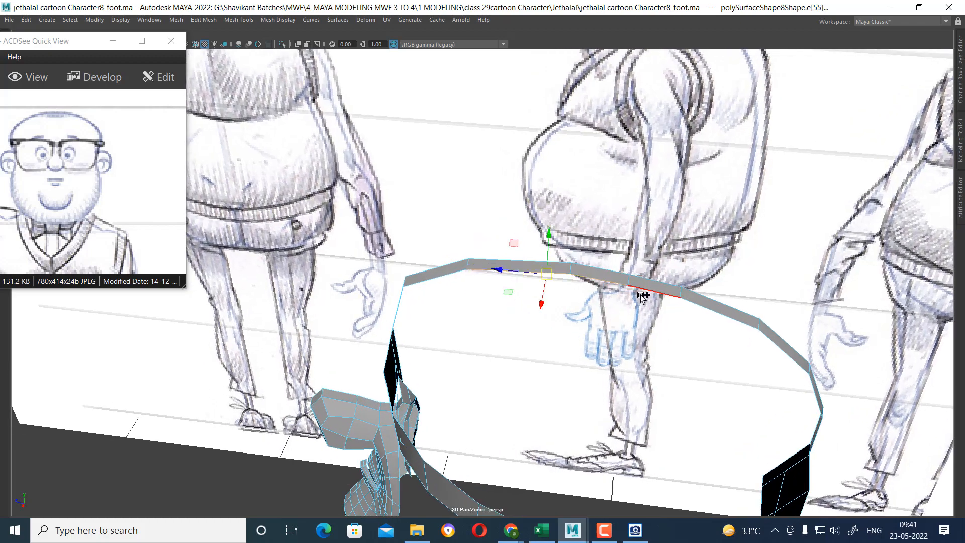
{"action": "left_click", "coordinate": [648, 291], "text": "shift"}
{"action": "left_click", "coordinate": [699, 307], "text": "shift"}
{"action": "left_click", "coordinate": [781, 346], "text": "shift"}
{"action": "left_click_drag", "start_coordinate": [781, 346], "coordinate": [613, 404], "text": "alt"}
{"action": "left_click", "coordinate": [539, 387], "text": "shift"}
{"action": "left_click", "coordinate": [663, 416], "text": "shift"}
{"action": "left_click", "coordinate": [668, 417], "text": "shift"}
{"action": "left_click", "coordinate": [684, 414], "text": "shift"}
{"action": "left_click_drag", "start_coordinate": [583, 353], "coordinate": [680, 361], "text": "alt"}
- Bridge the selected crown and band edges with the Smooth path + curve type and 3 divisions
{"action": "right_click_drag", "start_coordinate": [755, 208], "coordinate": [796, 329], "text": "shift"}
{"action": "left_click", "coordinate": [334, 71]}
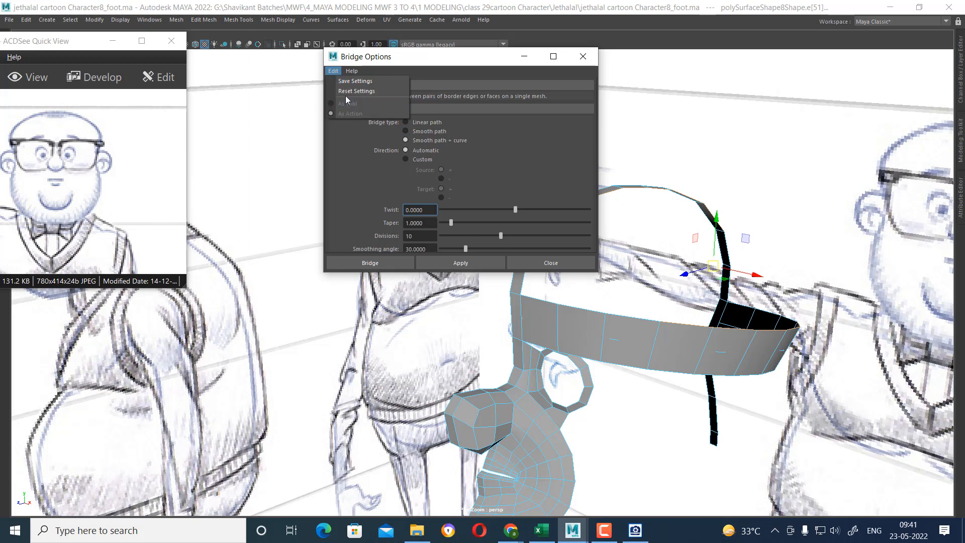
{"action": "left_click", "coordinate": [378, 111]}
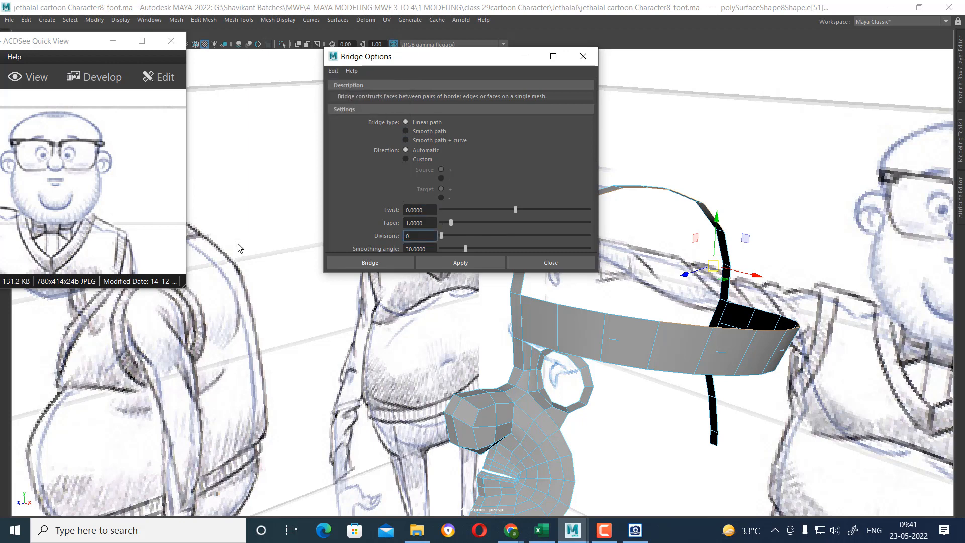
{"action": "type", "text": "3"}
{"action": "left_click", "coordinate": [443, 141]}
{"action": "type", "text": "3"}
{"action": "left_click", "coordinate": [476, 262]}
- Examine the bridged side surface of the head against the front reference drawing
{"action": "left_click_drag", "start_coordinate": [622, 300], "coordinate": [666, 335], "text": "alt"}
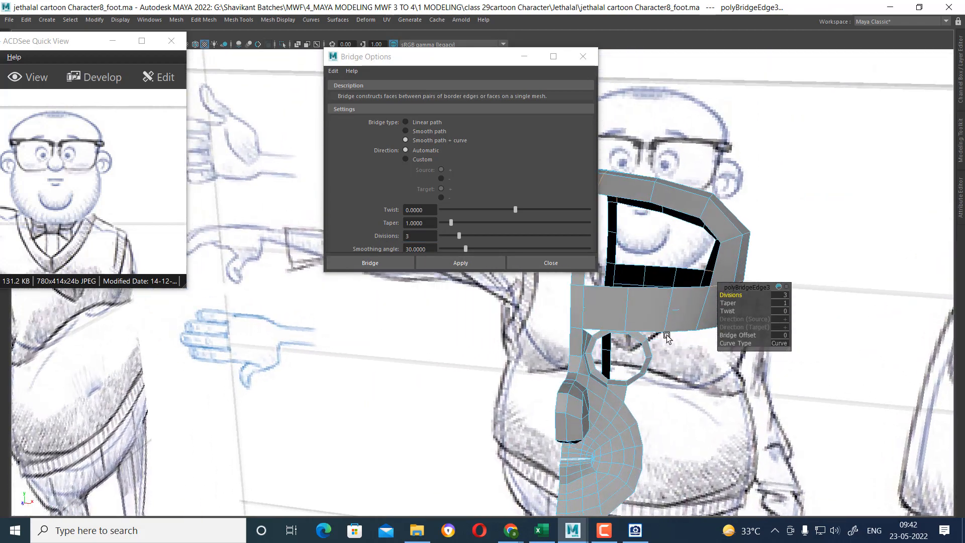
{"action": "key", "text": "space"}
{"action": "scroll", "coordinate": [343, 396], "scroll_direction": "down", "scroll_amount": 5}
{"action": "scroll", "coordinate": [400, 444], "scroll_direction": "up", "scroll_amount": 5}
{"action": "middle_click_drag", "start_coordinate": [374, 413], "coordinate": [341, 445], "text": "alt"}
{"action": "scroll", "coordinate": [371, 408], "scroll_direction": "up", "scroll_amount": 2}
{"action": "right_click_drag", "start_coordinate": [312, 289], "coordinate": [382, 287]}
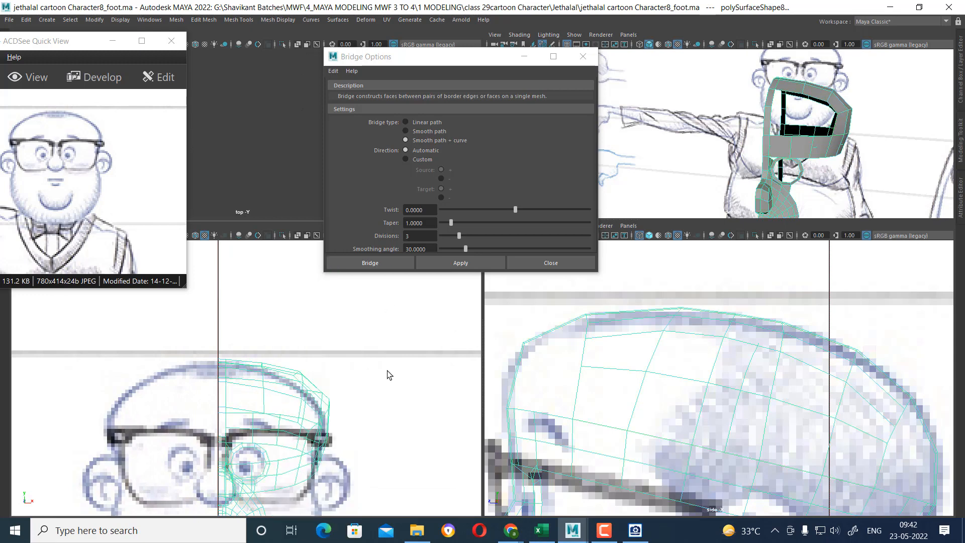
{"action": "left_click", "coordinate": [387, 374]}
- Move the outer control vertex of the bridge's guide curve inward in the front view to refine the head's upper side
{"action": "left_click", "coordinate": [320, 401]}
{"action": "left_click", "coordinate": [334, 412]}
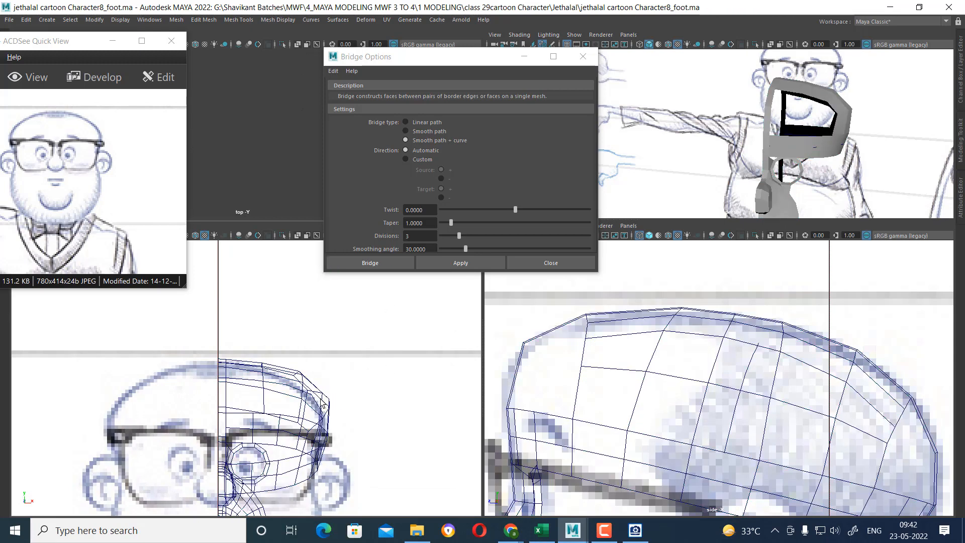
{"action": "left_click", "coordinate": [322, 405]}
{"action": "left_click_drag", "start_coordinate": [885, 137], "coordinate": [726, 151], "text": "alt"}
{"action": "left_click", "coordinate": [574, 262]}
{"action": "left_click", "coordinate": [708, 110]}
{"action": "right_click_drag", "start_coordinate": [357, 287], "coordinate": [304, 284]}
{"action": "right_click_drag", "start_coordinate": [362, 393], "coordinate": [355, 366], "text": "alt"}
{"action": "left_click_drag", "start_coordinate": [329, 374], "coordinate": [311, 386]}
{"action": "left_click_drag", "start_coordinate": [744, 139], "coordinate": [621, 143], "text": "alt"}
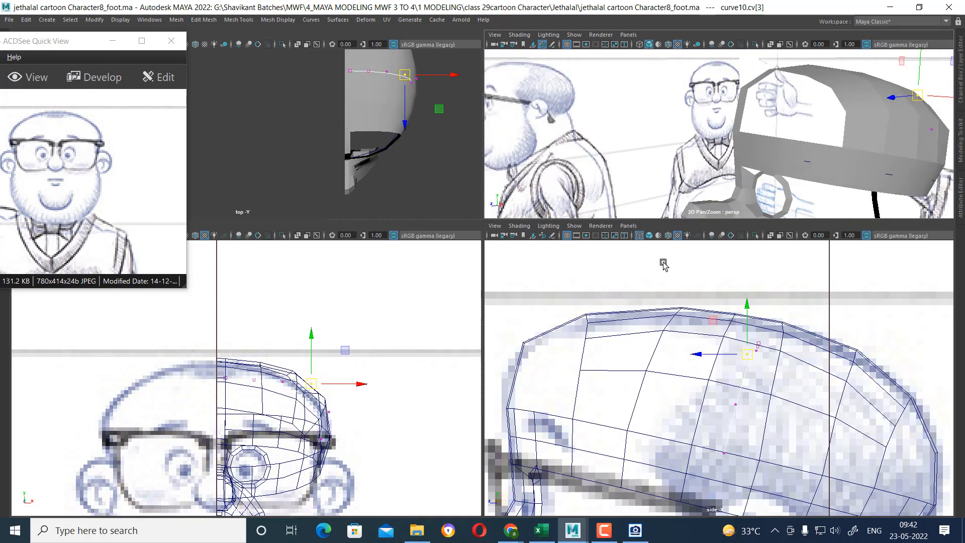
{"action": "left_click_drag", "start_coordinate": [314, 387], "coordinate": [304, 386]}
- Select the head mesh and delete its construction history to detach the bridged side surface from its guide curve
{"action": "mouse_move", "coordinate": [806, 158]}
{"action": "left_mouse_down", "text": "alt"}
{"action": "mouse_move", "coordinate": [773, 176]}
{"action": "mouse_move", "coordinate": [719, 168]}
{"action": "mouse_move", "coordinate": [793, 160]}
{"action": "left_mouse_up", "text": "alt"}
{"action": "key", "text": "space"}
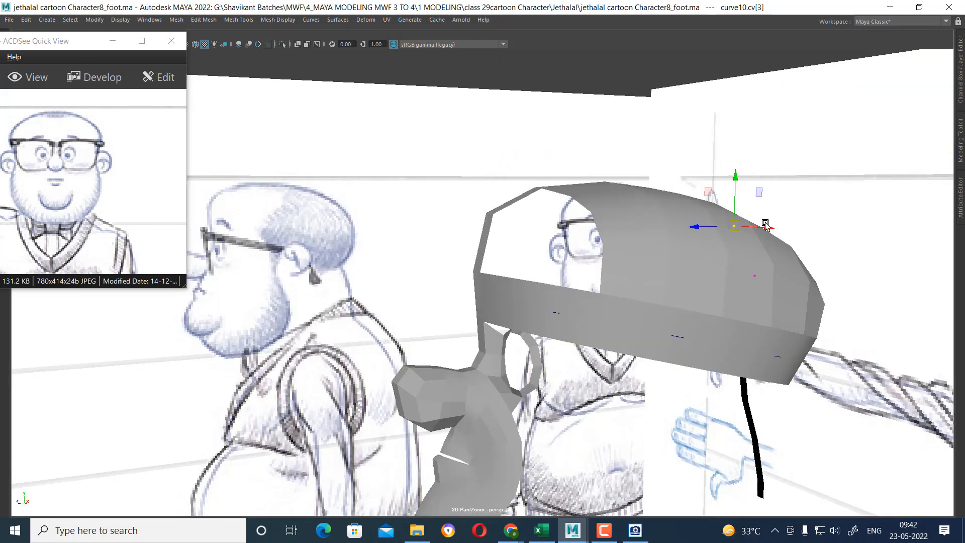
{"action": "left_click_drag", "start_coordinate": [764, 226], "coordinate": [549, 326], "text": "alt"}
{"action": "left_click", "coordinate": [706, 177]}
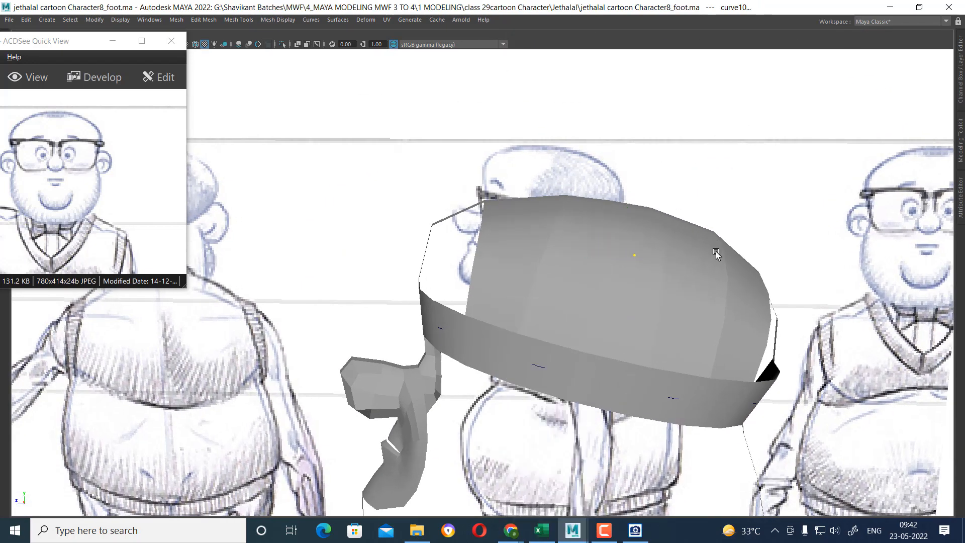
{"action": "left_click", "coordinate": [706, 297]}
{"action": "left_click_drag", "start_coordinate": [16, 47], "coordinate": [12, 81]}
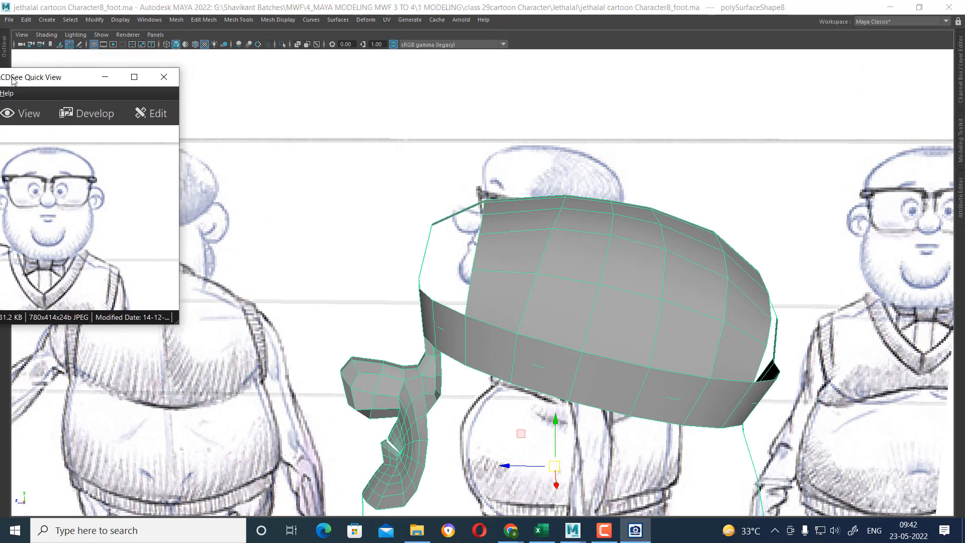
{"action": "left_click", "coordinate": [26, 20]}
{"action": "mouse_move", "coordinate": [123, 138]}
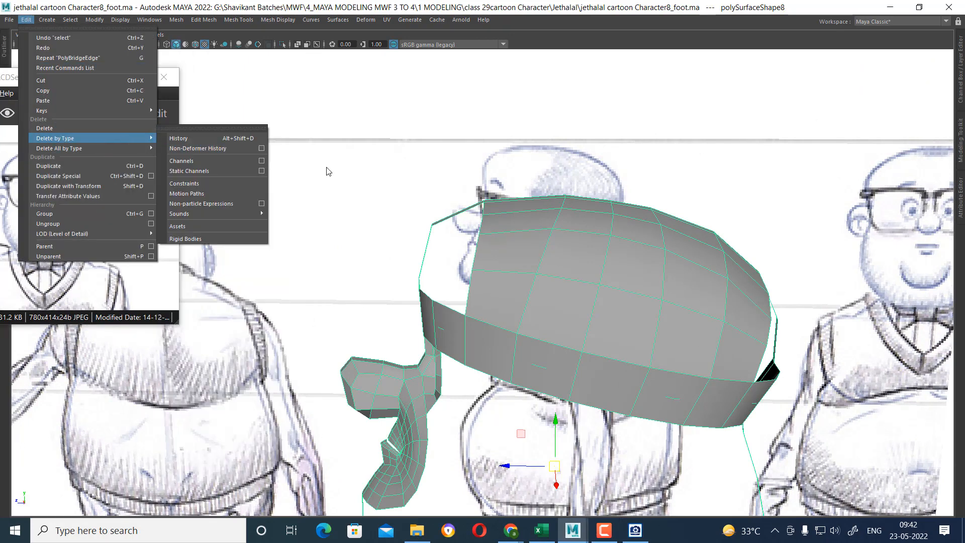
{"action": "left_click", "coordinate": [200, 138]}
- Delete the leftover bridge guide curves inside the head and reselect the head mesh
{"action": "mouse_move", "coordinate": [556, 282]}
{"action": "left_mouse_down", "text": "alt"}
{"action": "mouse_move", "coordinate": [710, 273]}
{"action": "mouse_move", "coordinate": [552, 269]}
{"action": "left_mouse_up", "text": "alt"}
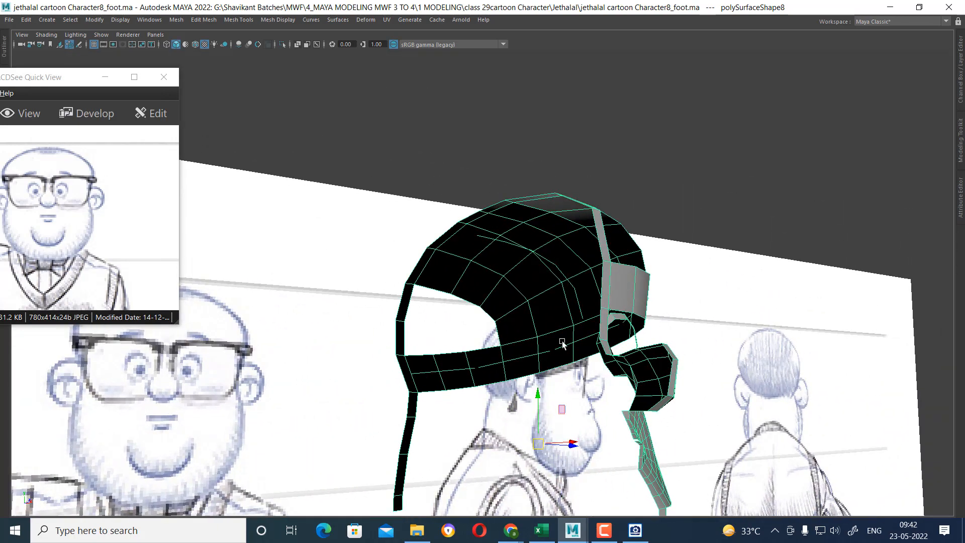
{"action": "left_click_drag", "start_coordinate": [577, 324], "coordinate": [500, 321], "text": "alt"}
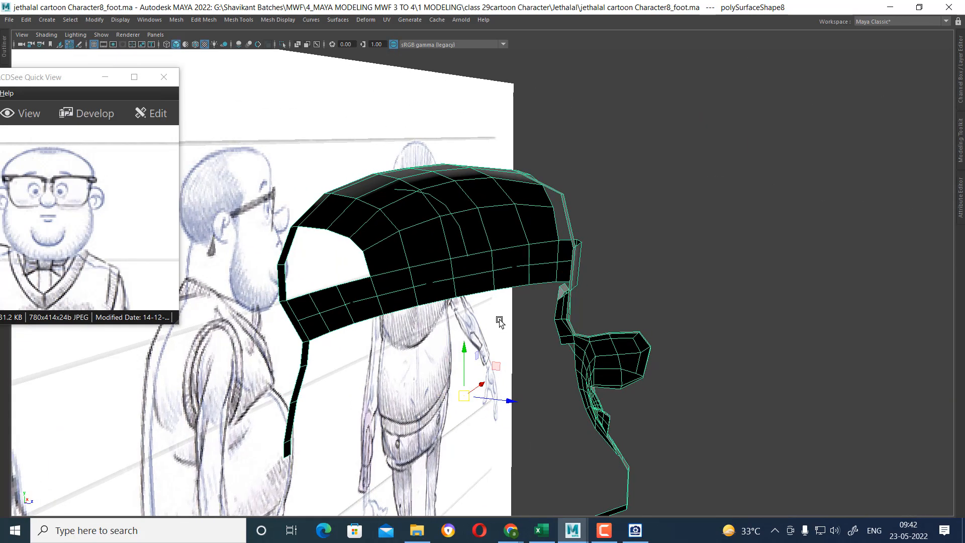
{"action": "left_click", "coordinate": [515, 263]}
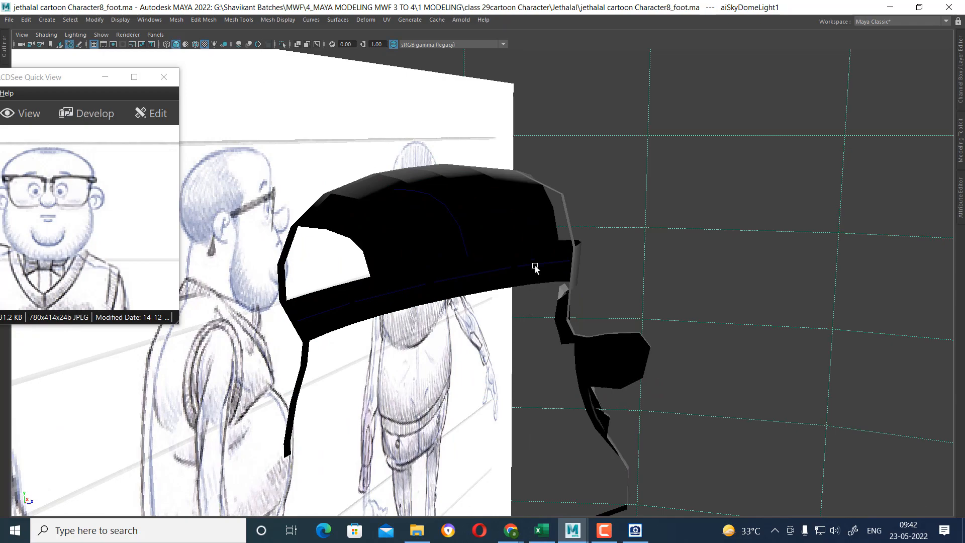
{"action": "key", "text": "Delete"}
{"action": "left_click", "coordinate": [504, 269]}
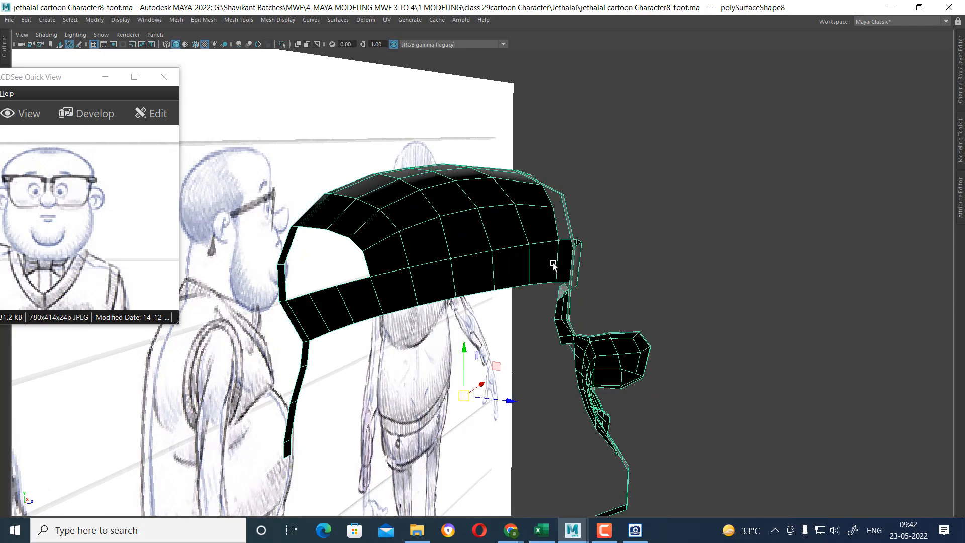
- Bridge the border edges of the front opening at the forehead using Smooth path + curve with 1 division
{"action": "left_click_drag", "start_coordinate": [529, 264], "coordinate": [645, 270], "text": "alt"}
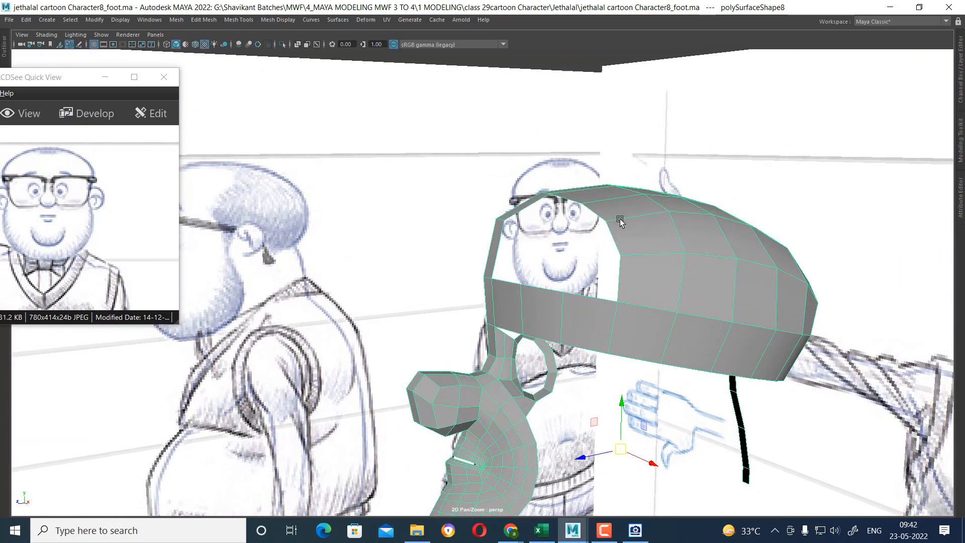
{"action": "right_click_drag", "start_coordinate": [620, 219], "coordinate": [621, 201]}
{"action": "left_click_drag", "start_coordinate": [622, 206], "coordinate": [612, 315], "text": "alt"}
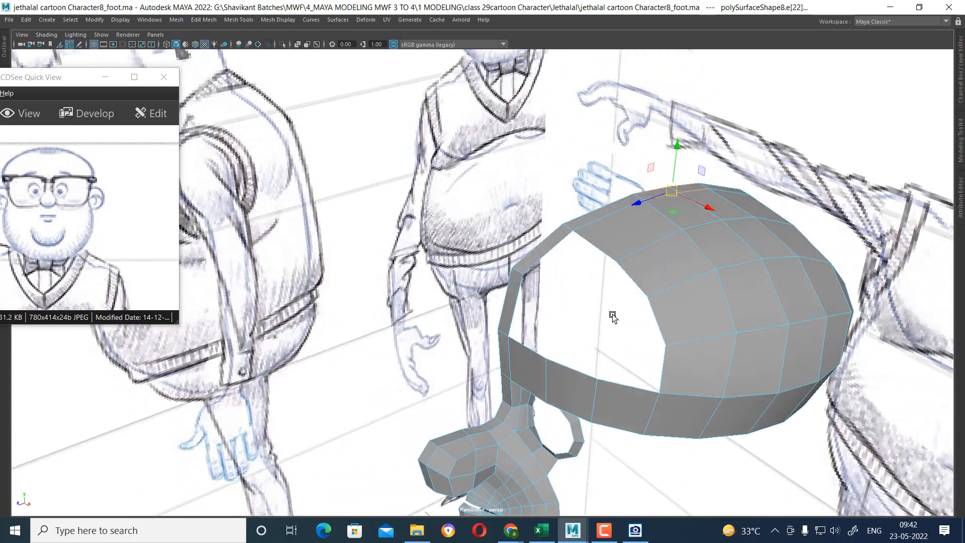
{"action": "left_click", "coordinate": [599, 249]}
{"action": "double_click", "coordinate": [539, 350]}
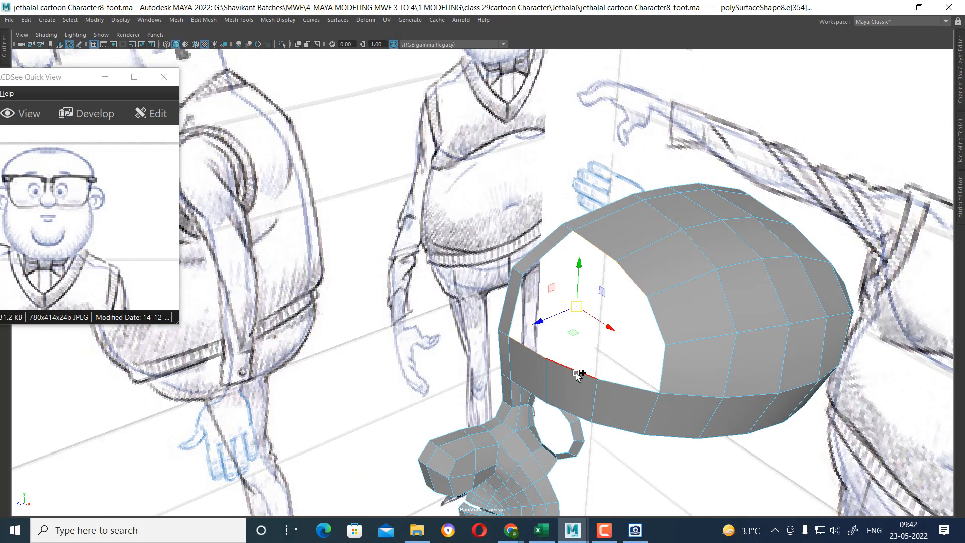
{"action": "mouse_move", "coordinate": [624, 341]}
{"action": "left_mouse_down", "text": "alt"}
{"action": "mouse_move", "coordinate": [624, 327]}
{"action": "mouse_move", "coordinate": [586, 337]}
{"action": "left_mouse_up", "text": "alt"}
{"action": "left_click_drag", "start_coordinate": [568, 252], "coordinate": [557, 251], "text": "alt"}
{"action": "right_click_drag", "start_coordinate": [679, 202], "coordinate": [721, 331], "text": "shift"}
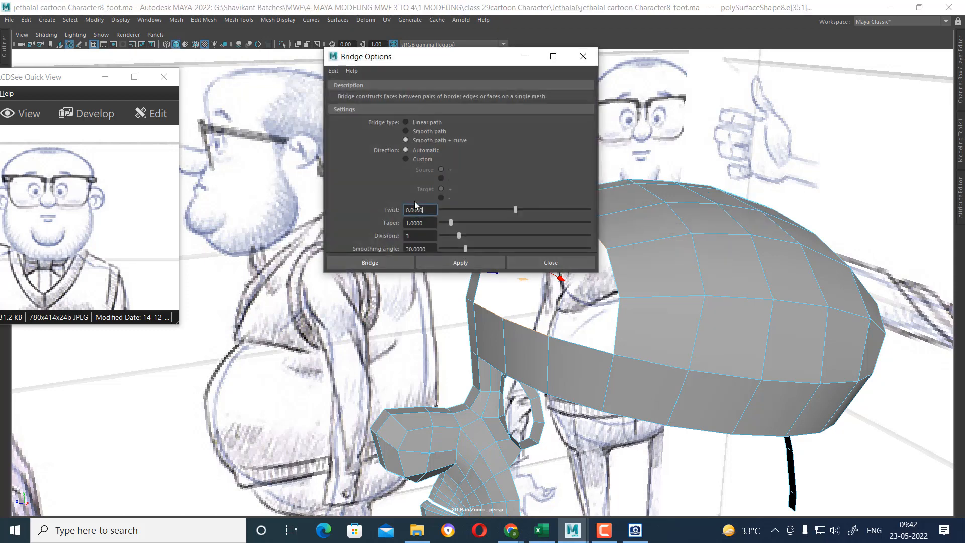
{"action": "left_click_drag", "start_coordinate": [430, 60], "coordinate": [680, 79]}
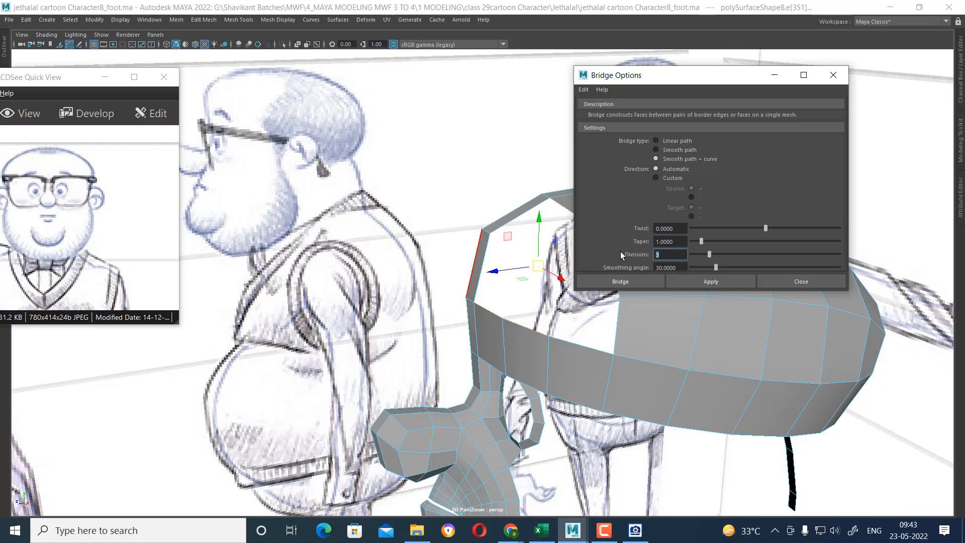
{"action": "type", "text": "1"}
{"action": "left_click", "coordinate": [728, 282]}
{"action": "left_click_drag", "start_coordinate": [678, 314], "coordinate": [474, 400], "text": "alt"}
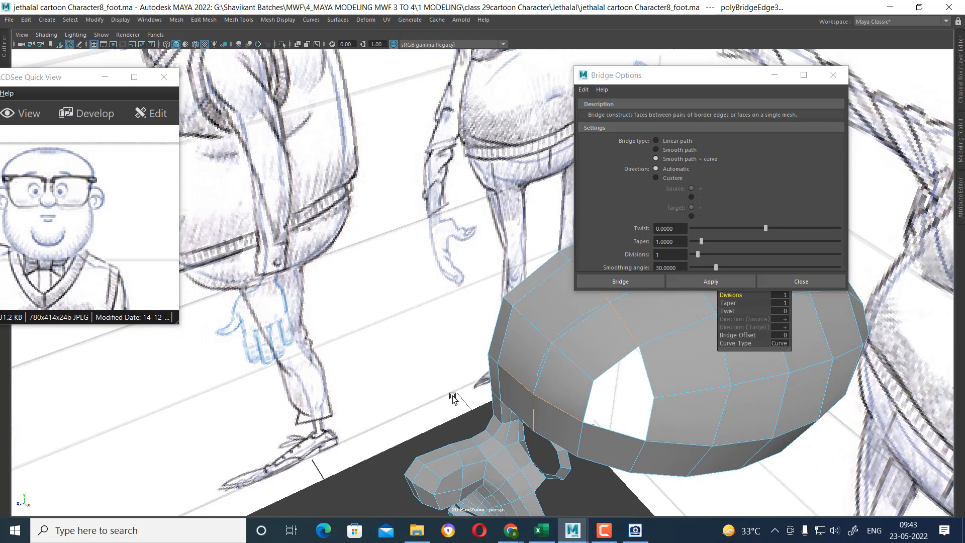
- Close the bridge settings and fill the remaining five-sided hole on the side of the forehead
{"action": "left_click", "coordinate": [823, 280]}
{"action": "left_click_drag", "start_coordinate": [703, 311], "coordinate": [614, 236], "text": "alt"}
{"action": "right_click_drag", "start_coordinate": [613, 236], "coordinate": [517, 231]}
{"action": "left_click_drag", "start_coordinate": [517, 230], "coordinate": [596, 277], "text": "alt"}
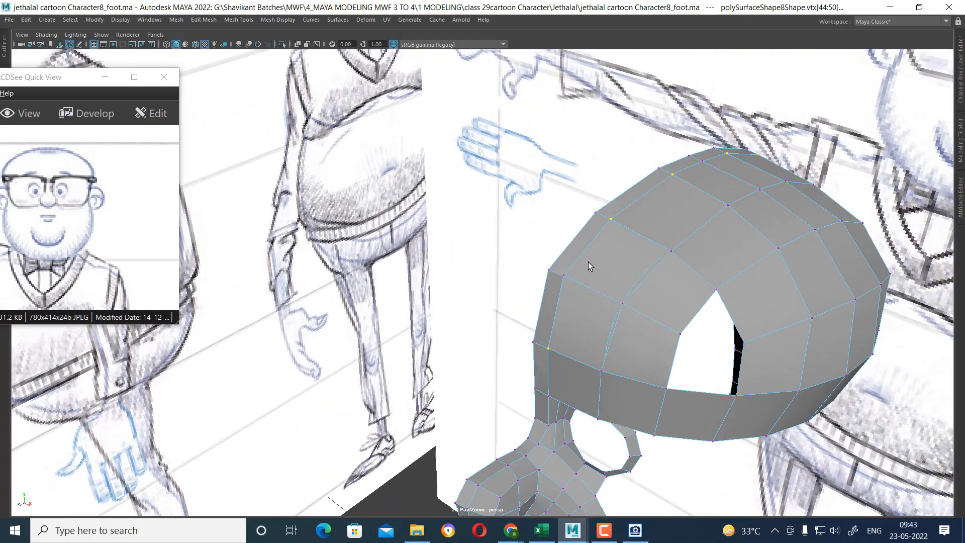
{"action": "right_click_drag", "start_coordinate": [602, 245], "coordinate": [618, 168]}
{"action": "middle_click_drag", "start_coordinate": [641, 284], "coordinate": [580, 232], "text": "alt"}
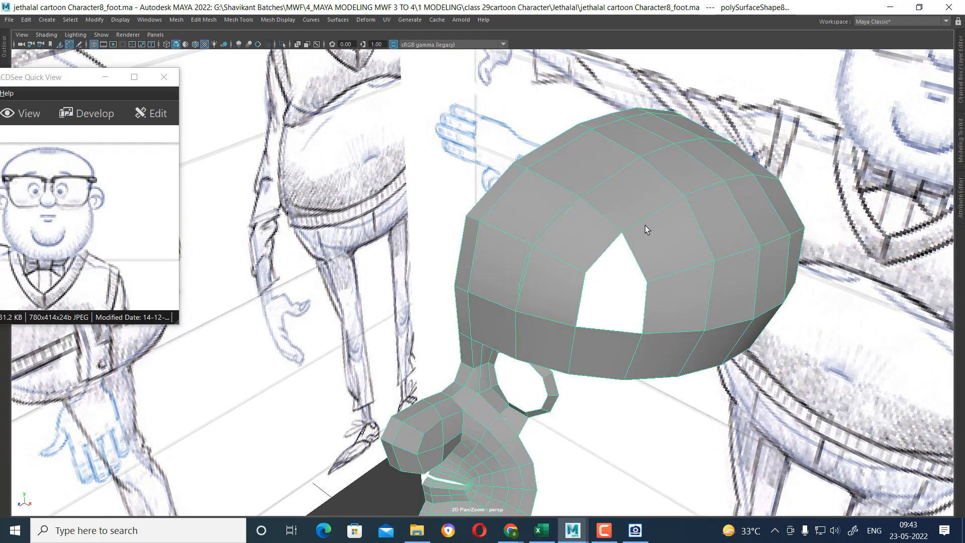
{"action": "left_click_drag", "start_coordinate": [645, 226], "coordinate": [597, 288], "text": "alt"}
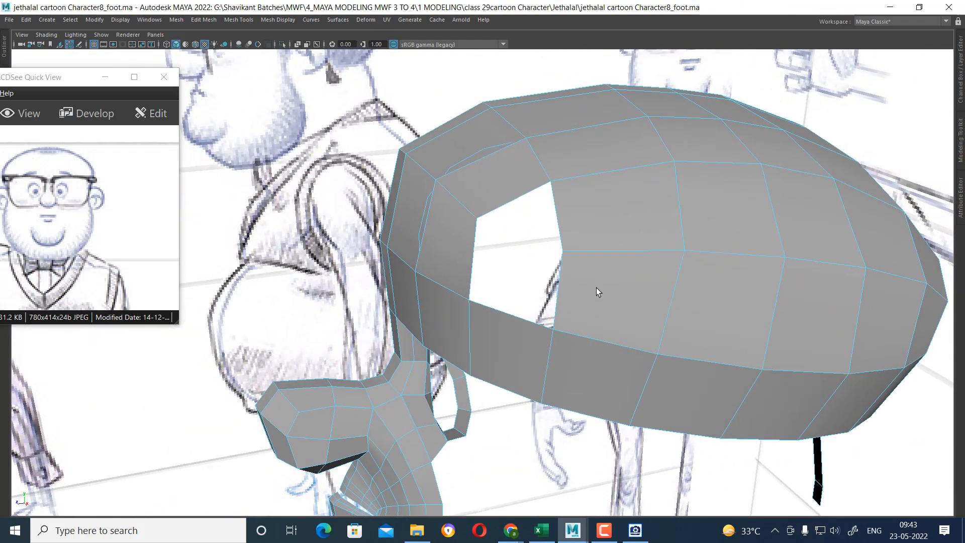
{"action": "left_click", "coordinate": [568, 275]}
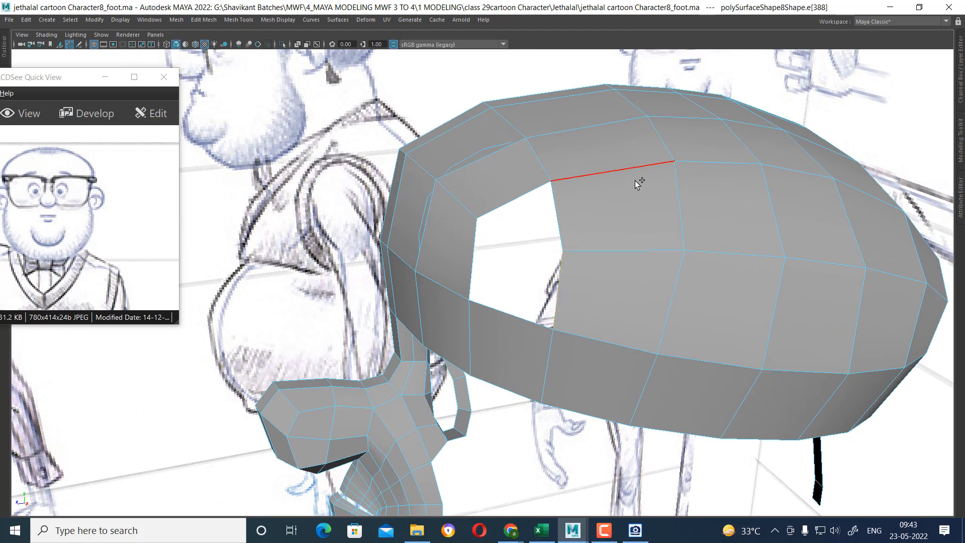
{"action": "right_click_drag", "start_coordinate": [634, 180], "coordinate": [642, 311], "text": "shift"}
{"action": "right_click_drag", "start_coordinate": [629, 206], "coordinate": [701, 161]}
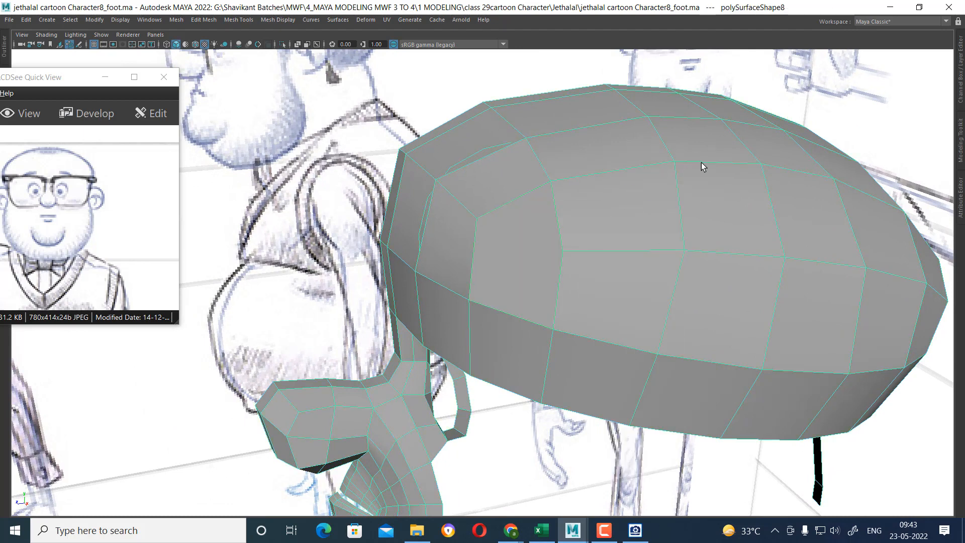
- Cut an edge across the filled forehead face with Multi-Cut, starting from its upper front vertex
{"action": "right_click", "coordinate": [686, 161], "text": "shift"}
{"action": "left_click", "coordinate": [621, 158]}
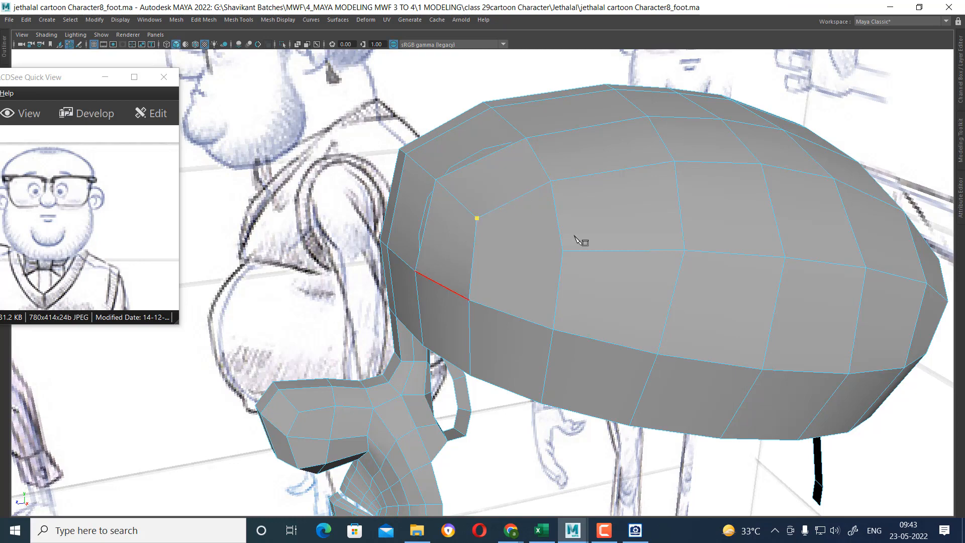
{"action": "right_click", "coordinate": [620, 332]}
- Bridge the crown and band border edges of the opening at the back of the head
{"action": "left_click_drag", "start_coordinate": [570, 315], "coordinate": [657, 215], "text": "alt"}
{"action": "left_click", "coordinate": [668, 225]}
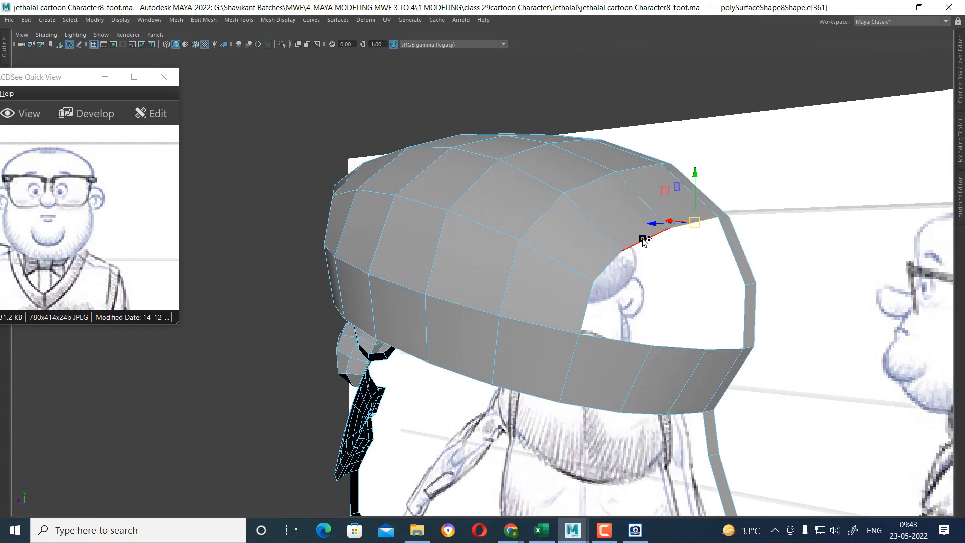
{"action": "left_click", "coordinate": [690, 353], "text": "shift"}
{"action": "right_click_drag", "start_coordinate": [715, 286], "coordinate": [725, 369], "text": "shift"}
- Select the new bridge's middle edge at the back of the head and move it inward and down in the side view
{"action": "left_click_drag", "start_coordinate": [760, 360], "coordinate": [567, 351], "text": "alt"}
{"action": "key", "text": "space"}
{"action": "middle_click_drag", "start_coordinate": [653, 350], "coordinate": [507, 284], "text": "alt"}
{"action": "right_click_drag", "start_coordinate": [773, 387], "coordinate": [836, 409], "text": "alt"}
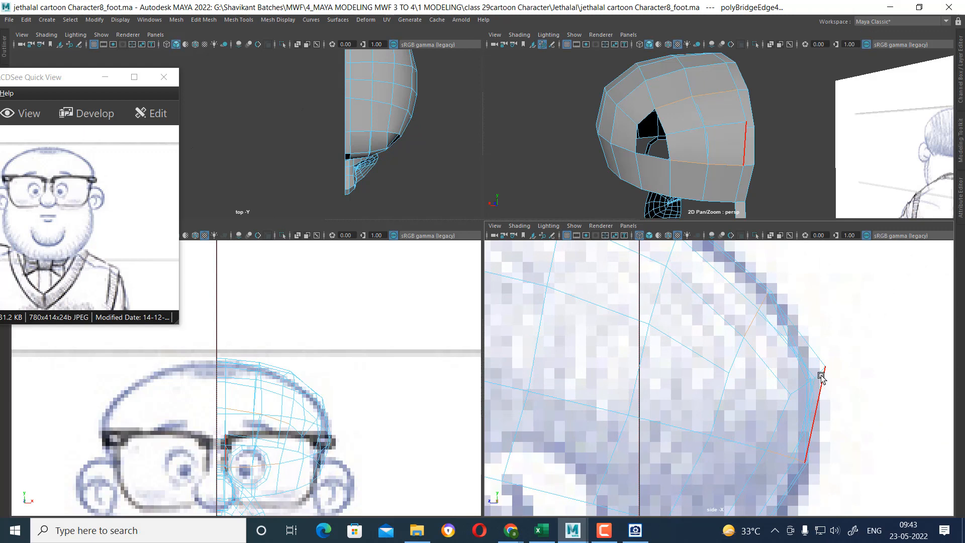
{"action": "left_click_drag", "start_coordinate": [746, 159], "coordinate": [725, 124], "text": "alt"}
{"action": "key", "text": "F8"}
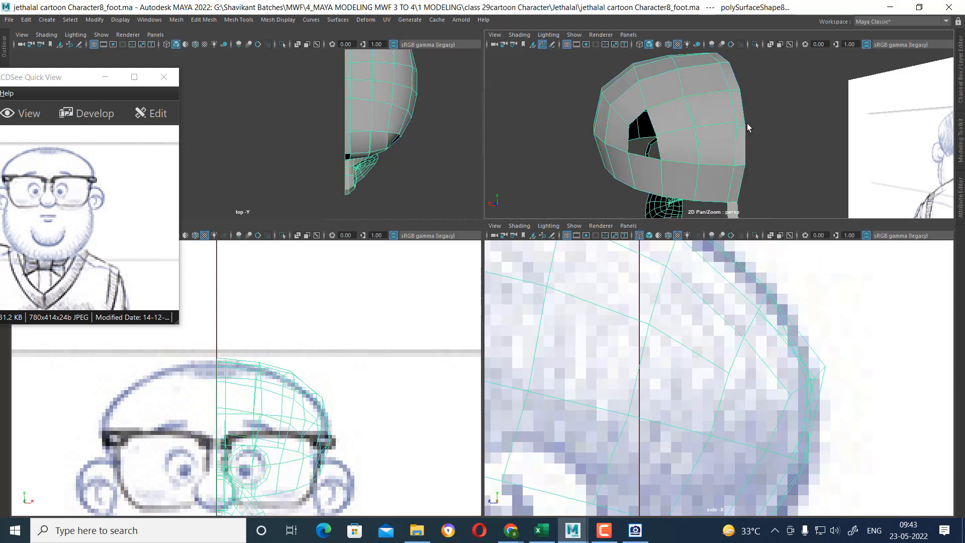
{"action": "right_click_drag", "start_coordinate": [693, 134], "coordinate": [712, 111]}
{"action": "key", "text": "w"}
{"action": "left_click", "coordinate": [719, 129]}
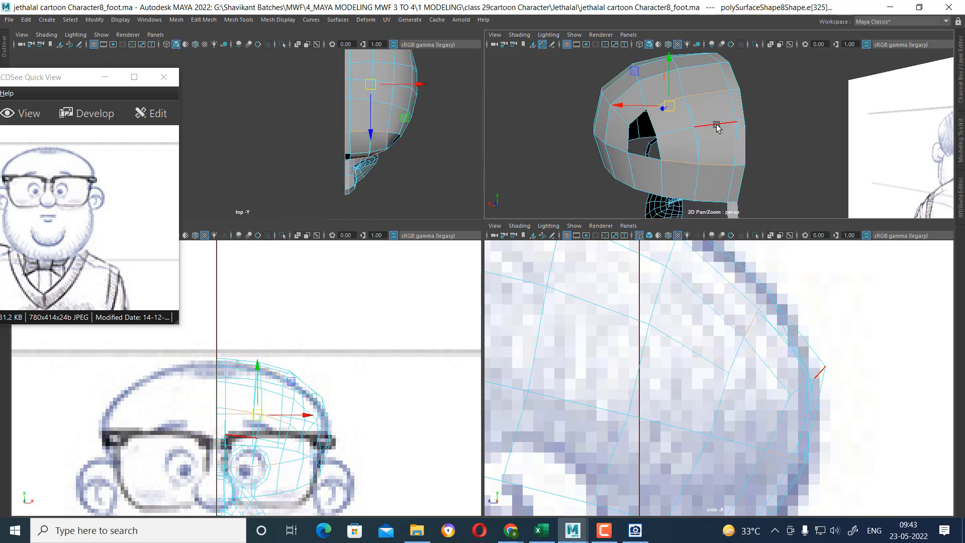
{"action": "left_click_drag", "start_coordinate": [814, 385], "coordinate": [794, 398]}
- Merge the bridge's loose end vertex to center with the crown strip vertex at the back of the head
{"action": "key", "text": "space"}
{"action": "left_click_drag", "start_coordinate": [719, 205], "coordinate": [799, 138], "text": "alt"}
{"action": "key", "text": "F9"}
{"action": "left_click_drag", "start_coordinate": [680, 138], "coordinate": [773, 173], "text": "alt"}
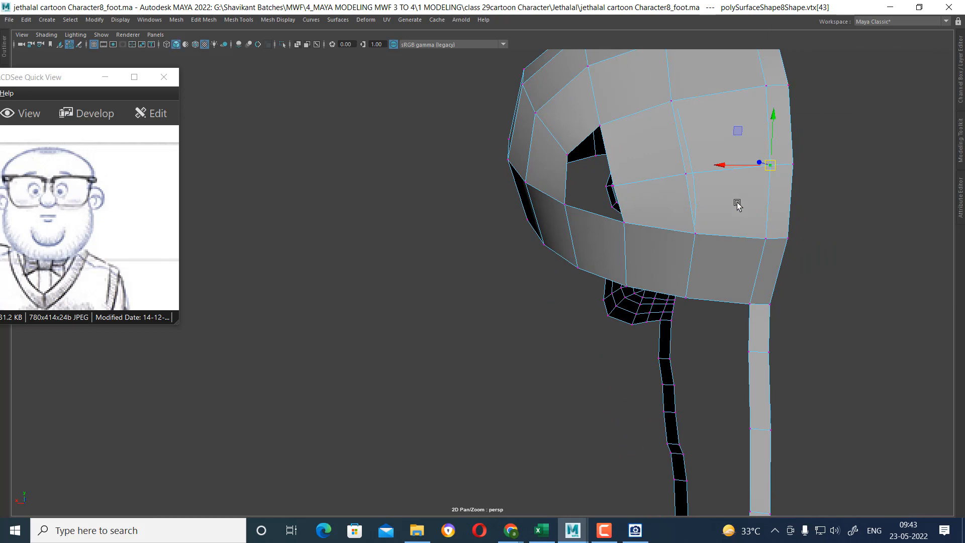
{"action": "left_click_drag", "start_coordinate": [736, 204], "coordinate": [703, 116], "text": "alt"}
{"action": "key", "text": "F8"}
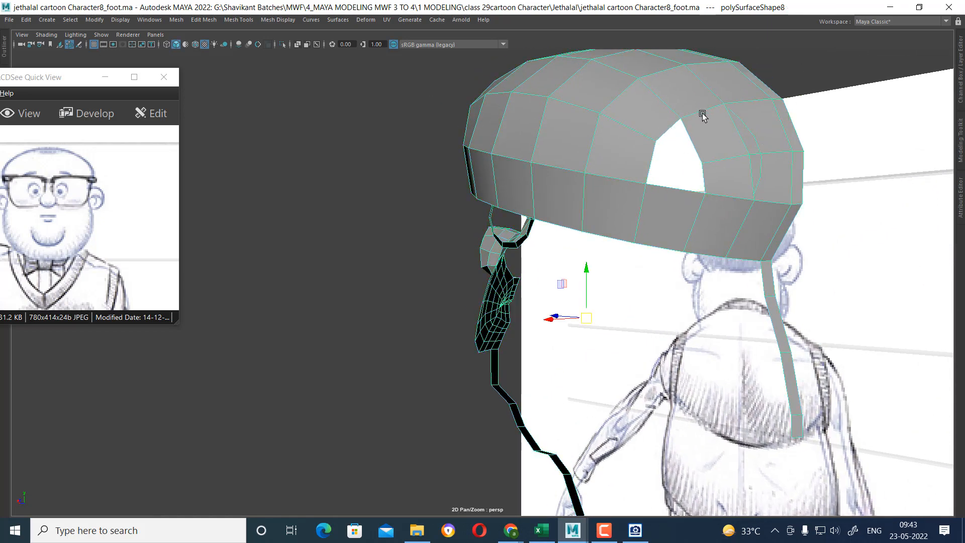
- Select the head mesh and delete its construction history
{"action": "left_click", "coordinate": [757, 142]}
{"action": "left_click", "coordinate": [731, 118]}
{"action": "left_click", "coordinate": [25, 20]}
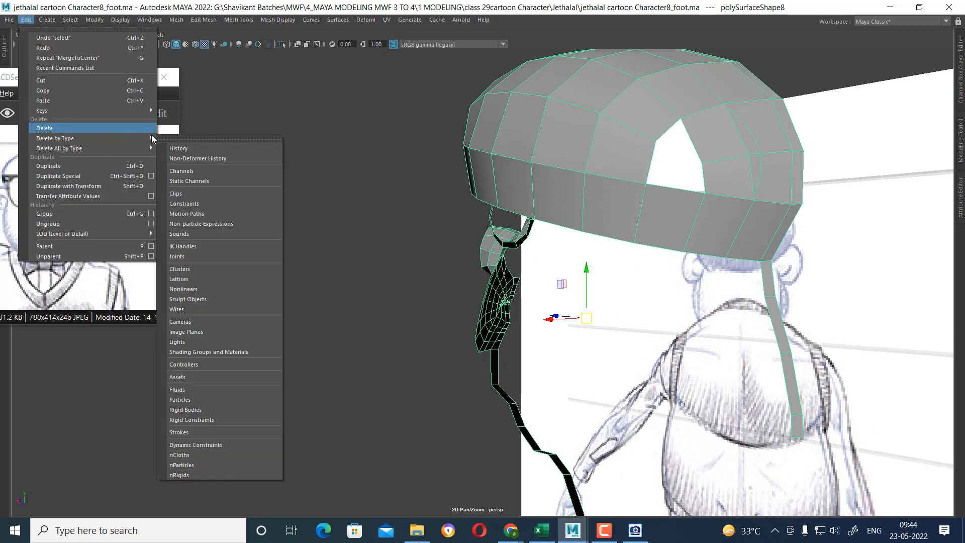
{"action": "mouse_move", "coordinate": [142, 138]}
{"action": "left_click", "coordinate": [179, 138]}
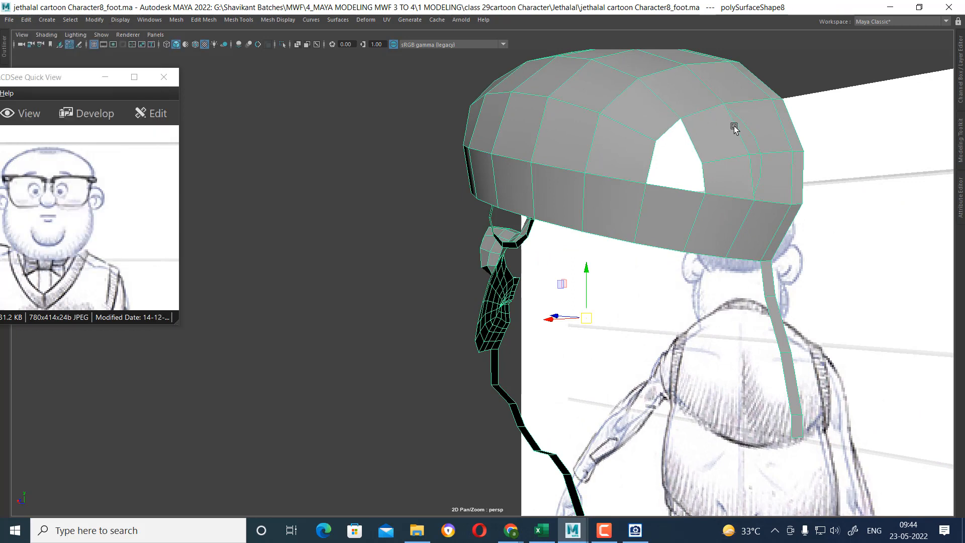
- Fill the remaining hole at the back of the skull and cut an edge across the new face between its two side vertices
{"action": "left_click", "coordinate": [752, 133]}
{"action": "left_click", "coordinate": [728, 152]}
{"action": "left_click_drag", "start_coordinate": [737, 149], "coordinate": [700, 134], "text": "alt"}
{"action": "right_click_drag", "start_coordinate": [709, 113], "coordinate": [699, 91]}
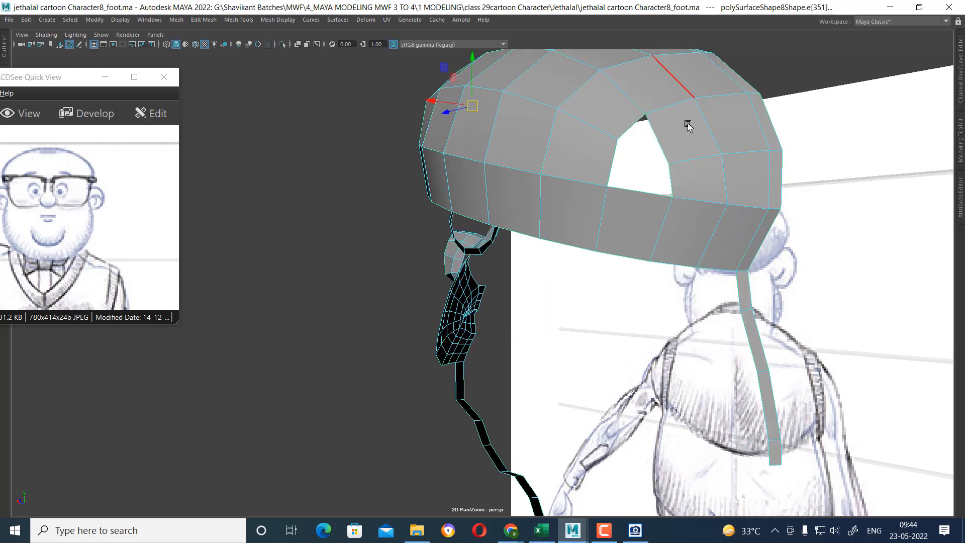
{"action": "left_click", "coordinate": [669, 178]}
{"action": "right_click_drag", "start_coordinate": [607, 109], "coordinate": [609, 245], "text": "shift"}
{"action": "right_click_drag", "start_coordinate": [674, 134], "coordinate": [610, 118]}
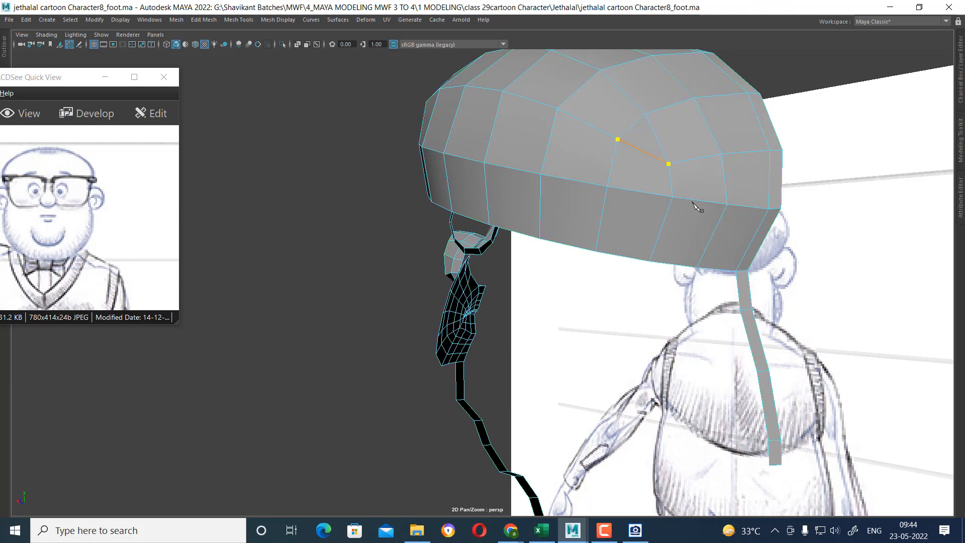
- Select the vertex row running along the side of the upper skull and move it slightly outward and up in the front view
{"action": "left_click_drag", "start_coordinate": [685, 179], "coordinate": [495, 251], "text": "alt"}
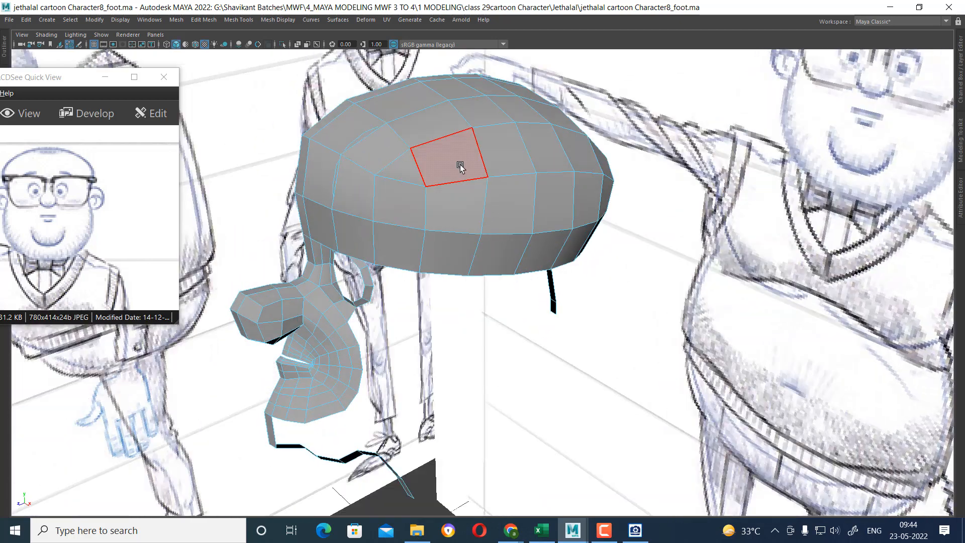
{"action": "left_click", "coordinate": [420, 170]}
{"action": "right_click_drag", "start_coordinate": [524, 107], "coordinate": [440, 176], "text": "ctrl"}
{"action": "right_click_drag", "start_coordinate": [570, 140], "coordinate": [404, 146], "text": "ctrl"}
{"action": "key", "text": "space"}
{"action": "scroll", "coordinate": [355, 392], "scroll_direction": "up", "scroll_amount": 5}
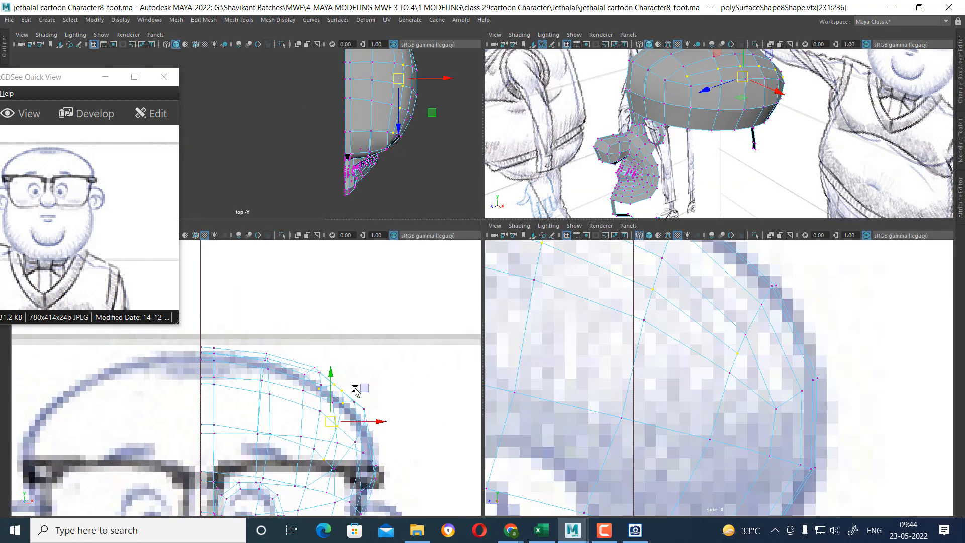
{"action": "left_click_drag", "start_coordinate": [350, 429], "coordinate": [352, 423]}
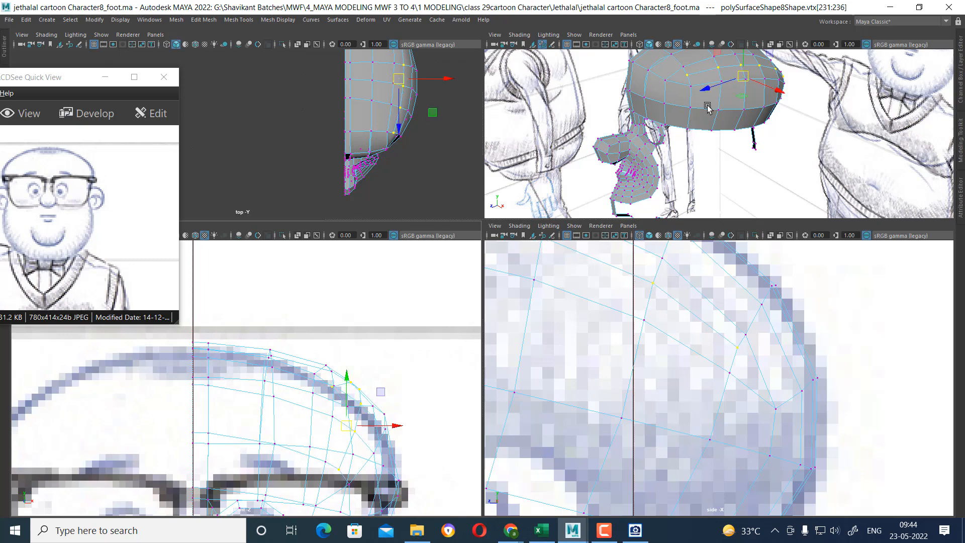
- Smooth the selected vertex row on the side of the skull with Average Vertices
{"action": "left_click_drag", "start_coordinate": [706, 105], "coordinate": [699, 162], "text": "alt"}
{"action": "key", "text": "space"}
{"action": "right_click_drag", "start_coordinate": [599, 130], "coordinate": [607, 133], "text": "ctrl"}
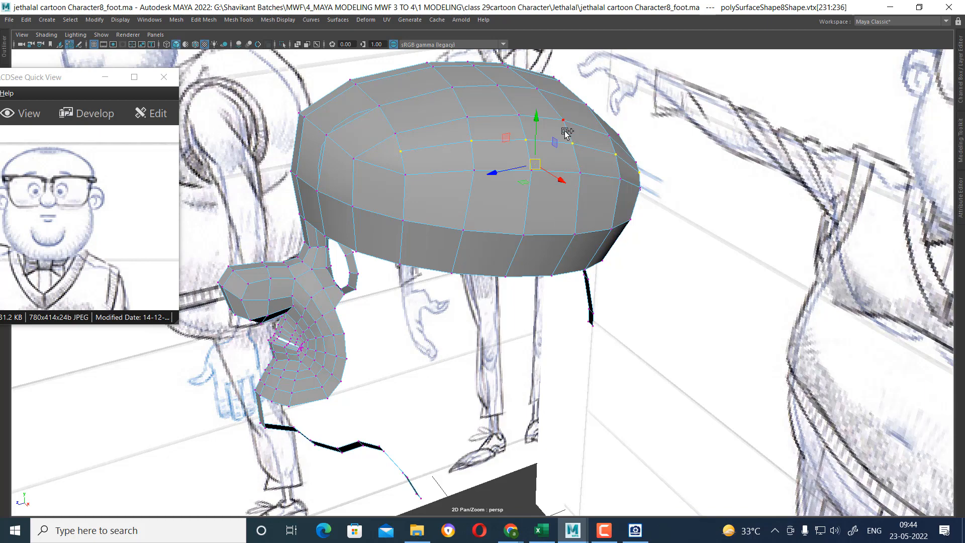
{"action": "right_click_drag", "start_coordinate": [598, 131], "coordinate": [605, 124], "text": "shift"}
- Move the averaged vertex row slightly further outward in the front view to round the skull
{"action": "left_click_drag", "start_coordinate": [482, 216], "coordinate": [582, 174], "text": "alt"}
{"action": "key", "text": "w"}
{"action": "key", "text": "space"}
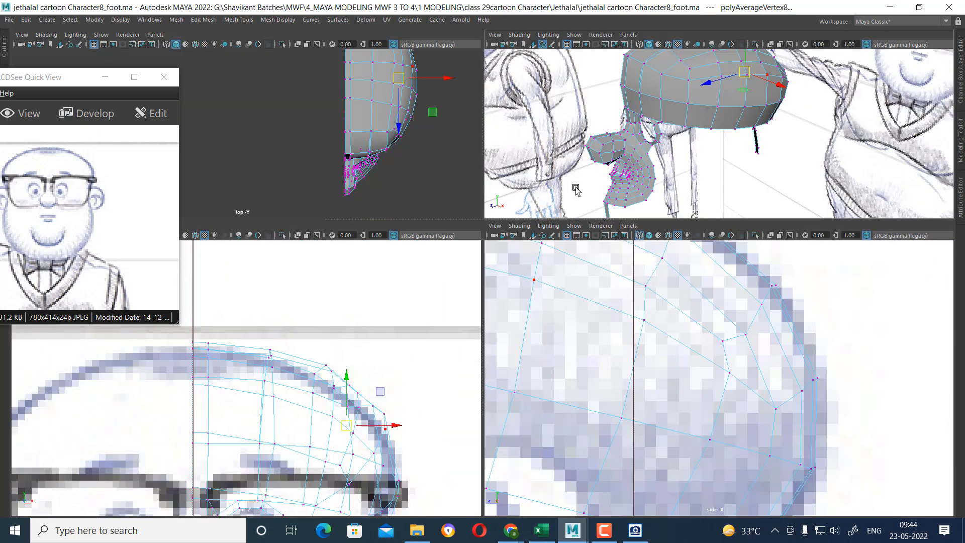
{"action": "left_click_drag", "start_coordinate": [359, 428], "coordinate": [361, 428]}
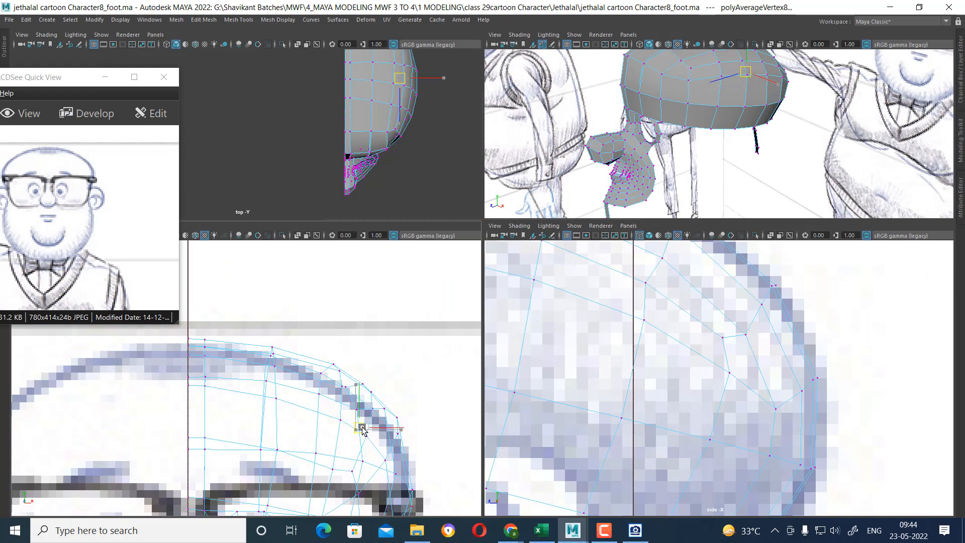
{"action": "key", "text": "space"}
{"action": "left_click_drag", "start_coordinate": [651, 194], "coordinate": [621, 190], "text": "alt"}
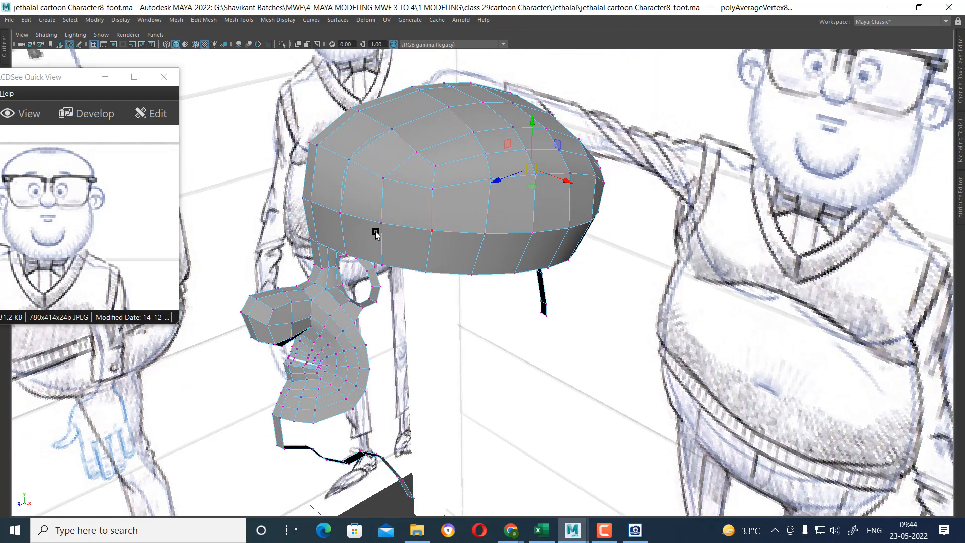
- Return to object mode, reselect the head mesh and clear its construction history
{"action": "right_click_drag", "start_coordinate": [375, 231], "coordinate": [441, 168]}
{"action": "mouse_move", "coordinate": [443, 167]}
{"action": "left_mouse_down", "text": "alt"}
{"action": "mouse_move", "coordinate": [465, 187]}
{"action": "mouse_move", "coordinate": [474, 157]}
{"action": "mouse_move", "coordinate": [452, 176]}
{"action": "left_mouse_up", "text": "alt"}
{"action": "left_click_drag", "start_coordinate": [633, 254], "coordinate": [545, 209], "text": "alt"}
{"action": "left_click", "coordinate": [666, 150]}
{"action": "left_click", "coordinate": [527, 244]}
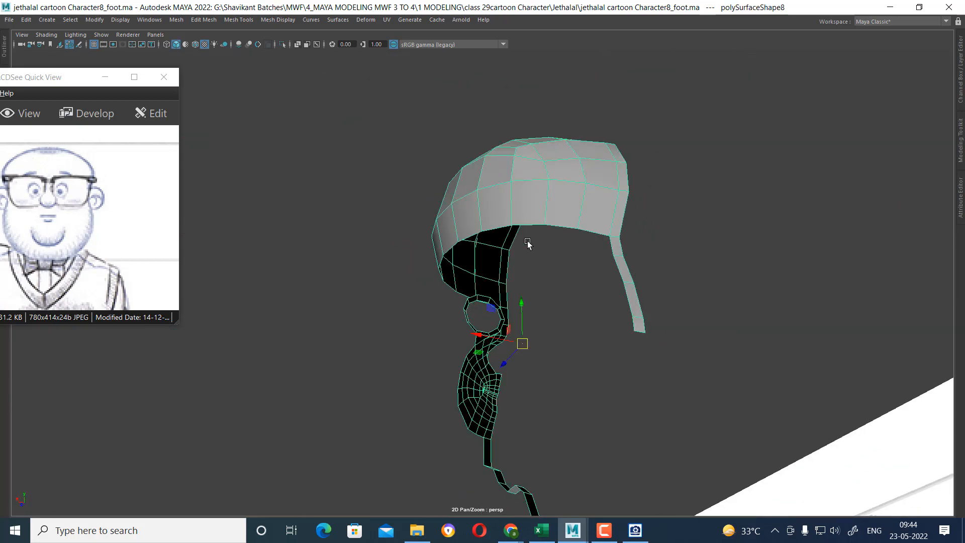
{"action": "left_click", "coordinate": [740, 173]}
{"action": "left_click", "coordinate": [758, 211]}
{"action": "left_click", "coordinate": [555, 195]}
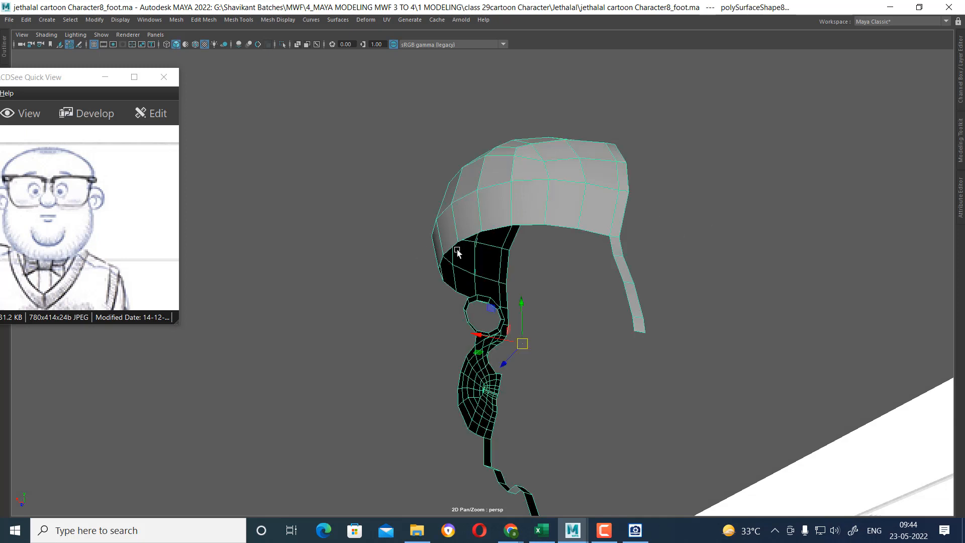
{"action": "left_click_drag", "start_coordinate": [458, 252], "coordinate": [520, 221], "text": "alt"}
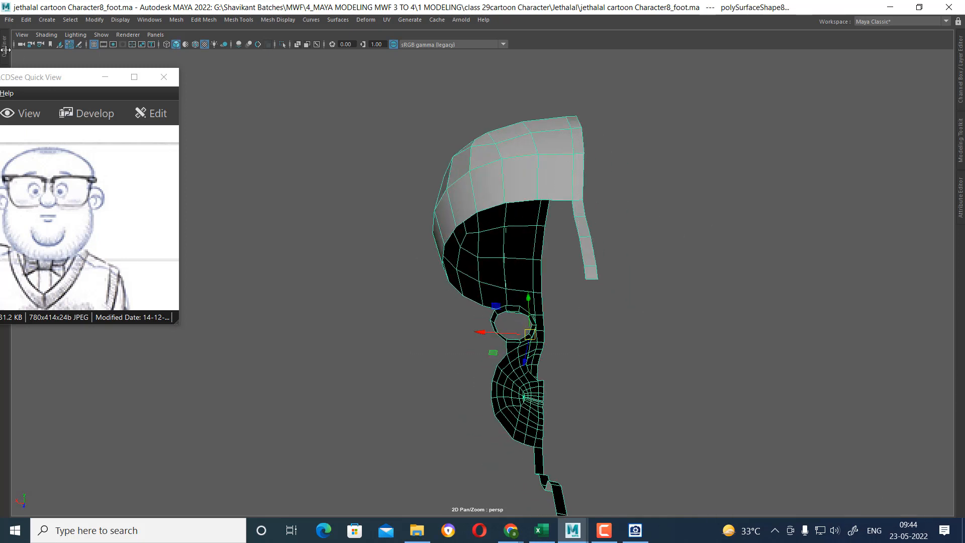
{"action": "left_click", "coordinate": [25, 20]}
{"action": "mouse_move", "coordinate": [121, 140]}
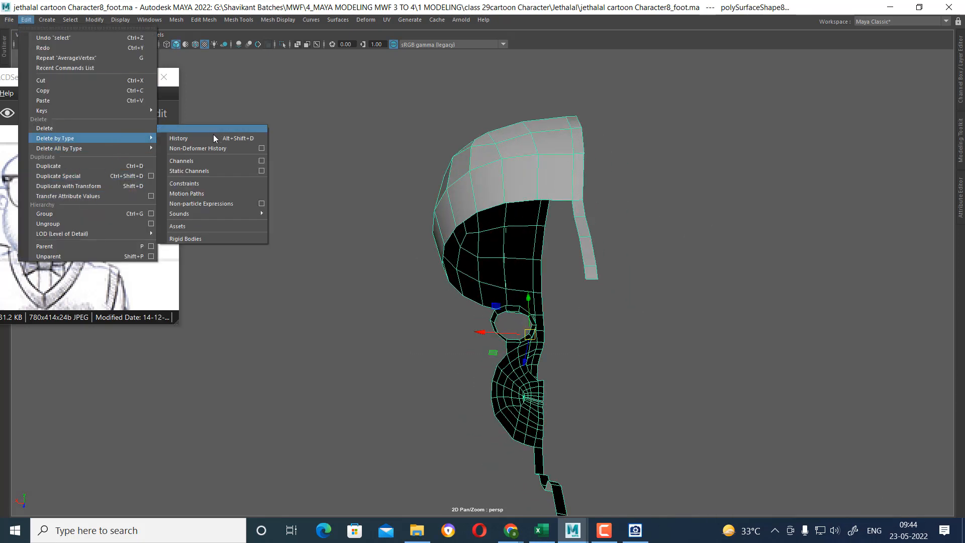
{"action": "left_click", "coordinate": [213, 139]}
- Show the Status Line in the interface
{"action": "left_click_drag", "start_coordinate": [683, 239], "coordinate": [505, 177], "text": "alt"}
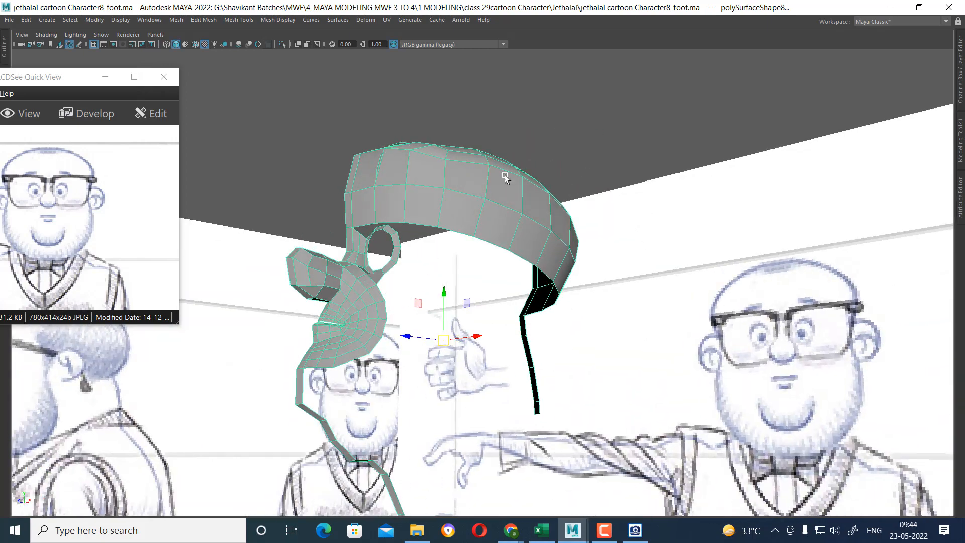
{"action": "key", "text": "space"}
{"action": "left_click", "coordinate": [648, 198]}
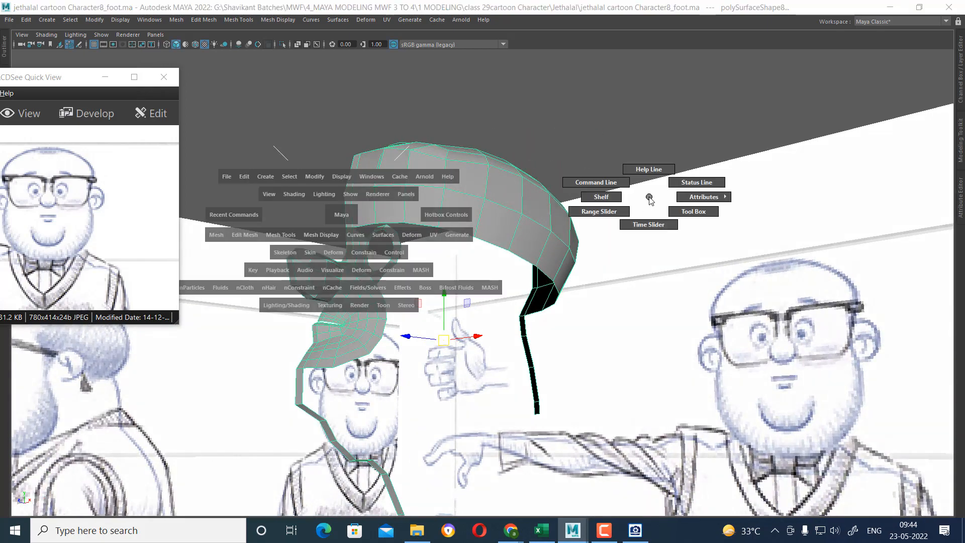
{"action": "left_click", "coordinate": [696, 182]}
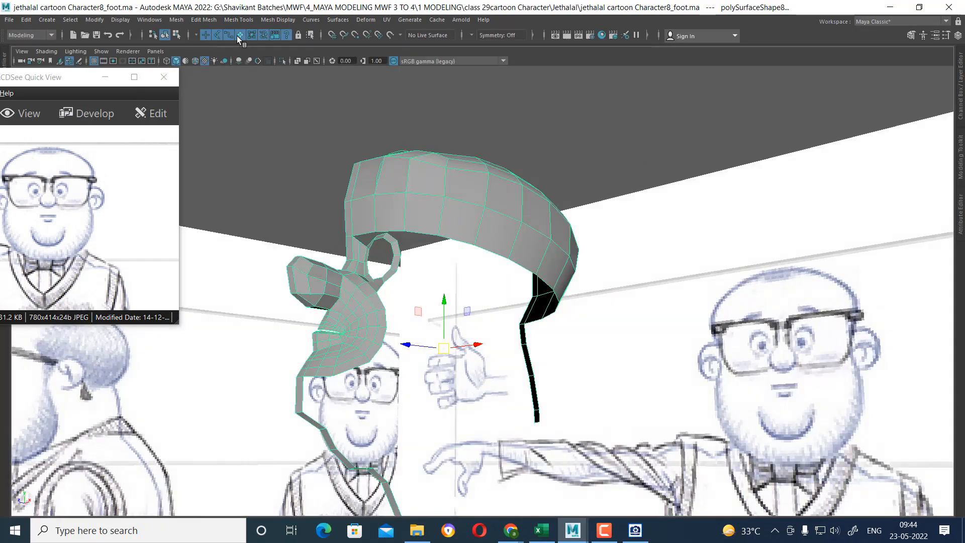
- Try box-selecting the head mesh with the surface selection mask turned off
{"action": "left_click", "coordinate": [322, 126]}
{"action": "left_click_drag", "start_coordinate": [322, 113], "coordinate": [551, 202]}
{"action": "left_click_drag", "start_coordinate": [657, 279], "coordinate": [478, 173], "text": "alt"}
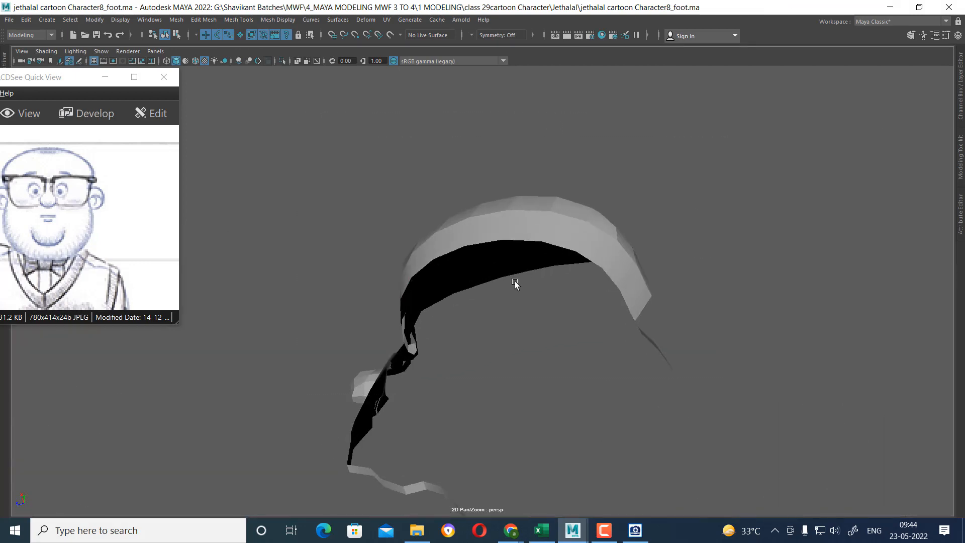
{"action": "left_click_drag", "start_coordinate": [446, 272], "coordinate": [475, 266], "text": "alt"}
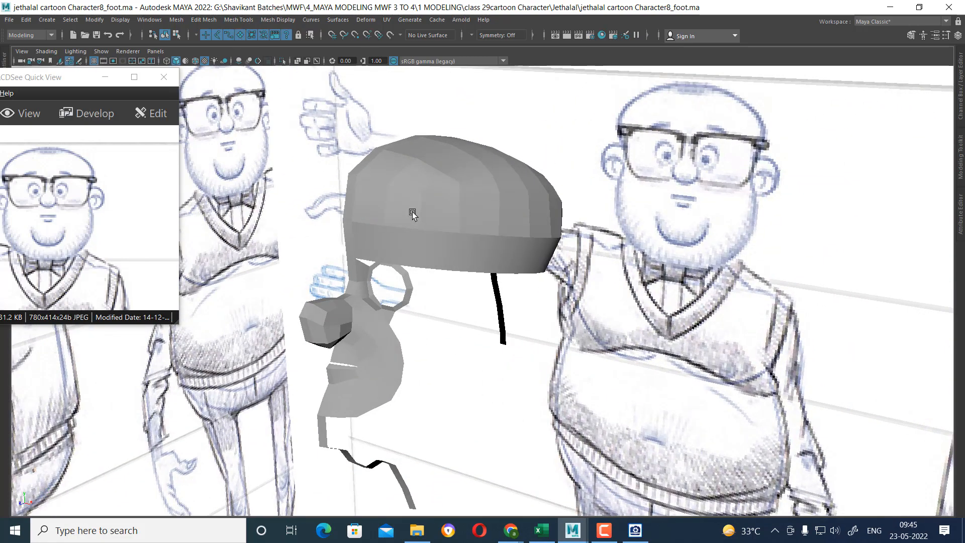
- Soften the edges of the head mesh and select it as an object again
{"action": "left_click", "coordinate": [515, 211]}
{"action": "right_click_drag", "start_coordinate": [426, 180], "coordinate": [560, 147], "text": "shift"}
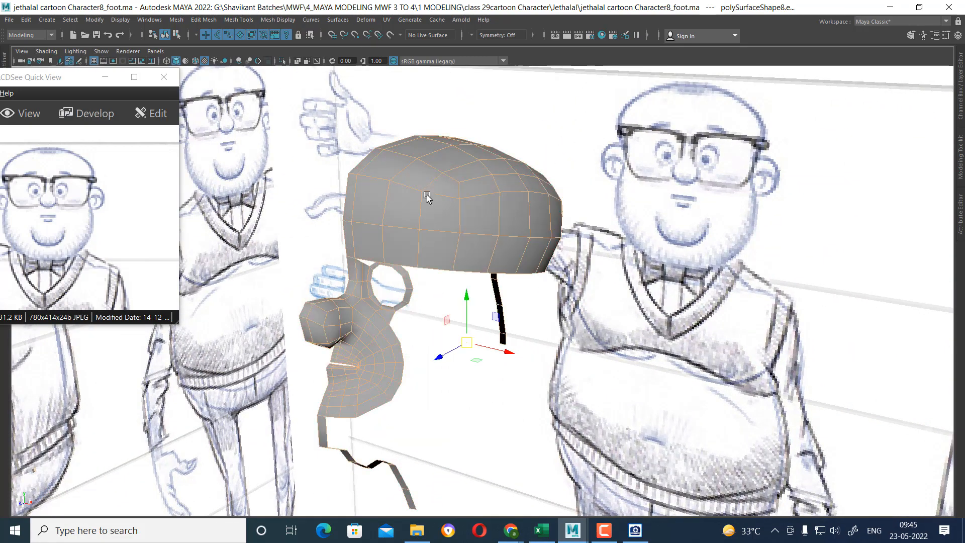
{"action": "left_click_drag", "start_coordinate": [486, 201], "coordinate": [456, 179], "text": "alt"}
{"action": "left_click_drag", "start_coordinate": [451, 130], "coordinate": [632, 237]}
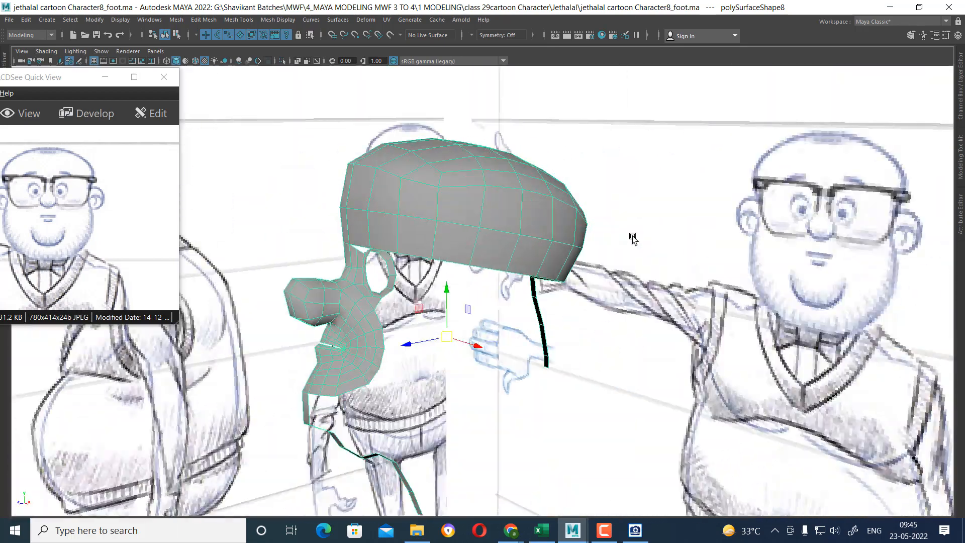
{"action": "scroll", "coordinate": [457, 323], "scroll_direction": "up", "scroll_amount": 3}
{"action": "left_click_drag", "start_coordinate": [457, 323], "coordinate": [530, 153], "text": "alt"}
{"action": "scroll", "coordinate": [541, 202], "scroll_direction": "up", "scroll_amount": 3}
{"action": "left_click", "coordinate": [511, 146]}
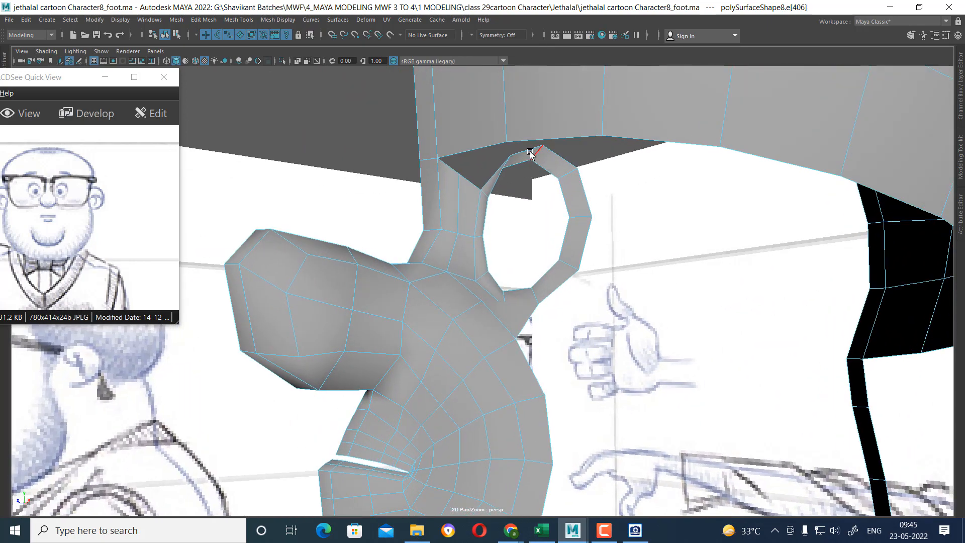
{"action": "left_click", "coordinate": [488, 180], "text": "shift"}
{"action": "left_click_drag", "start_coordinate": [488, 180], "coordinate": [458, 188], "text": "alt"}
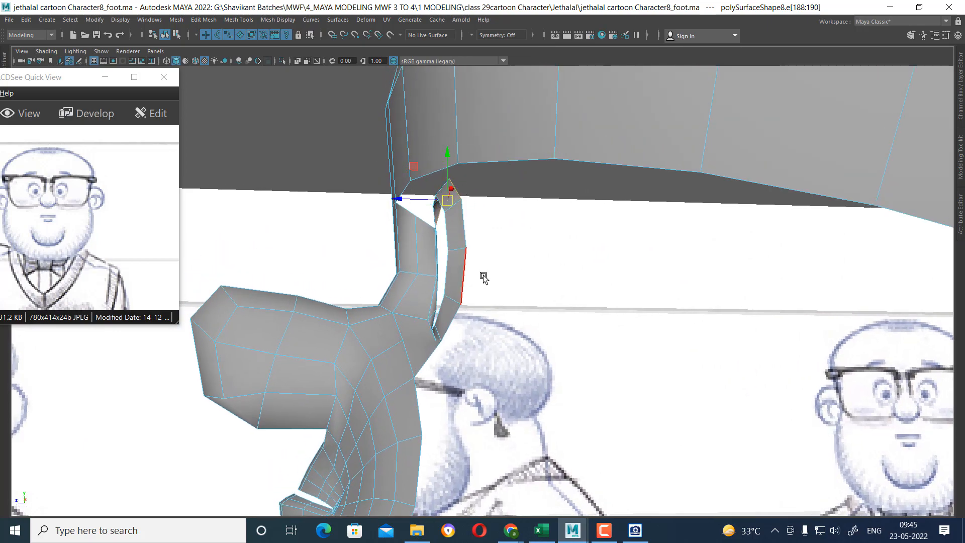
{"action": "left_click_drag", "start_coordinate": [483, 277], "coordinate": [528, 319], "text": "alt"}
{"action": "left_click_drag", "start_coordinate": [511, 284], "coordinate": [528, 218], "text": "alt"}
{"action": "scroll", "coordinate": [519, 201], "scroll_direction": "down", "scroll_amount": 1}
- Select the head band's lower border edge above the eye ring and raise it to the glasses' upper rim in the front view
{"action": "left_click", "coordinate": [573, 180]}
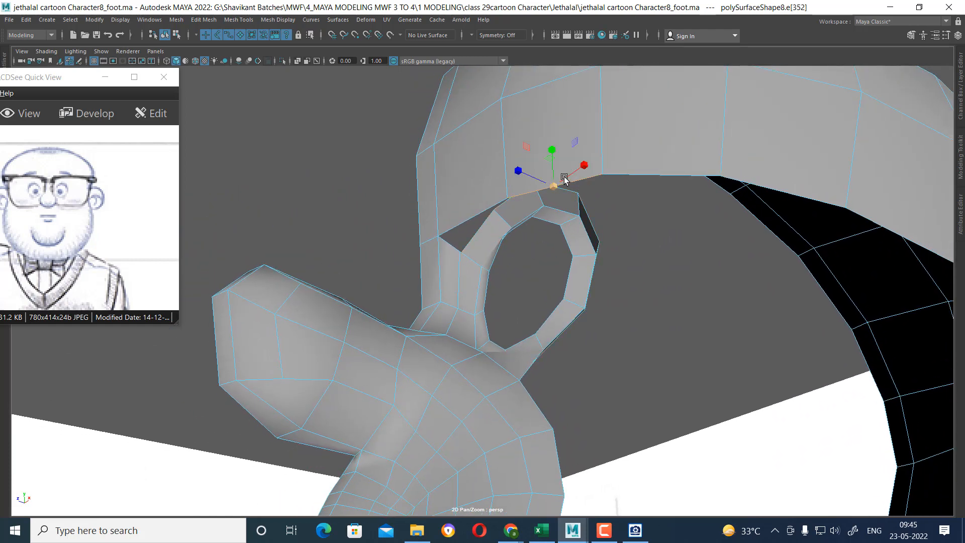
{"action": "left_click_drag", "start_coordinate": [555, 146], "coordinate": [554, 133]}
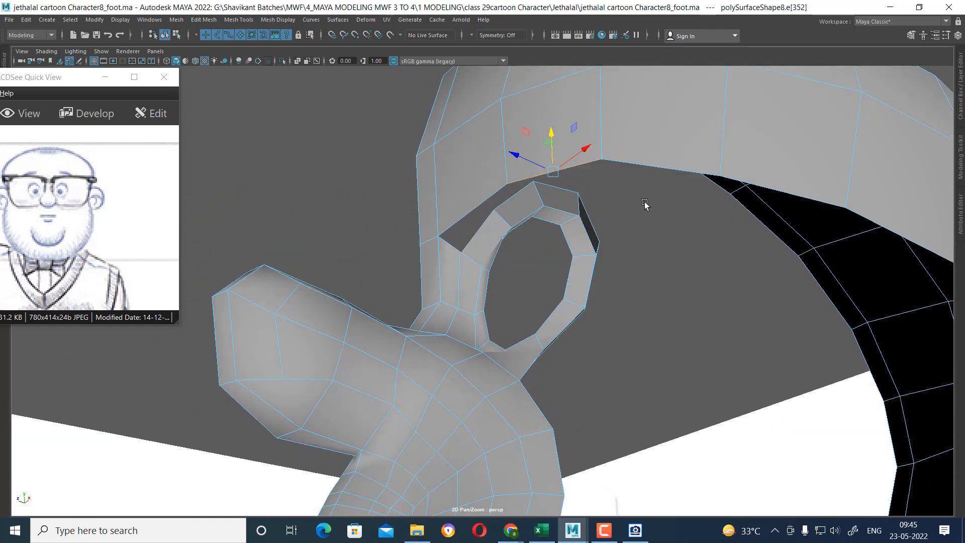
{"action": "key", "text": "space"}
{"action": "scroll", "coordinate": [332, 352], "scroll_direction": "up", "scroll_amount": 5}
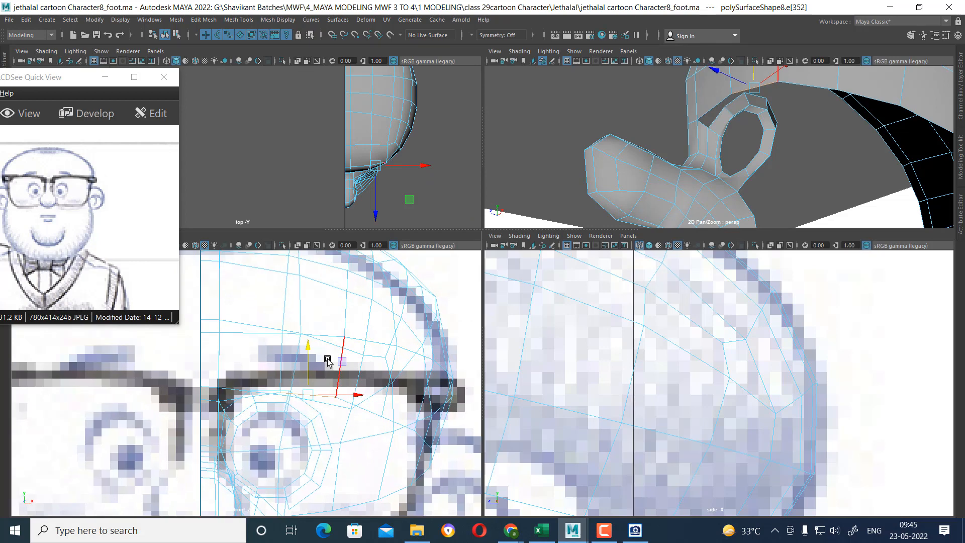
{"action": "left_click_drag", "start_coordinate": [310, 347], "coordinate": [312, 340]}
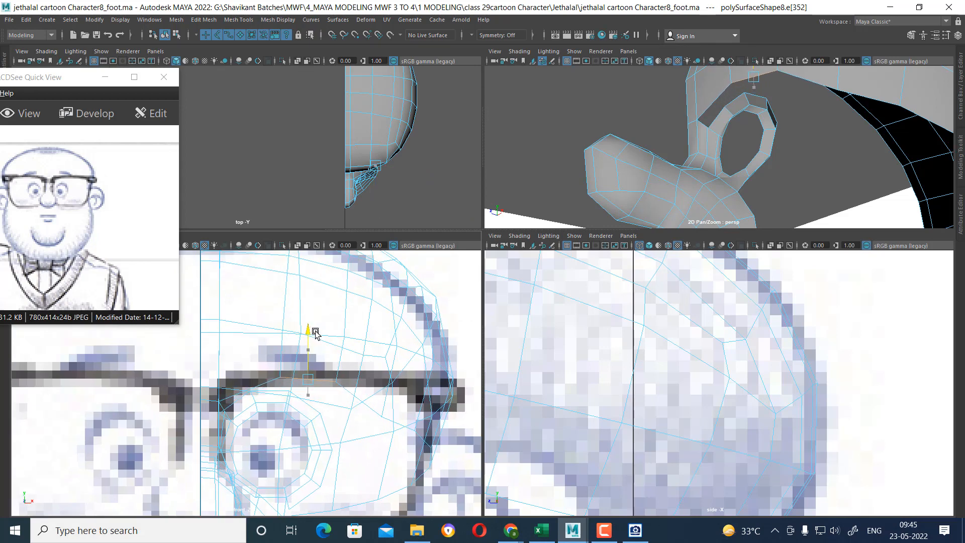
- Select the short edge where the nose bridge meets the band, raise it in the front view and align it to the side-view profile
{"action": "left_click_drag", "start_coordinate": [769, 133], "coordinate": [787, 150], "text": "alt"}
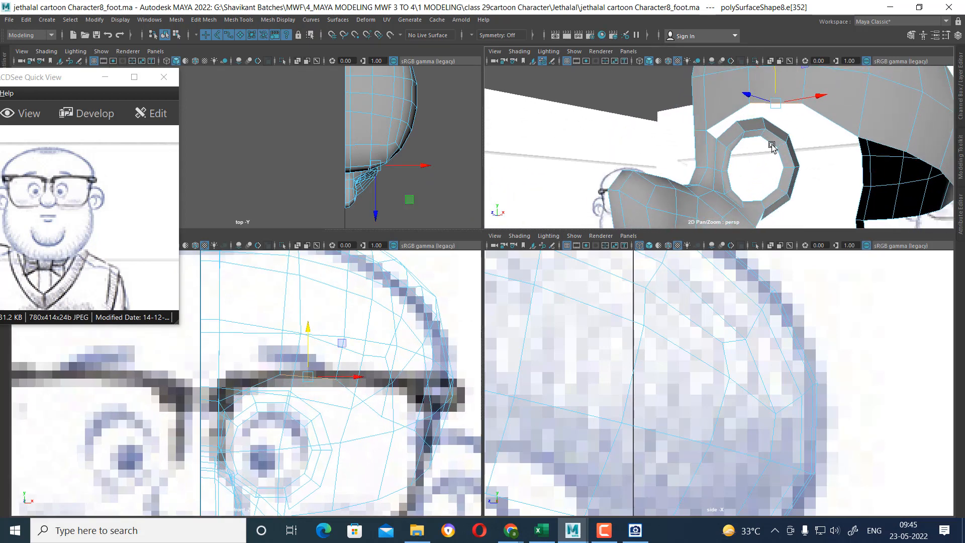
{"action": "scroll", "coordinate": [777, 150], "scroll_direction": "up", "scroll_amount": 2}
{"action": "key", "text": "space"}
{"action": "left_click_drag", "start_coordinate": [659, 172], "coordinate": [496, 251], "text": "alt"}
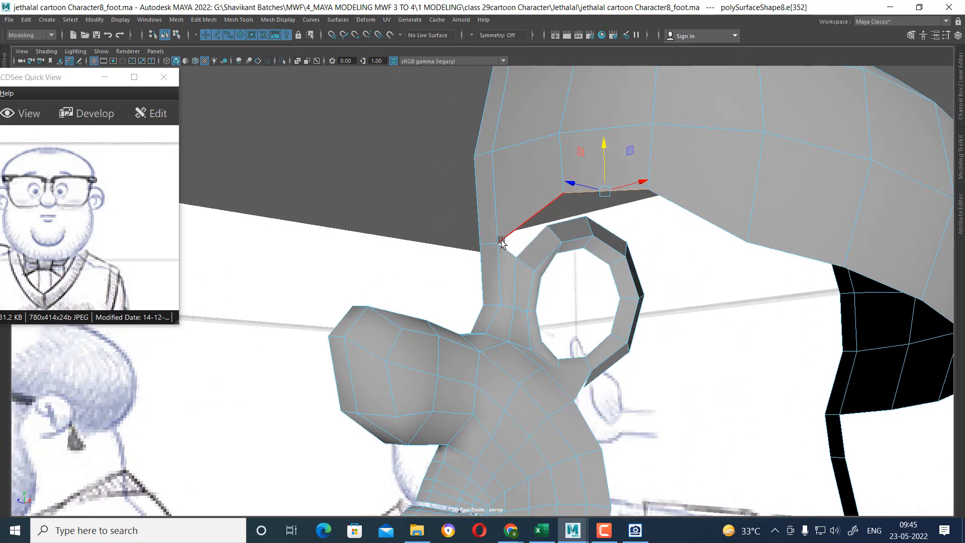
{"action": "key", "text": "space"}
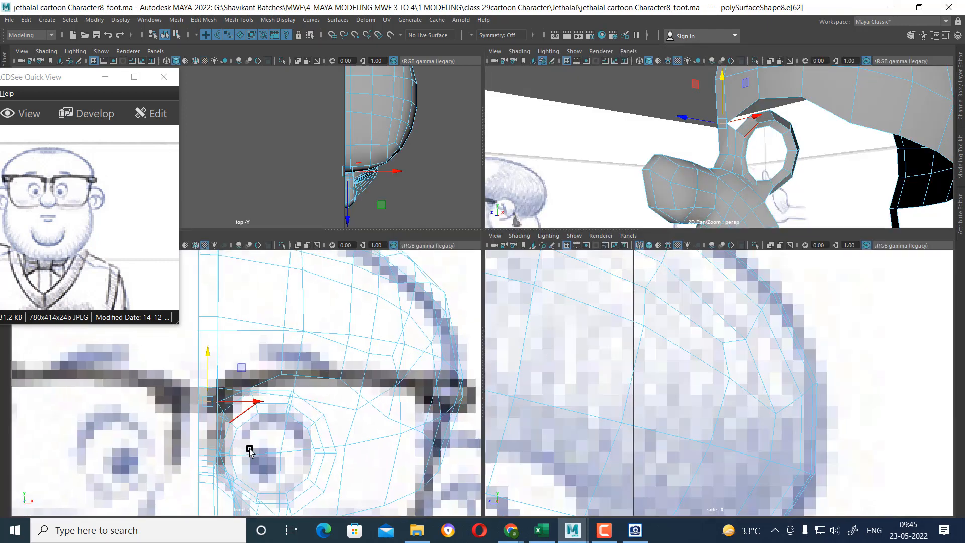
{"action": "scroll", "coordinate": [728, 387], "scroll_direction": "down", "scroll_amount": 10}
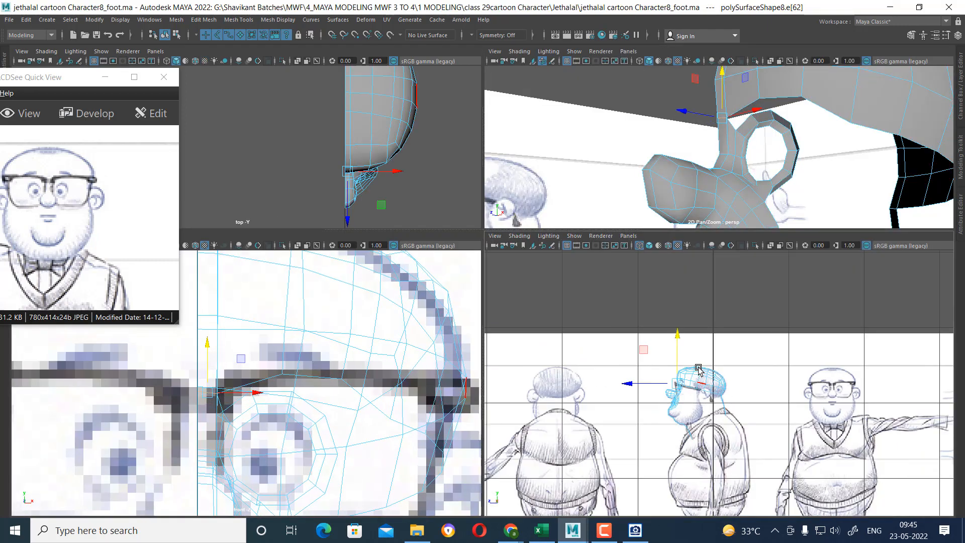
{"action": "scroll", "coordinate": [810, 387], "scroll_direction": "up", "scroll_amount": 7}
{"action": "middle_click_drag", "start_coordinate": [738, 402], "coordinate": [754, 417], "text": "alt"}
{"action": "scroll", "coordinate": [759, 381], "scroll_direction": "up", "scroll_amount": 5}
{"action": "middle_click_drag", "start_coordinate": [760, 381], "coordinate": [754, 417], "text": "alt"}
{"action": "left_click_drag", "start_coordinate": [693, 354], "coordinate": [695, 355]}
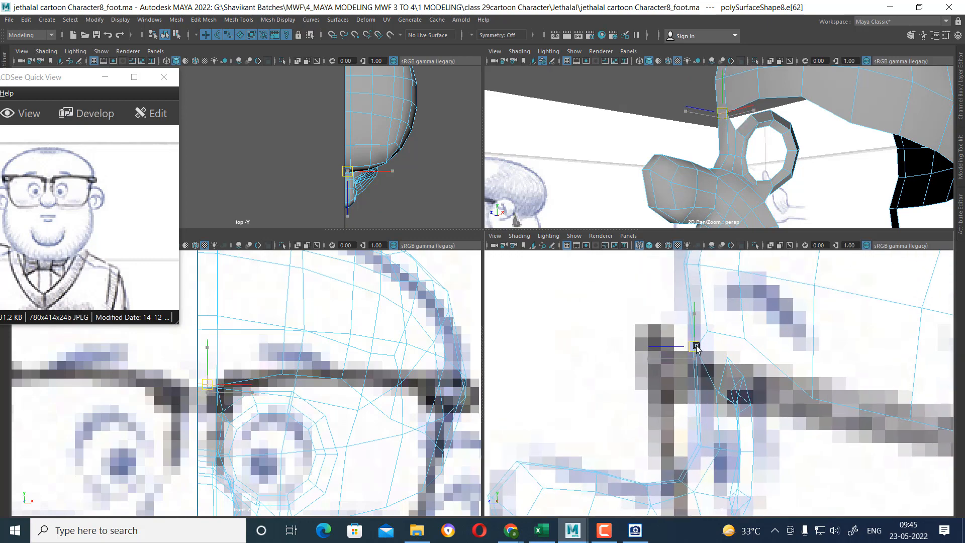
{"action": "key", "text": "space"}
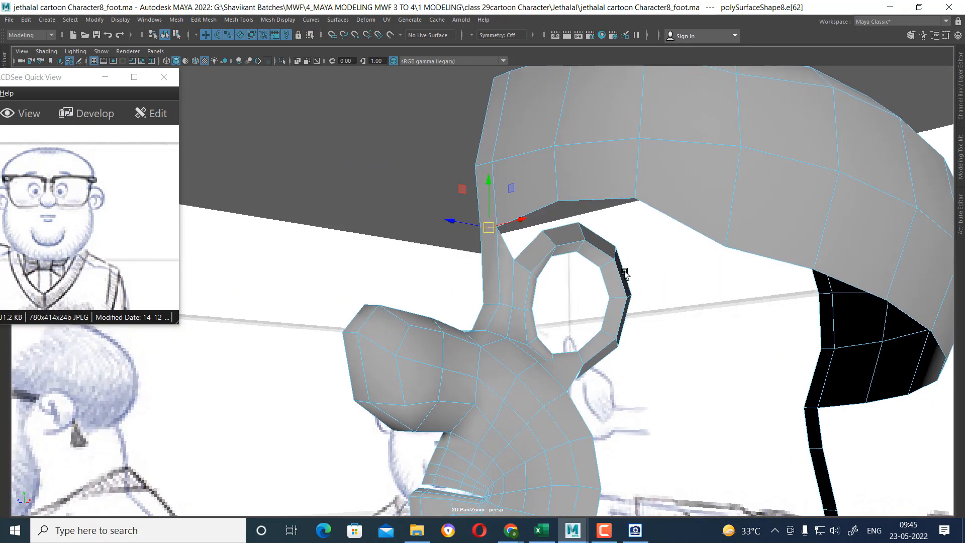
{"action": "left_click_drag", "start_coordinate": [624, 273], "coordinate": [592, 253], "text": "alt"}
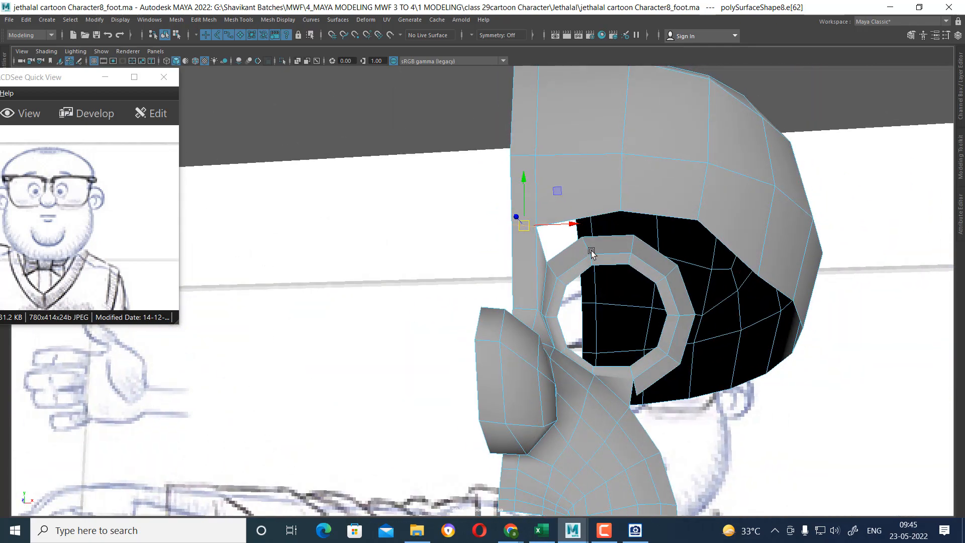
- In vertex mode, move the eye ring's lower outer corner vertex down and outward in the front view
{"action": "left_click_drag", "start_coordinate": [656, 251], "coordinate": [588, 290], "text": "alt"}
{"action": "right_click_drag", "start_coordinate": [588, 290], "coordinate": [618, 311], "text": "alt"}
{"action": "left_click_drag", "start_coordinate": [587, 330], "coordinate": [631, 327], "text": "alt"}
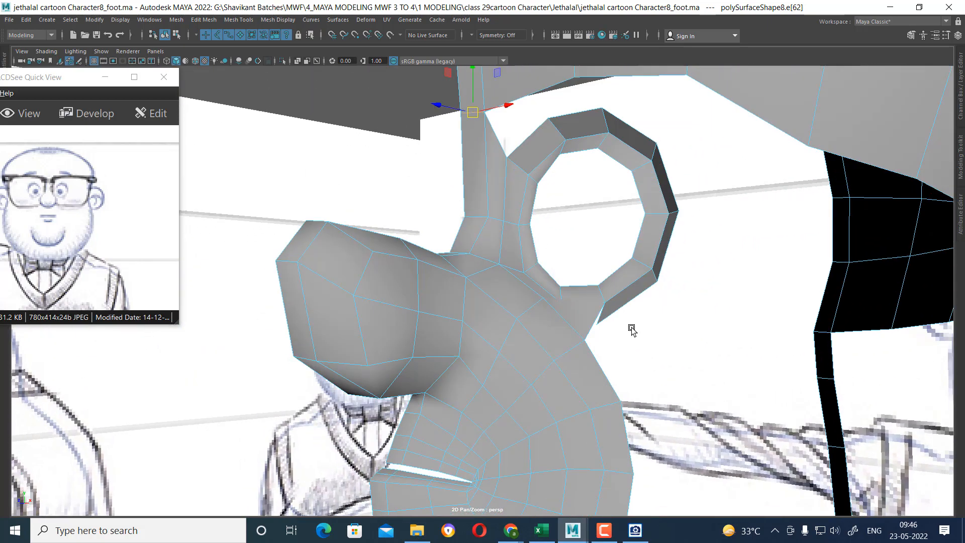
{"action": "right_click_drag", "start_coordinate": [631, 327], "coordinate": [636, 327]}
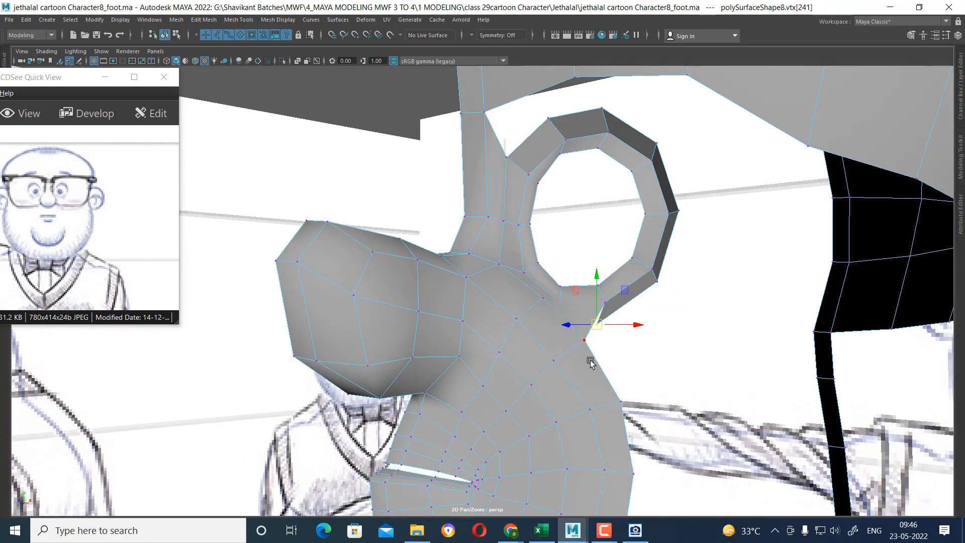
{"action": "left_click_drag", "start_coordinate": [576, 176], "coordinate": [703, 314], "text": "alt"}
{"action": "key", "text": "space"}
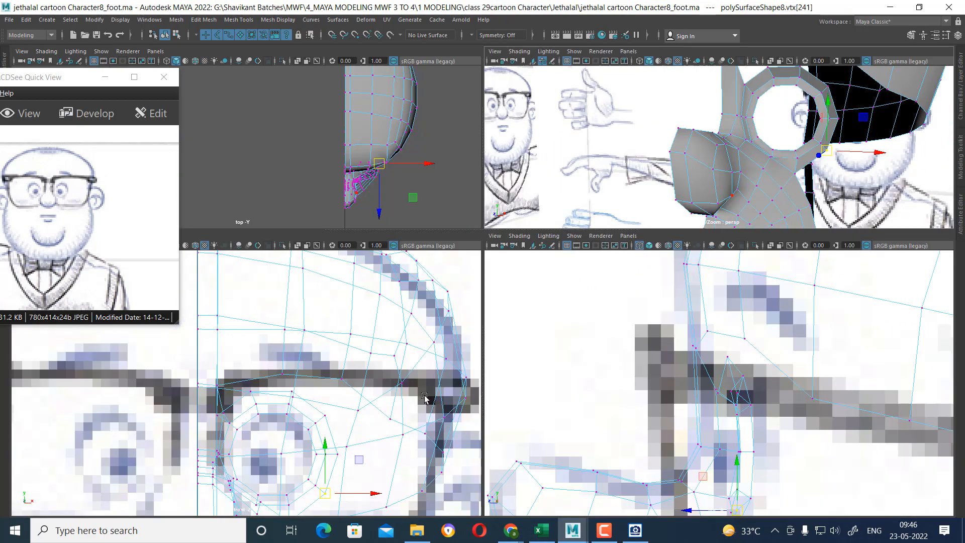
{"action": "middle_click_drag", "start_coordinate": [309, 398], "coordinate": [290, 304], "text": "alt"}
{"action": "left_click_drag", "start_coordinate": [307, 399], "coordinate": [319, 418]}
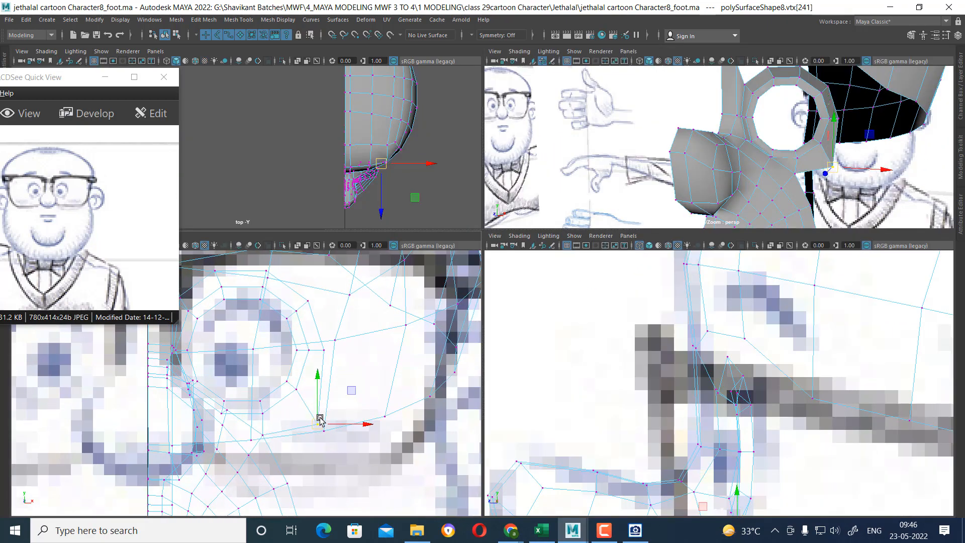
- Pull the eye ring's outer side vertex outward and nudge its upper outer vertex in the front view
{"action": "left_click", "coordinate": [324, 348]}
{"action": "left_click_drag", "start_coordinate": [324, 349], "coordinate": [333, 348]}
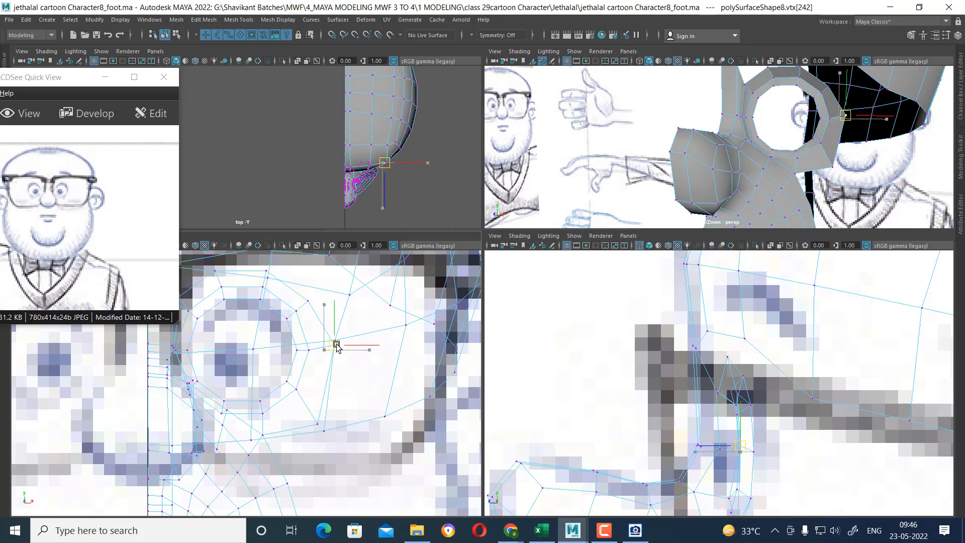
{"action": "key", "text": "Up"}
{"action": "left_click_drag", "start_coordinate": [315, 300], "coordinate": [318, 295]}
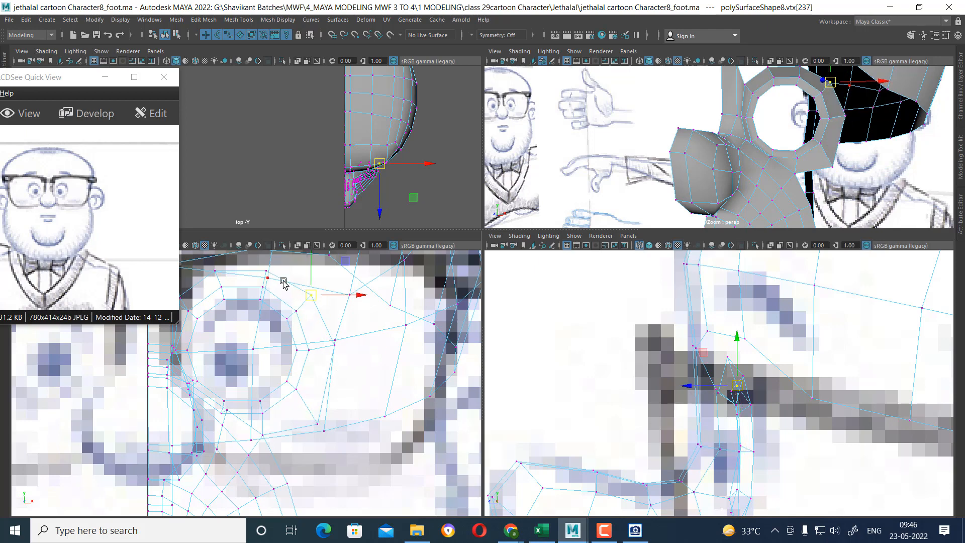
{"action": "scroll", "coordinate": [867, 184], "scroll_direction": "up", "scroll_amount": 2}
{"action": "key", "text": "space"}
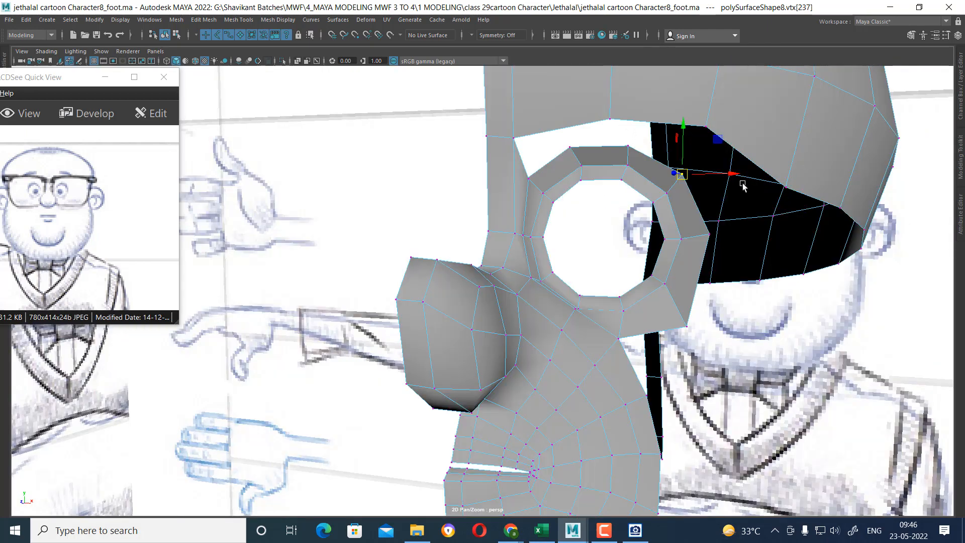
- Split the head band's face column beside the nose bridge with a new vertical edge loop
{"action": "scroll", "coordinate": [723, 211], "scroll_direction": "up", "scroll_amount": 4}
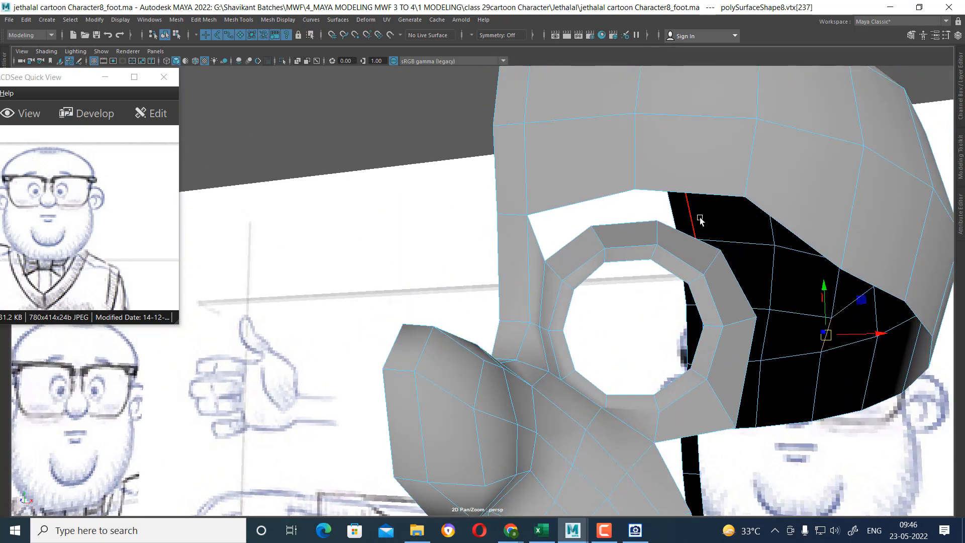
{"action": "left_click", "coordinate": [700, 193]}
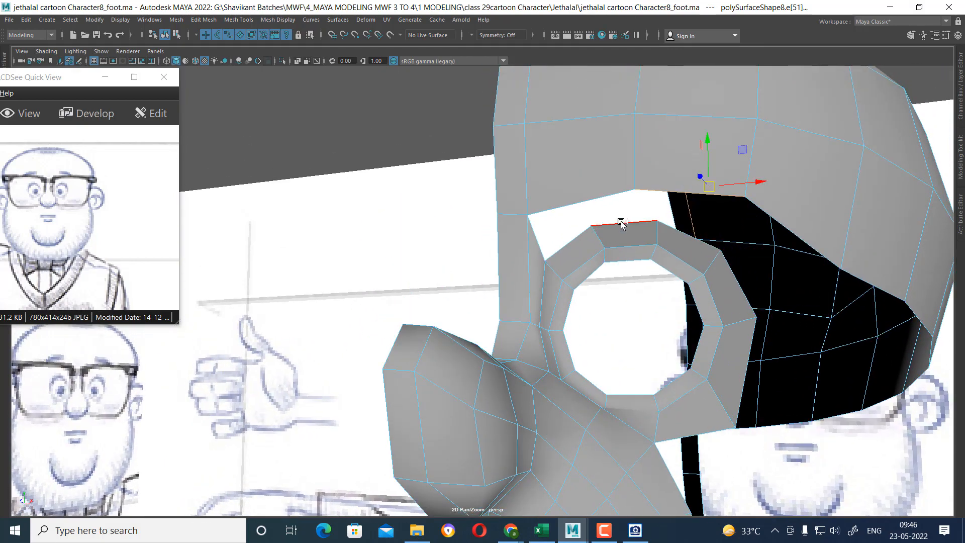
{"action": "scroll", "coordinate": [623, 258], "scroll_direction": "down", "scroll_amount": 5}
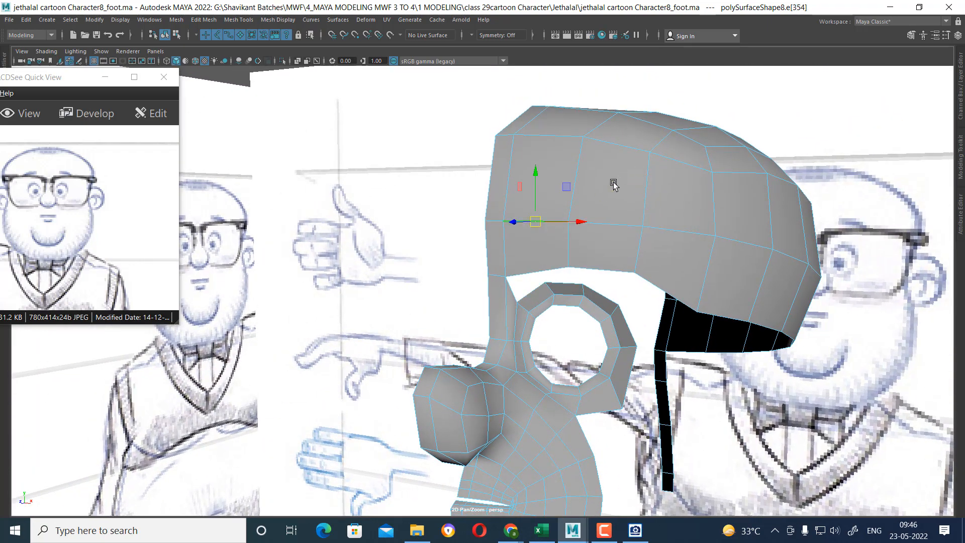
{"action": "right_click_drag", "start_coordinate": [618, 166], "coordinate": [507, 249], "text": "ctrl"}
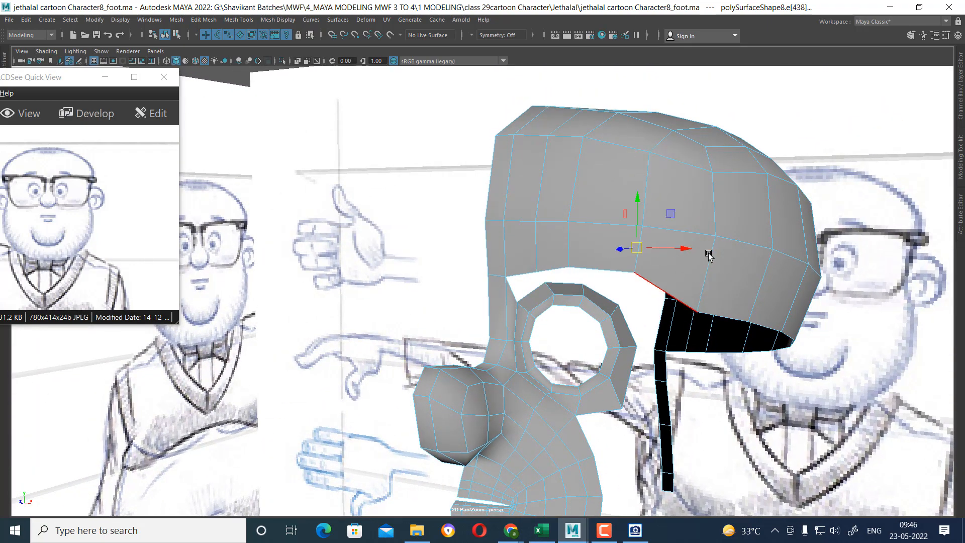
- Select the band's lower border edges and the eye ring's facing outer edges, and try bridging them with the current settings
{"action": "scroll", "coordinate": [663, 307], "scroll_direction": "up", "scroll_amount": 2}
{"action": "scroll", "coordinate": [548, 272], "scroll_direction": "up", "scroll_amount": 2}
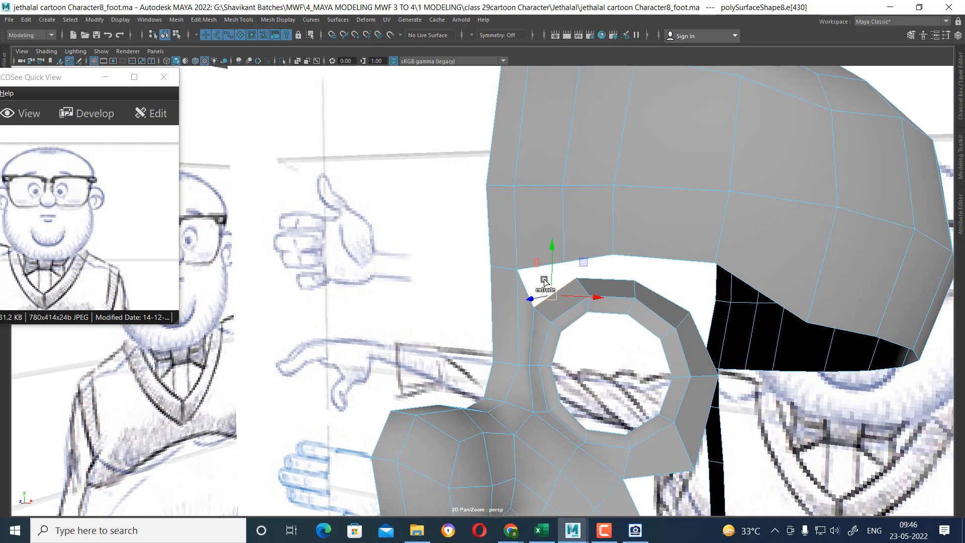
{"action": "scroll", "coordinate": [576, 260], "scroll_direction": "up", "scroll_amount": 4}
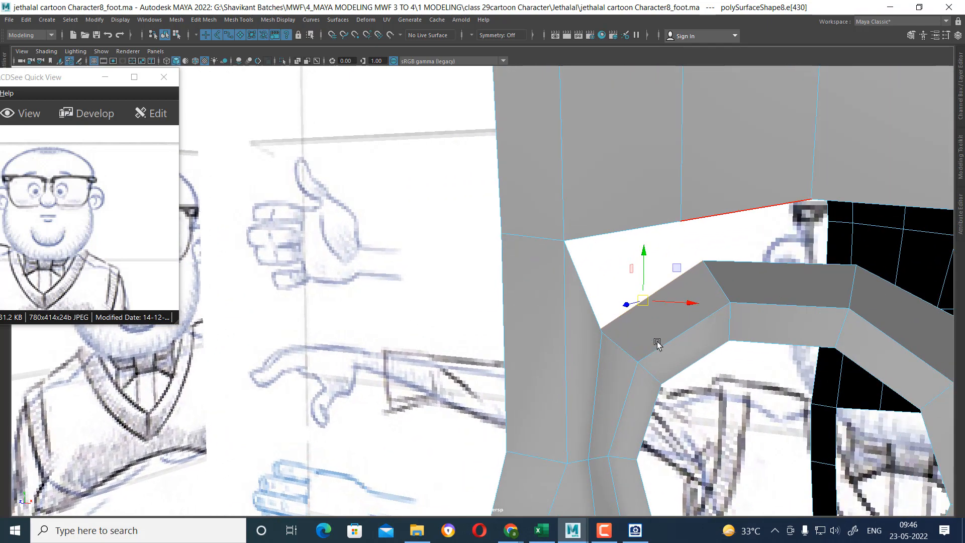
{"action": "left_click", "coordinate": [769, 206], "text": "shift"}
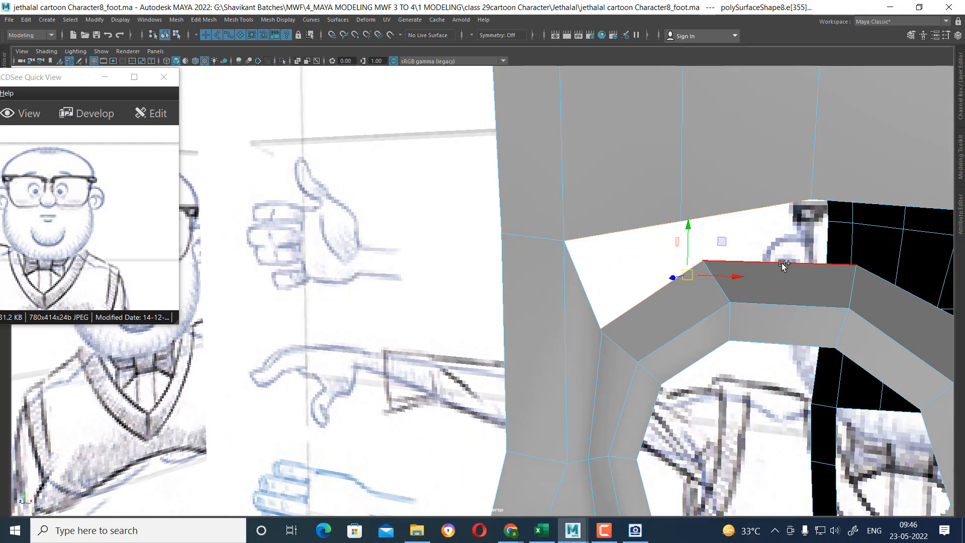
{"action": "middle_click_drag", "start_coordinate": [783, 264], "coordinate": [723, 214], "text": "alt"}
{"action": "left_click", "coordinate": [723, 210], "text": "shift"}
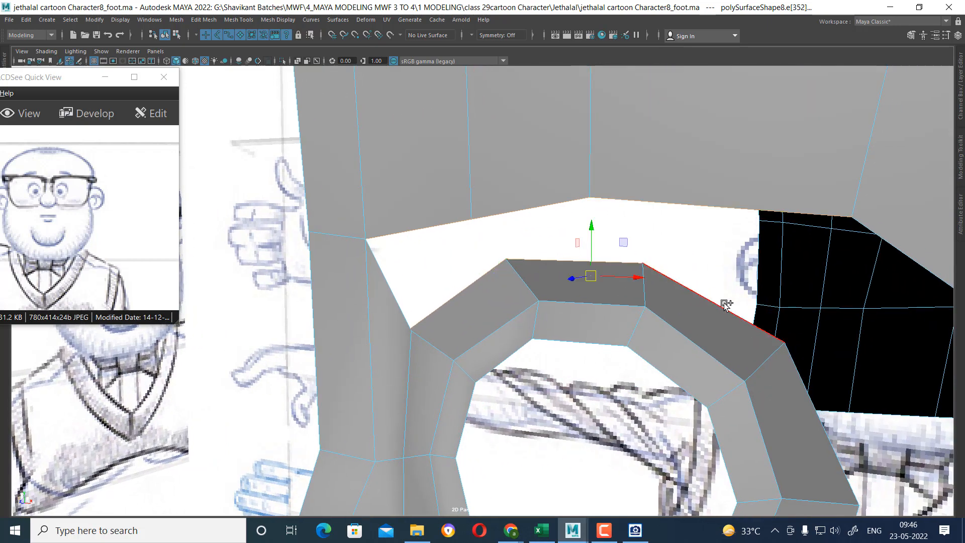
{"action": "left_click_drag", "start_coordinate": [787, 356], "coordinate": [718, 300], "text": "alt"}
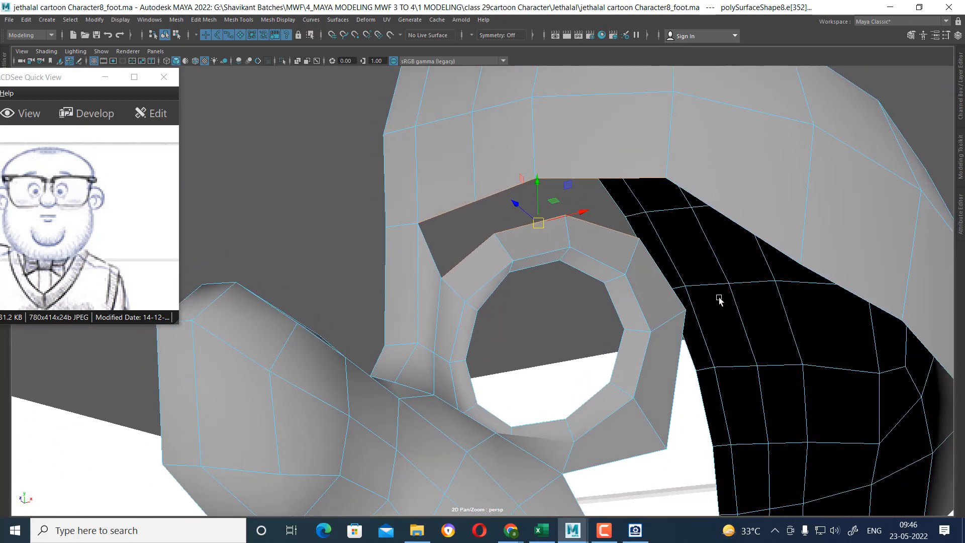
{"action": "left_click", "coordinate": [731, 216], "text": "shift"}
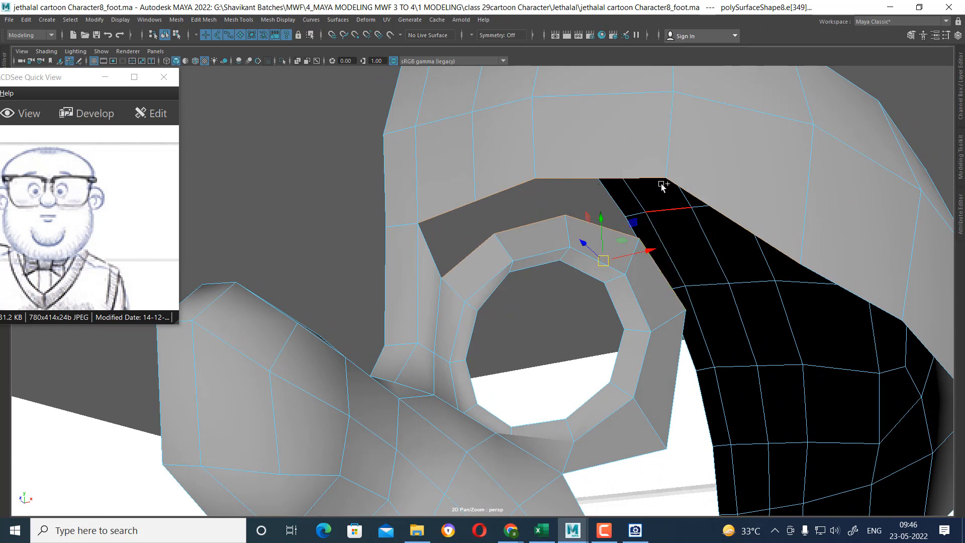
{"action": "right_click_drag", "start_coordinate": [661, 184], "coordinate": [651, 302], "text": "shift"}
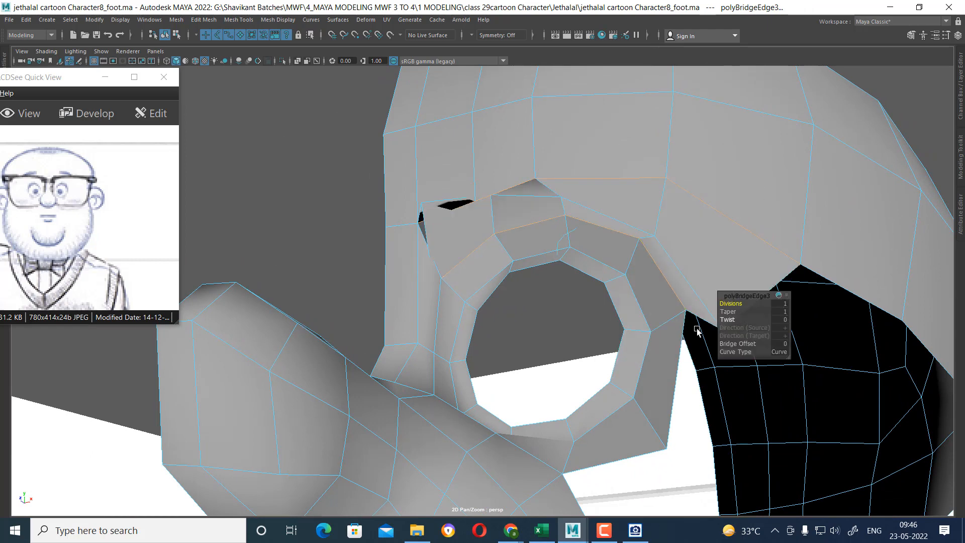
{"action": "right_click_drag", "start_coordinate": [528, 131], "coordinate": [621, 129]}
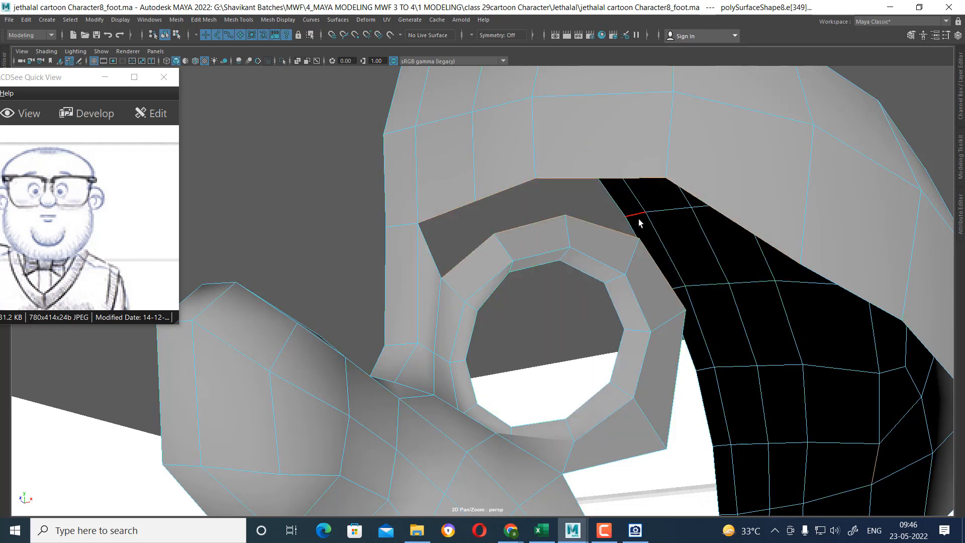
- Bridge the selected band and eye ring edges using a linear path, automatic direction and 0 divisions
{"action": "right_click", "coordinate": [607, 158], "text": "shift"}
{"action": "left_click", "coordinate": [646, 279]}
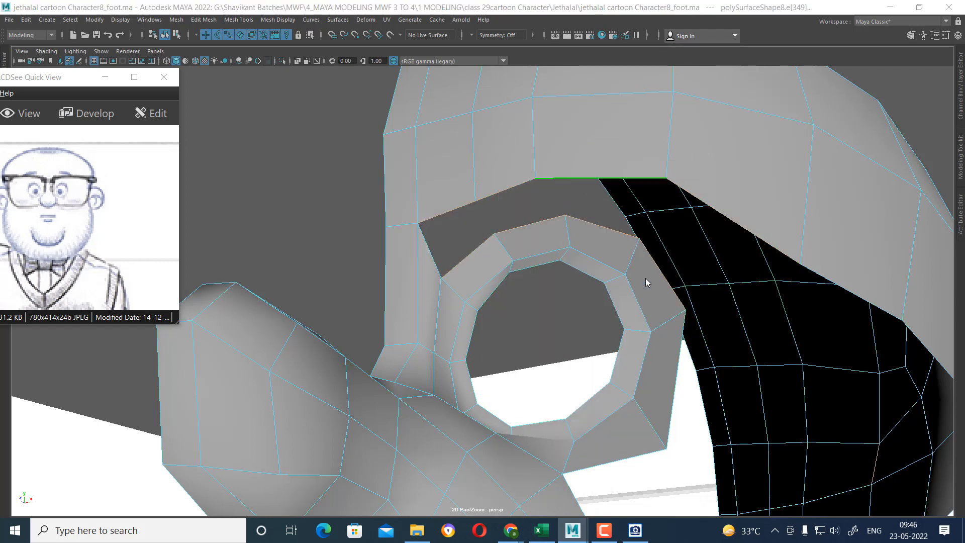
{"action": "left_click", "coordinate": [584, 90]}
{"action": "left_click", "coordinate": [603, 118]}
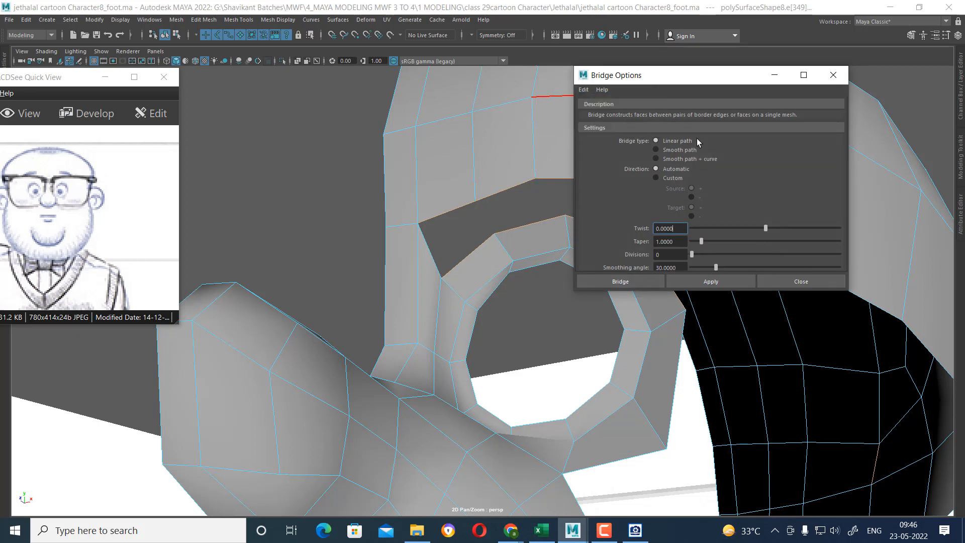
{"action": "left_click", "coordinate": [718, 281]}
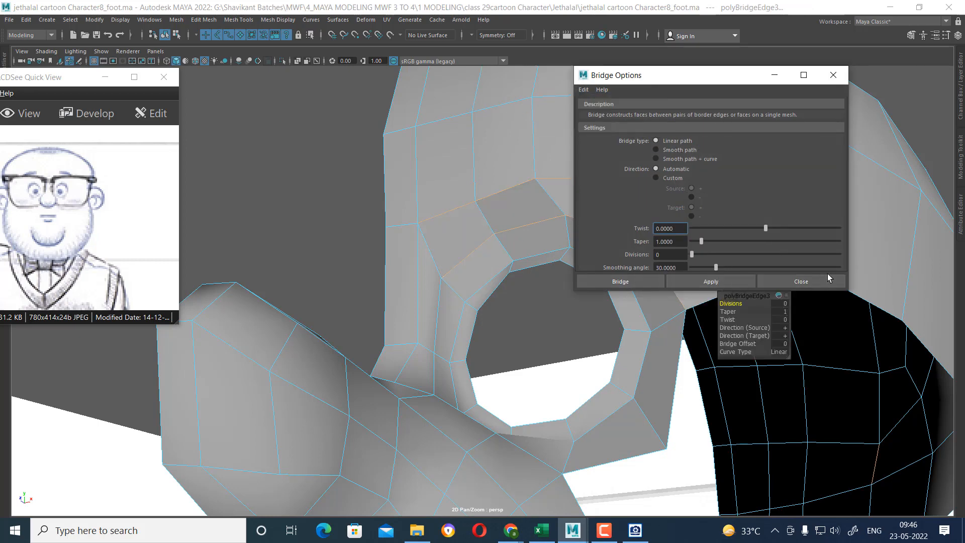
{"action": "left_click", "coordinate": [828, 277]}
{"action": "left_click_drag", "start_coordinate": [639, 211], "coordinate": [586, 265], "text": "alt"}
{"action": "key", "text": "w"}
- Merge the eye ring's lower outer corner vertex with the neighbouring upper outer vertex of the cheek patch
{"action": "left_click_drag", "start_coordinate": [543, 287], "coordinate": [645, 266], "text": "alt"}
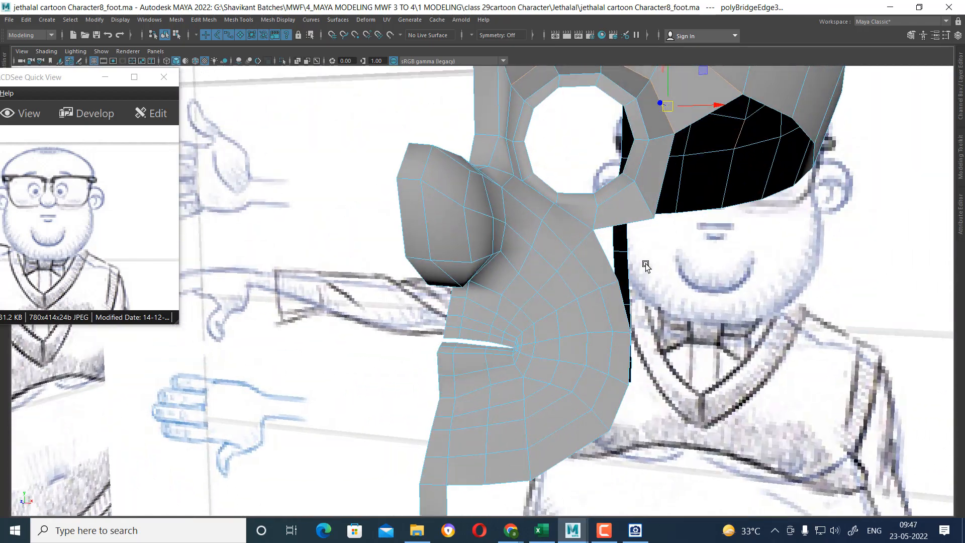
{"action": "key", "text": "space"}
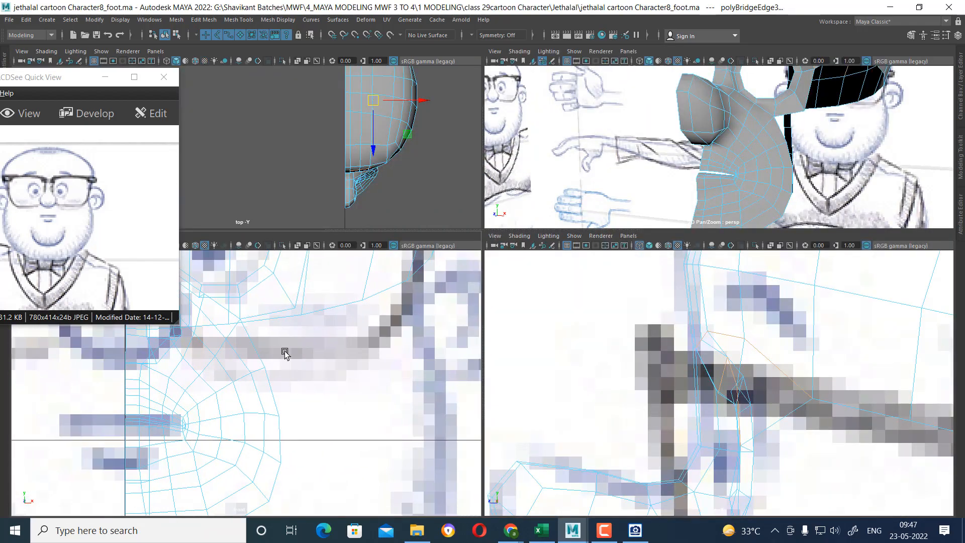
{"action": "scroll", "coordinate": [284, 352], "scroll_direction": "up", "scroll_amount": 1}
{"action": "middle_click_drag", "start_coordinate": [309, 328], "coordinate": [327, 382], "text": "alt"}
{"action": "right_click_drag", "start_coordinate": [289, 255], "coordinate": [232, 240]}
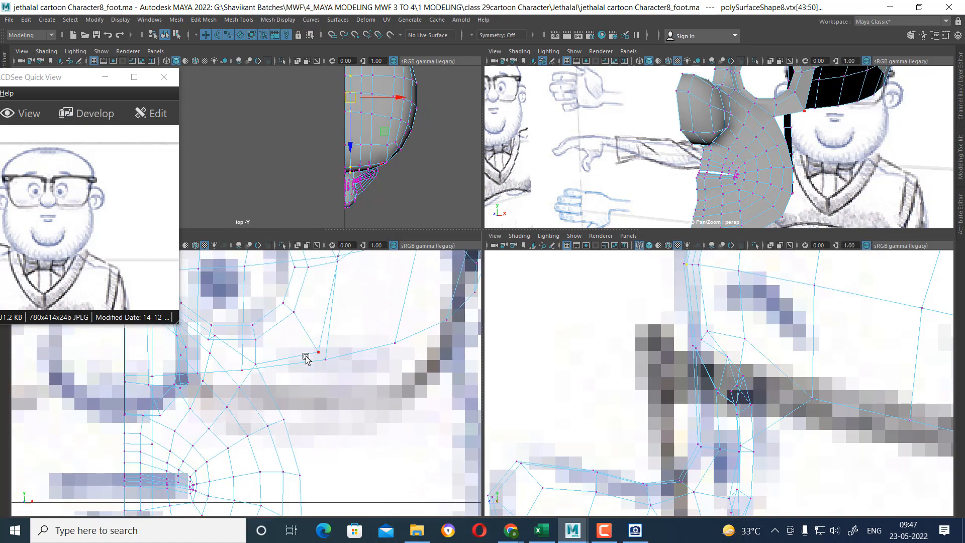
{"action": "left_click", "coordinate": [318, 352]}
{"action": "left_click", "coordinate": [285, 418], "text": "shift"}
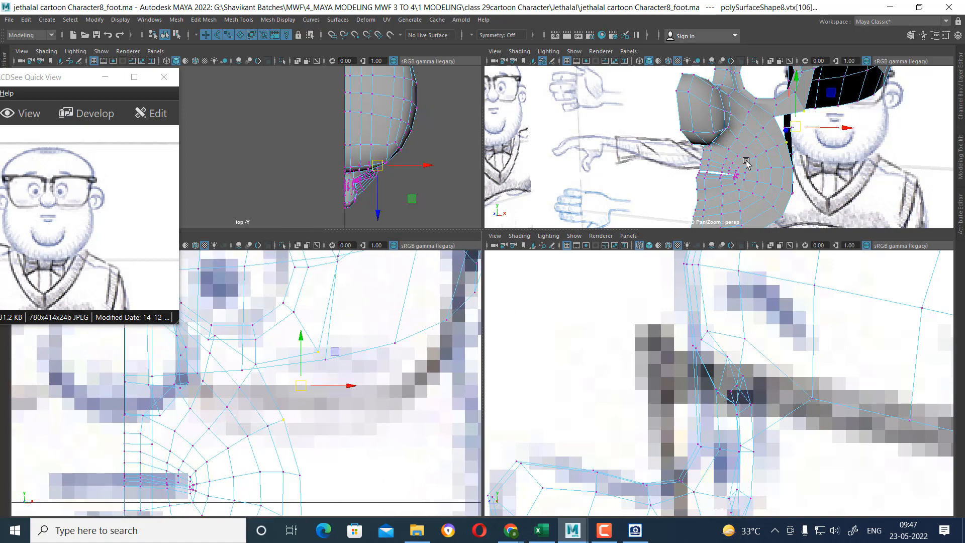
{"action": "left_click_drag", "start_coordinate": [745, 163], "coordinate": [739, 162], "text": "alt"}
{"action": "key", "text": "space"}
{"action": "scroll", "coordinate": [712, 212], "scroll_direction": "up", "scroll_amount": 2}
{"action": "right_click_drag", "start_coordinate": [680, 159], "coordinate": [680, 93], "text": "shift"}
- Position the merged cheek vertex up and outward in the front view, and shift it back and down in the side view
{"action": "left_click_drag", "start_coordinate": [690, 244], "coordinate": [729, 249], "text": "alt"}
{"action": "scroll", "coordinate": [603, 311], "scroll_direction": "down", "scroll_amount": 3}
{"action": "key", "text": "space"}
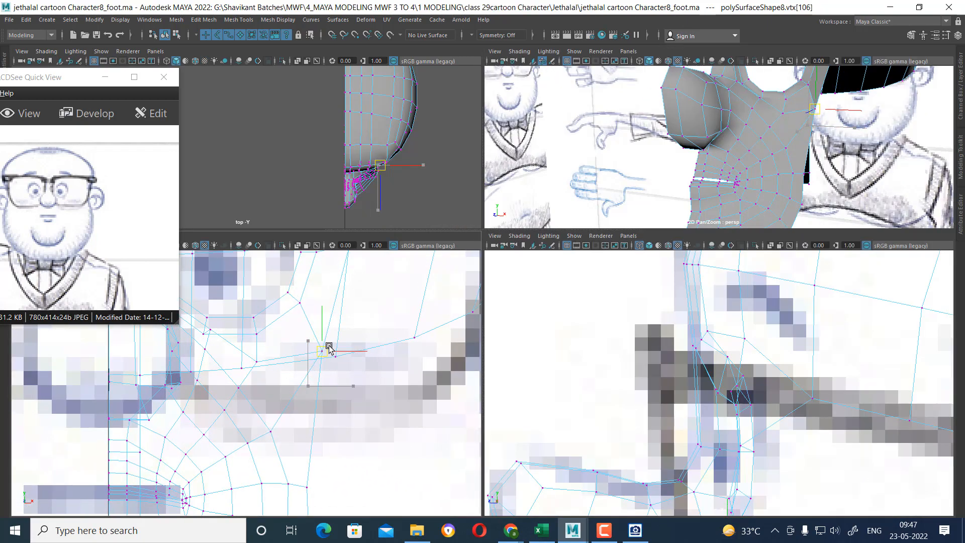
{"action": "left_click_drag", "start_coordinate": [329, 347], "coordinate": [329, 348]}
{"action": "scroll", "coordinate": [877, 96], "scroll_direction": "up", "scroll_amount": 2}
{"action": "scroll", "coordinate": [783, 370], "scroll_direction": "up", "scroll_amount": 1}
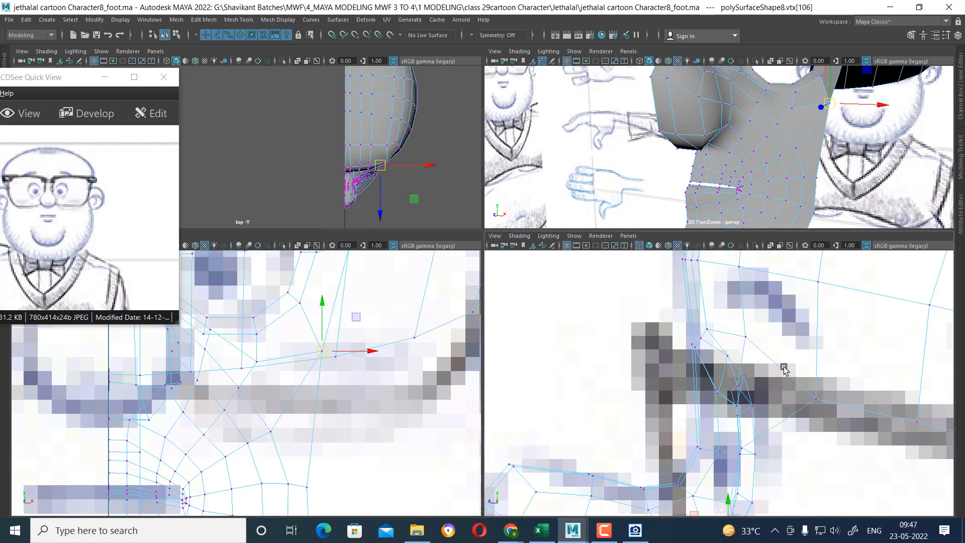
{"action": "scroll", "coordinate": [784, 368], "scroll_direction": "down", "scroll_amount": 2}
{"action": "middle_click_drag", "start_coordinate": [784, 367], "coordinate": [803, 280], "text": "alt"}
{"action": "middle_click_drag", "start_coordinate": [728, 388], "coordinate": [688, 364], "text": "alt"}
{"action": "scroll", "coordinate": [710, 402], "scroll_direction": "up", "scroll_amount": 3}
{"action": "left_click_drag", "start_coordinate": [710, 401], "coordinate": [725, 412]}
{"action": "left_click_drag", "start_coordinate": [826, 136], "coordinate": [803, 171], "text": "alt"}
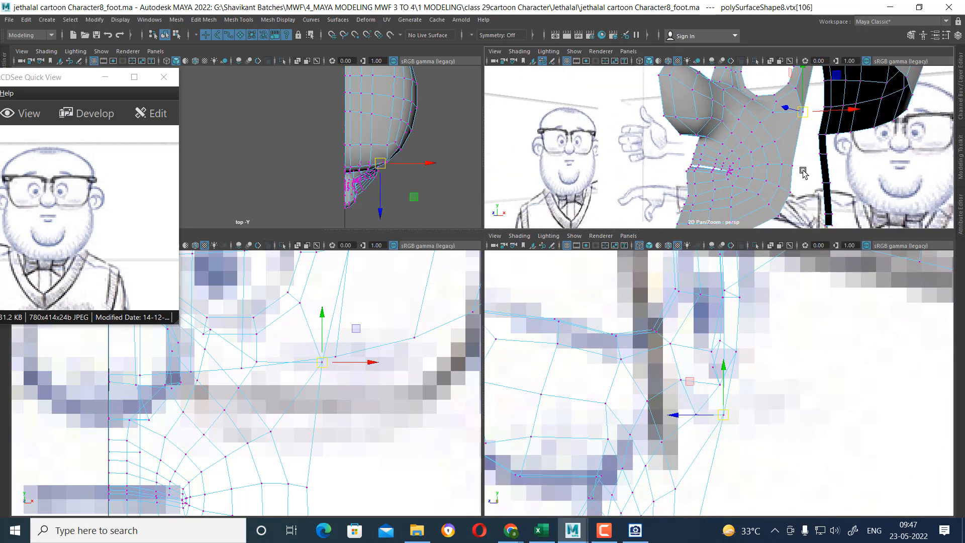
- Pull the three outer border vertices of the cheek patch beside the mouth outward one by one in the front view
{"action": "scroll", "coordinate": [316, 352], "scroll_direction": "down", "scroll_amount": 5}
{"action": "scroll", "coordinate": [382, 427], "scroll_direction": "up", "scroll_amount": 6}
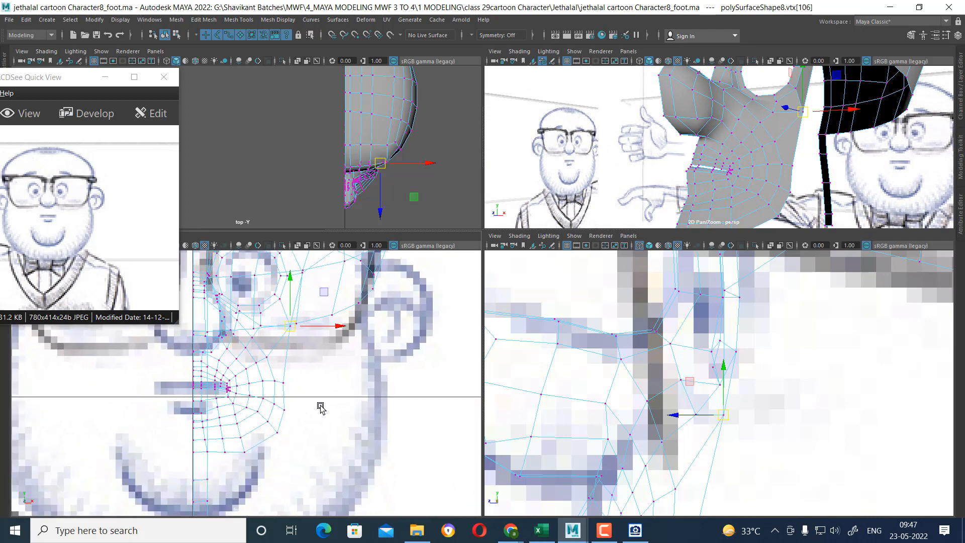
{"action": "middle_click_drag", "start_coordinate": [320, 408], "coordinate": [327, 395], "text": "alt"}
{"action": "scroll", "coordinate": [338, 367], "scroll_direction": "up", "scroll_amount": 4}
{"action": "left_click", "coordinate": [320, 361]}
{"action": "left_click_drag", "start_coordinate": [320, 360], "coordinate": [353, 354]}
{"action": "left_click", "coordinate": [321, 406]}
{"action": "left_click_drag", "start_coordinate": [322, 406], "coordinate": [358, 411]}
{"action": "left_click", "coordinate": [308, 445]}
{"action": "left_click_drag", "start_coordinate": [308, 446], "coordinate": [325, 459]}
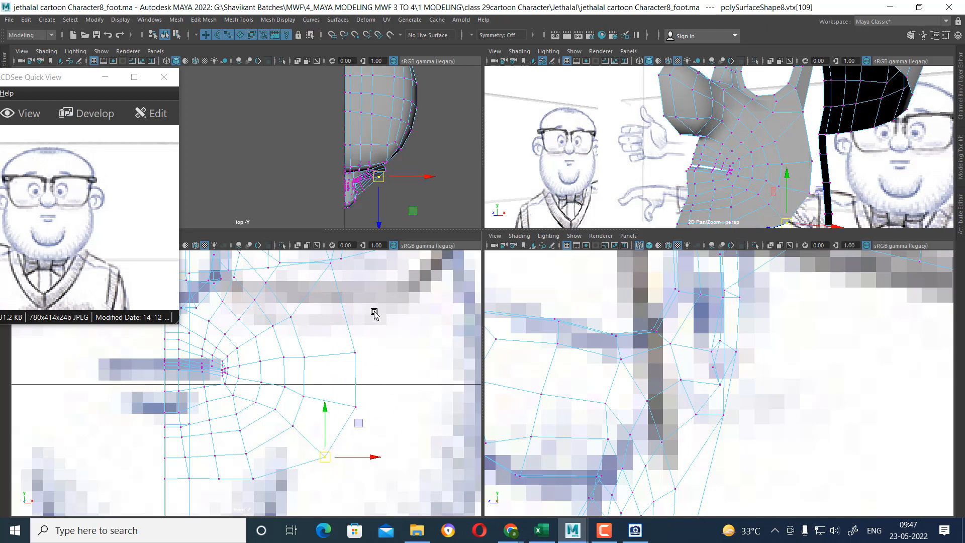
- Select the cheek patch's three outer border vertices together and shift them slightly back and down in the side view
{"action": "left_click_drag", "start_coordinate": [374, 311], "coordinate": [323, 481]}
{"action": "scroll", "coordinate": [734, 410], "scroll_direction": "down", "scroll_amount": 10}
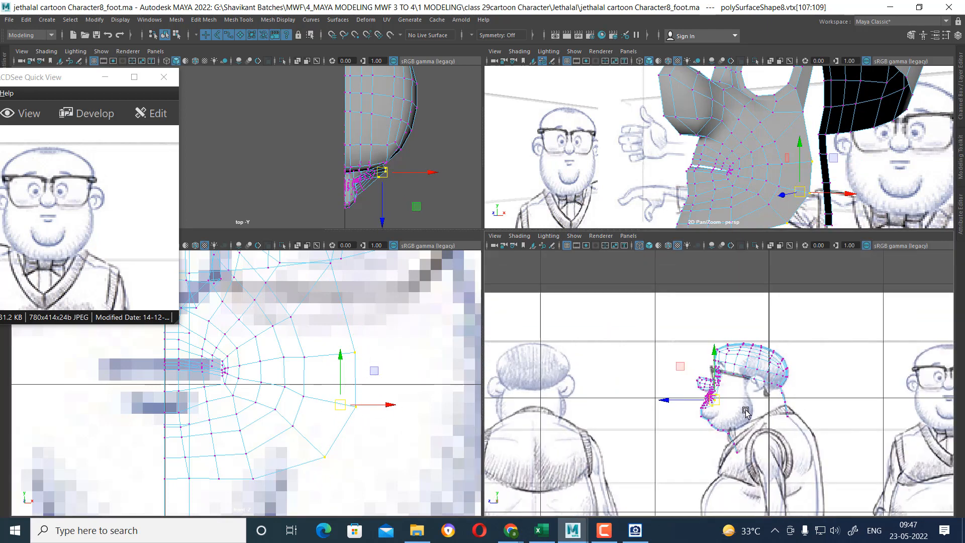
{"action": "scroll", "coordinate": [745, 411], "scroll_direction": "up", "scroll_amount": 10}
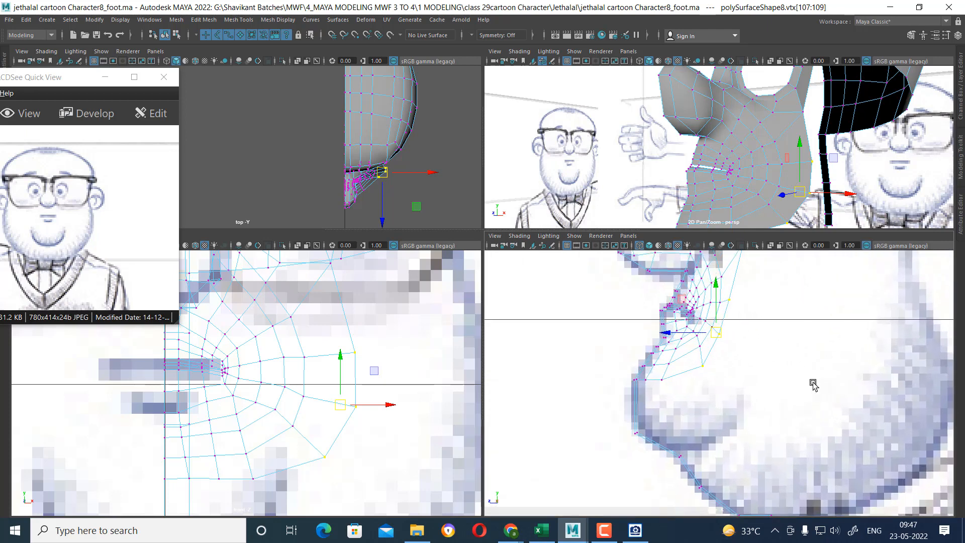
{"action": "scroll", "coordinate": [813, 384], "scroll_direction": "up", "scroll_amount": 1}
{"action": "left_click_drag", "start_coordinate": [717, 326], "coordinate": [725, 330]}
{"action": "middle_click_drag", "start_coordinate": [766, 337], "coordinate": [775, 360], "text": "alt"}
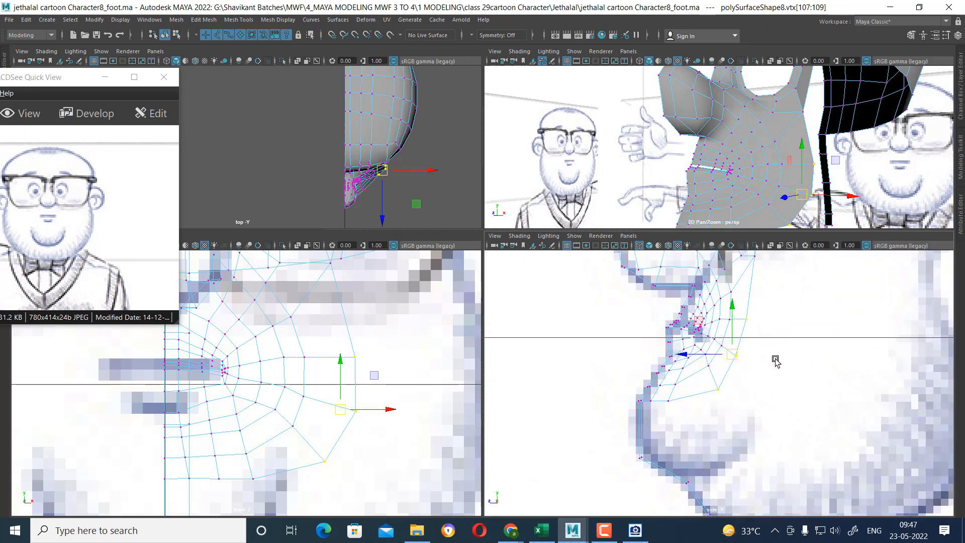
{"action": "scroll", "coordinate": [775, 361], "scroll_direction": "up", "scroll_amount": 5}
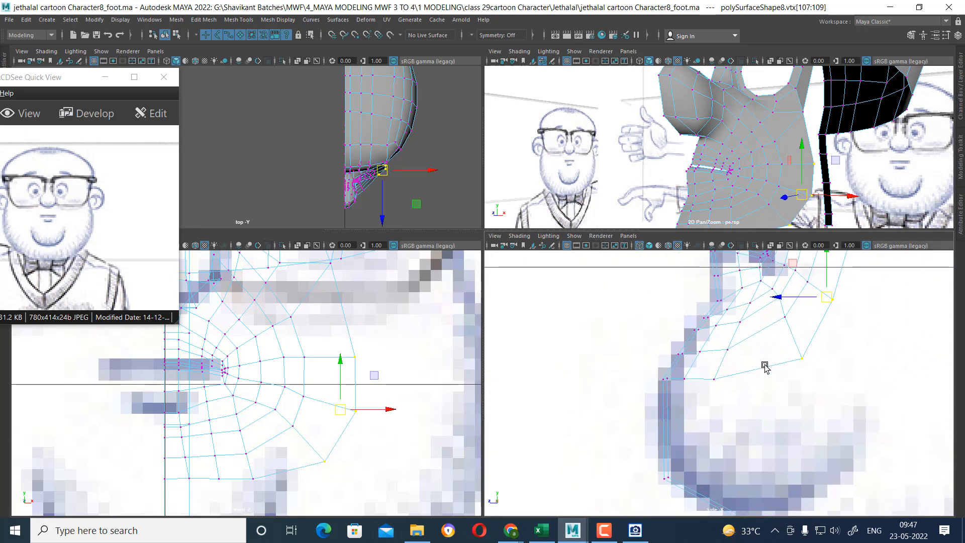
- Fine-tune the cheek patch's lower border vertices above the chin against the reference in the side view
{"action": "scroll", "coordinate": [700, 390], "scroll_direction": "down", "scroll_amount": 10}
{"action": "scroll", "coordinate": [685, 396], "scroll_direction": "up", "scroll_amount": 10}
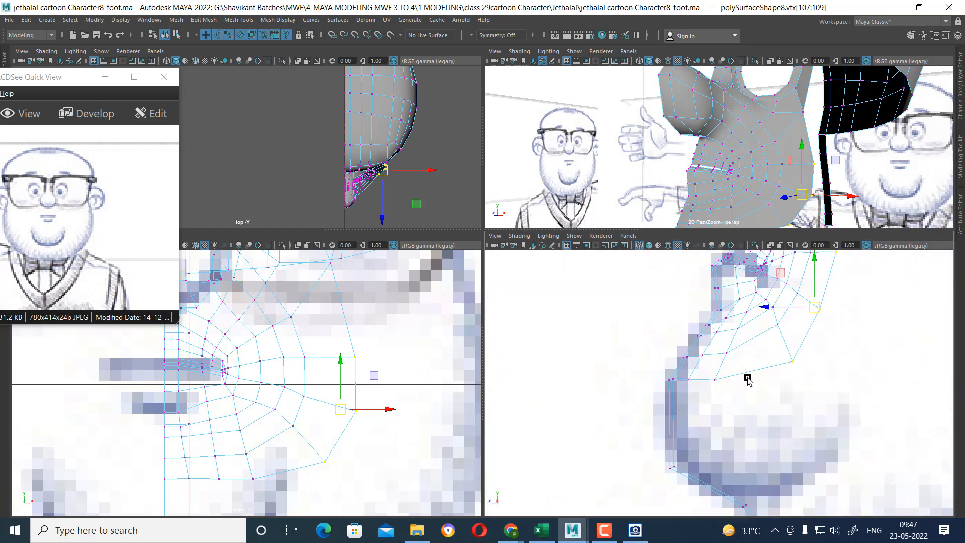
{"action": "middle_click_drag", "start_coordinate": [701, 362], "coordinate": [706, 394], "text": "alt"}
{"action": "left_click", "coordinate": [695, 385]}
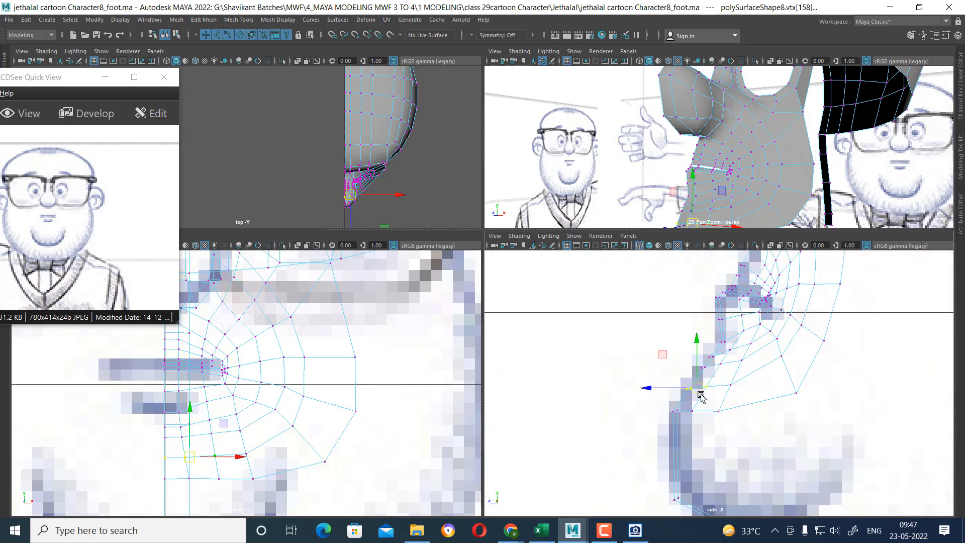
{"action": "left_click", "coordinate": [727, 385]}
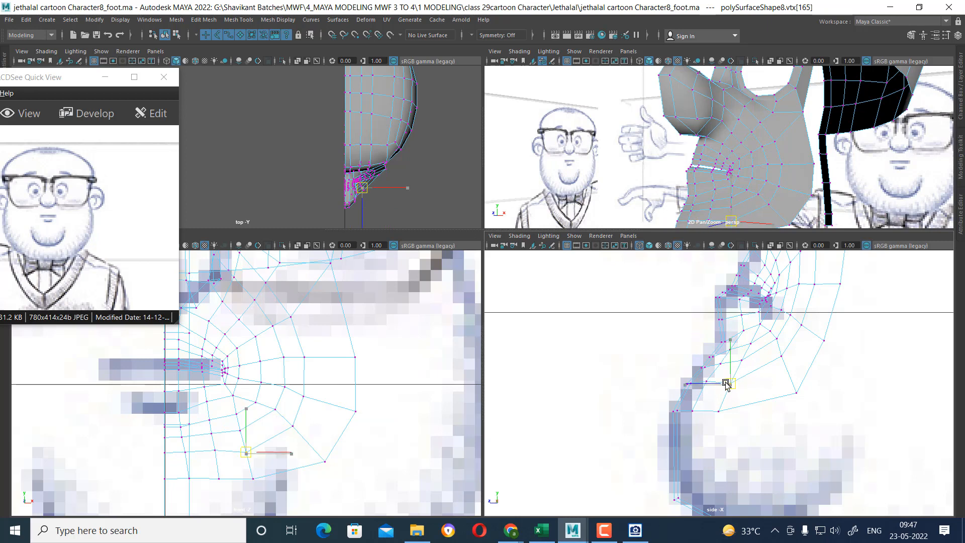
{"action": "scroll", "coordinate": [728, 386], "scroll_direction": "down", "scroll_amount": 6}
{"action": "scroll", "coordinate": [754, 432], "scroll_direction": "up", "scroll_amount": 2}
{"action": "middle_click_drag", "start_coordinate": [752, 437], "coordinate": [714, 453], "text": "alt"}
{"action": "scroll", "coordinate": [714, 378], "scroll_direction": "up", "scroll_amount": 1}
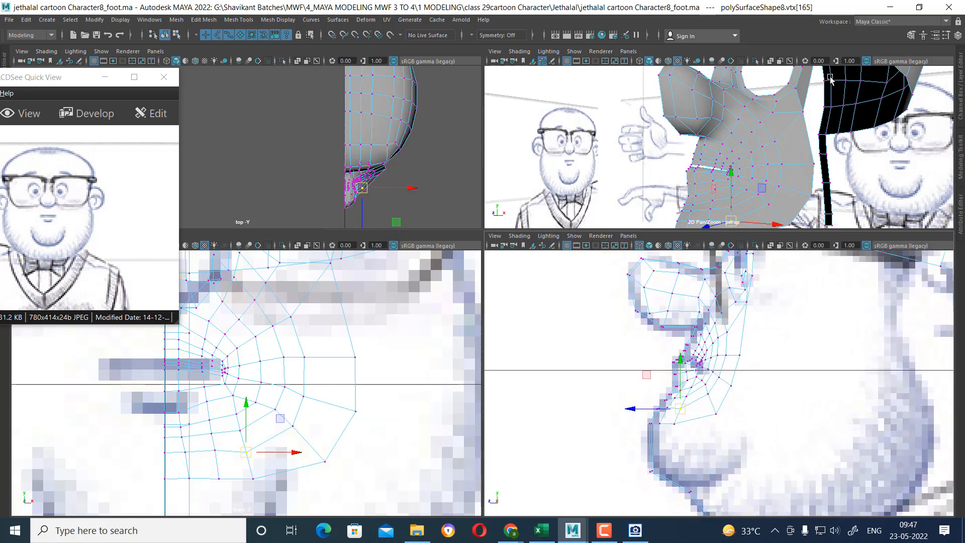
- Select the skull band vertex above the eye's outer corner and nudge it slightly outward in the front view
{"action": "middle_click_drag", "start_coordinate": [828, 75], "coordinate": [829, 136], "text": "alt"}
{"action": "key", "text": "space"}
{"action": "left_click_drag", "start_coordinate": [822, 135], "coordinate": [671, 219], "text": "alt"}
{"action": "right_click_drag", "start_coordinate": [652, 129], "coordinate": [706, 85]}
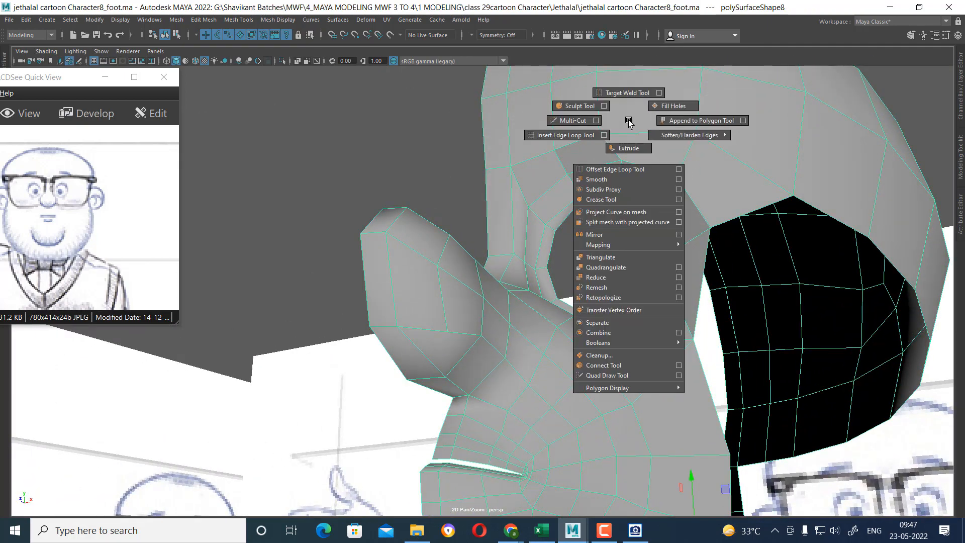
{"action": "right_click_drag", "start_coordinate": [692, 147], "coordinate": [767, 109], "text": "shift"}
{"action": "left_click_drag", "start_coordinate": [743, 199], "coordinate": [660, 159], "text": "alt"}
{"action": "right_click_drag", "start_coordinate": [661, 159], "coordinate": [668, 188]}
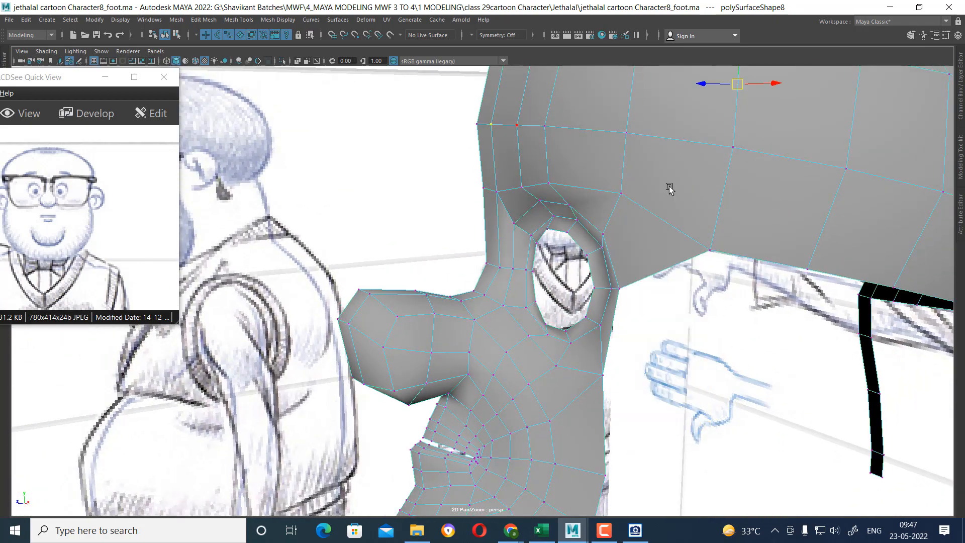
{"action": "left_click_drag", "start_coordinate": [653, 204], "coordinate": [599, 217], "text": "alt"}
{"action": "key", "text": "space"}
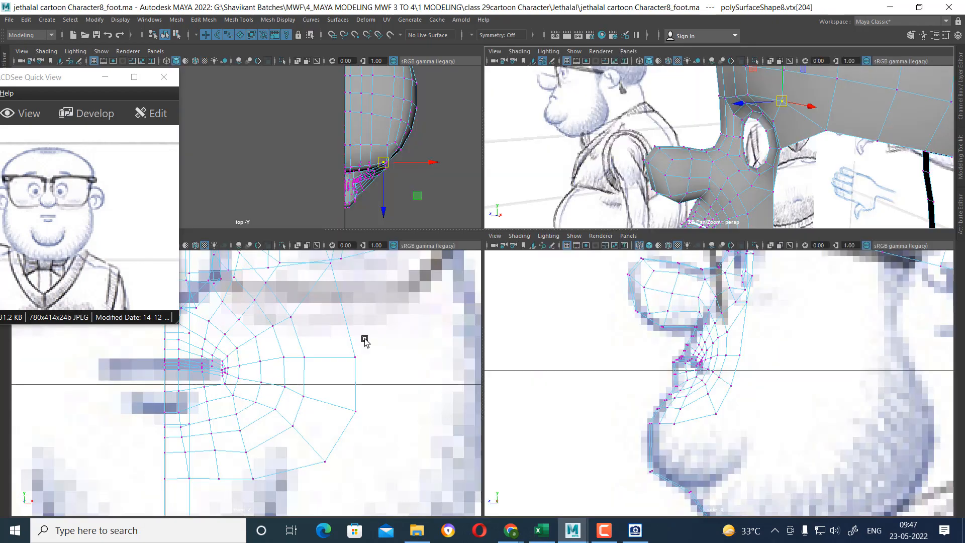
{"action": "right_click_drag", "start_coordinate": [280, 354], "coordinate": [323, 336], "text": "alt"}
{"action": "middle_click_drag", "start_coordinate": [323, 336], "coordinate": [344, 502], "text": "alt"}
{"action": "left_click_drag", "start_coordinate": [366, 380], "coordinate": [368, 380]}
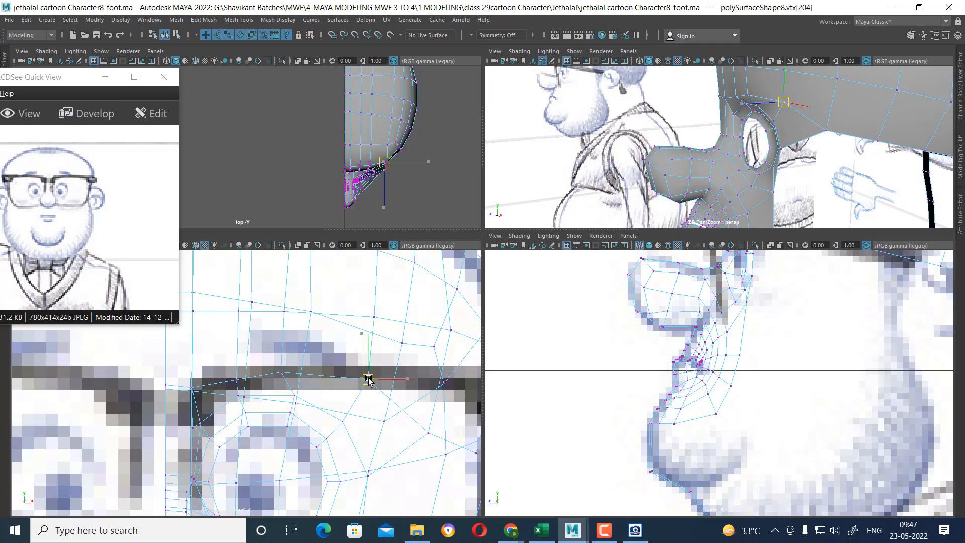
- Adjust the skull band's lower border vertices beside the eye ring in the side view
{"action": "key", "text": "f"}
{"action": "right_click_drag", "start_coordinate": [694, 330], "coordinate": [765, 395], "text": "alt"}
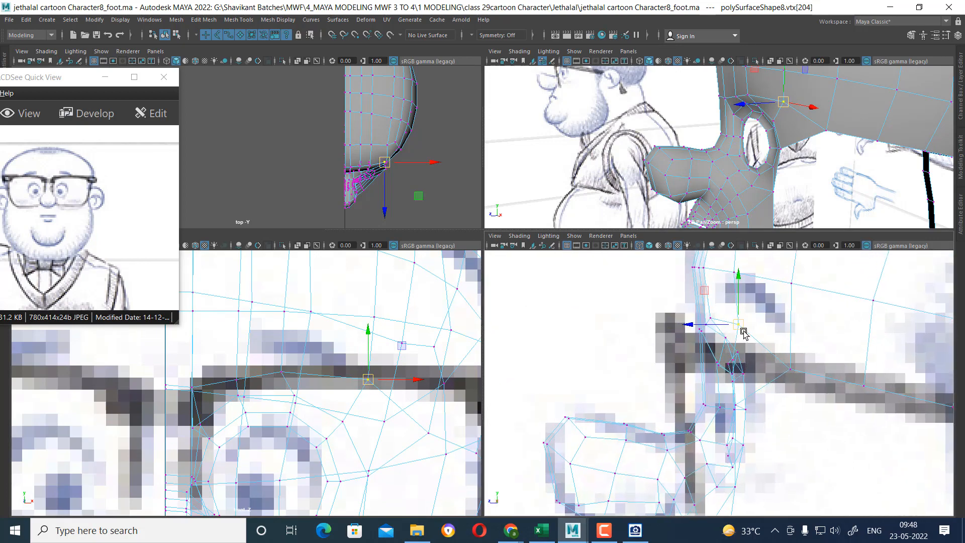
{"action": "left_click_drag", "start_coordinate": [743, 332], "coordinate": [773, 355]}
{"action": "left_click_drag", "start_coordinate": [816, 187], "coordinate": [667, 276], "text": "alt"}
{"action": "key", "text": "space"}
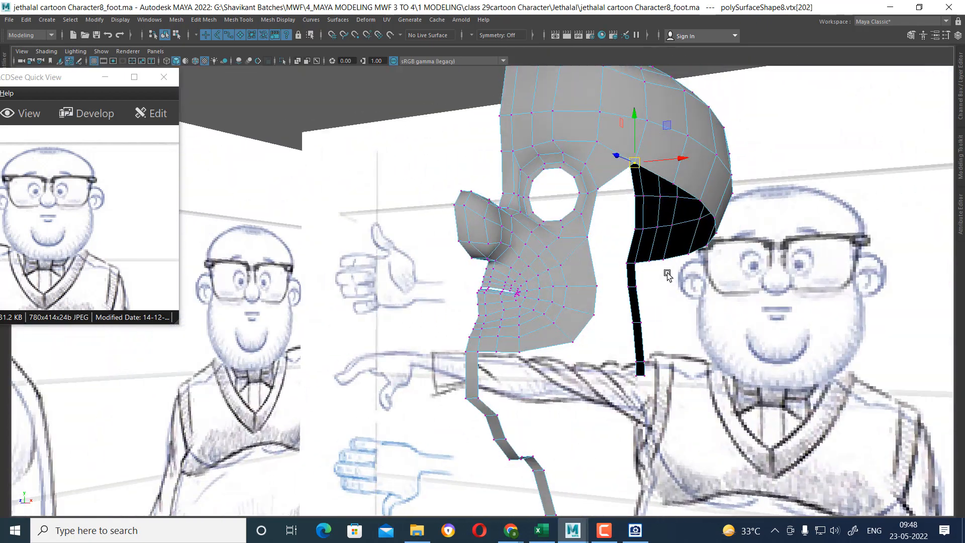
- Select the skull band's lower border edge in front of the ear with the chin strip's border edge, and open the Bridge options
{"action": "key", "text": "space"}
{"action": "scroll", "coordinate": [409, 428], "scroll_direction": "up", "scroll_amount": 10}
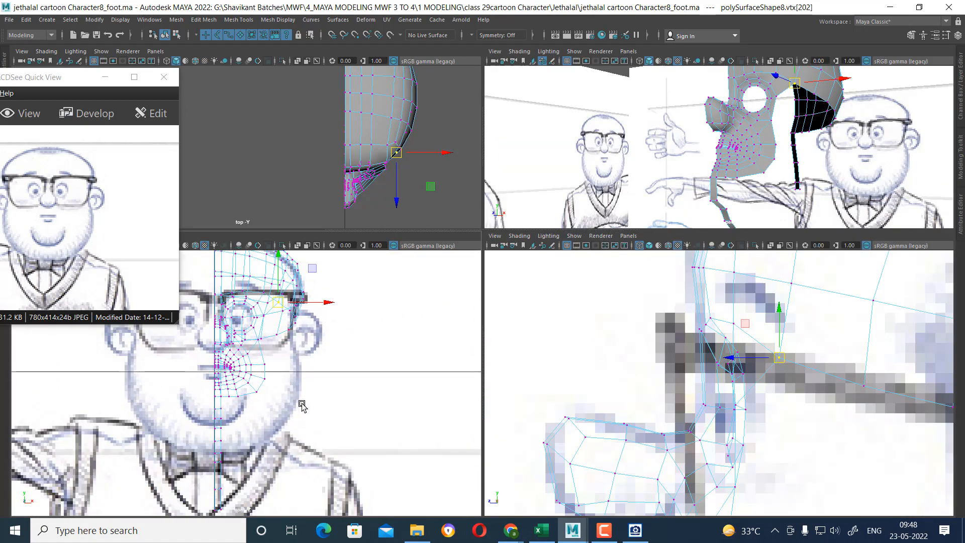
{"action": "scroll", "coordinate": [752, 445], "scroll_direction": "down", "scroll_amount": 5}
{"action": "scroll", "coordinate": [842, 413], "scroll_direction": "up", "scroll_amount": 6}
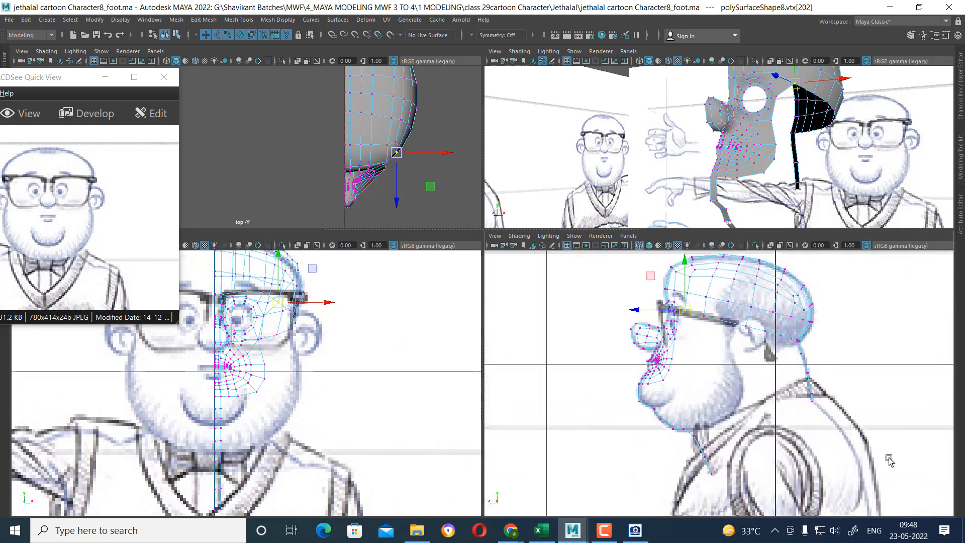
{"action": "right_click_drag", "start_coordinate": [744, 293], "coordinate": [744, 267]}
{"action": "left_click", "coordinate": [738, 322]}
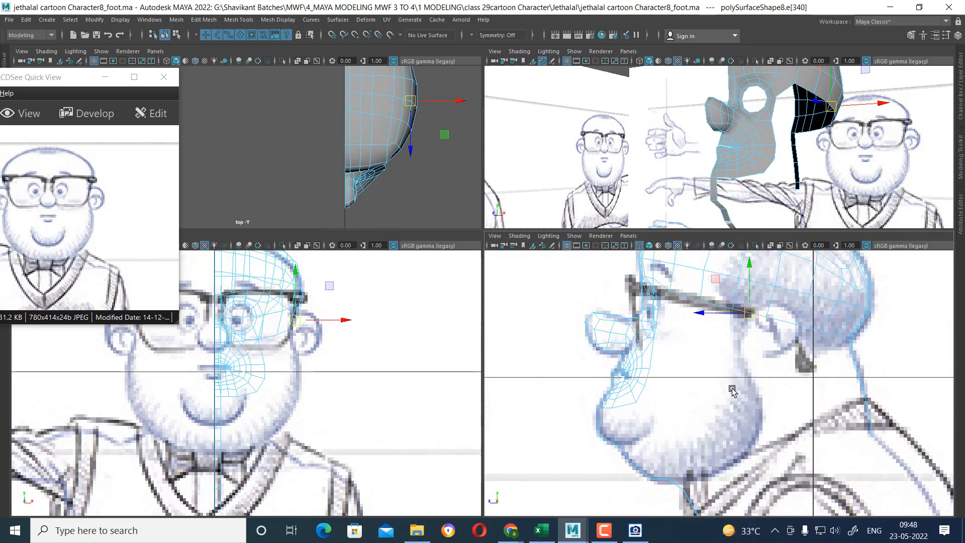
{"action": "left_click", "coordinate": [647, 472], "text": "shift"}
{"action": "left_click_drag", "start_coordinate": [831, 153], "coordinate": [801, 131], "text": "alt"}
{"action": "right_click_drag", "start_coordinate": [831, 105], "coordinate": [872, 228], "text": "shift"}
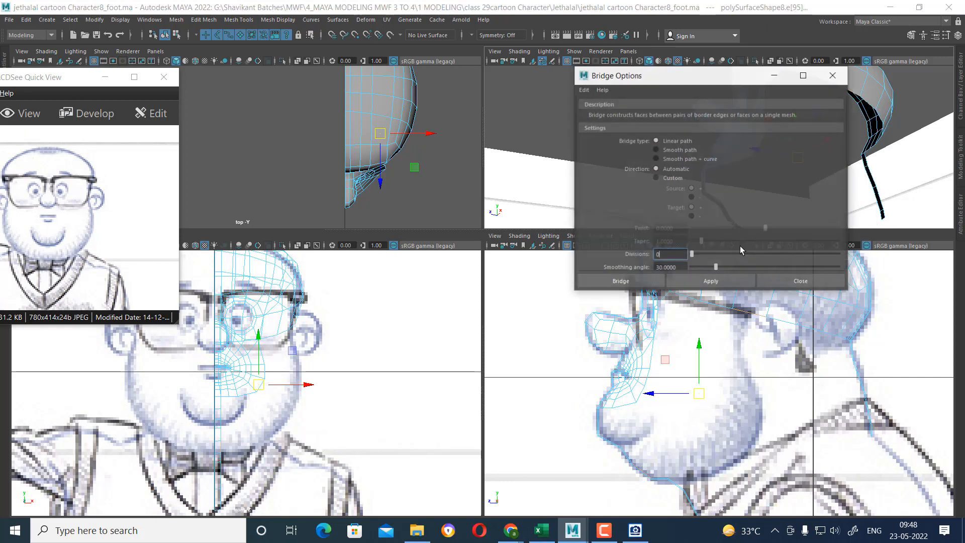
- Bridge the selected skull and chin edges using Smooth path + curve with 10 divisions, and close the Bridge options
{"action": "left_click", "coordinate": [680, 158]}
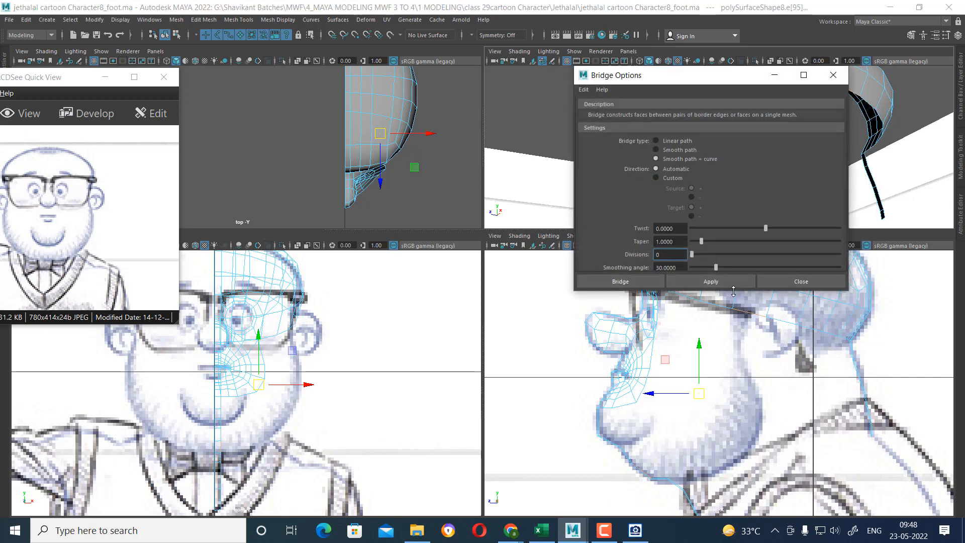
{"action": "type", "text": "10"}
{"action": "left_click", "coordinate": [714, 284]}
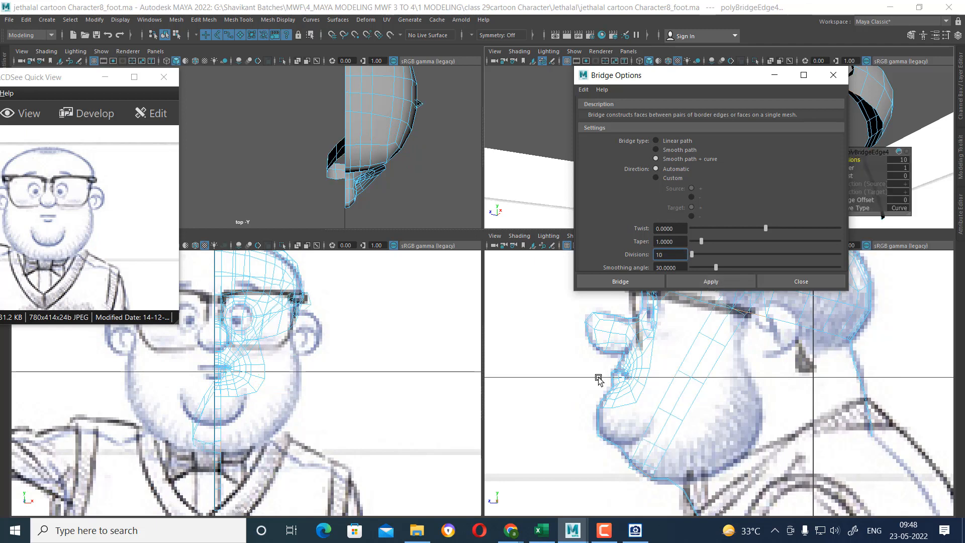
{"action": "scroll", "coordinate": [246, 432], "scroll_direction": "up", "scroll_amount": 2}
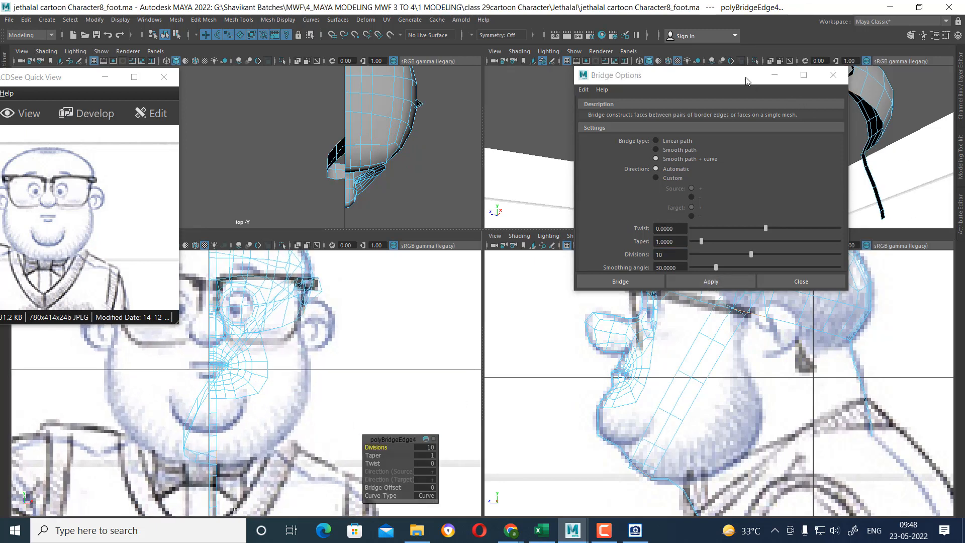
{"action": "left_click_drag", "start_coordinate": [745, 81], "coordinate": [519, 89]}
{"action": "left_click_drag", "start_coordinate": [653, 141], "coordinate": [746, 143], "text": "alt"}
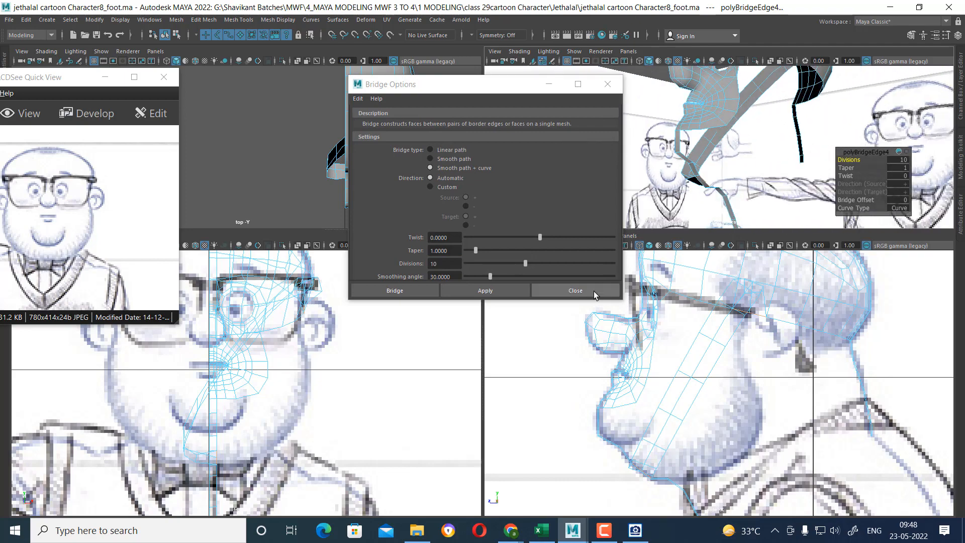
{"action": "left_click", "coordinate": [594, 294]}
- Show the bridge curve's control vertices and move the one controlling its upper part down and outward in the front view
{"action": "right_click_drag", "start_coordinate": [754, 118], "coordinate": [756, 96]}
{"action": "left_click", "coordinate": [756, 107]}
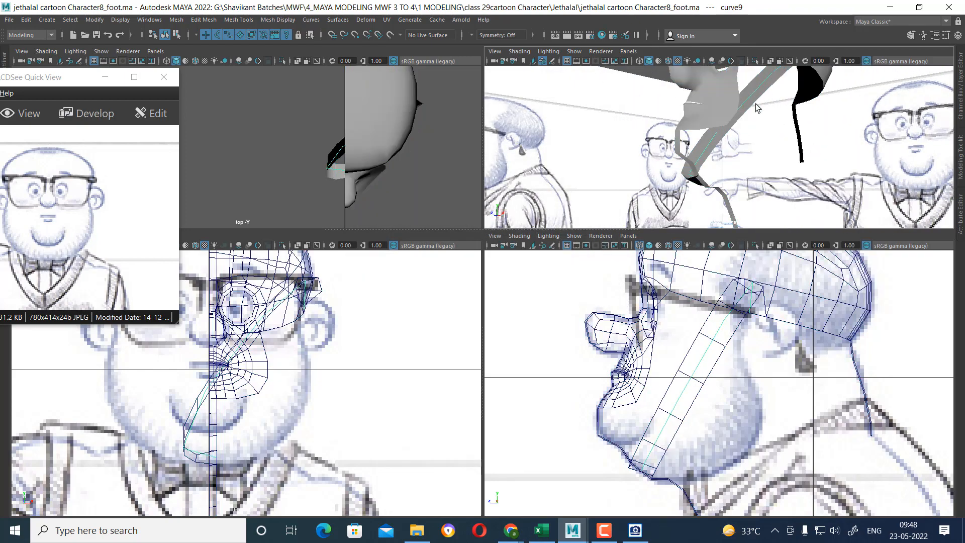
{"action": "left_click_drag", "start_coordinate": [756, 107], "coordinate": [780, 166], "text": "alt"}
{"action": "right_click_drag", "start_coordinate": [374, 351], "coordinate": [263, 388]}
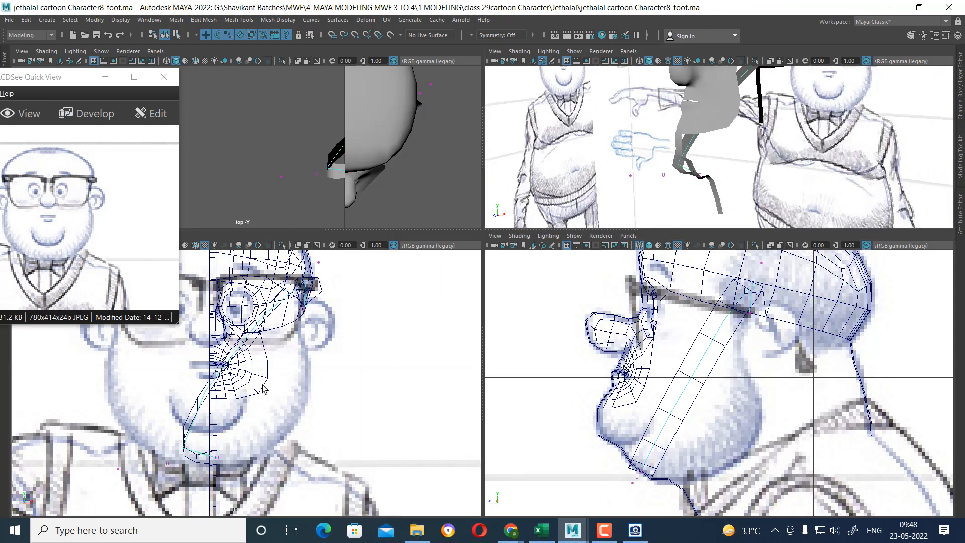
{"action": "scroll", "coordinate": [272, 372], "scroll_direction": "down", "scroll_amount": 5}
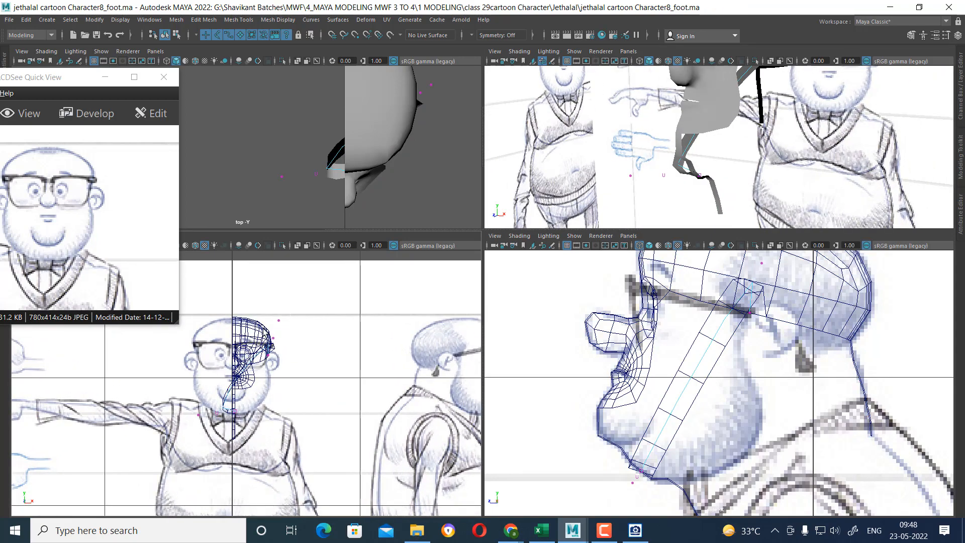
{"action": "left_click_drag", "start_coordinate": [279, 320], "coordinate": [314, 435]}
{"action": "left_click_drag", "start_coordinate": [747, 134], "coordinate": [476, 302], "text": "alt"}
{"action": "scroll", "coordinate": [241, 362], "scroll_direction": "up", "scroll_amount": 6}
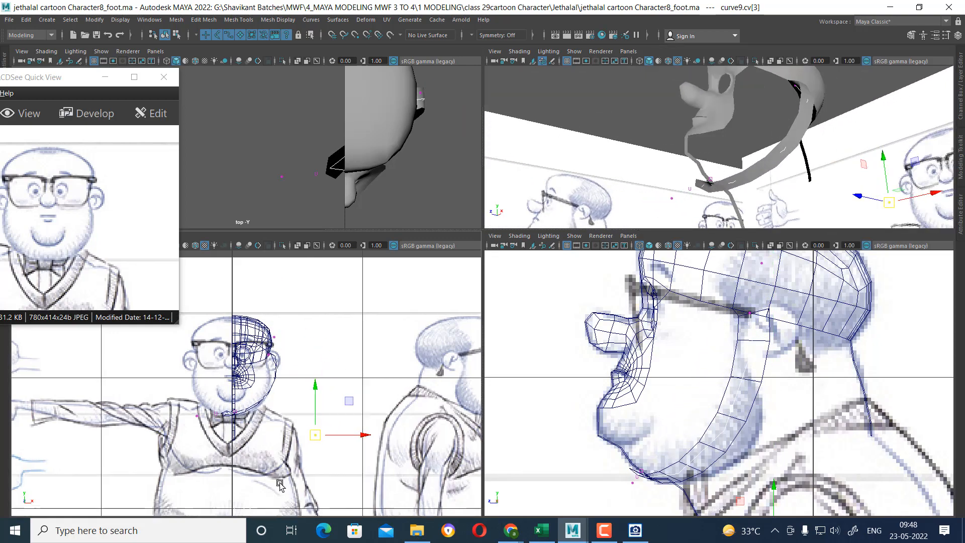
- Pull the bridge curve's lower middle control vertex across to the outer side of the jaw in the front view, and shift it slightly back in the side view
{"action": "left_click", "coordinate": [175, 417]}
{"action": "left_click_drag", "start_coordinate": [175, 421], "coordinate": [343, 406]}
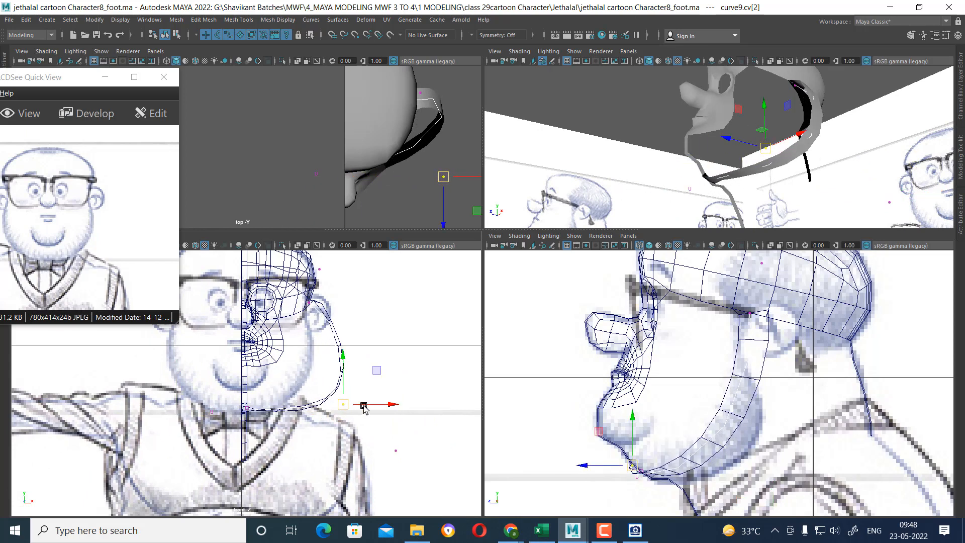
{"action": "mouse_move", "coordinate": [871, 118]}
{"action": "left_mouse_down", "text": "alt"}
{"action": "mouse_move", "coordinate": [881, 108]}
{"action": "mouse_move", "coordinate": [875, 120]}
{"action": "left_mouse_up", "text": "alt"}
{"action": "scroll", "coordinate": [466, 455], "scroll_direction": "up", "scroll_amount": 4}
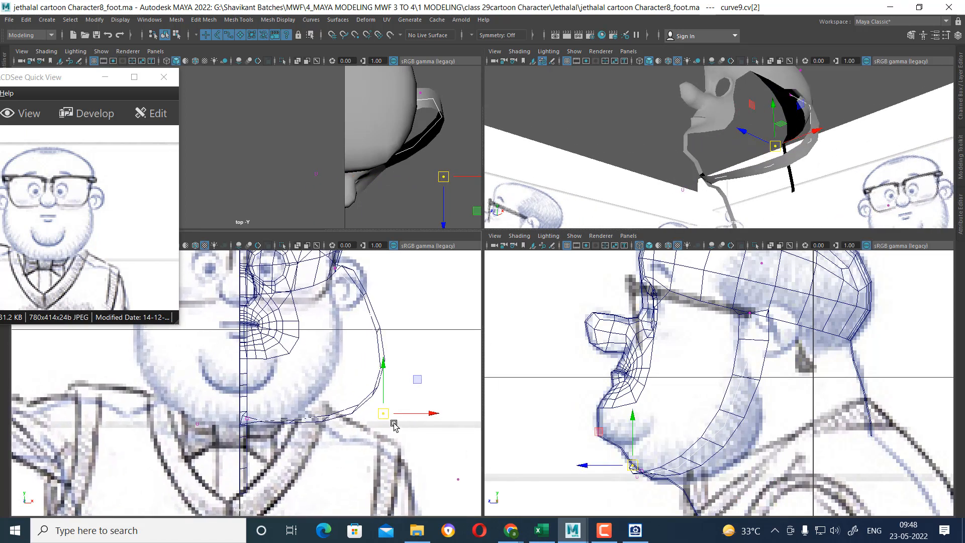
{"action": "left_click_drag", "start_coordinate": [382, 414], "coordinate": [415, 431]}
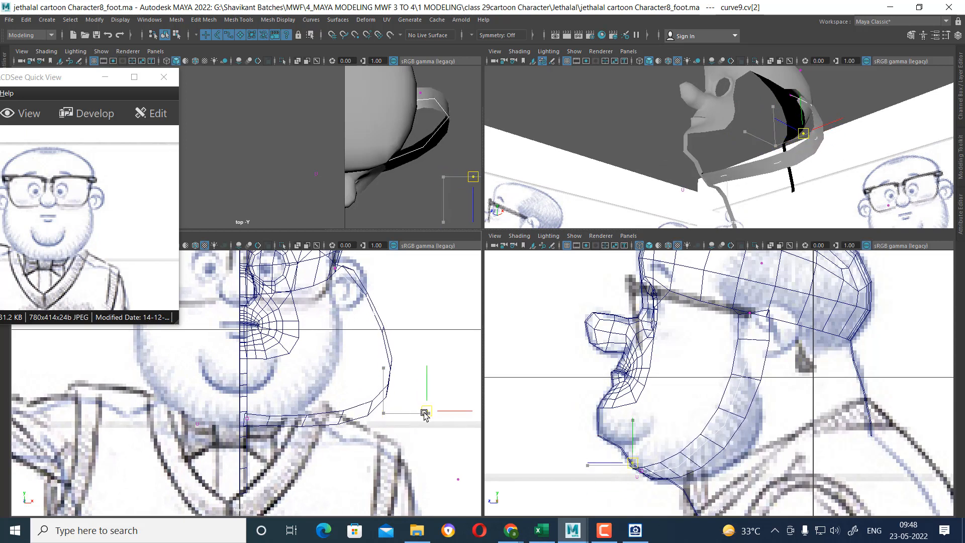
{"action": "scroll", "coordinate": [656, 472], "scroll_direction": "up", "scroll_amount": 1}
{"action": "middle_click_drag", "start_coordinate": [655, 471], "coordinate": [650, 391], "text": "alt"}
{"action": "scroll", "coordinate": [650, 392], "scroll_direction": "up", "scroll_amount": 1}
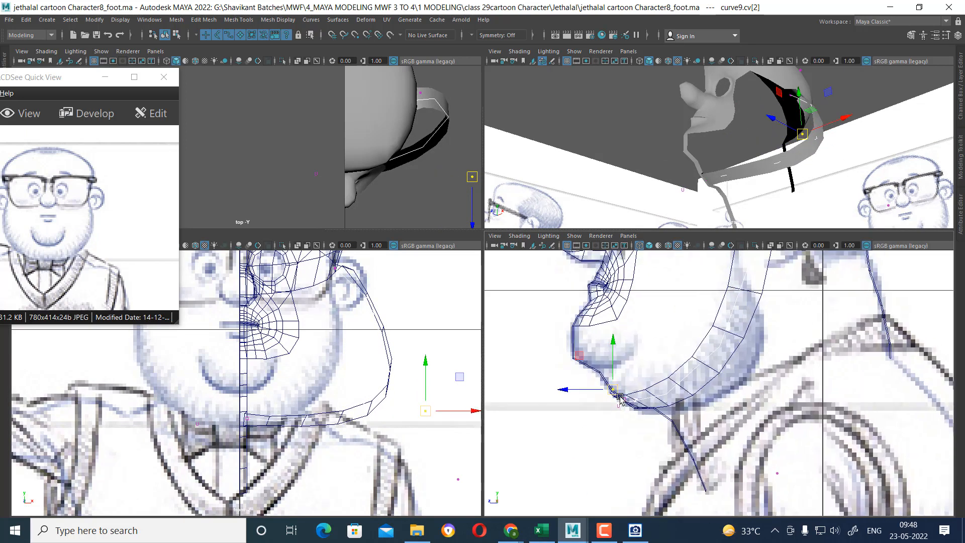
{"action": "left_click_drag", "start_coordinate": [619, 396], "coordinate": [628, 394]}
- Move the upper bridge curve control vertex inward and slightly up below the jaw in the front view to narrow the strip
{"action": "left_click_drag", "start_coordinate": [462, 452], "coordinate": [292, 425]}
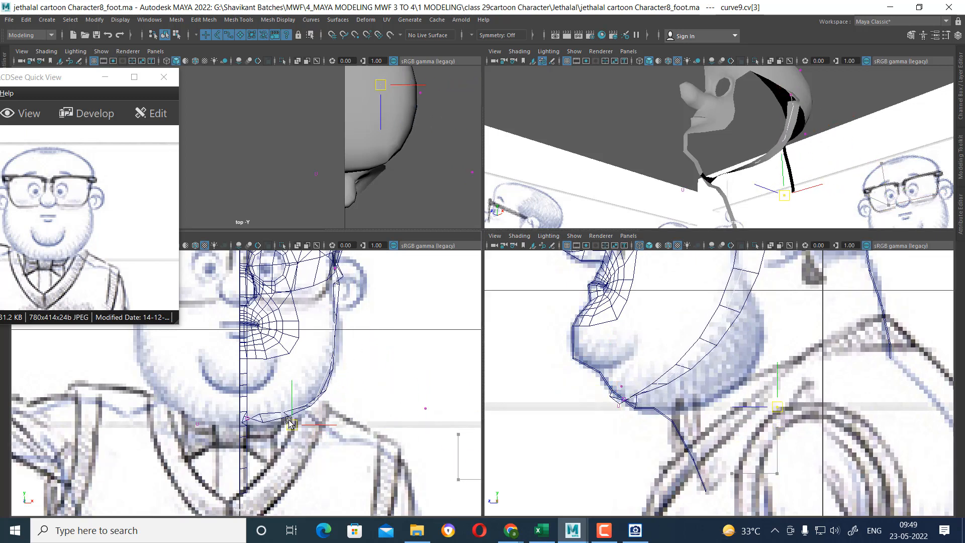
{"action": "left_click_drag", "start_coordinate": [798, 179], "coordinate": [779, 173], "text": "alt"}
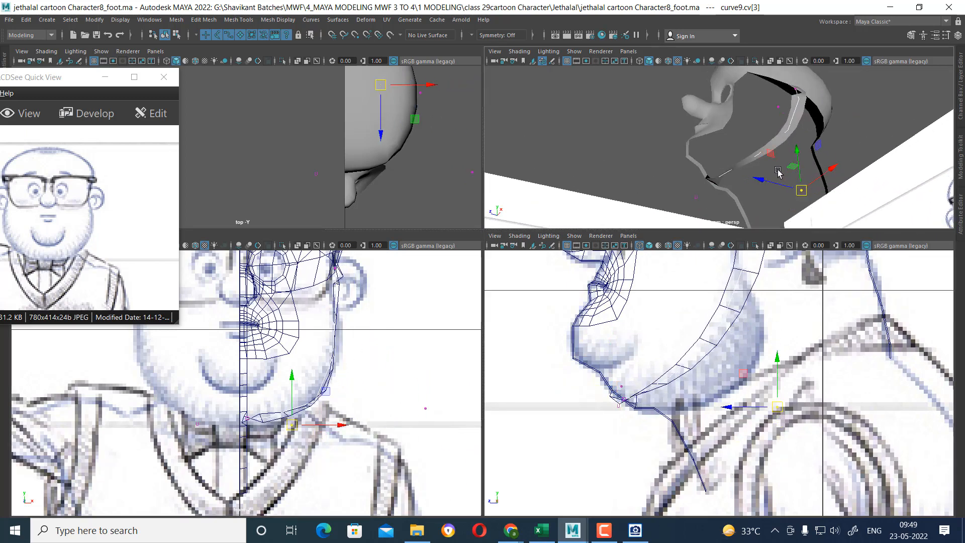
{"action": "key", "text": "space"}
{"action": "left_click_drag", "start_coordinate": [674, 345], "coordinate": [717, 365], "text": "alt"}
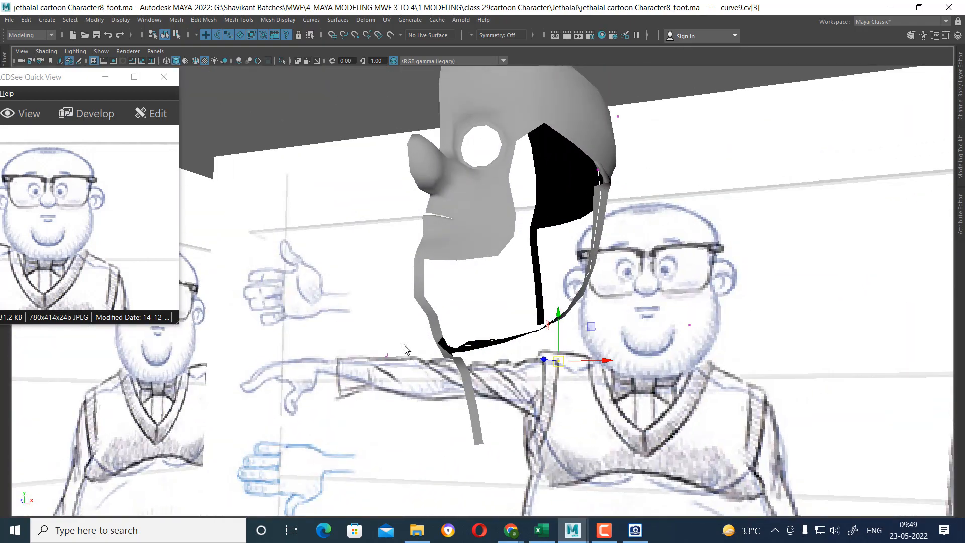
- Pull the bridge curve's control vertex near the chin outward along X, and fine-tune its position in the front view
{"action": "left_click_drag", "start_coordinate": [440, 354], "coordinate": [512, 339]}
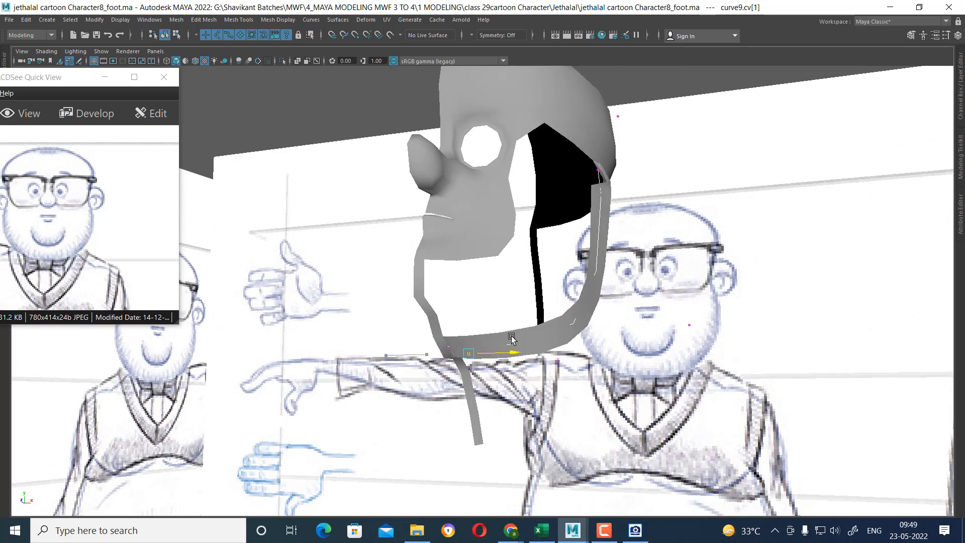
{"action": "left_click_drag", "start_coordinate": [619, 321], "coordinate": [535, 346], "text": "alt"}
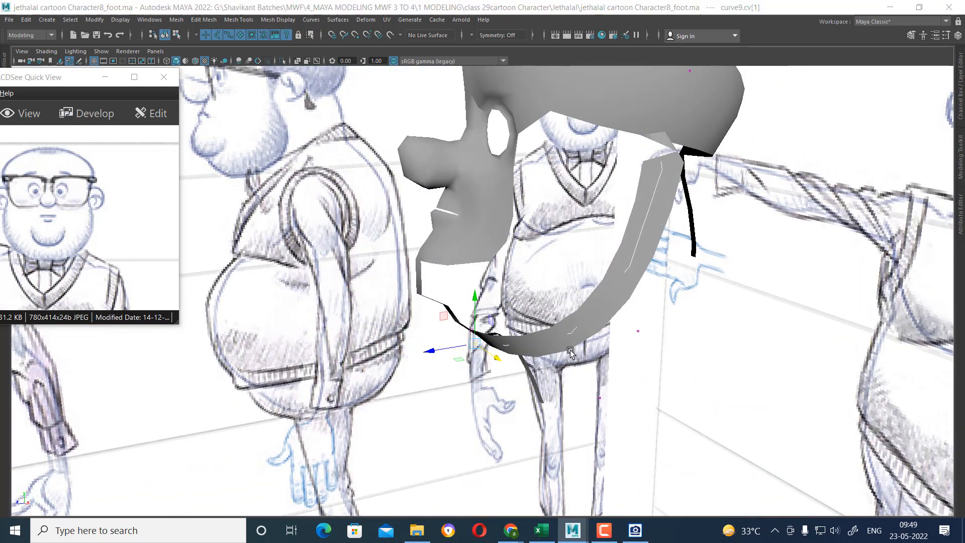
{"action": "key", "text": "space"}
{"action": "scroll", "coordinate": [285, 444], "scroll_direction": "up", "scroll_amount": 4}
{"action": "left_click_drag", "start_coordinate": [275, 451], "coordinate": [283, 442]}
- Move the bridge curve's lower middle control vertex inward and up to follow the jaw outline in the front view
{"action": "scroll", "coordinate": [452, 416], "scroll_direction": "down", "scroll_amount": 6}
{"action": "scroll", "coordinate": [414, 424], "scroll_direction": "up", "scroll_amount": 2}
{"action": "left_click", "coordinate": [376, 404]}
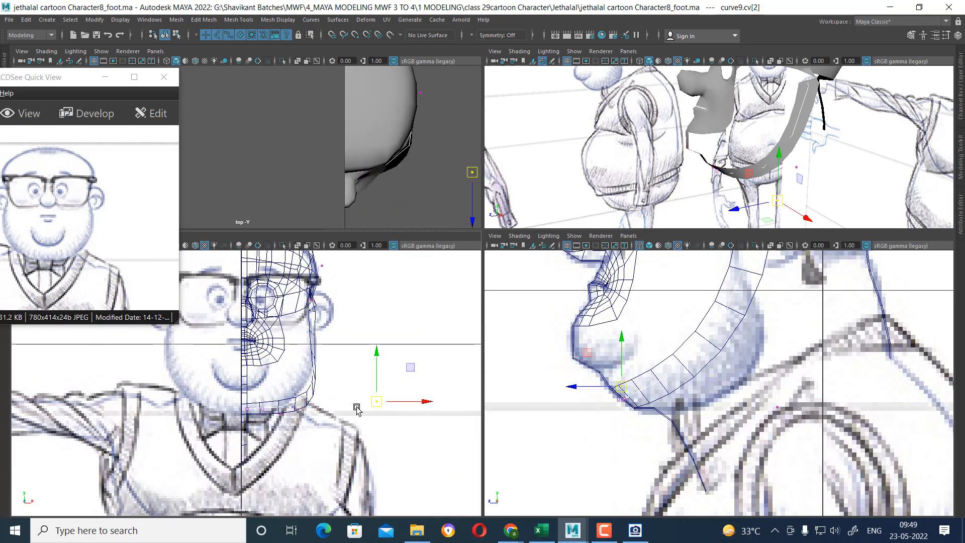
{"action": "scroll", "coordinate": [402, 409], "scroll_direction": "up", "scroll_amount": 2}
{"action": "left_click_drag", "start_coordinate": [413, 407], "coordinate": [380, 371]}
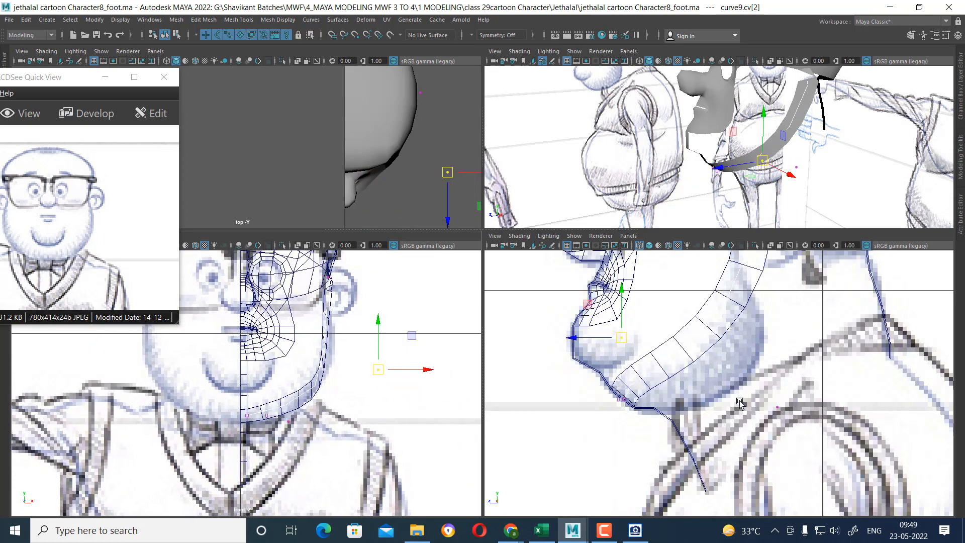
- Shift the lower middle control vertex back toward the rear of the jaw in the side view, and nudge it slightly up in the front view
{"action": "scroll", "coordinate": [761, 394], "scroll_direction": "up", "scroll_amount": 1}
{"action": "middle_click_drag", "start_coordinate": [761, 395], "coordinate": [763, 463], "text": "alt"}
{"action": "left_click_drag", "start_coordinate": [618, 402], "coordinate": [710, 413]}
{"action": "scroll", "coordinate": [377, 407], "scroll_direction": "up", "scroll_amount": 1}
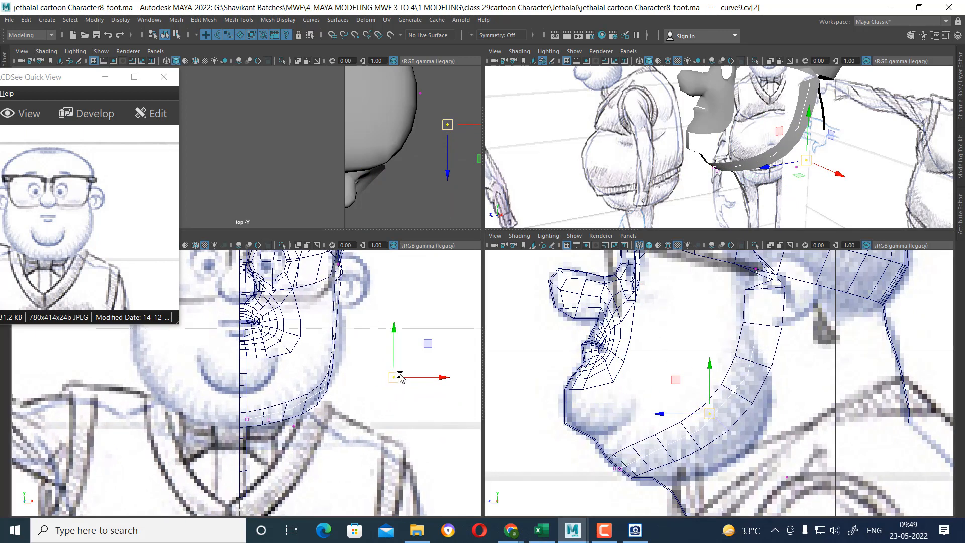
{"action": "left_click_drag", "start_coordinate": [400, 375], "coordinate": [399, 370]}
{"action": "middle_click_drag", "start_coordinate": [787, 403], "coordinate": [763, 432], "text": "alt"}
{"action": "scroll", "coordinate": [360, 385], "scroll_direction": "up", "scroll_amount": 1}
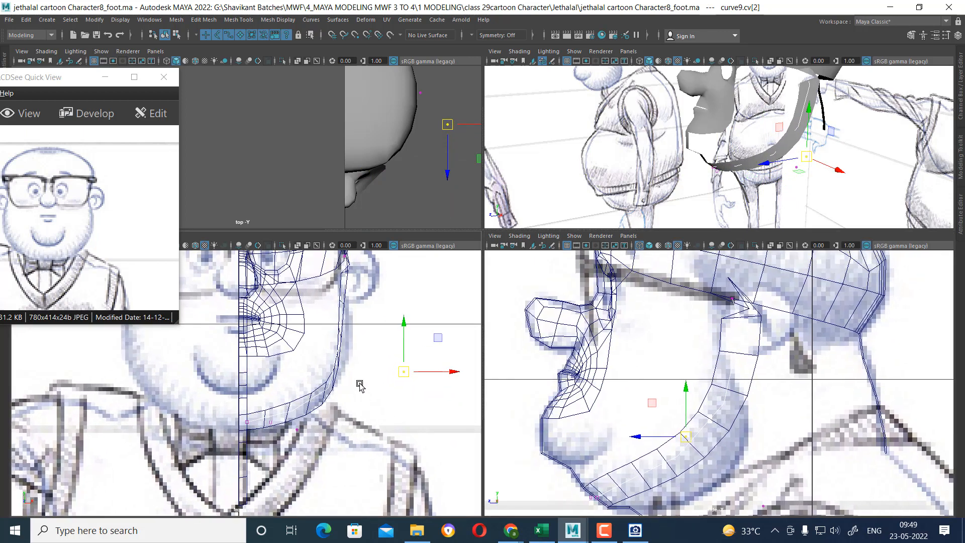
- Move the bridge curve's lower middle control vertex outward and up in the front view, and shift it slightly back in the side view
{"action": "middle_click_drag", "start_coordinate": [360, 385], "coordinate": [347, 412], "text": "alt"}
{"action": "left_click_drag", "start_coordinate": [298, 265], "coordinate": [303, 392]}
{"action": "left_click", "coordinate": [317, 453]}
{"action": "left_click_drag", "start_coordinate": [319, 450], "coordinate": [335, 438]}
{"action": "middle_click_drag", "start_coordinate": [719, 372], "coordinate": [700, 276], "text": "alt"}
{"action": "scroll", "coordinate": [693, 341], "scroll_direction": "up", "scroll_amount": 1}
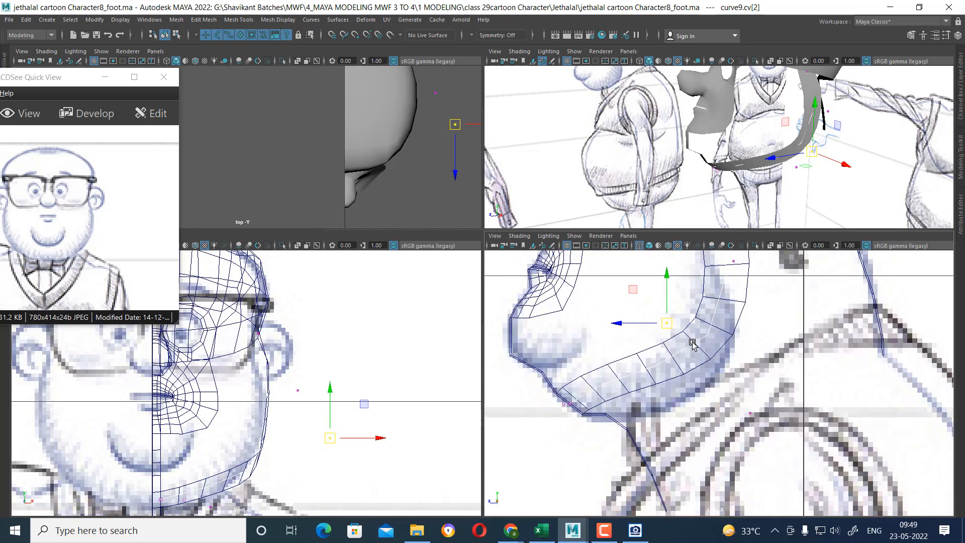
{"action": "left_click_drag", "start_coordinate": [668, 324], "coordinate": [675, 329]}
{"action": "middle_click_drag", "start_coordinate": [167, 467], "coordinate": [183, 412], "text": "alt"}
{"action": "scroll", "coordinate": [231, 452], "scroll_direction": "up", "scroll_amount": 2}
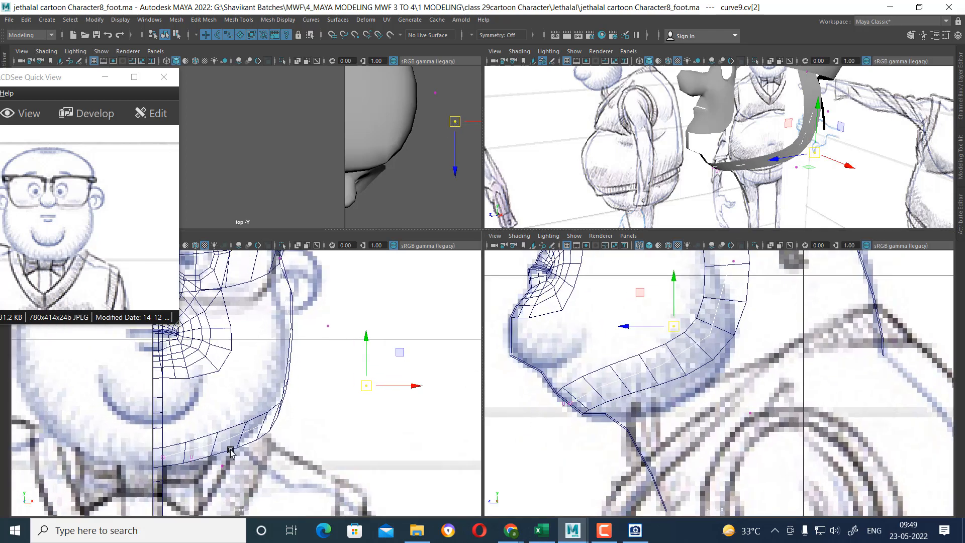
- Move the bridge curve control vertex behind the jaw forward and up in the side view, onto the jaw area
{"action": "middle_click_drag", "start_coordinate": [675, 429], "coordinate": [675, 413], "text": "alt"}
{"action": "left_click", "coordinate": [751, 400]}
{"action": "left_click_drag", "start_coordinate": [752, 399], "coordinate": [708, 316]}
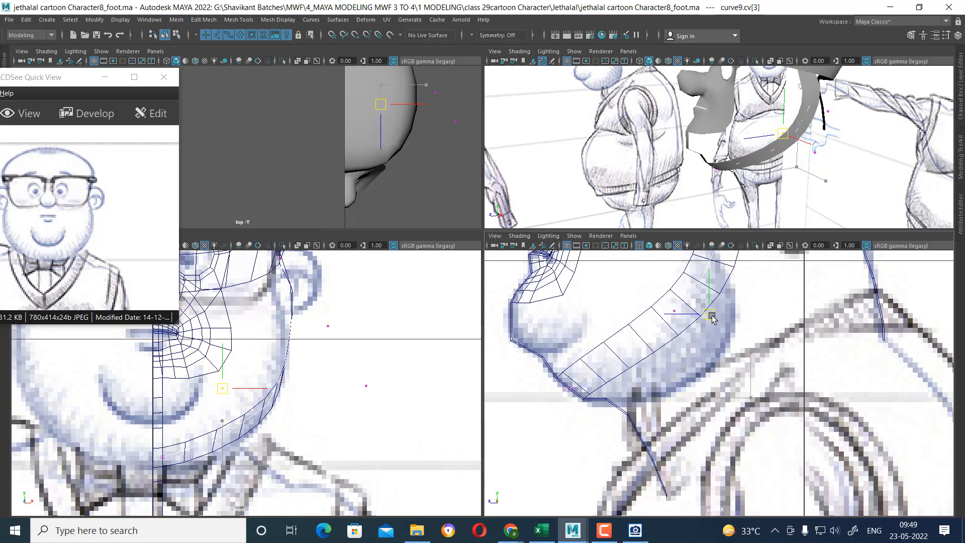
- Shift the bridge curve's control vertex near the chin back and down in the side view, and slightly outward in the front view
{"action": "left_click", "coordinate": [188, 458]}
{"action": "left_click_drag", "start_coordinate": [566, 389], "coordinate": [578, 397]}
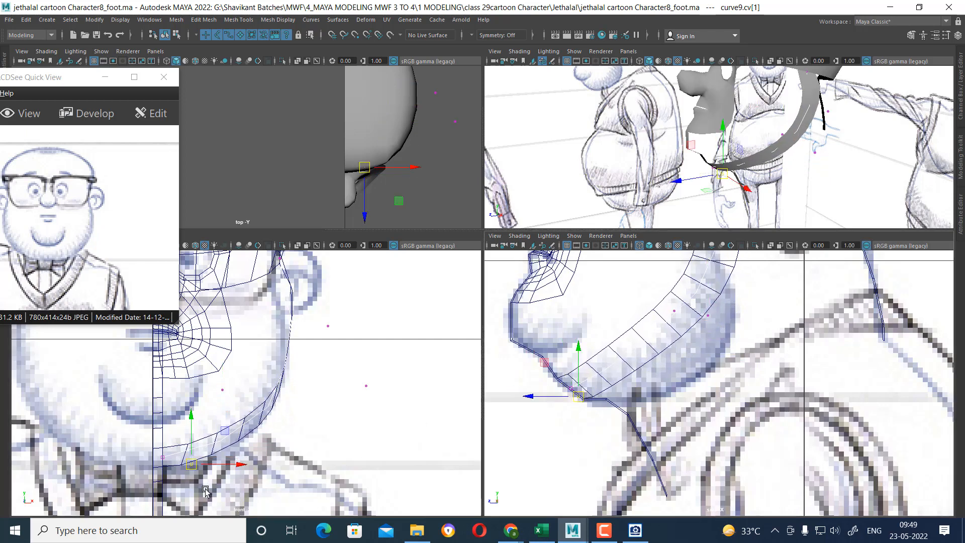
{"action": "left_click_drag", "start_coordinate": [193, 463], "coordinate": [197, 463]}
- Nudge the bridge curve's upper control vertex beside the cheek slightly inward and up in the front view
{"action": "middle_click_drag", "start_coordinate": [388, 446], "coordinate": [385, 402], "text": "alt"}
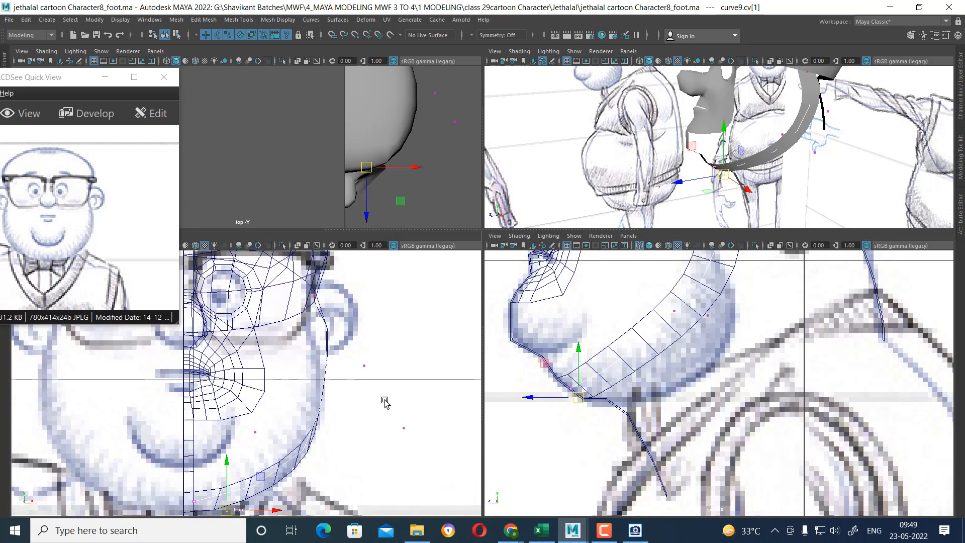
{"action": "left_click", "coordinate": [359, 361]}
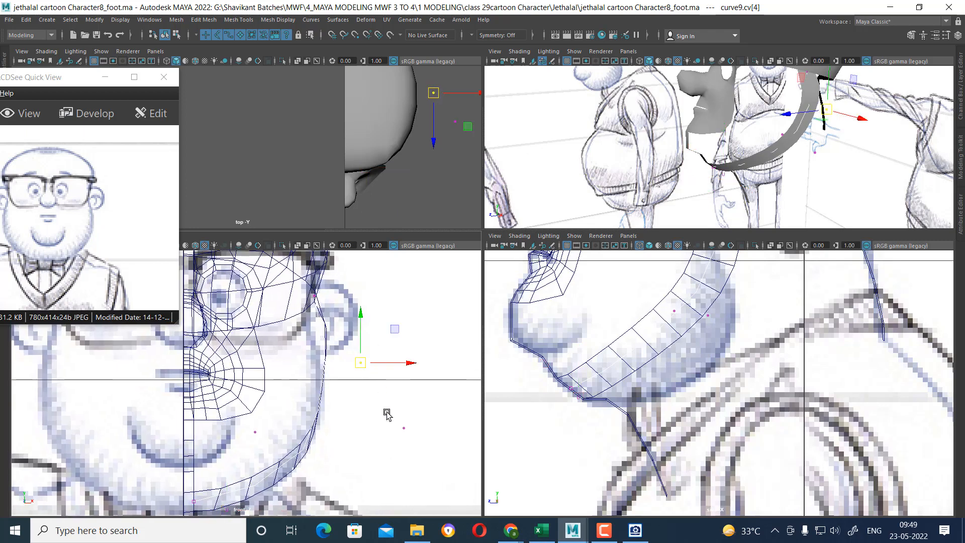
{"action": "scroll", "coordinate": [387, 411], "scroll_direction": "down", "scroll_amount": 2}
{"action": "middle_click_drag", "start_coordinate": [692, 350], "coordinate": [697, 444], "text": "alt"}
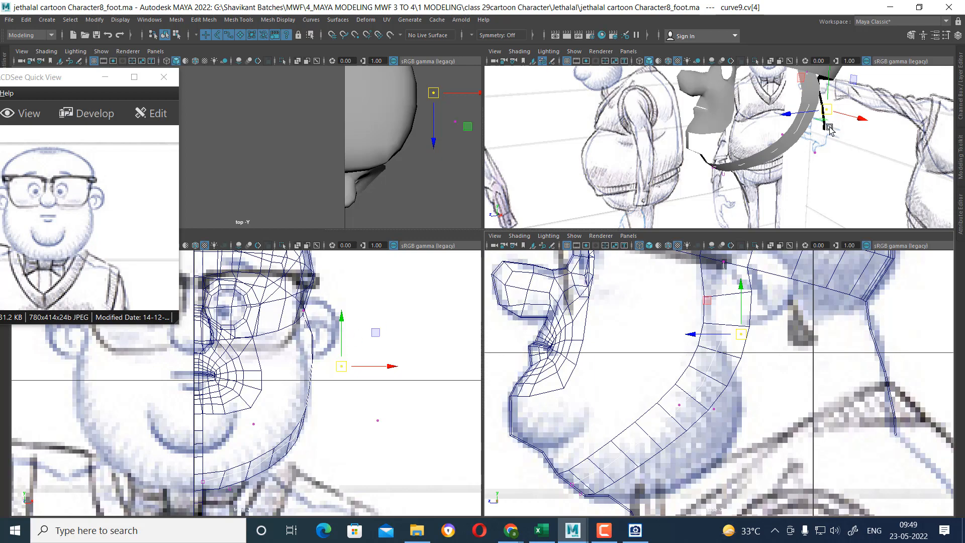
- Delete the head mesh's construction history and remove the leftover guide curve along the jaw strip
{"action": "left_click_drag", "start_coordinate": [829, 129], "coordinate": [786, 151], "text": "alt"}
{"action": "key", "text": "space"}
{"action": "left_click_drag", "start_coordinate": [754, 216], "coordinate": [718, 239], "text": "alt"}
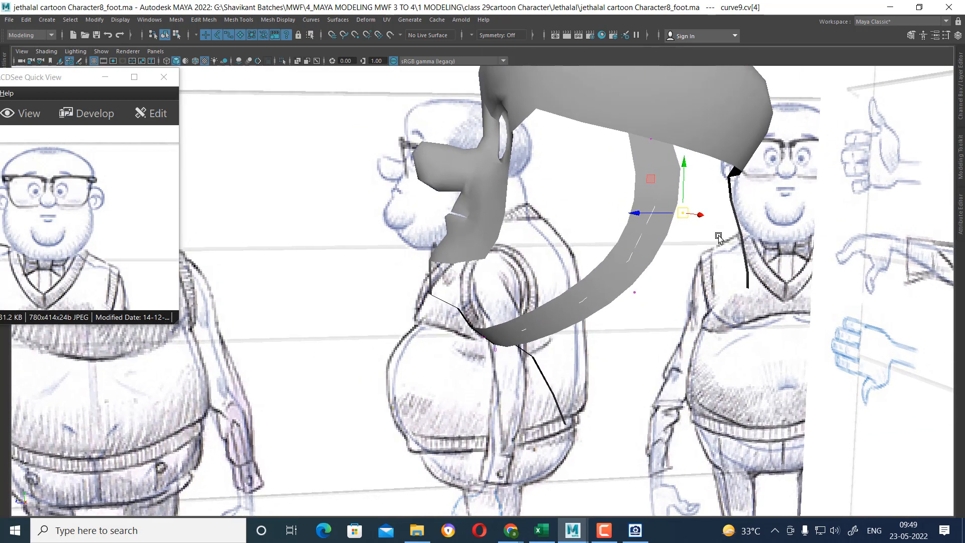
{"action": "left_click", "coordinate": [663, 180]}
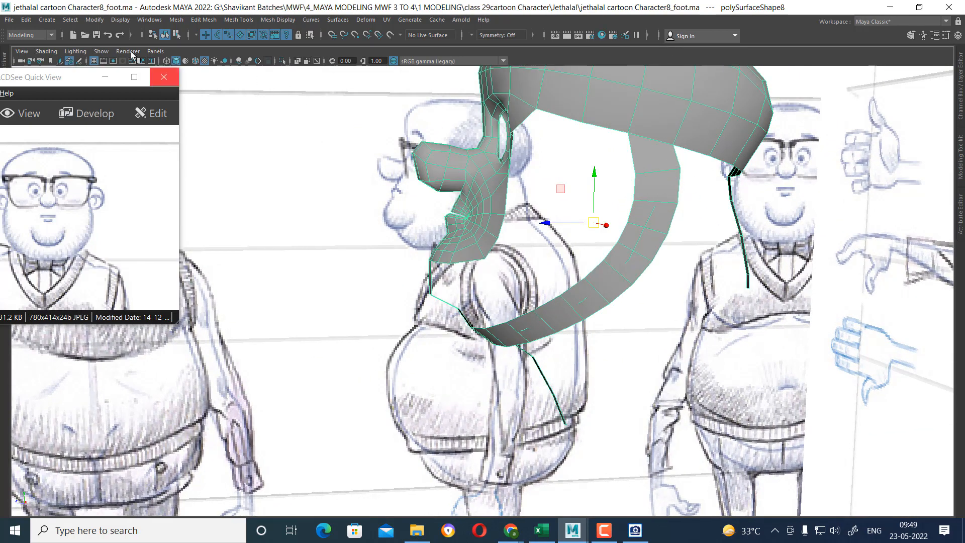
{"action": "left_click", "coordinate": [26, 19]}
{"action": "mouse_move", "coordinate": [75, 140]}
{"action": "left_click", "coordinate": [228, 153]}
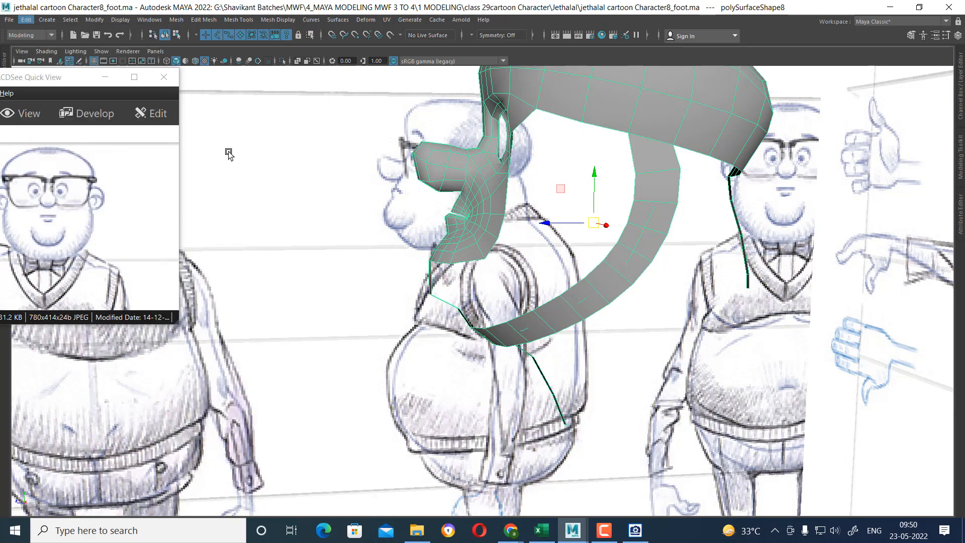
{"action": "left_click", "coordinate": [652, 219]}
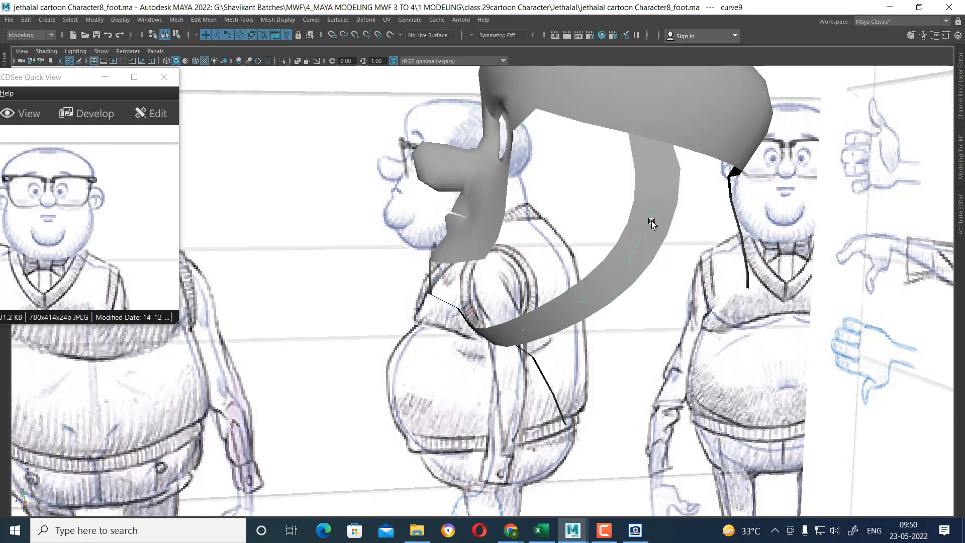
{"action": "left_click", "coordinate": [650, 232]}
{"action": "key", "text": "space"}
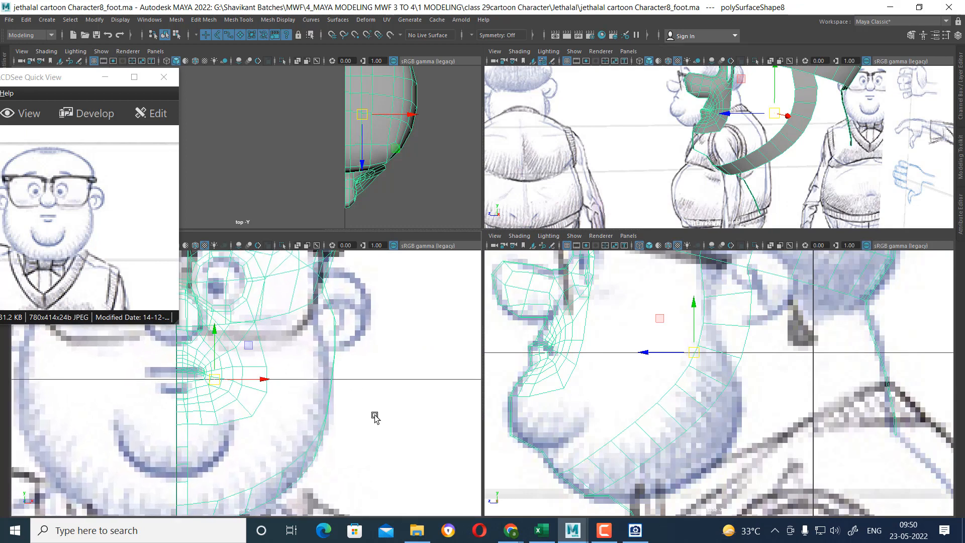
- Move two cross edges at the jaw strip's upper end below the ear slightly inward toward the face in front view
{"action": "right_click_drag", "start_coordinate": [340, 331], "coordinate": [266, 245]}
{"action": "scroll", "coordinate": [312, 302], "scroll_direction": "up", "scroll_amount": 3}
{"action": "middle_click_drag", "start_coordinate": [753, 324], "coordinate": [732, 374], "text": "alt"}
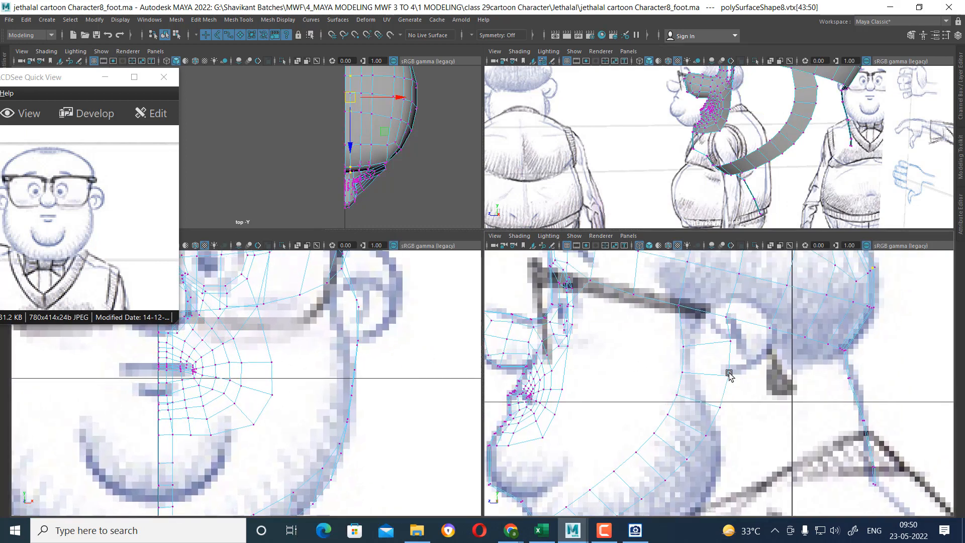
{"action": "scroll", "coordinate": [725, 357], "scroll_direction": "up", "scroll_amount": 1}
{"action": "right_click_drag", "start_coordinate": [725, 357], "coordinate": [727, 328]}
{"action": "left_click", "coordinate": [714, 341]}
{"action": "left_click", "coordinate": [708, 374], "text": "shift"}
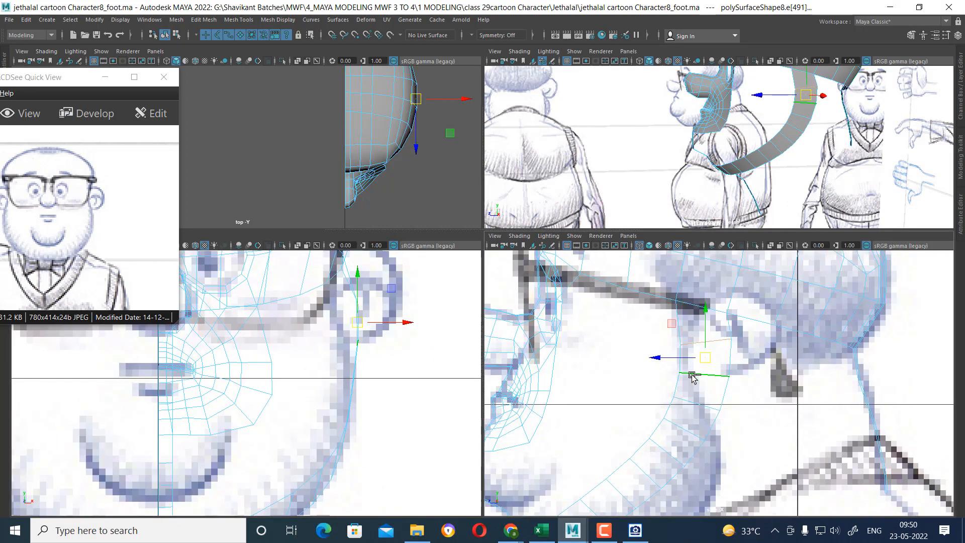
{"action": "scroll", "coordinate": [373, 350], "scroll_direction": "up", "scroll_amount": 1}
{"action": "left_click_drag", "start_coordinate": [371, 314], "coordinate": [361, 318]}
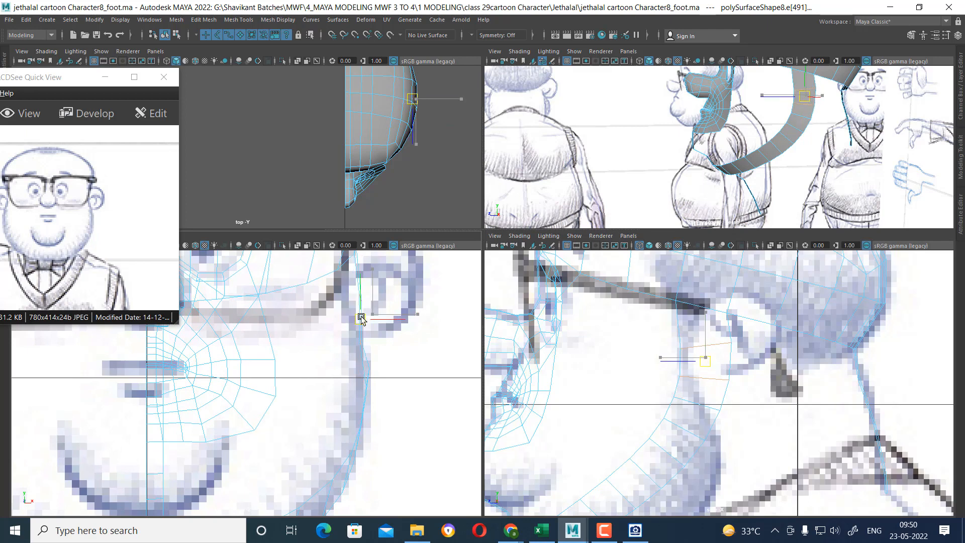
- Collapse alternate segments of the jaw strip from below the ear toward the chin to reduce its divisions
{"action": "scroll", "coordinate": [386, 368], "scroll_direction": "down", "scroll_amount": 4}
{"action": "scroll", "coordinate": [385, 370], "scroll_direction": "up", "scroll_amount": 2}
{"action": "right_click_drag", "start_coordinate": [323, 392], "coordinate": [278, 232]}
{"action": "scroll", "coordinate": [385, 356], "scroll_direction": "up", "scroll_amount": 2}
{"action": "scroll", "coordinate": [724, 393], "scroll_direction": "up", "scroll_amount": 1}
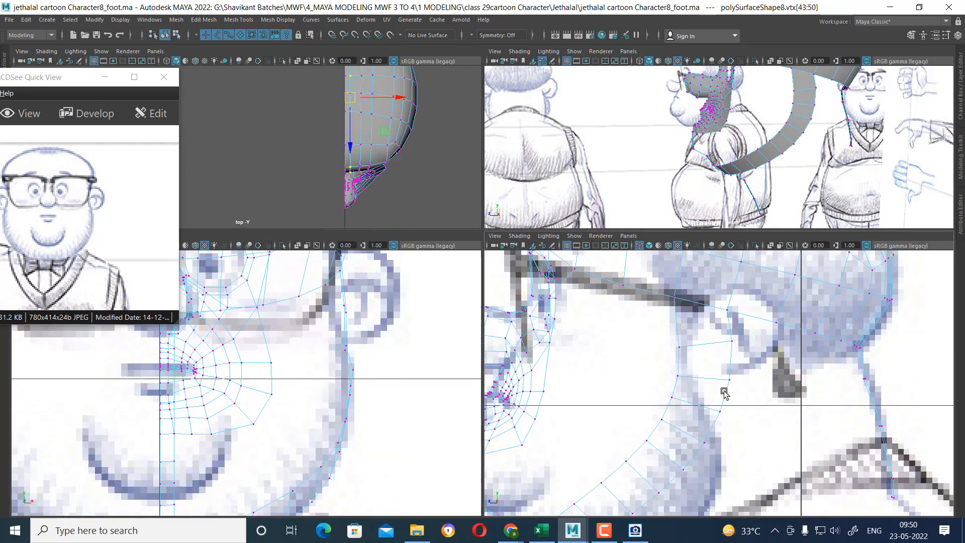
{"action": "middle_click_drag", "start_coordinate": [717, 403], "coordinate": [728, 380], "text": "alt"}
{"action": "right_click_drag", "start_coordinate": [731, 235], "coordinate": [731, 235]}
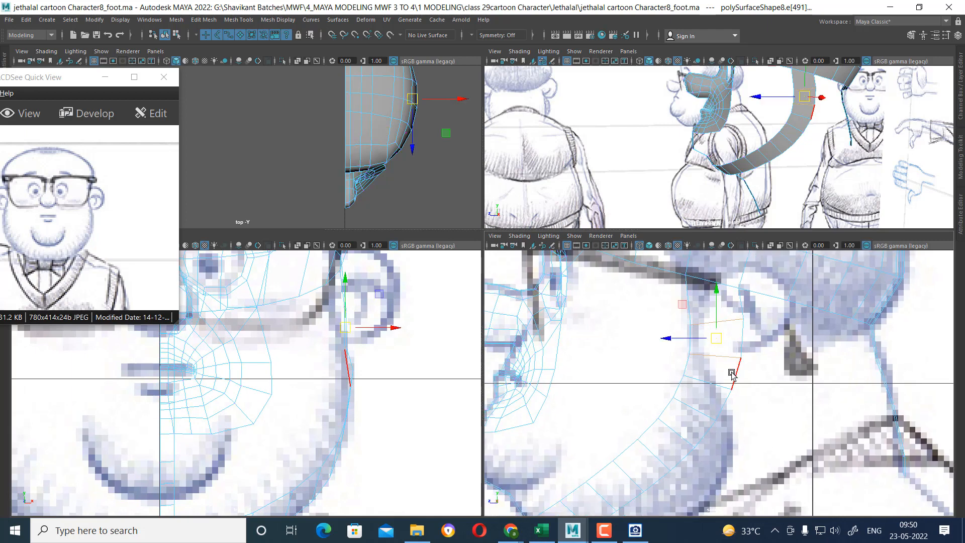
{"action": "left_click", "coordinate": [743, 343]}
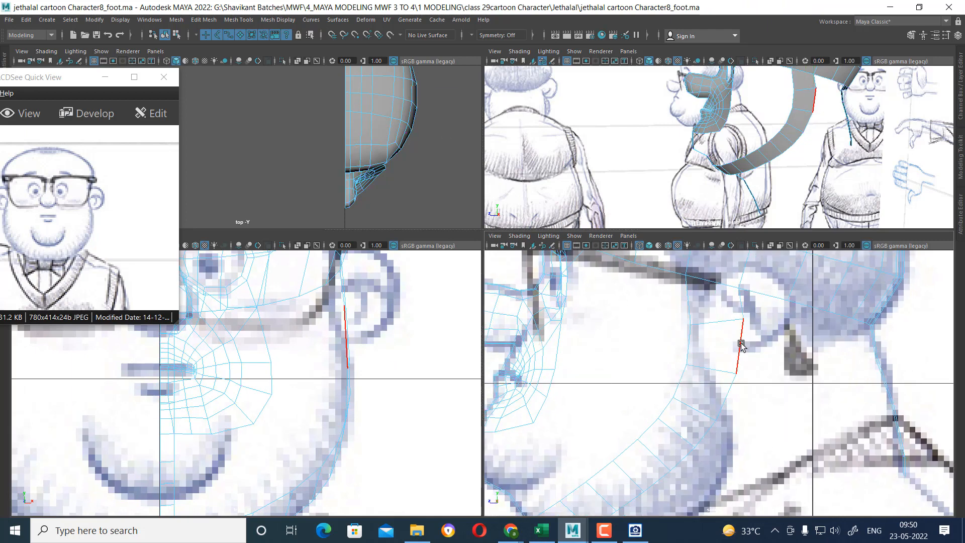
{"action": "left_click", "coordinate": [741, 345]}
{"action": "left_click", "coordinate": [731, 403]}
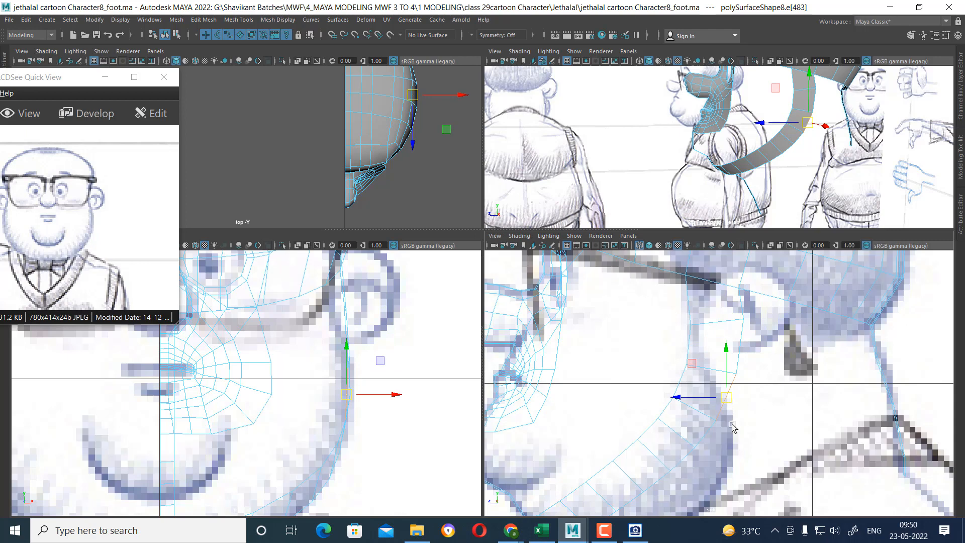
{"action": "right_click_drag", "start_coordinate": [725, 397], "coordinate": [669, 400]}
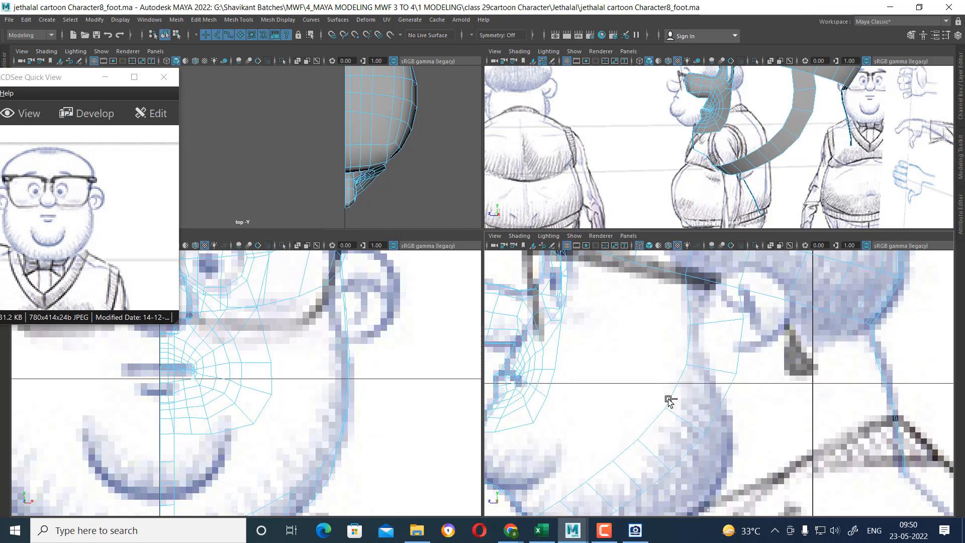
{"action": "left_click", "coordinate": [656, 480]}
{"action": "left_click", "coordinate": [638, 494]}
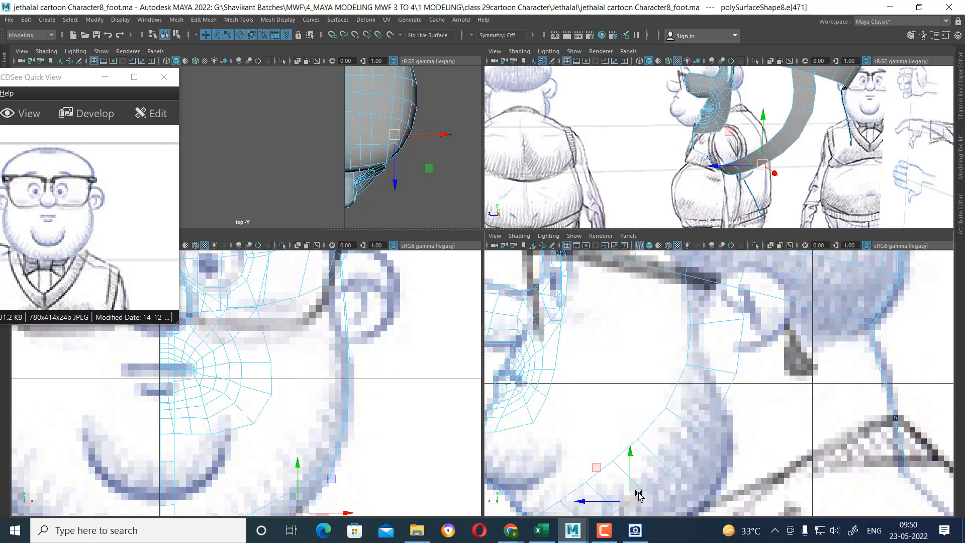
{"action": "key", "text": "g"}
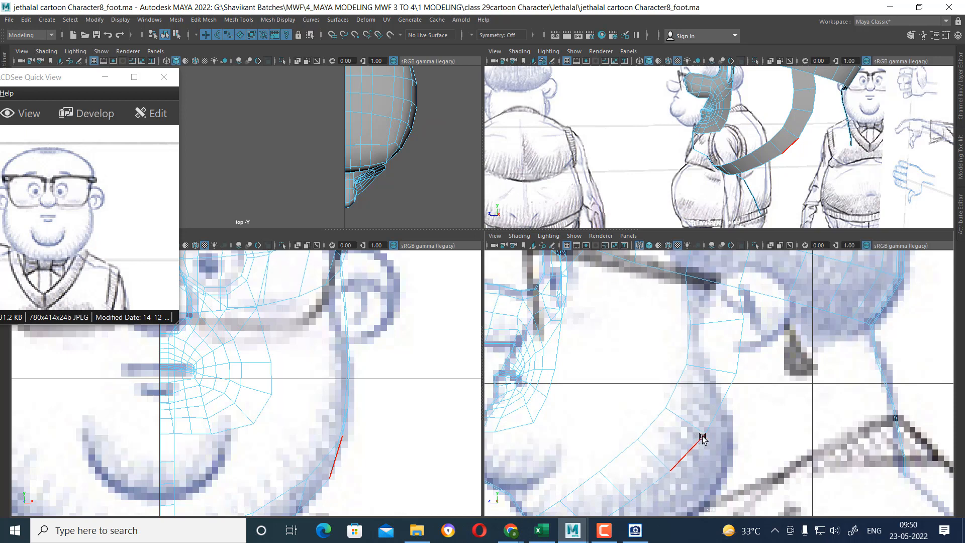
- Shift the jaw strip's cross edges by the ear and cheek sideways to match the front reference outline
{"action": "left_click", "coordinate": [719, 320]}
{"action": "middle_click_drag", "start_coordinate": [371, 335], "coordinate": [369, 355], "text": "alt"}
{"action": "left_click_drag", "start_coordinate": [349, 332], "coordinate": [344, 332]}
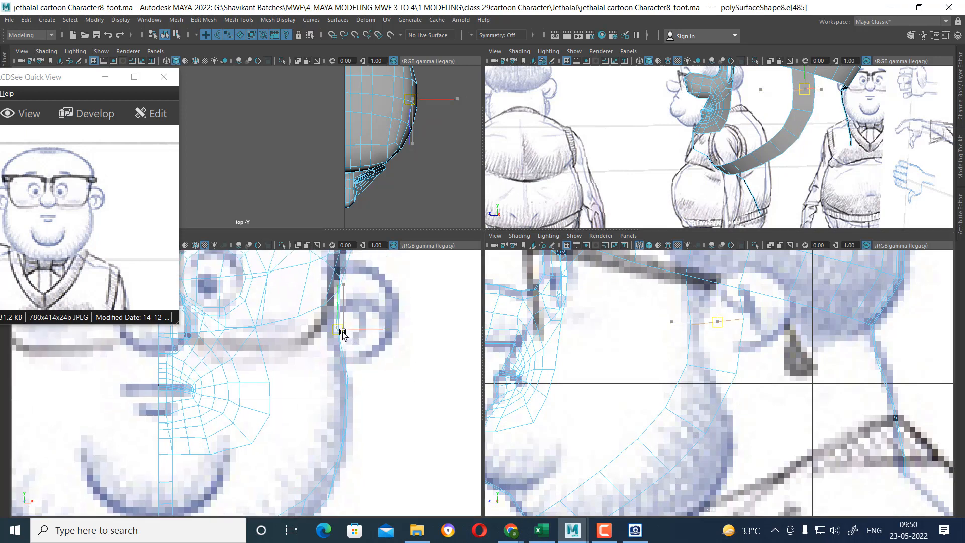
{"action": "left_click", "coordinate": [714, 370]}
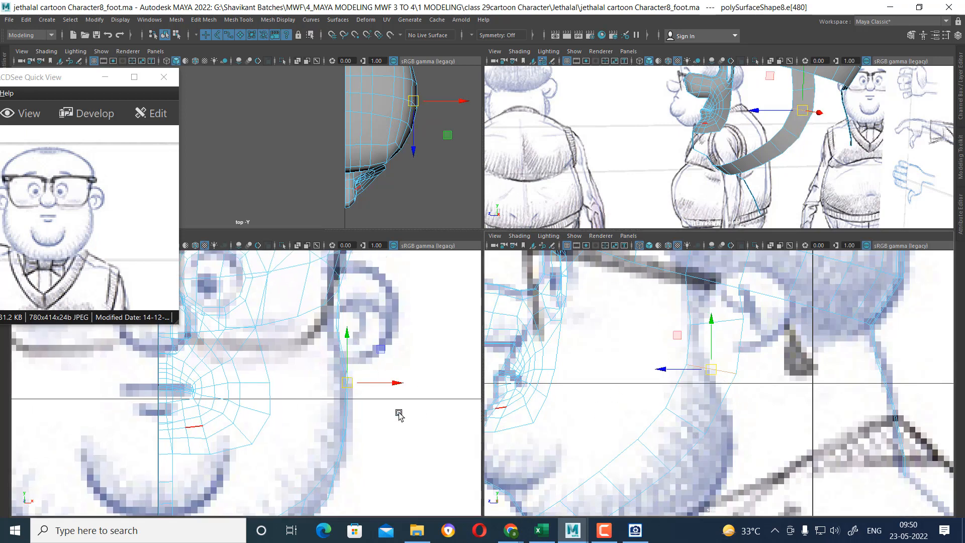
{"action": "left_click", "coordinate": [682, 423]}
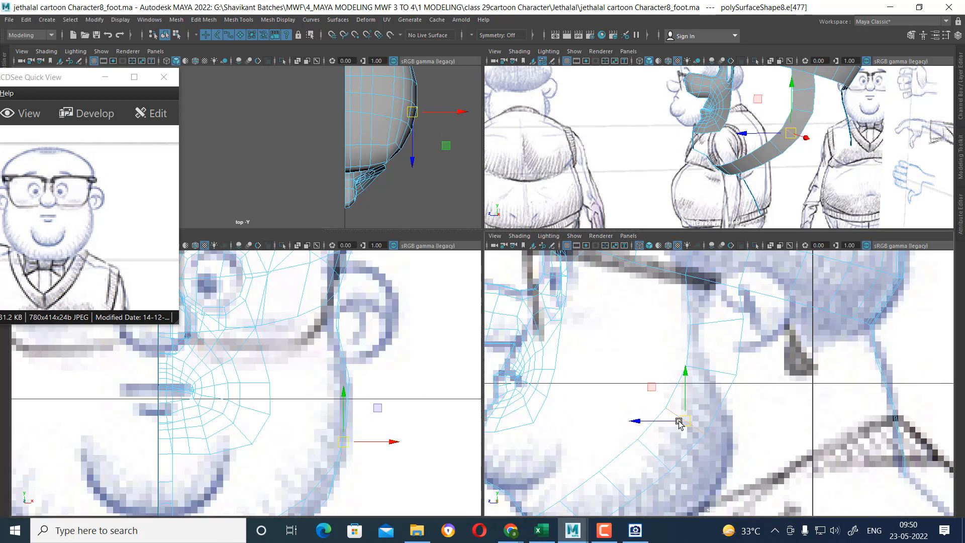
{"action": "middle_click_drag", "start_coordinate": [384, 440], "coordinate": [382, 397], "text": "alt"}
{"action": "scroll", "coordinate": [381, 398], "scroll_direction": "up", "scroll_amount": 1}
{"action": "left_click_drag", "start_coordinate": [351, 401], "coordinate": [354, 402]}
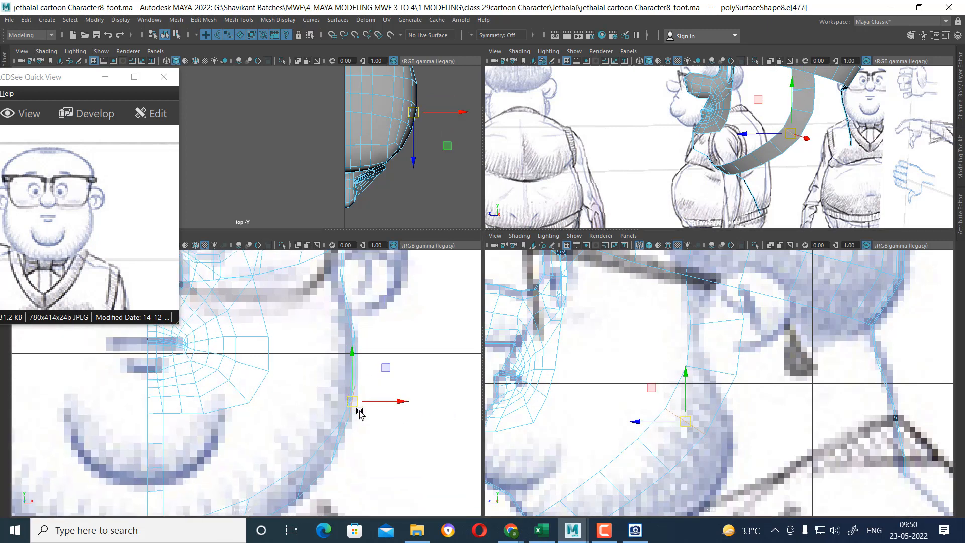
- Compare the lower jaw strip and its next cross edge with the front and side reference drawings
{"action": "middle_click_drag", "start_coordinate": [374, 449], "coordinate": [392, 385], "text": "alt"}
{"action": "scroll", "coordinate": [392, 385], "scroll_direction": "up", "scroll_amount": 1}
{"action": "left_click", "coordinate": [657, 452]}
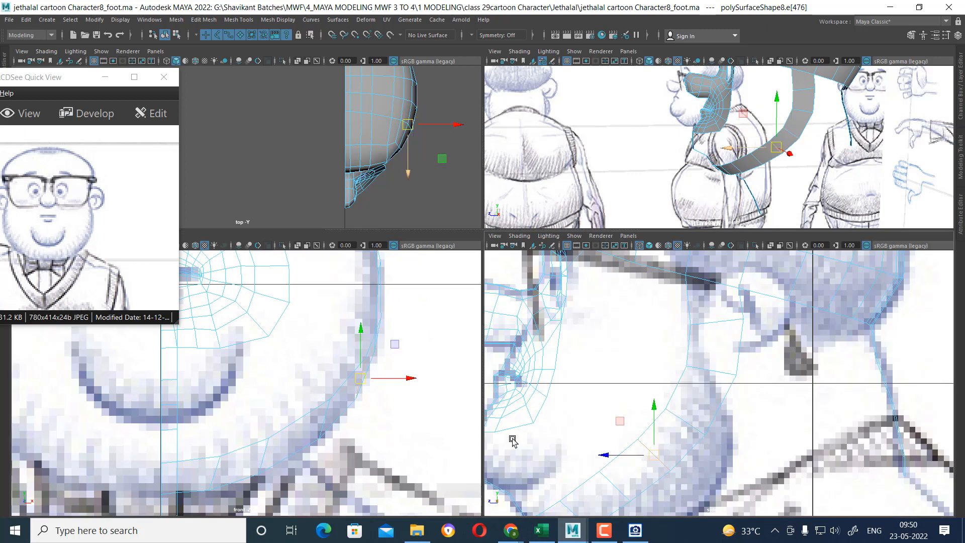
{"action": "middle_click_drag", "start_coordinate": [351, 426], "coordinate": [379, 399], "text": "alt"}
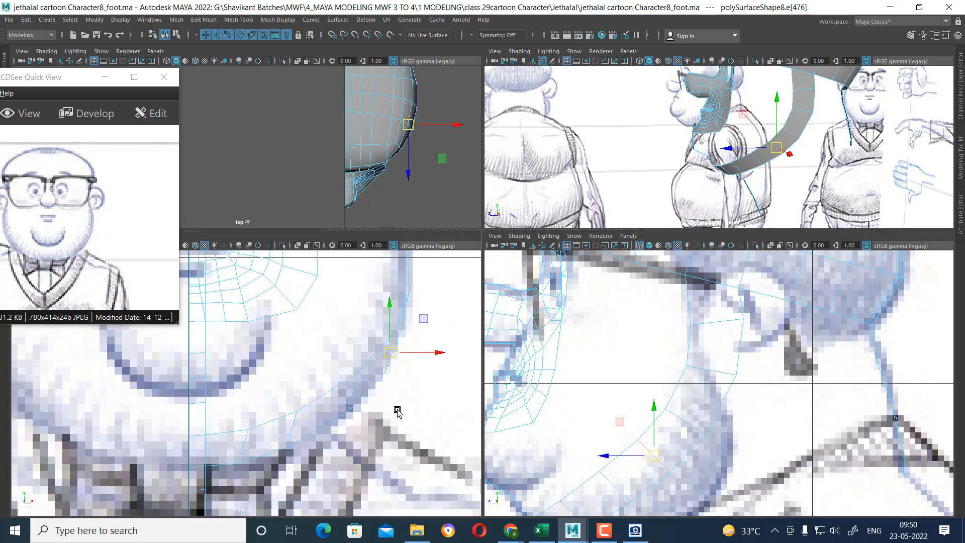
{"action": "middle_click_drag", "start_coordinate": [618, 454], "coordinate": [673, 369], "text": "alt"}
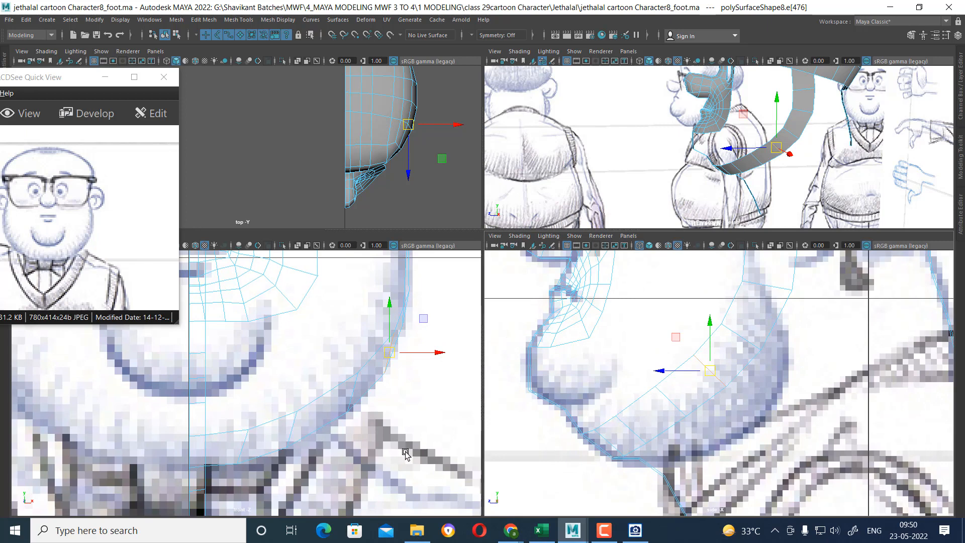
{"action": "middle_click_drag", "start_coordinate": [778, 413], "coordinate": [801, 373], "text": "alt"}
{"action": "middle_click_drag", "start_coordinate": [318, 374], "coordinate": [323, 392], "text": "alt"}
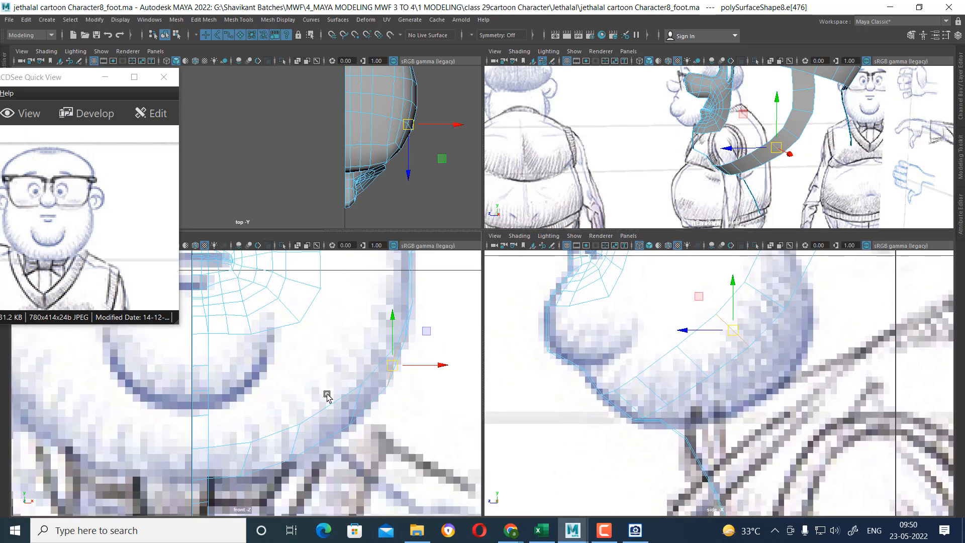
{"action": "middle_click_drag", "start_coordinate": [333, 350], "coordinate": [354, 400], "text": "alt"}
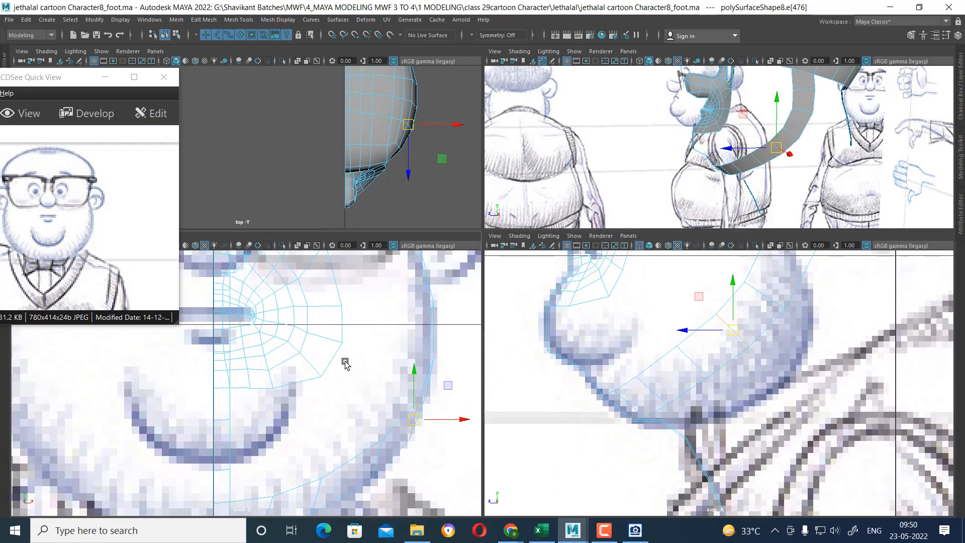
- Bridge the mouth patch's outer cheek border to the facing jaw strip edges, using smooth path + curve with 3 divisions
{"action": "left_click", "coordinate": [413, 442]}
{"action": "left_click", "coordinate": [396, 430], "text": "shift"}
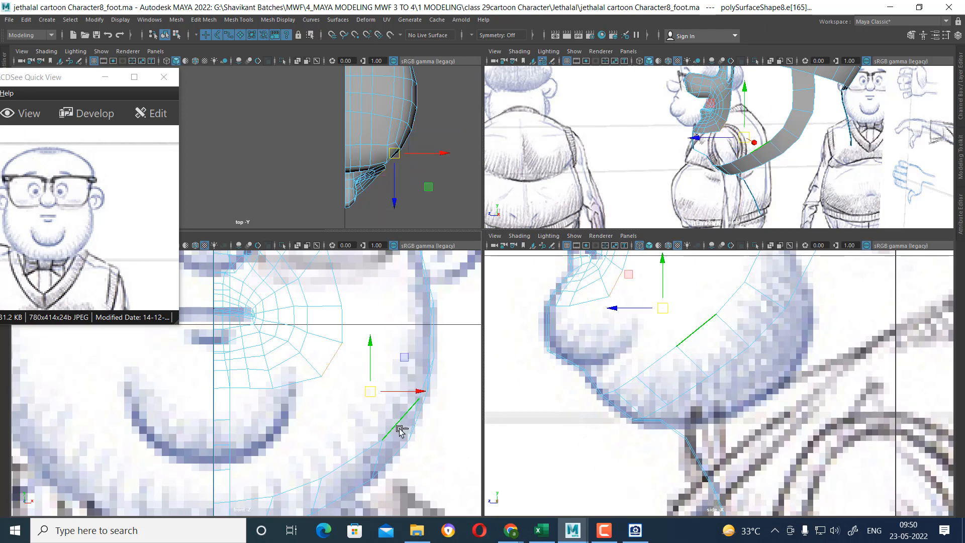
{"action": "right_click_drag", "start_coordinate": [719, 290], "coordinate": [723, 316], "text": "shift"}
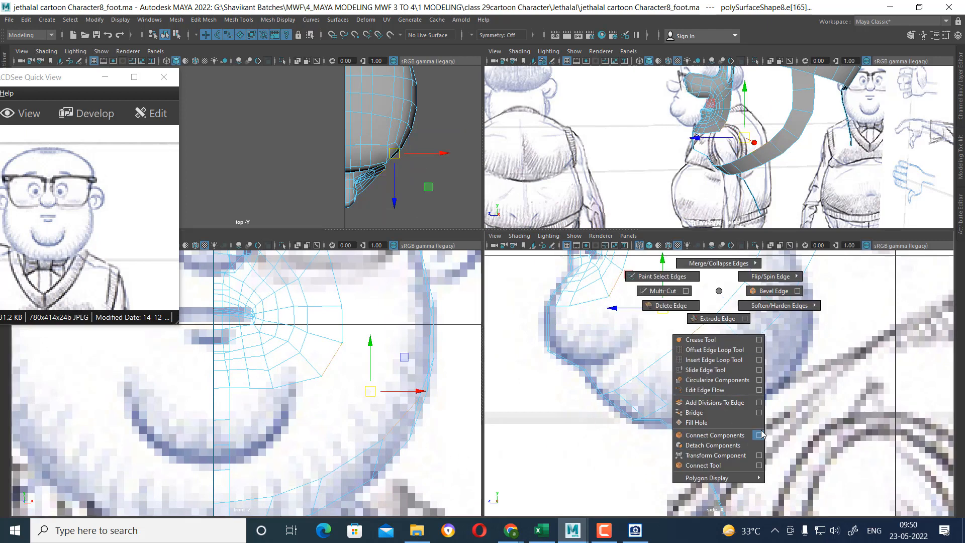
{"action": "right_click_drag", "start_coordinate": [768, 417], "coordinate": [758, 413], "text": "shift"}
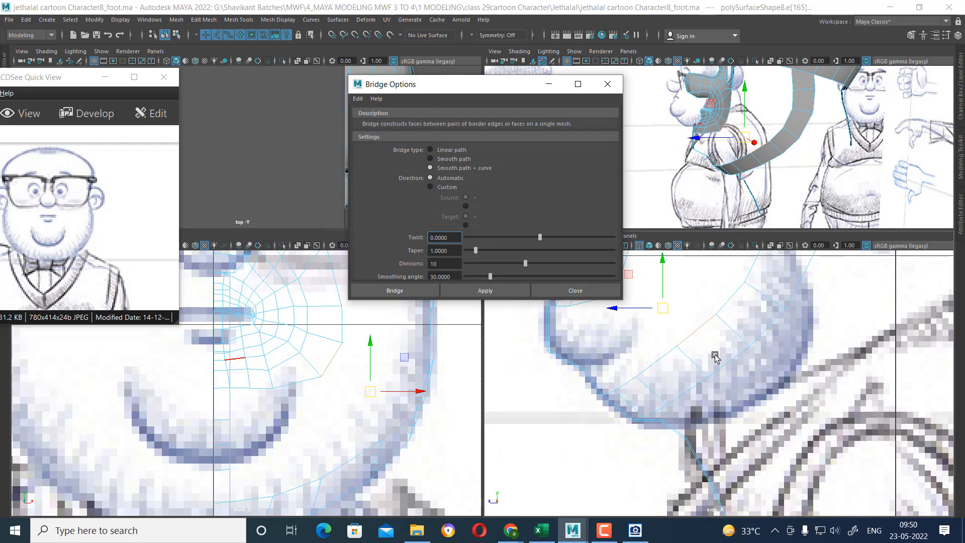
{"action": "left_click_drag", "start_coordinate": [783, 107], "coordinate": [776, 164], "text": "alt"}
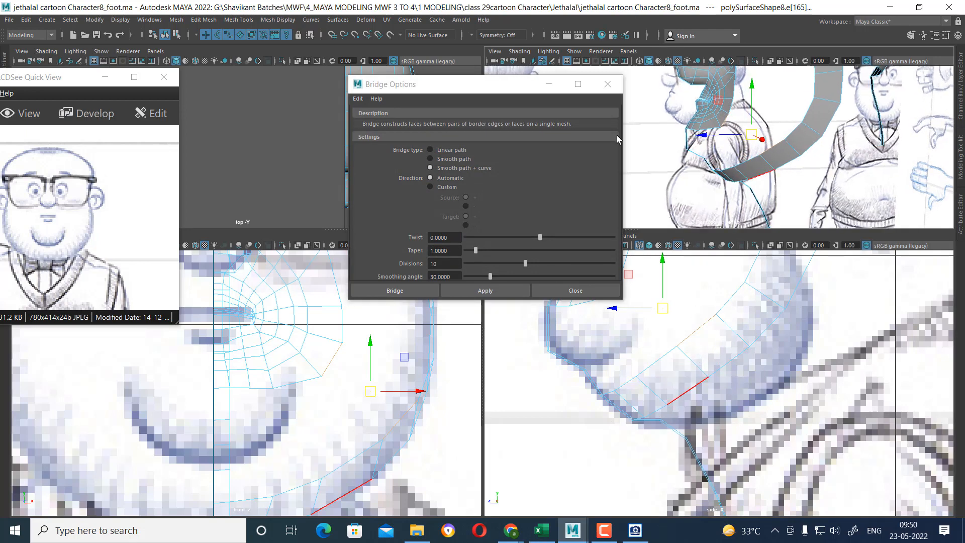
{"action": "left_click", "coordinate": [614, 88]}
{"action": "middle_click_drag", "start_coordinate": [462, 366], "coordinate": [381, 375], "text": "alt"}
{"action": "left_click", "coordinate": [340, 346], "text": "shift"}
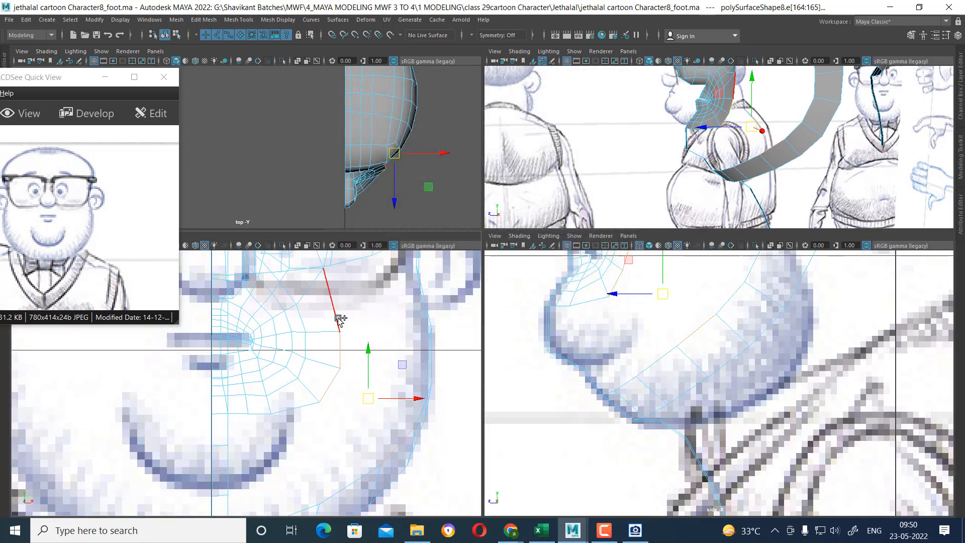
{"action": "left_click", "coordinate": [338, 318], "text": "shift"}
{"action": "left_click_drag", "start_coordinate": [844, 106], "coordinate": [836, 130], "text": "alt"}
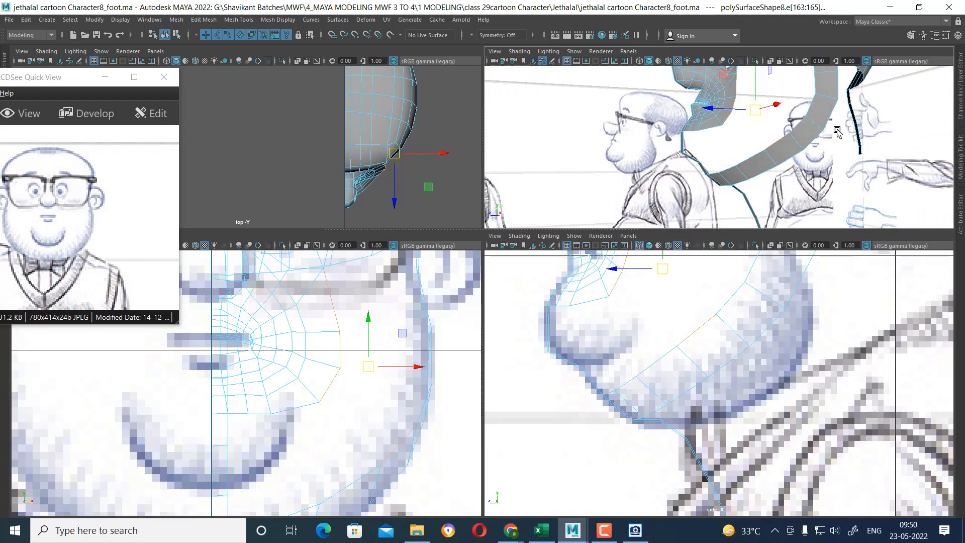
{"action": "key", "text": "space"}
{"action": "left_click_drag", "start_coordinate": [701, 260], "coordinate": [729, 268], "text": "alt"}
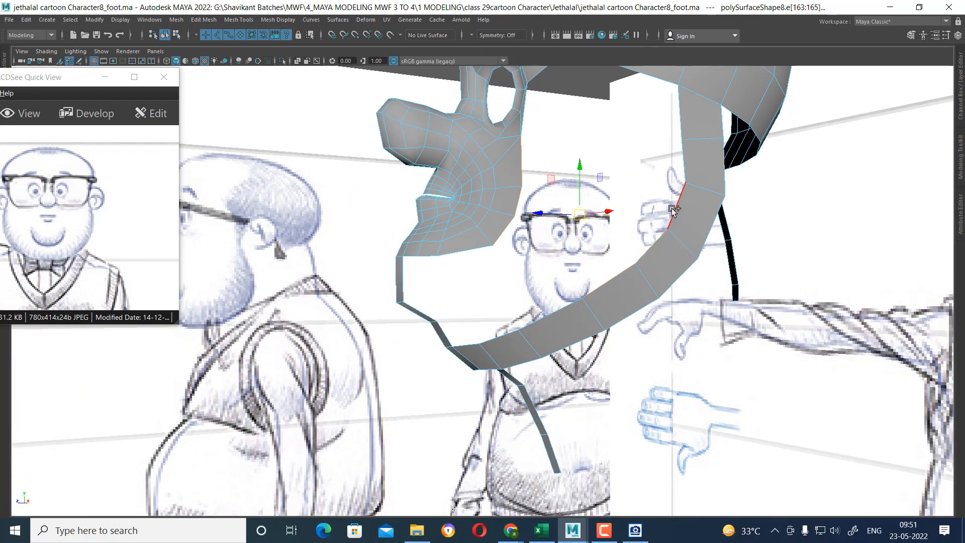
{"action": "left_click_drag", "start_coordinate": [647, 235], "coordinate": [659, 220], "text": "alt"}
{"action": "right_click_drag", "start_coordinate": [653, 162], "coordinate": [693, 284], "text": "shift"}
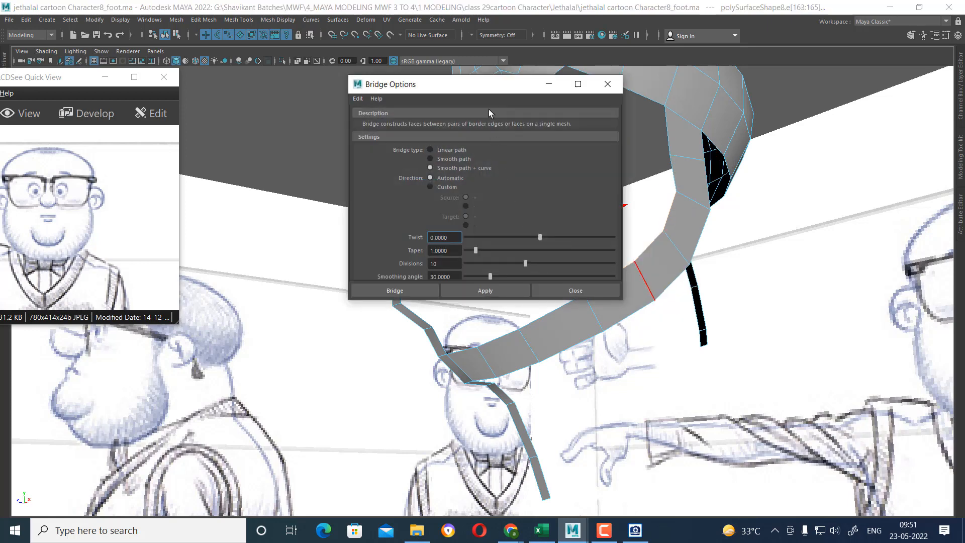
{"action": "left_click_drag", "start_coordinate": [435, 70], "coordinate": [308, 11]}
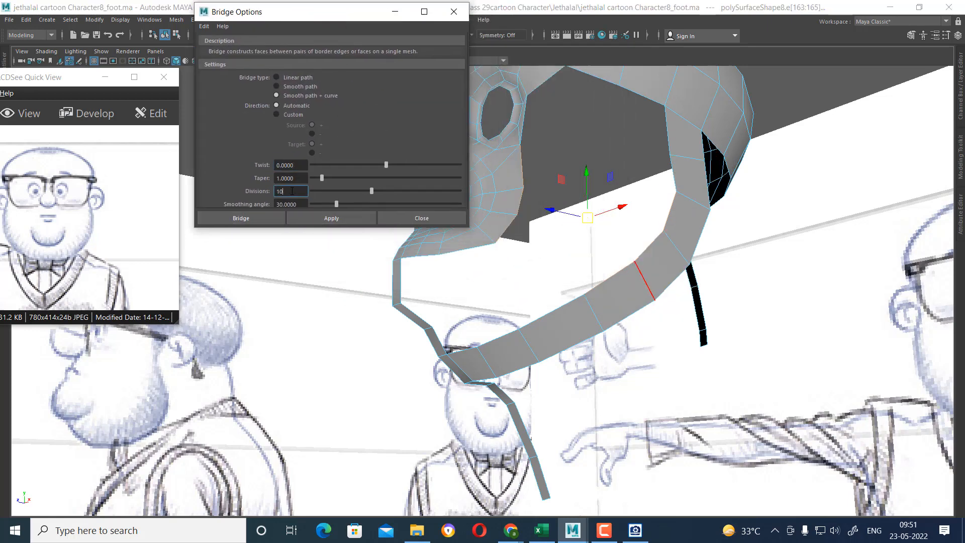
{"action": "left_click", "coordinate": [332, 218]}
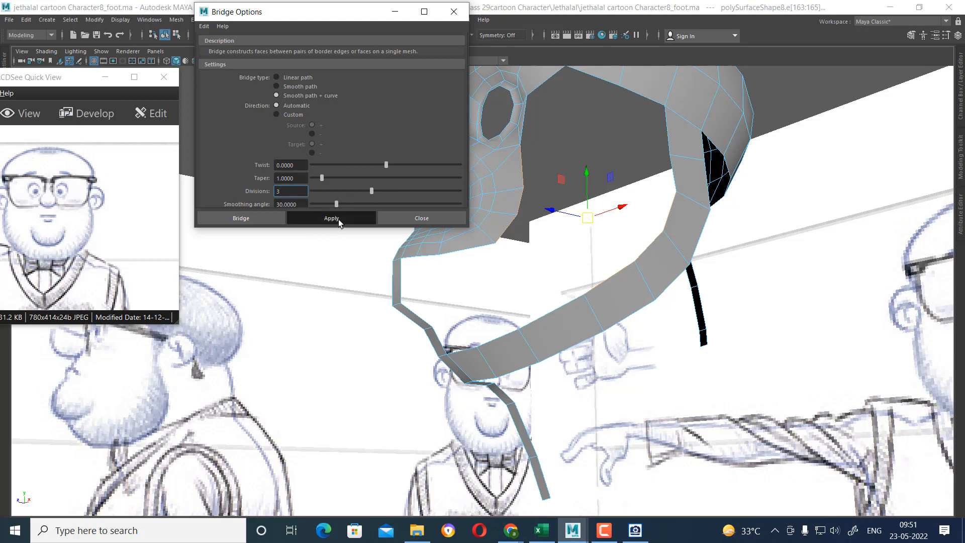
{"action": "left_click_drag", "start_coordinate": [683, 241], "coordinate": [547, 270], "text": "alt"}
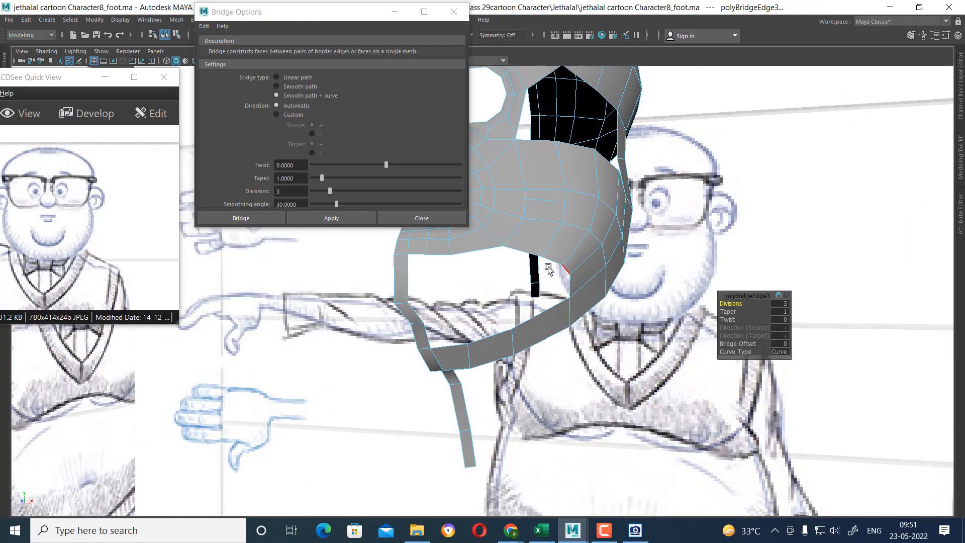
- Shift the middle control vertices of the cheek bridge's path curve to adjust the curvature of the bridged cheek surface
{"action": "left_click", "coordinate": [442, 221]}
{"action": "key", "text": "space"}
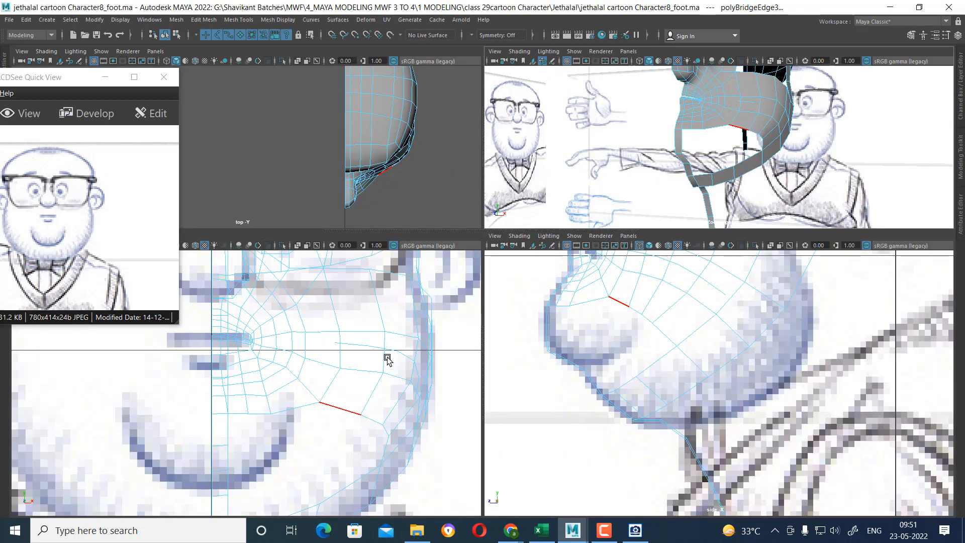
{"action": "middle_click_drag", "start_coordinate": [387, 359], "coordinate": [390, 372], "text": "alt"}
{"action": "middle_click_drag", "start_coordinate": [779, 329], "coordinate": [783, 379], "text": "alt"}
{"action": "left_click", "coordinate": [696, 321]}
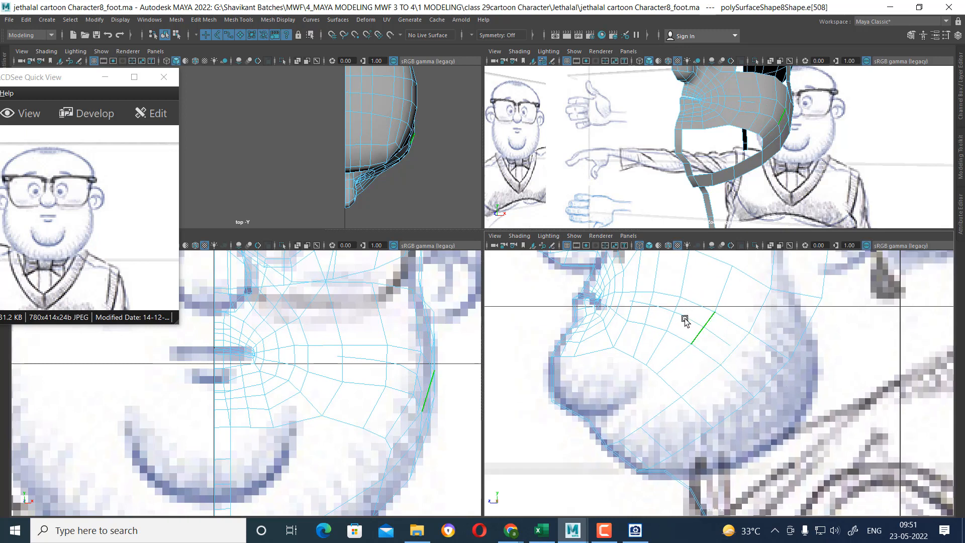
{"action": "right_click_drag", "start_coordinate": [689, 283], "coordinate": [682, 330], "text": "shift"}
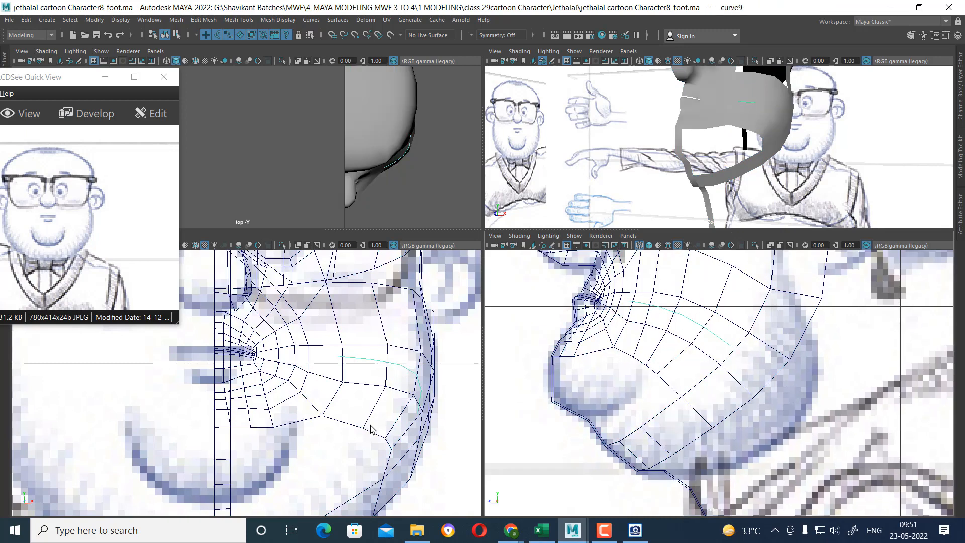
{"action": "middle_click_drag", "start_coordinate": [372, 429], "coordinate": [284, 454], "text": "alt"}
{"action": "right_click_drag", "start_coordinate": [378, 285], "coordinate": [377, 254]}
{"action": "right_click_drag", "start_coordinate": [412, 285], "coordinate": [352, 285]}
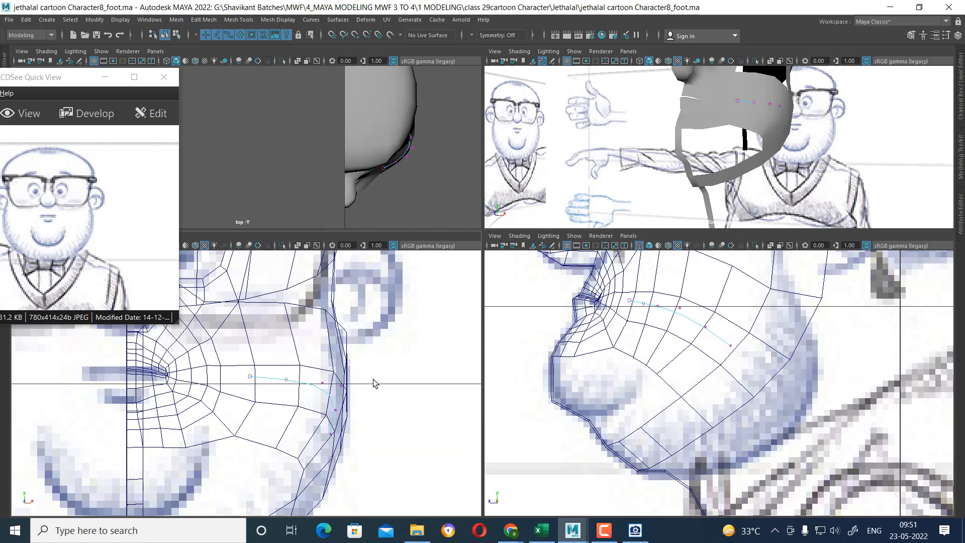
{"action": "left_click_drag", "start_coordinate": [317, 389], "coordinate": [317, 389]}
{"action": "left_click_drag", "start_coordinate": [723, 166], "coordinate": [660, 228], "text": "alt"}
{"action": "key", "text": "space"}
{"action": "key", "text": "w"}
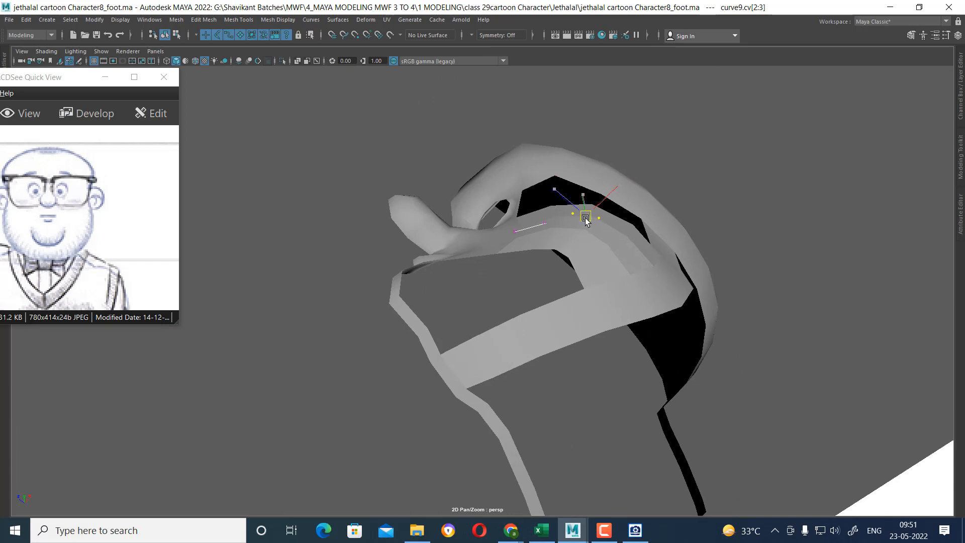
{"action": "left_click_drag", "start_coordinate": [586, 217], "coordinate": [580, 225]}
- Inspect the edges of the head mesh's chin strip and mouth patch border against the front and side reference drawings
{"action": "key", "text": "space"}
{"action": "scroll", "coordinate": [387, 382], "scroll_direction": "up", "scroll_amount": 5}
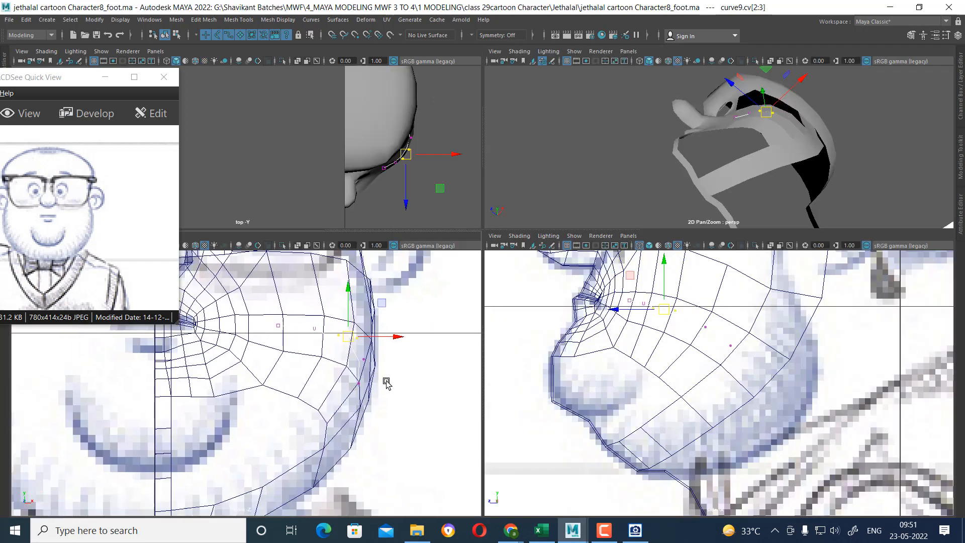
{"action": "scroll", "coordinate": [317, 367], "scroll_direction": "up", "scroll_amount": 2}
{"action": "scroll", "coordinate": [667, 401], "scroll_direction": "up", "scroll_amount": 8}
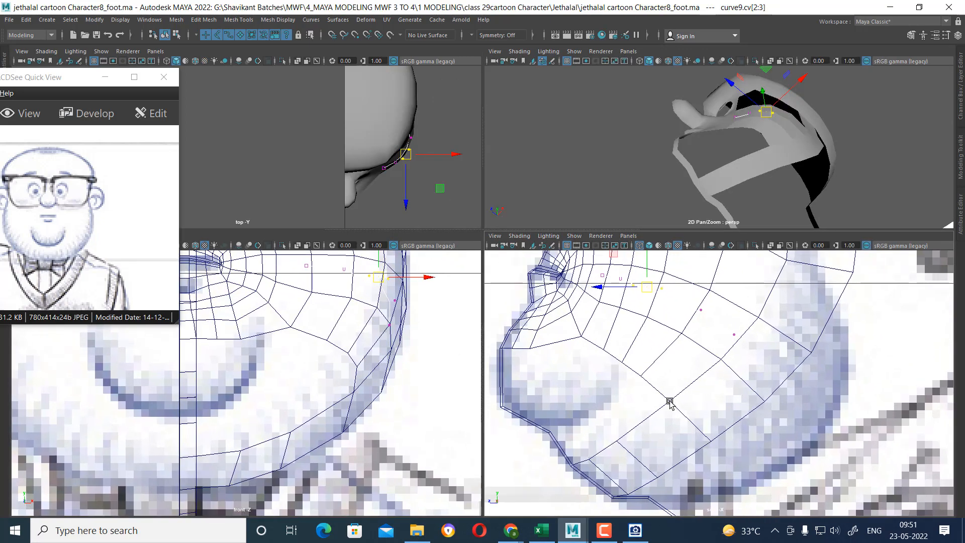
{"action": "right_click_drag", "start_coordinate": [671, 299], "coordinate": [687, 328]}
{"action": "left_click", "coordinate": [677, 308]}
{"action": "scroll", "coordinate": [614, 338], "scroll_direction": "up", "scroll_amount": 1}
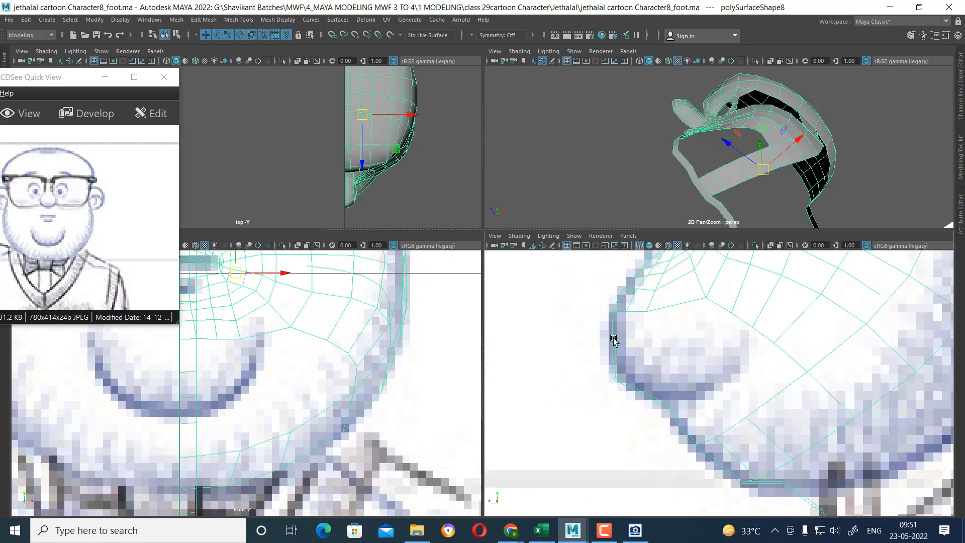
{"action": "left_click", "coordinate": [615, 336]}
{"action": "right_click_drag", "start_coordinate": [674, 298], "coordinate": [756, 415], "text": "ctrl"}
{"action": "scroll", "coordinate": [642, 399], "scroll_direction": "up", "scroll_amount": 2}
{"action": "left_click_drag", "start_coordinate": [582, 331], "coordinate": [583, 328]}
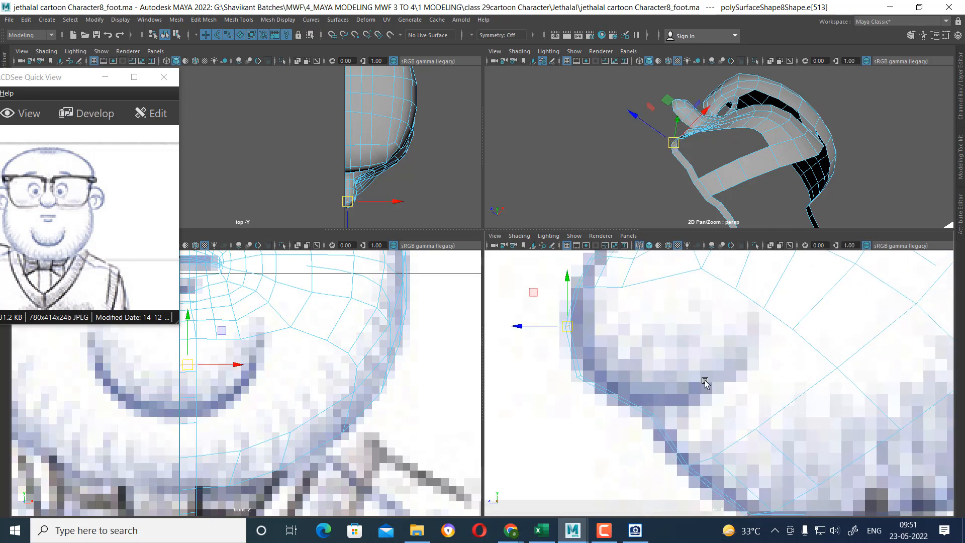
{"action": "scroll", "coordinate": [713, 386], "scroll_direction": "down", "scroll_amount": 3}
{"action": "scroll", "coordinate": [733, 362], "scroll_direction": "up", "scroll_amount": 1}
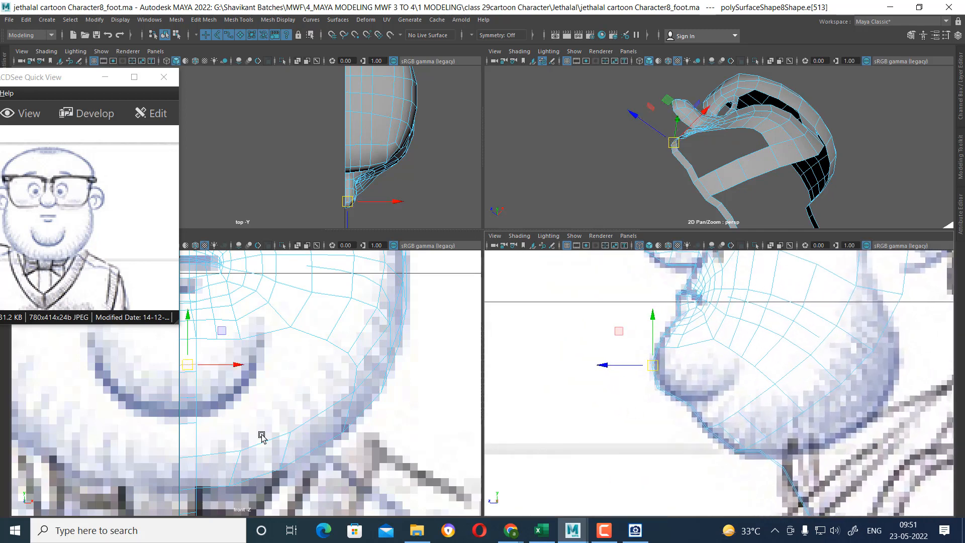
{"action": "left_click", "coordinate": [196, 434]}
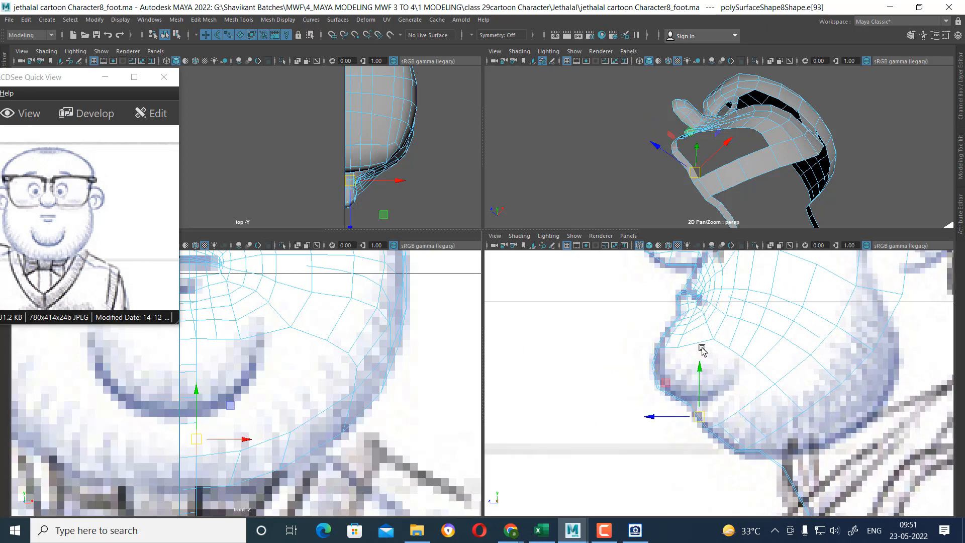
{"action": "left_click", "coordinate": [715, 359]}
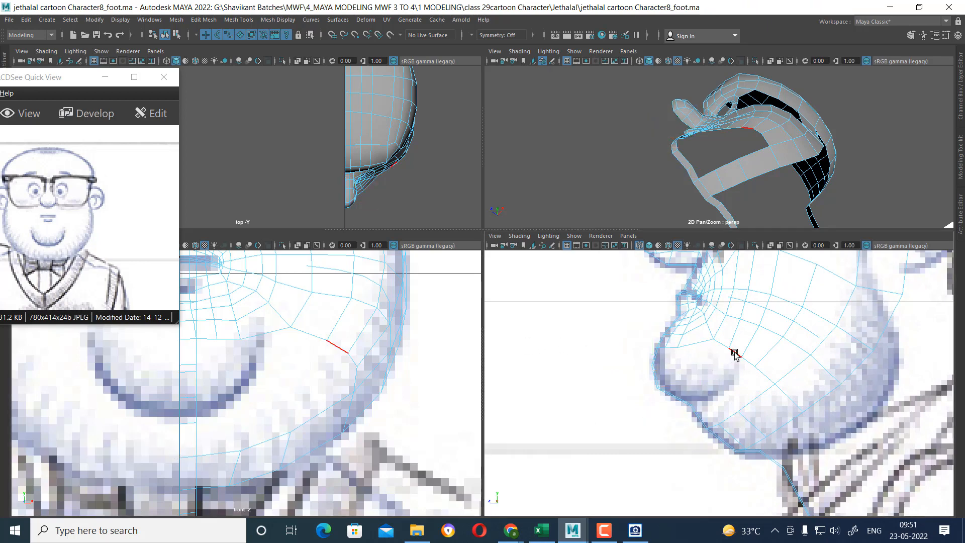
{"action": "left_click", "coordinate": [733, 352]}
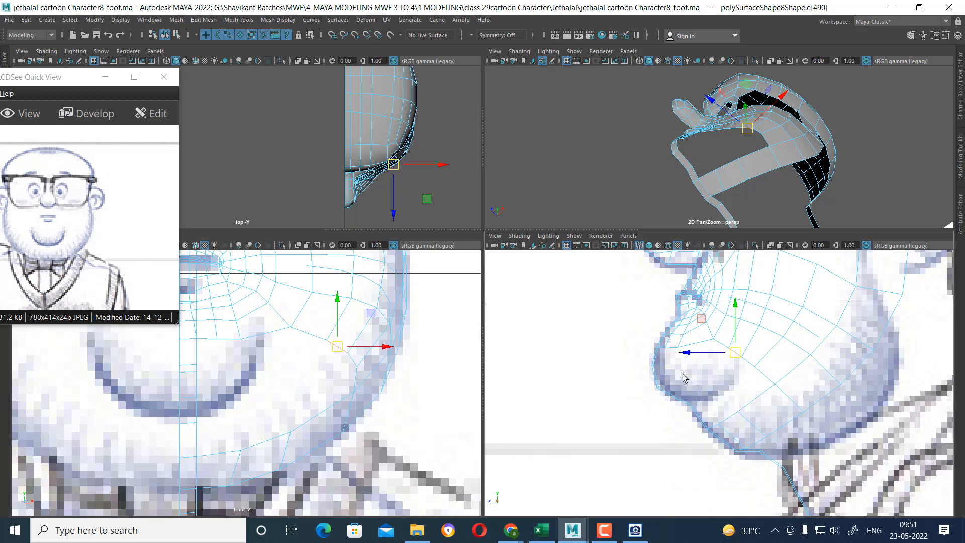
- Bridge the mouth patch's lower border edge to the chin strip's side edge with a curved path and 3 divisions
{"action": "right_click_drag", "start_coordinate": [683, 374], "coordinate": [724, 413], "text": "alt"}
{"action": "left_click", "coordinate": [674, 401]}
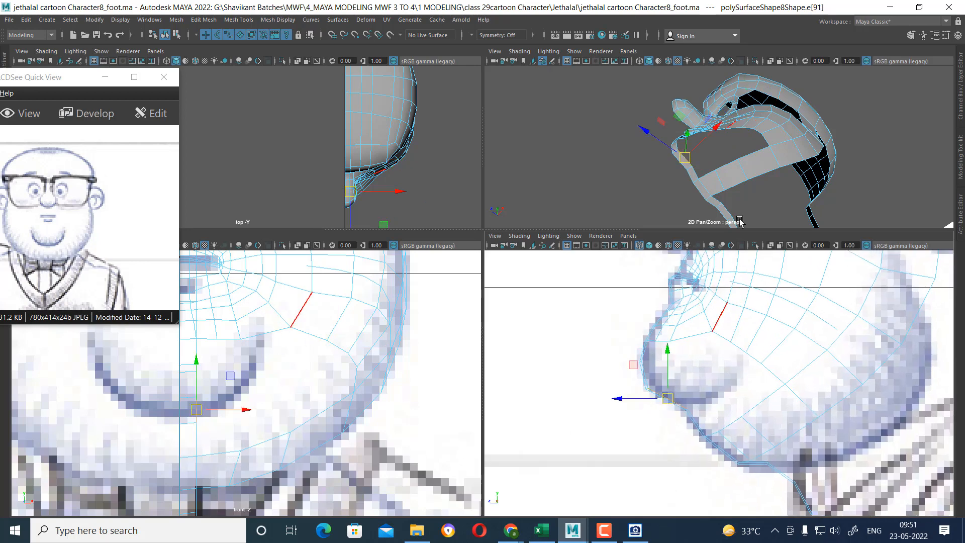
{"action": "left_click_drag", "start_coordinate": [739, 221], "coordinate": [747, 316], "text": "alt"}
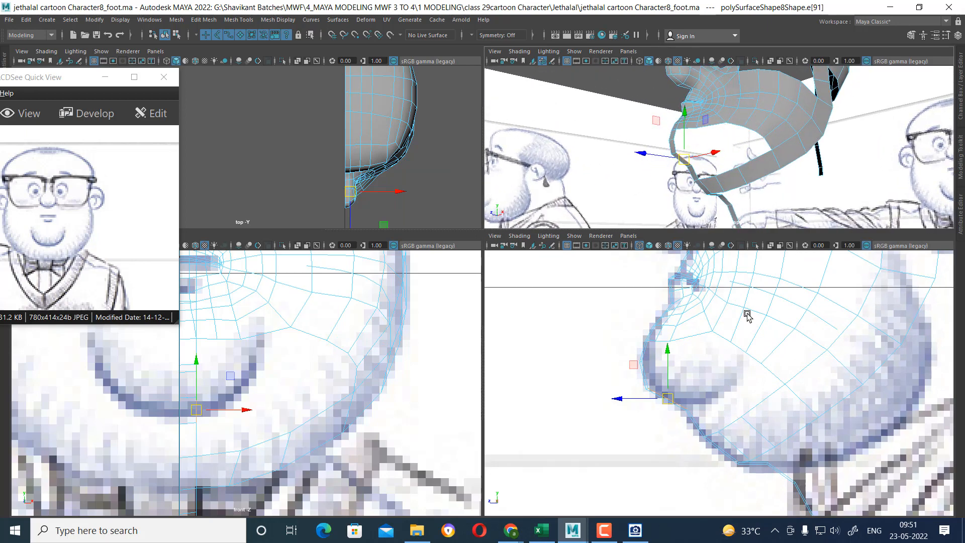
{"action": "middle_click_drag", "start_coordinate": [696, 339], "coordinate": [705, 340]}
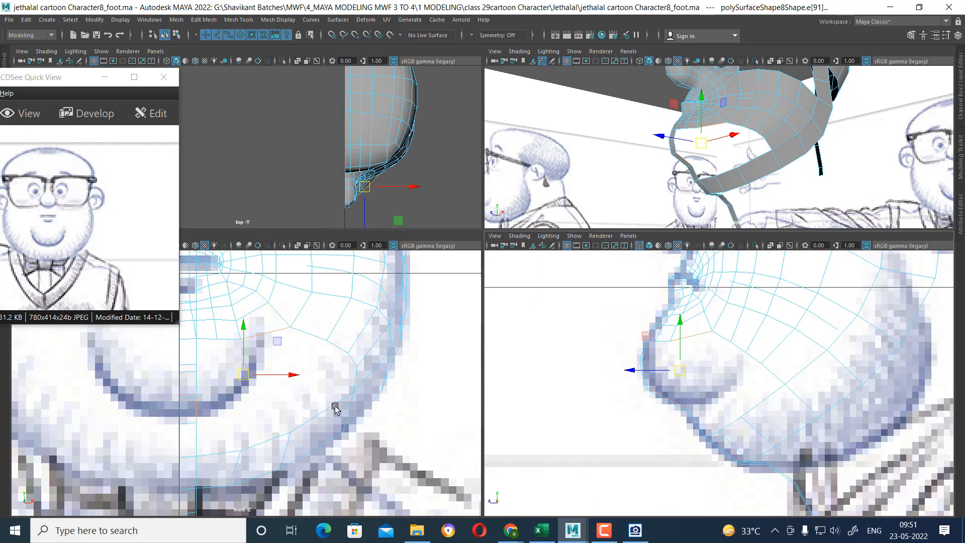
{"action": "right_click_drag", "start_coordinate": [338, 336], "coordinate": [339, 457], "text": "shift"}
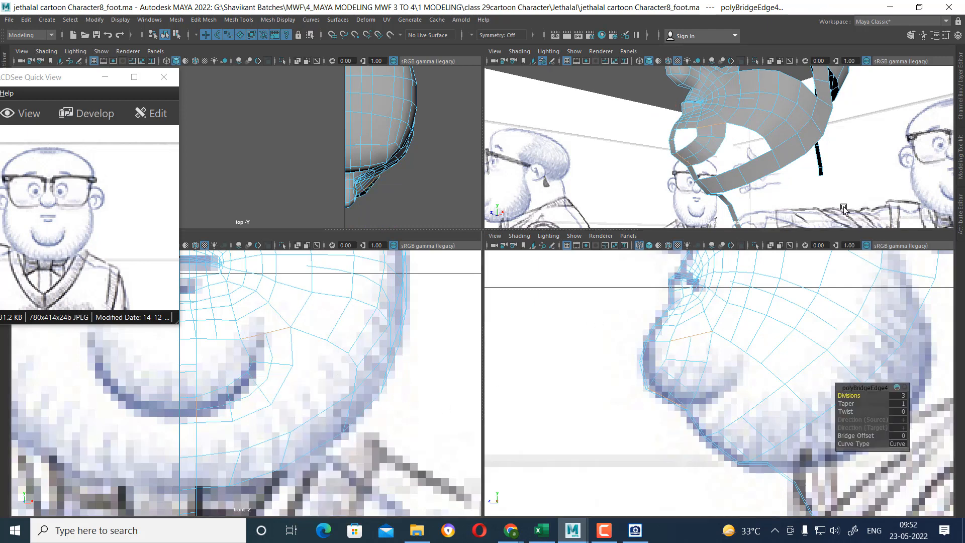
{"action": "left_click_drag", "start_coordinate": [773, 167], "coordinate": [773, 168], "text": "alt"}
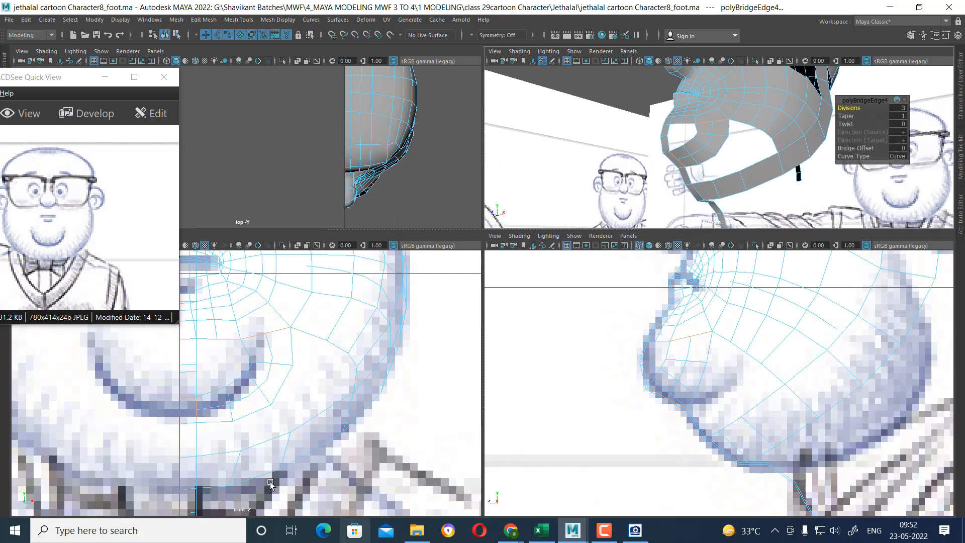
- Adjust an upper control vertex on the new chin bridge's path curve to refine the bulge beside the chin
{"action": "right_click_drag", "start_coordinate": [286, 363], "coordinate": [327, 242]}
{"action": "left_click", "coordinate": [311, 360]}
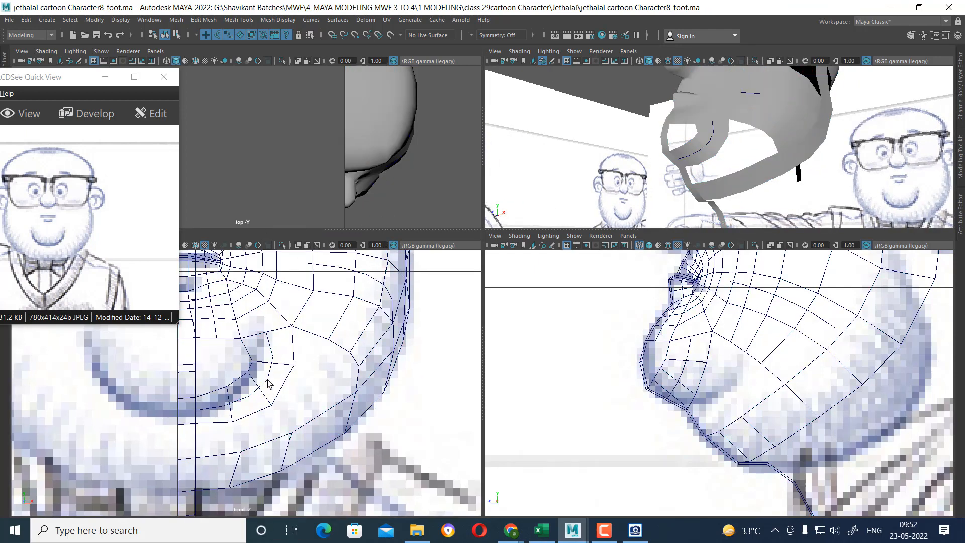
{"action": "left_click", "coordinate": [267, 380]}
{"action": "scroll", "coordinate": [771, 403], "scroll_direction": "up", "scroll_amount": 3}
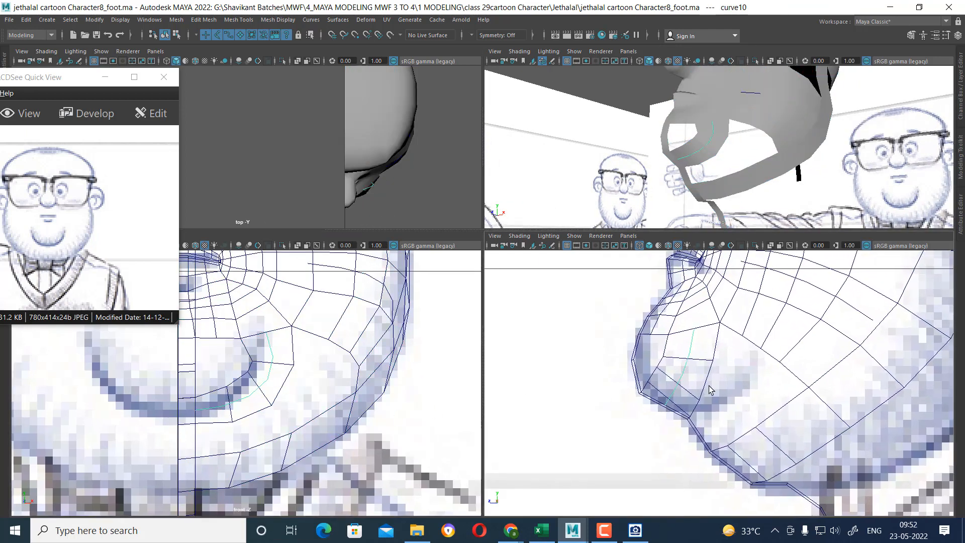
{"action": "right_click_drag", "start_coordinate": [733, 359], "coordinate": [714, 291]}
{"action": "left_click_drag", "start_coordinate": [675, 399], "coordinate": [696, 355]}
{"action": "key", "text": "w"}
{"action": "key", "text": "ctrl+z"}
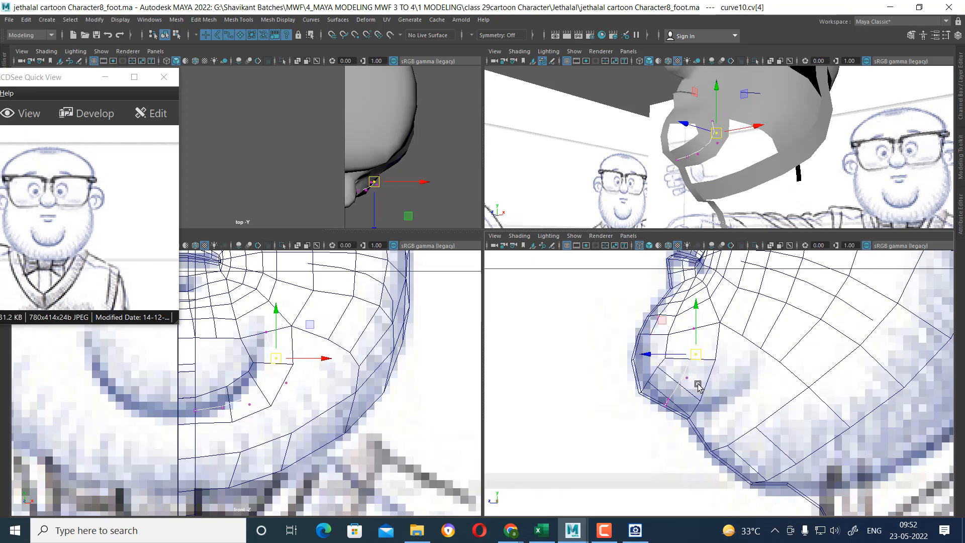
{"action": "right_click_drag", "start_coordinate": [698, 386], "coordinate": [726, 378]}
{"action": "left_click_drag", "start_coordinate": [703, 176], "coordinate": [739, 170], "text": "alt"}
{"action": "key", "text": "space"}
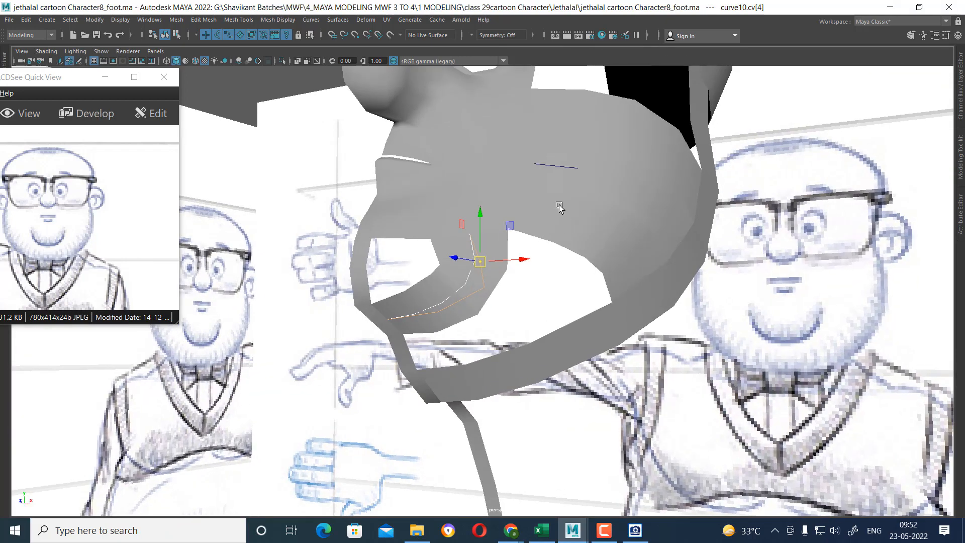
- Reset the bridge options to linear path and bridge the opening's upper edges to its facing lower edges inside the chin loop
{"action": "left_click", "coordinate": [597, 218]}
{"action": "mouse_move", "coordinate": [477, 249]}
{"action": "left_mouse_down", "text": "alt"}
{"action": "mouse_move", "coordinate": [446, 263]}
{"action": "mouse_move", "coordinate": [502, 259]}
{"action": "mouse_move", "coordinate": [471, 234]}
{"action": "left_mouse_up", "text": "alt"}
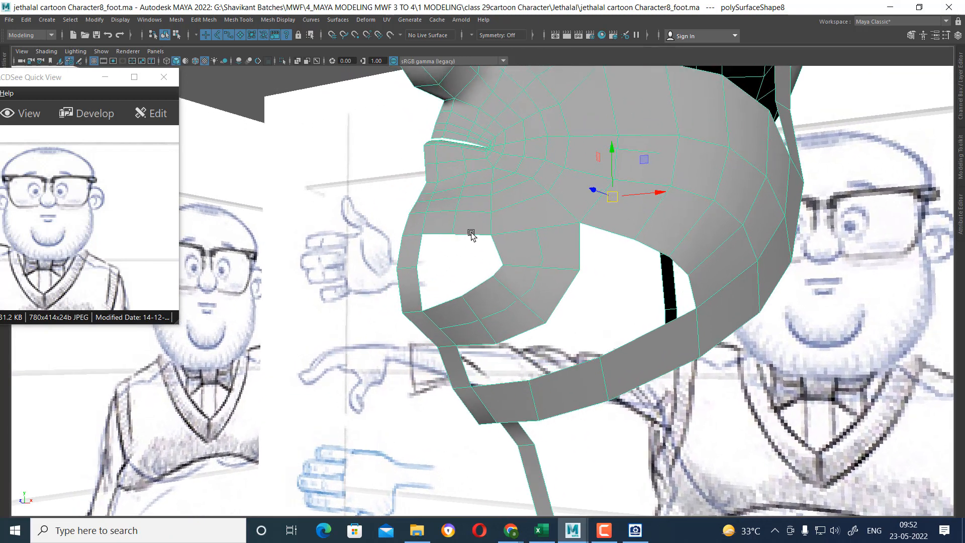
{"action": "right_click_drag", "start_coordinate": [471, 220], "coordinate": [460, 178]}
{"action": "left_click", "coordinate": [498, 248]}
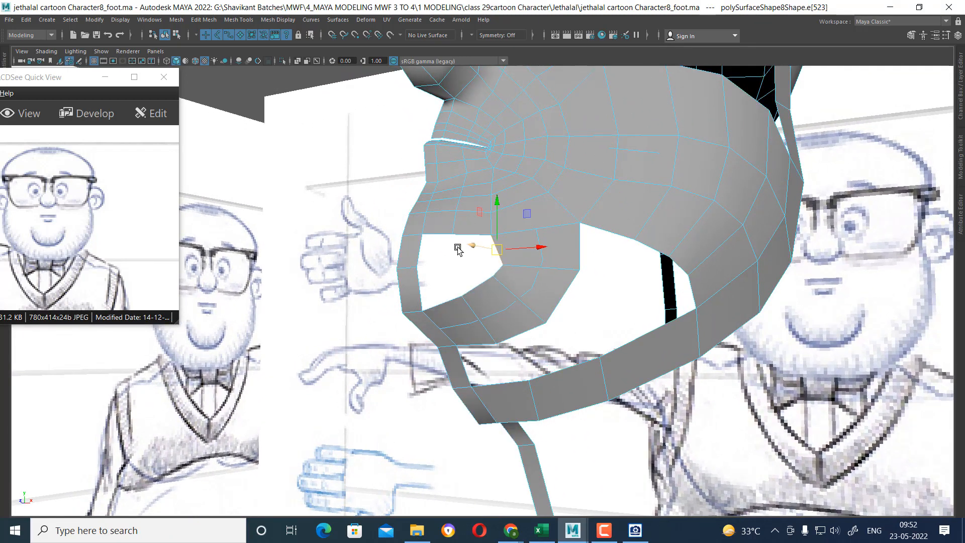
{"action": "left_click_drag", "start_coordinate": [457, 248], "coordinate": [466, 271], "text": "alt"}
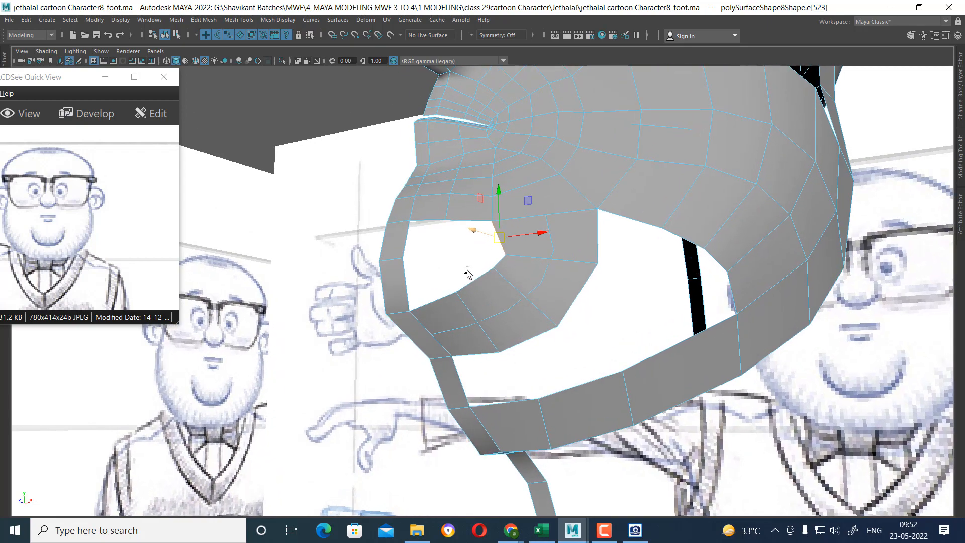
{"action": "left_click", "coordinate": [432, 301], "text": "shift"}
{"action": "right_click_drag", "start_coordinate": [506, 206], "coordinate": [501, 363], "text": "shift"}
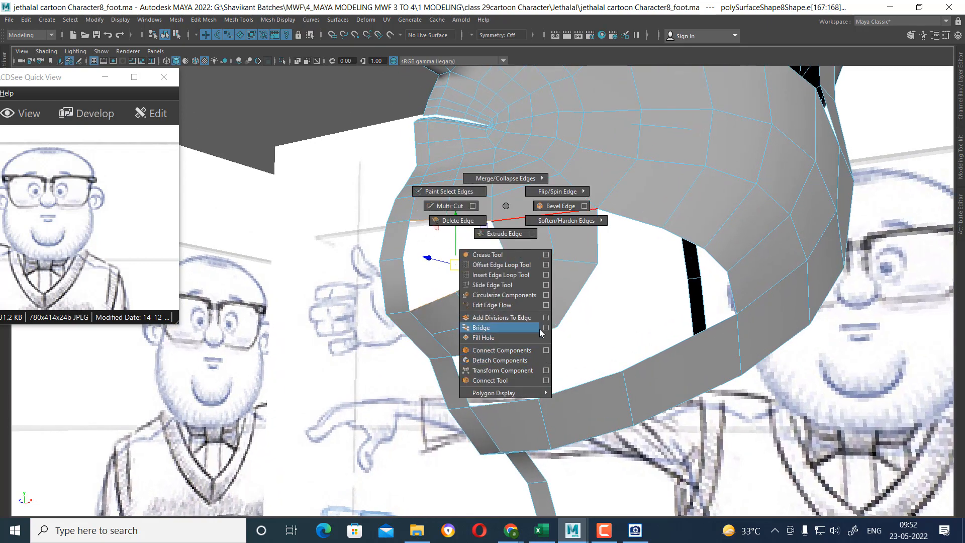
{"action": "right_click_drag", "start_coordinate": [549, 329], "coordinate": [549, 329], "text": "shift"}
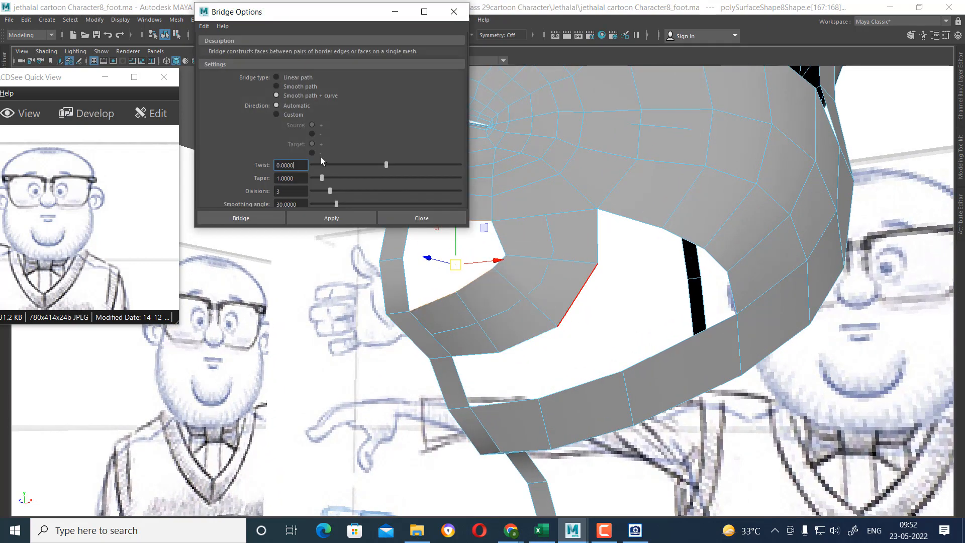
{"action": "left_click", "coordinate": [205, 27]}
{"action": "left_click", "coordinate": [219, 44]}
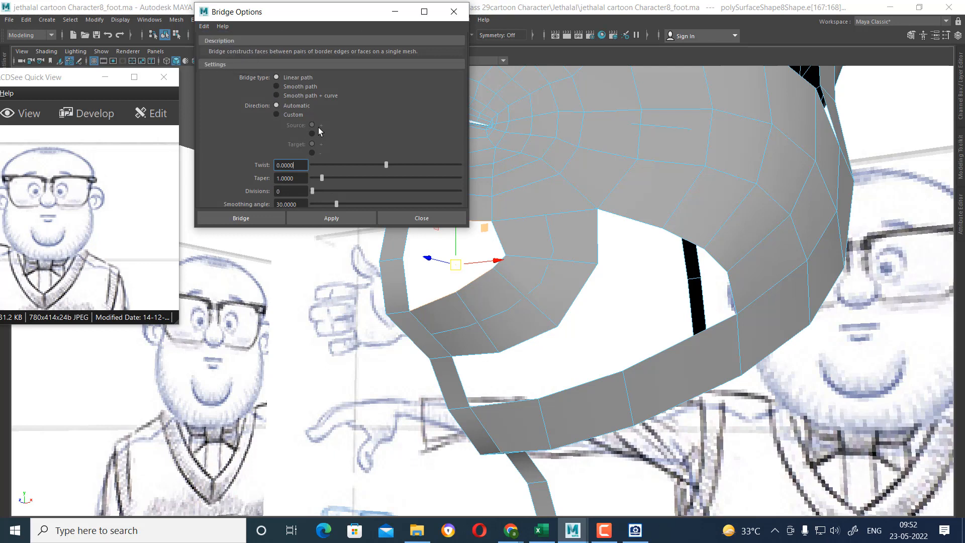
{"action": "left_click", "coordinate": [341, 217]}
{"action": "left_click", "coordinate": [442, 219]}
- Move the middle edges of the new chin faces forward and slightly up in the side view to follow the chin's bulge
{"action": "left_click_drag", "start_coordinate": [467, 260], "coordinate": [424, 266], "text": "alt"}
{"action": "left_click", "coordinate": [436, 248]}
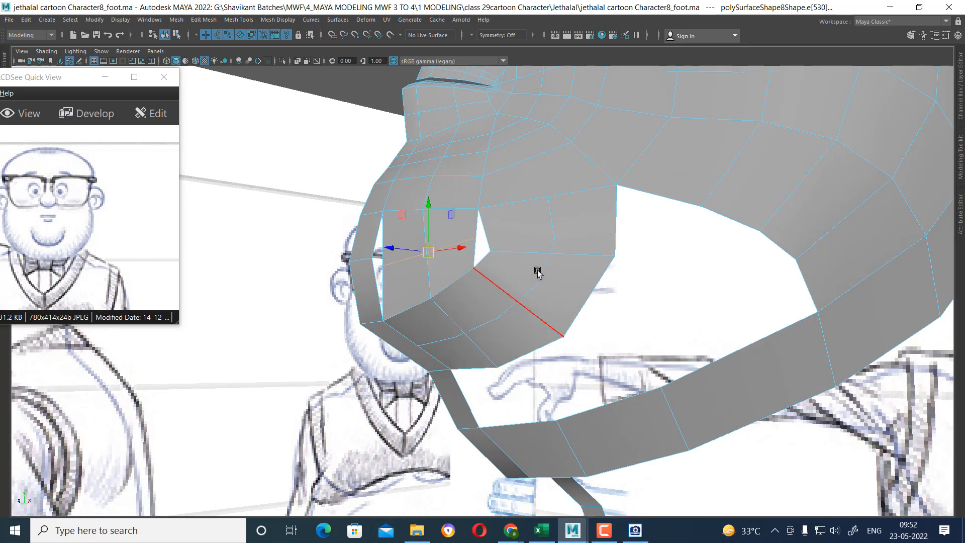
{"action": "key", "text": "space"}
{"action": "scroll", "coordinate": [650, 405], "scroll_direction": "up", "scroll_amount": 3}
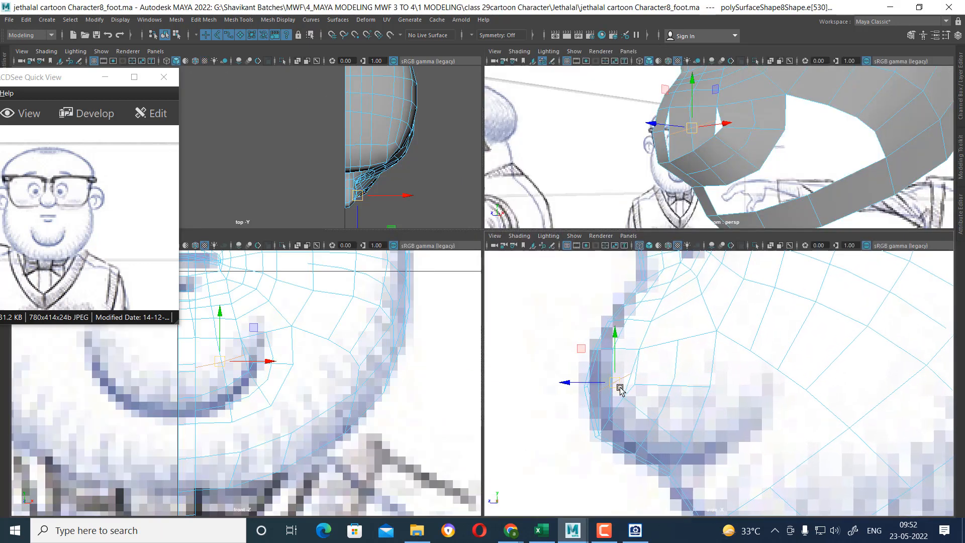
{"action": "left_click_drag", "start_coordinate": [619, 387], "coordinate": [611, 382]}
- Fill the two narrow holes on either side of the new chin faces
{"action": "left_click_drag", "start_coordinate": [695, 149], "coordinate": [708, 145], "text": "alt"}
{"action": "key", "text": "space"}
{"action": "scroll", "coordinate": [605, 183], "scroll_direction": "up", "scroll_amount": 3}
{"action": "right_click_drag", "start_coordinate": [519, 181], "coordinate": [397, 173]}
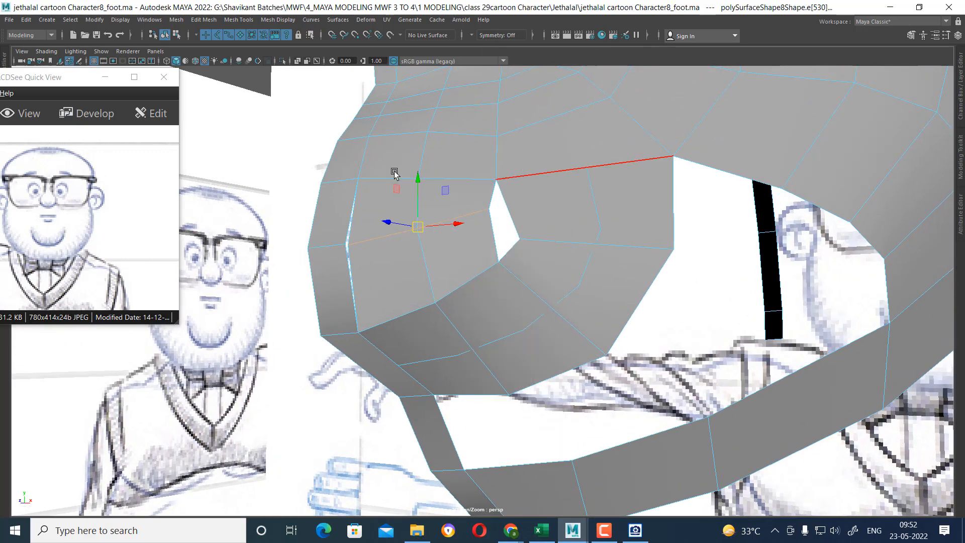
{"action": "left_click", "coordinate": [355, 233]}
{"action": "left_click_drag", "start_coordinate": [487, 228], "coordinate": [509, 203], "text": "alt"}
{"action": "mouse_move", "coordinate": [509, 203]}
{"action": "right_mouse_down"}
{"action": "mouse_move", "coordinate": [516, 131]}
{"action": "mouse_move", "coordinate": [526, 200]}
{"action": "right_mouse_up"}
{"action": "left_click", "coordinate": [484, 211]}
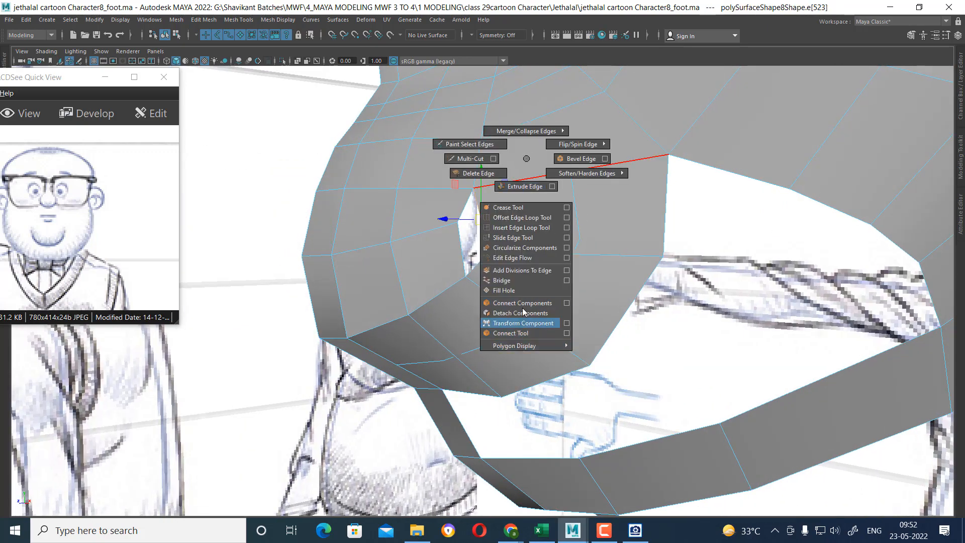
{"action": "right_click_drag", "start_coordinate": [522, 307], "coordinate": [524, 287], "text": "shift"}
- Return to object selection and delete the head mesh's construction history
{"action": "right_click_drag", "start_coordinate": [510, 192], "coordinate": [605, 120]}
{"action": "scroll", "coordinate": [507, 237], "scroll_direction": "down", "scroll_amount": 4}
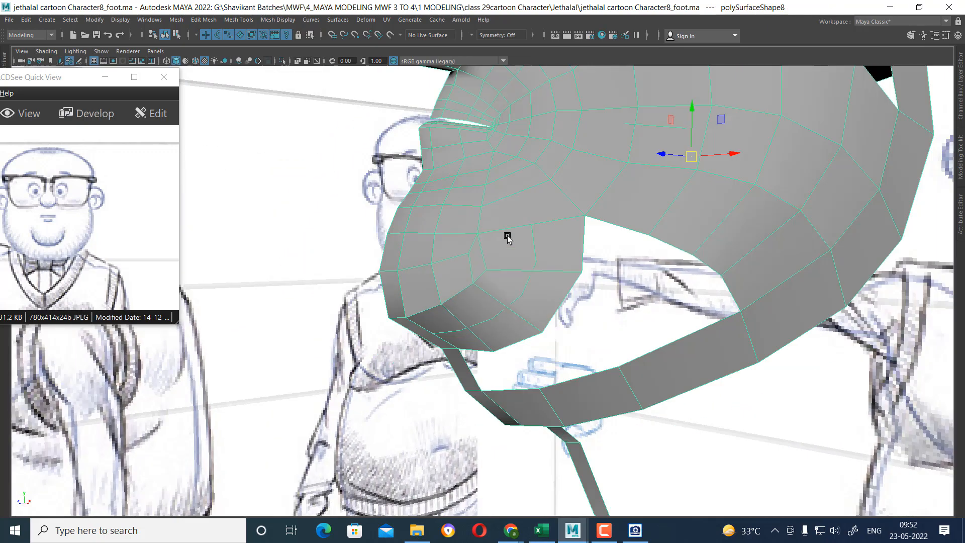
{"action": "left_click_drag", "start_coordinate": [508, 237], "coordinate": [523, 284], "text": "alt"}
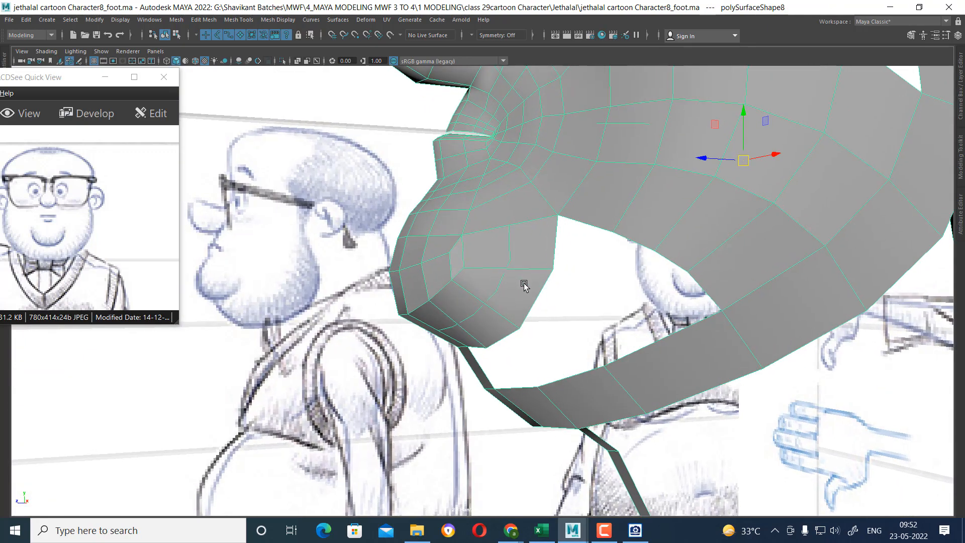
{"action": "left_click", "coordinate": [26, 20]}
{"action": "mouse_move", "coordinate": [150, 139]}
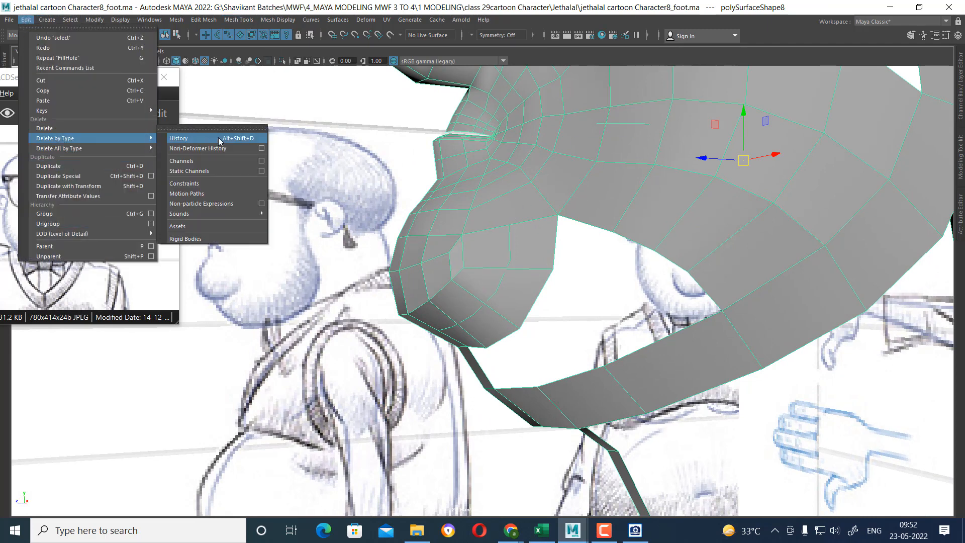
{"action": "left_click", "coordinate": [219, 139]}
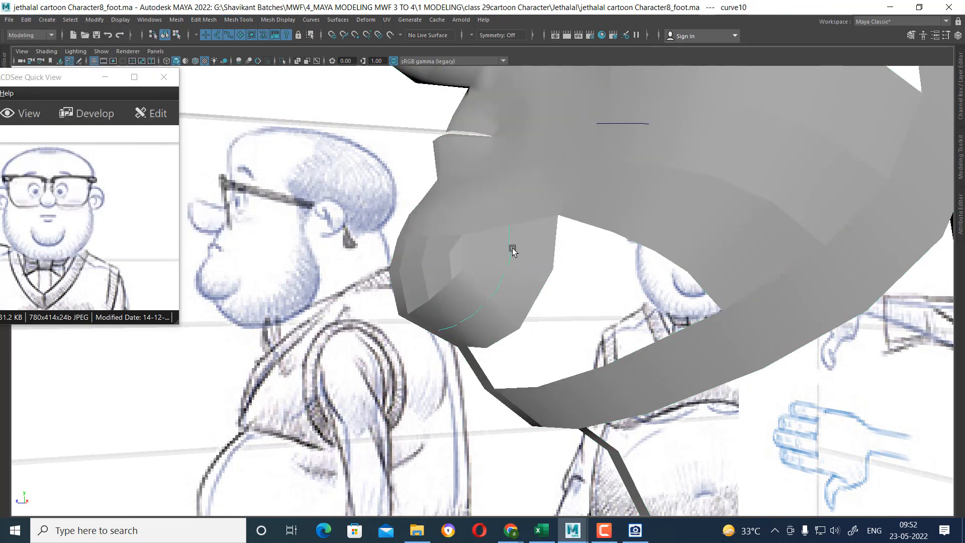
- Delete the leftover bridge path curves and soften the edges of the head mesh
{"action": "left_click", "coordinate": [632, 127]}
{"action": "left_click", "coordinate": [629, 124]}
{"action": "left_click", "coordinate": [657, 179]}
{"action": "scroll", "coordinate": [570, 312], "scroll_direction": "down", "scroll_amount": 1}
{"action": "right_click_drag", "start_coordinate": [493, 209], "coordinate": [642, 200], "text": "shift"}
{"action": "left_click_drag", "start_coordinate": [641, 200], "coordinate": [693, 271], "text": "alt"}
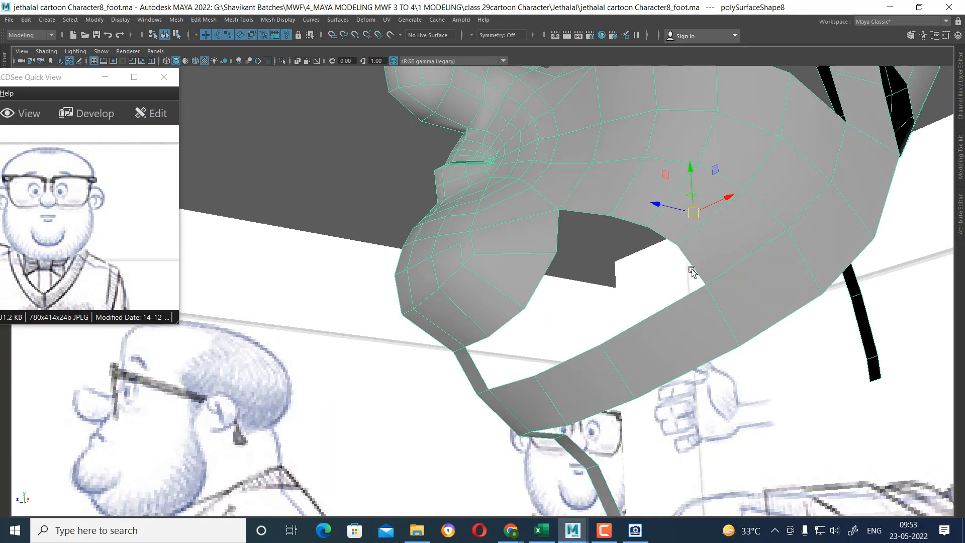
- Move the rear corner vertex of the new chin faces back and slightly down in the side view
{"action": "key", "text": "space"}
{"action": "scroll", "coordinate": [777, 396], "scroll_direction": "up", "scroll_amount": 1}
{"action": "middle_click_drag", "start_coordinate": [744, 394], "coordinate": [738, 383], "text": "alt"}
{"action": "right_click_drag", "start_coordinate": [706, 340], "coordinate": [663, 255]}
{"action": "scroll", "coordinate": [674, 417], "scroll_direction": "up", "scroll_amount": 1}
{"action": "left_click_drag", "start_coordinate": [240, 407], "coordinate": [285, 357]}
{"action": "left_click", "coordinate": [276, 405]}
{"action": "left_click", "coordinate": [293, 364]}
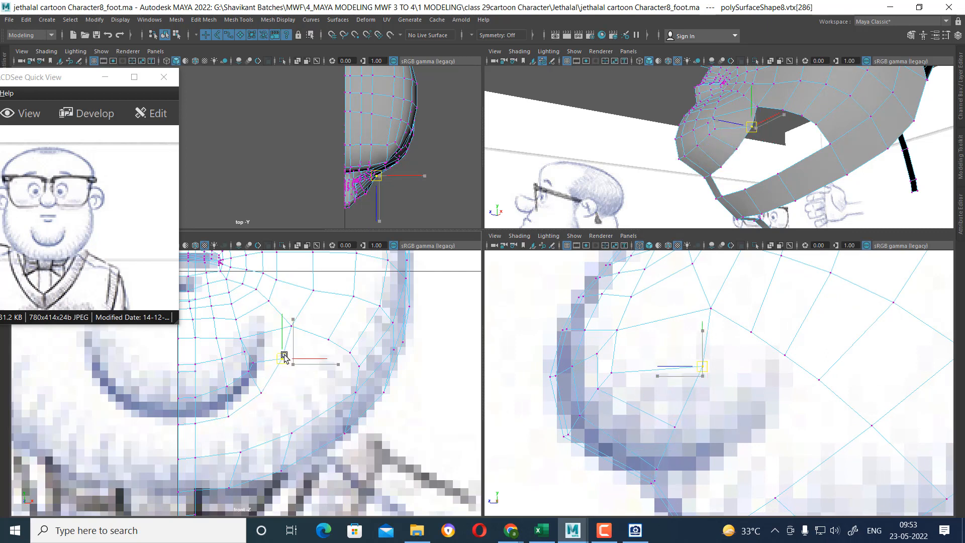
{"action": "scroll", "coordinate": [705, 366], "scroll_direction": "up", "scroll_amount": 1}
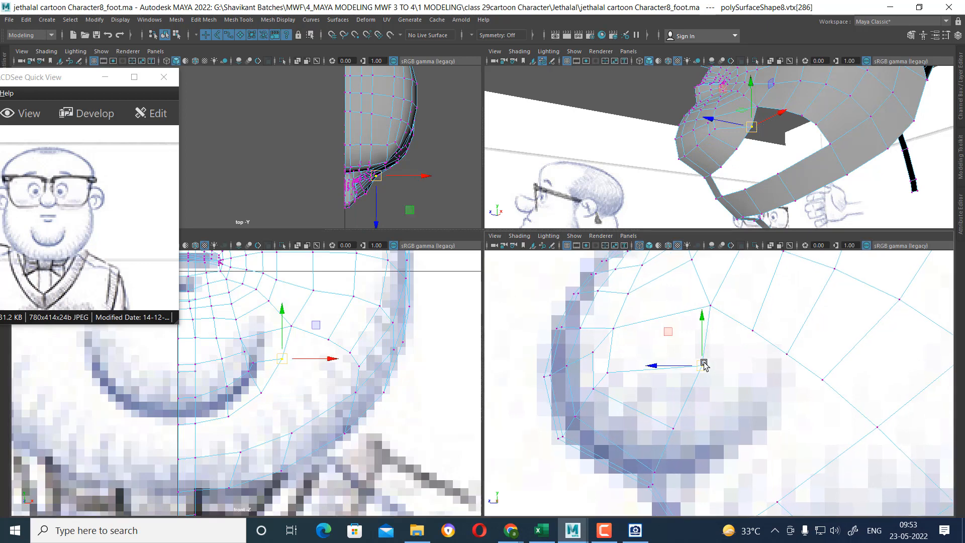
{"action": "left_click_drag", "start_coordinate": [703, 363], "coordinate": [756, 390]}
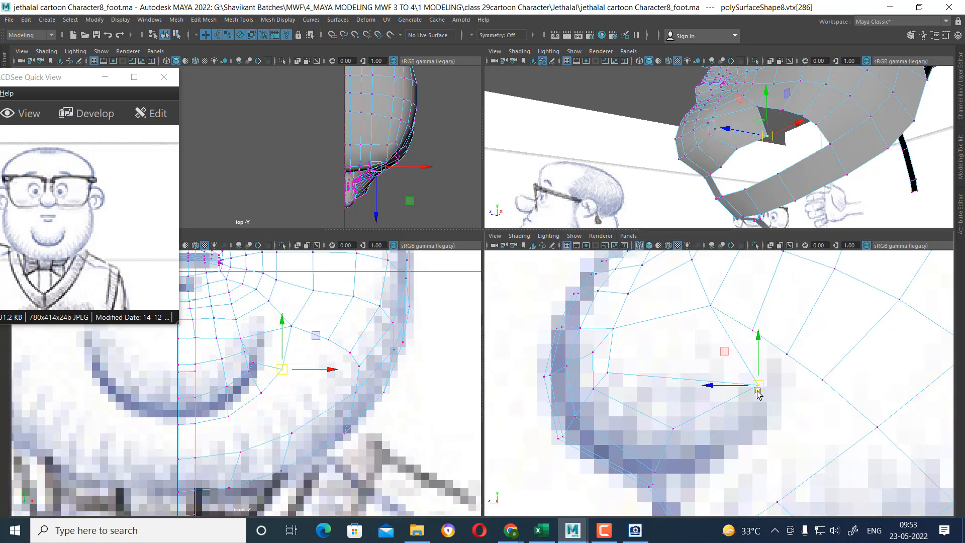
- Shift the chin's lower rim vertices back and down along the drawn chin outline, and readjust the rear corner vertex
{"action": "scroll", "coordinate": [743, 435], "scroll_direction": "up", "scroll_amount": 1}
{"action": "left_click", "coordinate": [669, 433]}
{"action": "left_click_drag", "start_coordinate": [669, 433], "coordinate": [717, 456]}
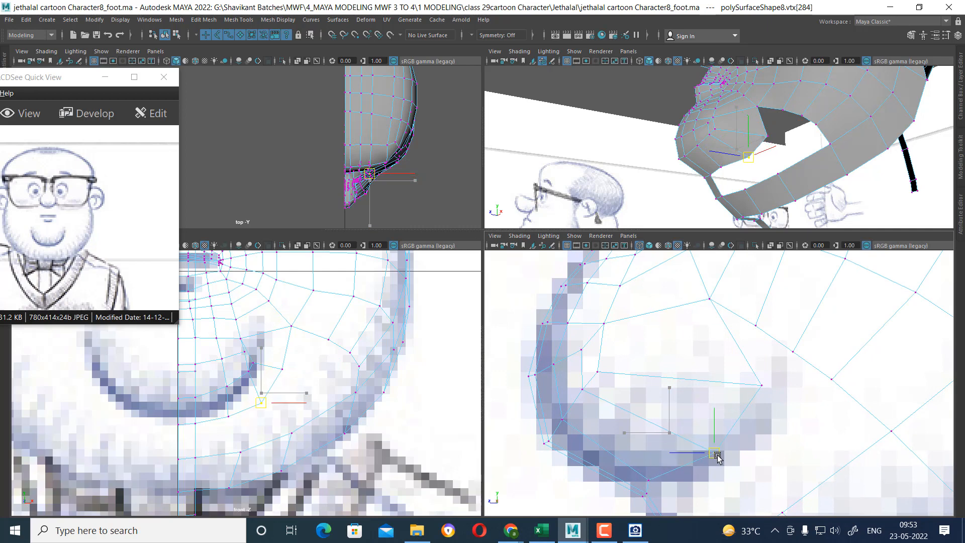
{"action": "middle_click_drag", "start_coordinate": [735, 451], "coordinate": [738, 375], "text": "alt"}
{"action": "scroll", "coordinate": [672, 416], "scroll_direction": "up", "scroll_amount": 1}
{"action": "left_click_drag", "start_coordinate": [637, 411], "coordinate": [636, 411]}
{"action": "left_click_drag", "start_coordinate": [643, 406], "coordinate": [665, 416]}
{"action": "middle_click_drag", "start_coordinate": [754, 364], "coordinate": [755, 443], "text": "alt"}
{"action": "left_click_drag", "start_coordinate": [784, 376], "coordinate": [765, 383]}
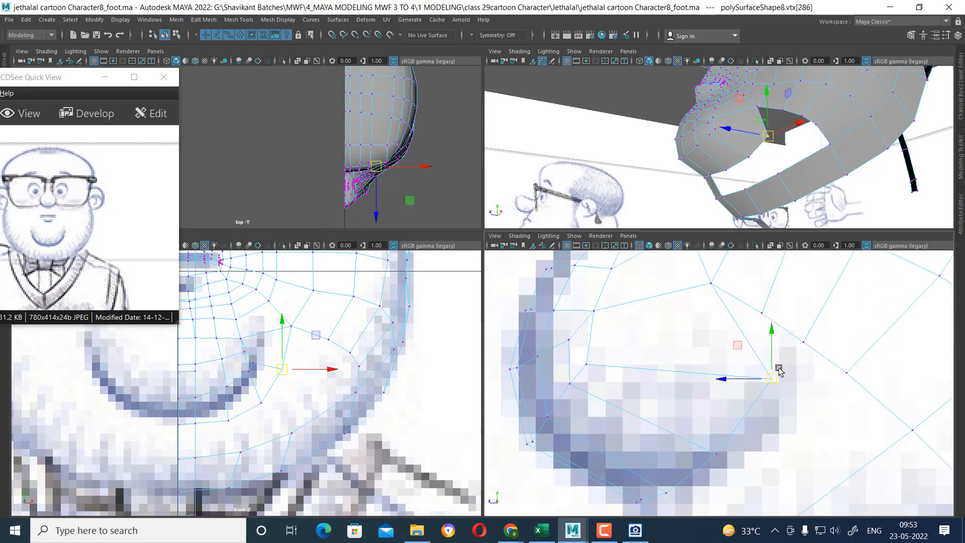
- Raise the vertices along the cheek side of the jaw opening in the side view to round its upper boundary
{"action": "middle_click_drag", "start_coordinate": [779, 369], "coordinate": [749, 377], "text": "alt"}
{"action": "left_click", "coordinate": [744, 382]}
{"action": "left_click_drag", "start_coordinate": [743, 382], "coordinate": [753, 350]}
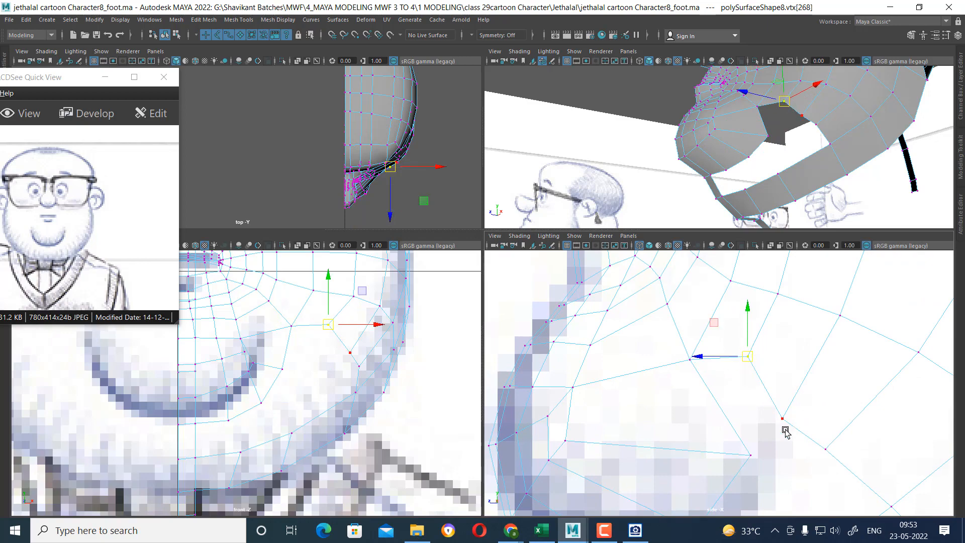
{"action": "left_click", "coordinate": [784, 416]}
{"action": "left_click_drag", "start_coordinate": [785, 413], "coordinate": [797, 388]}
{"action": "middle_click_drag", "start_coordinate": [810, 436], "coordinate": [776, 365], "text": "alt"}
{"action": "left_click", "coordinate": [790, 381]}
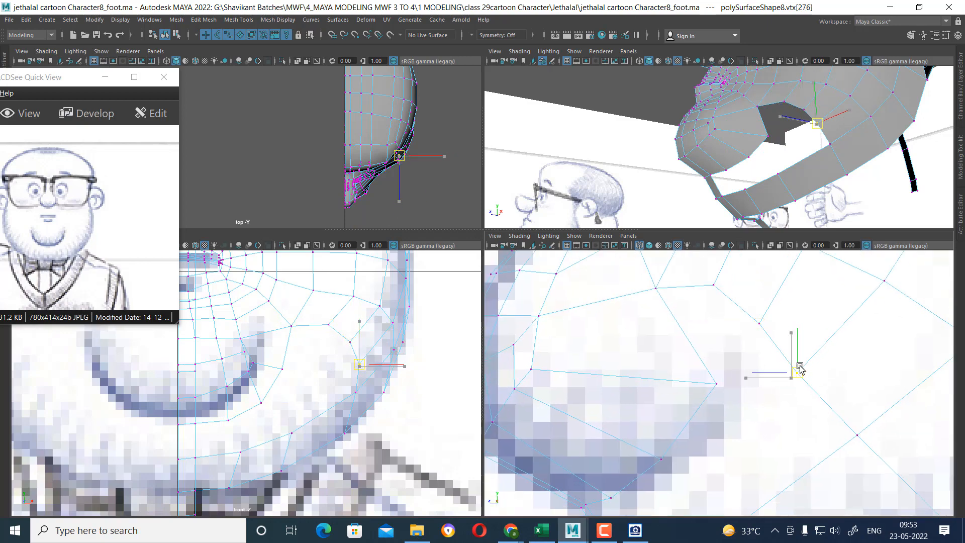
- Move the inner side vertex of the chin bulge back in the side view
{"action": "scroll", "coordinate": [753, 361], "scroll_direction": "down", "scroll_amount": 5}
{"action": "scroll", "coordinate": [714, 400], "scroll_direction": "up", "scroll_amount": 2}
{"action": "scroll", "coordinate": [713, 399], "scroll_direction": "up", "scroll_amount": 8}
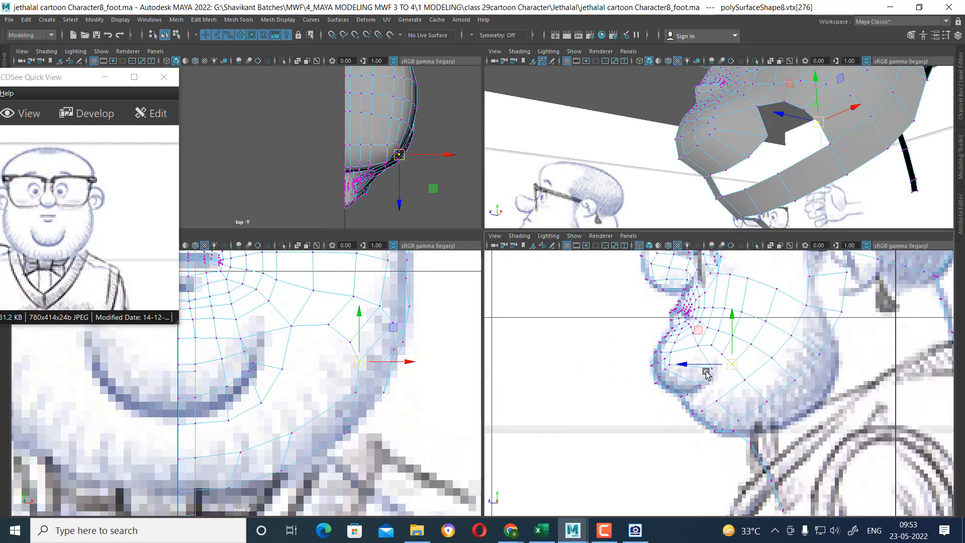
{"action": "left_click", "coordinate": [642, 394]}
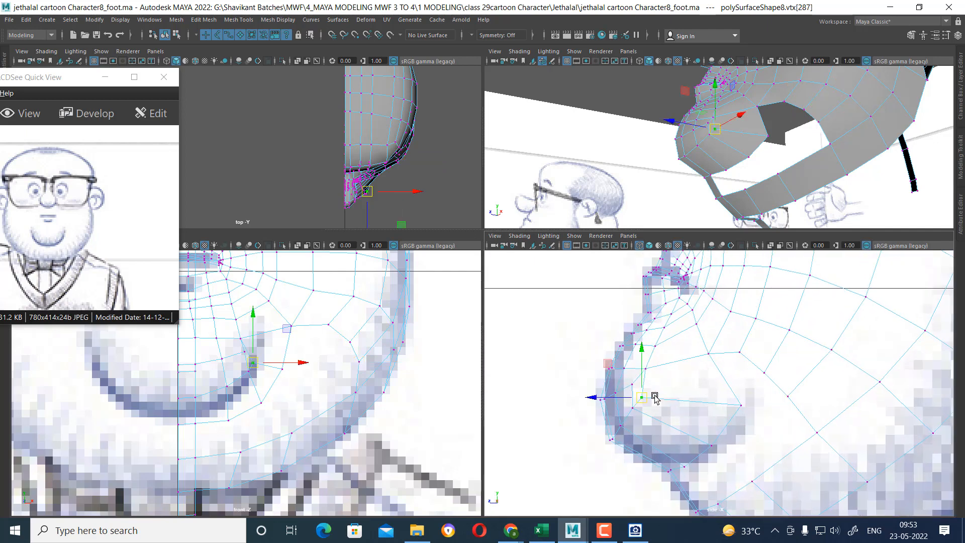
{"action": "scroll", "coordinate": [646, 397], "scroll_direction": "up", "scroll_amount": 2}
{"action": "left_click_drag", "start_coordinate": [625, 400], "coordinate": [648, 399]}
{"action": "scroll", "coordinate": [704, 443], "scroll_direction": "up", "scroll_amount": 2}
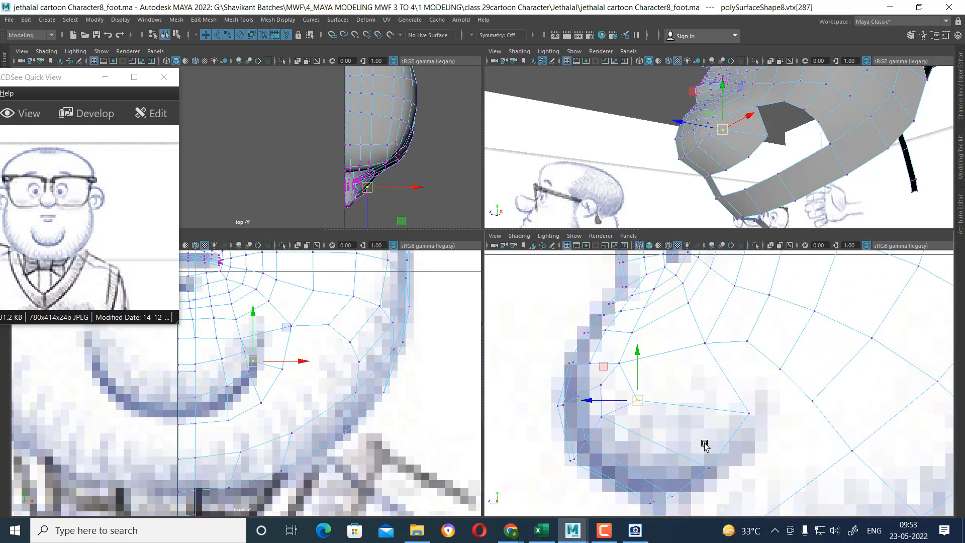
- Adjust the neighbouring chin vertices in the side view, moving the inner side vertex further back and the one above it back and up
{"action": "left_click", "coordinate": [586, 420]}
{"action": "left_click_drag", "start_coordinate": [593, 423], "coordinate": [595, 463]}
{"action": "left_click", "coordinate": [571, 447]}
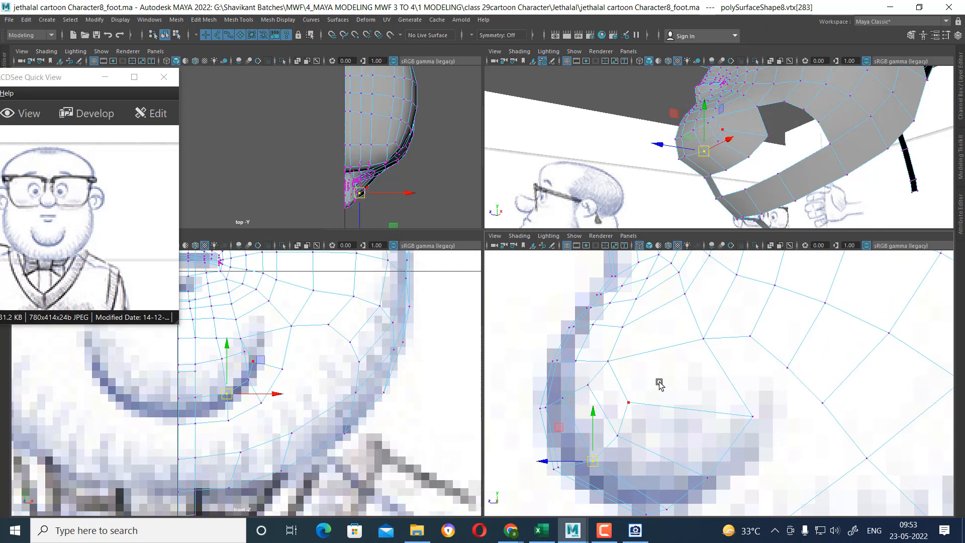
{"action": "left_click", "coordinate": [627, 402]}
{"action": "left_click_drag", "start_coordinate": [627, 402], "coordinate": [654, 400]}
{"action": "left_click", "coordinate": [608, 361]}
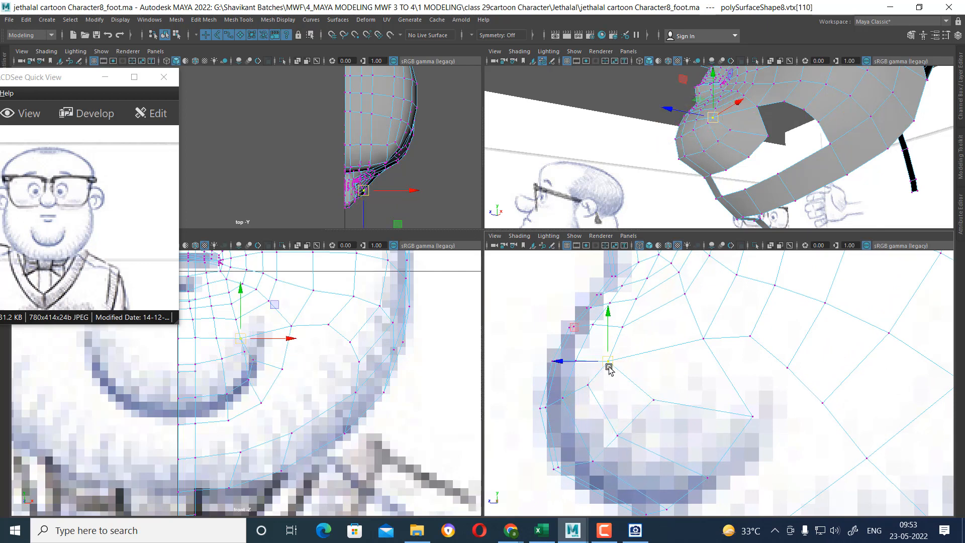
{"action": "left_click_drag", "start_coordinate": [608, 362], "coordinate": [622, 353]}
- Move two vertices above the chin's side outward in the front view to even out the edge flow
{"action": "left_click_drag", "start_coordinate": [772, 141], "coordinate": [799, 193], "text": "alt"}
{"action": "left_click", "coordinate": [662, 399]}
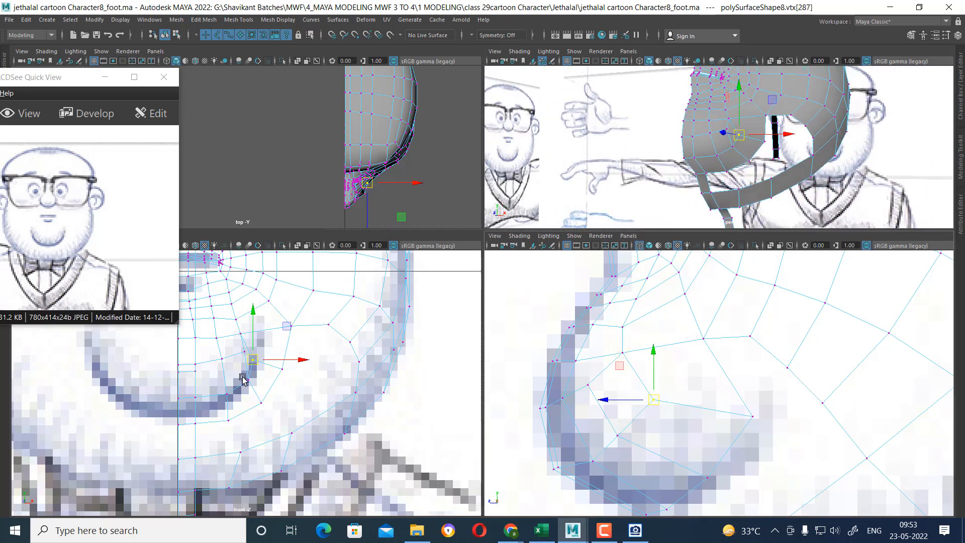
{"action": "scroll", "coordinate": [278, 353], "scroll_direction": "up", "scroll_amount": 3}
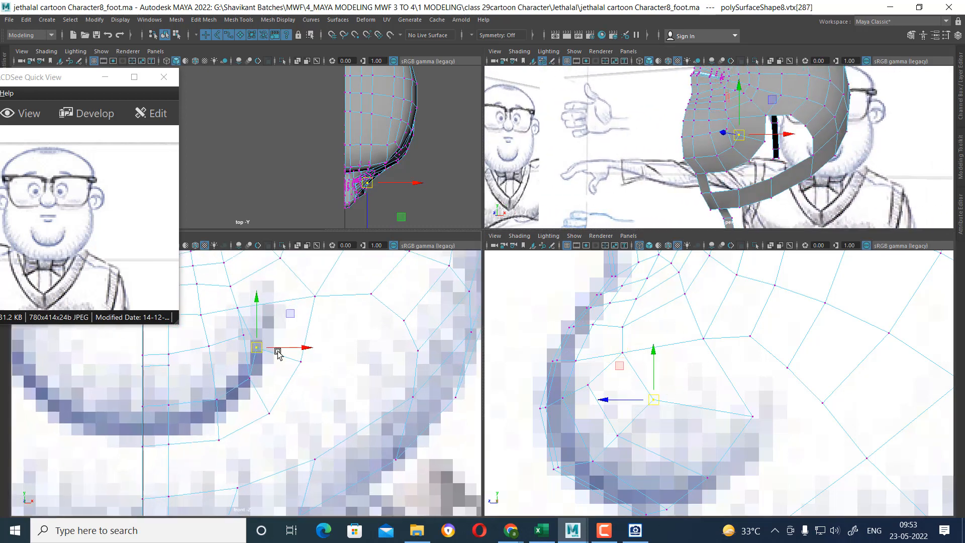
{"action": "left_click", "coordinate": [238, 308]}
{"action": "left_click_drag", "start_coordinate": [246, 307], "coordinate": [258, 304]}
{"action": "middle_click_drag", "start_coordinate": [254, 320], "coordinate": [318, 376], "text": "alt"}
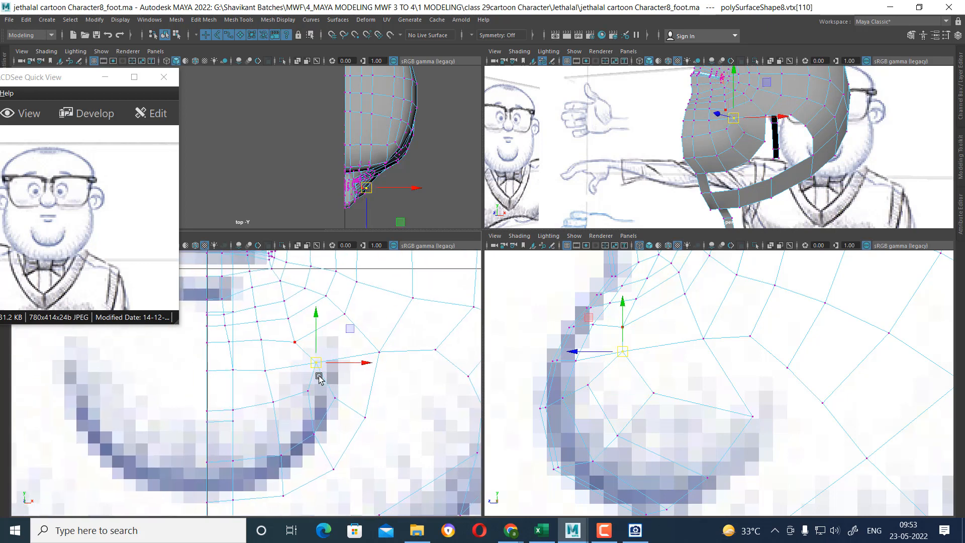
{"action": "left_click", "coordinate": [301, 338]}
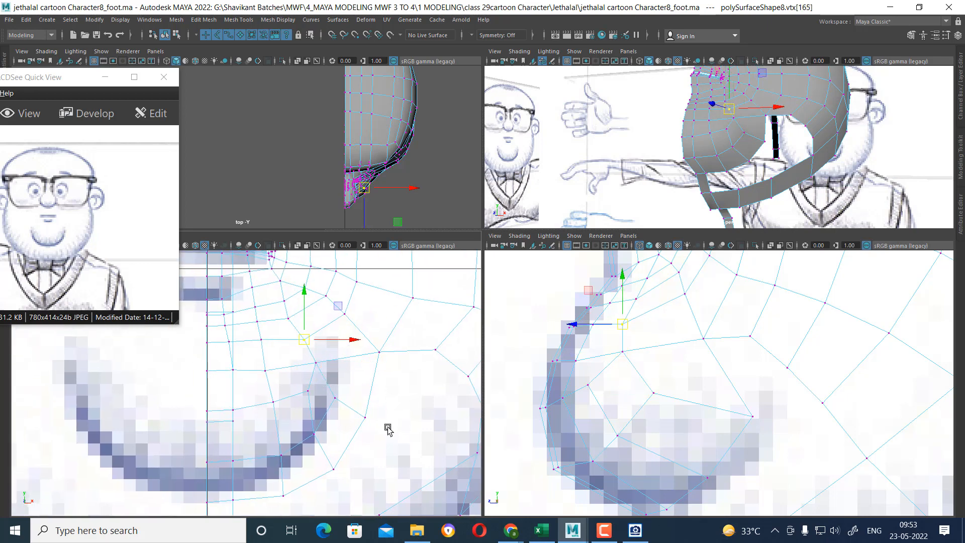
{"action": "middle_click_drag", "start_coordinate": [377, 491], "coordinate": [373, 436], "text": "alt"}
{"action": "key", "text": "f"}
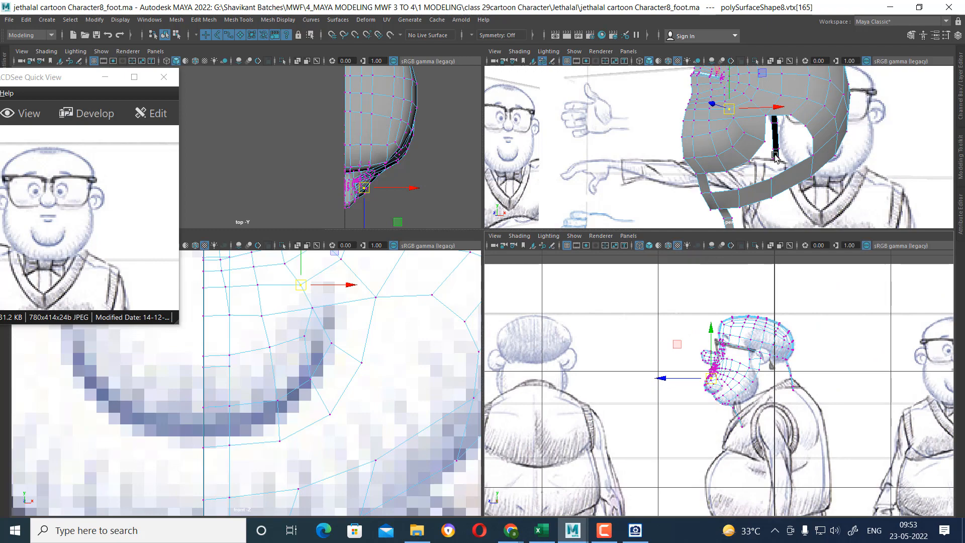
{"action": "left_click_drag", "start_coordinate": [775, 156], "coordinate": [757, 191], "text": "alt"}
{"action": "right_click_drag", "start_coordinate": [779, 352], "coordinate": [753, 487], "text": "alt"}
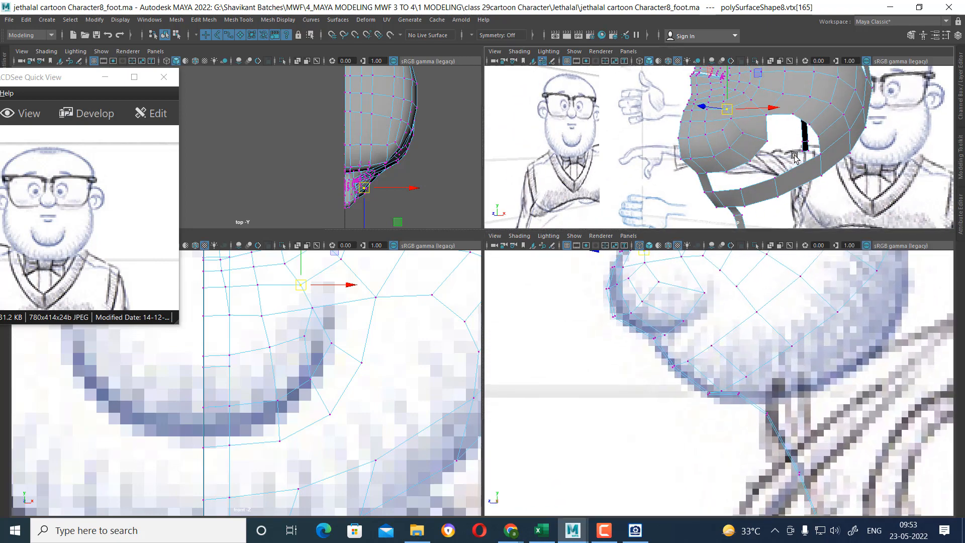
{"action": "left_click_drag", "start_coordinate": [754, 218], "coordinate": [751, 173], "text": "alt"}
{"action": "key", "text": "F11"}
{"action": "middle_click_drag", "start_coordinate": [770, 163], "coordinate": [735, 100], "text": "alt"}
{"action": "left_click", "coordinate": [682, 118]}
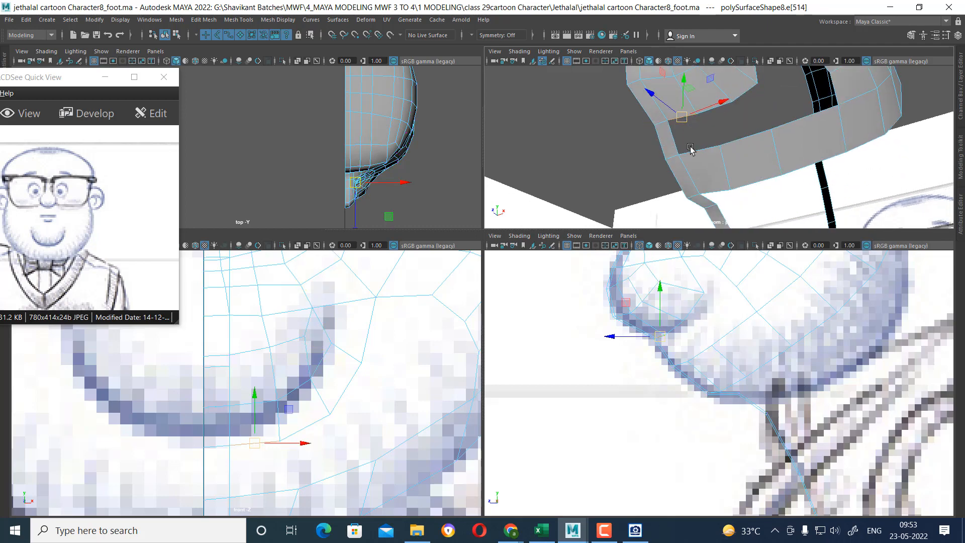
{"action": "left_click", "coordinate": [698, 151], "text": "shift"}
{"action": "left_click", "coordinate": [739, 136], "text": "shift"}
{"action": "left_click_drag", "start_coordinate": [810, 135], "coordinate": [803, 167], "text": "alt"}
{"action": "left_click", "coordinate": [790, 161], "text": "shift"}
{"action": "left_click", "coordinate": [725, 142], "text": "shift"}
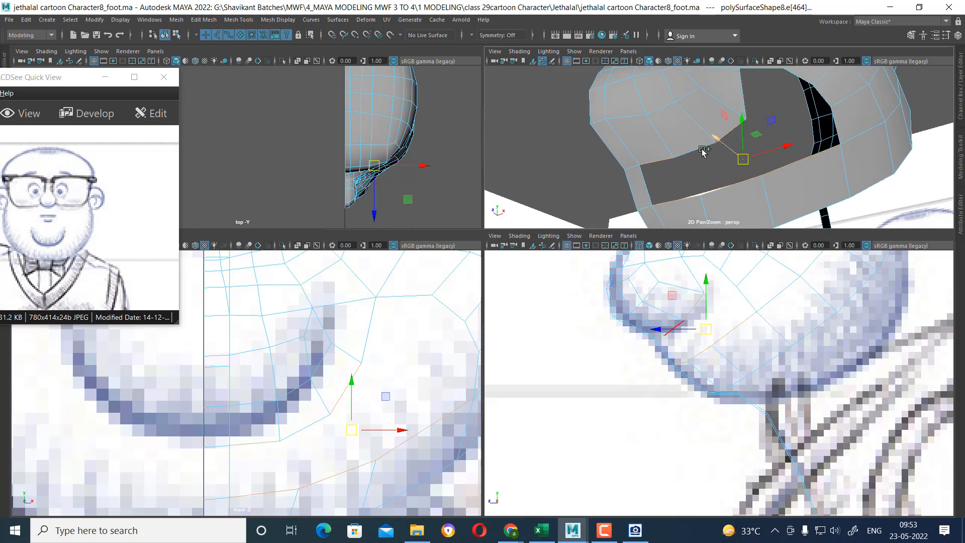
{"action": "left_click", "coordinate": [697, 153], "text": "shift"}
- Bridge the chin's rear edge to the adjoining cheek edge at the upper front corner of the jaw opening
{"action": "left_click_drag", "start_coordinate": [697, 152], "coordinate": [699, 201], "text": "alt"}
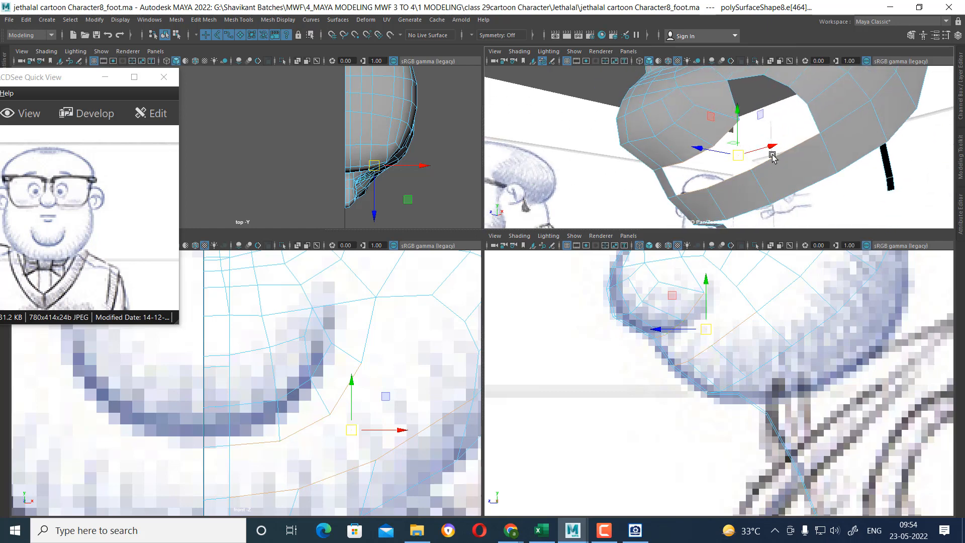
{"action": "mouse_move", "coordinate": [772, 157]}
{"action": "left_mouse_down", "text": "alt"}
{"action": "mouse_move", "coordinate": [785, 158]}
{"action": "mouse_move", "coordinate": [776, 159]}
{"action": "left_mouse_up", "text": "alt"}
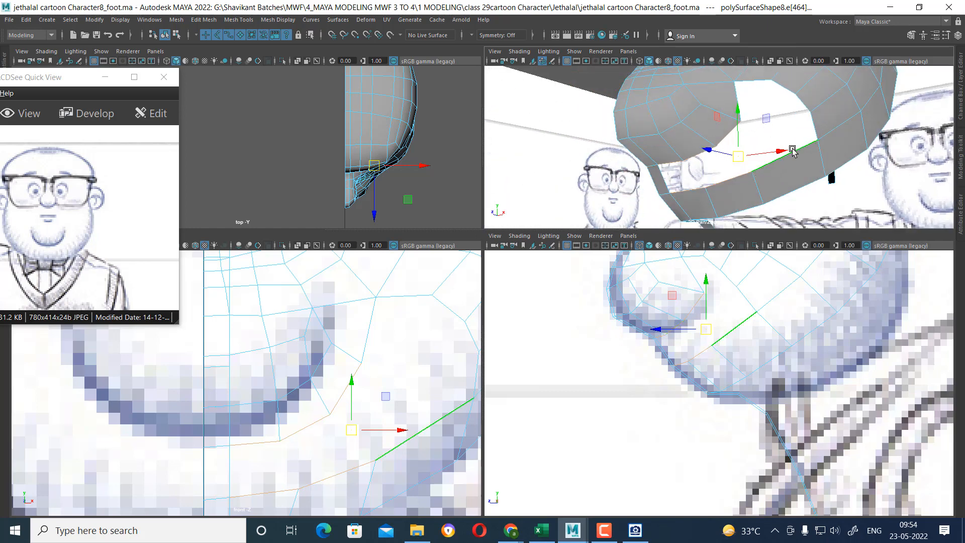
{"action": "left_click_drag", "start_coordinate": [749, 126], "coordinate": [764, 106], "text": "alt"}
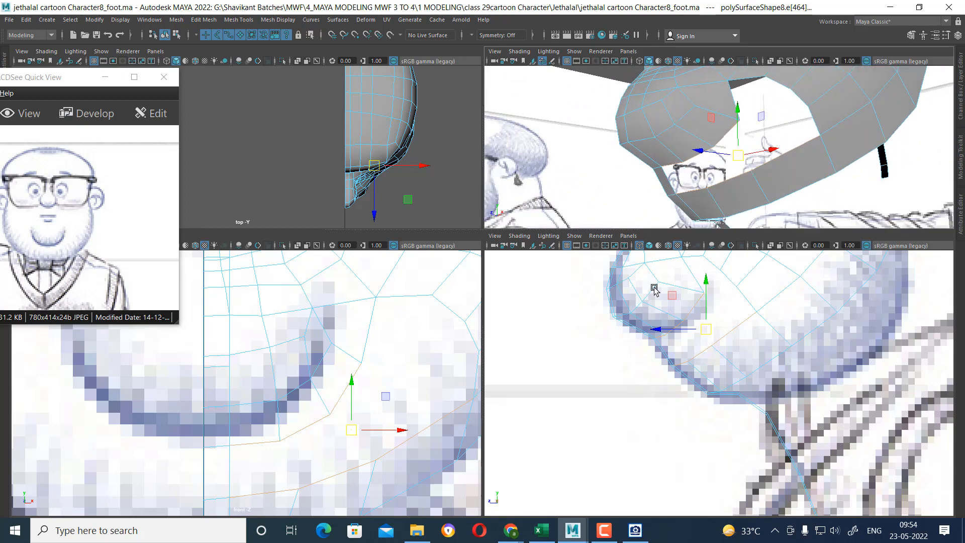
{"action": "right_click_drag", "start_coordinate": [460, 394], "coordinate": [420, 367], "text": "alt"}
{"action": "right_click_drag", "start_coordinate": [297, 386], "coordinate": [352, 425], "text": "alt"}
{"action": "left_click_drag", "start_coordinate": [845, 109], "coordinate": [811, 133], "text": "alt"}
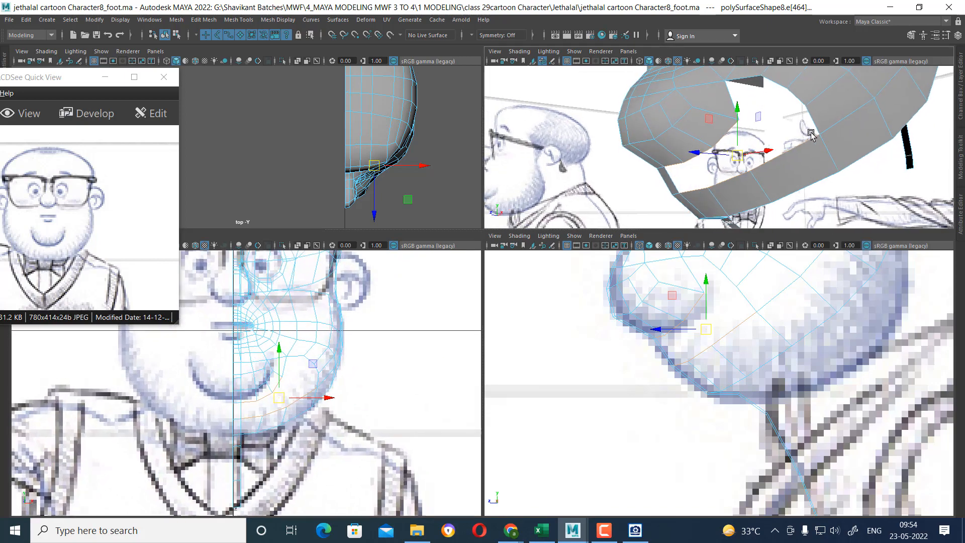
{"action": "key", "text": "space"}
{"action": "right_click_drag", "start_coordinate": [771, 211], "coordinate": [582, 275], "text": "alt"}
{"action": "left_click_drag", "start_coordinate": [582, 276], "coordinate": [590, 264], "text": "alt"}
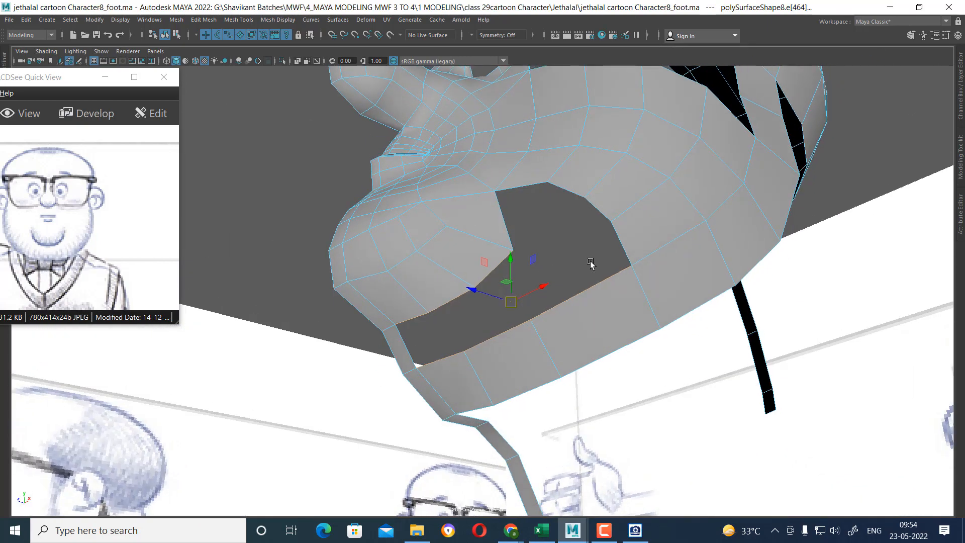
{"action": "left_click", "coordinate": [569, 185]}
{"action": "right_click_drag", "start_coordinate": [507, 215], "coordinate": [497, 338], "text": "shift"}
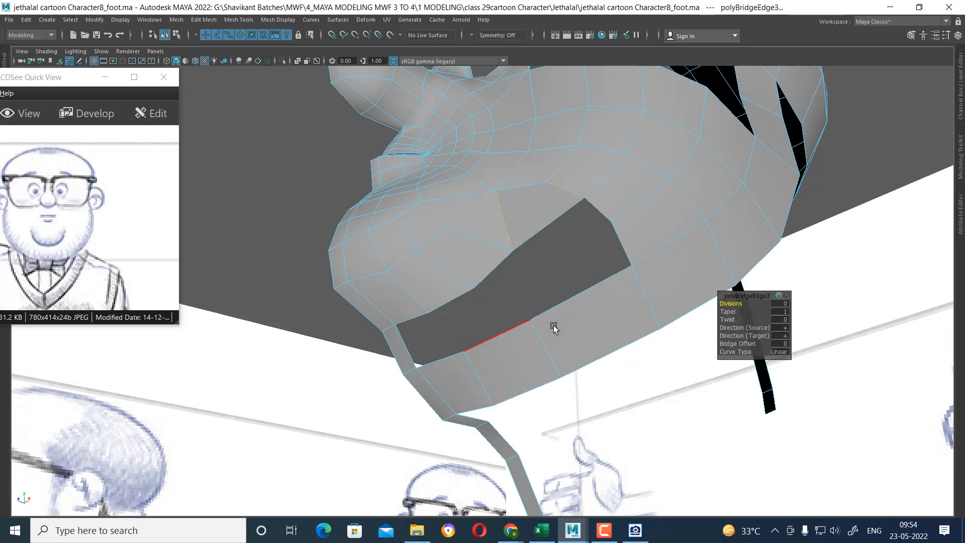
- Bridge the two front edges of the chin's lower rim to the facing edges of the jaw strip
{"action": "left_click_drag", "start_coordinate": [553, 325], "coordinate": [599, 262], "text": "alt"}
{"action": "left_click", "coordinate": [613, 234]}
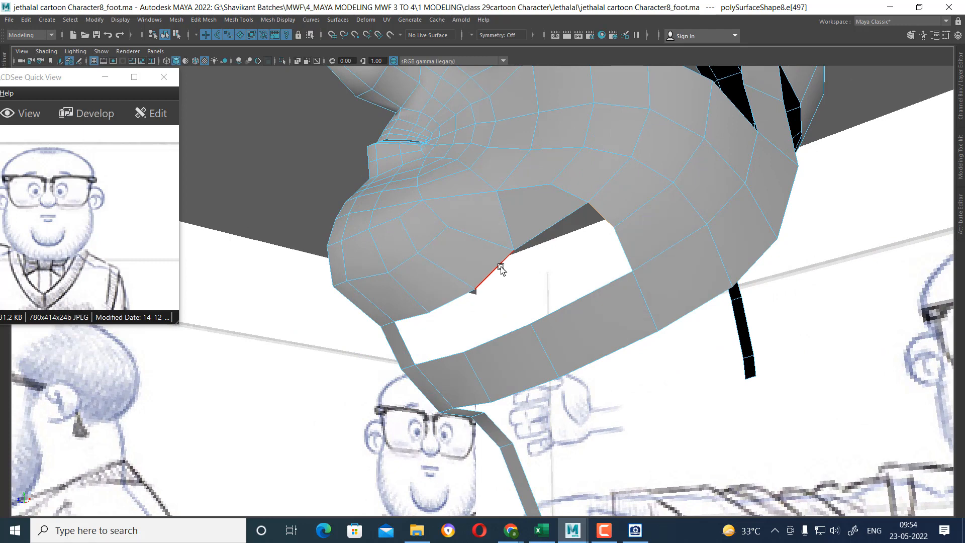
{"action": "left_click", "coordinate": [482, 321], "text": "shift"}
{"action": "mouse_move", "coordinate": [482, 321]}
{"action": "left_mouse_down", "text": "alt"}
{"action": "mouse_move", "coordinate": [456, 331]}
{"action": "mouse_move", "coordinate": [472, 321]}
{"action": "left_mouse_up", "text": "alt"}
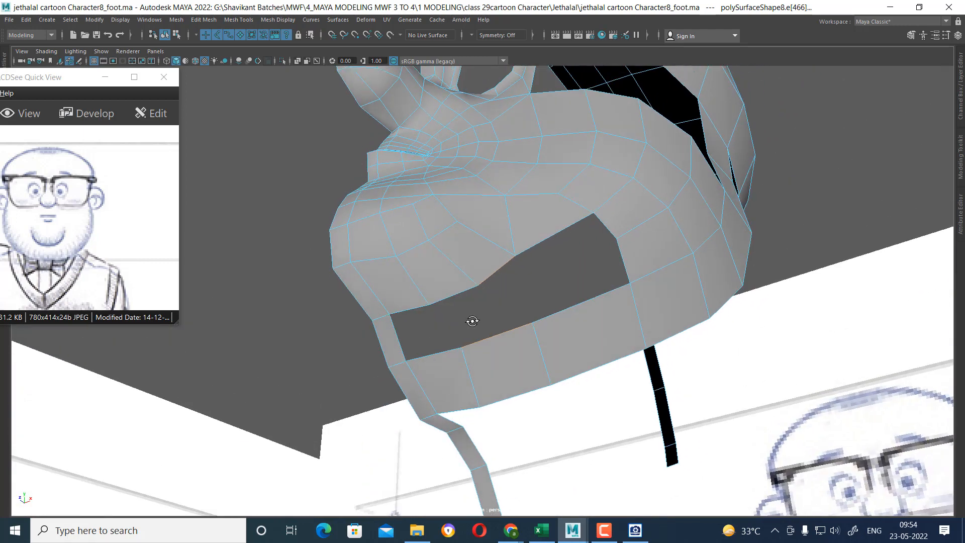
{"action": "left_click", "coordinate": [430, 307]}
{"action": "right_click_drag", "start_coordinate": [512, 278], "coordinate": [517, 382], "text": "shift"}
{"action": "left_click_drag", "start_coordinate": [541, 370], "coordinate": [615, 297], "text": "alt"}
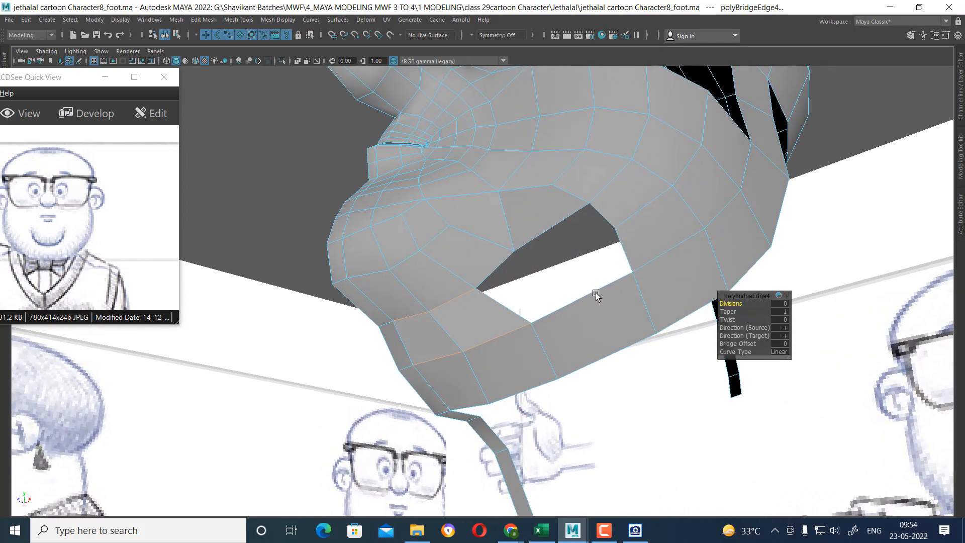
- Split the jaw strip's face below the opening with an added edge and bridge the opening's upper cheek edge to the strip
{"action": "left_click", "coordinate": [590, 296]}
{"action": "right_click_drag", "start_coordinate": [669, 239], "coordinate": [601, 304], "text": "ctrl"}
{"action": "left_click", "coordinate": [600, 286]}
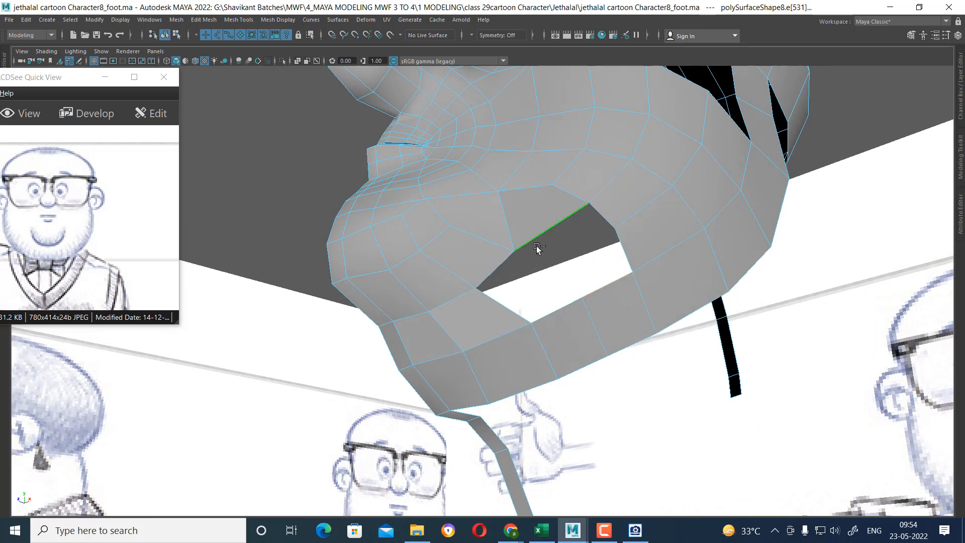
{"action": "right_click_drag", "start_coordinate": [585, 274], "coordinate": [594, 385], "text": "shift"}
{"action": "left_click_drag", "start_coordinate": [647, 356], "coordinate": [564, 300], "text": "alt"}
- Split the bridged jaw faces to match the surrounding edge flow and merge the loose vertices along the rear seam
{"action": "left_click", "coordinate": [653, 217]}
{"action": "right_click_drag", "start_coordinate": [556, 269], "coordinate": [679, 348], "text": "ctrl"}
{"action": "right_click_drag", "start_coordinate": [658, 207], "coordinate": [583, 203]}
{"action": "right_click_drag", "start_coordinate": [615, 245], "coordinate": [661, 226], "text": "alt"}
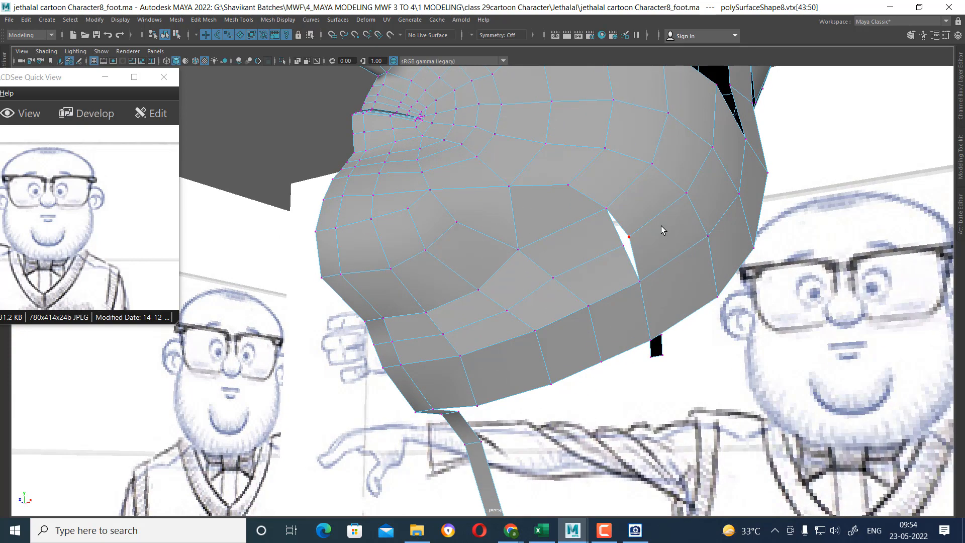
{"action": "right_click_drag", "start_coordinate": [634, 261], "coordinate": [708, 269], "text": "shift"}
{"action": "left_click_drag", "start_coordinate": [709, 269], "coordinate": [610, 255], "text": "alt"}
{"action": "key", "text": "ctrl+z"}
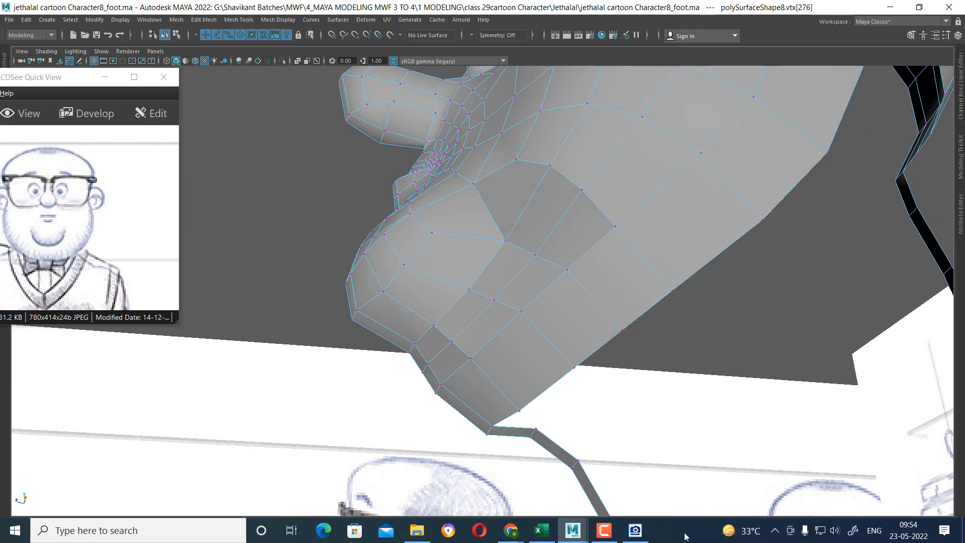
{"action": "left_click", "coordinate": [603, 532]}
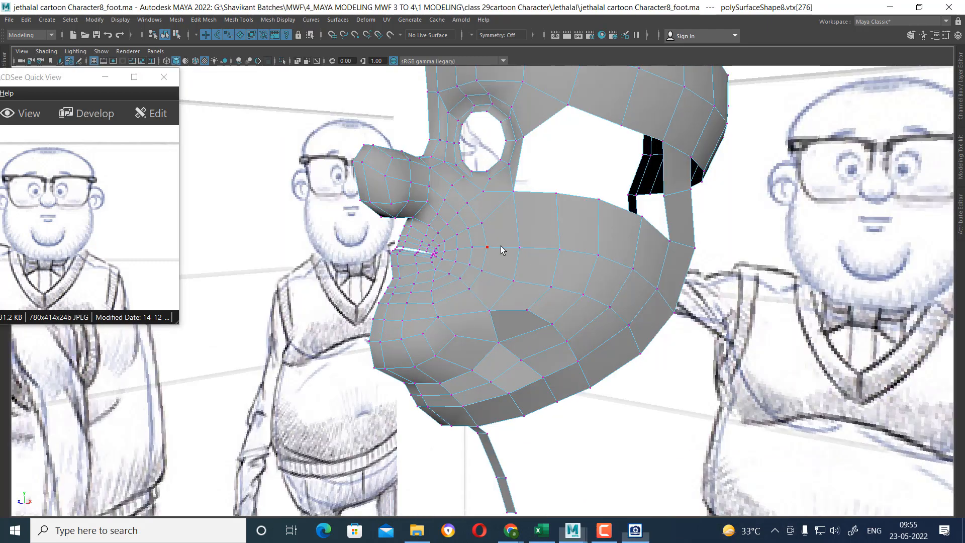
- Soften the edges of the whole head mesh and check its shape in smooth preview before returning to the unsmoothed display
{"action": "right_click_drag", "start_coordinate": [479, 327], "coordinate": [530, 279], "text": "shift"}
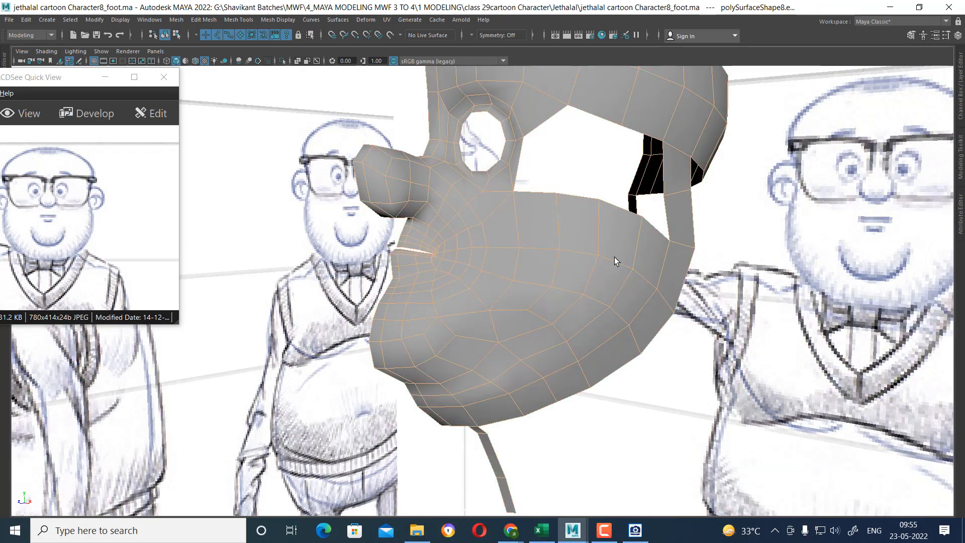
{"action": "left_click_drag", "start_coordinate": [577, 357], "coordinate": [592, 276], "text": "alt"}
{"action": "left_click", "coordinate": [523, 334]}
{"action": "right_click_drag", "start_coordinate": [520, 233], "coordinate": [544, 314]}
{"action": "scroll", "coordinate": [544, 314], "scroll_direction": "up", "scroll_amount": 1}
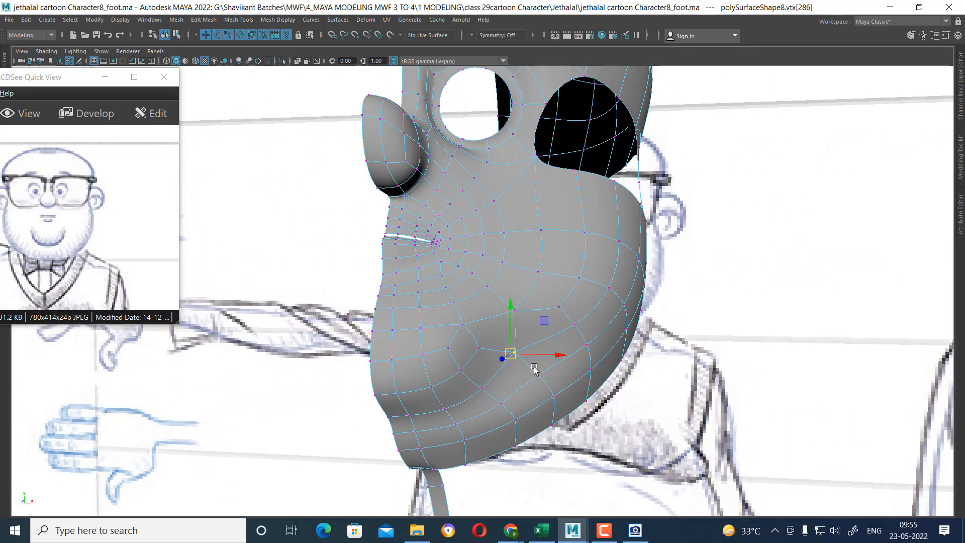
{"action": "left_click_drag", "start_coordinate": [534, 369], "coordinate": [590, 263], "text": "alt"}
{"action": "key", "text": "F8"}
{"action": "left_click_drag", "start_coordinate": [620, 334], "coordinate": [508, 324], "text": "alt"}
{"action": "right_click_drag", "start_coordinate": [562, 256], "coordinate": [653, 209]}
{"action": "left_click_drag", "start_coordinate": [600, 266], "coordinate": [635, 261], "text": "alt"}
{"action": "key", "text": "1"}
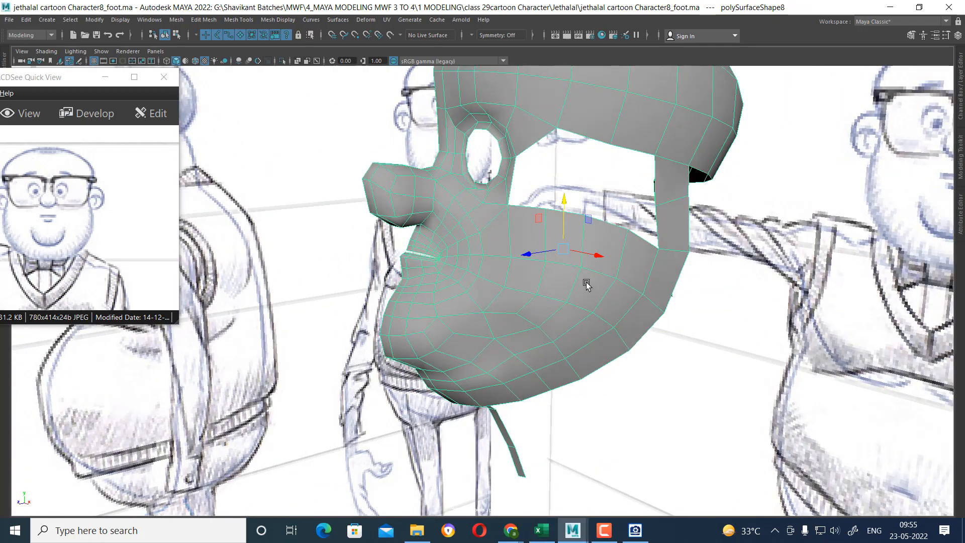
- Bridge the slanted upper front edge of the temple opening to the front cheek edge directly below it
{"action": "mouse_move", "coordinate": [586, 284]}
{"action": "left_mouse_down", "text": "alt"}
{"action": "mouse_move", "coordinate": [542, 282]}
{"action": "mouse_move", "coordinate": [585, 276]}
{"action": "left_mouse_up", "text": "alt"}
{"action": "key", "text": "F10"}
{"action": "left_click", "coordinate": [512, 140]}
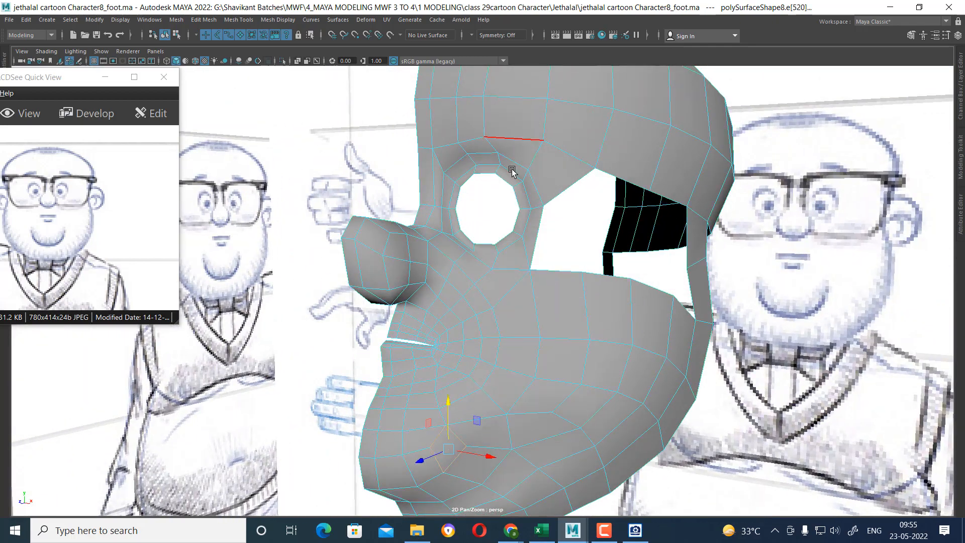
{"action": "double_click", "coordinate": [513, 193]}
{"action": "left_click_drag", "start_coordinate": [528, 270], "coordinate": [557, 236], "text": "alt"}
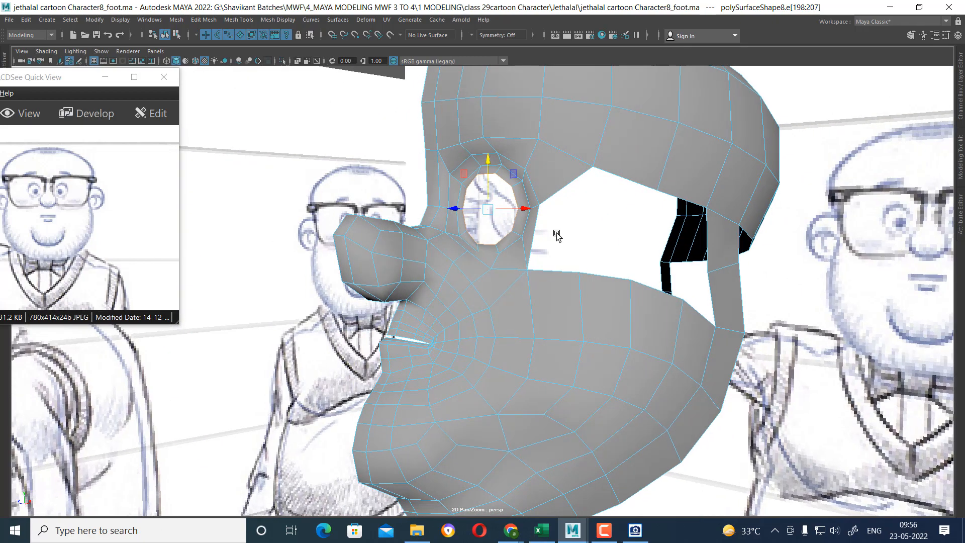
{"action": "left_click", "coordinate": [571, 187]}
{"action": "right_click_drag", "start_coordinate": [583, 213], "coordinate": [583, 334], "text": "shift"}
{"action": "left_click_drag", "start_coordinate": [614, 323], "coordinate": [631, 299], "text": "alt"}
{"action": "left_click_drag", "start_coordinate": [611, 219], "coordinate": [551, 211], "text": "alt"}
- Bevel the vertical cranium edge loop above the temple opening with a fraction of 0.5 and one segment
{"action": "left_click", "coordinate": [697, 177]}
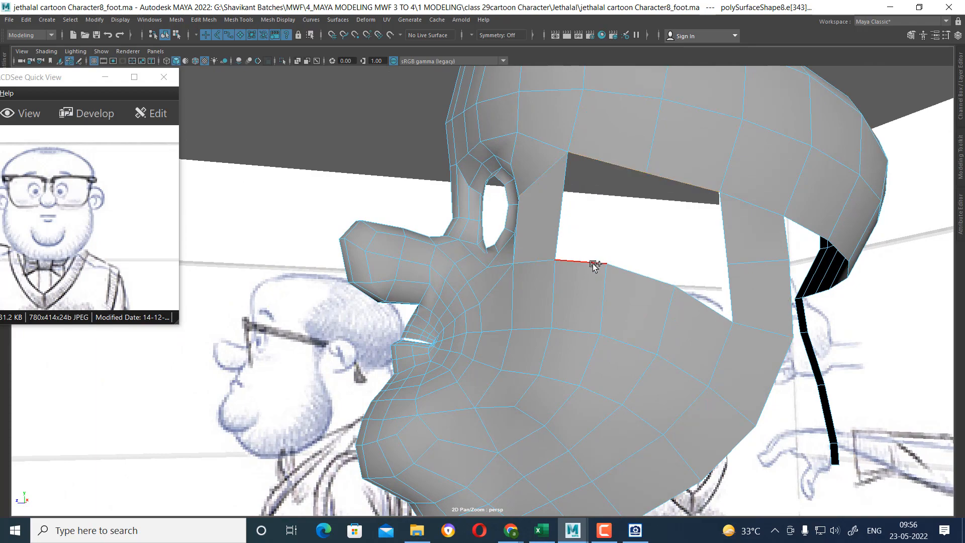
{"action": "left_click", "coordinate": [637, 274], "text": "shift"}
{"action": "left_click_drag", "start_coordinate": [737, 326], "coordinate": [662, 375], "text": "alt"}
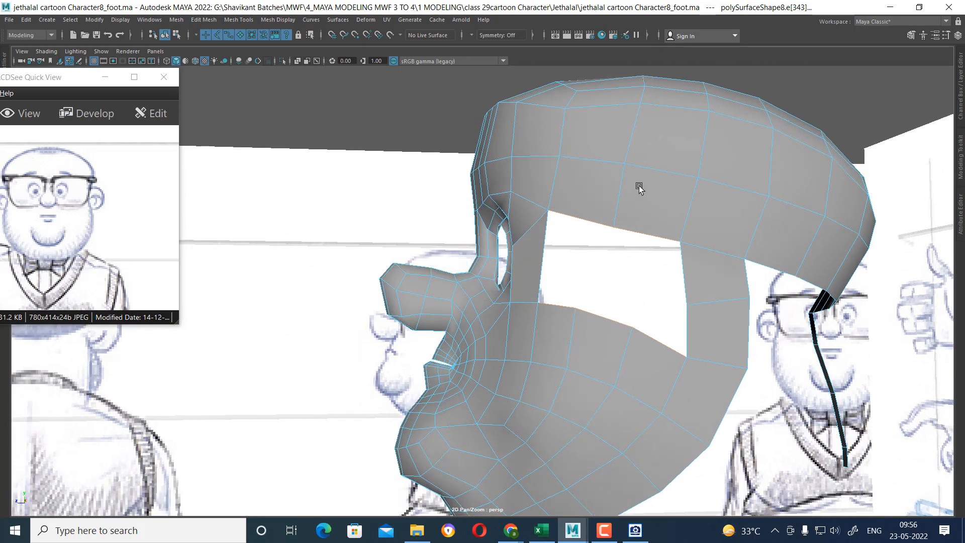
{"action": "left_click_drag", "start_coordinate": [644, 198], "coordinate": [687, 222], "text": "alt"}
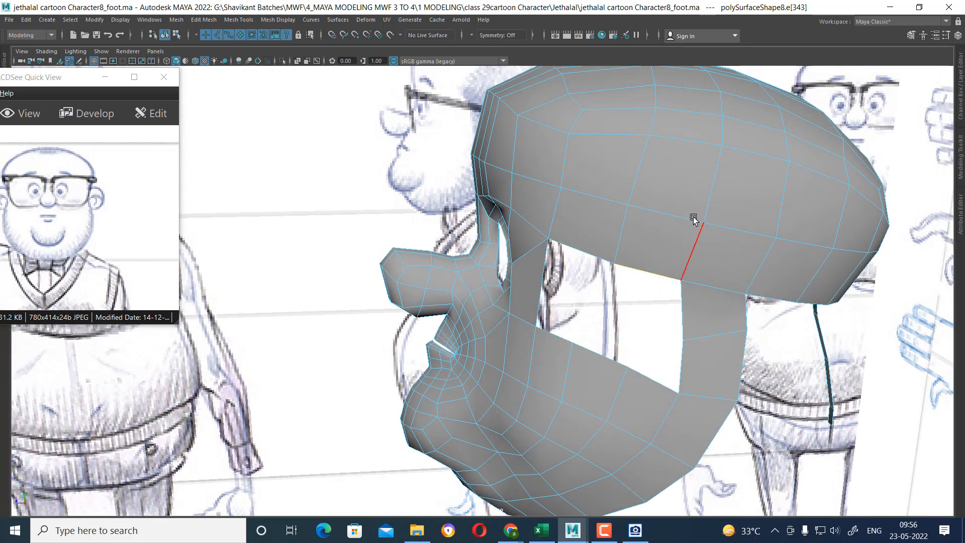
{"action": "left_click_drag", "start_coordinate": [661, 209], "coordinate": [652, 170], "text": "alt"}
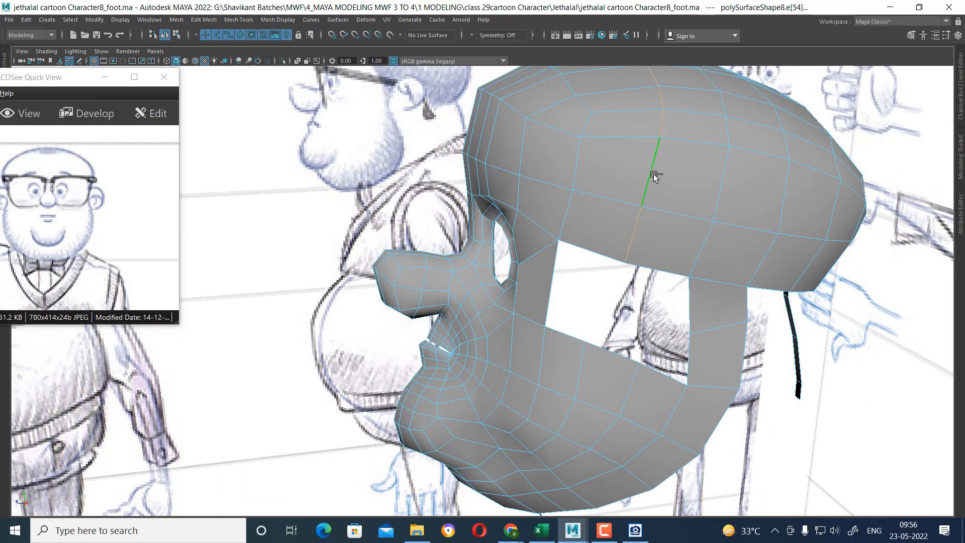
{"action": "right_click_drag", "start_coordinate": [654, 176], "coordinate": [707, 171], "text": "shift"}
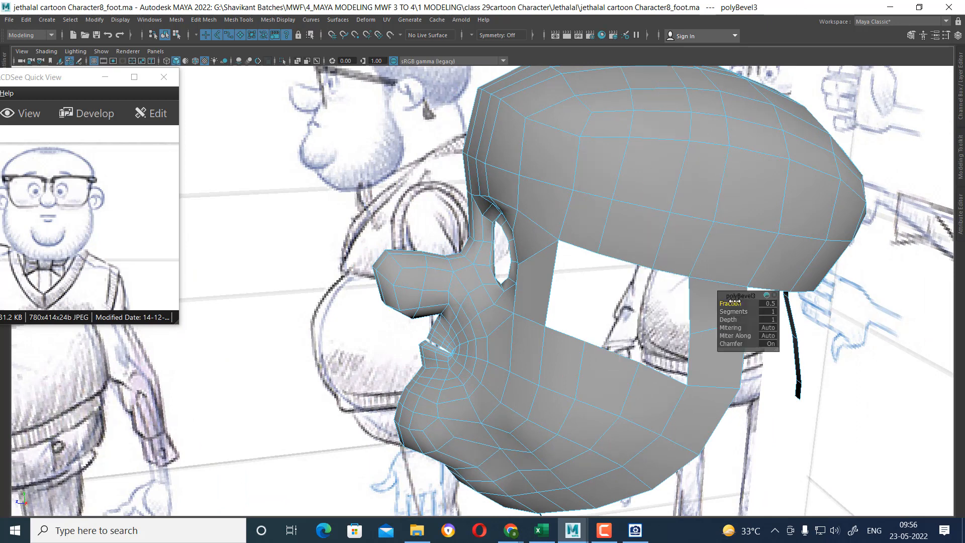
- Bridge the upper edges of the temple opening to the matching cheek edges below with zero divisions
{"action": "left_click", "coordinate": [670, 270]}
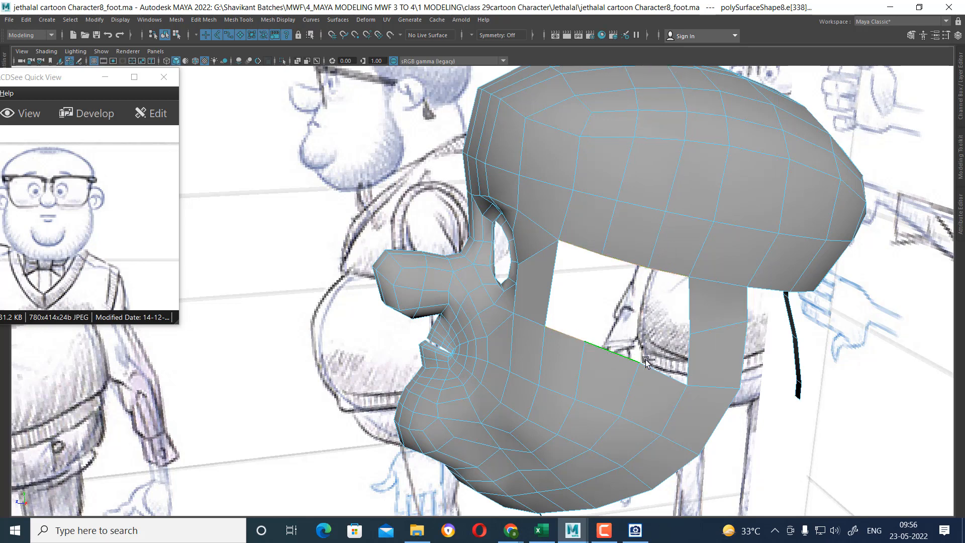
{"action": "right_click_drag", "start_coordinate": [667, 242], "coordinate": [668, 360], "text": "shift"}
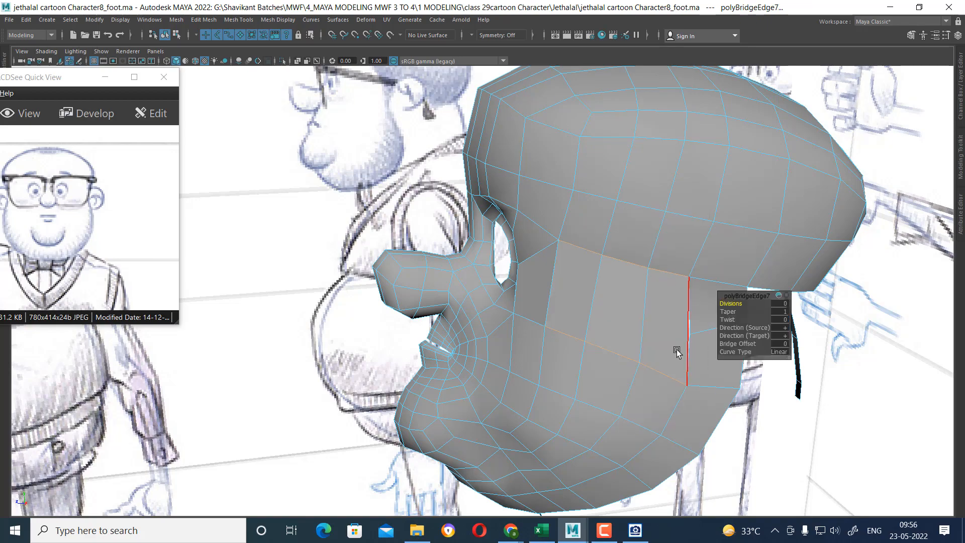
{"action": "left_click_drag", "start_coordinate": [575, 354], "coordinate": [604, 296], "text": "alt"}
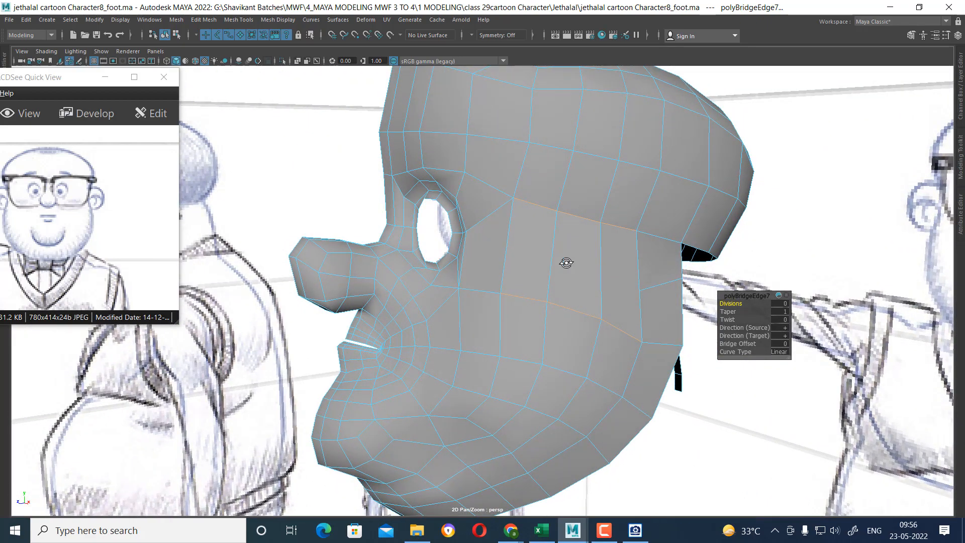
{"action": "left_click_drag", "start_coordinate": [566, 262], "coordinate": [619, 294], "text": "alt"}
- Try to delete the horizontal edge crossing the vertical strip behind the temple
{"action": "left_click", "coordinate": [692, 293]}
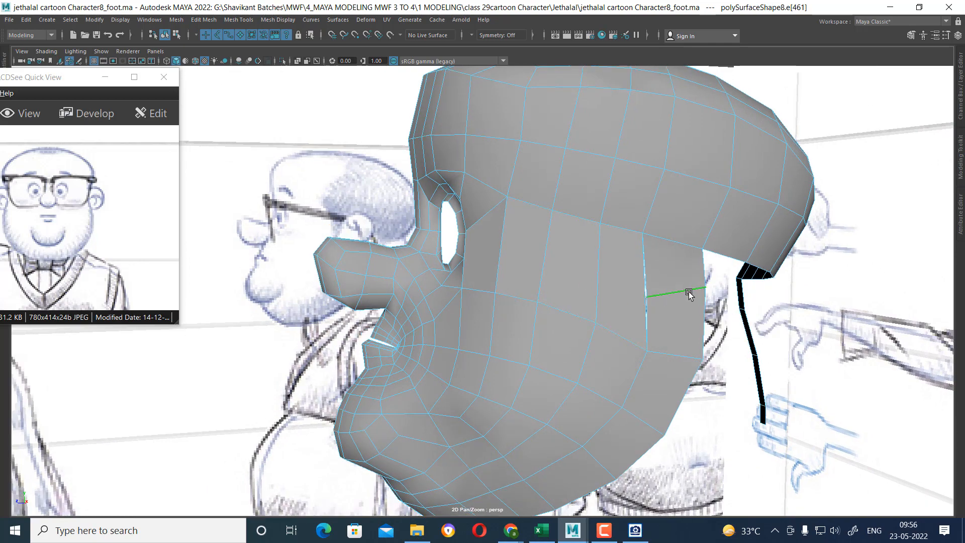
{"action": "right_click_drag", "start_coordinate": [674, 271], "coordinate": [622, 284], "text": "shift"}
{"action": "left_click_drag", "start_coordinate": [536, 333], "coordinate": [609, 319], "text": "alt"}
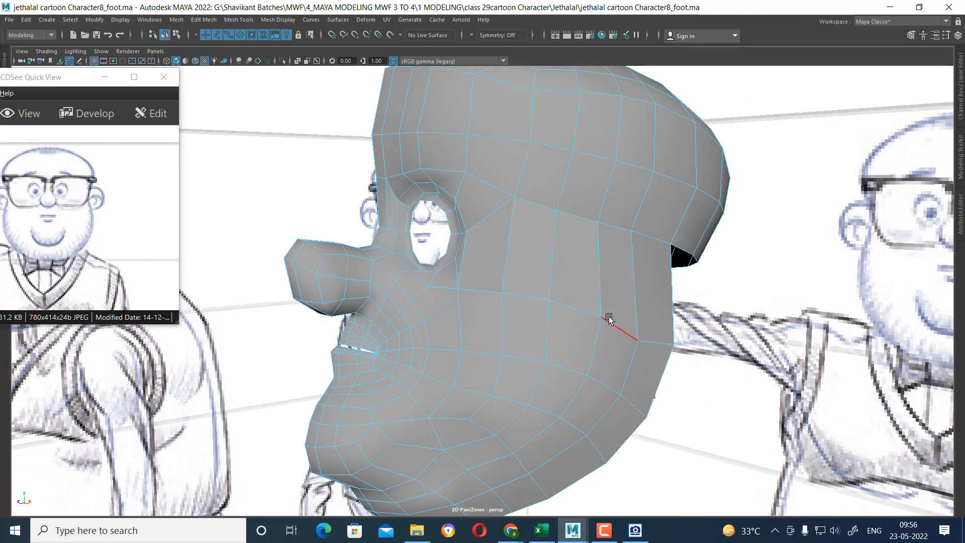
{"action": "right_click_drag", "start_coordinate": [639, 210], "coordinate": [502, 193]}
{"action": "left_click_drag", "start_coordinate": [624, 287], "coordinate": [538, 278], "text": "alt"}
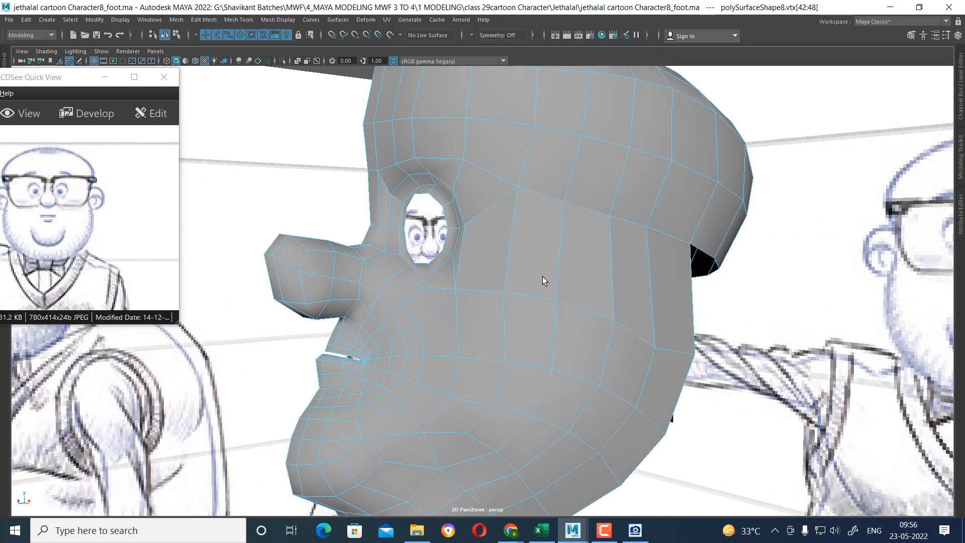
{"action": "key", "text": "ctrl+z"}
{"action": "key", "text": "ctrl+z"}
- Cut a horizontal edge line from the eye's outer corner across the filled temple faces to the middle of the rear strip
{"action": "left_click_drag", "start_coordinate": [659, 275], "coordinate": [583, 270], "text": "alt"}
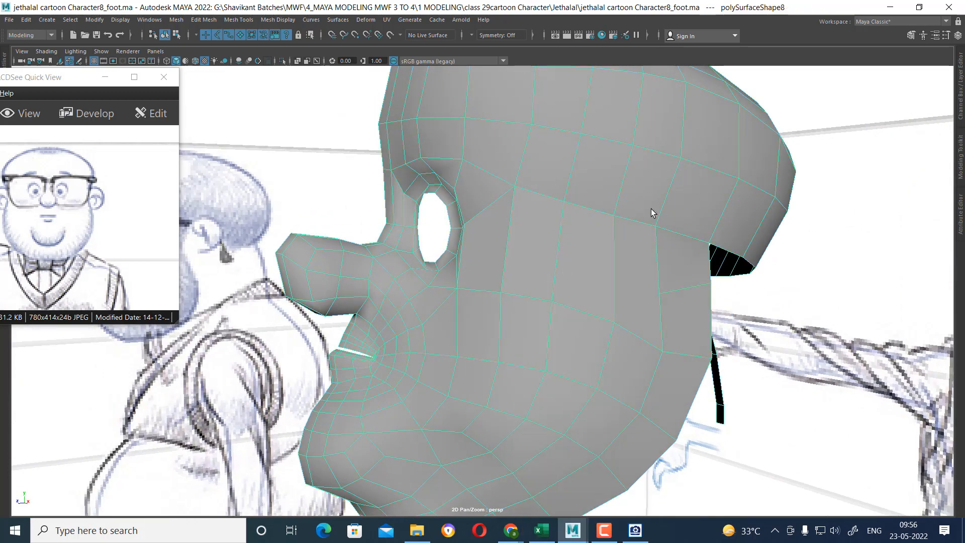
{"action": "left_click_drag", "start_coordinate": [650, 209], "coordinate": [591, 242], "text": "alt"}
{"action": "right_click_drag", "start_coordinate": [608, 211], "coordinate": [533, 214], "text": "shift"}
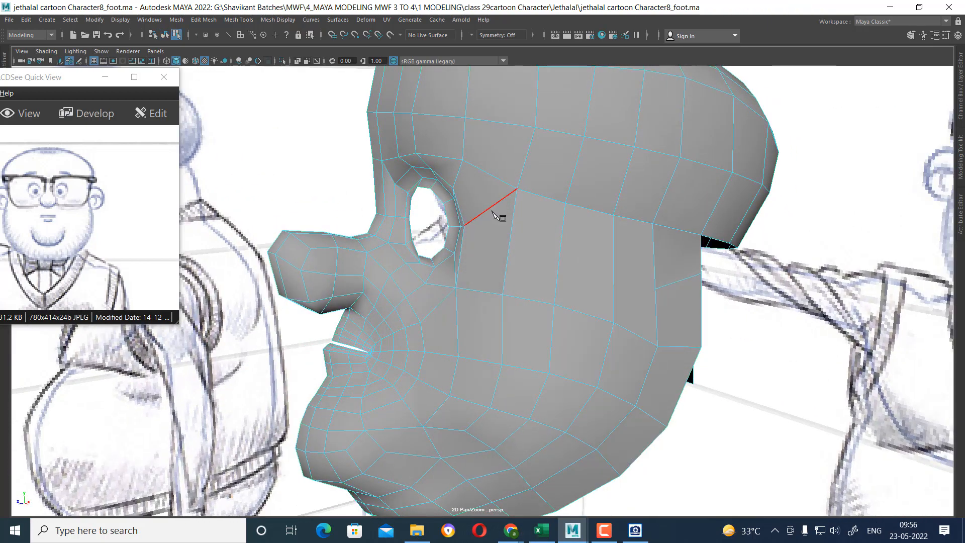
{"action": "left_click_drag", "start_coordinate": [472, 269], "coordinate": [713, 291], "text": "alt"}
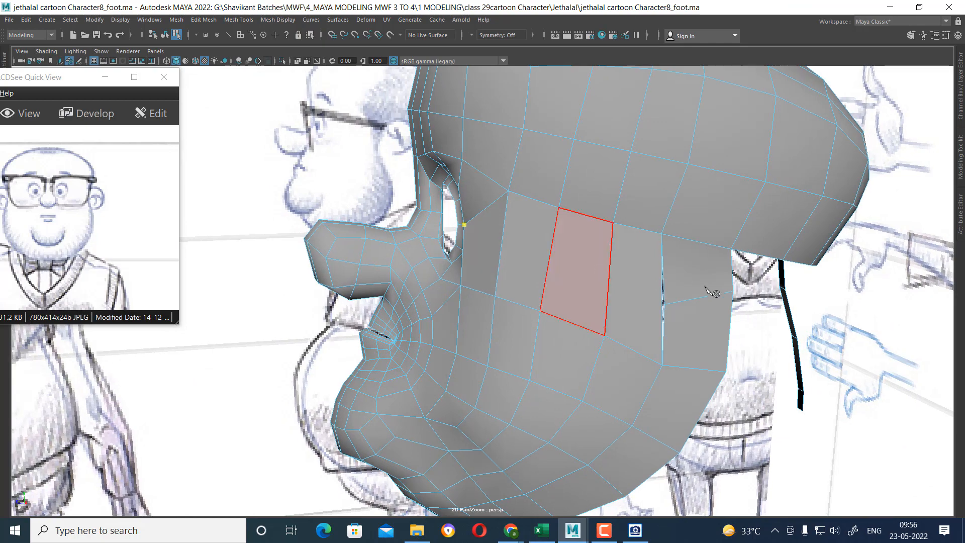
{"action": "left_click", "coordinate": [661, 303]}
{"action": "right_click", "coordinate": [660, 301]}
{"action": "left_click", "coordinate": [732, 292]}
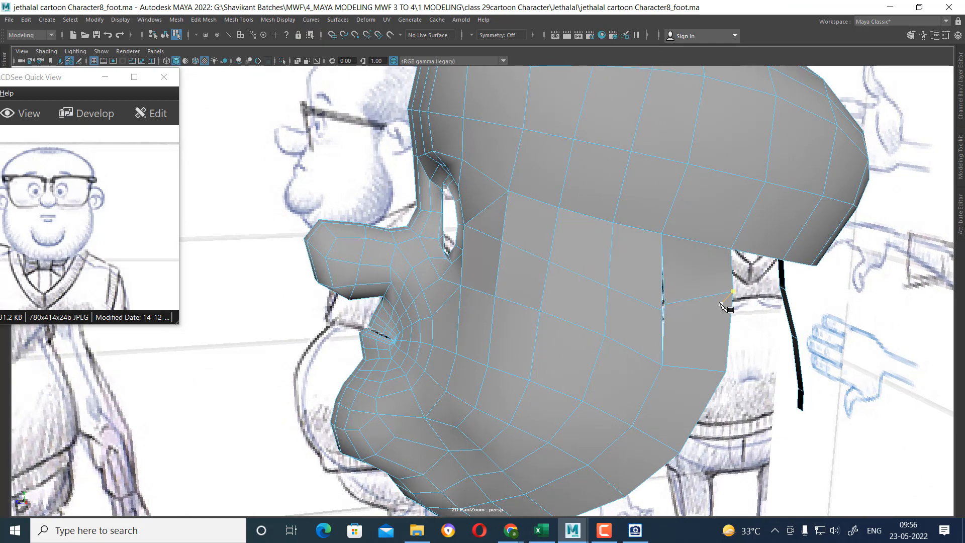
{"action": "key", "text": "w"}
{"action": "right_click_drag", "start_coordinate": [699, 265], "coordinate": [661, 269]}
{"action": "mouse_move", "coordinate": [681, 290]}
{"action": "left_mouse_down"}
{"action": "mouse_move", "coordinate": [653, 316]}
{"action": "mouse_move", "coordinate": [665, 314]}
{"action": "mouse_move", "coordinate": [646, 297]}
{"action": "mouse_move", "coordinate": [665, 284]}
{"action": "left_mouse_up"}
{"action": "left_click_drag", "start_coordinate": [655, 142], "coordinate": [547, 243], "text": "alt"}
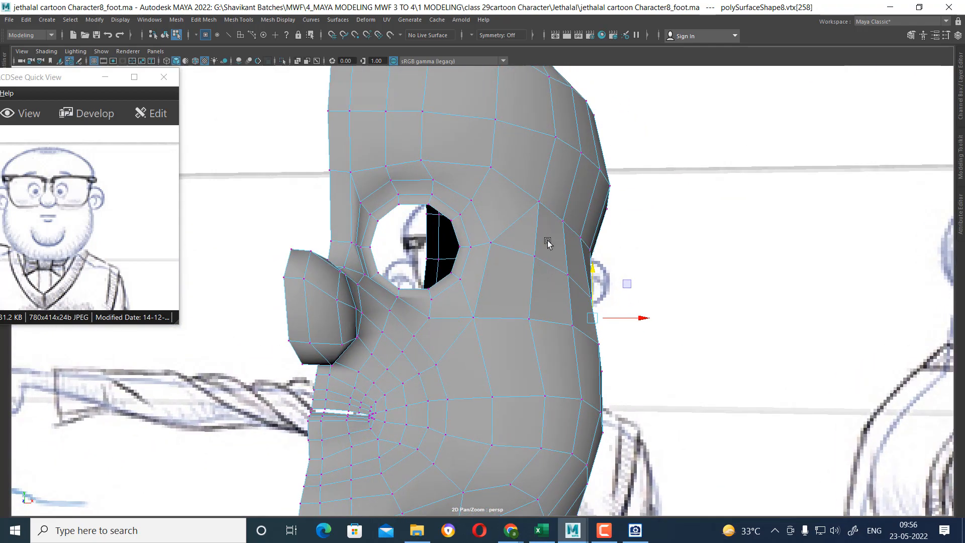
- Bevel the short edge running outward from the eye socket and delete the extra edge left beside it
{"action": "left_click_drag", "start_coordinate": [518, 284], "coordinate": [500, 233], "text": "alt"}
{"action": "right_click_drag", "start_coordinate": [499, 233], "coordinate": [503, 217]}
{"action": "left_click", "coordinate": [481, 253]}
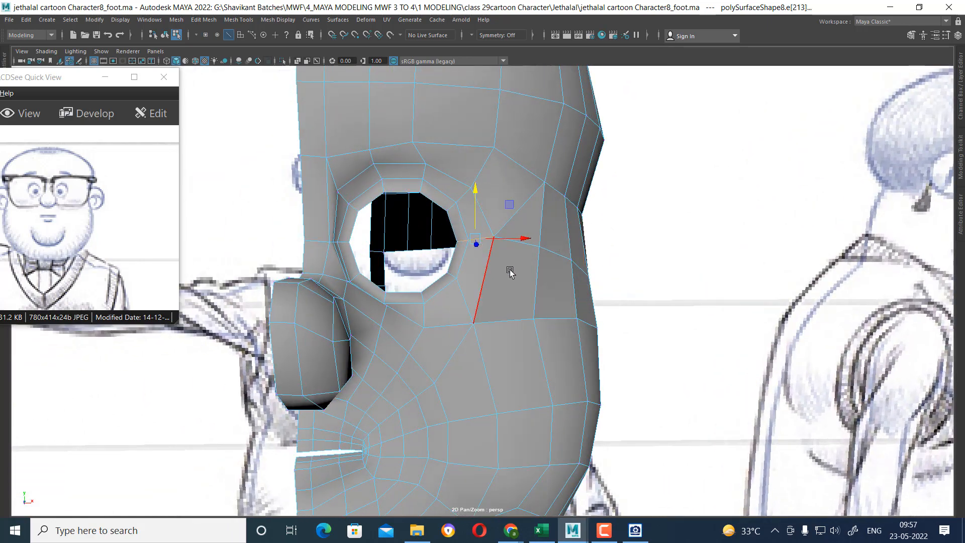
{"action": "right_click_drag", "start_coordinate": [496, 252], "coordinate": [534, 251], "text": "shift"}
{"action": "mouse_move", "coordinate": [534, 252]}
{"action": "left_mouse_down", "text": "alt"}
{"action": "mouse_move", "coordinate": [499, 269]}
{"action": "mouse_move", "coordinate": [518, 243]}
{"action": "left_mouse_up", "text": "alt"}
{"action": "left_click", "coordinate": [515, 232]}
{"action": "key", "text": "ctrl+Delete"}
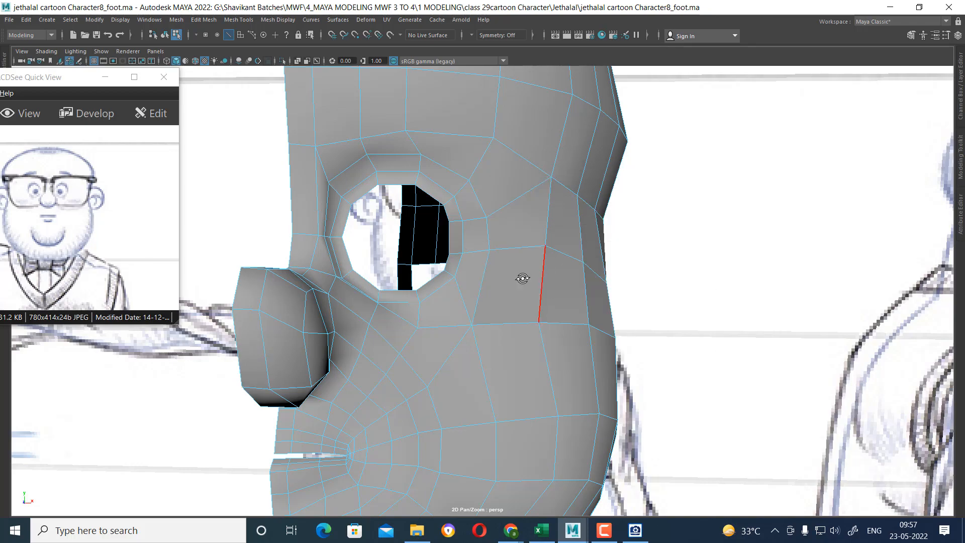
- Move the vertex below the eye's outer corner up and average the vertices around the socket with 10 iterations
{"action": "left_click_drag", "start_coordinate": [521, 278], "coordinate": [499, 316], "text": "alt"}
{"action": "right_click_drag", "start_coordinate": [493, 254], "coordinate": [404, 237]}
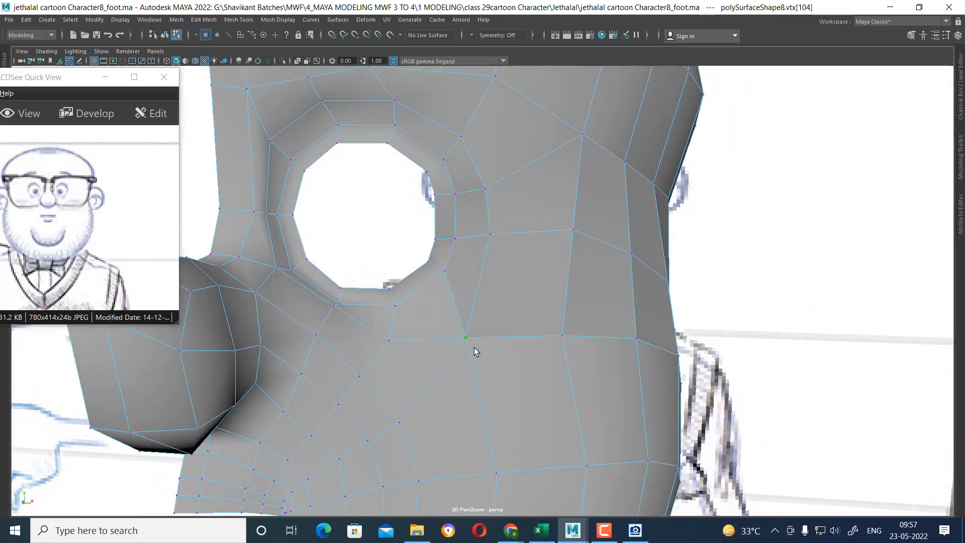
{"action": "key", "text": "w"}
{"action": "left_click_drag", "start_coordinate": [463, 298], "coordinate": [463, 277]}
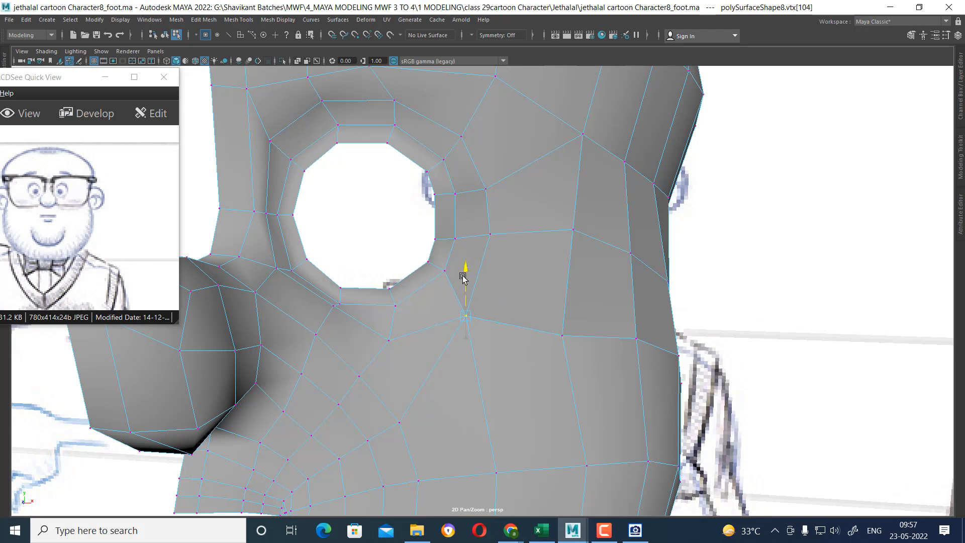
{"action": "scroll", "coordinate": [463, 276], "scroll_direction": "down", "scroll_amount": 2}
{"action": "right_click_drag", "start_coordinate": [460, 313], "coordinate": [514, 291], "text": "shift"}
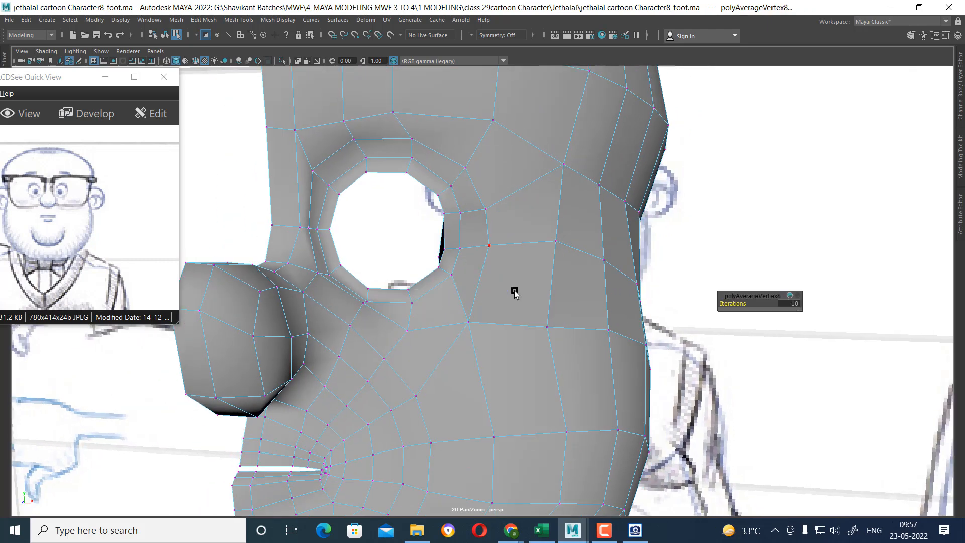
{"action": "left_click", "coordinate": [406, 331]}
{"action": "key", "text": "g"}
- Add a vertical edge line through the faces beside the eye socket and cut it down to the cheek vertex below
{"action": "left_click_drag", "start_coordinate": [478, 330], "coordinate": [543, 360], "text": "alt"}
{"action": "right_click_drag", "start_coordinate": [542, 360], "coordinate": [495, 384], "text": "alt"}
{"action": "left_click_drag", "start_coordinate": [495, 384], "coordinate": [496, 362], "text": "alt"}
{"action": "right_click_drag", "start_coordinate": [496, 362], "coordinate": [497, 321]}
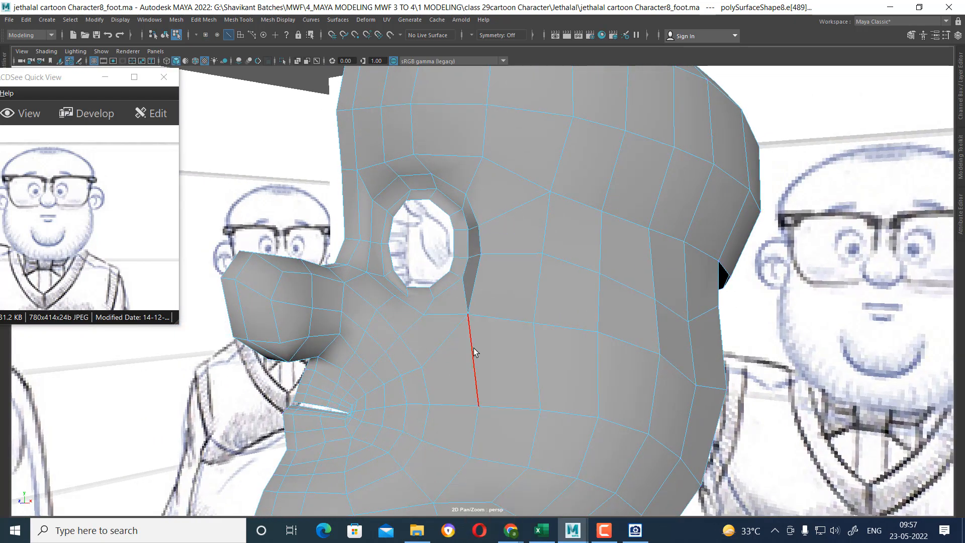
{"action": "left_click", "coordinate": [615, 291]}
{"action": "left_click", "coordinate": [499, 333]}
{"action": "right_click_drag", "start_coordinate": [547, 282], "coordinate": [469, 307], "text": "ctrl"}
{"action": "right_click_drag", "start_coordinate": [498, 256], "coordinate": [645, 201]}
{"action": "right_click_drag", "start_coordinate": [592, 252], "coordinate": [520, 254], "text": "shift"}
{"action": "key", "text": "F10"}
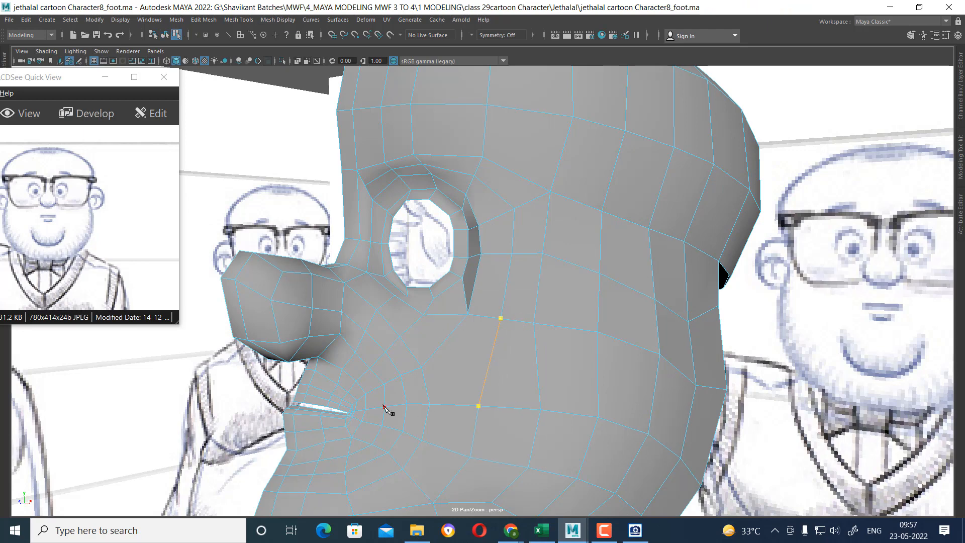
- Cut a horizontal edge line across the cheek from the loops beside the mouth to the rear border of the head
{"action": "left_click_drag", "start_coordinate": [429, 399], "coordinate": [441, 354], "text": "alt"}
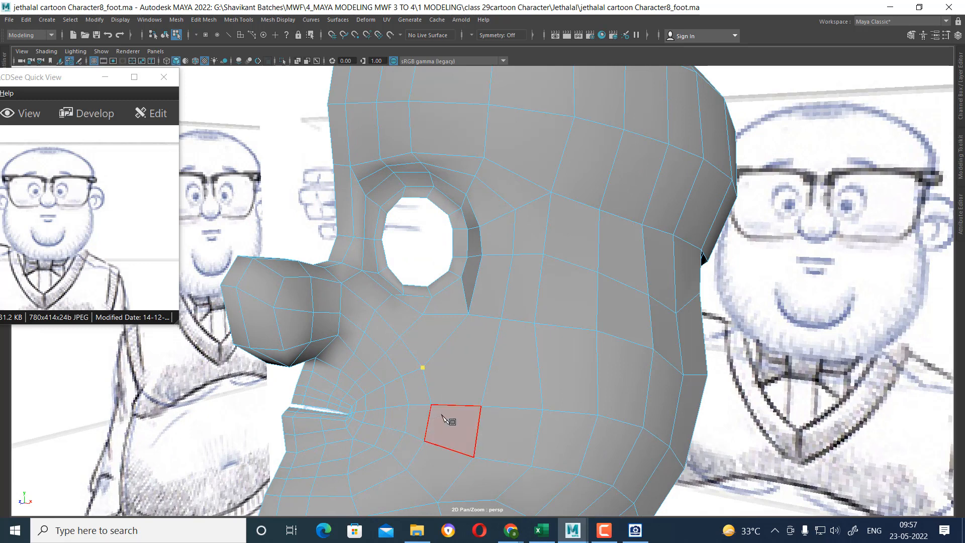
{"action": "left_click", "coordinate": [501, 368]}
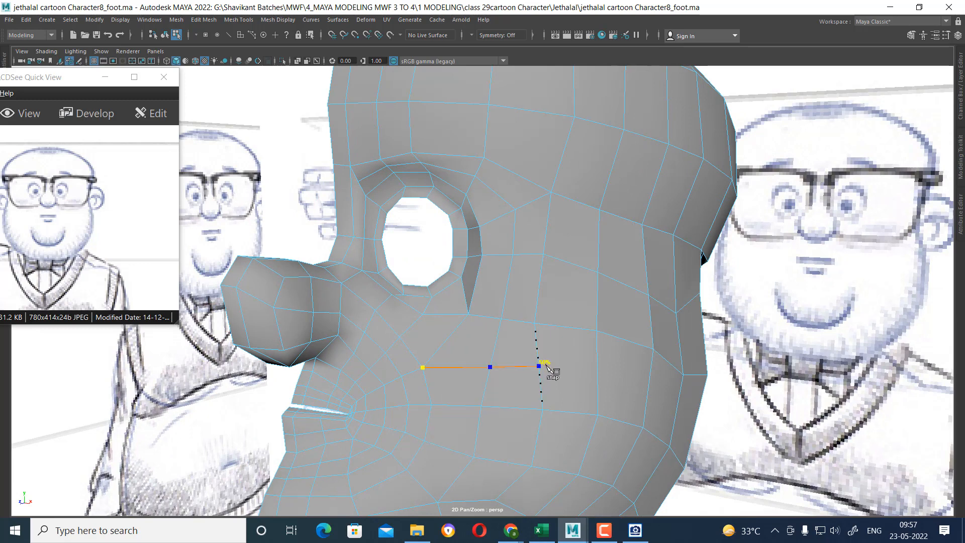
{"action": "left_click", "coordinate": [545, 366]}
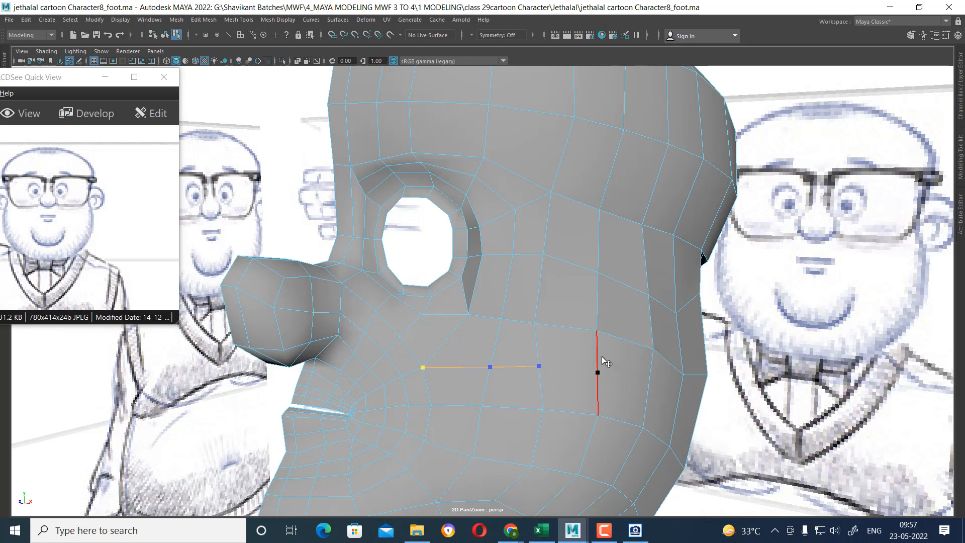
{"action": "left_click", "coordinate": [630, 385]}
{"action": "left_click", "coordinate": [648, 390], "text": "shift"}
{"action": "left_click_drag", "start_coordinate": [693, 420], "coordinate": [605, 424], "text": "alt"}
{"action": "left_click", "coordinate": [718, 427]}
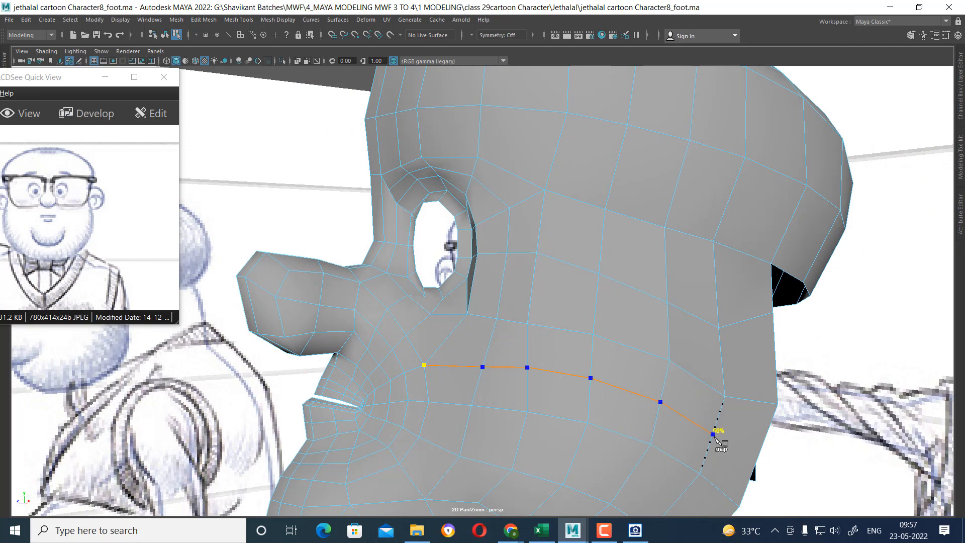
{"action": "left_click", "coordinate": [757, 460]}
{"action": "scroll", "coordinate": [578, 398], "scroll_direction": "down", "scroll_amount": 5}
{"action": "right_click", "coordinate": [582, 414]}
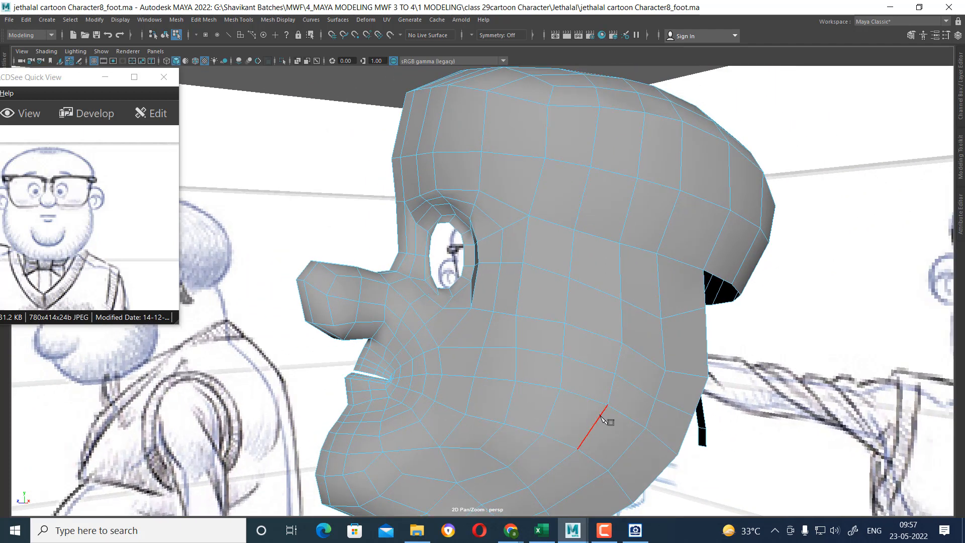
{"action": "left_click_drag", "start_coordinate": [513, 324], "coordinate": [484, 329], "text": "alt"}
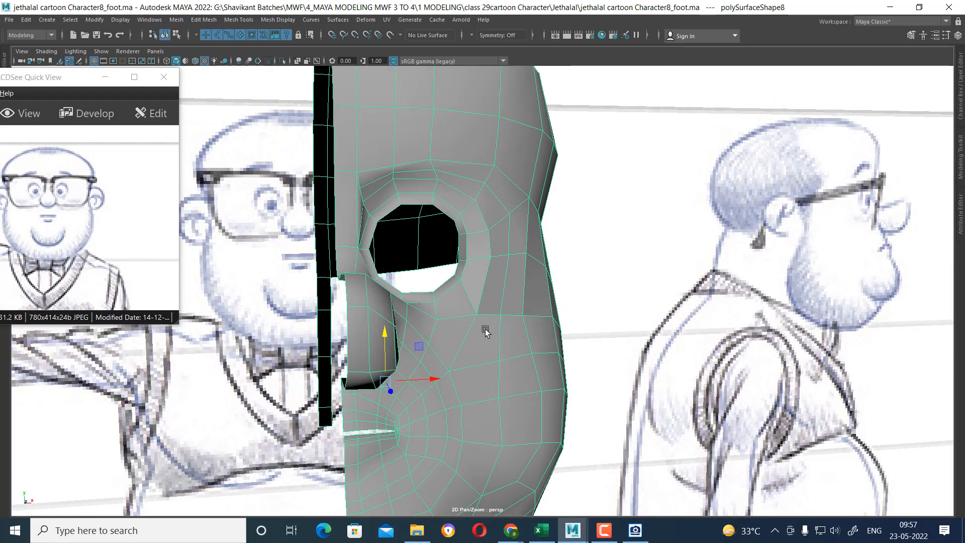
{"action": "right_click_drag", "start_coordinate": [482, 282], "coordinate": [386, 240]}
{"action": "key", "text": "w"}
{"action": "left_click", "coordinate": [478, 312]}
{"action": "right_click_drag", "start_coordinate": [479, 315], "coordinate": [556, 276], "text": "shift"}
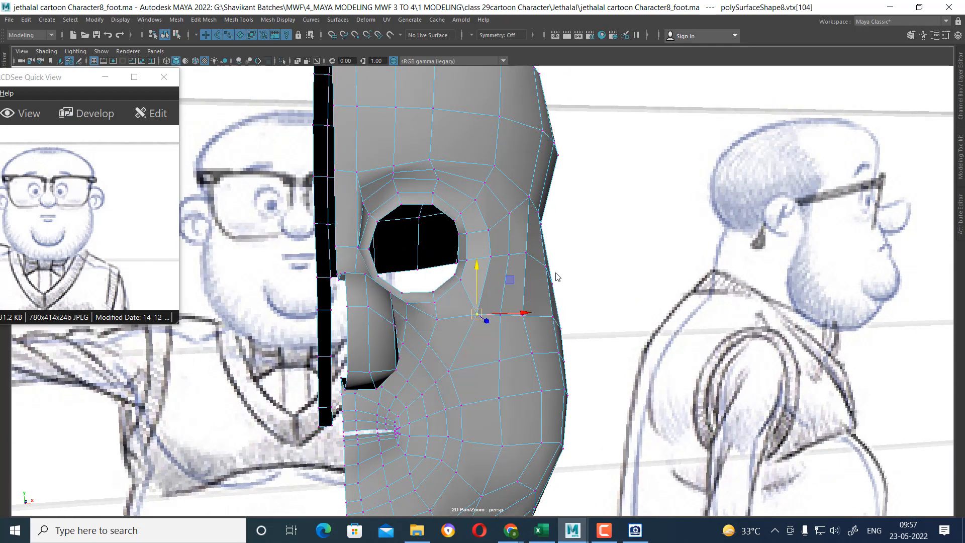
- Convert the edges along the outer side of the eye socket to vertices and average them with 10 iterations
{"action": "left_click_drag", "start_coordinate": [556, 276], "coordinate": [517, 271], "text": "alt"}
{"action": "right_click_drag", "start_coordinate": [456, 248], "coordinate": [453, 216]}
{"action": "left_click", "coordinate": [467, 226]}
{"action": "left_click_drag", "start_coordinate": [478, 259], "coordinate": [597, 246], "text": "alt"}
{"action": "key", "text": "w"}
{"action": "left_click_drag", "start_coordinate": [519, 306], "coordinate": [489, 252], "text": "alt"}
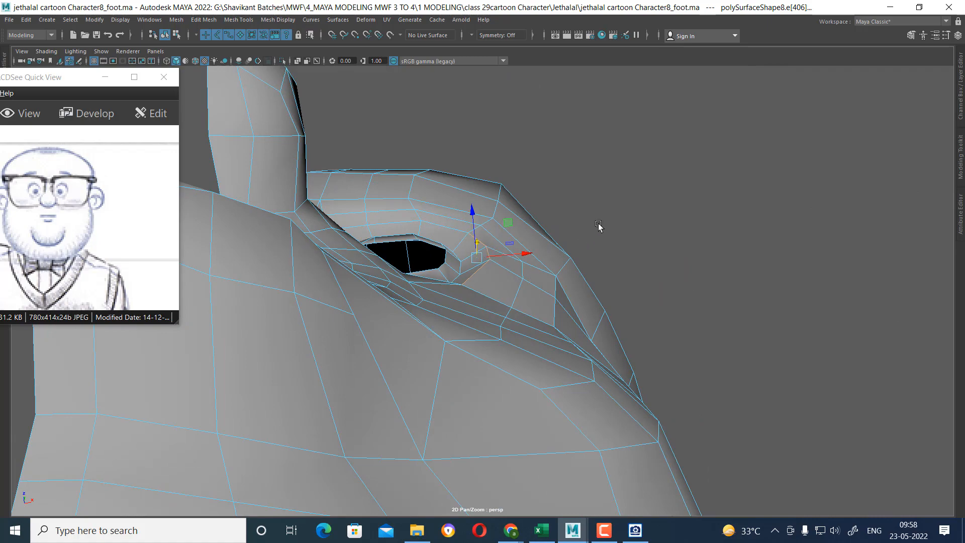
{"action": "right_click_drag", "start_coordinate": [537, 222], "coordinate": [596, 234], "text": "ctrl"}
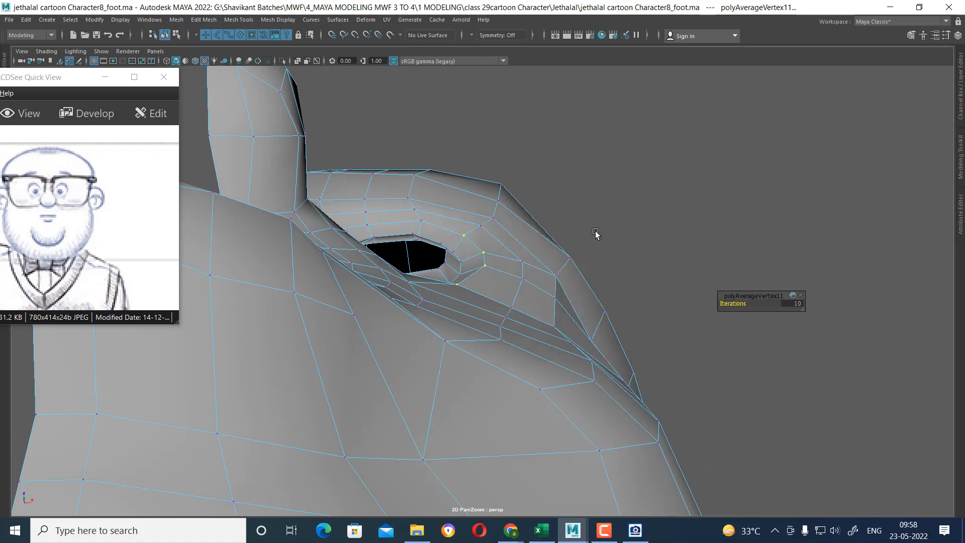
{"action": "left_click_drag", "start_coordinate": [595, 234], "coordinate": [501, 313], "text": "alt"}
{"action": "left_click_drag", "start_coordinate": [547, 284], "coordinate": [506, 162], "text": "alt"}
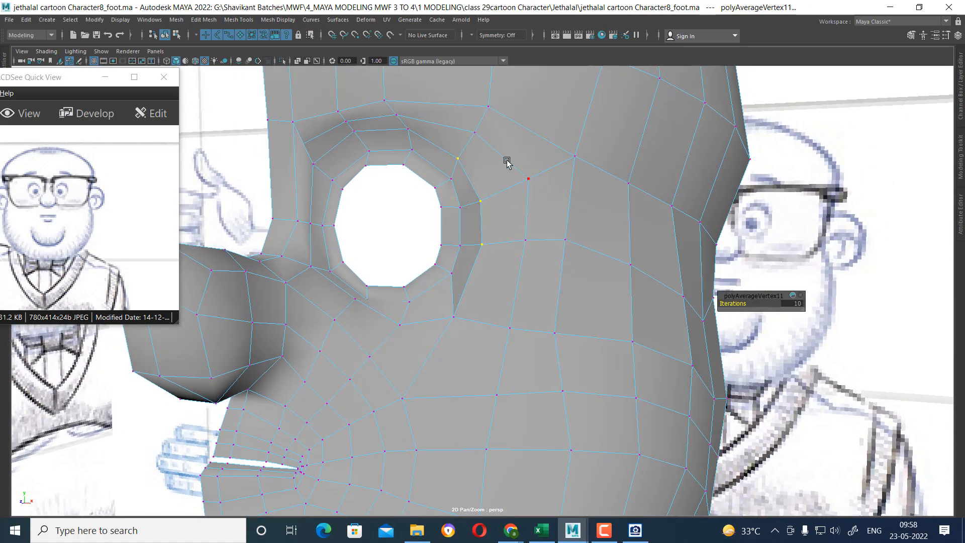
- Move the averaged vertices on the outer side of the eye socket slightly backward in depth
{"action": "key", "text": "w"}
{"action": "left_click_drag", "start_coordinate": [467, 216], "coordinate": [327, 227], "text": "alt"}
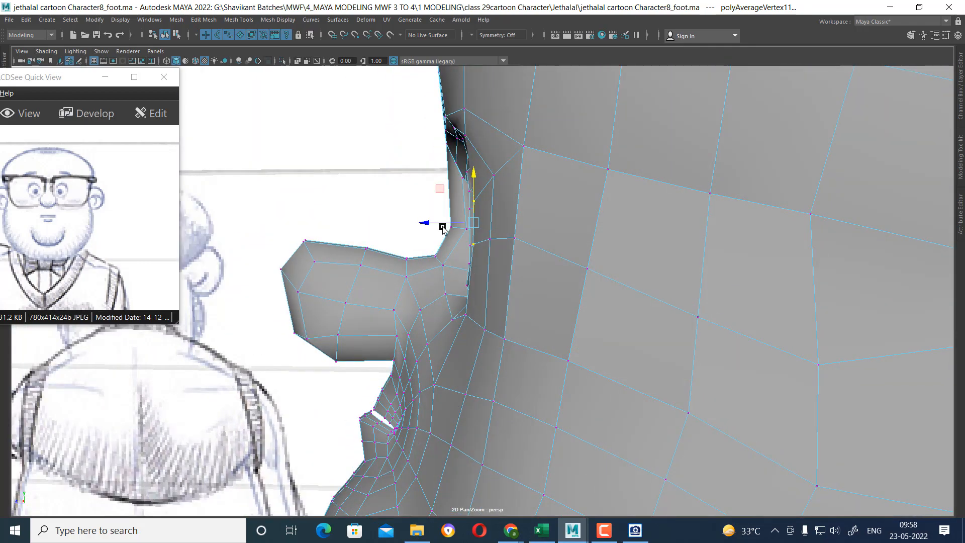
{"action": "left_click_drag", "start_coordinate": [429, 222], "coordinate": [447, 224]}
{"action": "left_click_drag", "start_coordinate": [447, 224], "coordinate": [541, 262], "text": "alt"}
{"action": "left_click_drag", "start_coordinate": [485, 201], "coordinate": [523, 228], "text": "alt"}
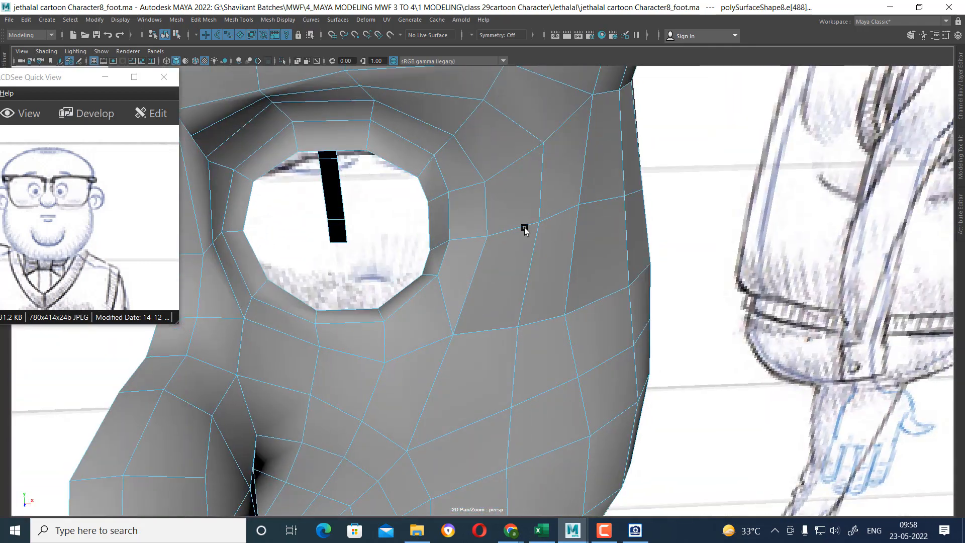
- Extrude the border edge loop of the eye opening into the head with a Local Translate Z of -0.020
{"action": "scroll", "coordinate": [523, 228], "scroll_direction": "down", "scroll_amount": 5}
{"action": "right_click_drag", "start_coordinate": [471, 186], "coordinate": [468, 110]}
{"action": "double_click", "coordinate": [438, 230]}
{"action": "left_click_drag", "start_coordinate": [487, 241], "coordinate": [541, 213], "text": "alt"}
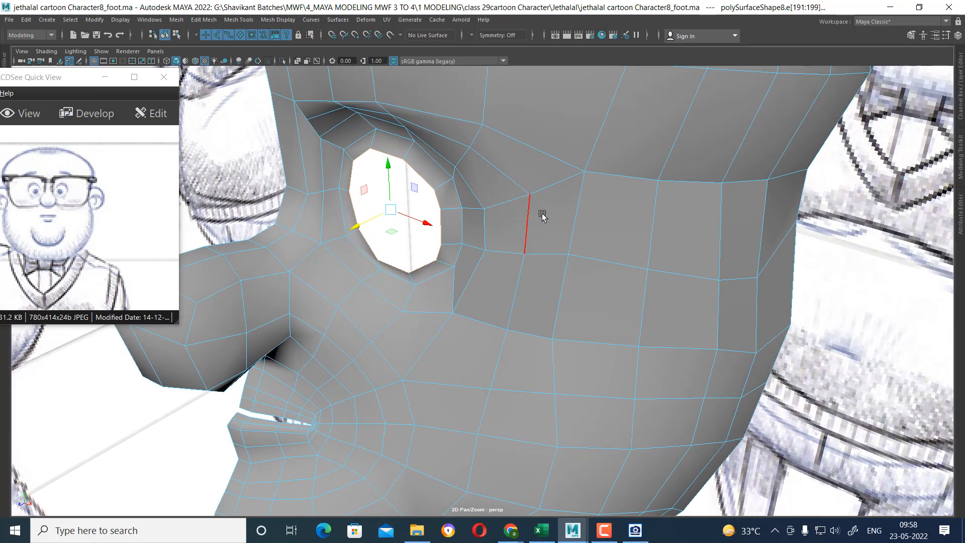
{"action": "right_click_drag", "start_coordinate": [541, 213], "coordinate": [548, 224], "text": "shift"}
{"action": "left_click_drag", "start_coordinate": [547, 224], "coordinate": [478, 240], "text": "alt"}
{"action": "left_click_drag", "start_coordinate": [478, 241], "coordinate": [518, 265], "text": "alt"}
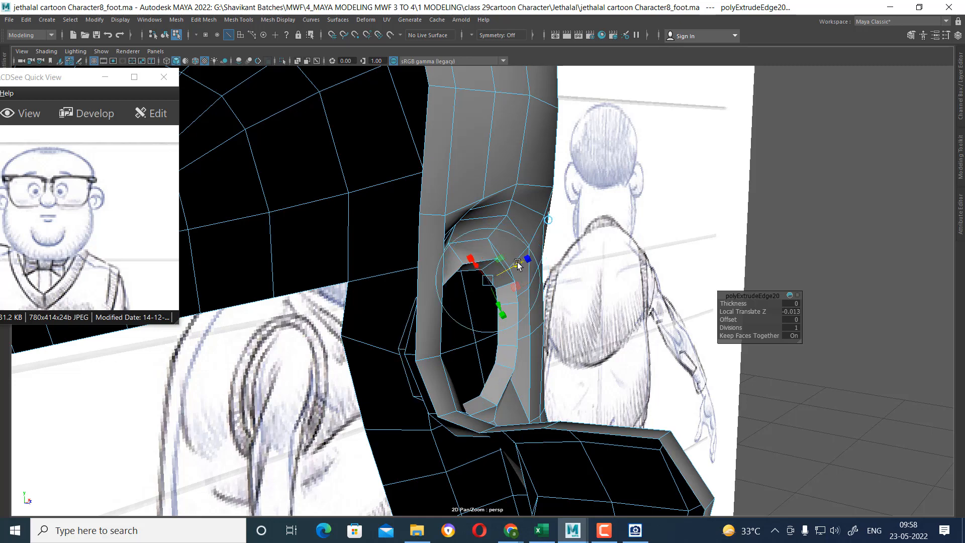
{"action": "key", "text": "ctrl+z"}
{"action": "key", "text": "ctrl+e"}
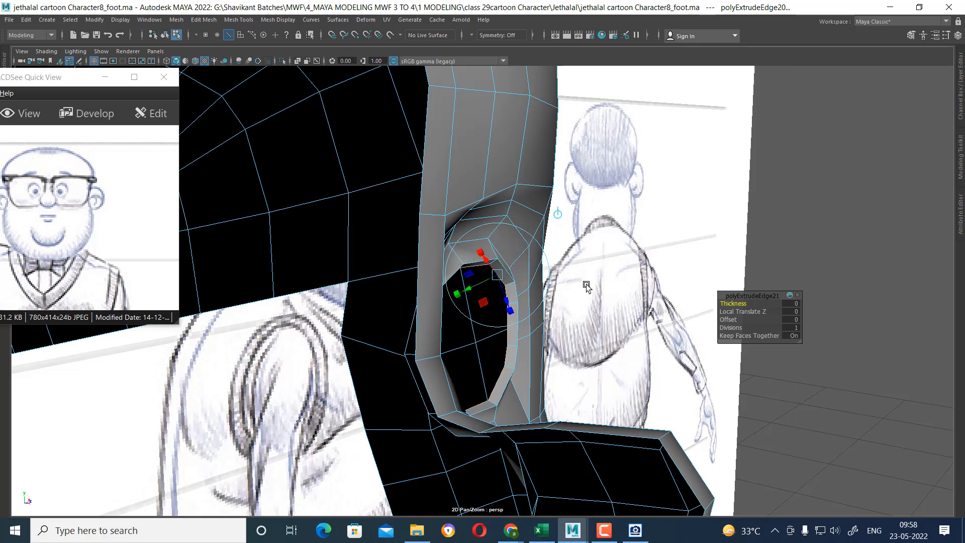
{"action": "mouse_move", "coordinate": [475, 302]}
{"action": "left_mouse_down", "text": "alt"}
{"action": "mouse_move", "coordinate": [563, 302]}
{"action": "mouse_move", "coordinate": [485, 287]}
{"action": "left_mouse_up", "text": "alt"}
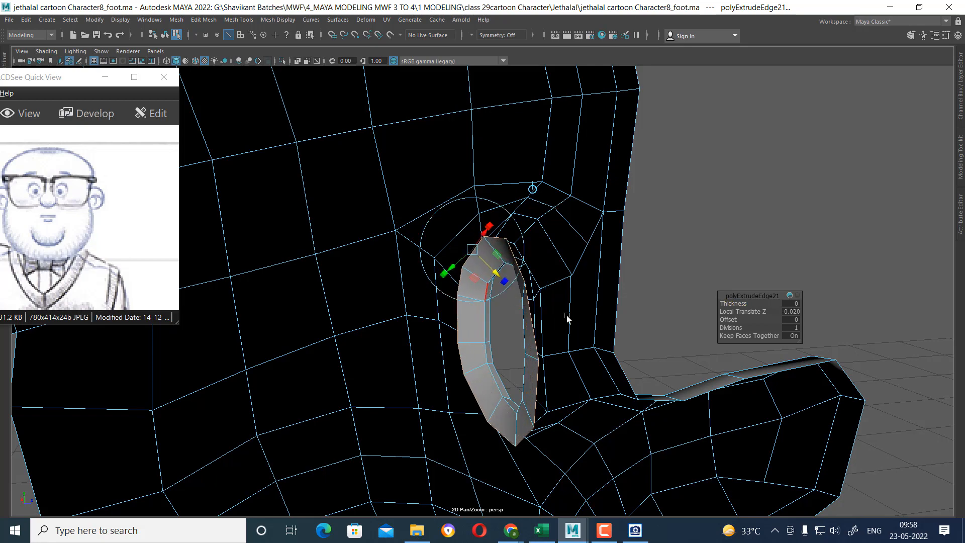
{"action": "left_click_drag", "start_coordinate": [567, 317], "coordinate": [463, 288], "text": "alt"}
- Preview the smoothed head and examine the eye socket, nose and cheek against the unsmoothed mesh
{"action": "key", "text": "F8"}
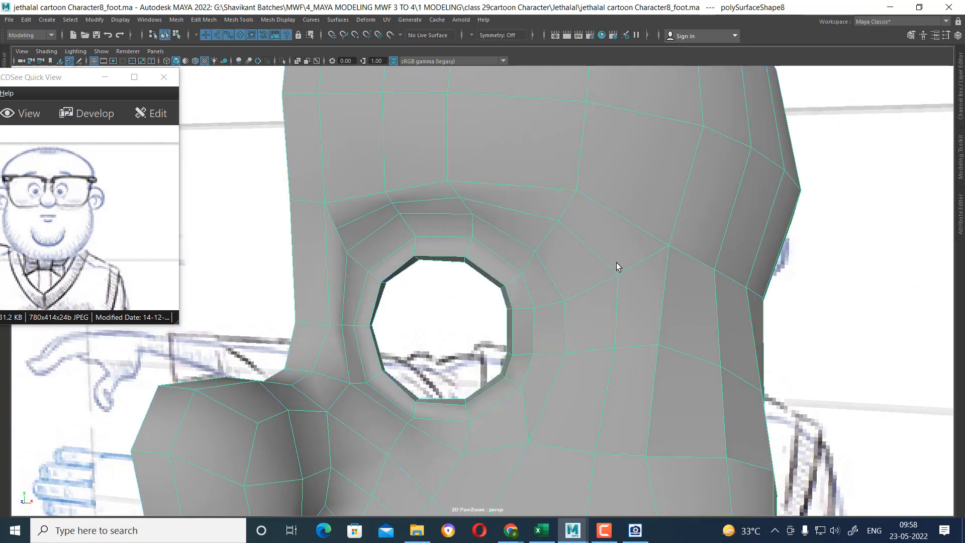
{"action": "key", "text": "3"}
{"action": "left_click_drag", "start_coordinate": [460, 296], "coordinate": [565, 347], "text": "alt"}
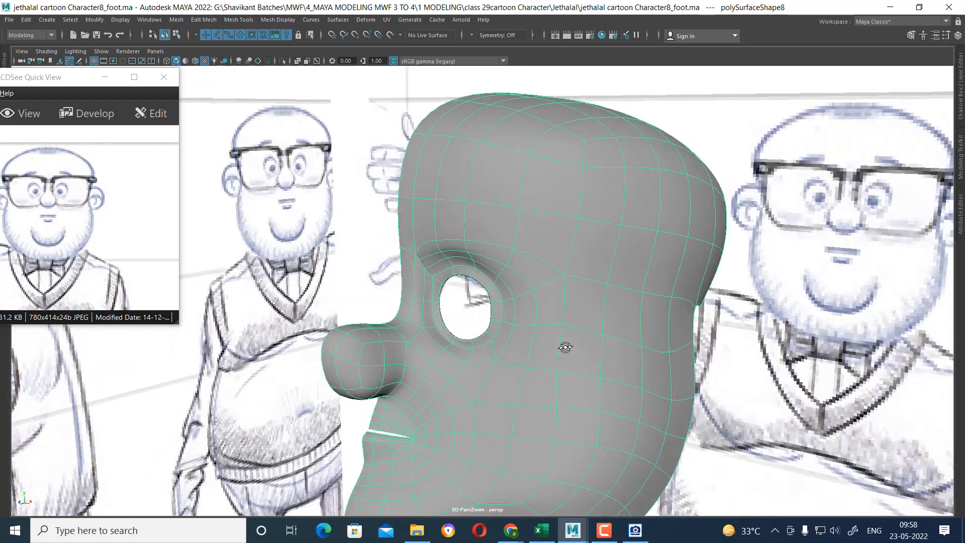
{"action": "left_click_drag", "start_coordinate": [362, 264], "coordinate": [452, 306], "text": "alt"}
{"action": "key", "text": "1"}
{"action": "key", "text": "3"}
{"action": "right_click_drag", "start_coordinate": [452, 306], "coordinate": [511, 290], "text": "alt"}
{"action": "left_click_drag", "start_coordinate": [512, 292], "coordinate": [449, 265], "text": "alt"}
{"action": "key", "text": "1"}
{"action": "right_click_drag", "start_coordinate": [450, 265], "coordinate": [495, 293], "text": "alt"}
{"action": "left_click_drag", "start_coordinate": [495, 293], "coordinate": [535, 272], "text": "alt"}
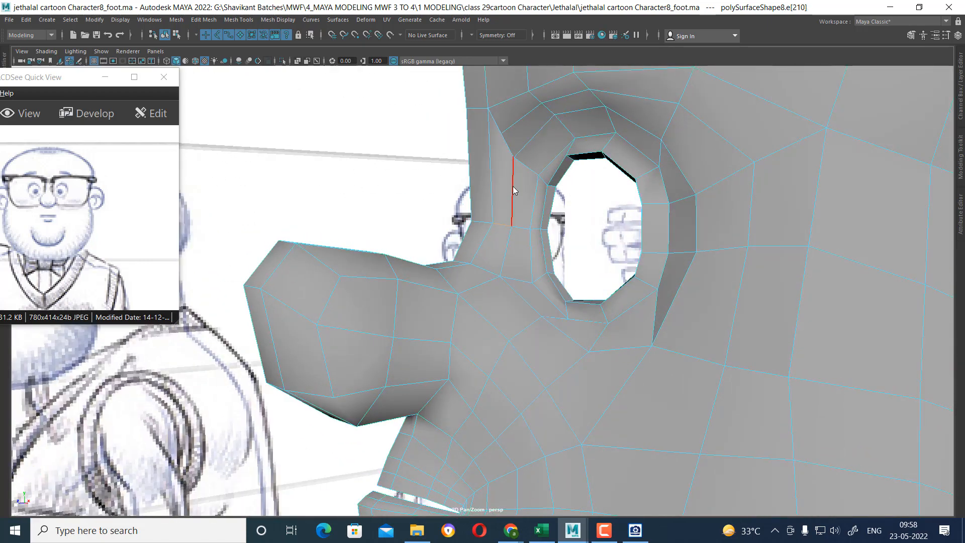
{"action": "right_click_drag", "start_coordinate": [513, 190], "coordinate": [211, 276], "text": "ctrl"}
{"action": "left_click_drag", "start_coordinate": [464, 355], "coordinate": [473, 233], "text": "alt"}
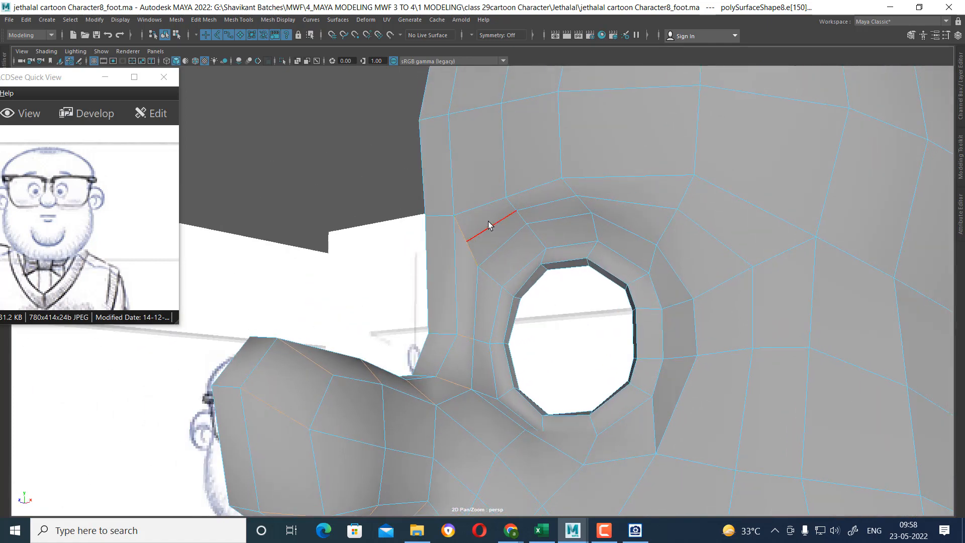
{"action": "right_click_drag", "start_coordinate": [488, 225], "coordinate": [442, 207]}
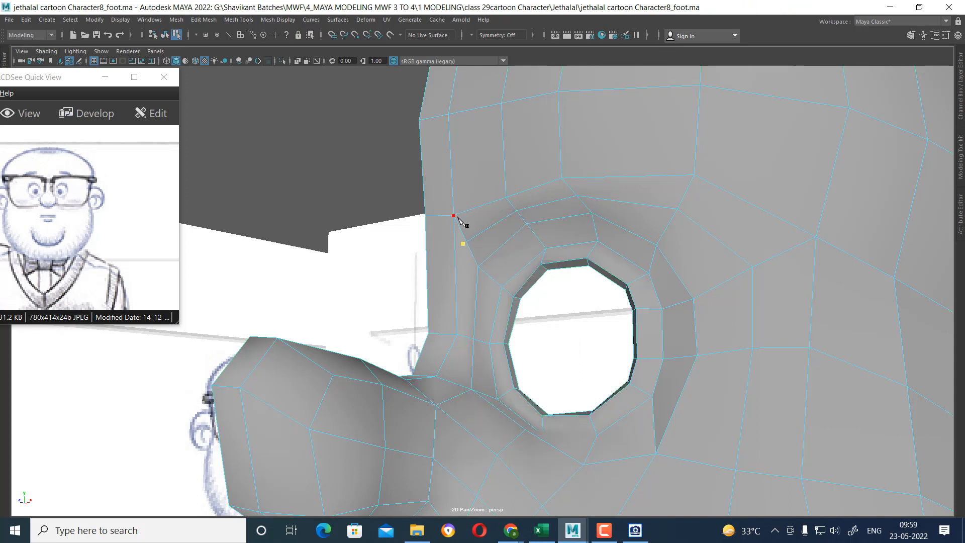
{"action": "key", "text": "3"}
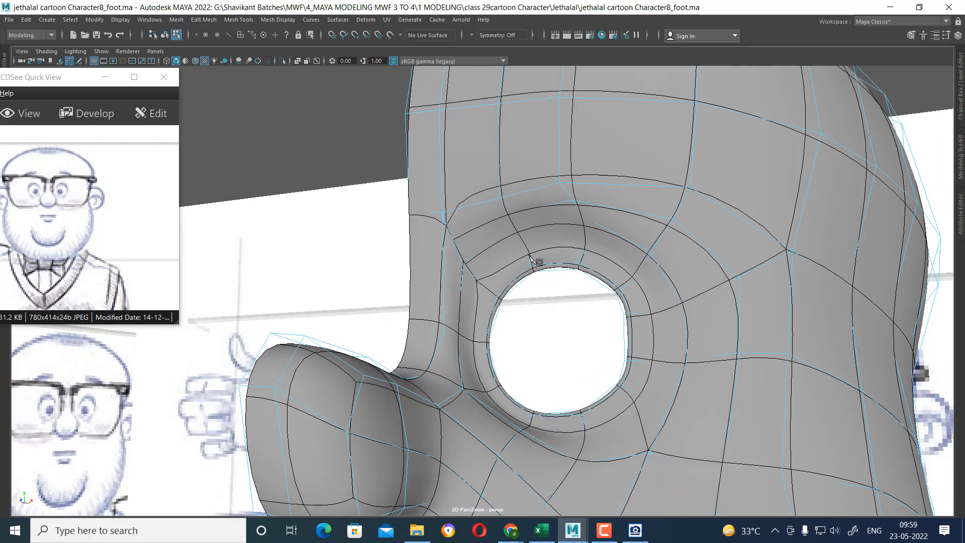
{"action": "key", "text": "1"}
{"action": "right_click_drag", "start_coordinate": [506, 209], "coordinate": [536, 189], "text": "shift"}
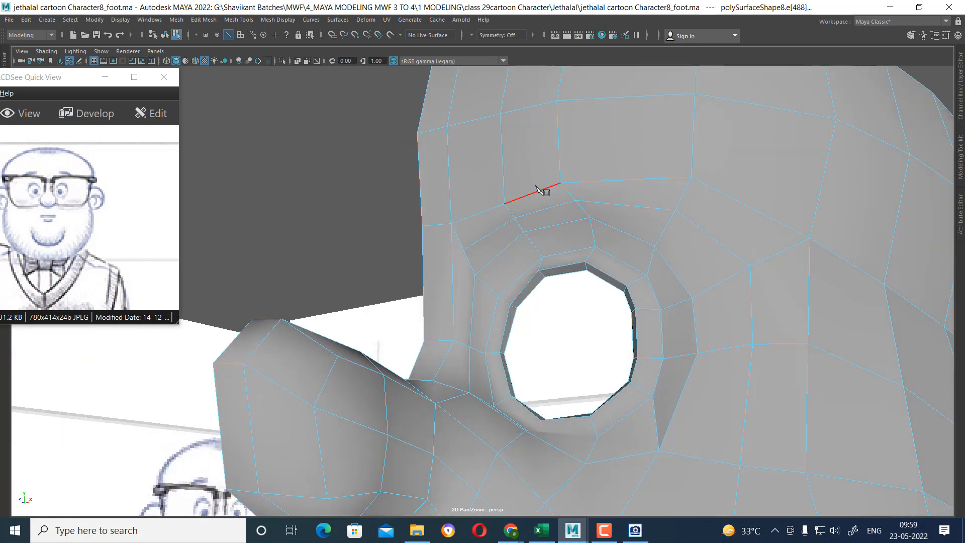
- Trace the edge loops around the eye socket by selecting them, checking how they end at the inner brow corner
{"action": "left_click_drag", "start_coordinate": [521, 215], "coordinate": [535, 318], "text": "alt"}
{"action": "left_click", "coordinate": [475, 207]}
{"action": "double_click", "coordinate": [513, 230]}
{"action": "left_click_drag", "start_coordinate": [504, 285], "coordinate": [512, 273], "text": "alt"}
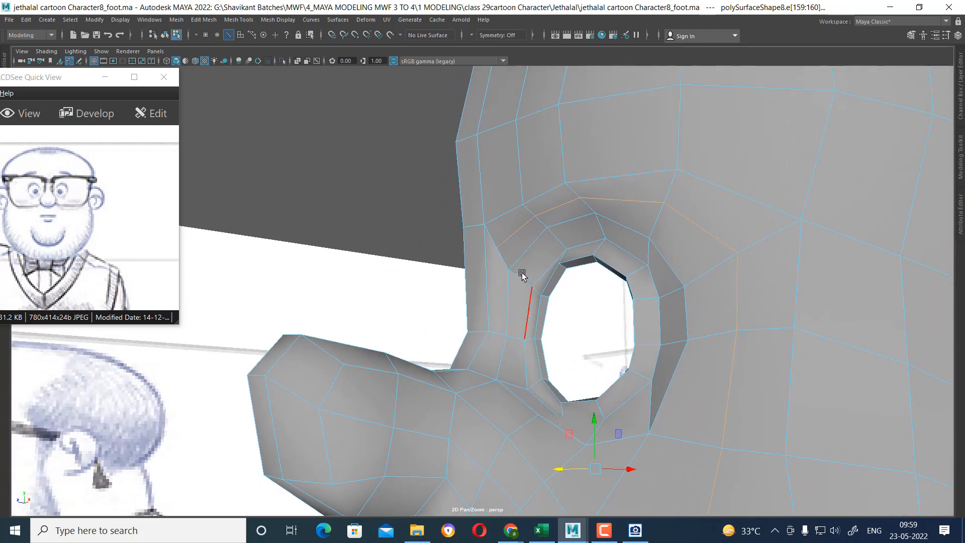
{"action": "double_click", "coordinate": [524, 254]}
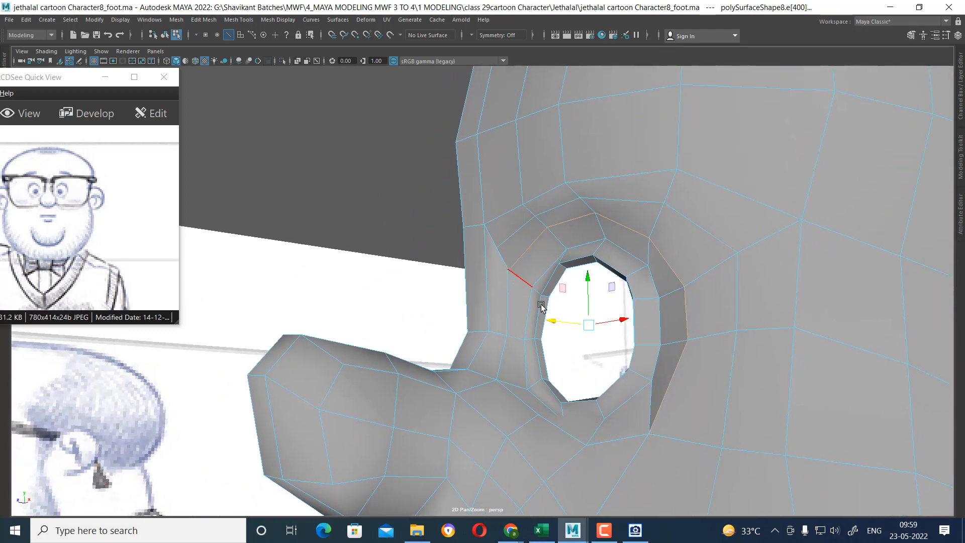
{"action": "left_click_drag", "start_coordinate": [541, 305], "coordinate": [581, 322], "text": "alt"}
{"action": "left_click", "coordinate": [625, 441], "text": "shift"}
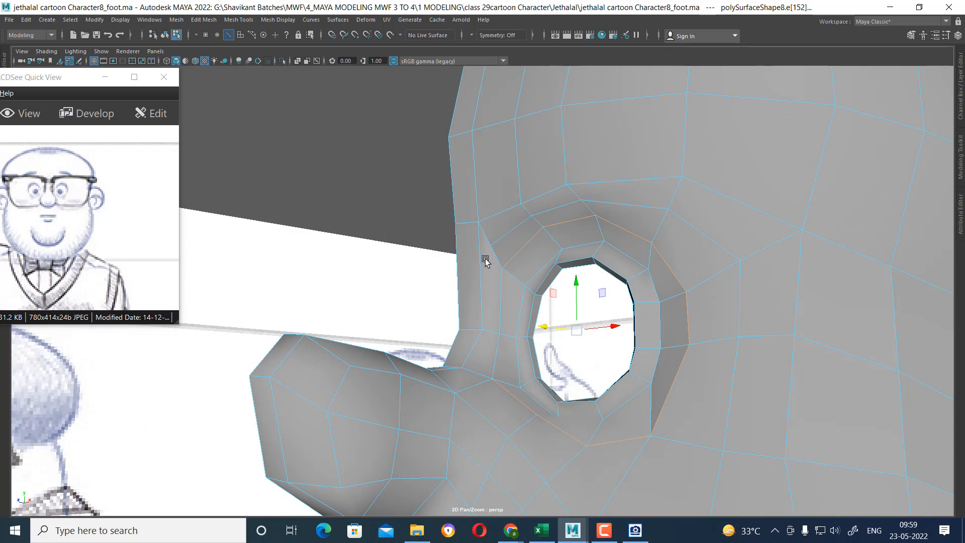
- Cut a short horizontal edge across the nose-bridge strip beside the inner brow corner, out to the head's centre border
{"action": "right_click_drag", "start_coordinate": [514, 233], "coordinate": [504, 204]}
{"action": "scroll", "coordinate": [551, 256], "scroll_direction": "up", "scroll_amount": 4}
{"action": "scroll", "coordinate": [511, 265], "scroll_direction": "up", "scroll_amount": 5}
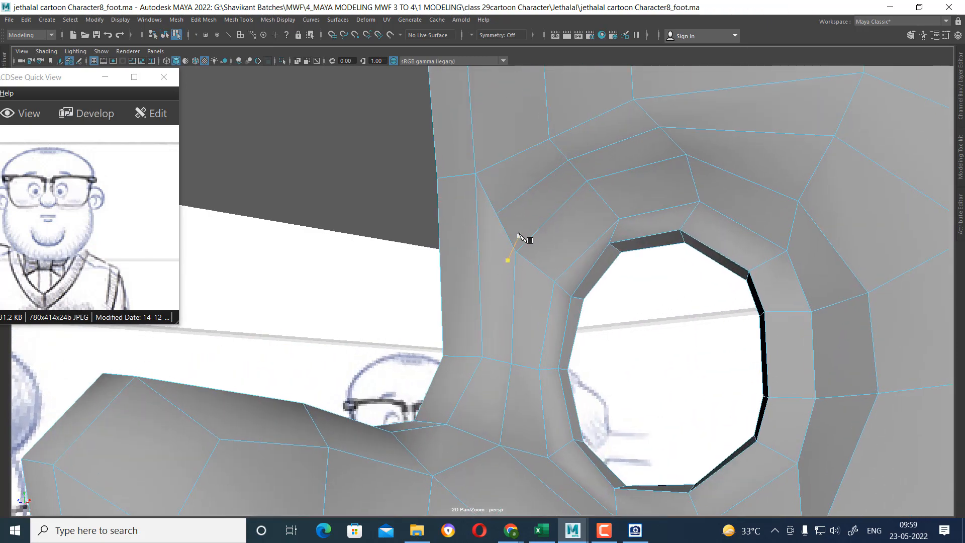
{"action": "mouse_move", "coordinate": [519, 234]}
{"action": "left_mouse_down", "text": "alt"}
{"action": "mouse_move", "coordinate": [585, 237]}
{"action": "mouse_move", "coordinate": [568, 228]}
{"action": "mouse_move", "coordinate": [523, 246]}
{"action": "left_mouse_up", "text": "alt"}
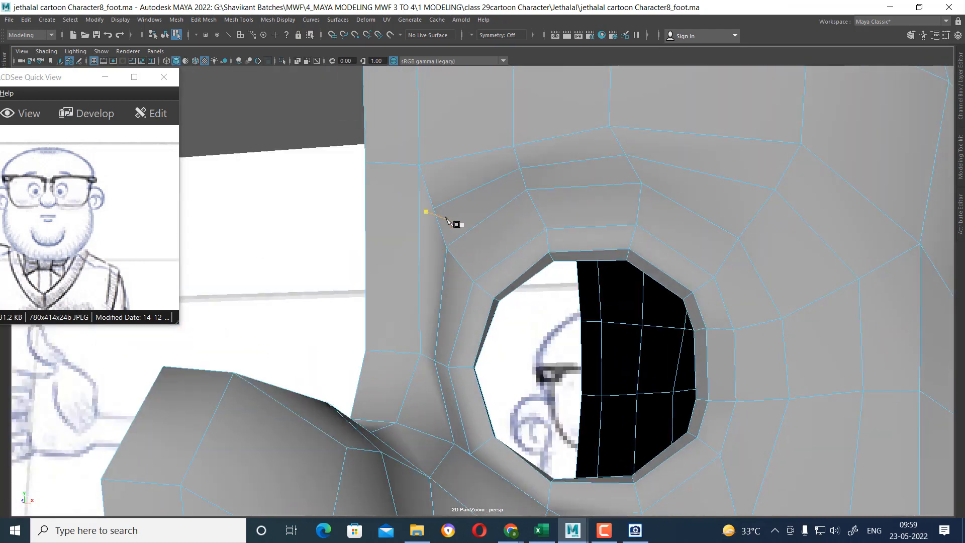
{"action": "left_click", "coordinate": [365, 216]}
{"action": "left_click_drag", "start_coordinate": [438, 202], "coordinate": [466, 147], "text": "alt"}
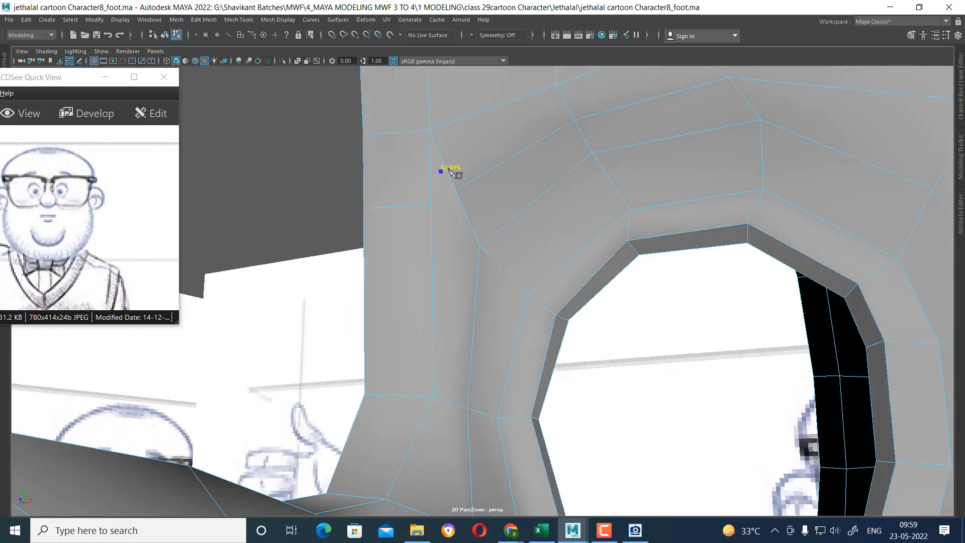
{"action": "left_click", "coordinate": [433, 206]}
{"action": "left_click_drag", "start_coordinate": [491, 211], "coordinate": [472, 207], "text": "alt"}
- Try to delete the face between the nose-bridge strip and the eye socket, and undo the deletion
{"action": "right_click_drag", "start_coordinate": [502, 159], "coordinate": [536, 164]}
{"action": "left_click", "coordinate": [494, 230]}
{"action": "key", "text": "Delete"}
{"action": "left_click_drag", "start_coordinate": [551, 217], "coordinate": [581, 261], "text": "alt"}
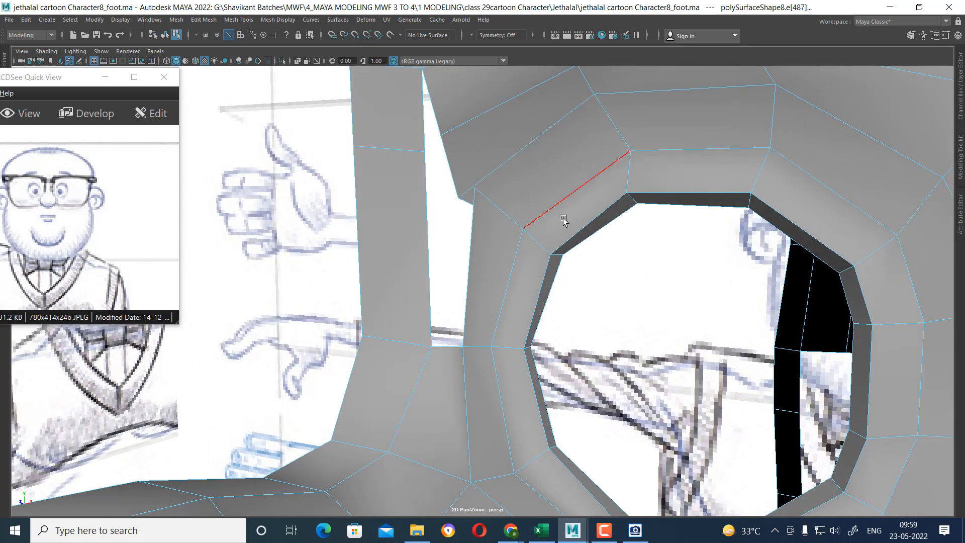
{"action": "key", "text": "ctrl+z"}
{"action": "key", "text": "ctrl+z"}
- Merge the two nearly coincident vertices at the inner upper corner of the eye socket
{"action": "right_click_drag", "start_coordinate": [540, 165], "coordinate": [478, 164]}
{"action": "left_click_drag", "start_coordinate": [480, 168], "coordinate": [509, 186], "text": "alt"}
{"action": "left_click_drag", "start_coordinate": [510, 186], "coordinate": [745, 186], "text": "alt"}
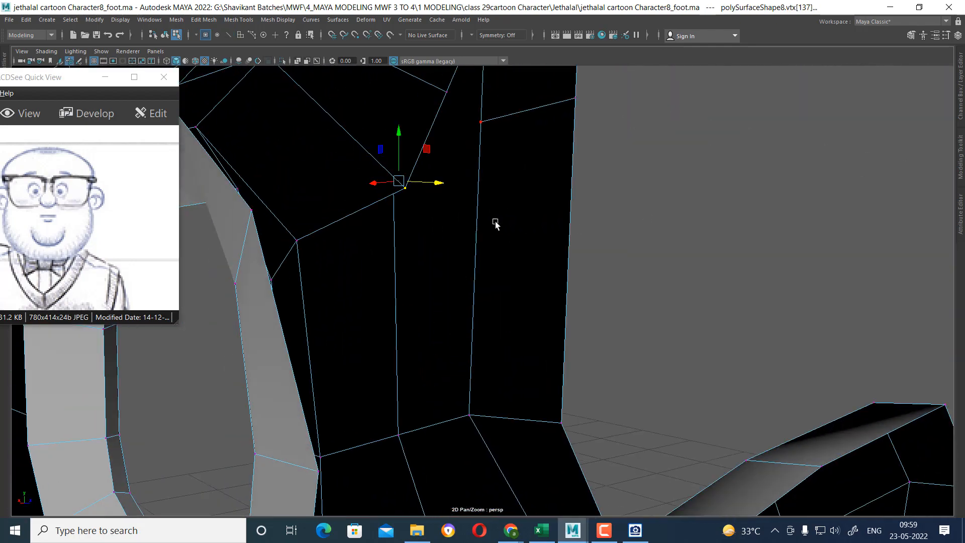
{"action": "left_click_drag", "start_coordinate": [493, 136], "coordinate": [488, 183], "text": "alt"}
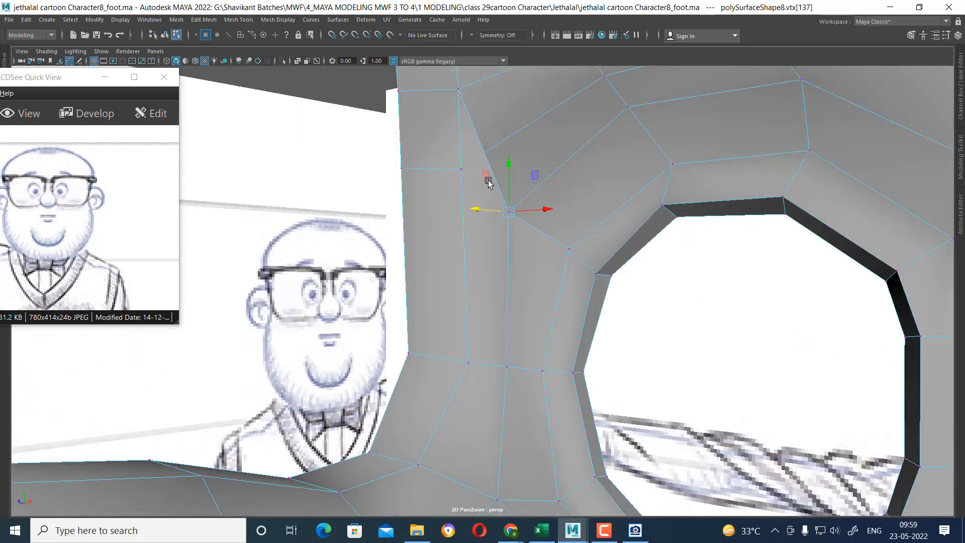
{"action": "right_click_drag", "start_coordinate": [619, 108], "coordinate": [622, 106]}
{"action": "middle_click_drag", "start_coordinate": [558, 159], "coordinate": [589, 231], "text": "alt"}
{"action": "right_click_drag", "start_coordinate": [589, 174], "coordinate": [495, 170], "text": "shift"}
{"action": "left_click", "coordinate": [491, 166]}
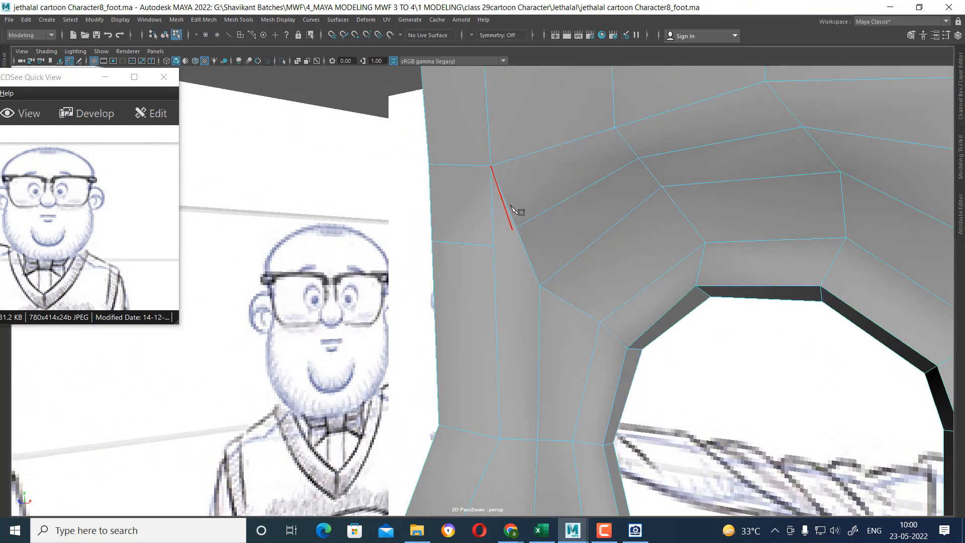
{"action": "left_click", "coordinate": [519, 230]}
{"action": "left_click", "coordinate": [494, 247]}
{"action": "left_click_drag", "start_coordinate": [581, 229], "coordinate": [610, 243], "text": "alt"}
{"action": "key", "text": "q"}
{"action": "right_click_drag", "start_coordinate": [638, 189], "coordinate": [676, 176]}
{"action": "left_click_drag", "start_coordinate": [655, 235], "coordinate": [631, 301], "text": "alt"}
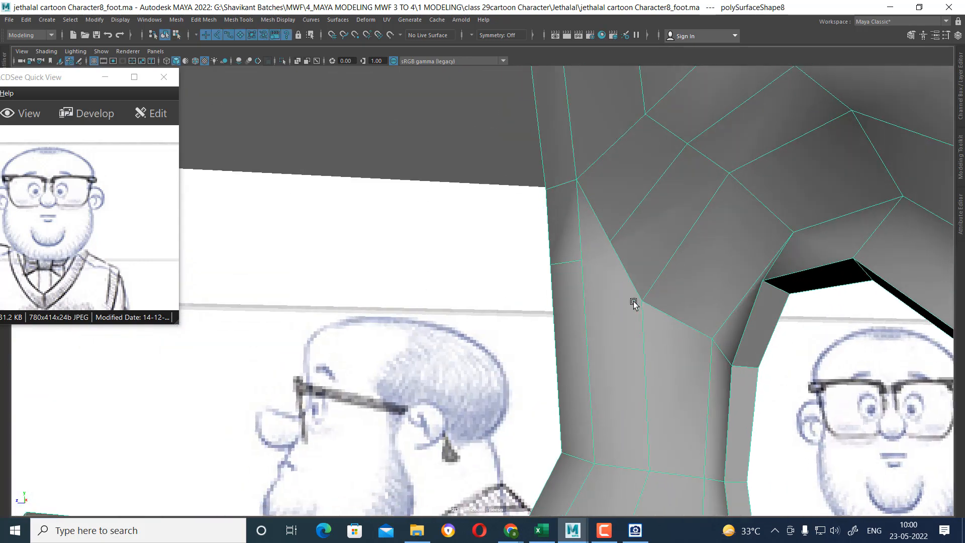
- Delete the face between the nose-bridge strip and the inner side of the eye socket
{"action": "right_click", "coordinate": [651, 246]}
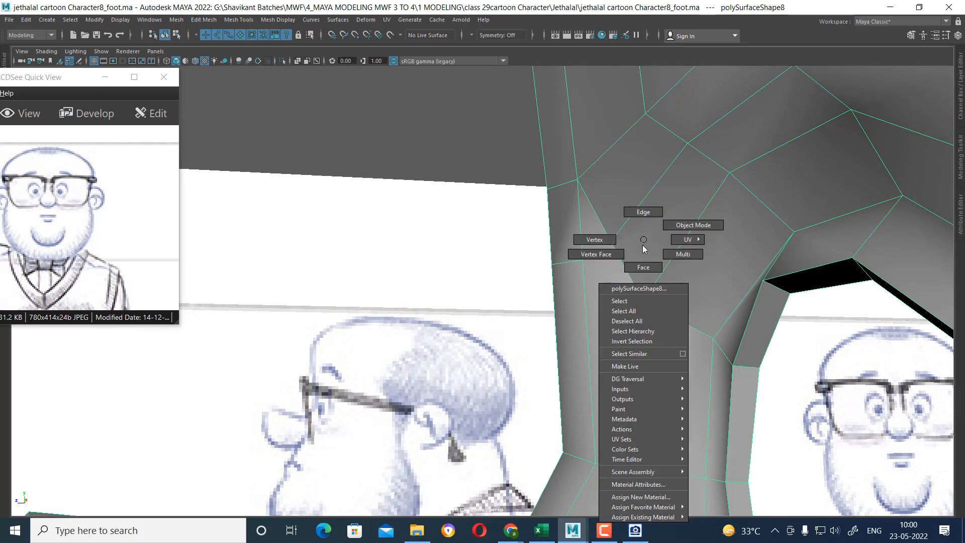
{"action": "left_click", "coordinate": [651, 273]}
{"action": "left_click", "coordinate": [618, 279]}
{"action": "key", "text": "Delete"}
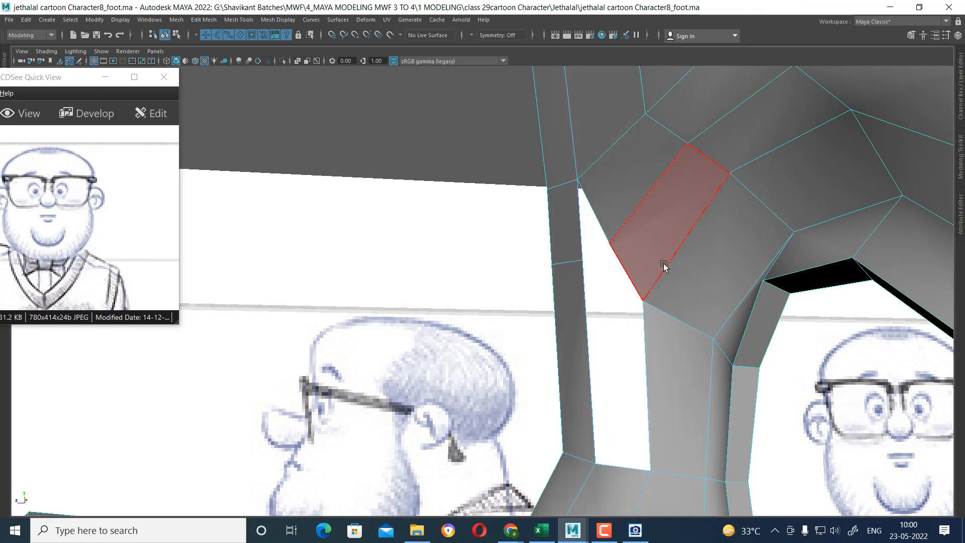
- Bridge the nose-bridge strip's long vertical border edge to the facing edge beside the eye socket
{"action": "left_click_drag", "start_coordinate": [640, 261], "coordinate": [646, 221], "text": "alt"}
{"action": "right_click_drag", "start_coordinate": [646, 221], "coordinate": [645, 199]}
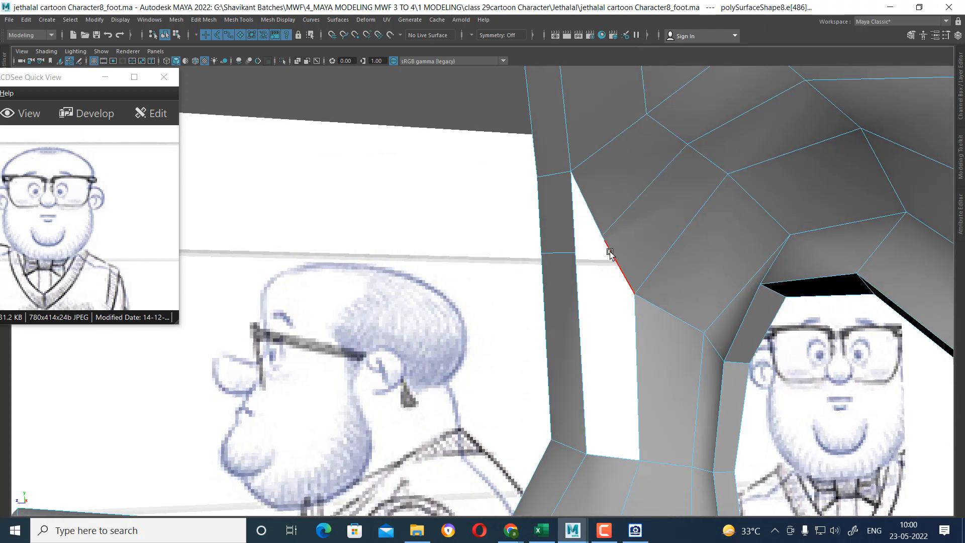
{"action": "left_click_drag", "start_coordinate": [637, 274], "coordinate": [659, 263], "text": "alt"}
{"action": "left_click", "coordinate": [654, 261]}
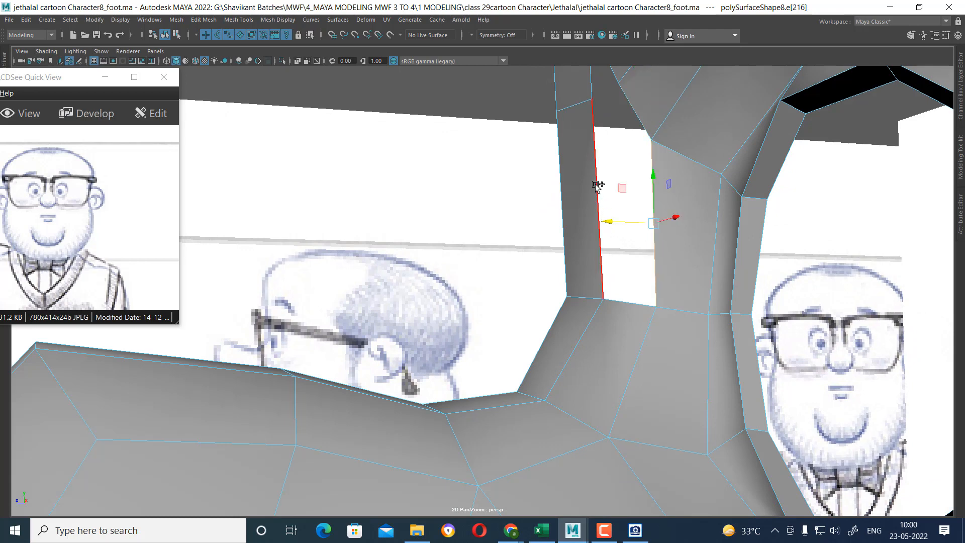
{"action": "right_click_drag", "start_coordinate": [658, 155], "coordinate": [653, 281], "text": "shift"}
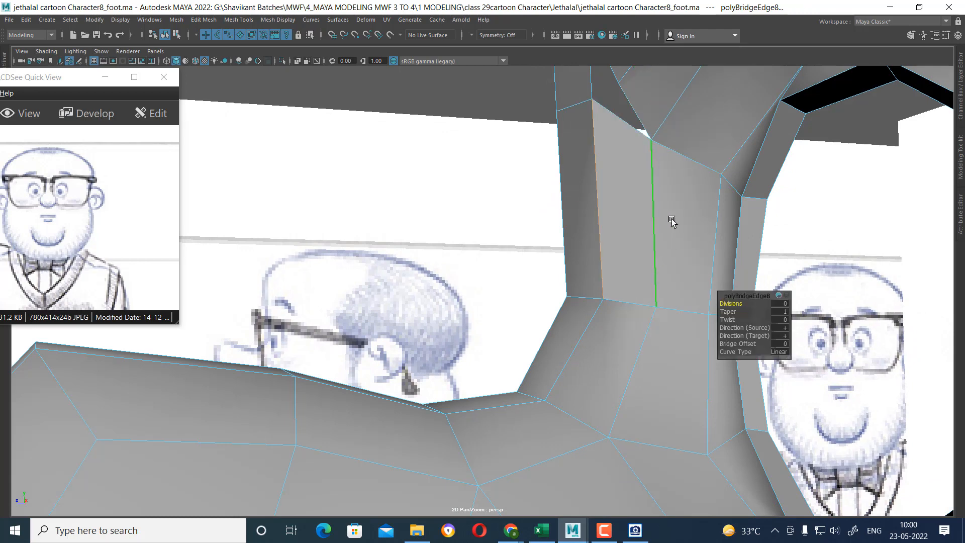
{"action": "middle_click_drag", "start_coordinate": [672, 220], "coordinate": [617, 237], "text": "alt"}
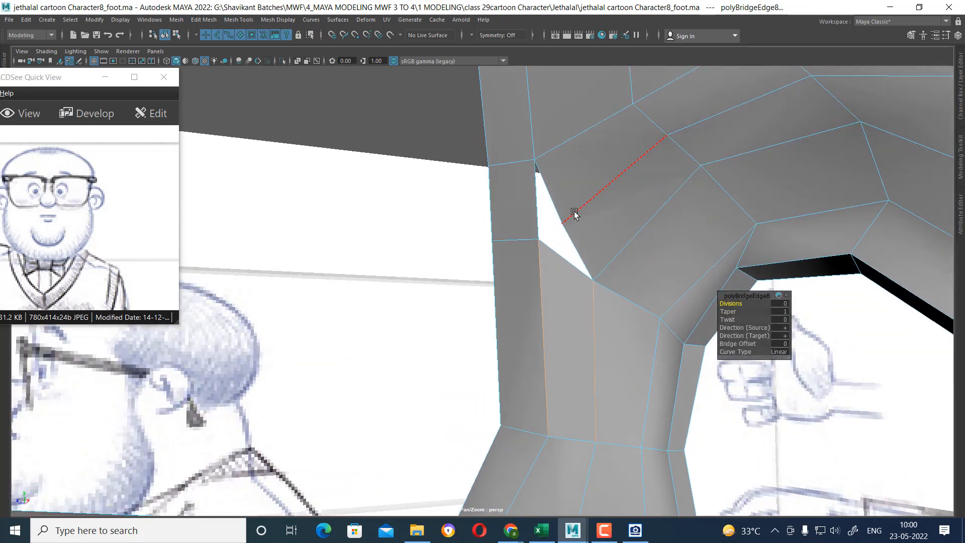
- Fill the remaining hole above the bridged face at the inner brow corner
{"action": "key", "text": "F8"}
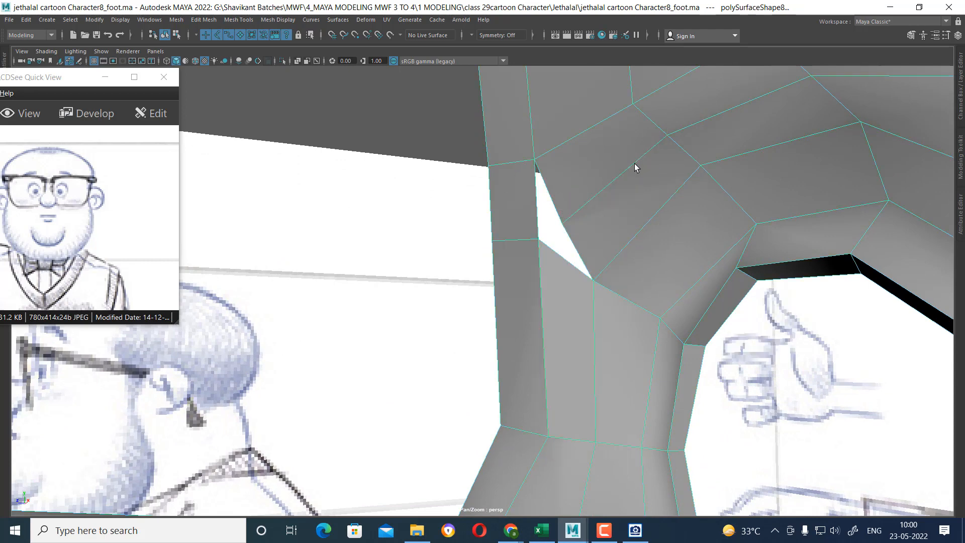
{"action": "key", "text": "F10"}
{"action": "right_click_drag", "start_coordinate": [559, 185], "coordinate": [609, 289], "text": "shift"}
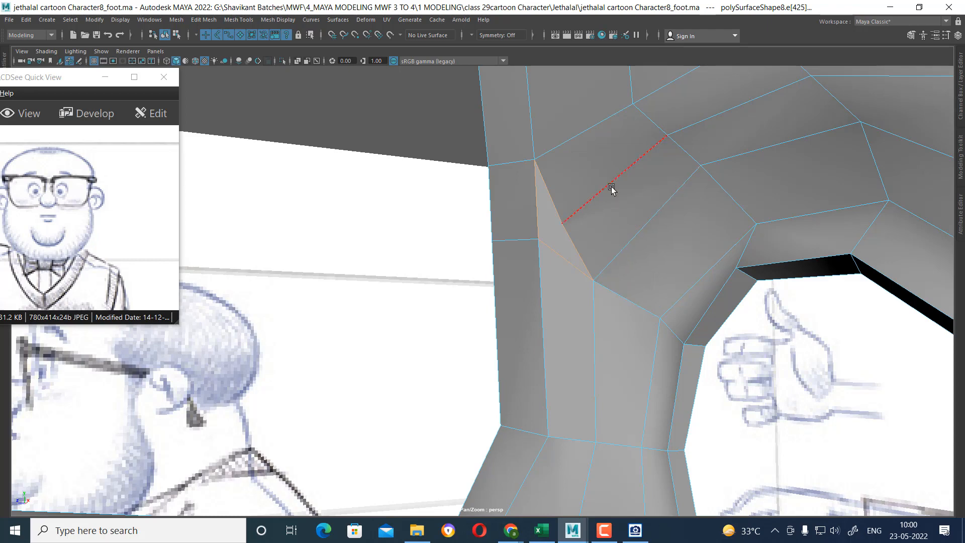
{"action": "key", "text": "F8"}
{"action": "left_click_drag", "start_coordinate": [643, 176], "coordinate": [608, 255], "text": "alt"}
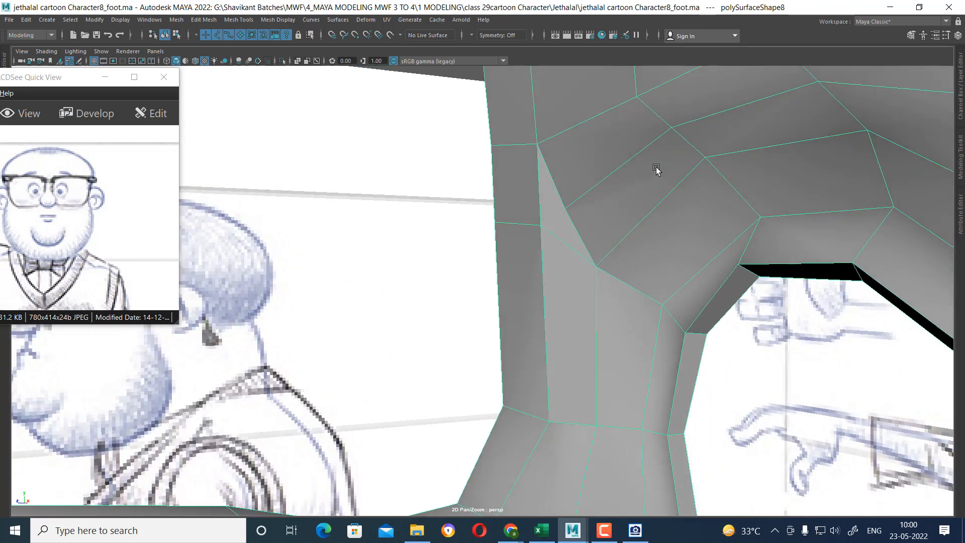
- Cut an edge from the inner brow corner across the nose-bridge strip to the head's centre border
{"action": "left_click_drag", "start_coordinate": [638, 191], "coordinate": [637, 221], "text": "alt"}
{"action": "right_click_drag", "start_coordinate": [626, 152], "coordinate": [568, 154], "text": "shift"}
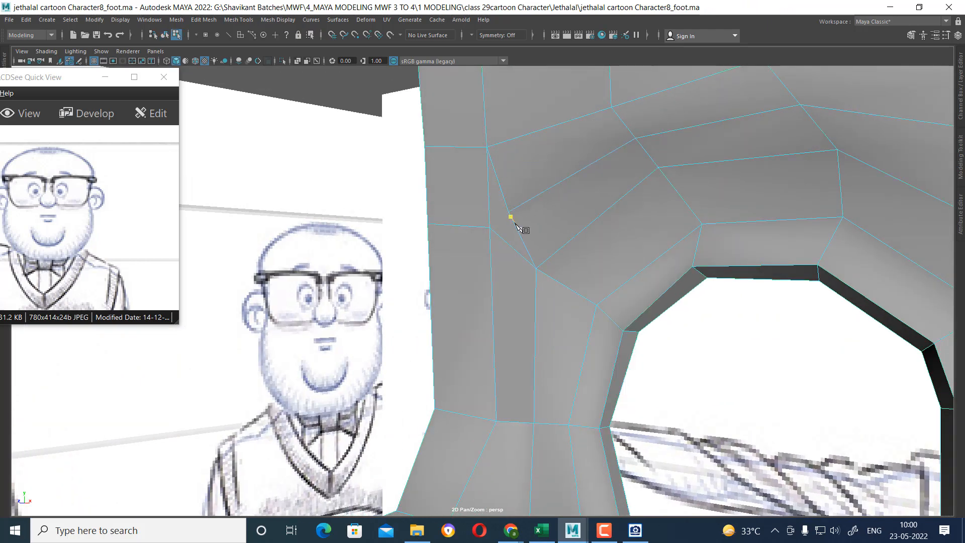
{"action": "left_click", "coordinate": [489, 199]}
{"action": "left_click_drag", "start_coordinate": [607, 267], "coordinate": [522, 274], "text": "alt"}
{"action": "right_click_drag", "start_coordinate": [523, 274], "coordinate": [539, 282], "text": "alt"}
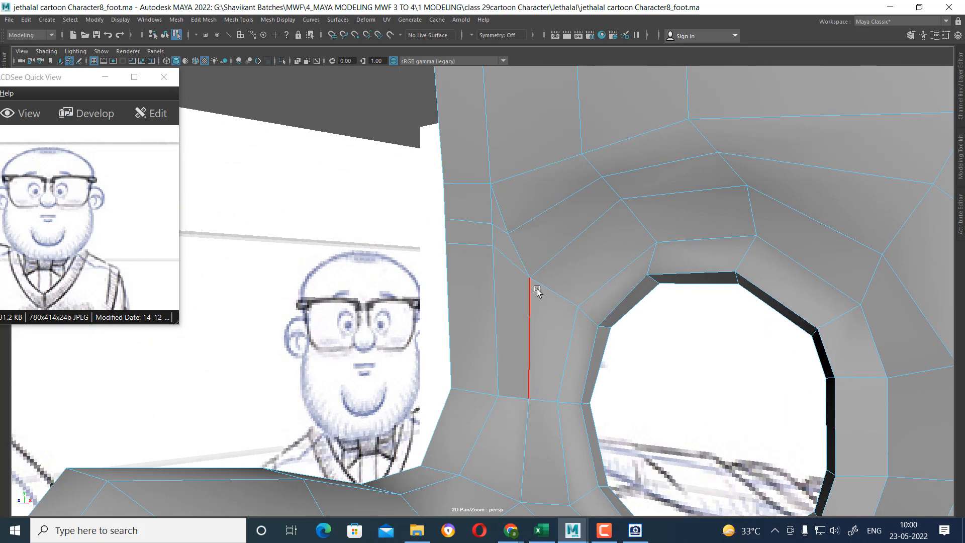
- Collapse the short edge joining the new cut on the nose-bridge strip to the inner brow corner
{"action": "right_click_drag", "start_coordinate": [558, 206], "coordinate": [576, 137]}
{"action": "left_click", "coordinate": [501, 230]}
{"action": "right_click_drag", "start_coordinate": [581, 243], "coordinate": [533, 269], "text": "alt"}
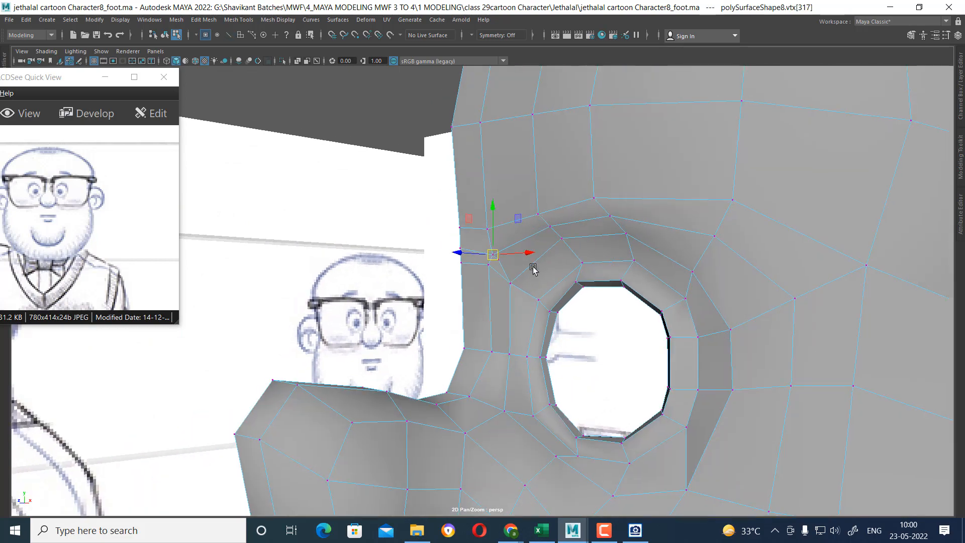
{"action": "mouse_move", "coordinate": [533, 269]}
{"action": "left_mouse_down", "text": "alt"}
{"action": "mouse_move", "coordinate": [549, 314]}
{"action": "mouse_move", "coordinate": [533, 266]}
{"action": "left_mouse_up", "text": "alt"}
{"action": "key", "text": "ctrl+z"}
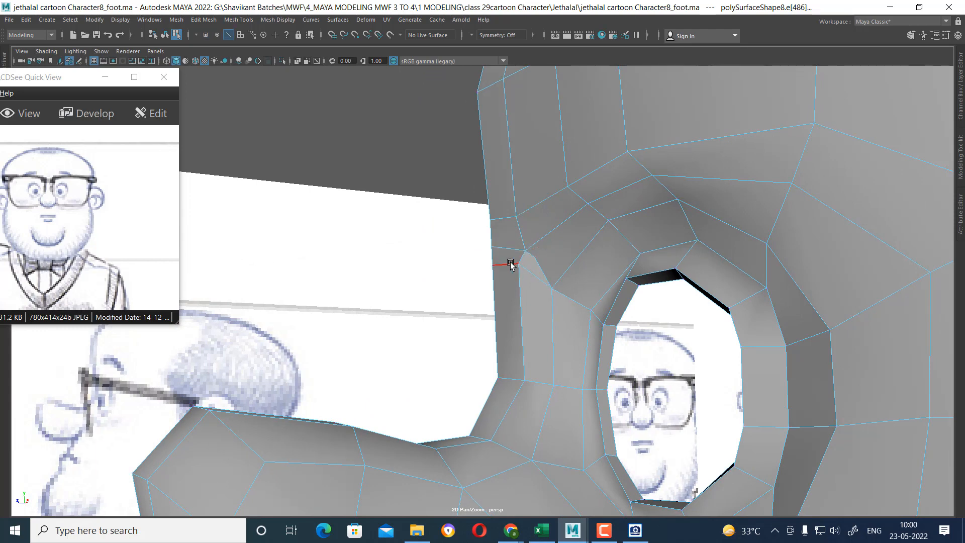
- Slide the horizontal edges below the inner brow corner downward along the nose-bridge strip and neighbouring face
{"action": "right_click_drag", "start_coordinate": [525, 251], "coordinate": [556, 298], "text": "shift"}
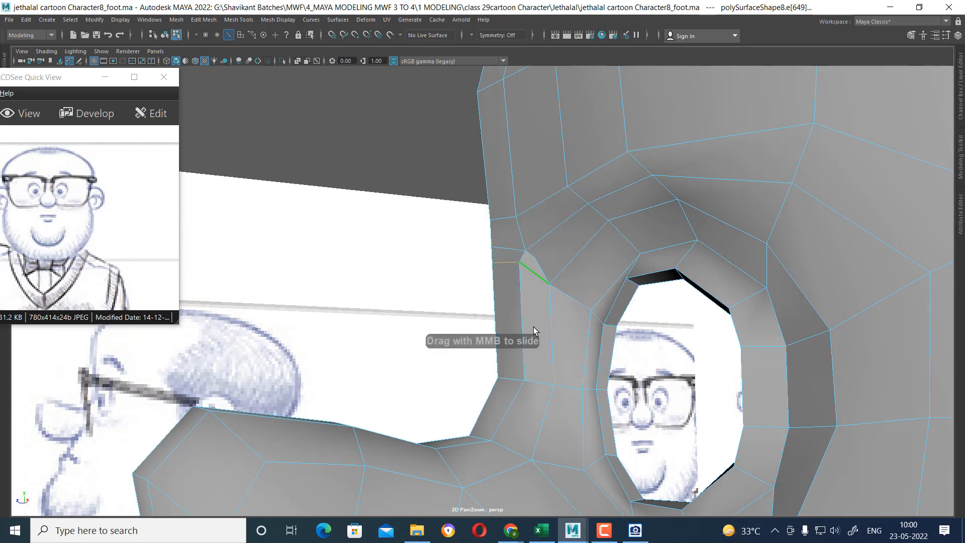
{"action": "middle_click_drag", "start_coordinate": [547, 297], "coordinate": [552, 291]}
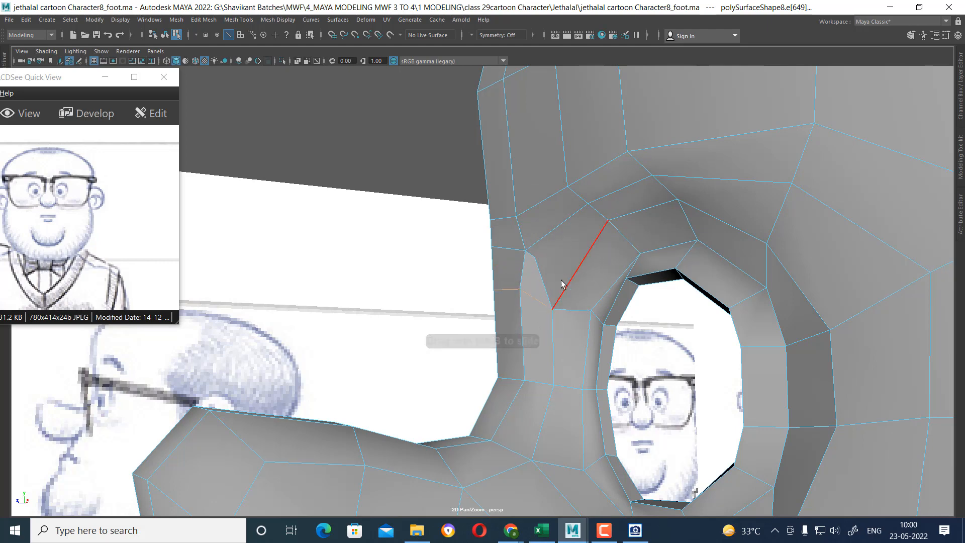
{"action": "scroll", "coordinate": [562, 280], "scroll_direction": "up", "scroll_amount": 3}
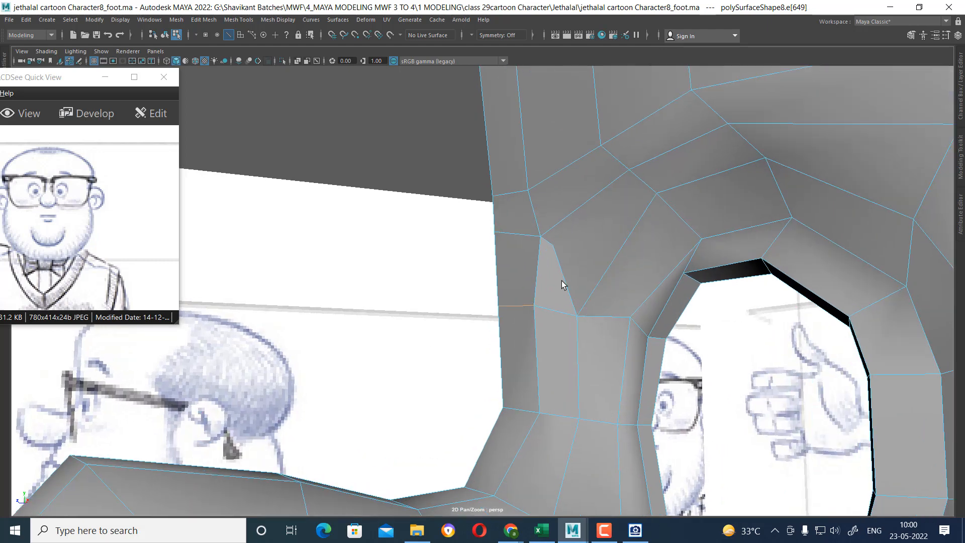
{"action": "left_click_drag", "start_coordinate": [561, 279], "coordinate": [598, 275], "text": "alt"}
- Merge the stray vertex beside the inner brow corner into the corner vertex
{"action": "right_click_drag", "start_coordinate": [603, 220], "coordinate": [483, 217]}
{"action": "left_click_drag", "start_coordinate": [612, 237], "coordinate": [532, 274], "text": "alt"}
{"action": "scroll", "coordinate": [590, 235], "scroll_direction": "down", "scroll_amount": 3}
{"action": "scroll", "coordinate": [531, 275], "scroll_direction": "up", "scroll_amount": 1}
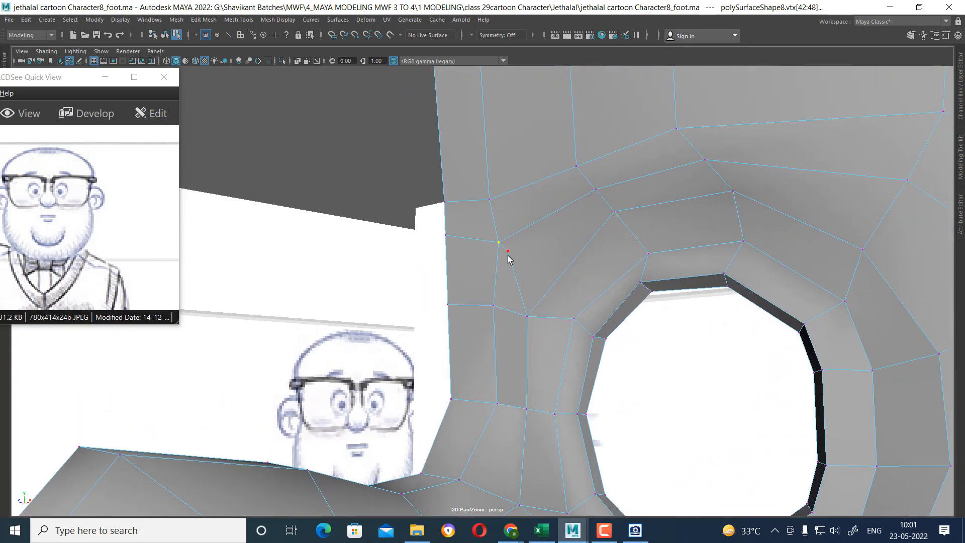
{"action": "left_click", "coordinate": [569, 265]}
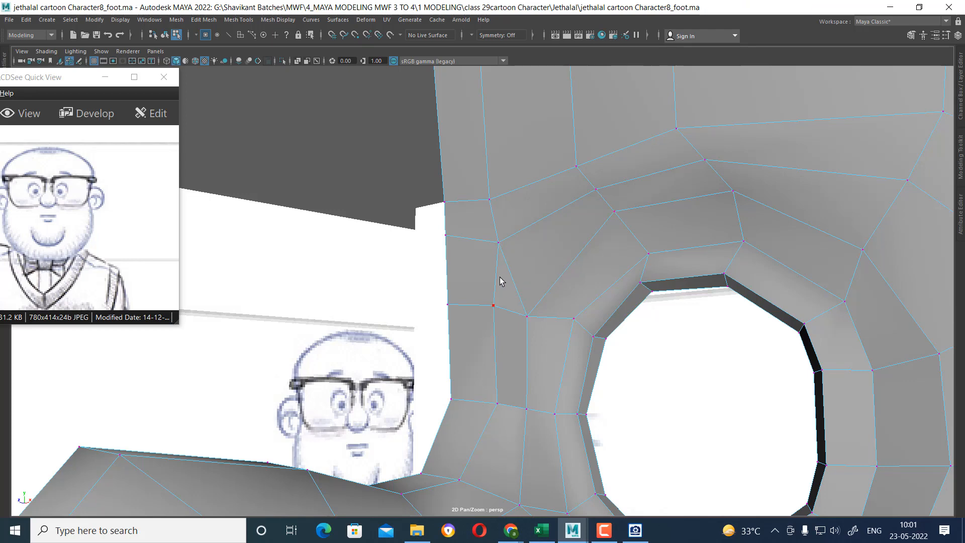
- Soften the edges of the whole head mesh
{"action": "left_click_drag", "start_coordinate": [516, 285], "coordinate": [549, 302], "text": "alt"}
{"action": "right_click_drag", "start_coordinate": [542, 266], "coordinate": [540, 230]}
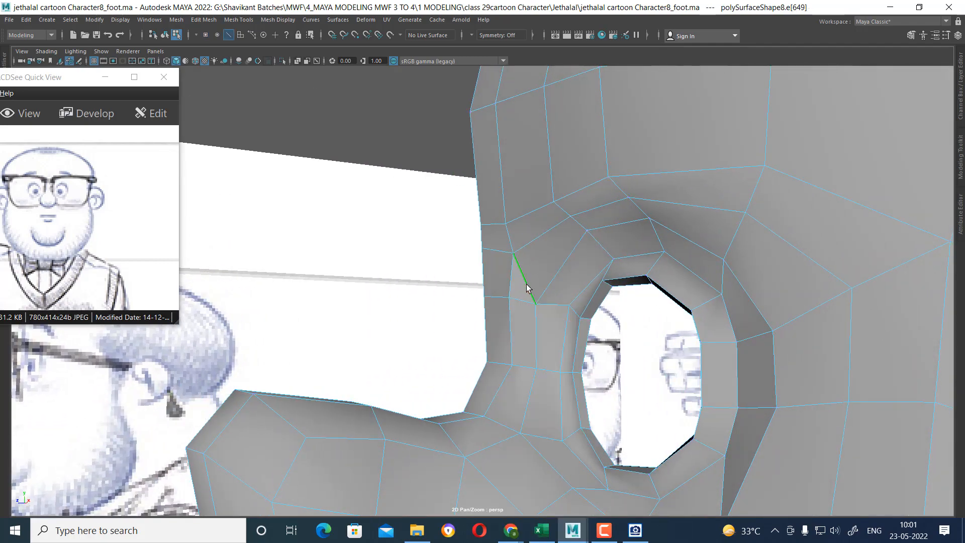
{"action": "scroll", "coordinate": [543, 294], "scroll_direction": "down", "scroll_amount": 10}
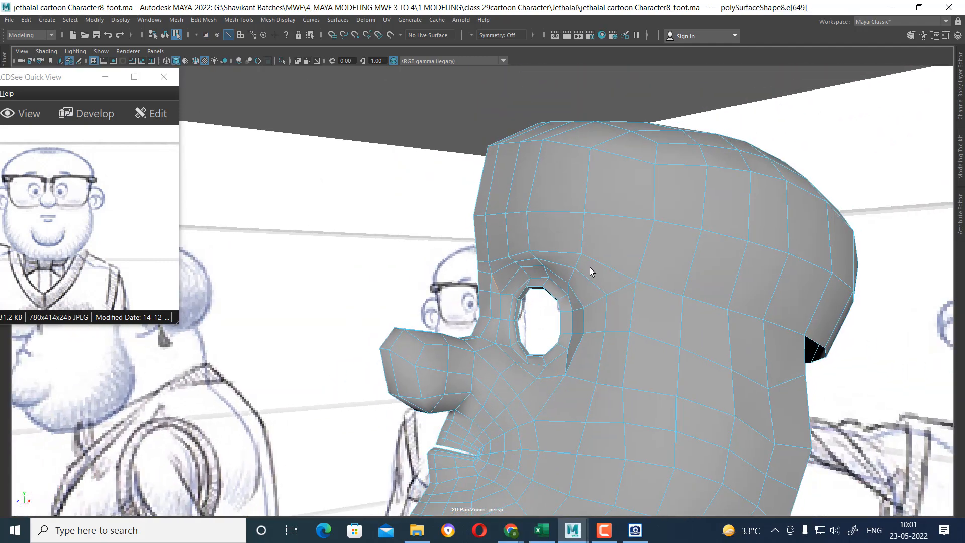
{"action": "scroll", "coordinate": [590, 272], "scroll_direction": "down", "scroll_amount": 2}
{"action": "mouse_move", "coordinate": [577, 278]}
{"action": "left_mouse_down", "text": "alt"}
{"action": "mouse_move", "coordinate": [641, 362]}
{"action": "mouse_move", "coordinate": [672, 342]}
{"action": "mouse_move", "coordinate": [635, 386]}
{"action": "mouse_move", "coordinate": [517, 321]}
{"action": "mouse_move", "coordinate": [641, 345]}
{"action": "mouse_move", "coordinate": [626, 366]}
{"action": "mouse_move", "coordinate": [595, 270]}
{"action": "left_mouse_up", "text": "alt"}
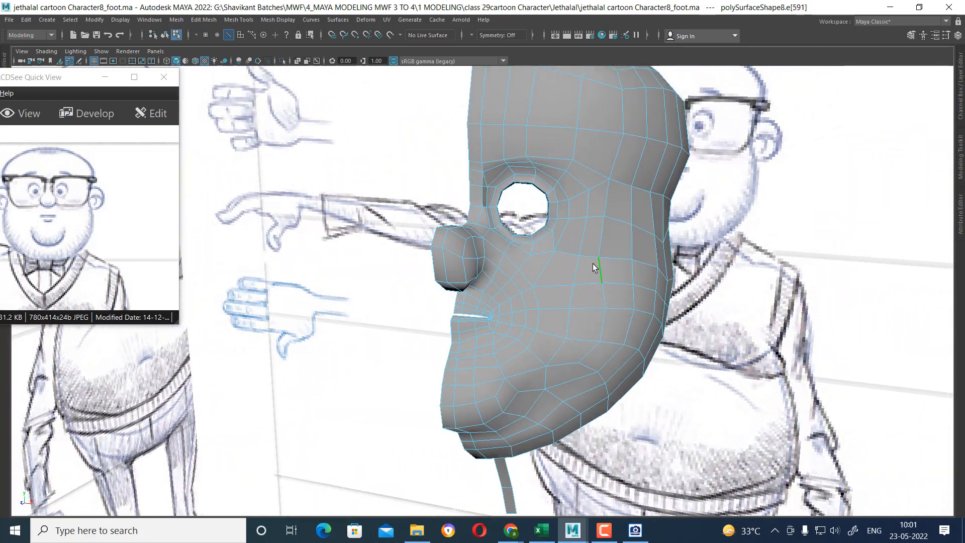
{"action": "right_click_drag", "start_coordinate": [606, 201], "coordinate": [698, 140]}
{"action": "right_click_drag", "start_coordinate": [587, 183], "coordinate": [678, 241], "text": "shift"}
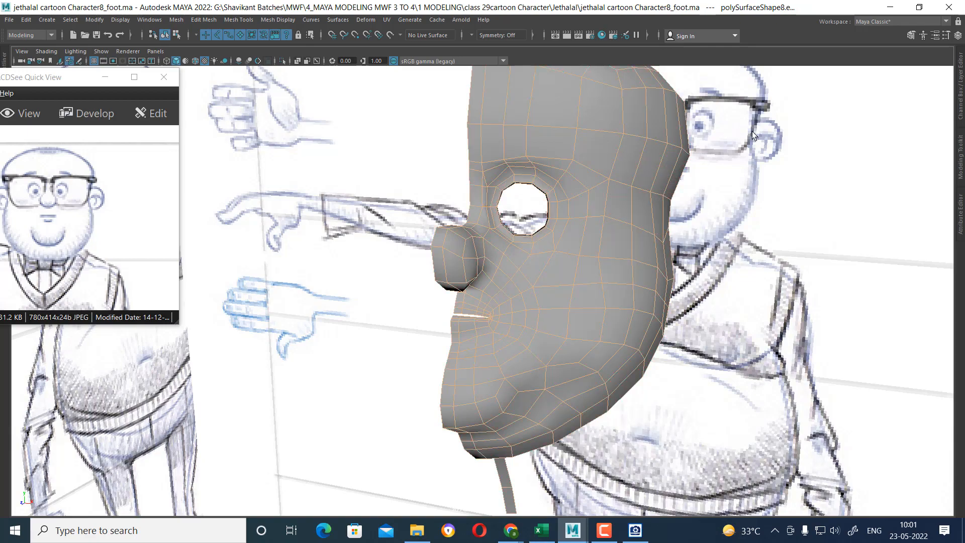
{"action": "left_click_drag", "start_coordinate": [677, 261], "coordinate": [635, 505], "text": "alt"}
{"action": "left_click", "coordinate": [635, 530]}
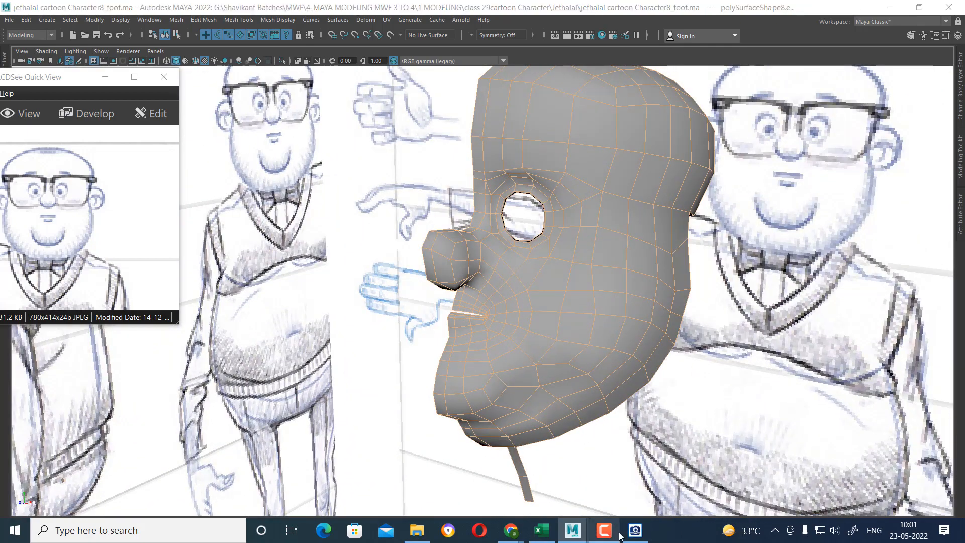
{"action": "left_click", "coordinate": [914, 482]}
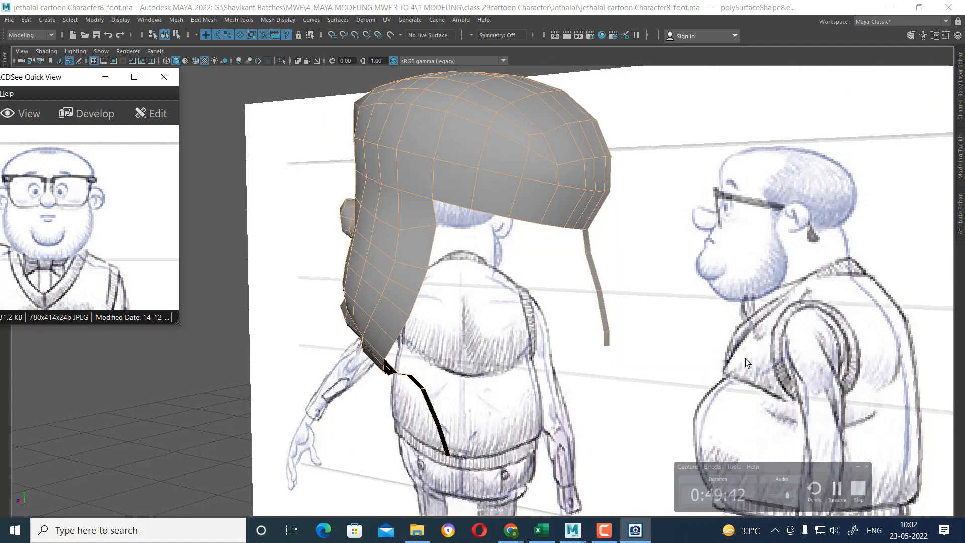
- Isolate the head mesh so that the reference drawings are hidden
{"action": "left_click_drag", "start_coordinate": [745, 358], "coordinate": [555, 239], "text": "alt"}
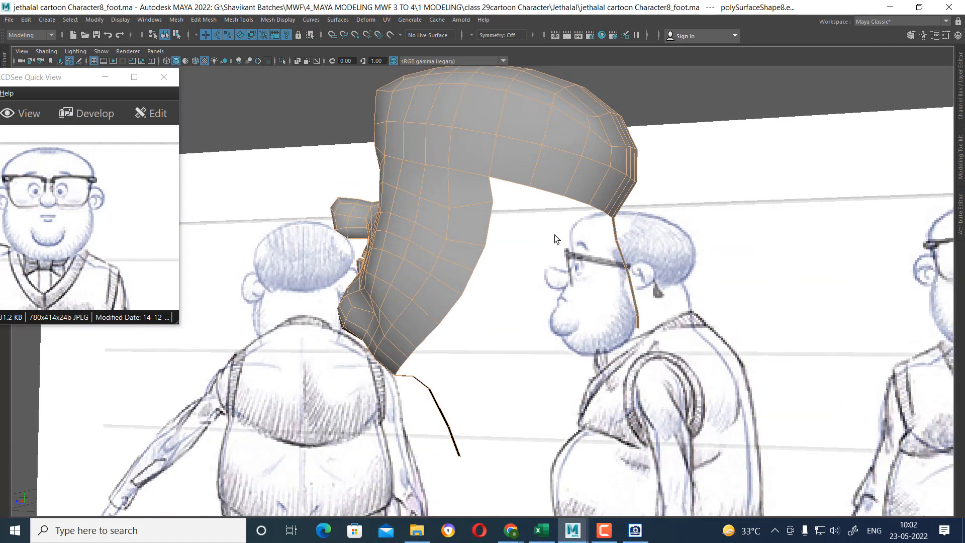
{"action": "left_click", "coordinate": [598, 149]}
{"action": "left_click_drag", "start_coordinate": [598, 150], "coordinate": [569, 216], "text": "alt"}
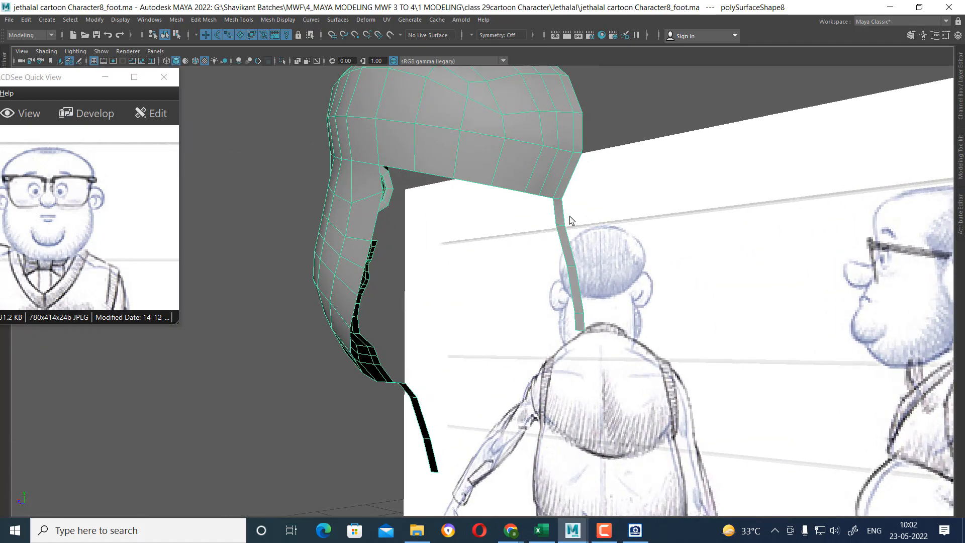
{"action": "key", "text": "ctrl+1"}
{"action": "left_click_drag", "start_coordinate": [553, 254], "coordinate": [530, 247], "text": "alt"}
{"action": "right_click_drag", "start_coordinate": [530, 156], "coordinate": [536, 91]}
{"action": "left_click_drag", "start_coordinate": [524, 209], "coordinate": [560, 258], "text": "alt"}
{"action": "left_click", "coordinate": [544, 225]}
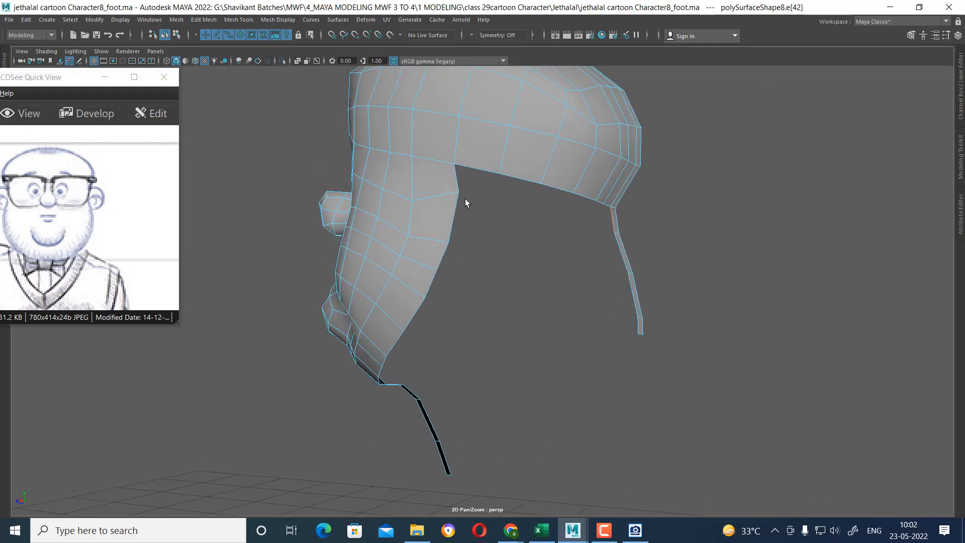
{"action": "left_click", "coordinate": [456, 178]}
{"action": "left_click_drag", "start_coordinate": [457, 182], "coordinate": [444, 189], "text": "alt"}
- Lower the upper border vertex at the back of the cheek in the side view
{"action": "right_click_drag", "start_coordinate": [444, 189], "coordinate": [377, 182]}
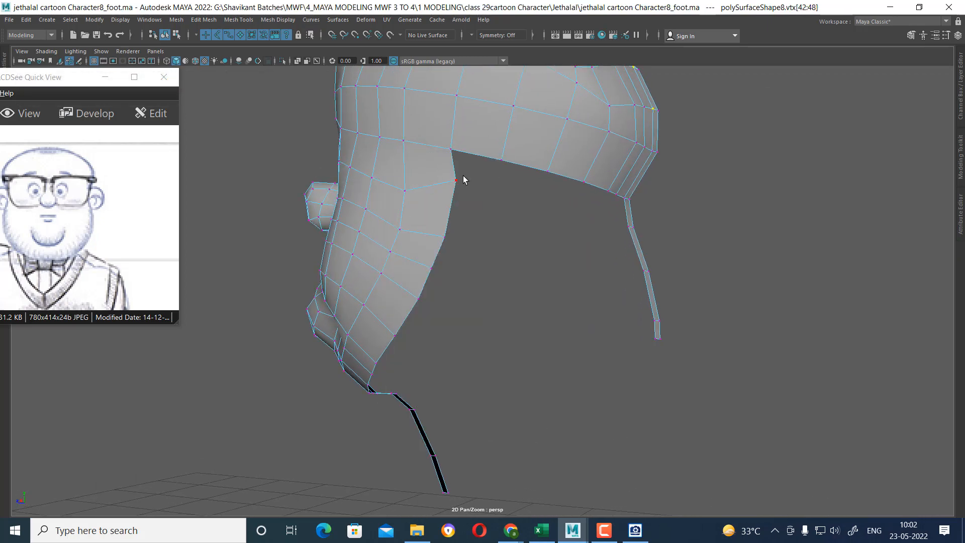
{"action": "key", "text": "w"}
{"action": "key", "text": "space"}
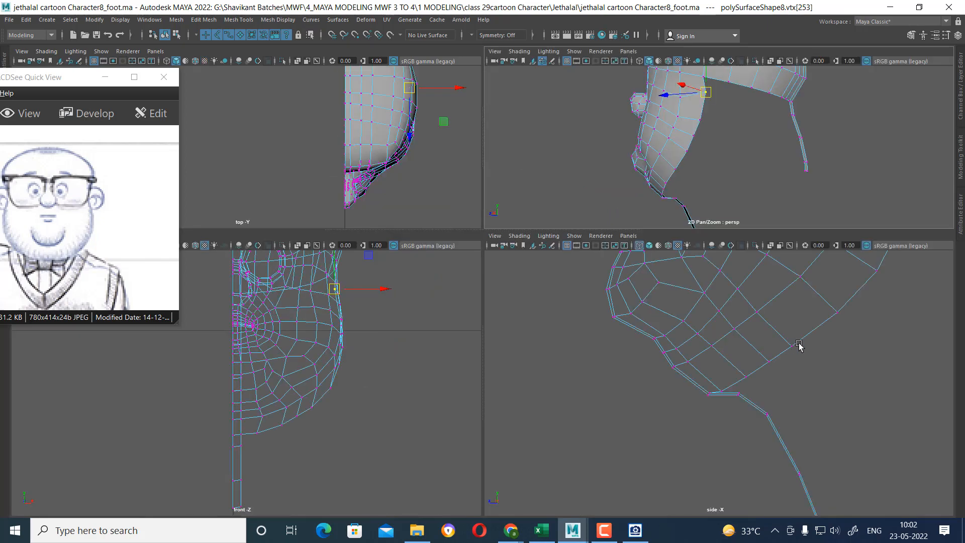
{"action": "scroll", "coordinate": [798, 346], "scroll_direction": "up", "scroll_amount": 5}
{"action": "left_click_drag", "start_coordinate": [784, 347], "coordinate": [786, 374]}
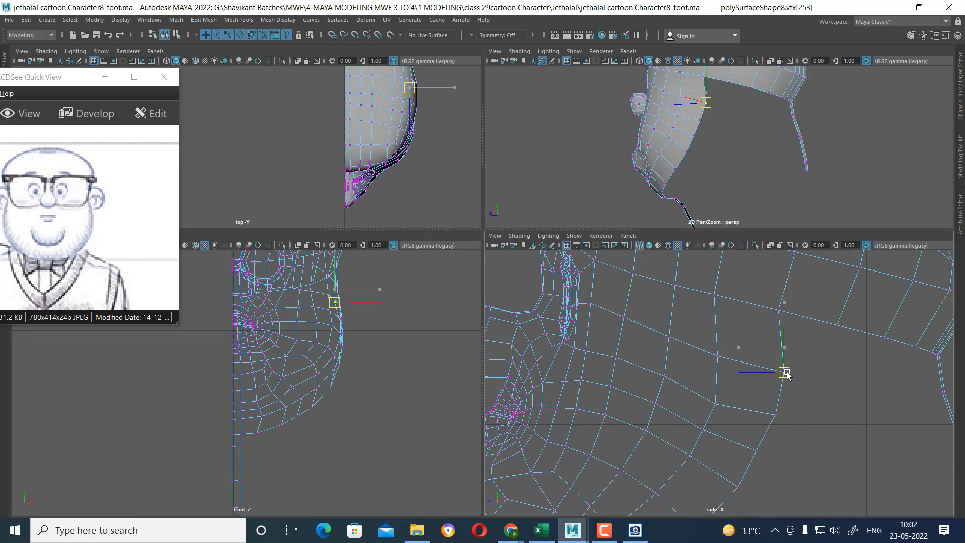
{"action": "scroll", "coordinate": [771, 383], "scroll_direction": "down", "scroll_amount": 6}
{"action": "scroll", "coordinate": [779, 409], "scroll_direction": "up", "scroll_amount": 3}
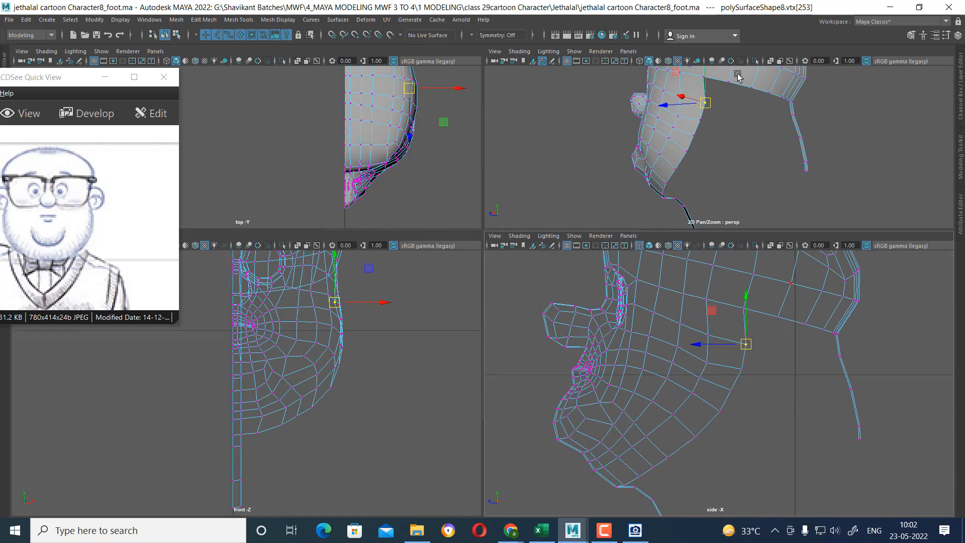
{"action": "key", "text": "space"}
{"action": "key", "text": "F10"}
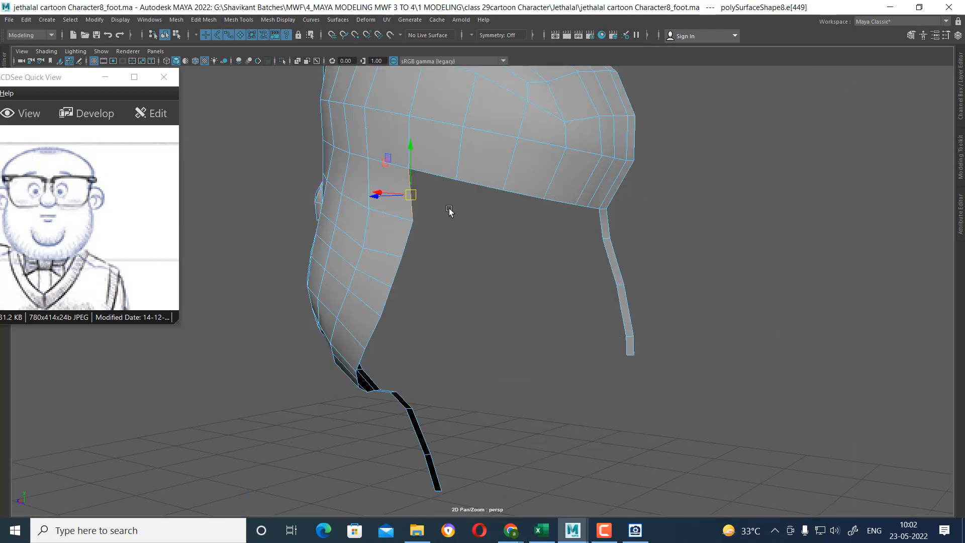
{"action": "left_click", "coordinate": [405, 248], "text": "shift"}
{"action": "left_click", "coordinate": [395, 275], "text": "shift"}
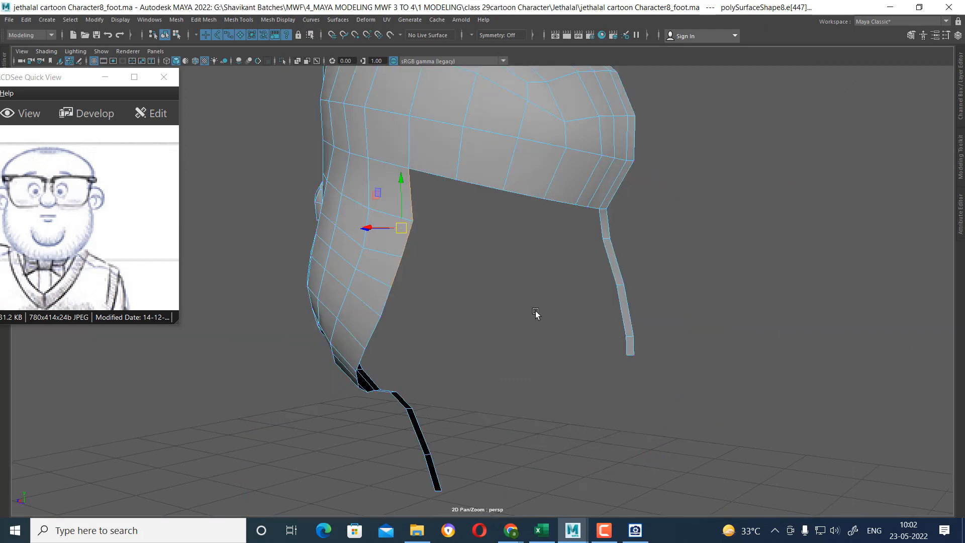
{"action": "left_click_drag", "start_coordinate": [536, 315], "coordinate": [513, 313], "text": "alt"}
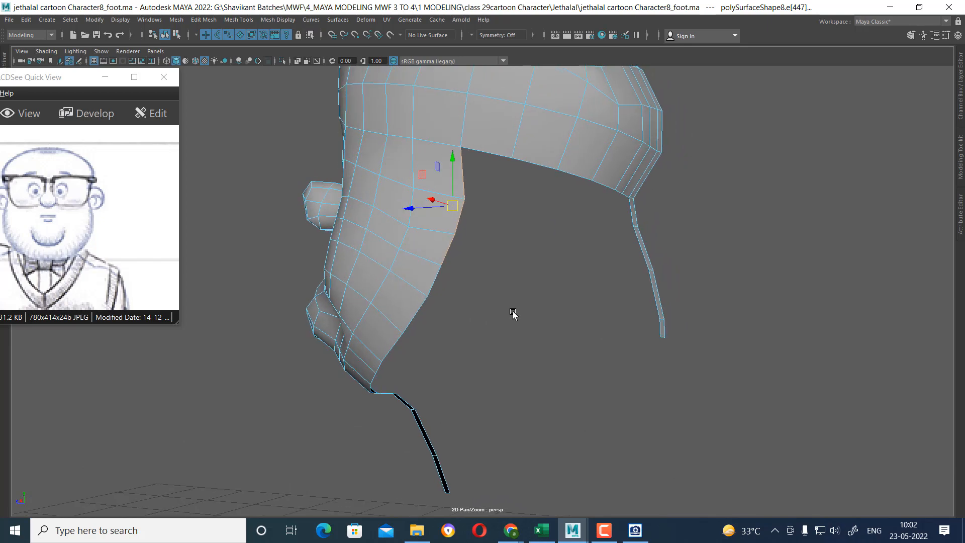
{"action": "left_click", "coordinate": [438, 279], "text": "shift"}
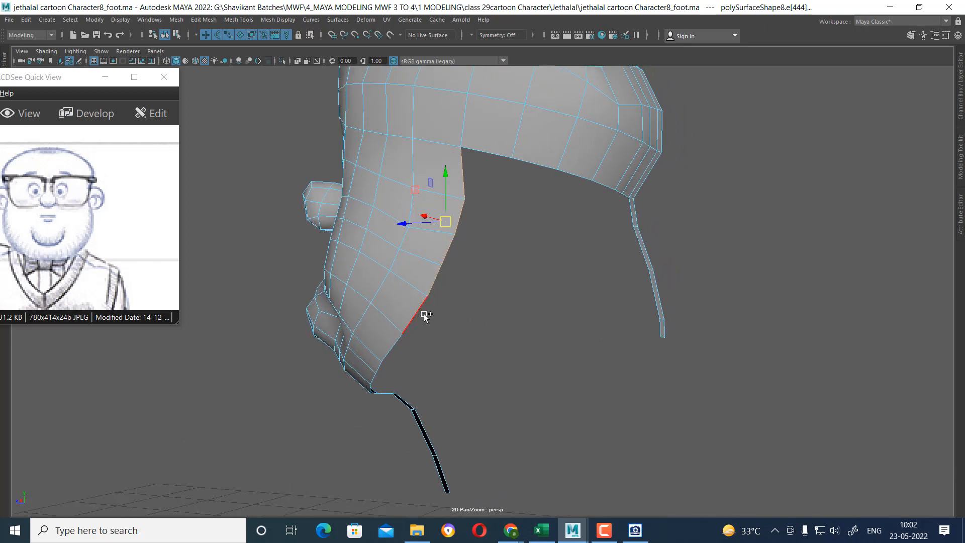
{"action": "left_click_drag", "start_coordinate": [422, 314], "coordinate": [517, 338], "text": "alt"}
{"action": "key", "text": "space"}
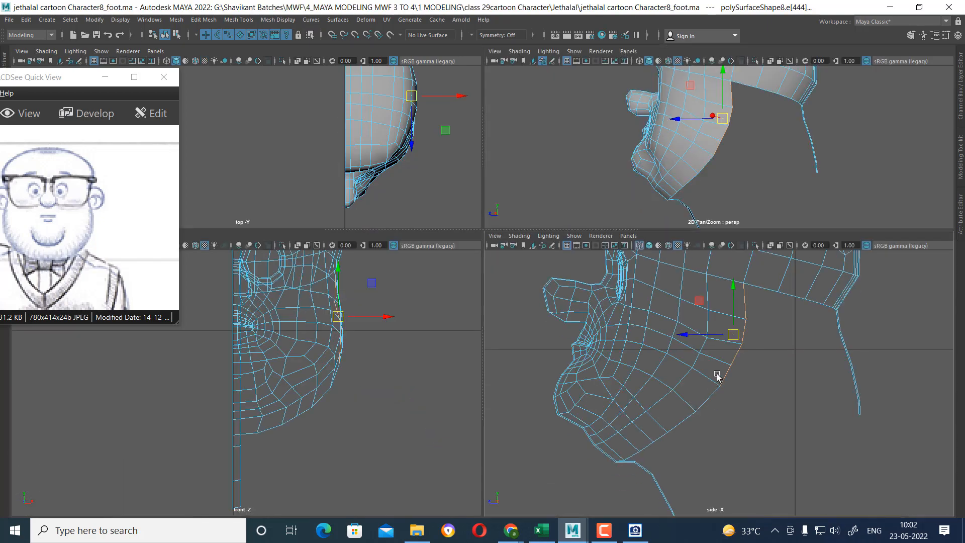
- Turn off isolation so the reference drawings show behind the head mesh again in the side view
{"action": "middle_click_drag", "start_coordinate": [717, 374], "coordinate": [723, 338], "text": "alt"}
{"action": "scroll", "coordinate": [715, 375], "scroll_direction": "up", "scroll_amount": 1}
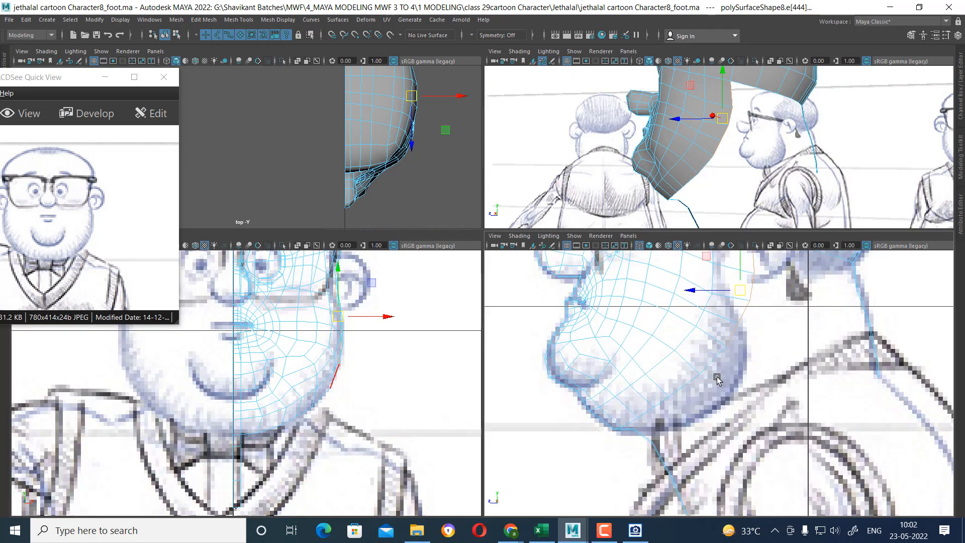
{"action": "middle_click_drag", "start_coordinate": [746, 377], "coordinate": [747, 383], "text": "alt"}
{"action": "key", "text": "space"}
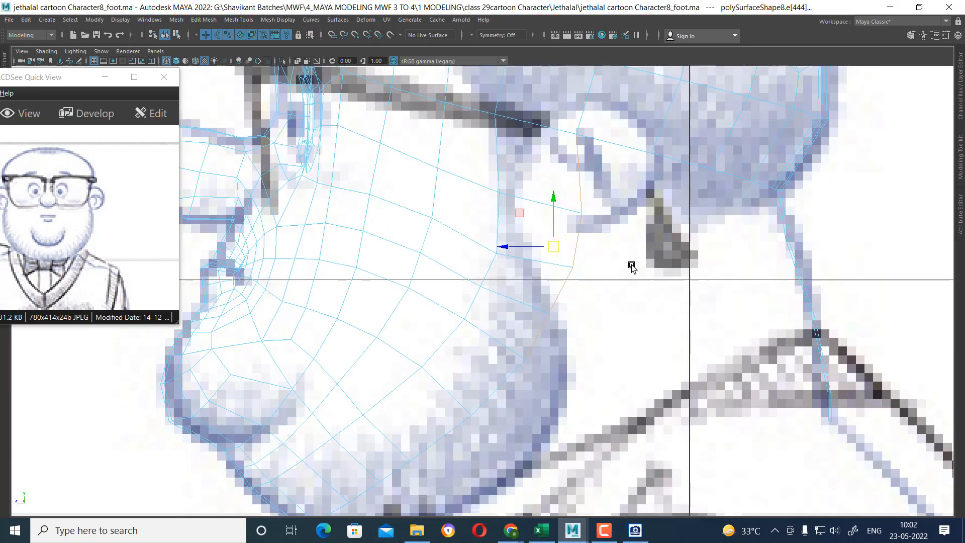
- Move the rear cheek border vertices forward in the side view to follow the jaw contour of the reference drawing
{"action": "right_click_drag", "start_coordinate": [588, 213], "coordinate": [455, 174]}
{"action": "scroll", "coordinate": [594, 192], "scroll_direction": "up", "scroll_amount": 5}
{"action": "left_click_drag", "start_coordinate": [560, 239], "coordinate": [532, 189]}
{"action": "left_click_drag", "start_coordinate": [600, 249], "coordinate": [533, 290]}
{"action": "left_click_drag", "start_coordinate": [572, 267], "coordinate": [533, 244]}
{"action": "left_click", "coordinate": [513, 207]}
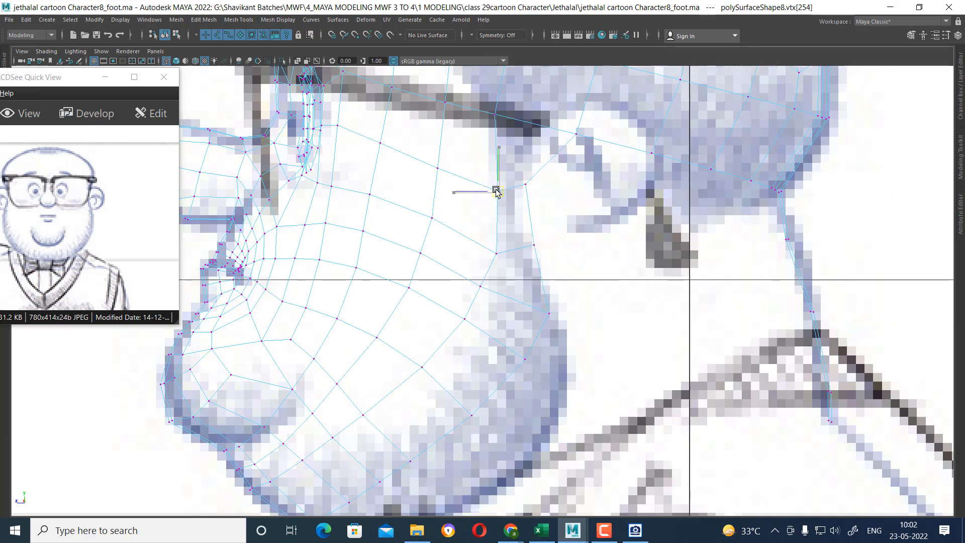
{"action": "left_click", "coordinate": [523, 184]}
{"action": "left_click", "coordinate": [549, 312]}
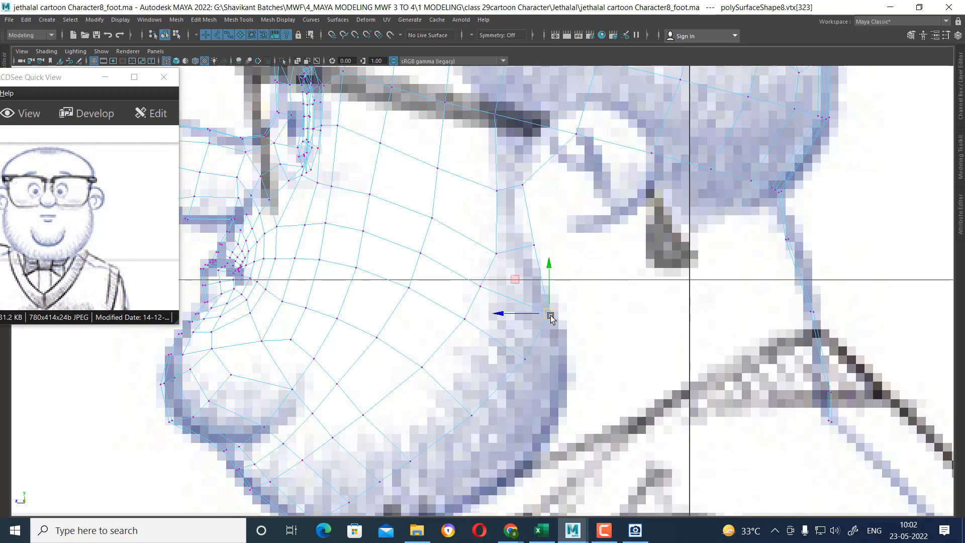
- Lower the vertices where the underside of the chin meets the front neck strip in the side view
{"action": "scroll", "coordinate": [548, 318], "scroll_direction": "down", "scroll_amount": 3}
{"action": "middle_click_drag", "start_coordinate": [512, 369], "coordinate": [526, 325], "text": "alt"}
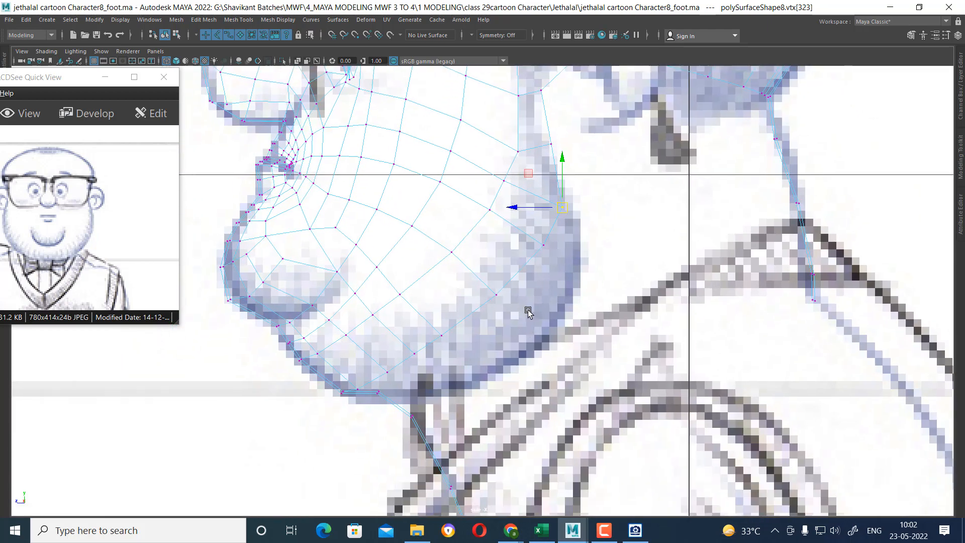
{"action": "scroll", "coordinate": [559, 272], "scroll_direction": "up", "scroll_amount": 1}
{"action": "scroll", "coordinate": [391, 411], "scroll_direction": "up", "scroll_amount": 2}
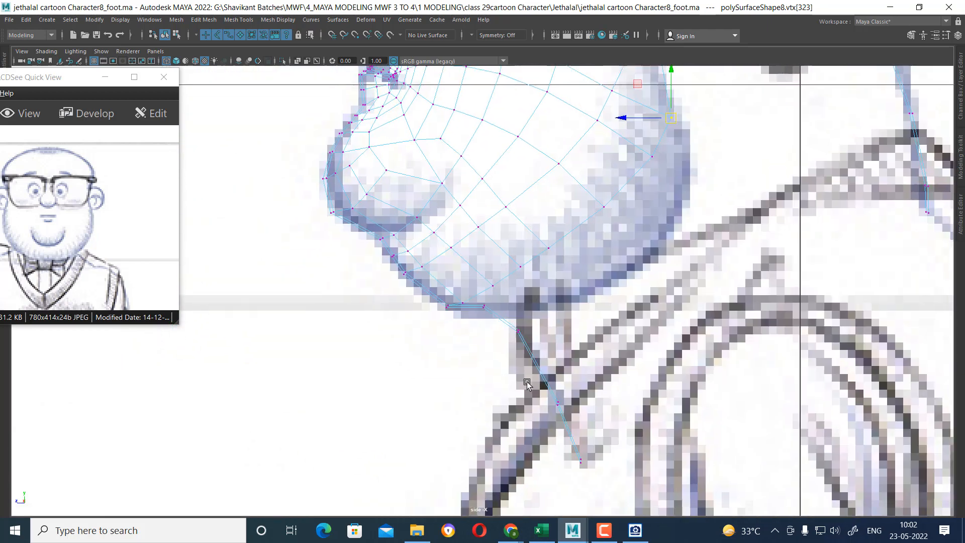
{"action": "middle_click_drag", "start_coordinate": [392, 411], "coordinate": [546, 365], "text": "alt"}
{"action": "left_click_drag", "start_coordinate": [488, 317], "coordinate": [447, 356]}
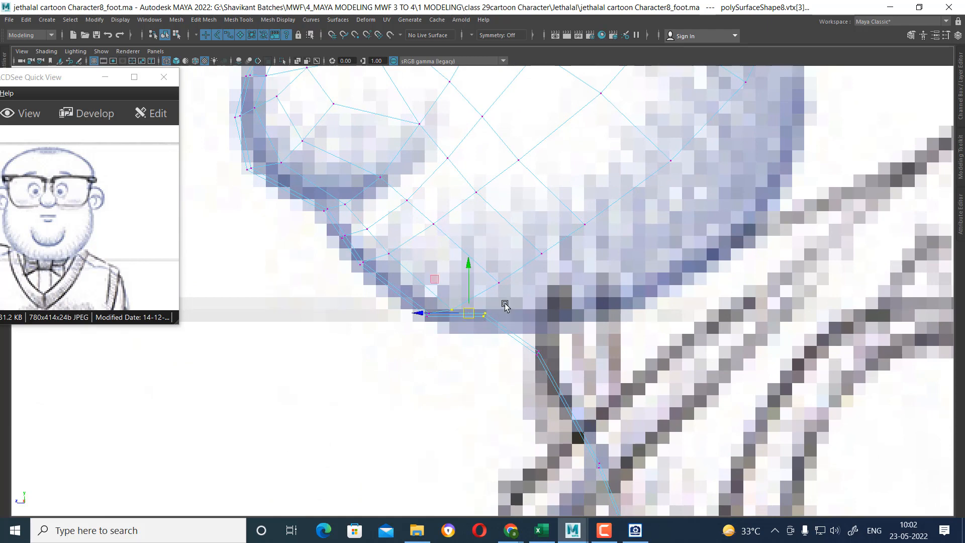
{"action": "left_click_drag", "start_coordinate": [485, 313], "coordinate": [490, 331]}
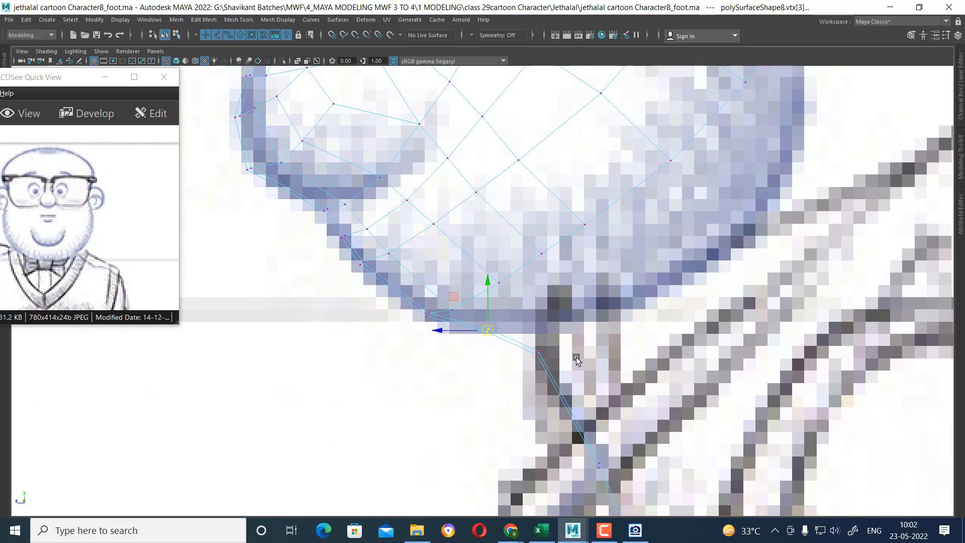
{"action": "left_click", "coordinate": [536, 351]}
{"action": "scroll", "coordinate": [553, 351], "scroll_direction": "down", "scroll_amount": 3}
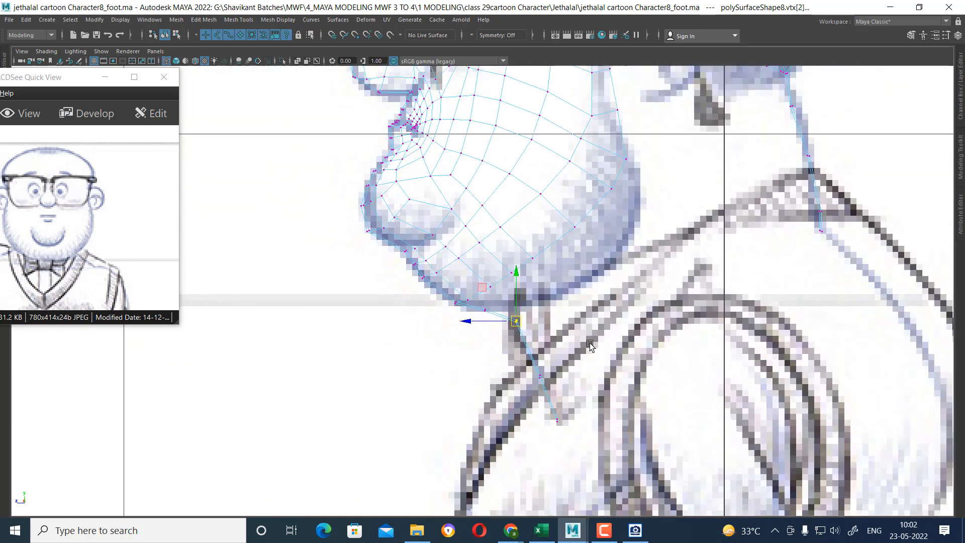
- Select the edge loop running across the lower cheek and slide it outward toward the rear cheek border with the Slide Edge Tool
{"action": "middle_click_drag", "start_coordinate": [613, 283], "coordinate": [612, 304], "text": "alt"}
{"action": "right_click_drag", "start_coordinate": [524, 279], "coordinate": [563, 233], "text": "alt"}
{"action": "middle_click_drag", "start_coordinate": [563, 234], "coordinate": [580, 266], "text": "alt"}
{"action": "key", "text": "F10"}
{"action": "double_click", "coordinate": [562, 243]}
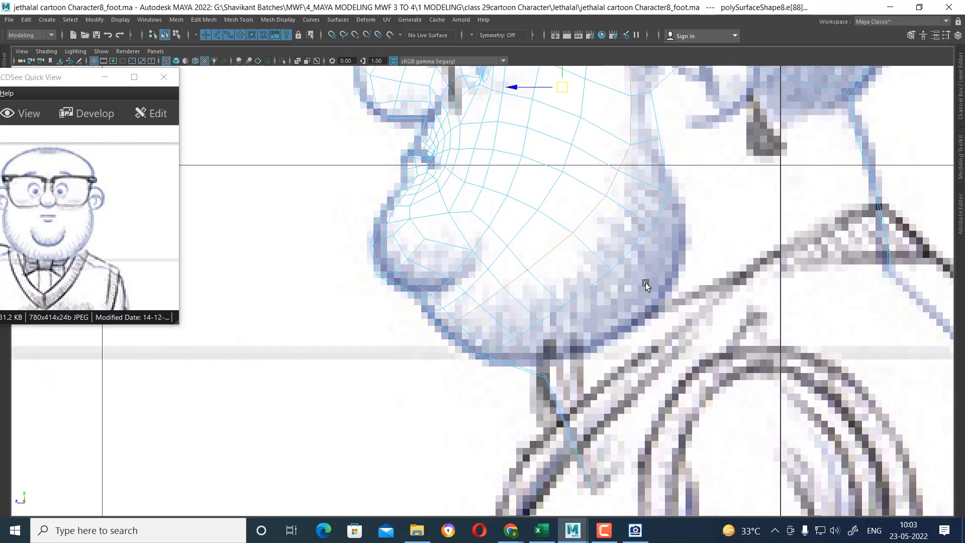
{"action": "scroll", "coordinate": [644, 282], "scroll_direction": "down", "scroll_amount": 10}
{"action": "scroll", "coordinate": [717, 339], "scroll_direction": "up", "scroll_amount": 5}
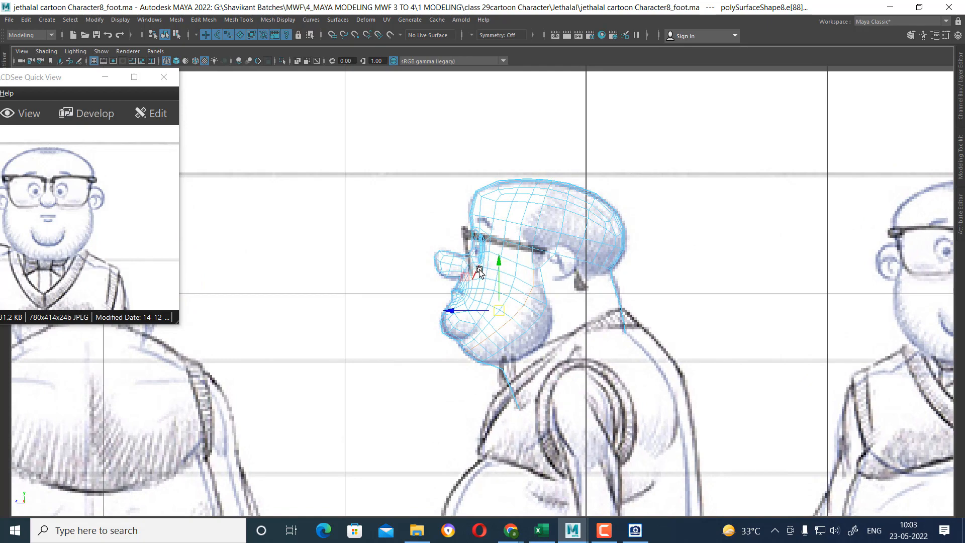
{"action": "scroll", "coordinate": [560, 310], "scroll_direction": "up", "scroll_amount": 5}
{"action": "scroll", "coordinate": [588, 248], "scroll_direction": "up", "scroll_amount": 5}
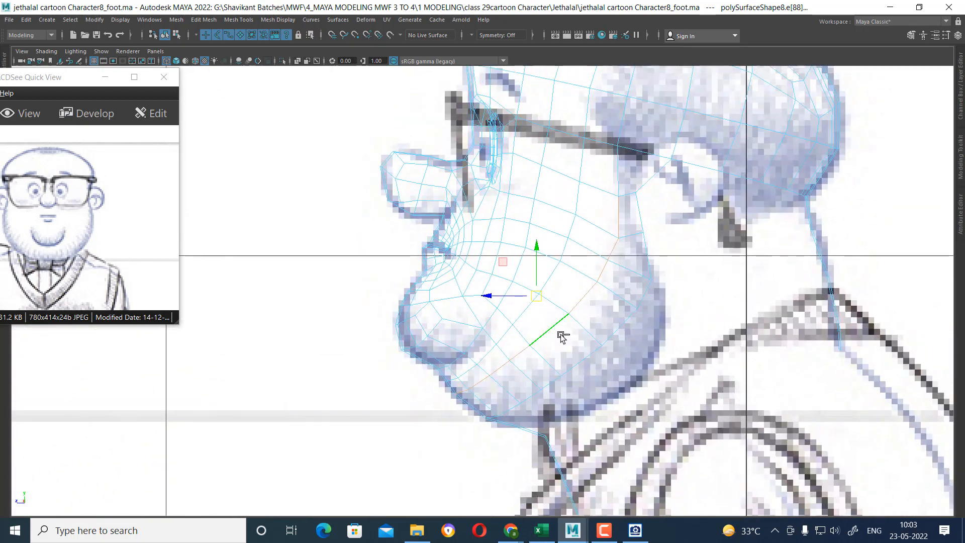
{"action": "right_click_drag", "start_coordinate": [560, 243], "coordinate": [541, 322], "text": "shift"}
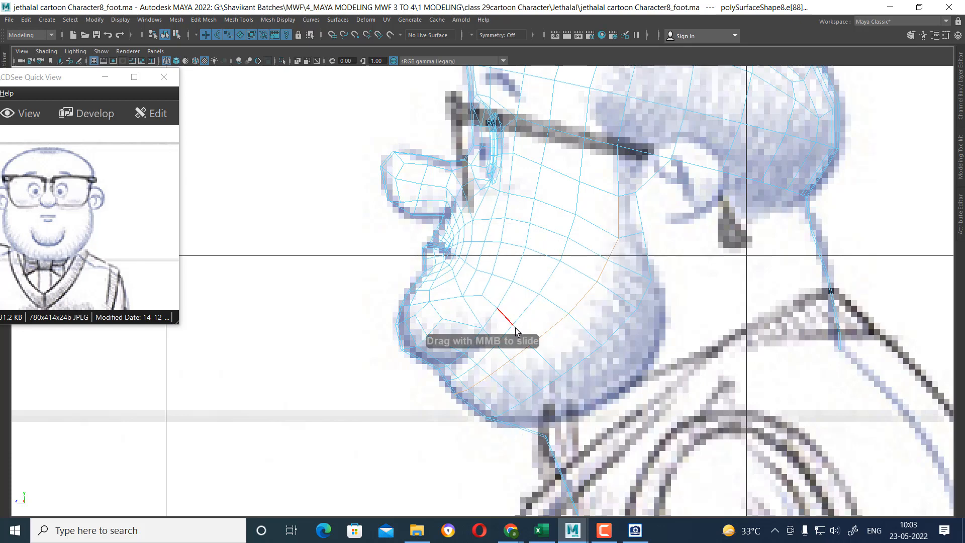
{"action": "middle_click_drag", "start_coordinate": [515, 329], "coordinate": [551, 326]}
- Examine the cheek and jaw mesh against the reference drawings in the front, side and perspective views
{"action": "key", "text": "space"}
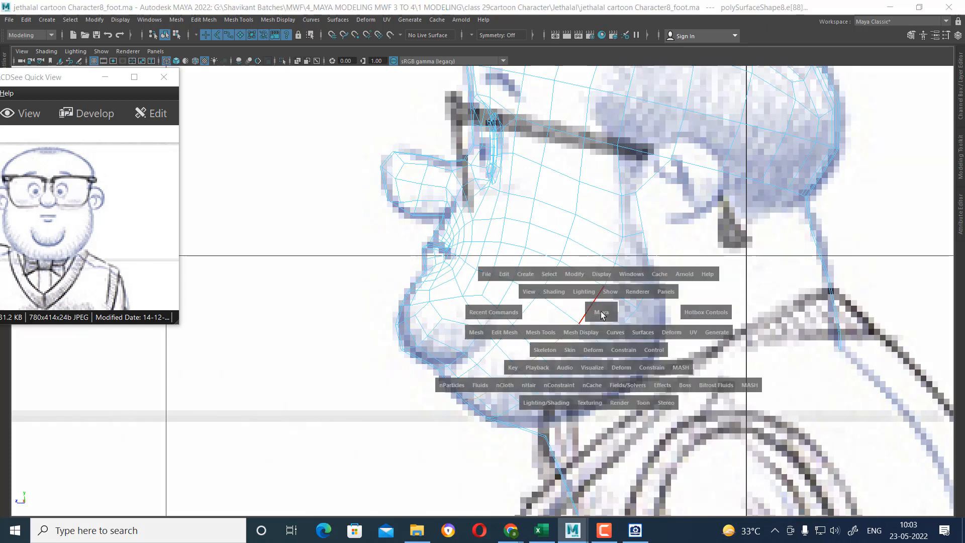
{"action": "left_click_drag", "start_coordinate": [726, 146], "coordinate": [664, 156], "text": "alt"}
{"action": "scroll", "coordinate": [287, 428], "scroll_direction": "up", "scroll_amount": 2}
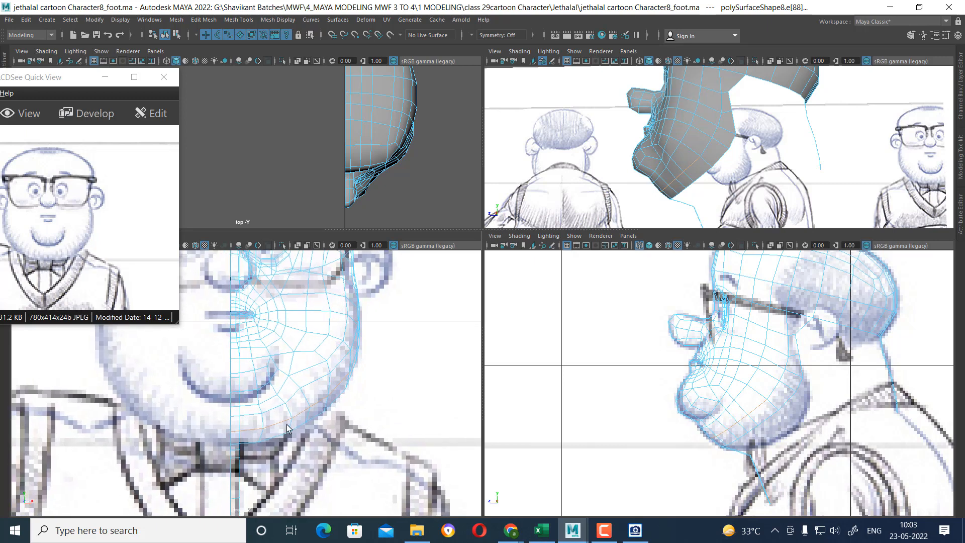
{"action": "scroll", "coordinate": [793, 372], "scroll_direction": "up", "scroll_amount": 5}
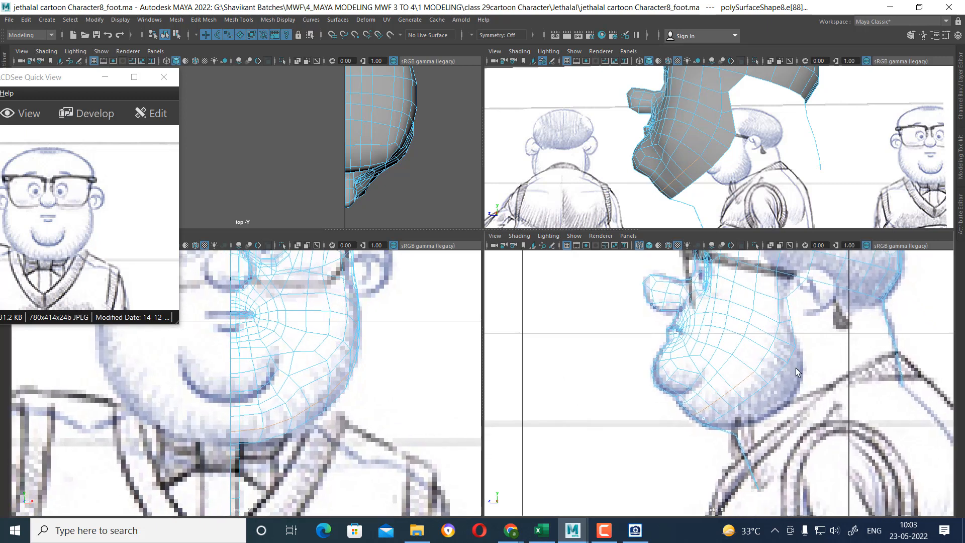
{"action": "scroll", "coordinate": [791, 376], "scroll_direction": "up", "scroll_amount": 1}
{"action": "middle_click_drag", "start_coordinate": [791, 377], "coordinate": [786, 404], "text": "alt"}
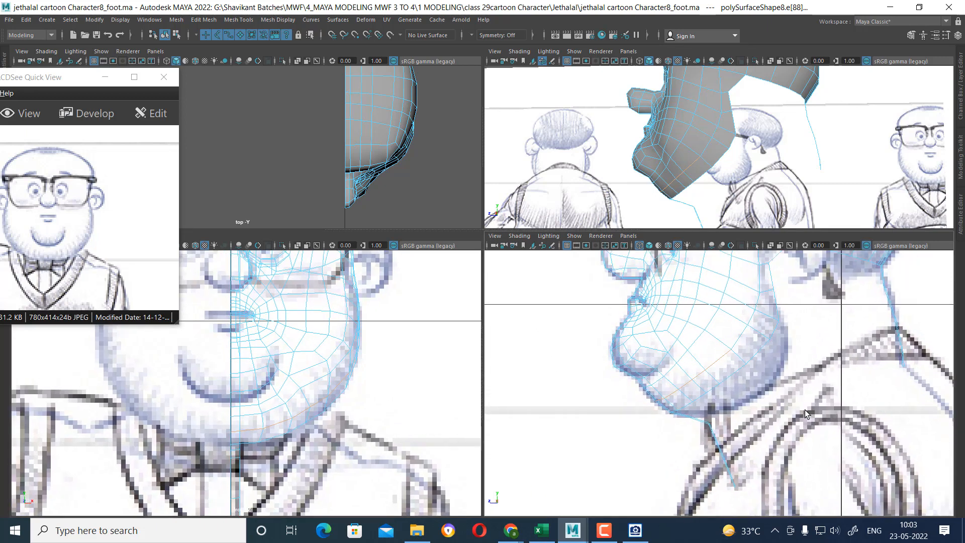
{"action": "middle_click_drag", "start_coordinate": [882, 395], "coordinate": [778, 394], "text": "alt"}
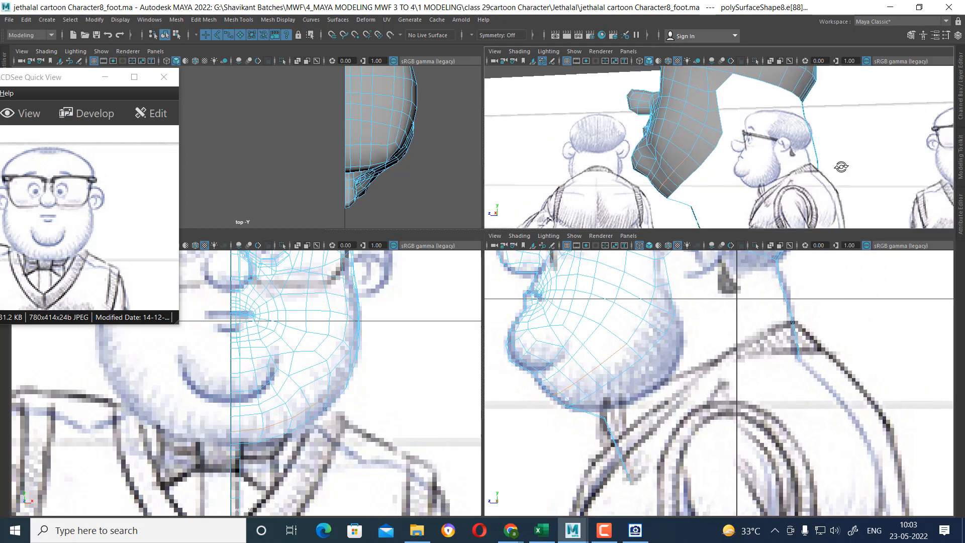
{"action": "key", "text": "space"}
- Try to bridge the facing border edges of the front and back neck strips with the default linear path
{"action": "left_click_drag", "start_coordinate": [778, 257], "coordinate": [586, 382], "text": "alt"}
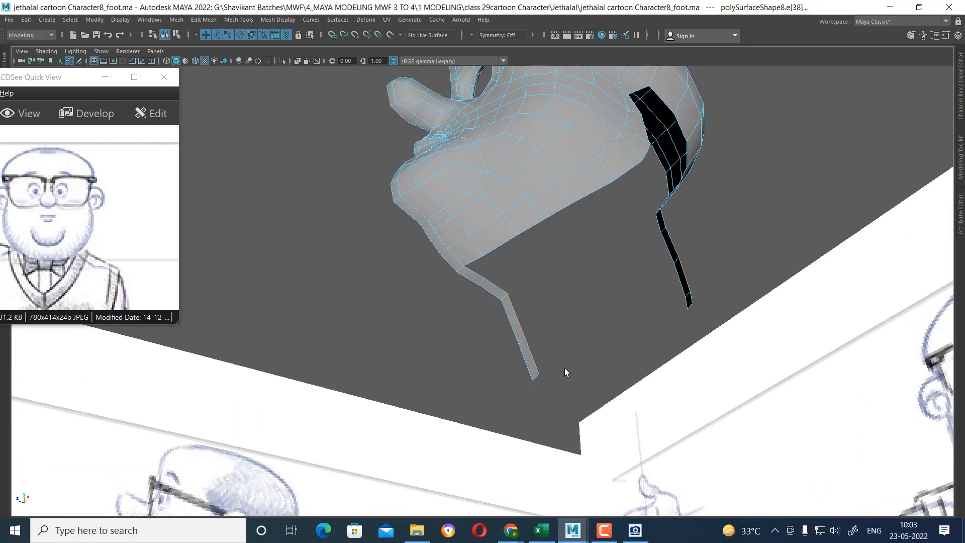
{"action": "right_click", "coordinate": [745, 245], "text": "shift"}
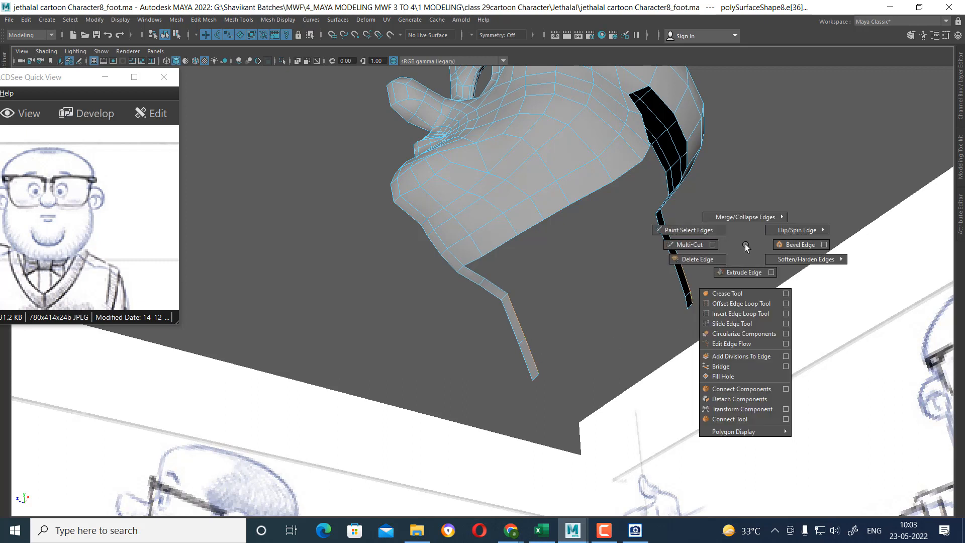
{"action": "left_click", "coordinate": [740, 367]}
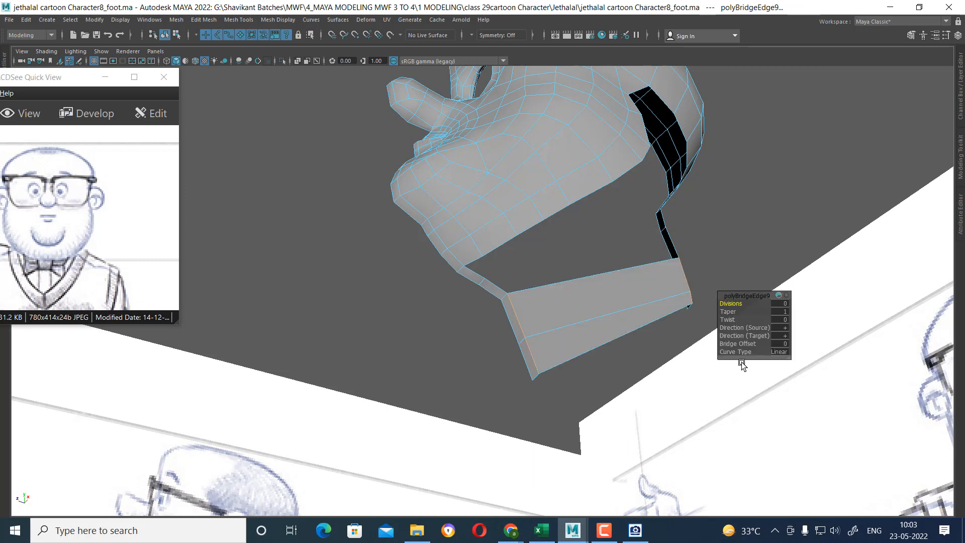
{"action": "key", "text": "ctrl+z"}
- Configure the Bridge options to the Smooth path + curve type with 10 divisions
{"action": "right_click", "coordinate": [699, 237], "text": "shift"}
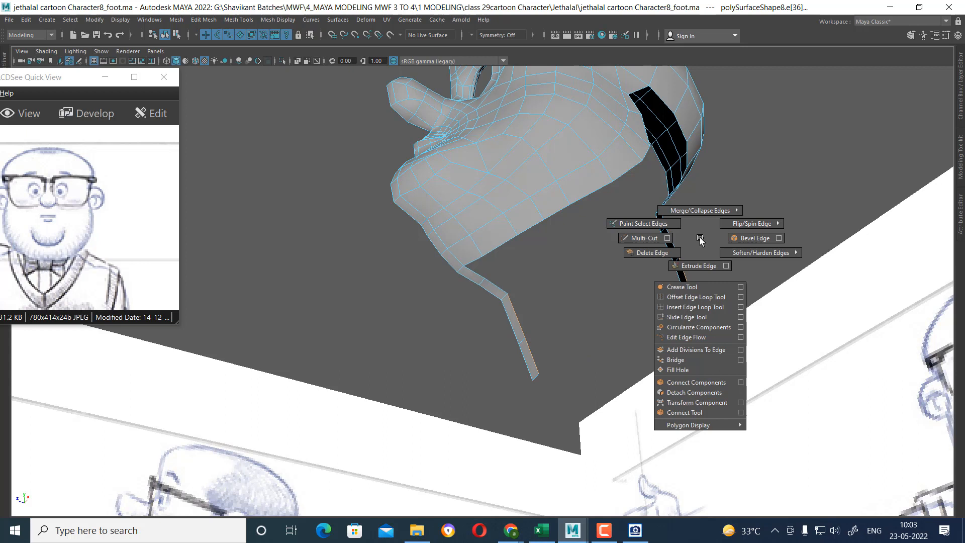
{"action": "left_click", "coordinate": [740, 360]}
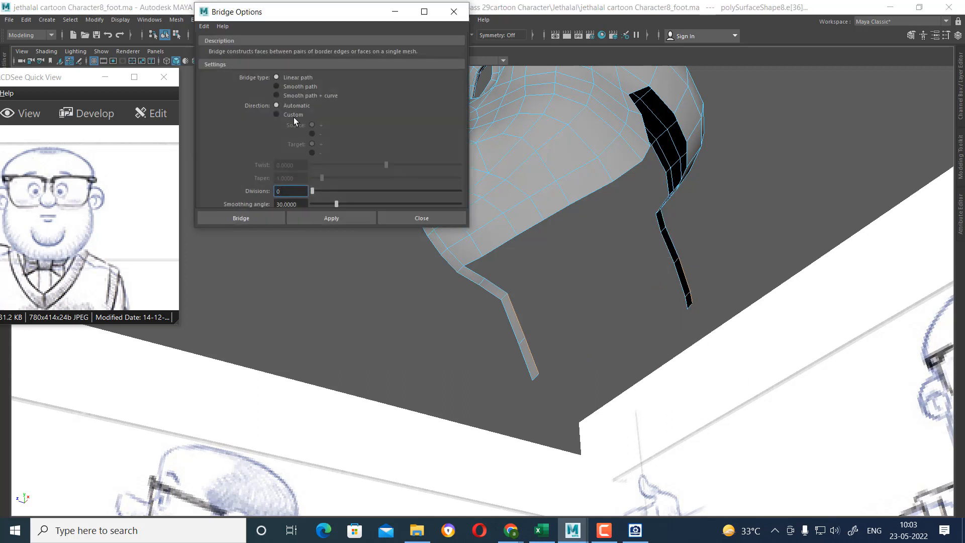
{"action": "left_click", "coordinate": [300, 96]}
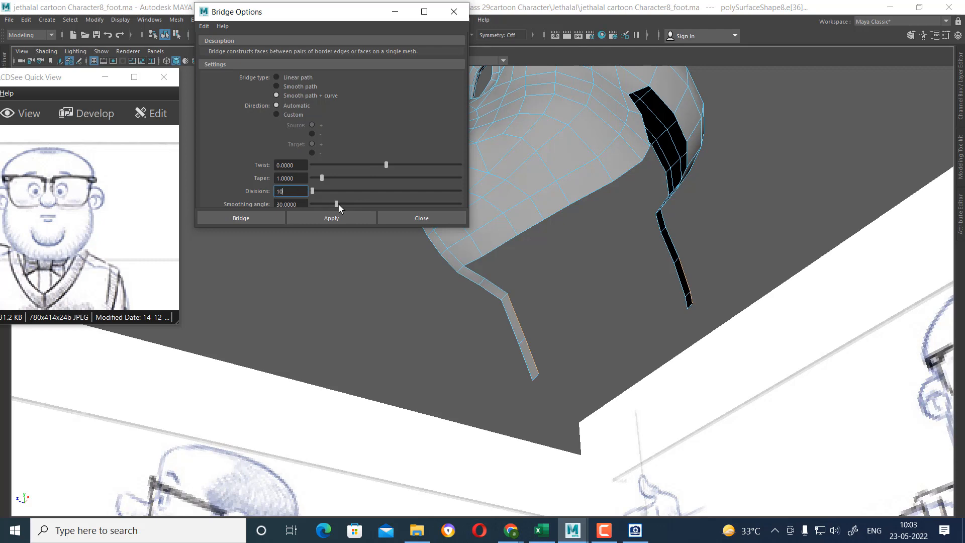
- Try bridging the front and back neck strips along a curved path with 10 divisions, undoing each attempt
{"action": "left_click", "coordinate": [332, 218]}
{"action": "left_click_drag", "start_coordinate": [612, 318], "coordinate": [628, 306], "text": "alt"}
{"action": "key", "text": "ctrl+z"}
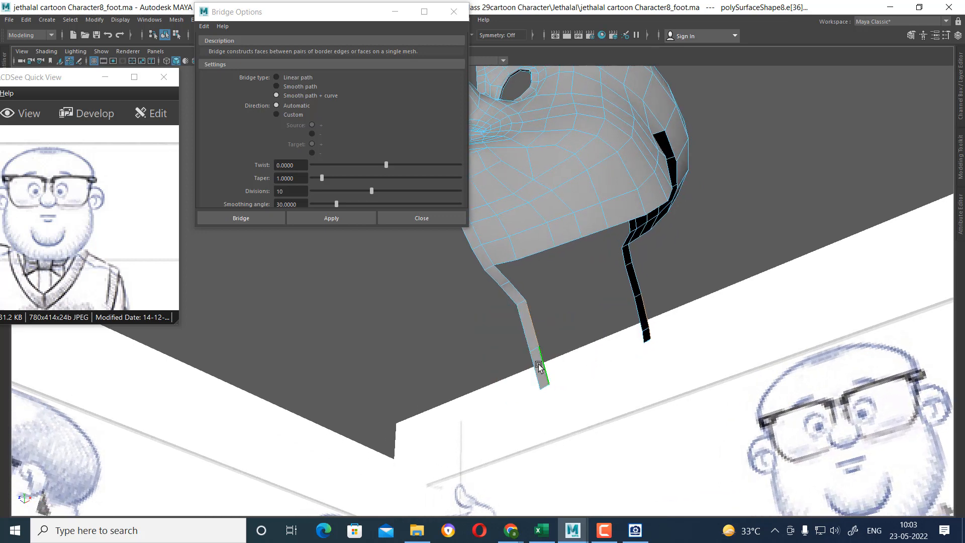
{"action": "left_click_drag", "start_coordinate": [580, 352], "coordinate": [650, 337], "text": "alt"}
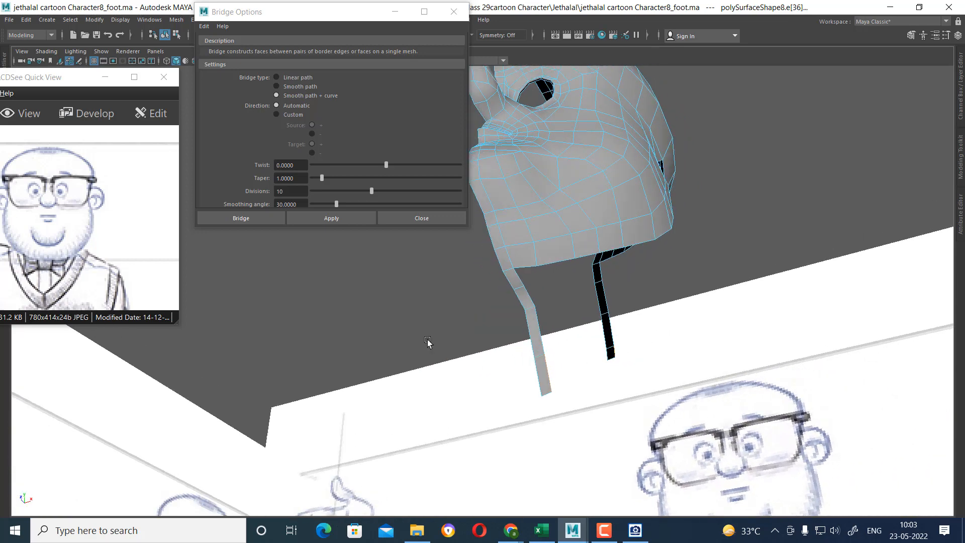
{"action": "left_click", "coordinate": [339, 219]}
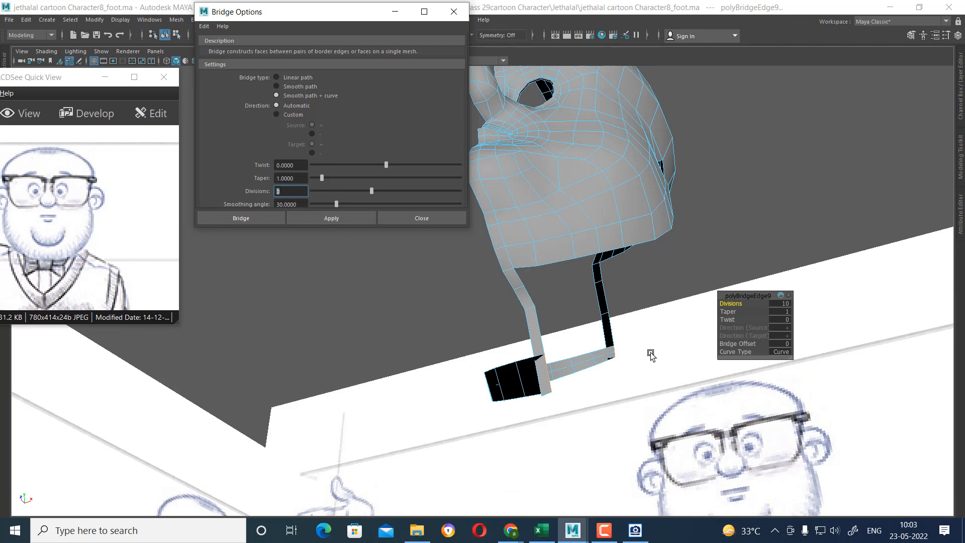
{"action": "right_click_drag", "start_coordinate": [646, 356], "coordinate": [641, 379], "text": "alt"}
{"action": "key", "text": "ctrl+z"}
- Bridge the facing border edges of the front and back neck strips using Smooth path + curve with 0 divisions
{"action": "right_click_drag", "start_coordinate": [586, 361], "coordinate": [592, 364], "text": "alt"}
{"action": "left_click_drag", "start_coordinate": [585, 353], "coordinate": [733, 261], "text": "alt"}
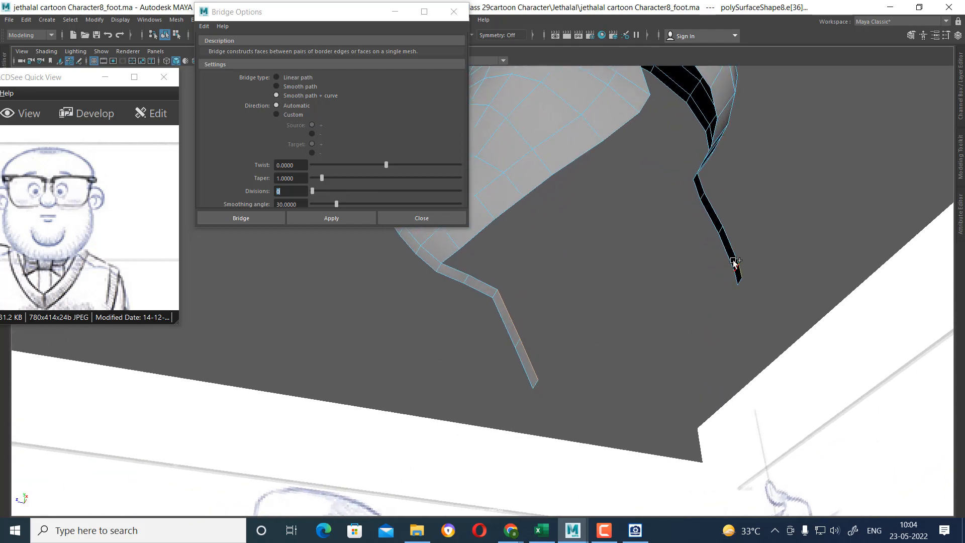
{"action": "left_click_drag", "start_coordinate": [635, 334], "coordinate": [662, 342], "text": "alt"}
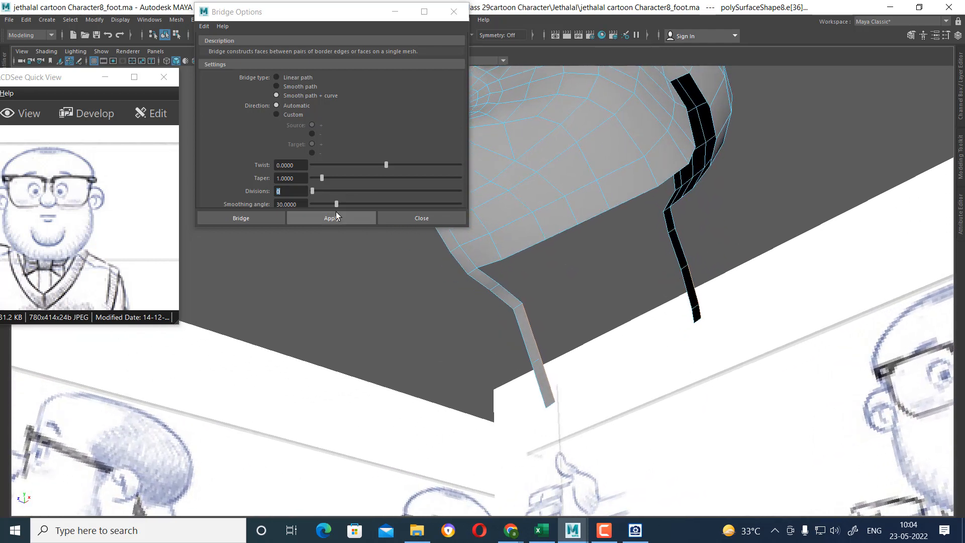
{"action": "left_click", "coordinate": [326, 218]}
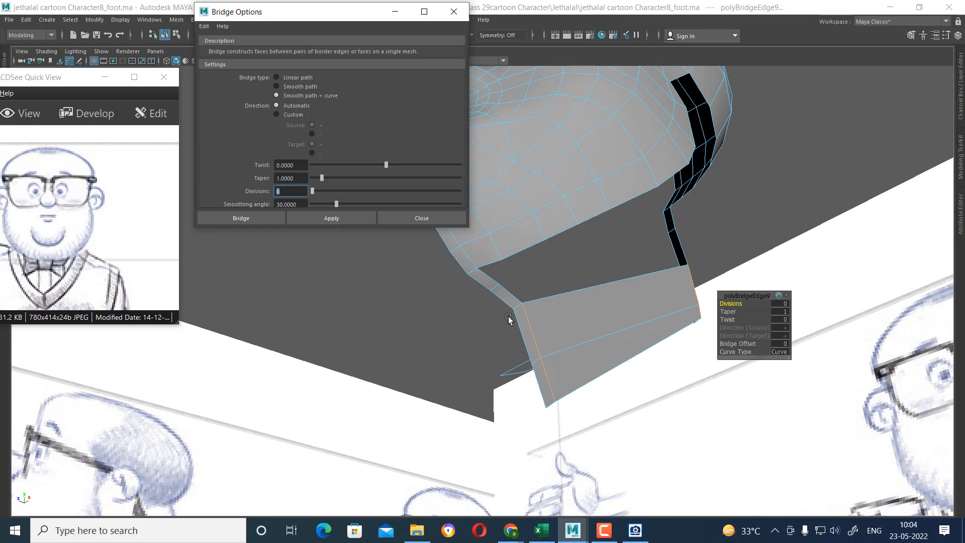
- Undo the zero-division bridge and bridge the front and back neck strips again using Smooth path + curve with 10 divisions
{"action": "left_click_drag", "start_coordinate": [511, 319], "coordinate": [643, 354], "text": "alt"}
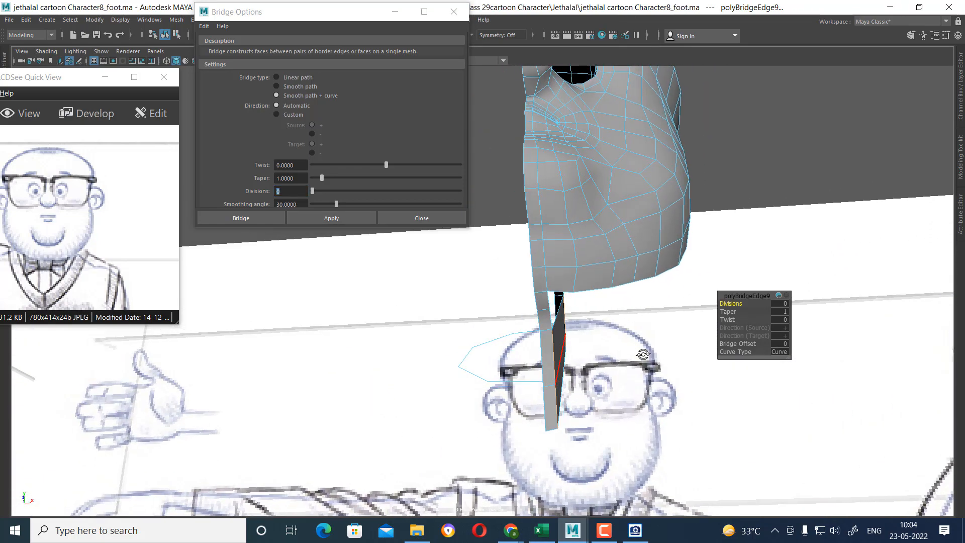
{"action": "key", "text": "ctrl+z"}
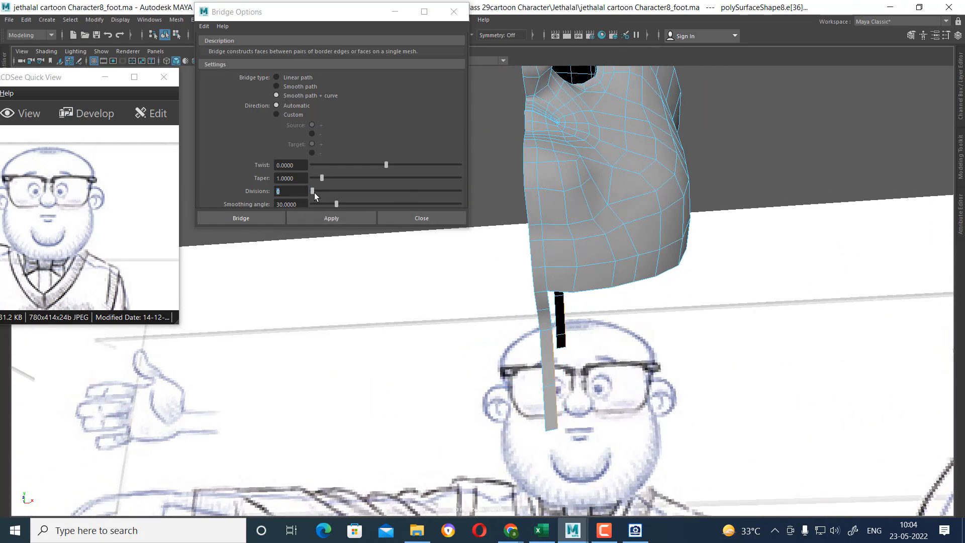
{"action": "left_click", "coordinate": [248, 192]}
{"action": "type", "text": "10"}
{"action": "key", "text": "Return"}
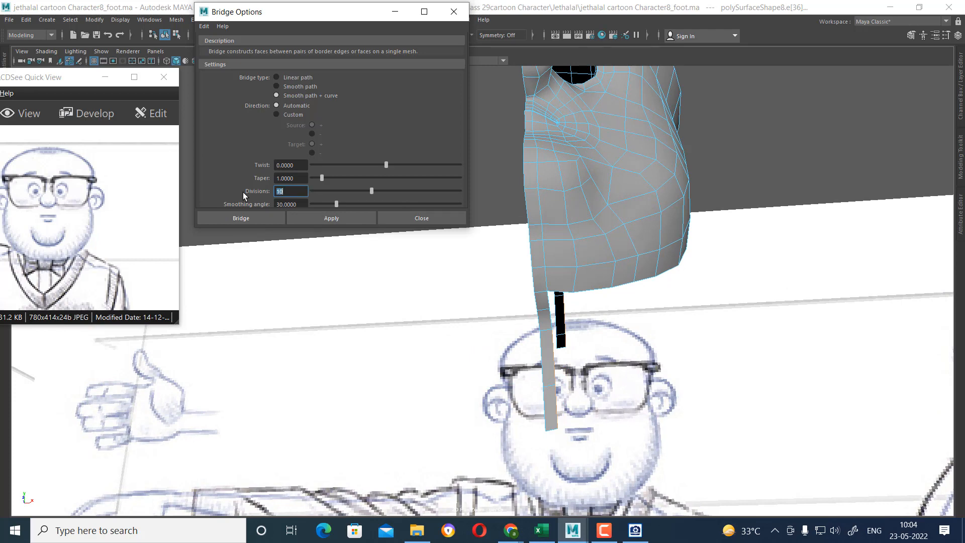
{"action": "left_click", "coordinate": [324, 218]}
{"action": "left_click_drag", "start_coordinate": [562, 347], "coordinate": [617, 302], "text": "alt"}
- Move the middle control vertices of the bridge curve across to the modelled half so the neck band bows outward
{"action": "right_click_drag", "start_coordinate": [617, 255], "coordinate": [721, 200]}
{"action": "left_click", "coordinate": [575, 323]}
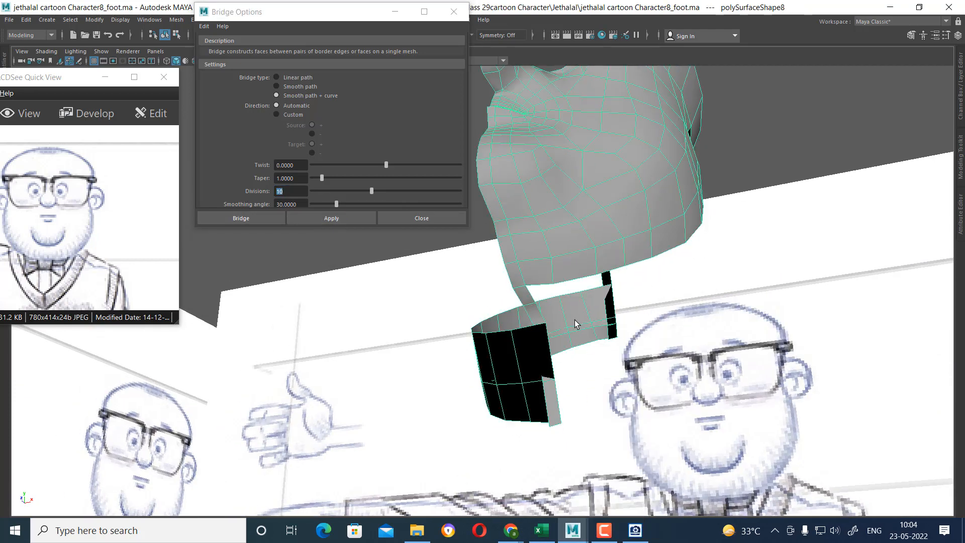
{"action": "left_click", "coordinate": [575, 324]}
{"action": "right_click_drag", "start_coordinate": [368, 306], "coordinate": [281, 278]}
{"action": "left_click_drag", "start_coordinate": [427, 369], "coordinate": [448, 348], "text": "alt"}
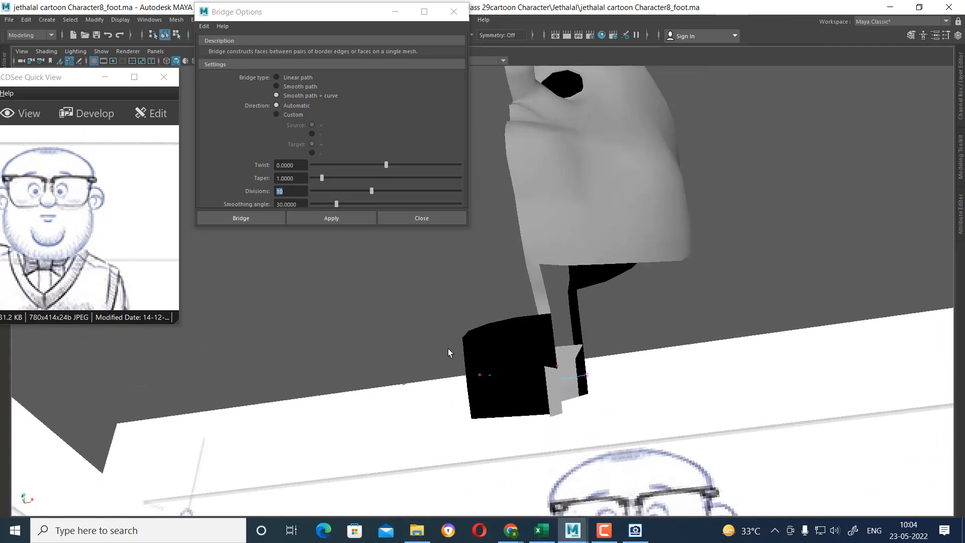
{"action": "left_click_drag", "start_coordinate": [488, 466], "coordinate": [502, 447]}
{"action": "key", "text": "space"}
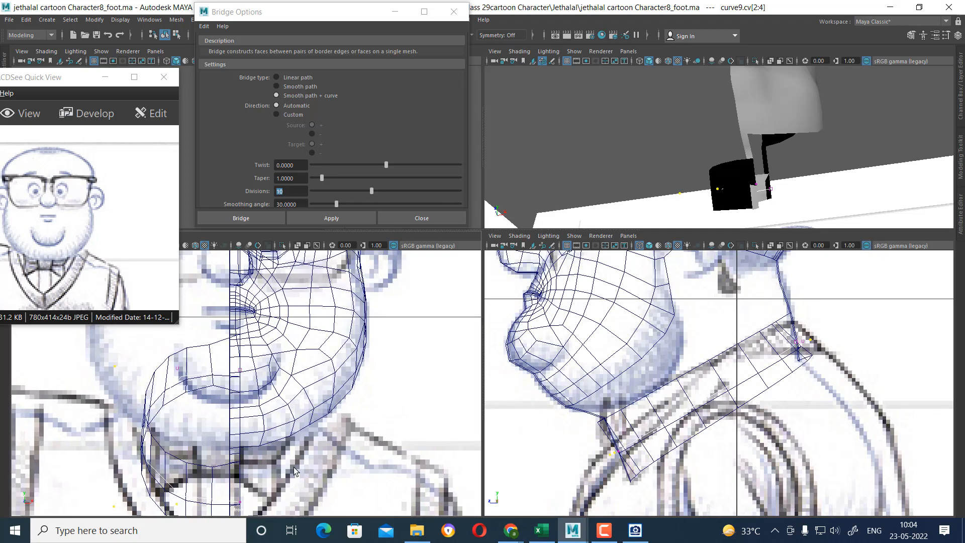
{"action": "scroll", "coordinate": [274, 447], "scroll_direction": "down", "scroll_amount": 6}
{"action": "scroll", "coordinate": [251, 432], "scroll_direction": "up", "scroll_amount": 3}
{"action": "key", "text": "w"}
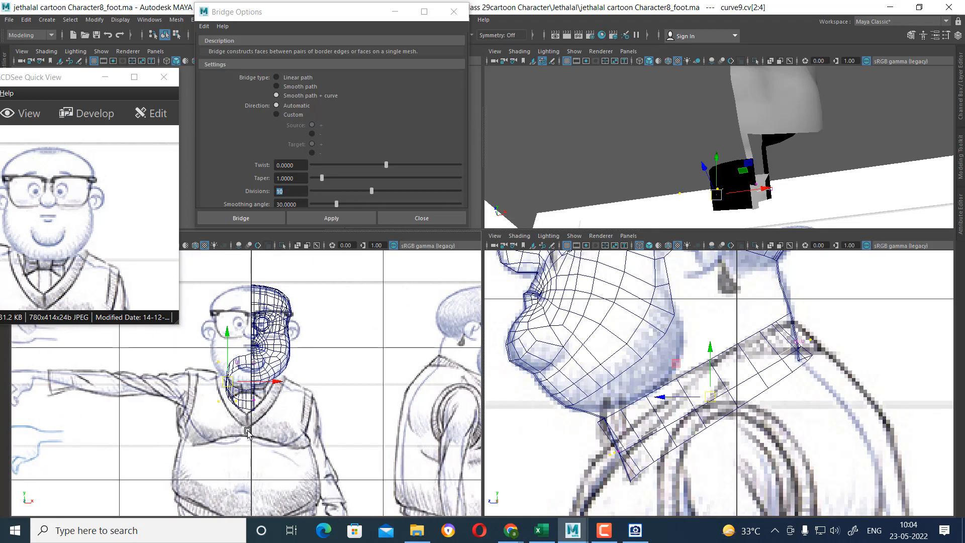
{"action": "left_click_drag", "start_coordinate": [229, 385], "coordinate": [293, 379]}
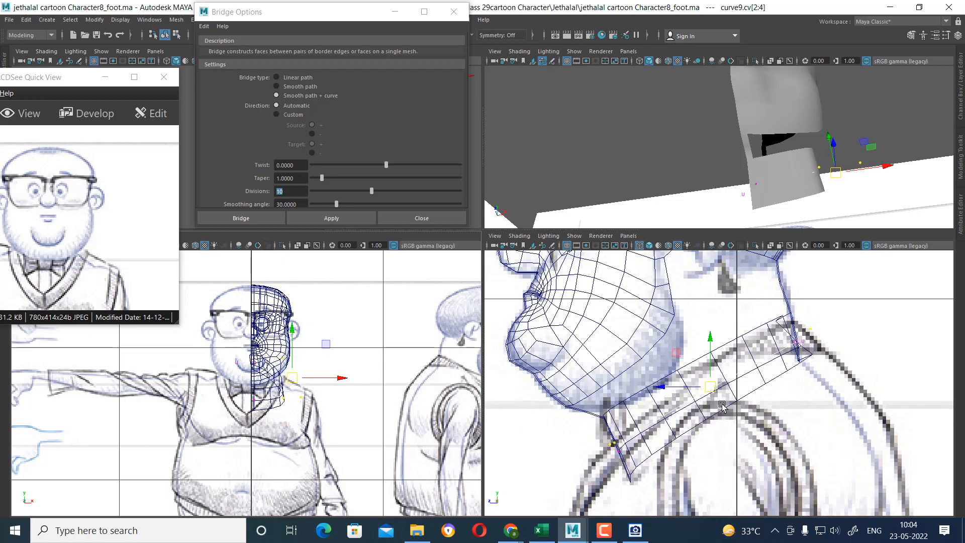
- Move the bridge curve's control vertex near the back of the neck sideways to widen the band there
{"action": "scroll", "coordinate": [752, 421], "scroll_direction": "up", "scroll_amount": 1}
{"action": "middle_click_drag", "start_coordinate": [751, 422], "coordinate": [769, 406], "text": "alt"}
{"action": "scroll", "coordinate": [721, 427], "scroll_direction": "up", "scroll_amount": 1}
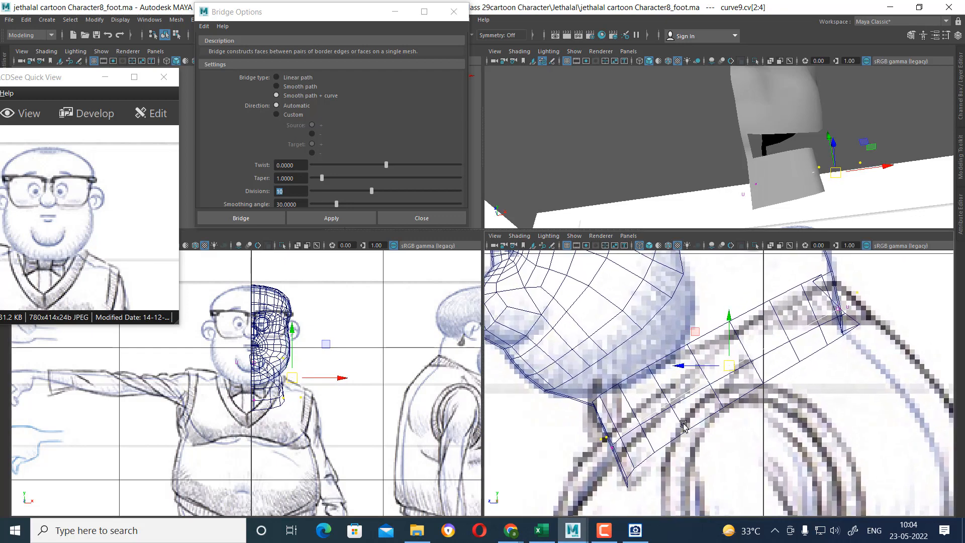
{"action": "left_click_drag", "start_coordinate": [848, 96], "coordinate": [769, 143], "text": "alt"}
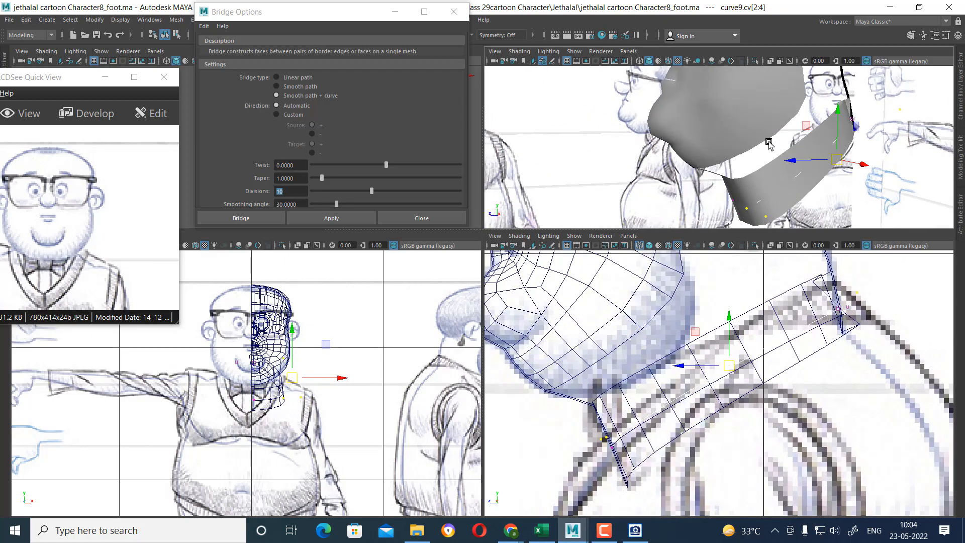
{"action": "left_click_drag", "start_coordinate": [833, 194], "coordinate": [866, 193], "text": "alt"}
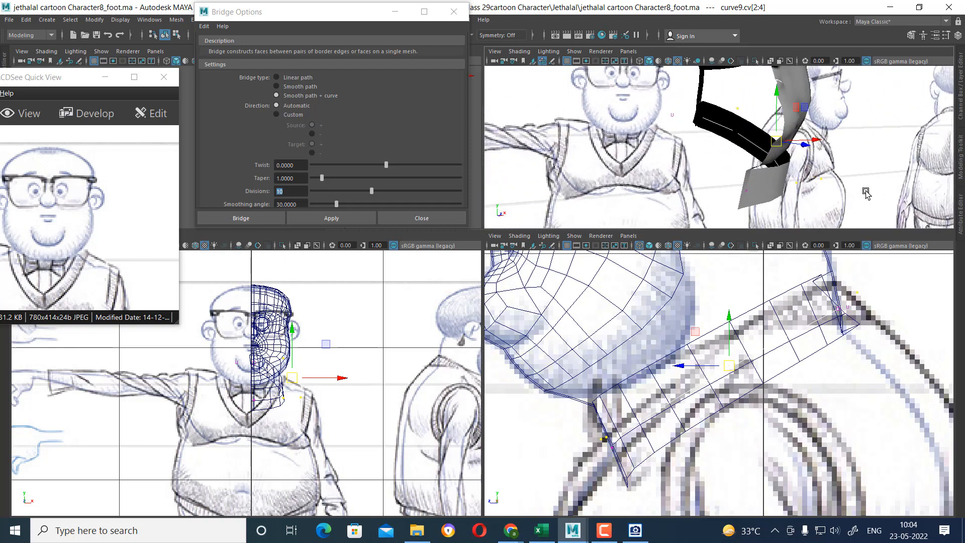
{"action": "left_click", "coordinate": [675, 112]}
{"action": "left_click_drag", "start_coordinate": [716, 117], "coordinate": [766, 115]}
{"action": "middle_click_drag", "start_coordinate": [840, 348], "coordinate": [829, 382], "text": "alt"}
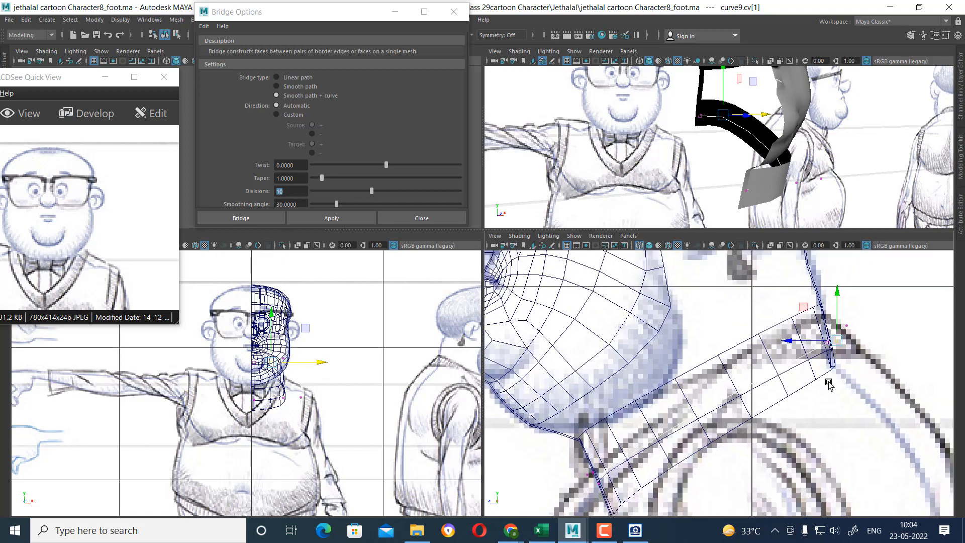
- Reposition the bridge curve's control vertices near the front of the neck to refine the band's front bend
{"action": "scroll", "coordinate": [354, 387], "scroll_direction": "up", "scroll_amount": 10}
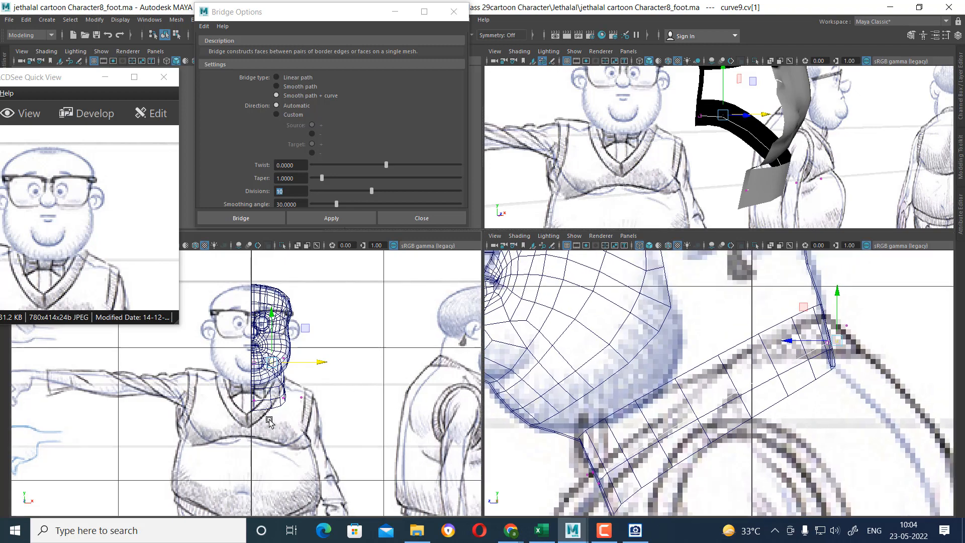
{"action": "left_click", "coordinate": [327, 349]}
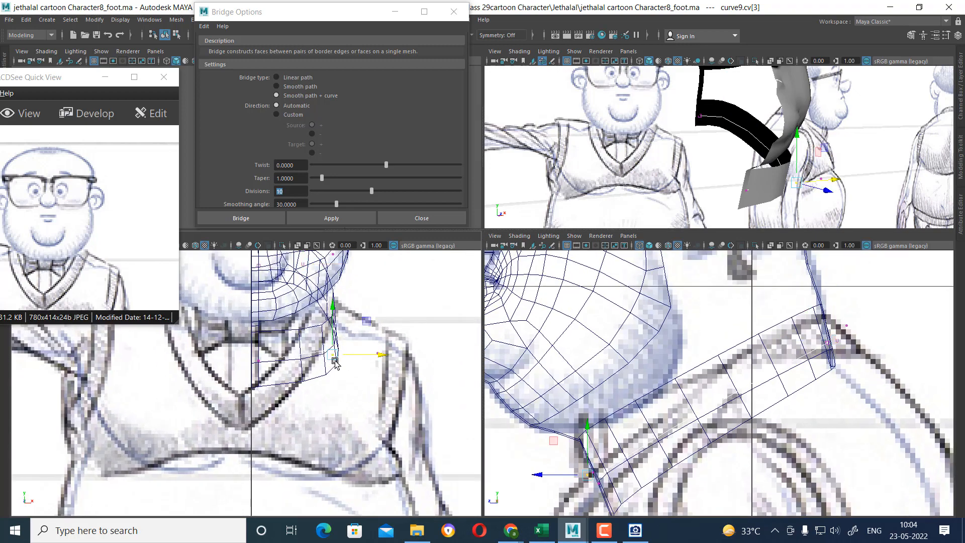
{"action": "left_click", "coordinate": [365, 350]}
{"action": "left_click_drag", "start_coordinate": [850, 120], "coordinate": [799, 131], "text": "alt"}
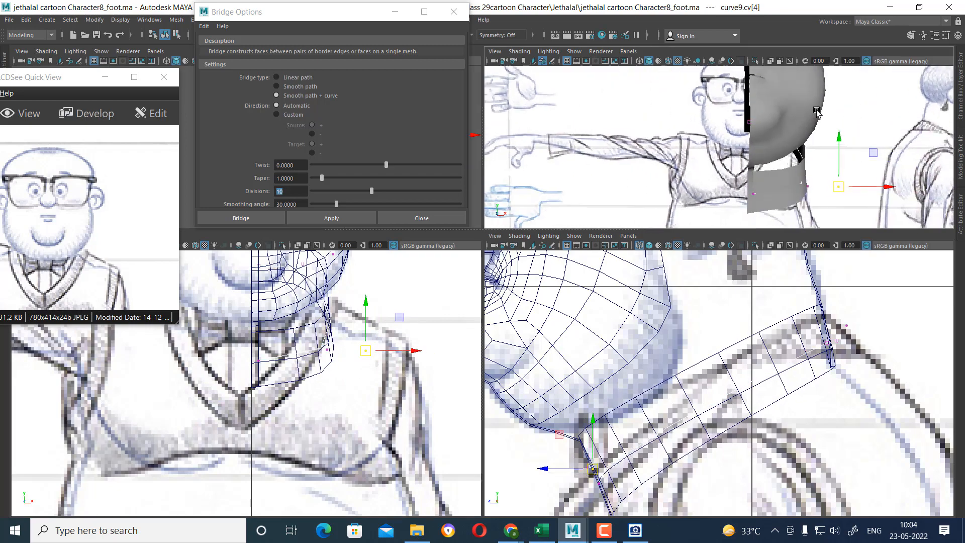
{"action": "key", "text": "space"}
{"action": "left_click_drag", "start_coordinate": [758, 287], "coordinate": [563, 317], "text": "alt"}
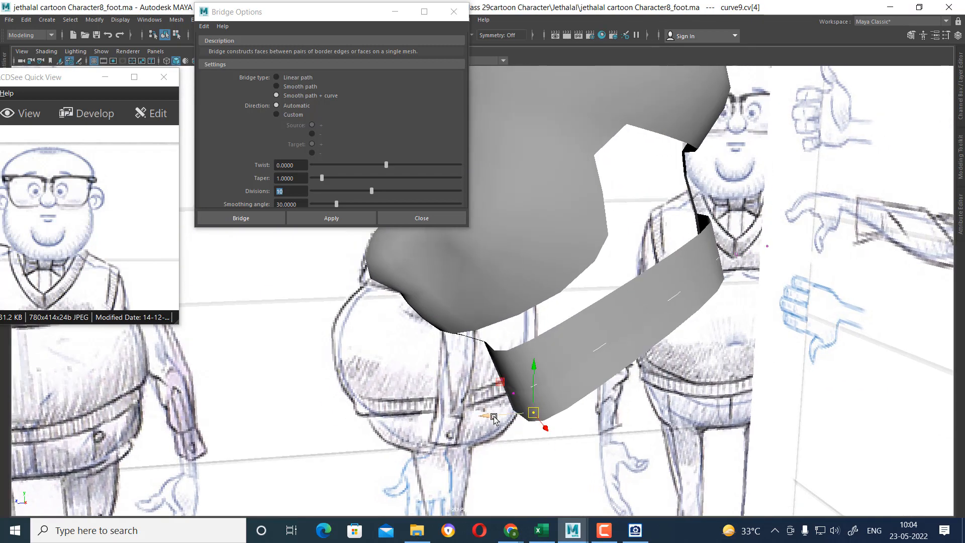
{"action": "left_click_drag", "start_coordinate": [555, 409], "coordinate": [511, 439], "text": "alt"}
{"action": "left_click_drag", "start_coordinate": [619, 414], "coordinate": [589, 456]}
{"action": "left_click_drag", "start_coordinate": [609, 435], "coordinate": [573, 445]}
- Adjust the remaining middle control vertices of the bridge curve to round the neck band, and reselect the head mesh as an object
{"action": "left_click_drag", "start_coordinate": [711, 384], "coordinate": [742, 288], "text": "alt"}
{"action": "left_click_drag", "start_coordinate": [764, 185], "coordinate": [636, 271]}
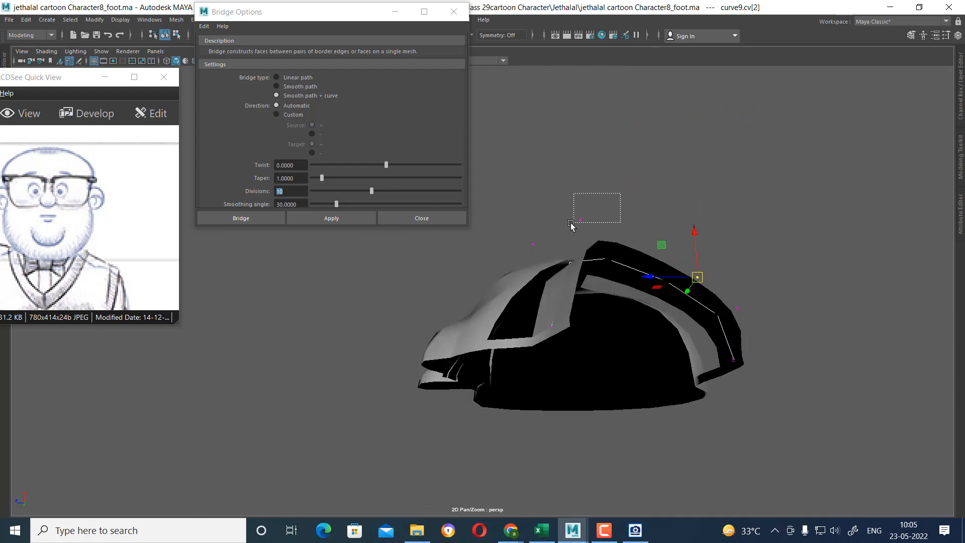
{"action": "left_click_drag", "start_coordinate": [571, 226], "coordinate": [637, 324]}
{"action": "left_click", "coordinate": [635, 291]}
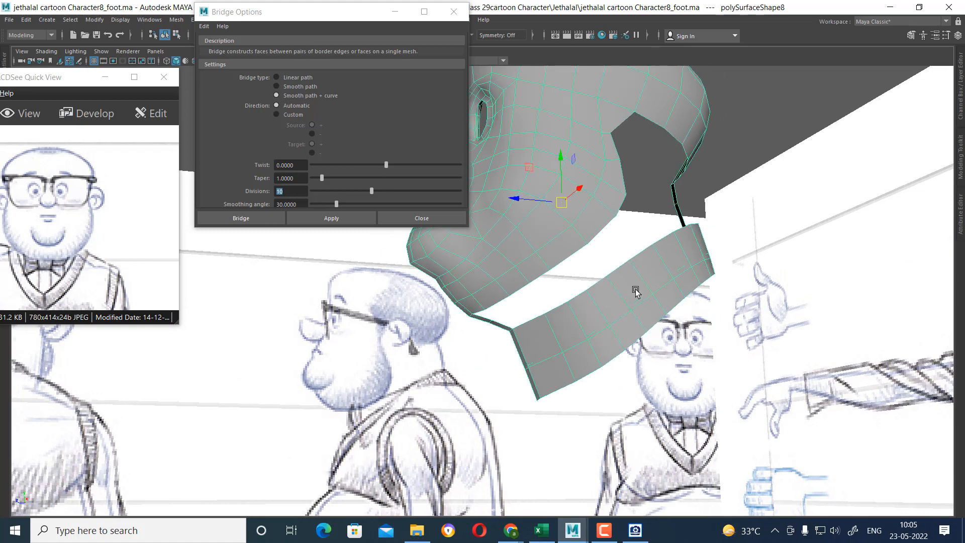
- Try to select the jaw's lower border edges one by one in the side view
{"action": "left_click_drag", "start_coordinate": [636, 291], "coordinate": [515, 345], "text": "alt"}
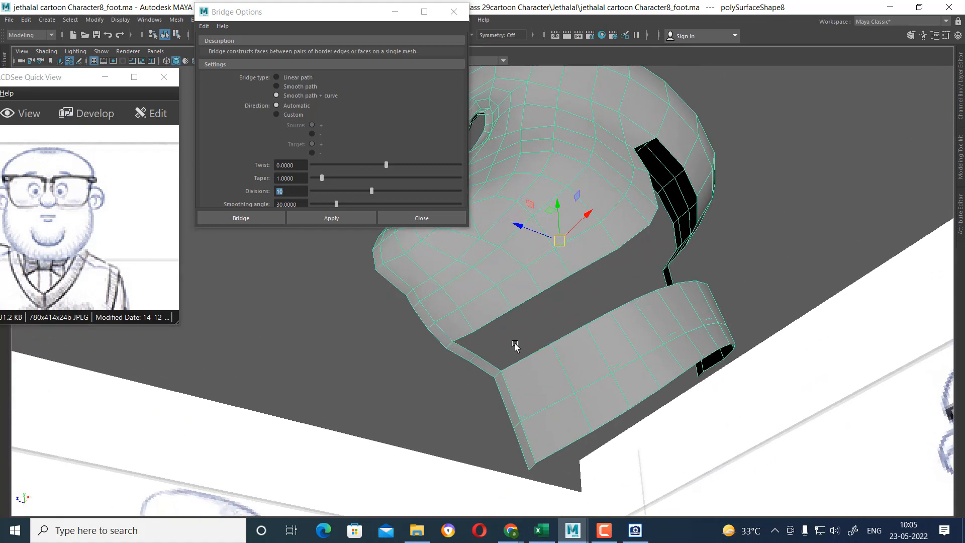
{"action": "key", "text": "space"}
{"action": "middle_click_drag", "start_coordinate": [723, 422], "coordinate": [786, 405], "text": "alt"}
{"action": "scroll", "coordinate": [718, 412], "scroll_direction": "up", "scroll_amount": 1}
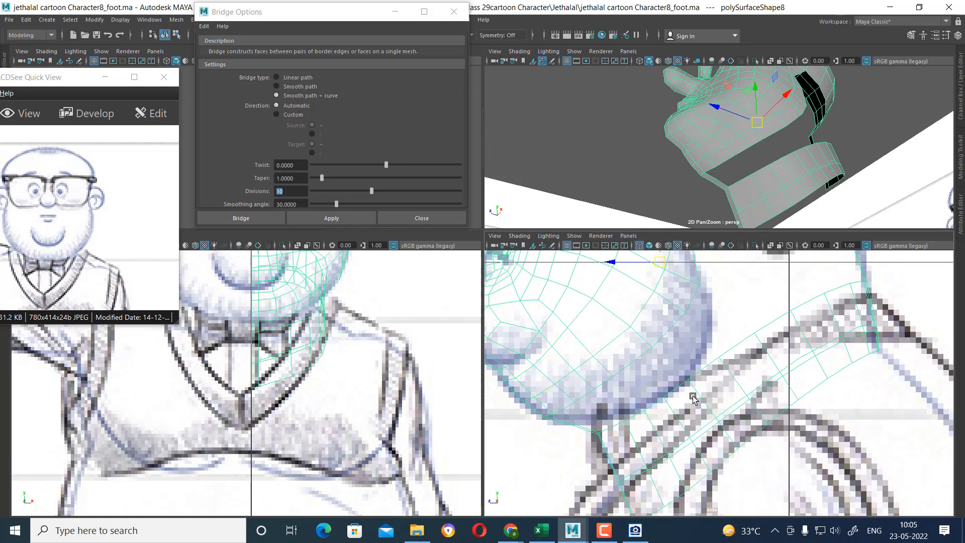
{"action": "scroll", "coordinate": [716, 399], "scroll_direction": "up", "scroll_amount": 1}
{"action": "left_click_drag", "start_coordinate": [782, 132], "coordinate": [835, 117], "text": "alt"}
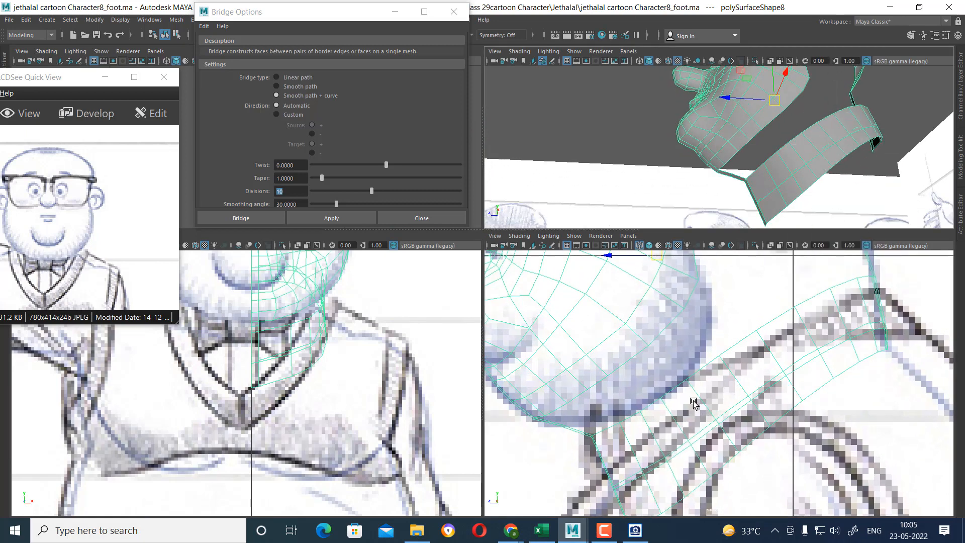
{"action": "left_click", "coordinate": [702, 298]}
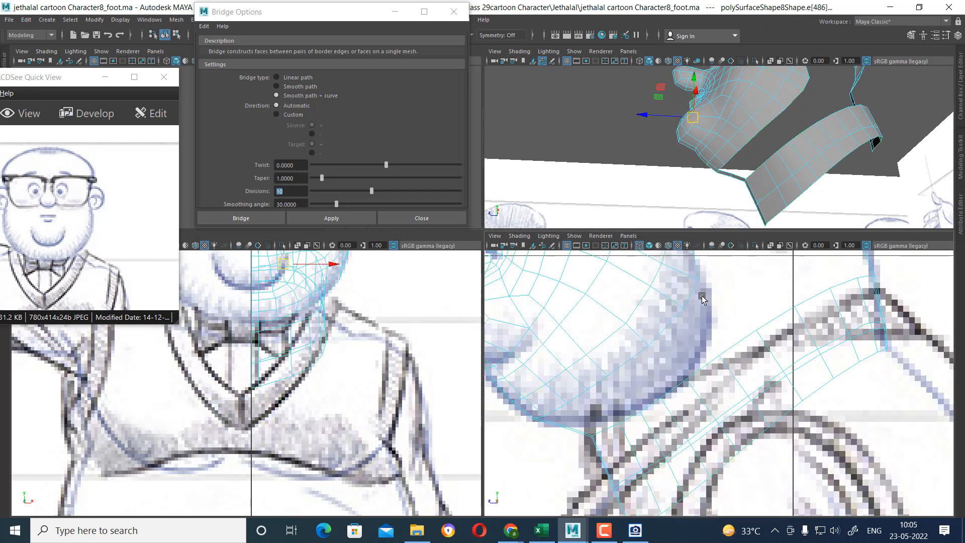
{"action": "left_click", "coordinate": [674, 340]}
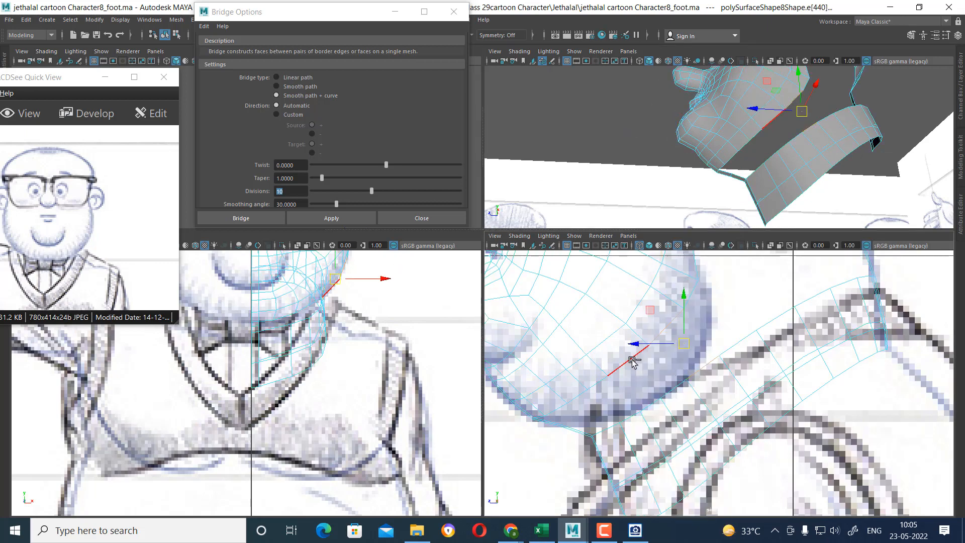
{"action": "left_click", "coordinate": [630, 359], "text": "shift"}
{"action": "left_click", "coordinate": [671, 390], "text": "shift"}
{"action": "left_click", "coordinate": [648, 406], "text": "shift"}
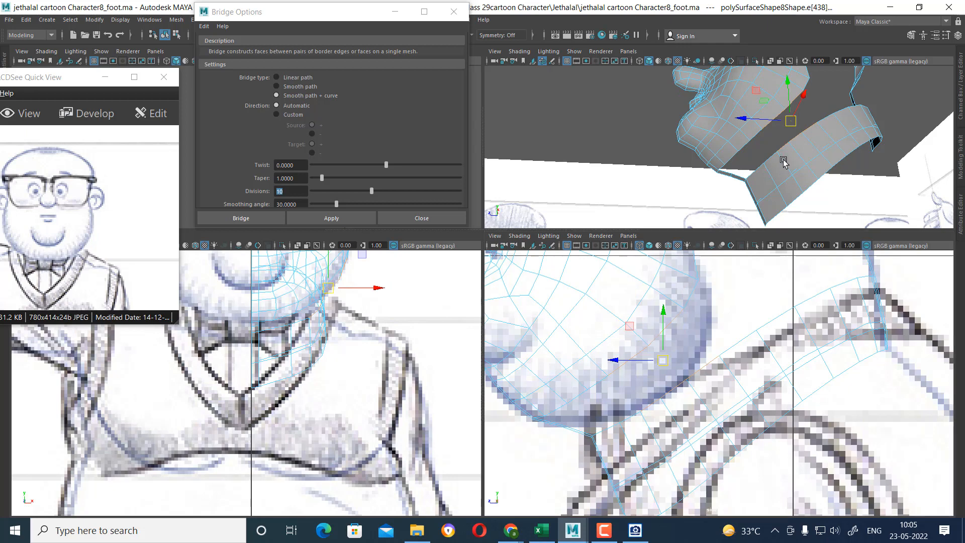
{"action": "left_click_drag", "start_coordinate": [786, 157], "coordinate": [750, 215], "text": "alt"}
{"action": "left_click", "coordinate": [602, 388], "text": "shift"}
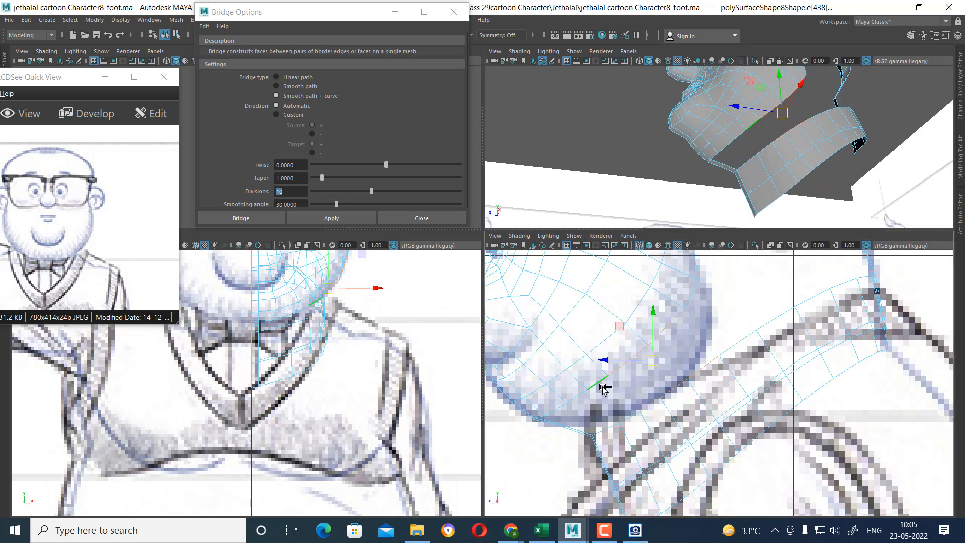
{"action": "left_click", "coordinate": [576, 401], "text": "shift"}
{"action": "left_click", "coordinate": [557, 408], "text": "shift"}
{"action": "left_click_drag", "start_coordinate": [774, 146], "coordinate": [774, 170], "text": "alt"}
{"action": "key", "text": "space"}
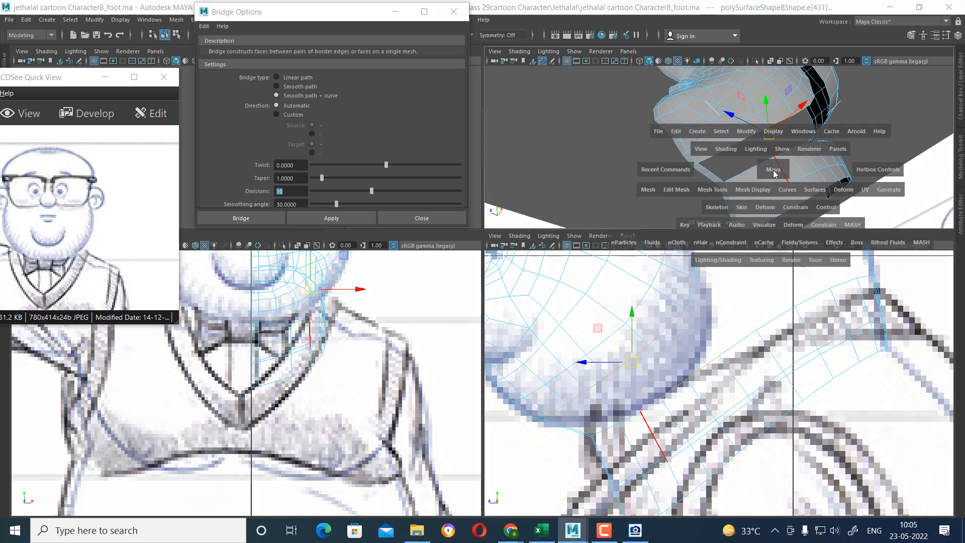
{"action": "scroll", "coordinate": [535, 313], "scroll_direction": "up", "scroll_amount": 3}
- Select the facing border edges at the front of the jaw and of the neck band
{"action": "left_click", "coordinate": [475, 286]}
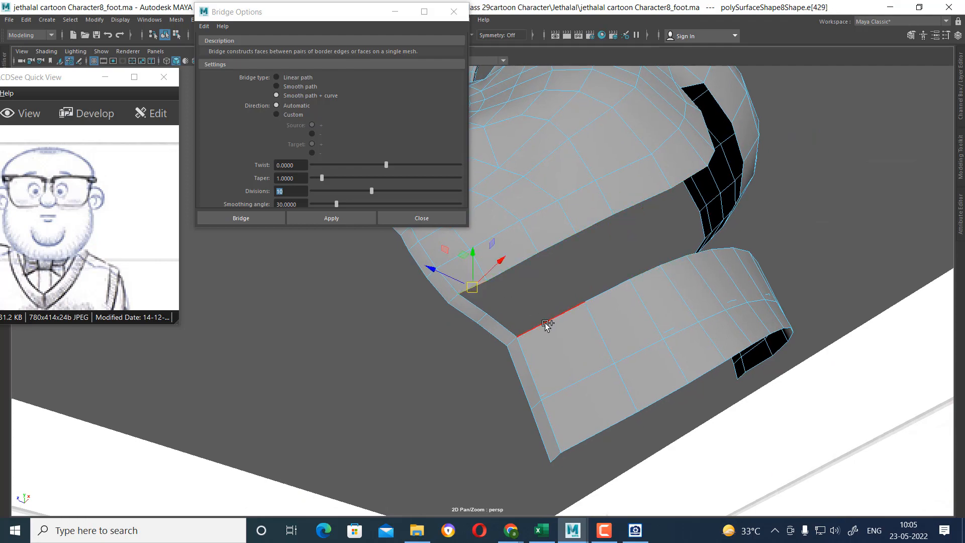
{"action": "left_click", "coordinate": [547, 323], "text": "shift"}
{"action": "left_click_drag", "start_coordinate": [614, 276], "coordinate": [691, 269], "text": "alt"}
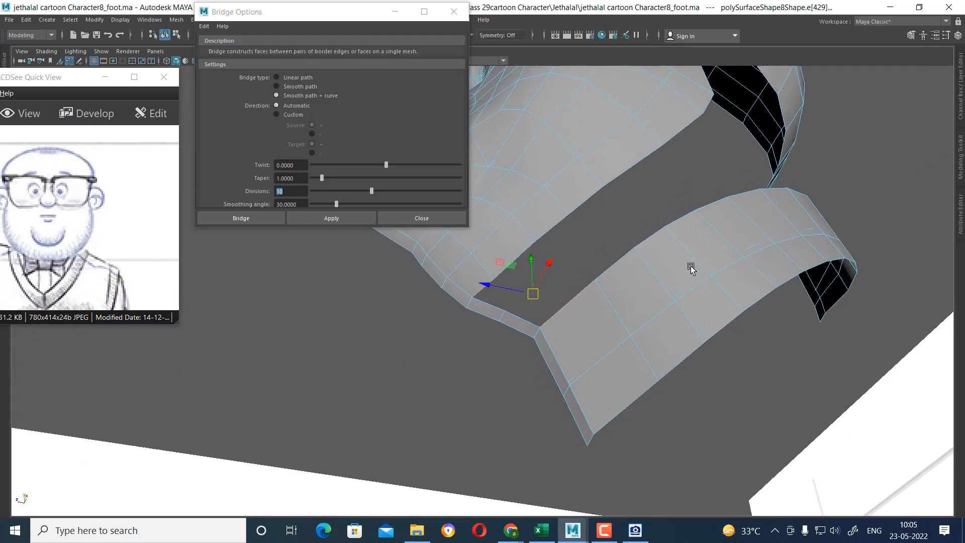
{"action": "left_click", "coordinate": [531, 249], "text": "shift"}
{"action": "left_click", "coordinate": [611, 263], "text": "shift"}
{"action": "left_click", "coordinate": [562, 225], "text": "shift"}
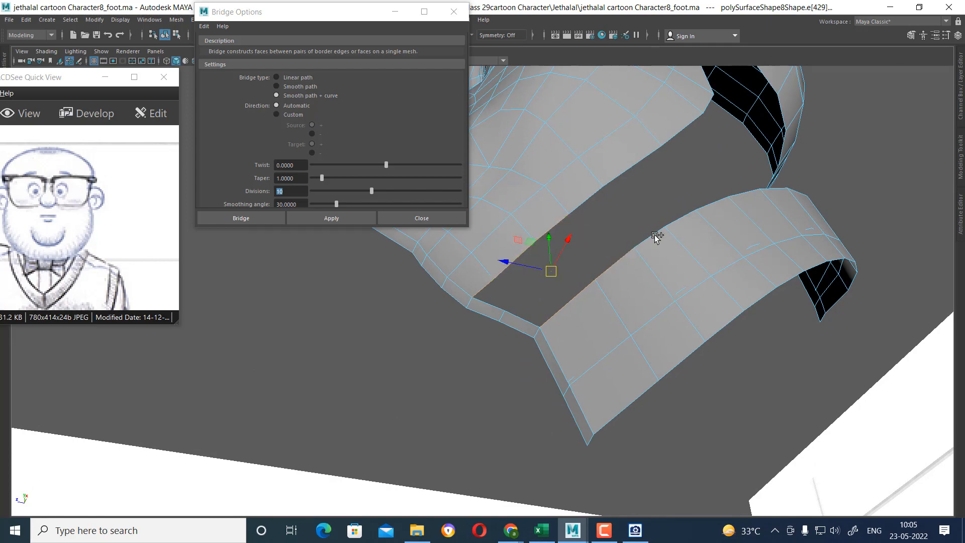
{"action": "left_click", "coordinate": [653, 237], "text": "shift"}
{"action": "left_click_drag", "start_coordinate": [621, 321], "coordinate": [553, 355], "text": "alt"}
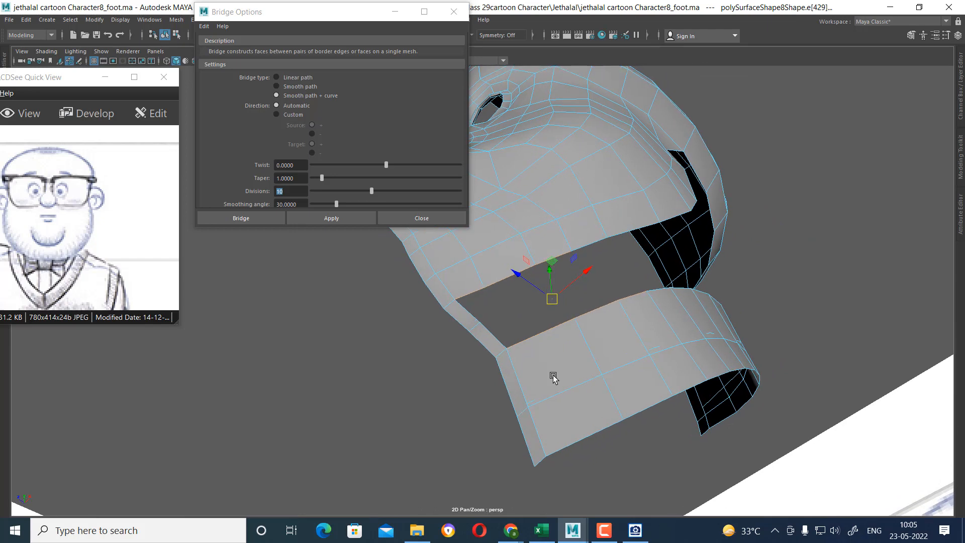
- Slide the neck band's crosswise edge loops near the front to even out their spacing
{"action": "left_click", "coordinate": [592, 354]}
{"action": "left_click", "coordinate": [610, 389], "text": "shift"}
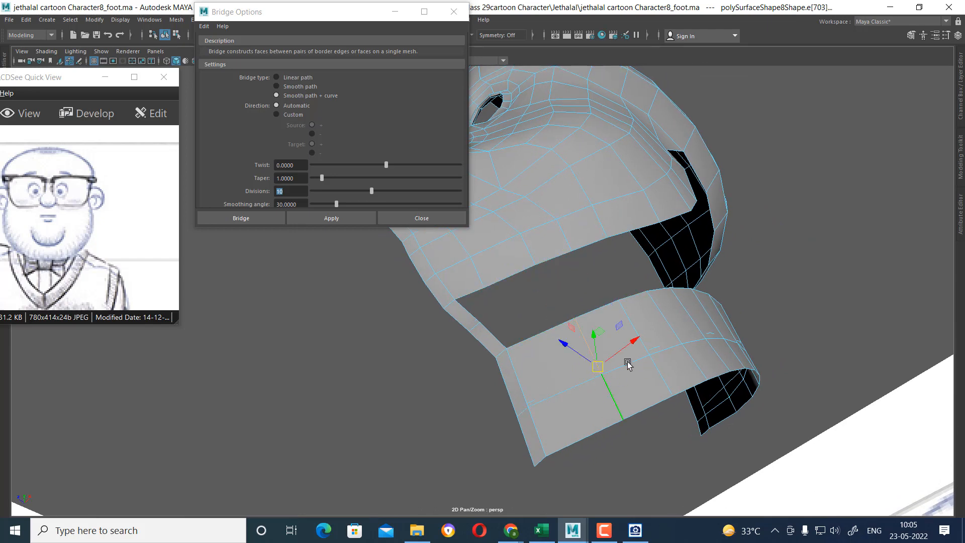
{"action": "right_click_drag", "start_coordinate": [649, 305], "coordinate": [654, 385], "text": "shift"}
{"action": "left_click", "coordinate": [645, 371]}
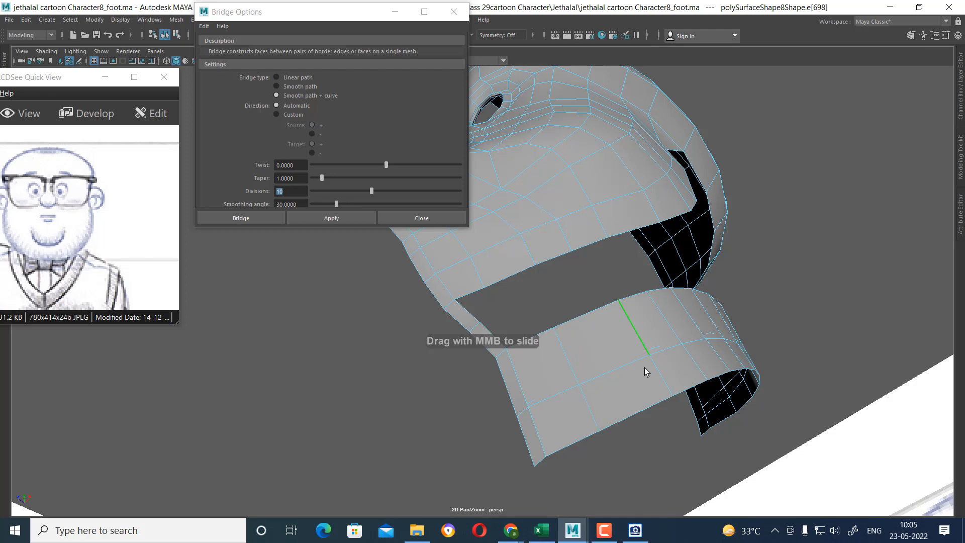
{"action": "left_click", "coordinate": [642, 340]}
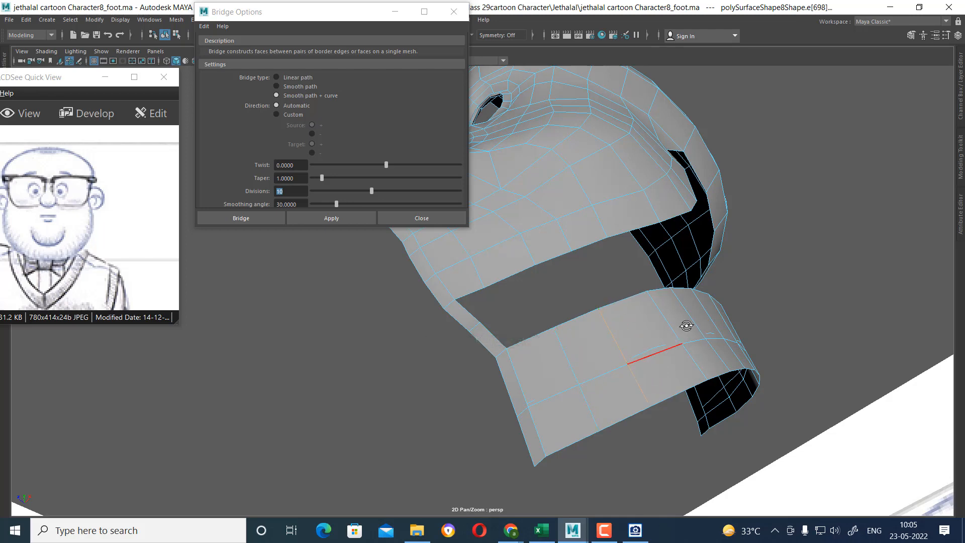
- Bridge the facing border edges of the jaw and the neck band, and set the bridge's divisions to 0
{"action": "middle_click_drag", "start_coordinate": [641, 339], "coordinate": [684, 288], "text": "alt"}
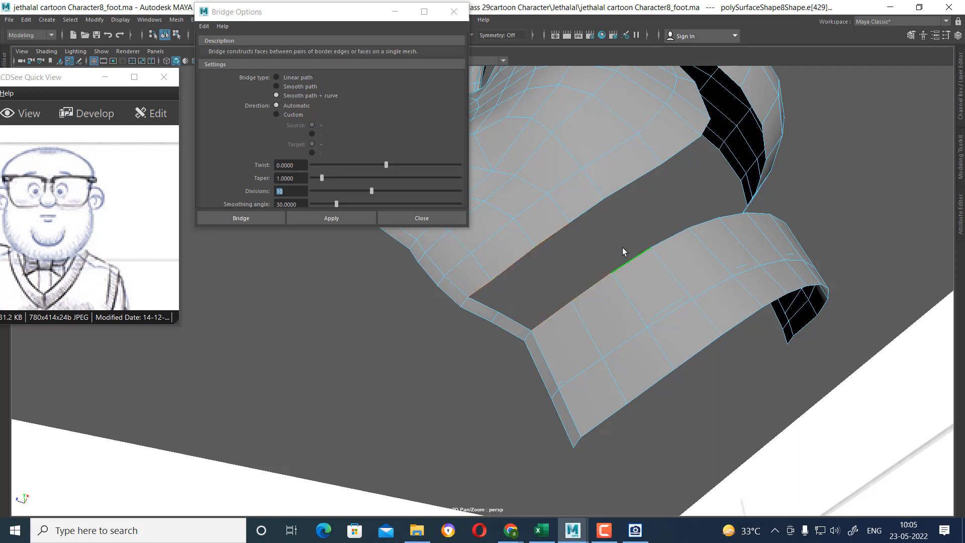
{"action": "left_click_drag", "start_coordinate": [692, 265], "coordinate": [644, 219], "text": "alt"}
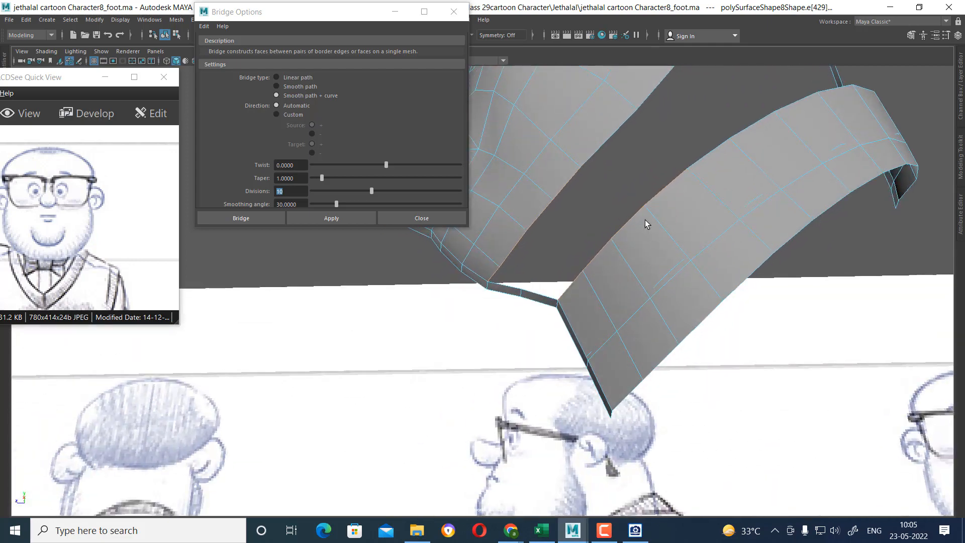
{"action": "mouse_move", "coordinate": [713, 151]}
{"action": "left_mouse_down", "text": "alt"}
{"action": "mouse_move", "coordinate": [698, 216]}
{"action": "mouse_move", "coordinate": [674, 241]}
{"action": "mouse_move", "coordinate": [700, 206]}
{"action": "mouse_move", "coordinate": [719, 233]}
{"action": "mouse_move", "coordinate": [576, 278]}
{"action": "mouse_move", "coordinate": [657, 210]}
{"action": "left_mouse_up", "text": "alt"}
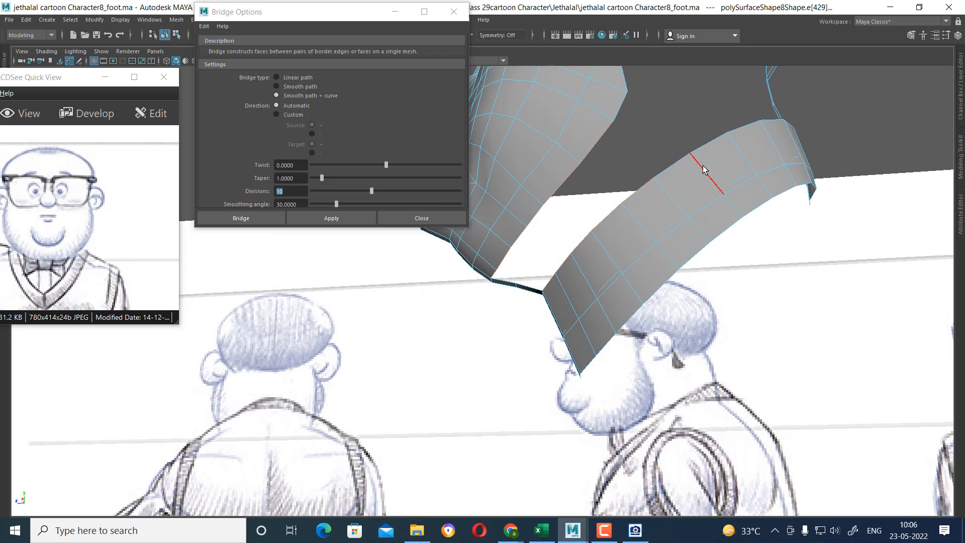
{"action": "right_click_drag", "start_coordinate": [641, 161], "coordinate": [634, 284], "text": "shift"}
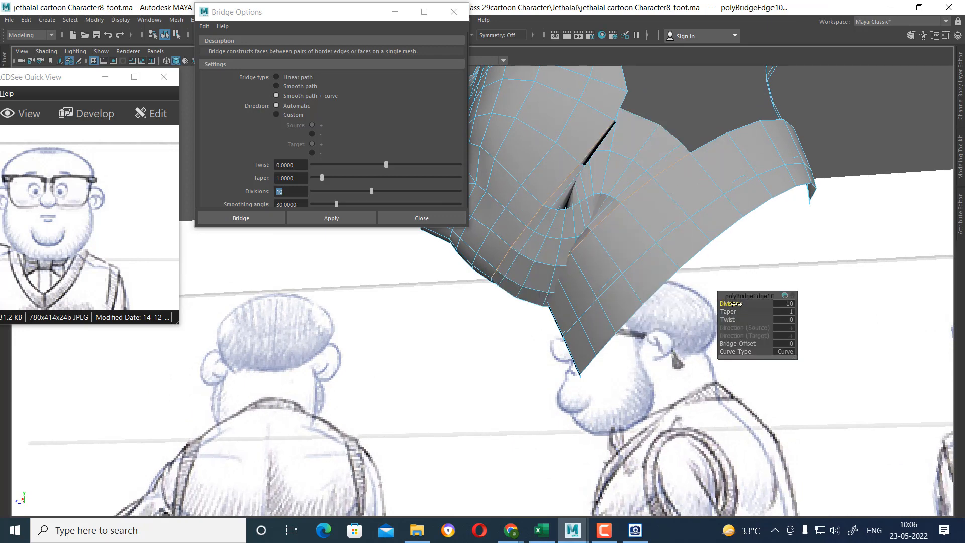
{"action": "left_click_drag", "start_coordinate": [736, 303], "coordinate": [510, 346]}
{"action": "mouse_move", "coordinate": [648, 266]}
{"action": "left_mouse_down", "text": "alt"}
{"action": "mouse_move", "coordinate": [669, 230]}
{"action": "mouse_move", "coordinate": [632, 266]}
{"action": "left_mouse_up", "text": "alt"}
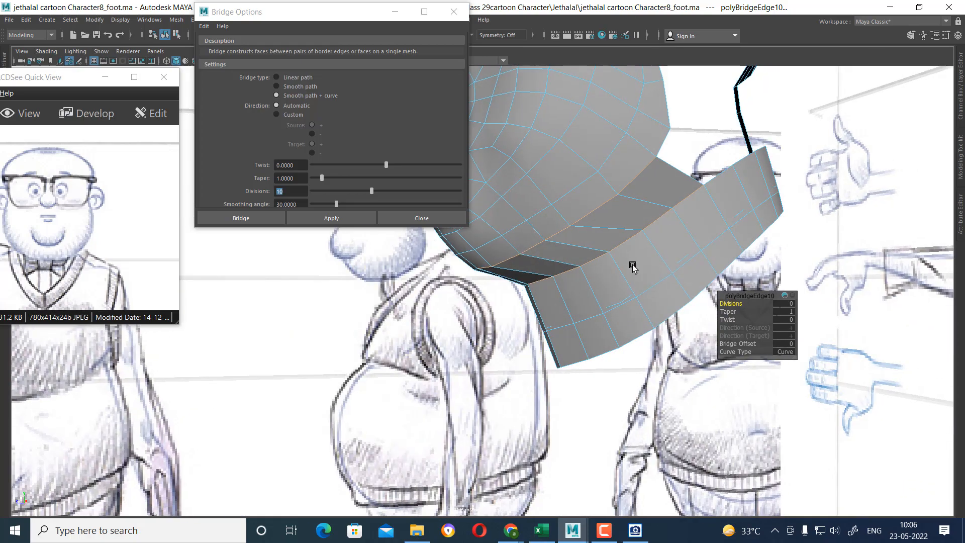
{"action": "left_click_drag", "start_coordinate": [636, 165], "coordinate": [674, 269], "text": "alt"}
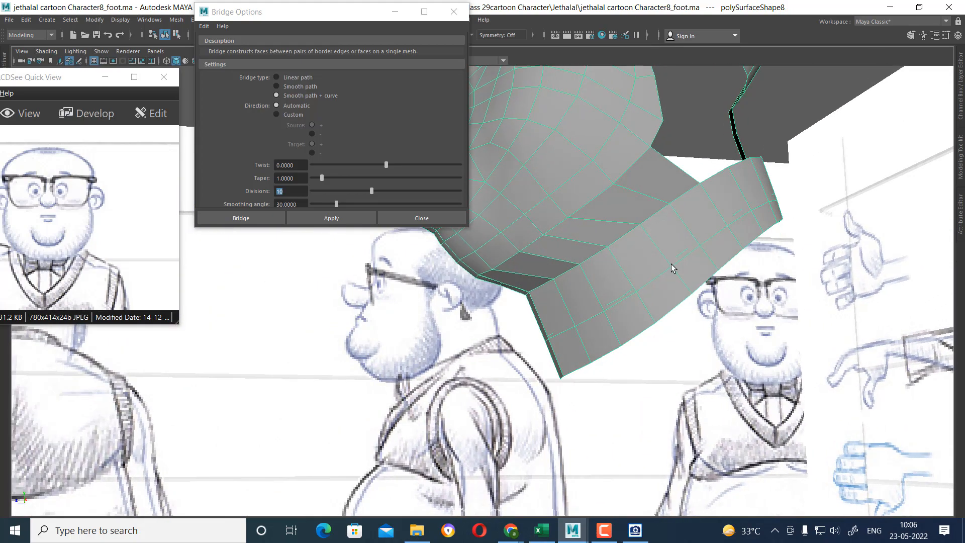
- Insert an edge loop running lengthwise through the new bridge between the jaw and the neck band
{"action": "key", "text": "space"}
{"action": "right_click_drag", "start_coordinate": [649, 445], "coordinate": [716, 350], "text": "alt"}
{"action": "middle_click_drag", "start_coordinate": [724, 352], "coordinate": [769, 406], "text": "alt"}
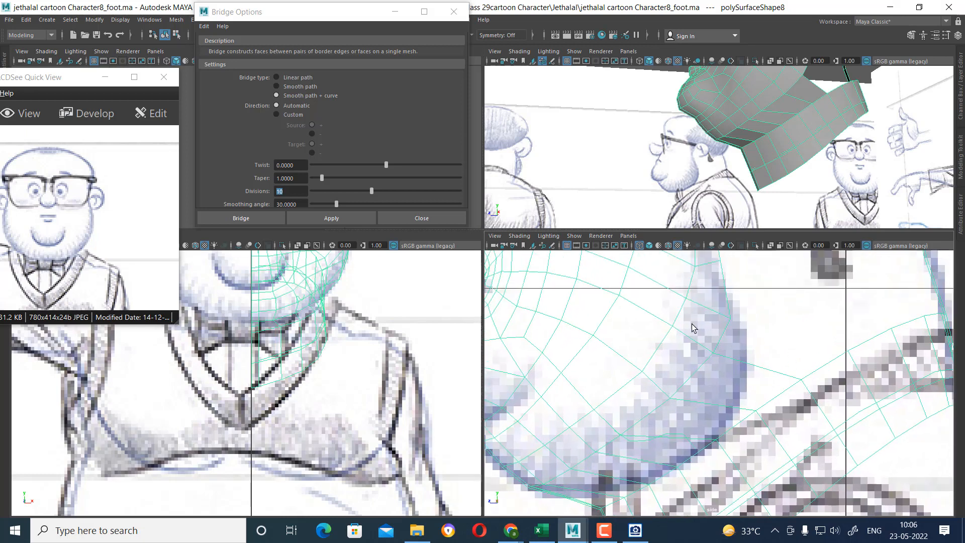
{"action": "right_click_drag", "start_coordinate": [734, 343], "coordinate": [726, 327]}
{"action": "left_click", "coordinate": [826, 372]}
{"action": "scroll", "coordinate": [822, 373], "scroll_direction": "down", "scroll_amount": 5}
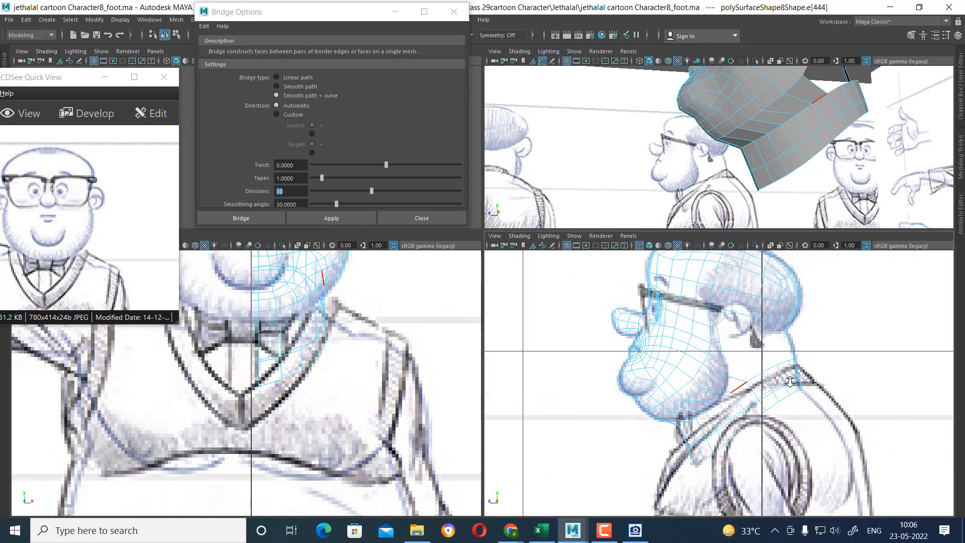
{"action": "left_click", "coordinate": [763, 391]}
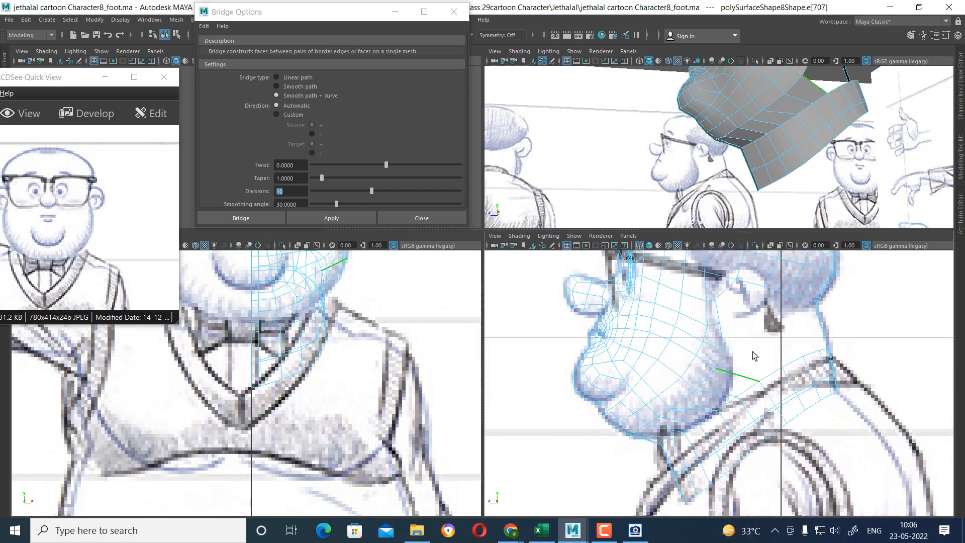
{"action": "right_click_drag", "start_coordinate": [745, 347], "coordinate": [814, 397]}
{"action": "scroll", "coordinate": [713, 404], "scroll_direction": "up", "scroll_amount": 3}
{"action": "key", "text": "space"}
{"action": "scroll", "coordinate": [671, 361], "scroll_direction": "up", "scroll_amount": 5}
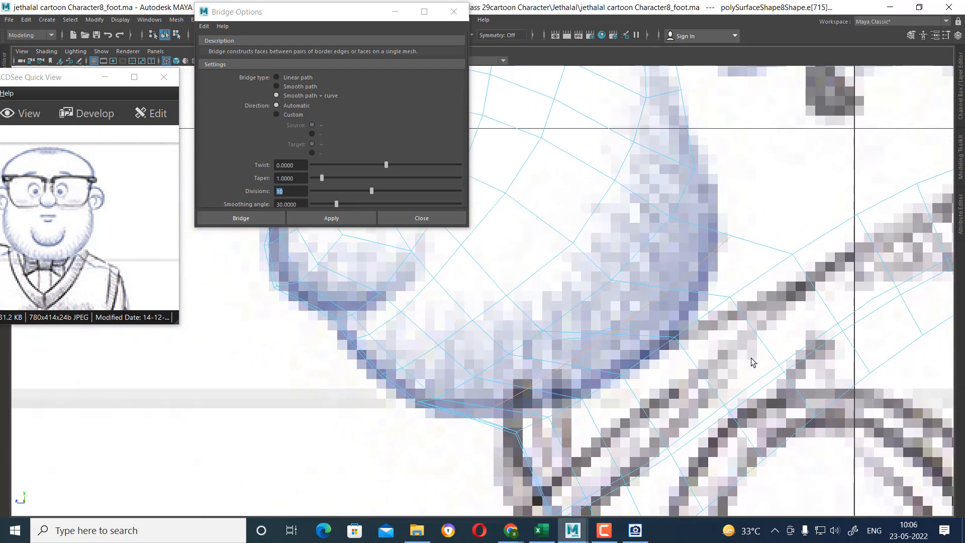
- Raise the vertex at the jaw border's rear corner and shift the bridge's middle edge loop slightly lower in the side view
{"action": "right_click_drag", "start_coordinate": [726, 247], "coordinate": [745, 236]}
{"action": "key", "text": "w"}
{"action": "left_click_drag", "start_coordinate": [731, 236], "coordinate": [722, 223]}
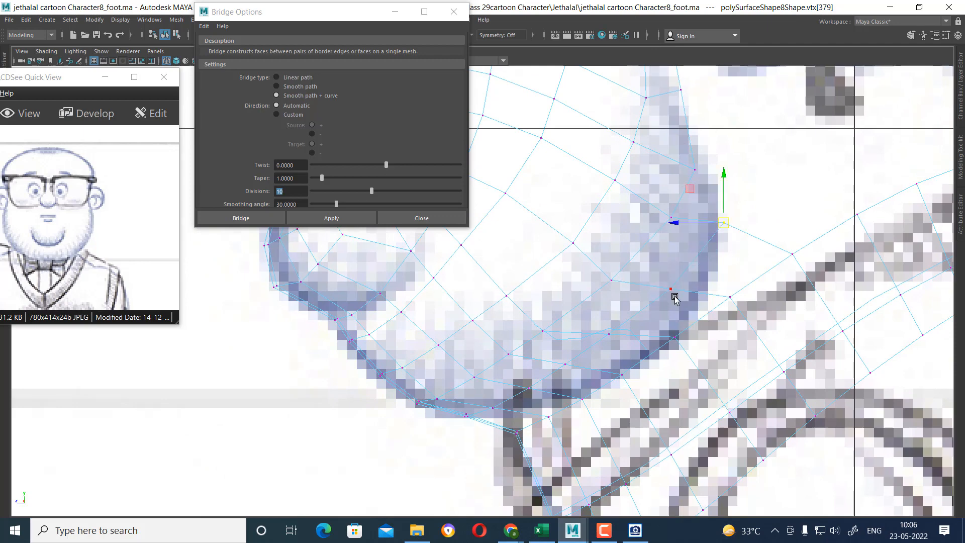
{"action": "right_click_drag", "start_coordinate": [674, 299], "coordinate": [673, 284]}
{"action": "left_click", "coordinate": [632, 315]}
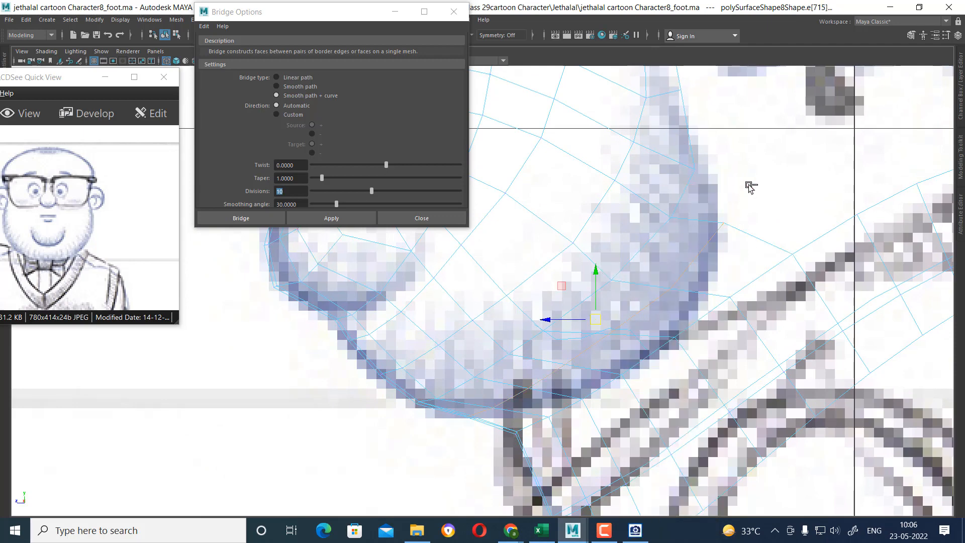
{"action": "left_click", "coordinate": [580, 395]}
{"action": "scroll", "coordinate": [580, 395], "scroll_direction": "up", "scroll_amount": 1}
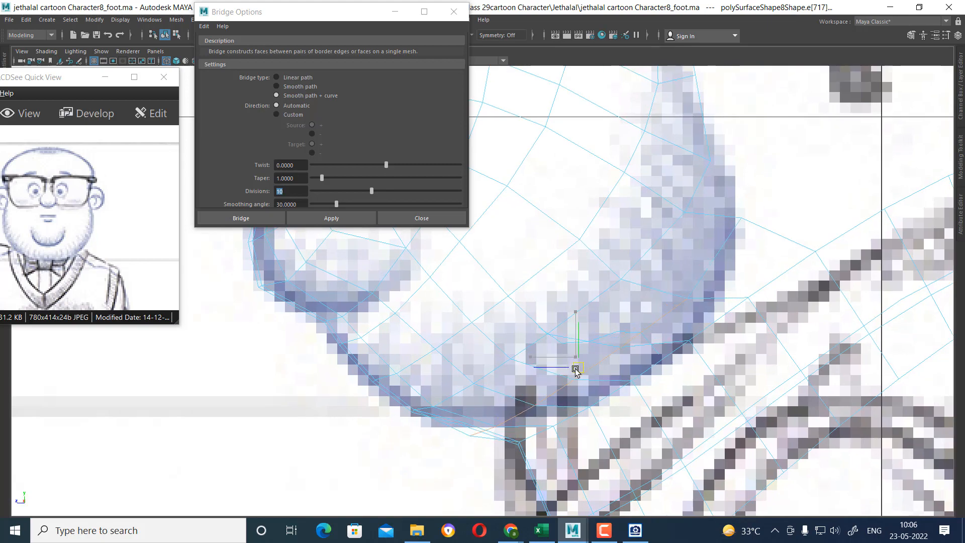
- Move the middle vertex at the front of the bridge slightly back and down in the side view to smooth the throat profile
{"action": "key", "text": "space"}
{"action": "key", "text": "space"}
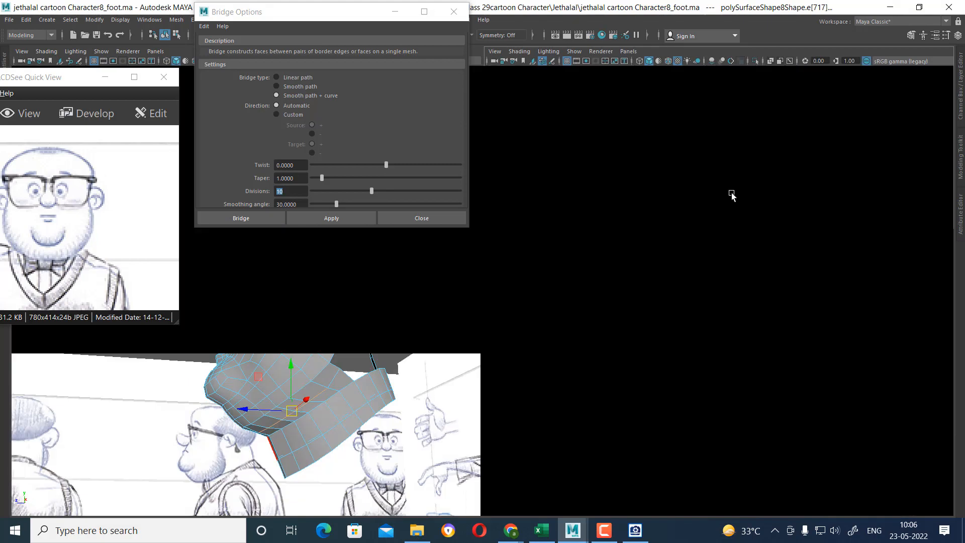
{"action": "left_click_drag", "start_coordinate": [753, 239], "coordinate": [579, 376], "text": "alt"}
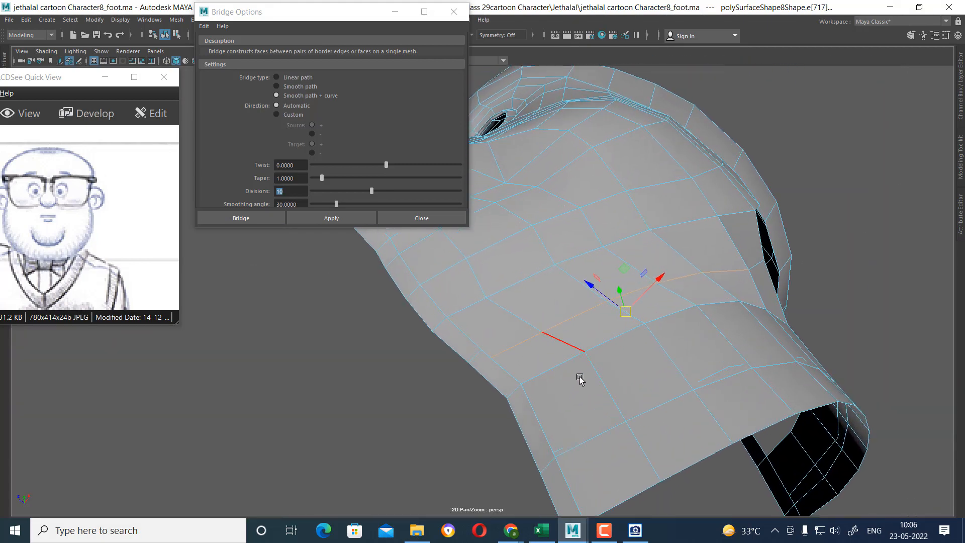
{"action": "right_click_drag", "start_coordinate": [581, 274], "coordinate": [553, 273]}
{"action": "left_click_drag", "start_coordinate": [478, 366], "coordinate": [478, 365]}
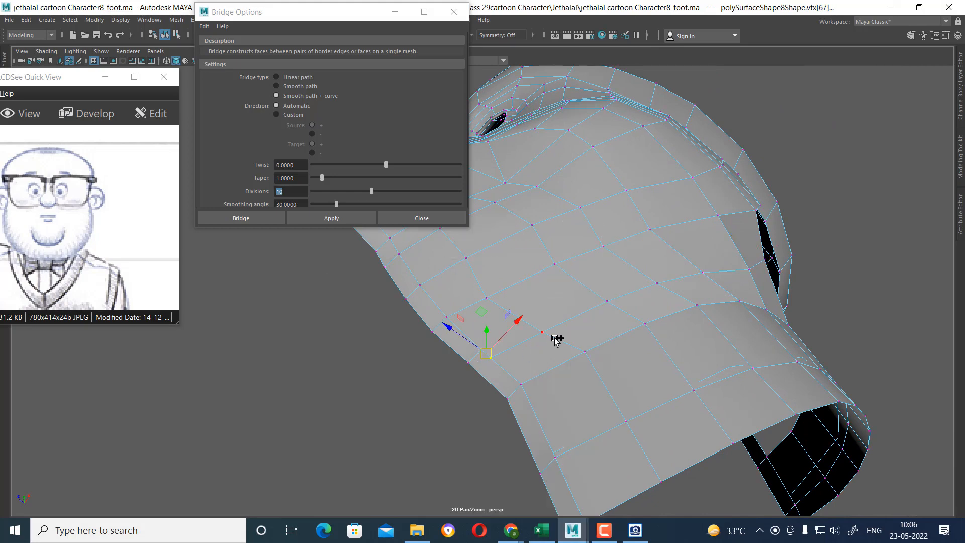
{"action": "right_click_drag", "start_coordinate": [555, 266], "coordinate": [543, 211]}
{"action": "left_click", "coordinate": [468, 362]}
{"action": "key", "text": "space"}
{"action": "scroll", "coordinate": [653, 432], "scroll_direction": "up", "scroll_amount": 5}
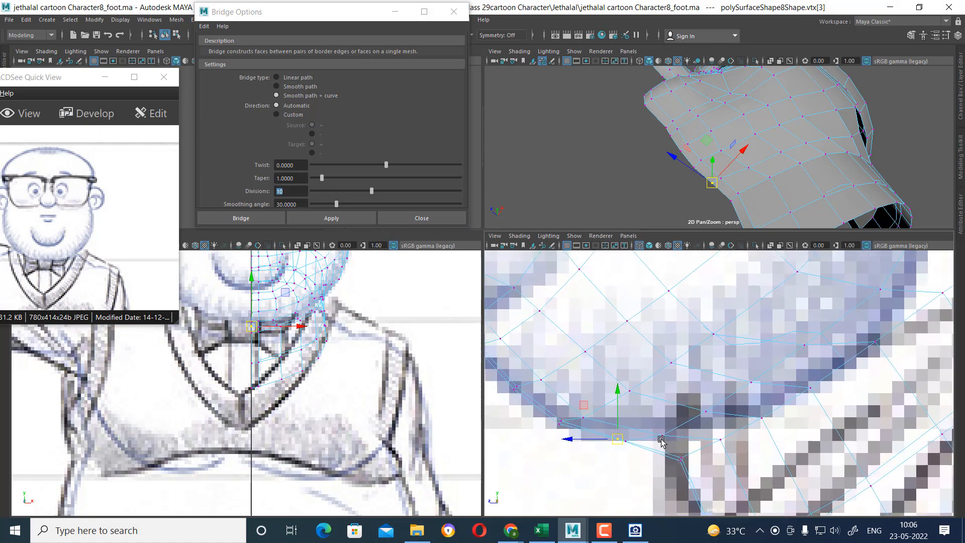
{"action": "scroll", "coordinate": [661, 440], "scroll_direction": "up", "scroll_amount": 1}
{"action": "left_click_drag", "start_coordinate": [611, 428], "coordinate": [621, 432]}
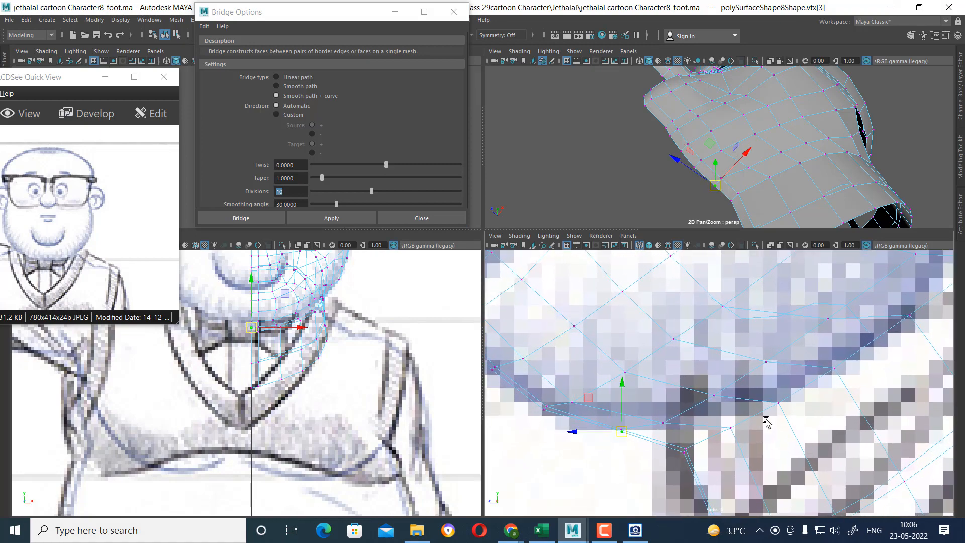
- Select the border edge of the head beside the ear and the facing border edge at the back of the jaw in the side view
{"action": "scroll", "coordinate": [764, 420], "scroll_direction": "down", "scroll_amount": 6}
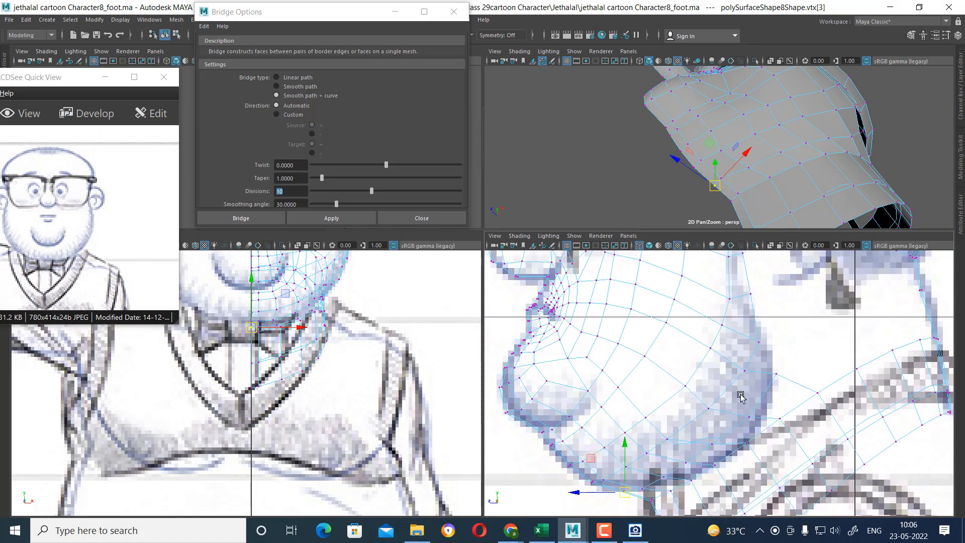
{"action": "scroll", "coordinate": [751, 402], "scroll_direction": "up", "scroll_amount": 1}
{"action": "scroll", "coordinate": [729, 336], "scroll_direction": "up", "scroll_amount": 1}
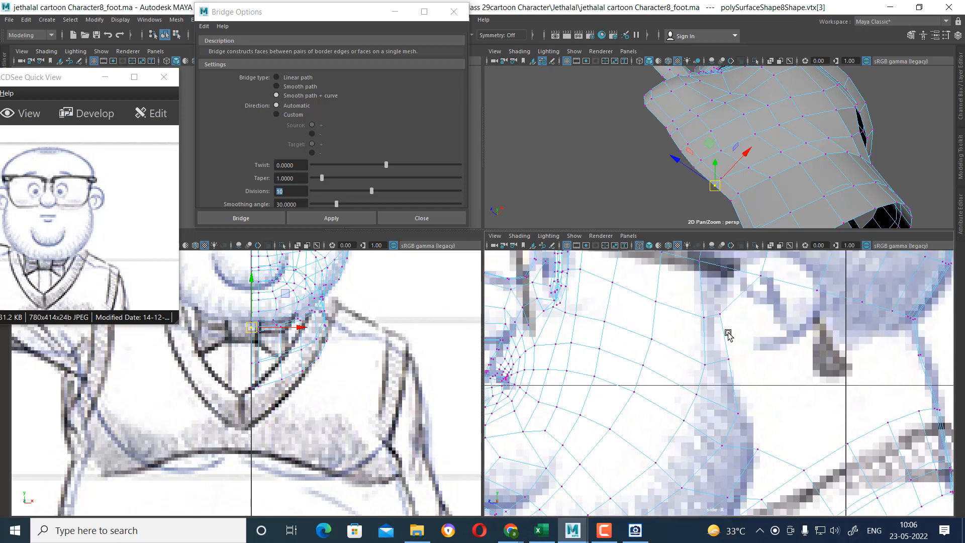
{"action": "left_click_drag", "start_coordinate": [915, 167], "coordinate": [777, 159], "text": "alt"}
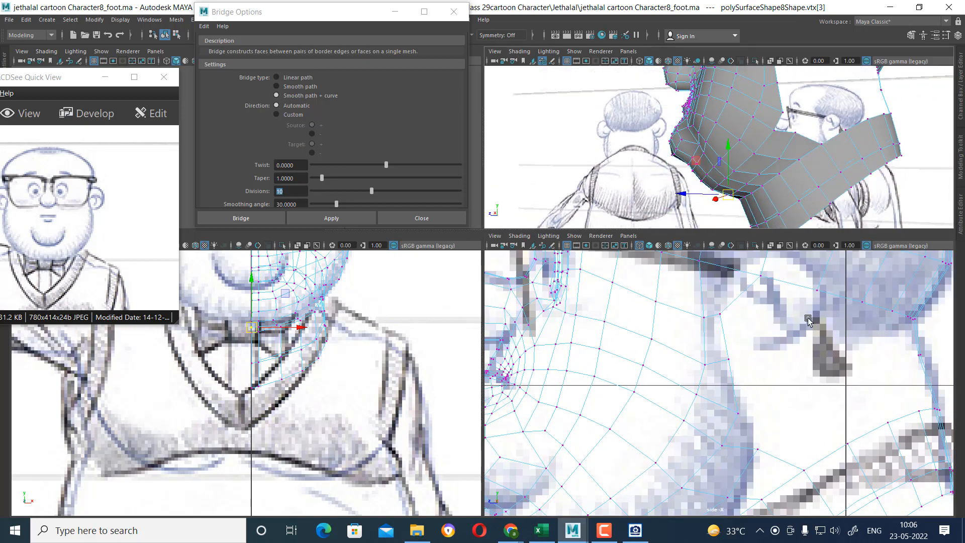
{"action": "scroll", "coordinate": [799, 417], "scroll_direction": "up", "scroll_amount": 2}
{"action": "scroll", "coordinate": [795, 399], "scroll_direction": "down", "scroll_amount": 1}
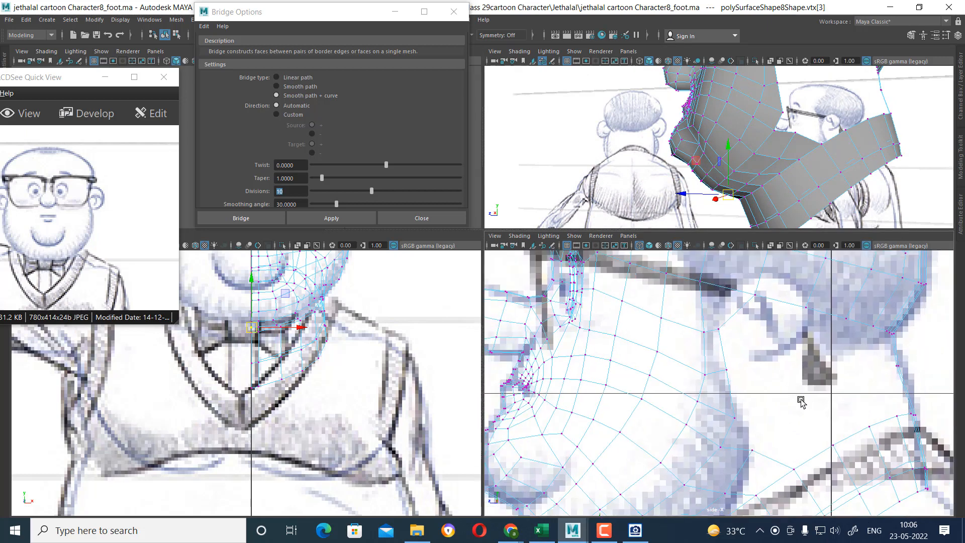
{"action": "right_click_drag", "start_coordinate": [793, 286], "coordinate": [796, 234]}
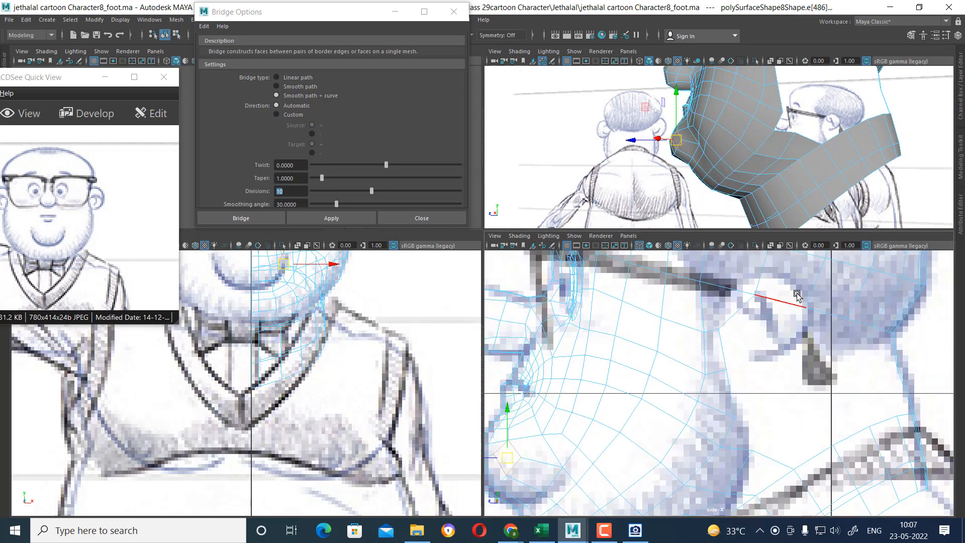
{"action": "left_click", "coordinate": [786, 300]}
{"action": "left_click", "coordinate": [782, 460], "text": "shift"}
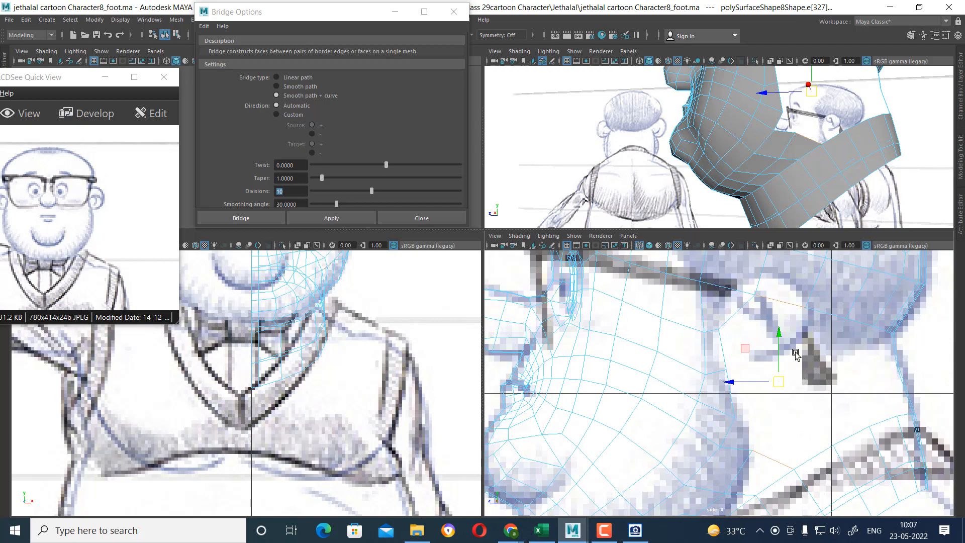
- Bridge the two selected border edges into a vertical strip behind the jaw and reduce its number of divisions
{"action": "key", "text": "space"}
{"action": "left_click_drag", "start_coordinate": [749, 147], "coordinate": [674, 208], "text": "alt"}
{"action": "right_click_drag", "start_coordinate": [651, 121], "coordinate": [674, 243], "text": "shift"}
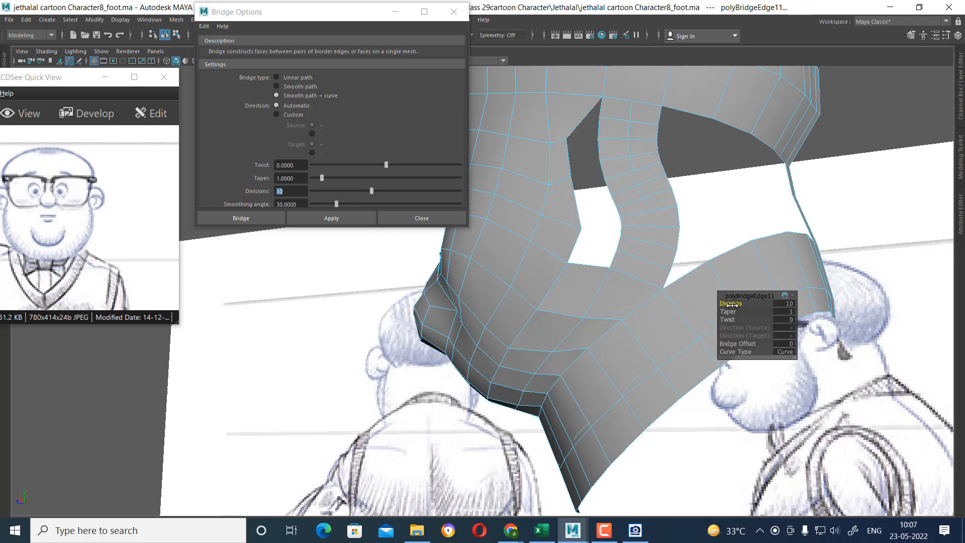
{"action": "left_click_drag", "start_coordinate": [730, 305], "coordinate": [696, 305]}
{"action": "left_click_drag", "start_coordinate": [625, 214], "coordinate": [736, 217], "text": "alt"}
- Reposition the three cross edges of the vertical strip below the ear in the side view to refine its curve
{"action": "key", "text": "space"}
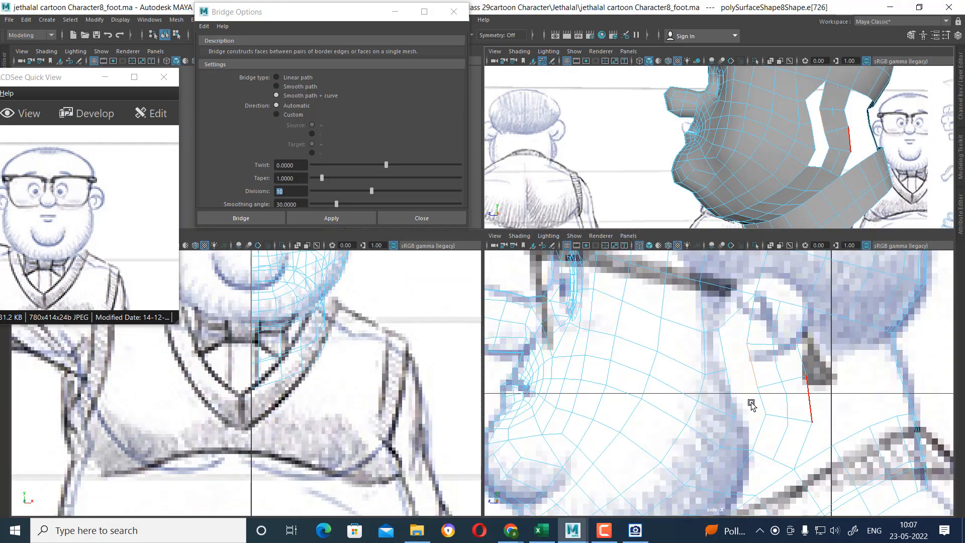
{"action": "middle_click_drag", "start_coordinate": [435, 360], "coordinate": [370, 420], "text": "alt"}
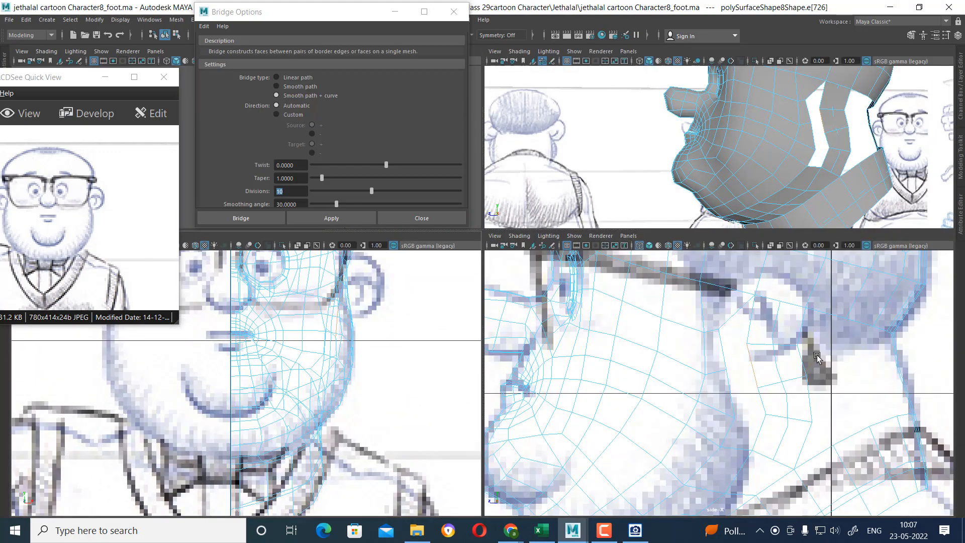
{"action": "right_click_drag", "start_coordinate": [817, 357], "coordinate": [788, 401], "text": "alt"}
{"action": "key", "text": "space"}
{"action": "right_click_drag", "start_coordinate": [713, 390], "coordinate": [716, 385], "text": "alt"}
{"action": "middle_click_drag", "start_coordinate": [669, 330], "coordinate": [769, 368], "text": "alt"}
{"action": "right_click_drag", "start_coordinate": [769, 368], "coordinate": [705, 352], "text": "alt"}
{"action": "left_click", "coordinate": [639, 264]}
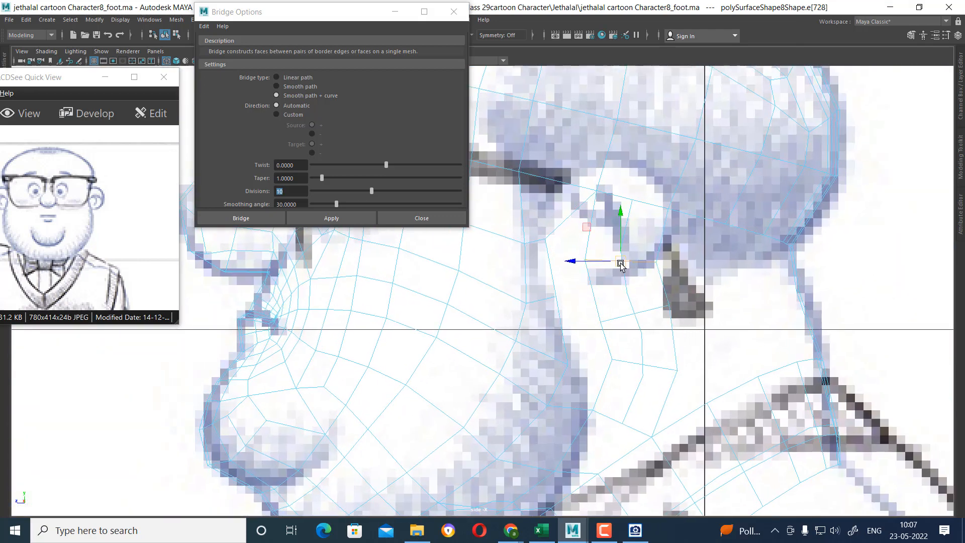
{"action": "left_click", "coordinate": [637, 308]}
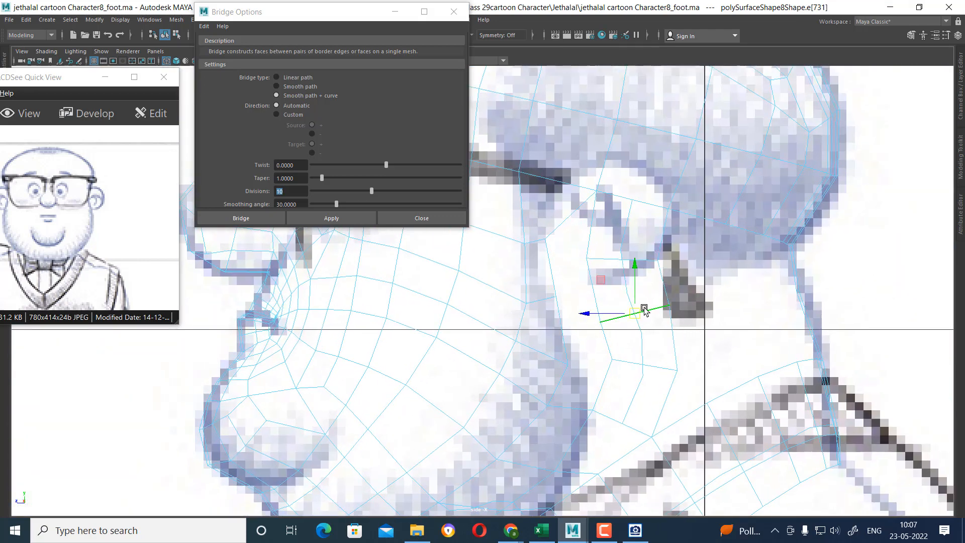
{"action": "left_click", "coordinate": [632, 363]}
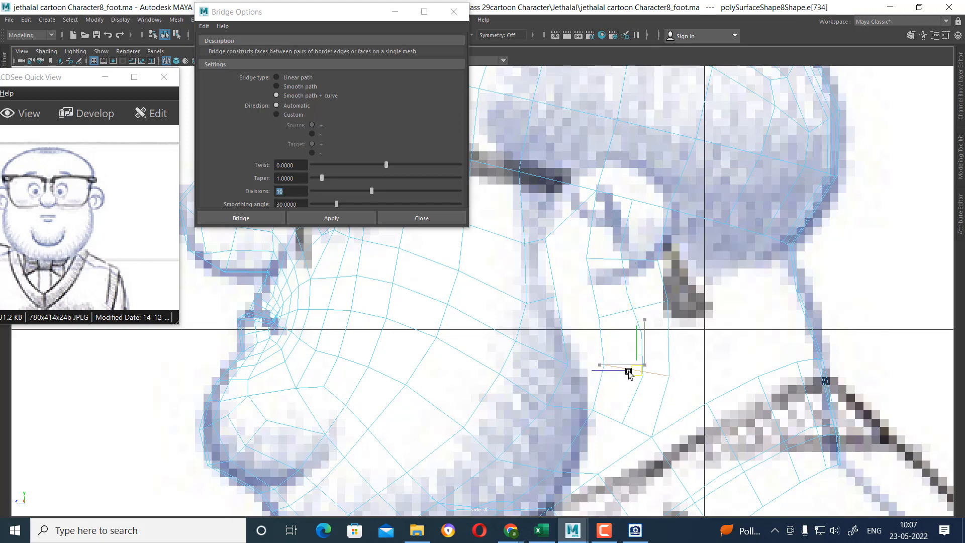
{"action": "key", "text": "space"}
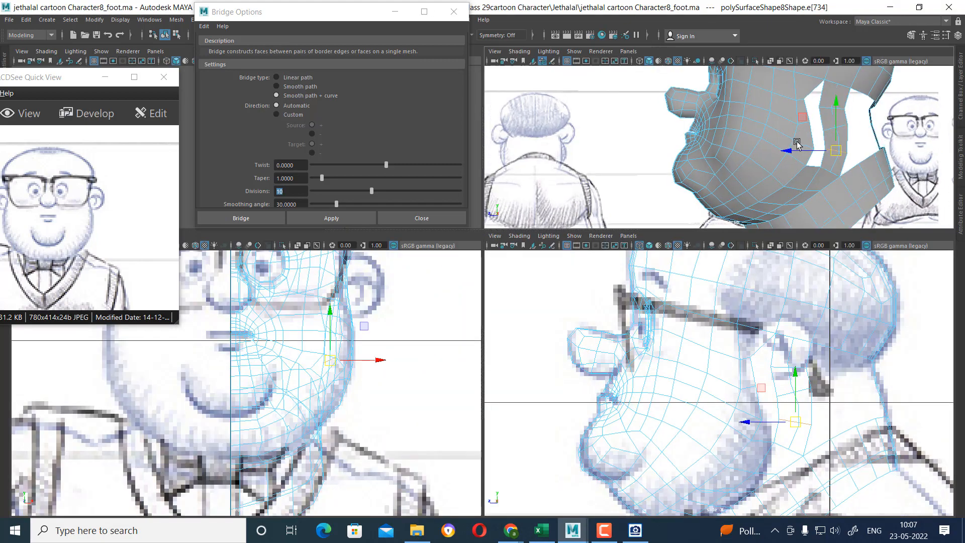
{"action": "key", "text": "space"}
{"action": "scroll", "coordinate": [729, 282], "scroll_direction": "up", "scroll_amount": 5}
{"action": "middle_click_drag", "start_coordinate": [653, 406], "coordinate": [643, 367], "text": "alt"}
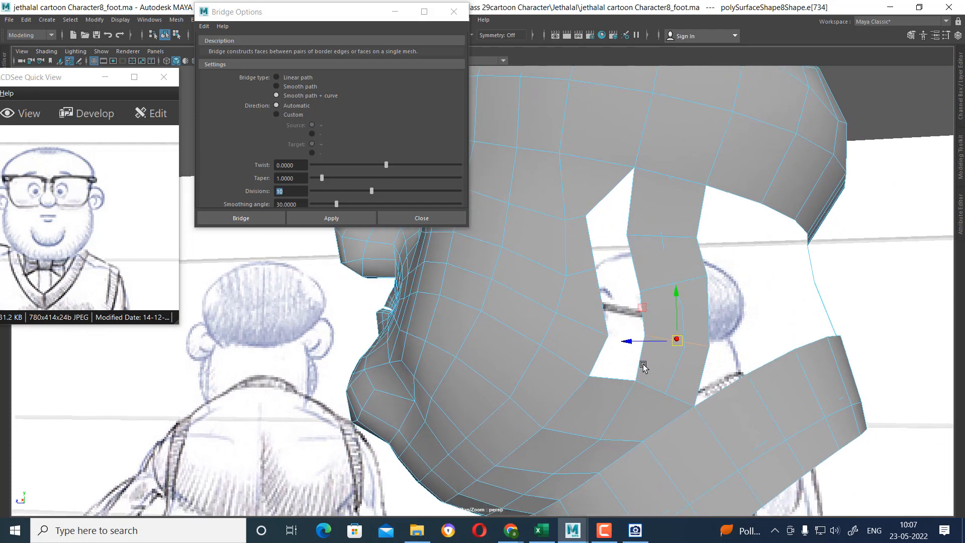
- Bridge the facing border edges of the lower gap behind the jaw, with the bridge options reset to their default linear settings
{"action": "left_click", "coordinate": [595, 366]}
{"action": "left_click_drag", "start_coordinate": [600, 316], "coordinate": [624, 297], "text": "alt"}
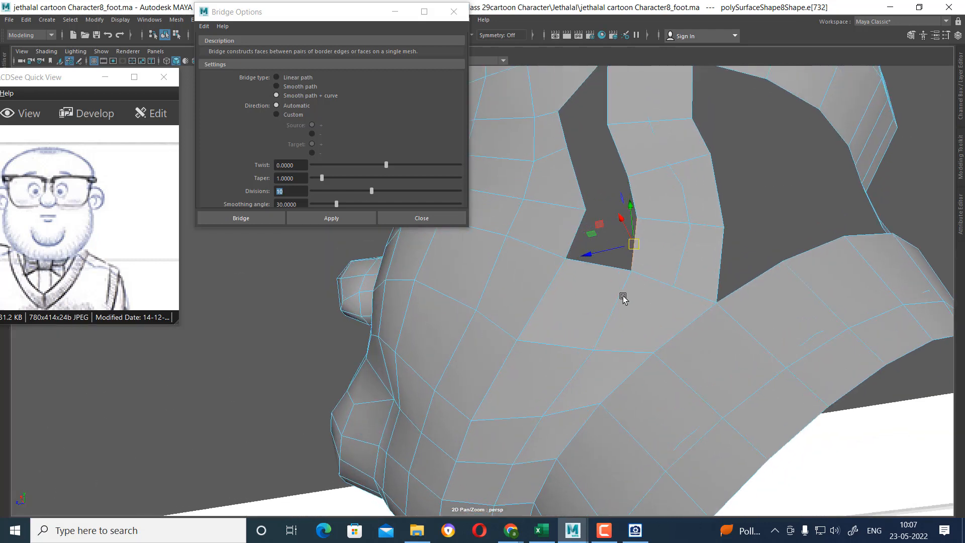
{"action": "middle_click_drag", "start_coordinate": [625, 297], "coordinate": [628, 341], "text": "alt"}
{"action": "left_click", "coordinate": [580, 278], "text": "shift"}
{"action": "left_click", "coordinate": [579, 229], "text": "shift"}
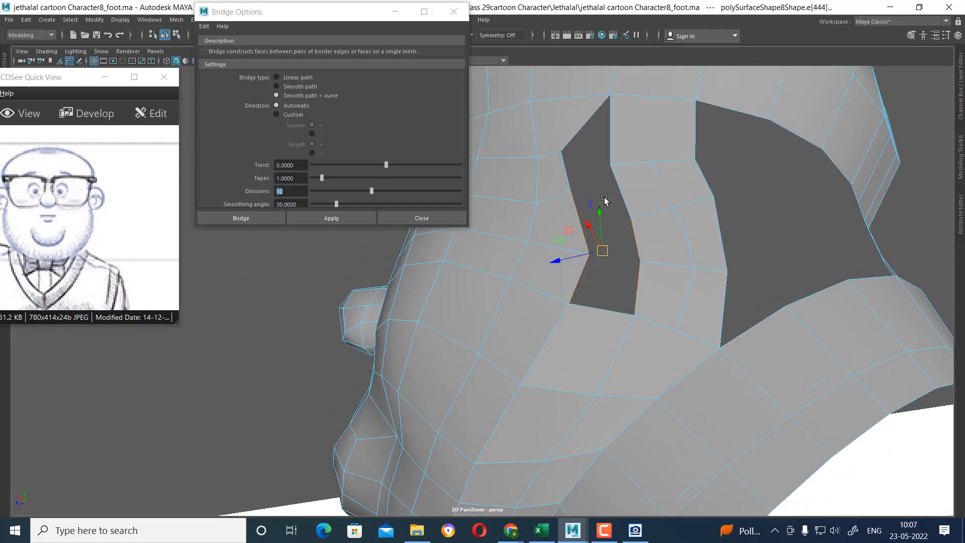
{"action": "left_click", "coordinate": [569, 176], "text": "shift"}
{"action": "right_click_drag", "start_coordinate": [653, 154], "coordinate": [692, 280], "text": "shift"}
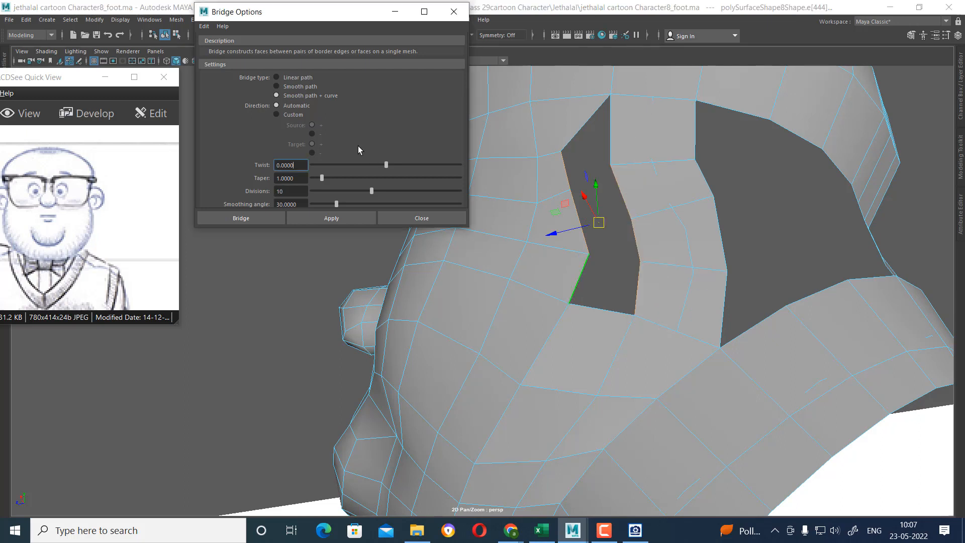
{"action": "left_click", "coordinate": [204, 27]}
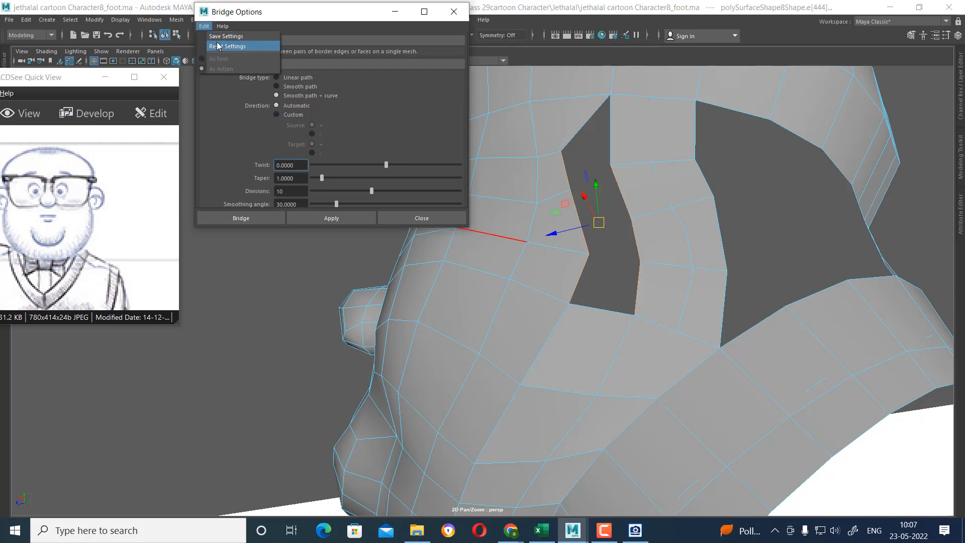
{"action": "left_click", "coordinate": [219, 47]}
{"action": "left_click", "coordinate": [347, 218]}
{"action": "left_click_drag", "start_coordinate": [592, 281], "coordinate": [613, 280], "text": "alt"}
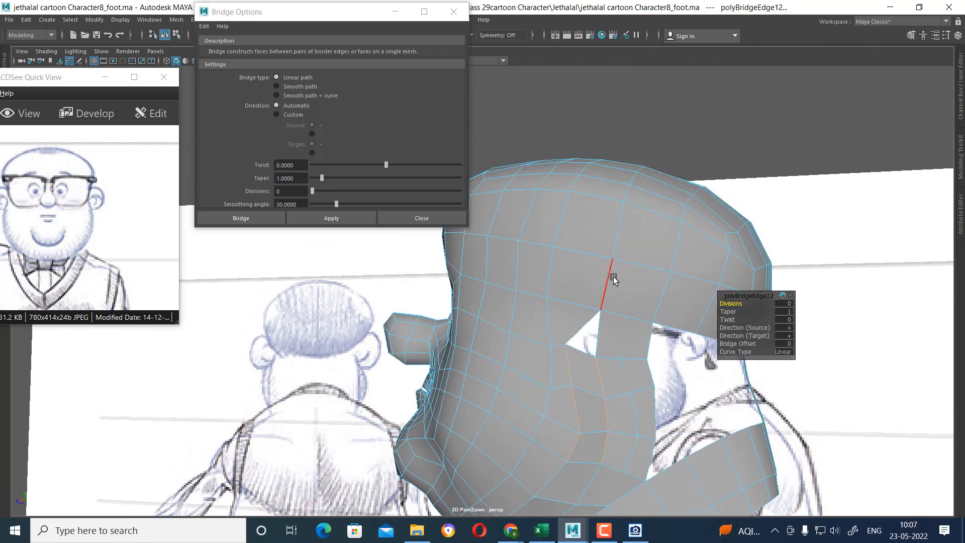
- Delete the edge and the face beside the small triangular hole near the ear to enlarge it into a four-sided opening
{"action": "left_click", "coordinate": [583, 252]}
{"action": "right_click", "coordinate": [628, 170]}
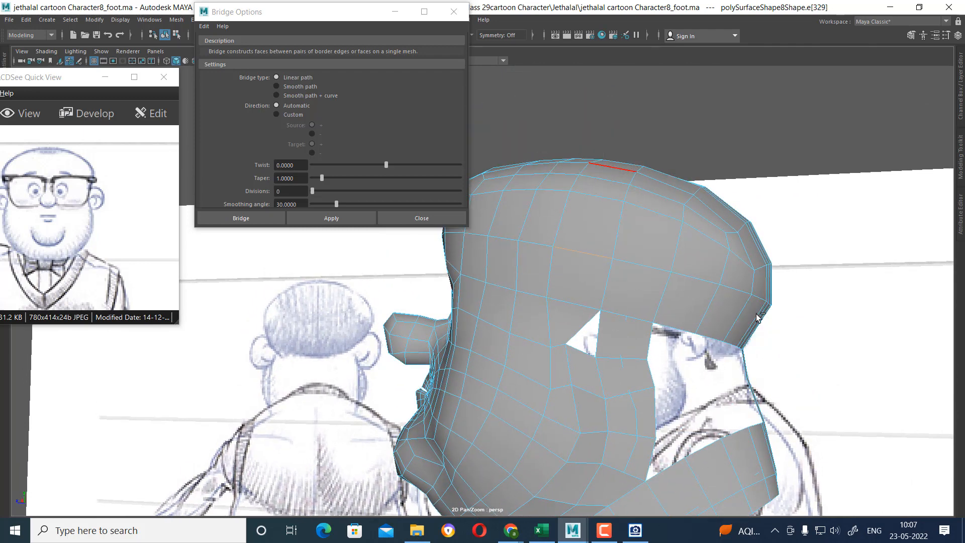
{"action": "left_click_drag", "start_coordinate": [618, 329], "coordinate": [598, 354], "text": "alt"}
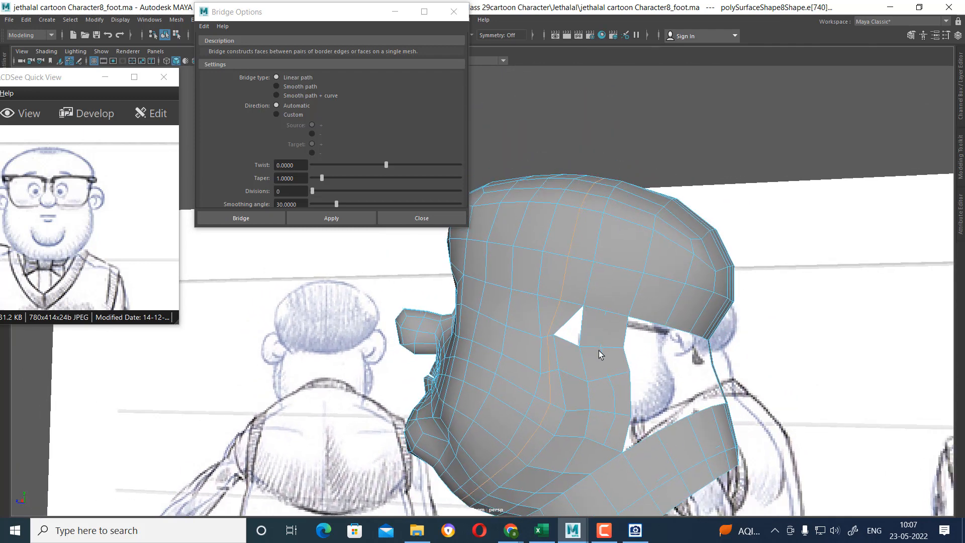
{"action": "left_click_drag", "start_coordinate": [601, 238], "coordinate": [537, 294], "text": "ctrl"}
{"action": "right_click_drag", "start_coordinate": [632, 268], "coordinate": [431, 413], "text": "shift"}
{"action": "scroll", "coordinate": [631, 370], "scroll_direction": "up", "scroll_amount": 1}
{"action": "right_click_drag", "start_coordinate": [585, 255], "coordinate": [584, 303]}
{"action": "left_click", "coordinate": [576, 316]}
{"action": "scroll", "coordinate": [555, 351], "scroll_direction": "up", "scroll_amount": 2}
{"action": "right_click_drag", "start_coordinate": [576, 254], "coordinate": [577, 279]}
{"action": "left_click", "coordinate": [522, 307]}
{"action": "key", "text": "Delete"}
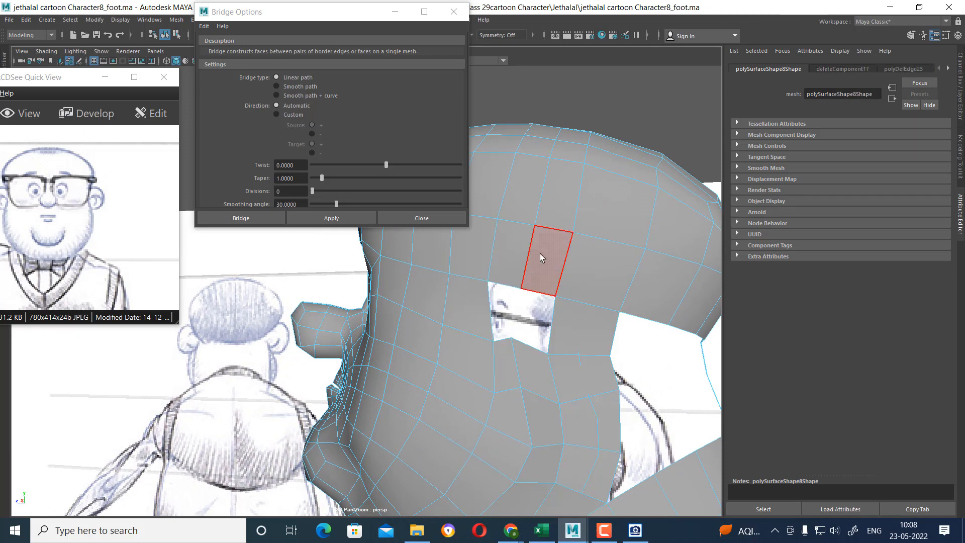
- Fill the four-sided hole near the ear by bridging its upper and lower border edges, and return to object selection
{"action": "scroll", "coordinate": [557, 236], "scroll_direction": "up", "scroll_amount": 1}
{"action": "key", "text": "F10"}
{"action": "left_click", "coordinate": [554, 280]}
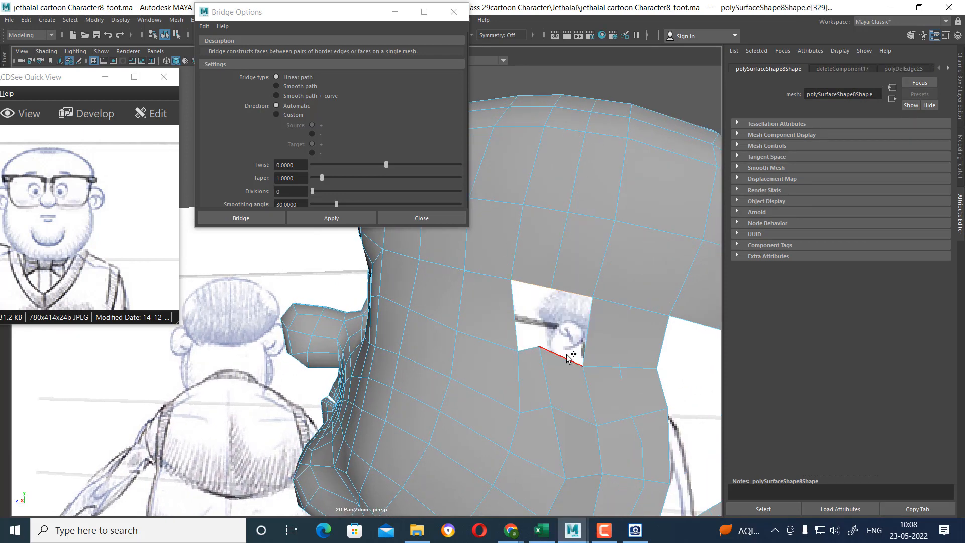
{"action": "right_click_drag", "start_coordinate": [593, 268], "coordinate": [578, 398], "text": "shift"}
{"action": "left_click_drag", "start_coordinate": [594, 365], "coordinate": [508, 374], "text": "alt"}
{"action": "key", "text": "w"}
{"action": "key", "text": "F8"}
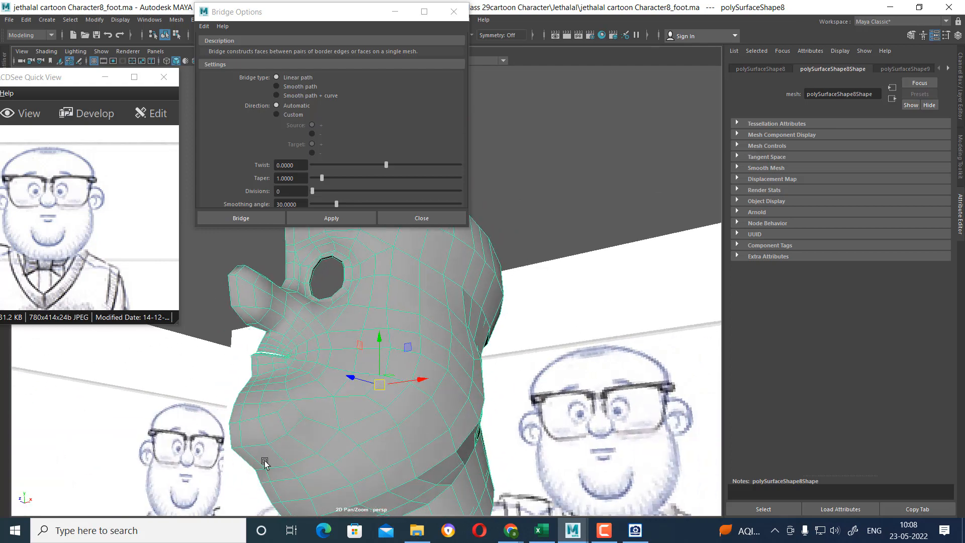
- Close the bridge options and delete the head mesh's construction history
{"action": "left_click", "coordinate": [443, 219]}
{"action": "mouse_move", "coordinate": [538, 297]}
{"action": "left_mouse_down", "text": "alt"}
{"action": "mouse_move", "coordinate": [485, 314]}
{"action": "mouse_move", "coordinate": [536, 344]}
{"action": "left_mouse_up", "text": "alt"}
{"action": "left_click", "coordinate": [26, 20]}
{"action": "mouse_move", "coordinate": [116, 135]}
{"action": "left_click", "coordinate": [250, 137]}
- Select and remove the leftover bridge curves along the vertical strip behind the jaw and on the neck band
{"action": "left_click", "coordinate": [510, 364]}
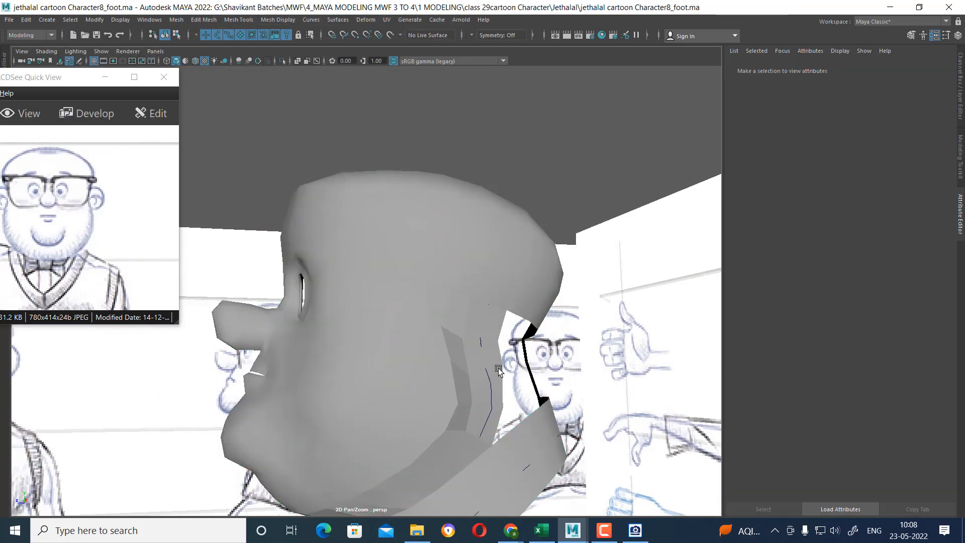
{"action": "left_click", "coordinate": [498, 371]}
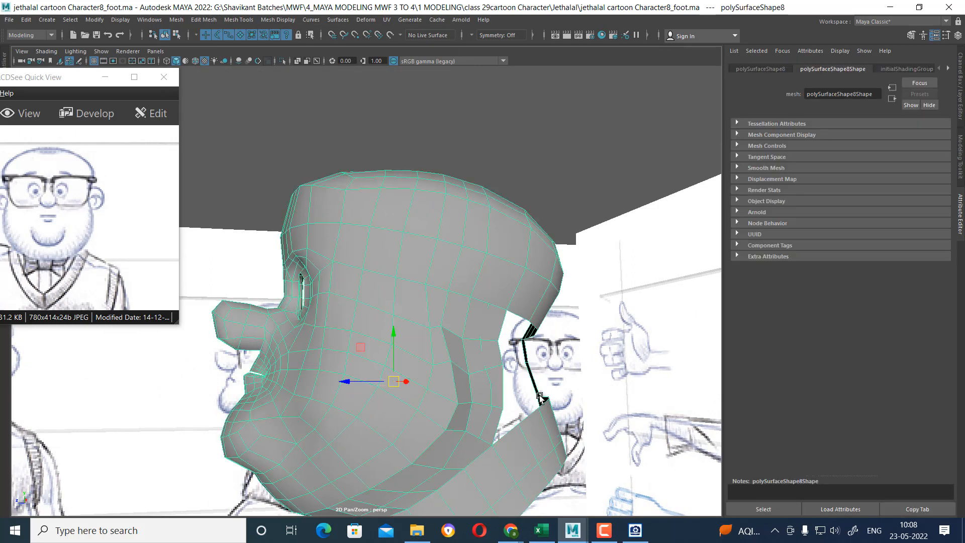
{"action": "left_click", "coordinate": [509, 253], "text": "ctrl"}
{"action": "left_click", "coordinate": [532, 351]}
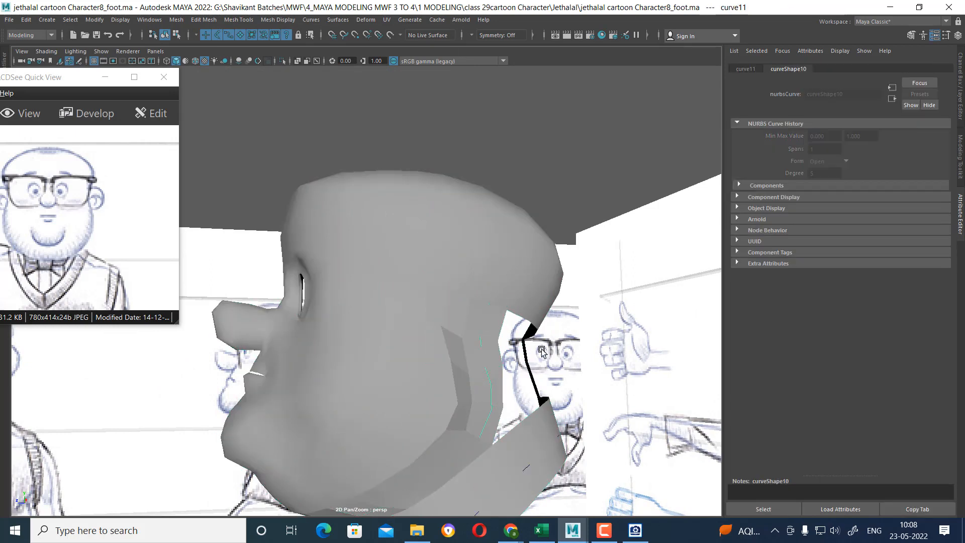
{"action": "left_click", "coordinate": [524, 464]}
{"action": "left_click_drag", "start_coordinate": [513, 442], "coordinate": [444, 432], "text": "alt"}
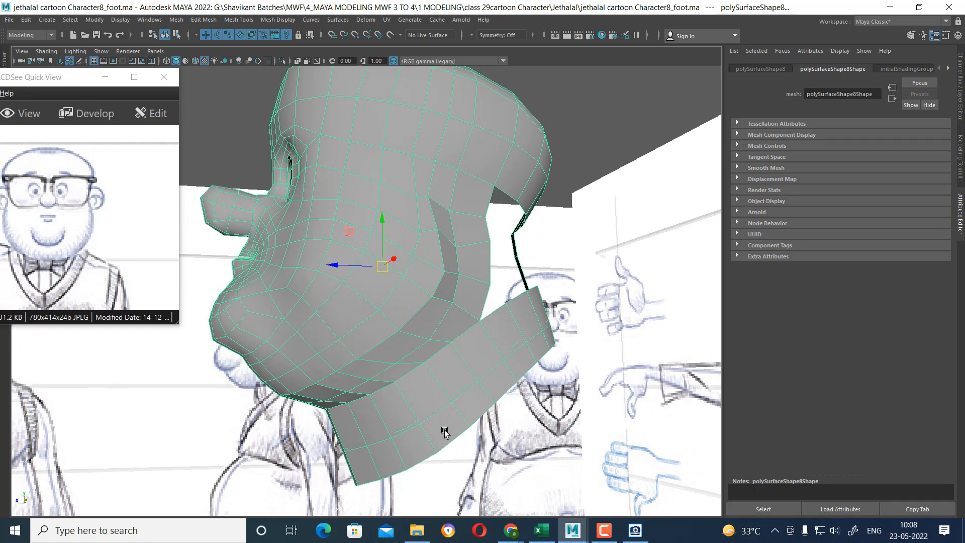
{"action": "left_click", "coordinate": [520, 338]}
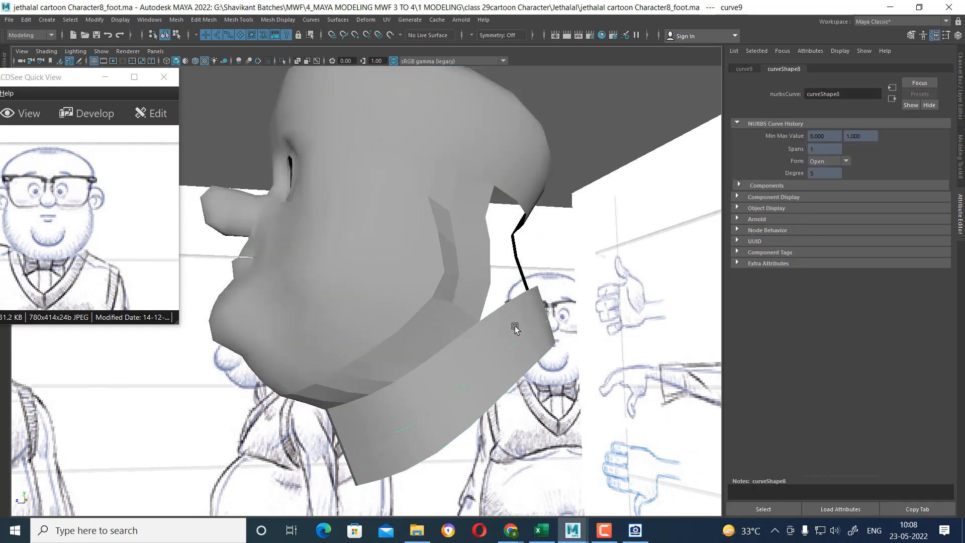
- Soften the edges of the whole head mesh
{"action": "left_click", "coordinate": [515, 329]}
{"action": "right_click_drag", "start_coordinate": [417, 256], "coordinate": [493, 238], "text": "shift"}
{"action": "left_click_drag", "start_coordinate": [494, 239], "coordinate": [548, 287], "text": "alt"}
{"action": "left_click_drag", "start_coordinate": [503, 139], "coordinate": [461, 219], "text": "alt"}
- Split the lower segment of the narrow strip at the back of the neck with an extra cross edge
{"action": "left_click", "coordinate": [425, 207]}
{"action": "left_click", "coordinate": [437, 258]}
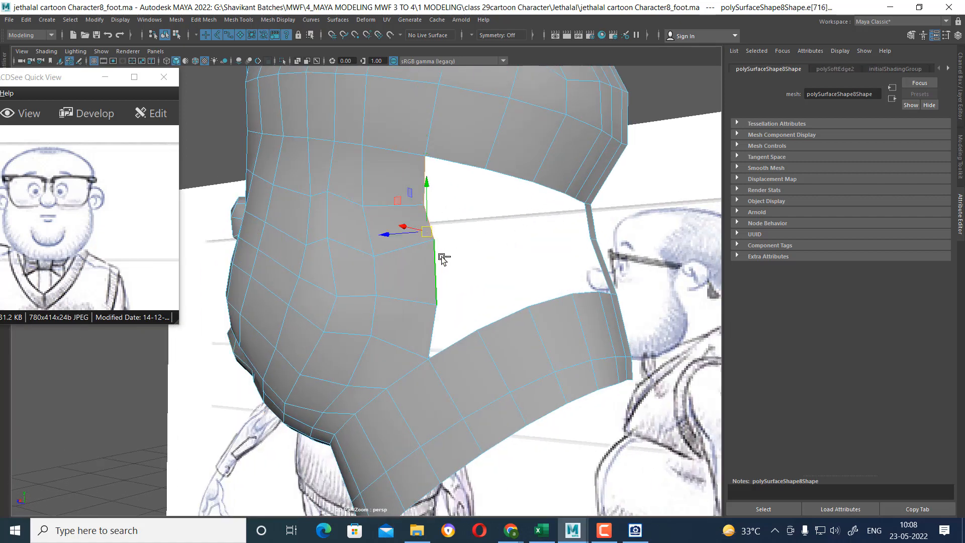
{"action": "left_click_drag", "start_coordinate": [437, 259], "coordinate": [575, 236], "text": "alt"}
{"action": "left_click", "coordinate": [583, 261]}
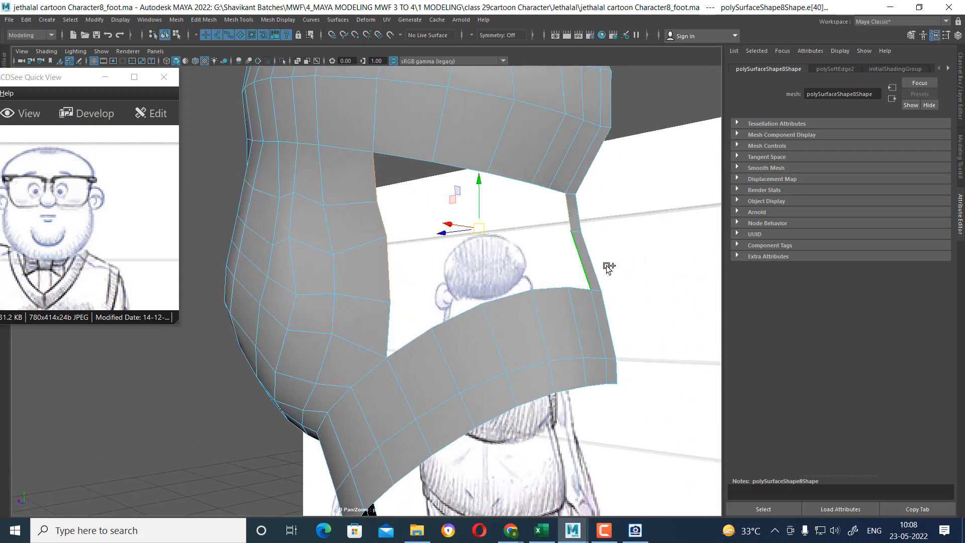
{"action": "right_click_drag", "start_coordinate": [461, 295], "coordinate": [723, 389], "text": "ctrl"}
- Adjust the cross rows of vertices on the narrow back-of-neck strip against the side-view reference
{"action": "key", "text": "space"}
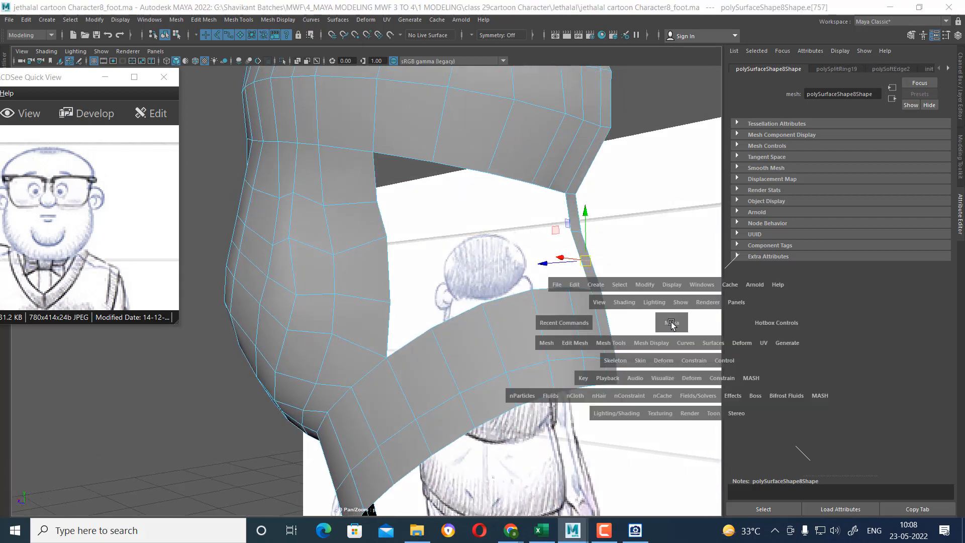
{"action": "scroll", "coordinate": [680, 452], "scroll_direction": "up", "scroll_amount": 5}
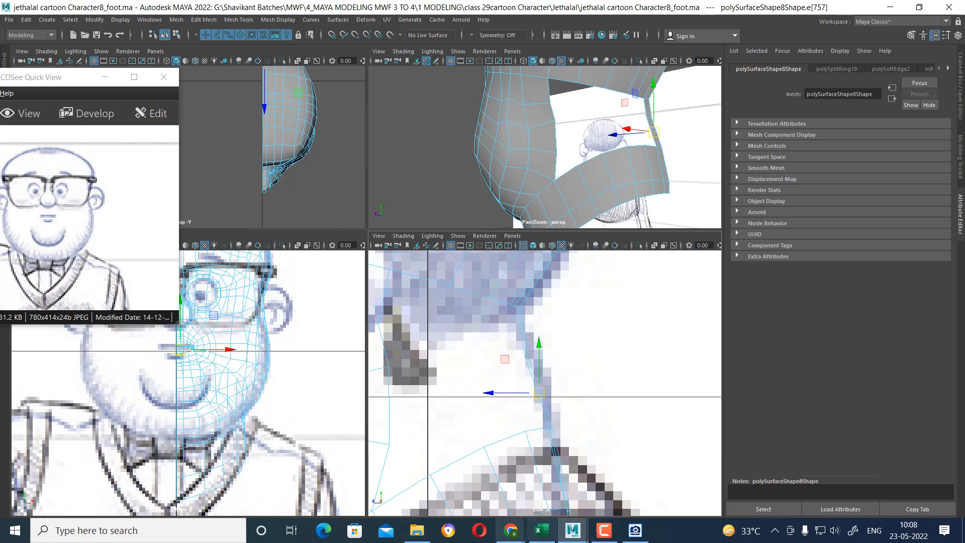
{"action": "left_click", "coordinate": [603, 530]}
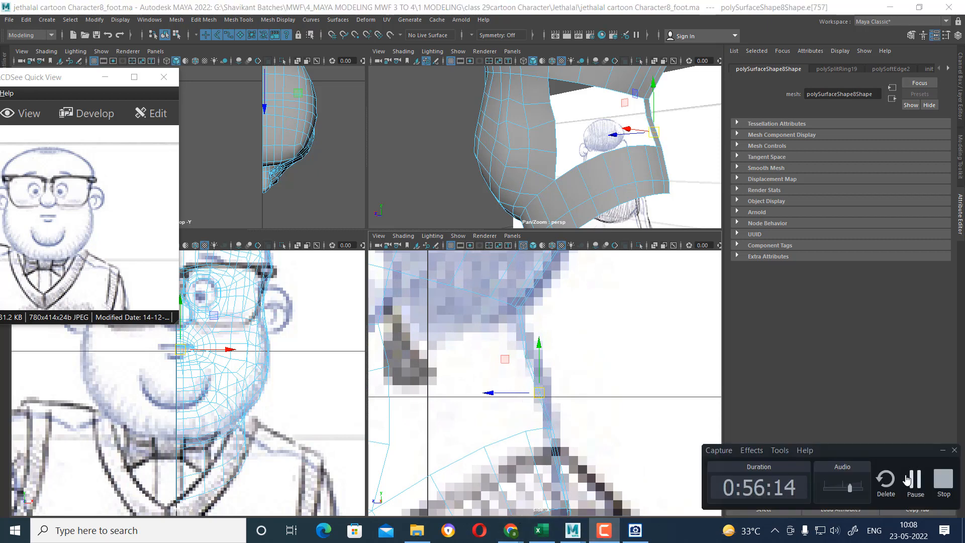
{"action": "left_click", "coordinate": [907, 480]}
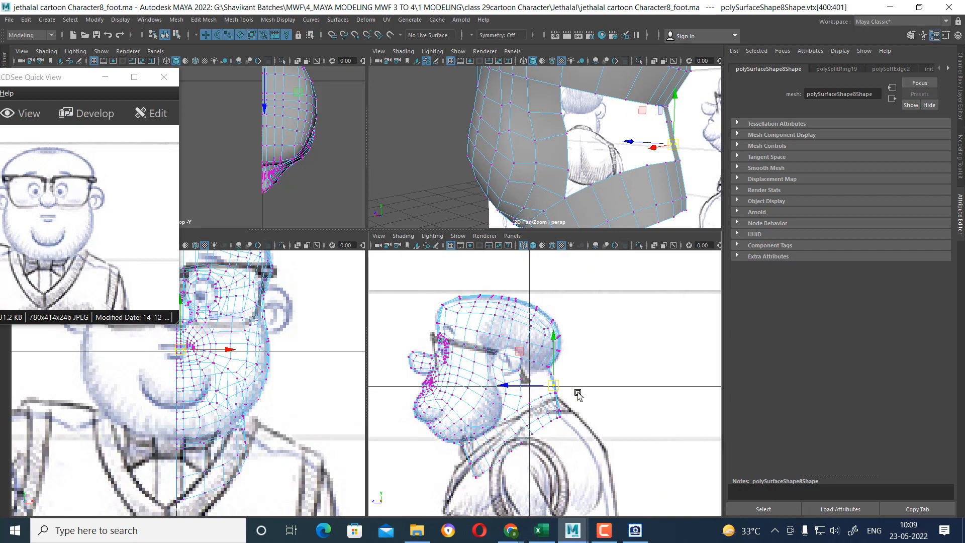
{"action": "scroll", "coordinate": [598, 394], "scroll_direction": "up", "scroll_amount": 3}
{"action": "key", "text": "space"}
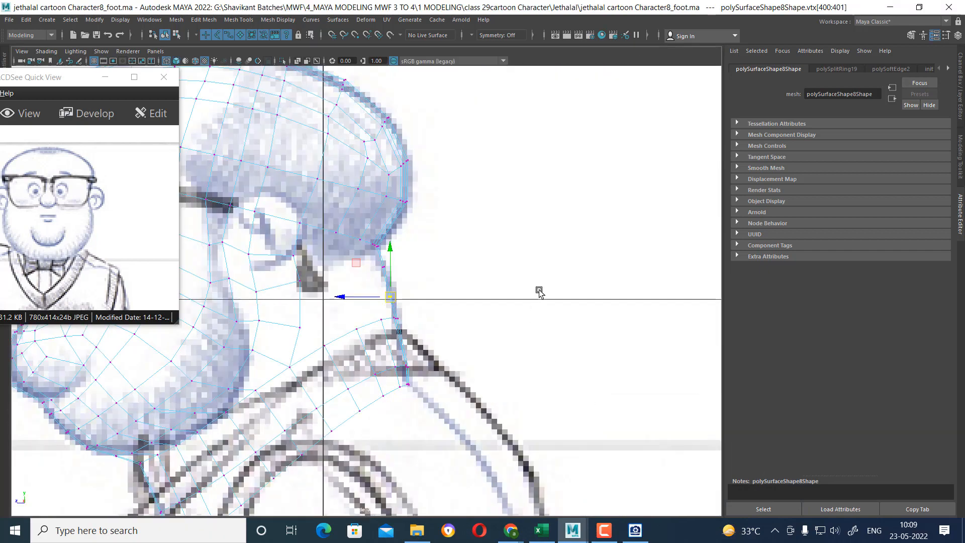
{"action": "key", "text": "space"}
{"action": "key", "text": "space"}
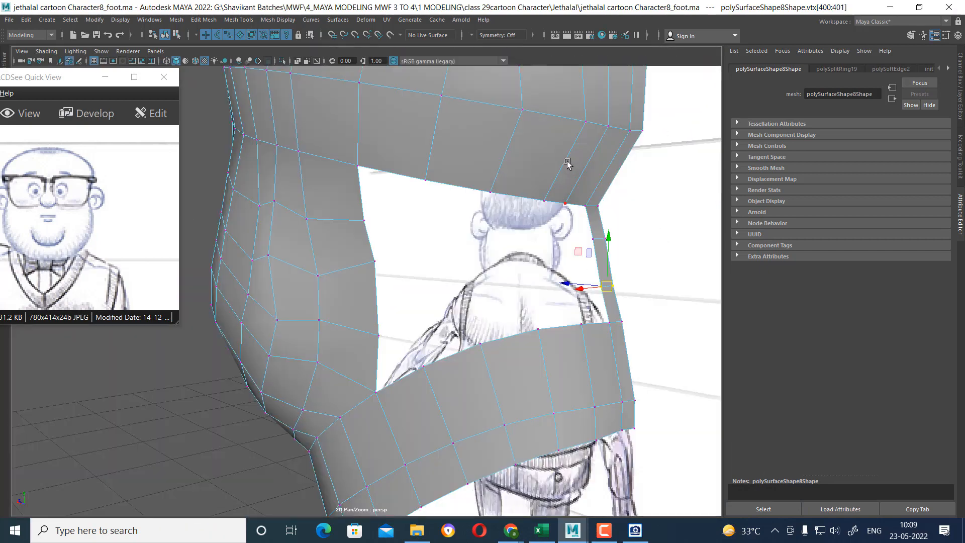
- Select three border edges on the narrow back-of-neck strip and the three facing border edges behind the jaw
{"action": "right_click_drag", "start_coordinate": [566, 160], "coordinate": [552, 110]}
{"action": "left_click", "coordinate": [594, 230]}
{"action": "left_click", "coordinate": [599, 263], "text": "shift"}
{"action": "left_click", "coordinate": [605, 300], "text": "shift"}
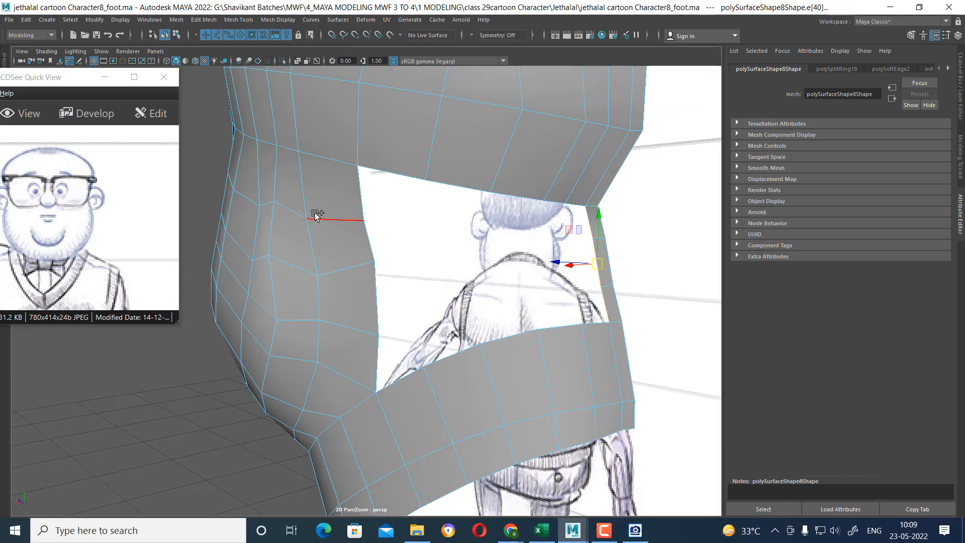
{"action": "left_click", "coordinate": [360, 194], "text": "shift"}
{"action": "left_click", "coordinate": [370, 240], "text": "shift"}
{"action": "left_click", "coordinate": [380, 292], "text": "shift"}
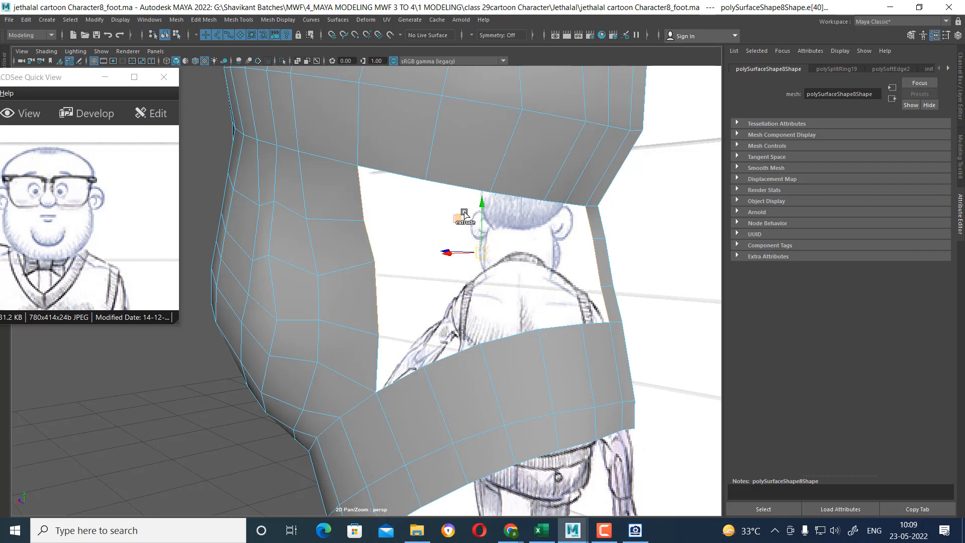
- Bridge the selected edges across the neck using Smooth path + curve with 5 divisions, and reduce the result to 4 divisions
{"action": "right_click_drag", "start_coordinate": [465, 212], "coordinate": [508, 335], "text": "shift"}
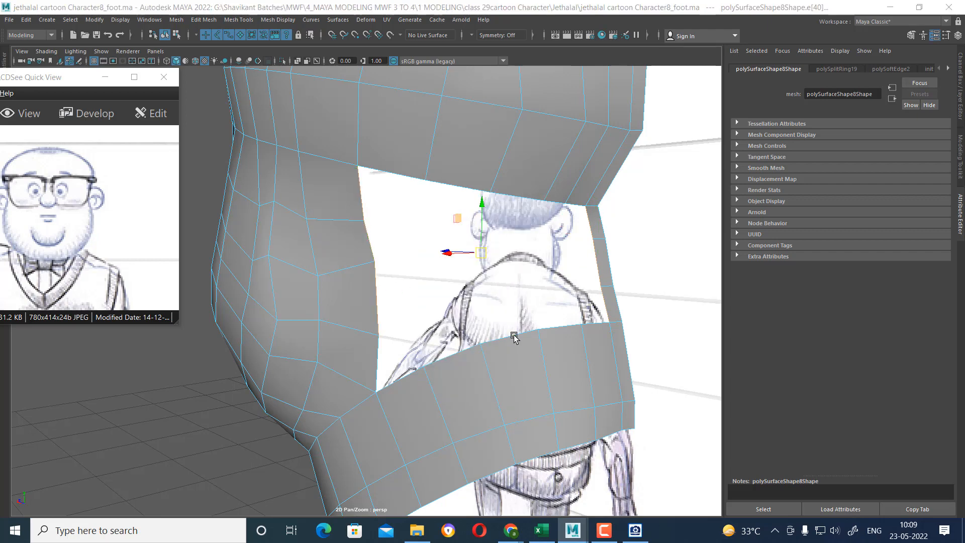
{"action": "left_click_drag", "start_coordinate": [321, 20], "coordinate": [785, 68]}
{"action": "left_click_drag", "start_coordinate": [503, 242], "coordinate": [500, 209], "text": "alt"}
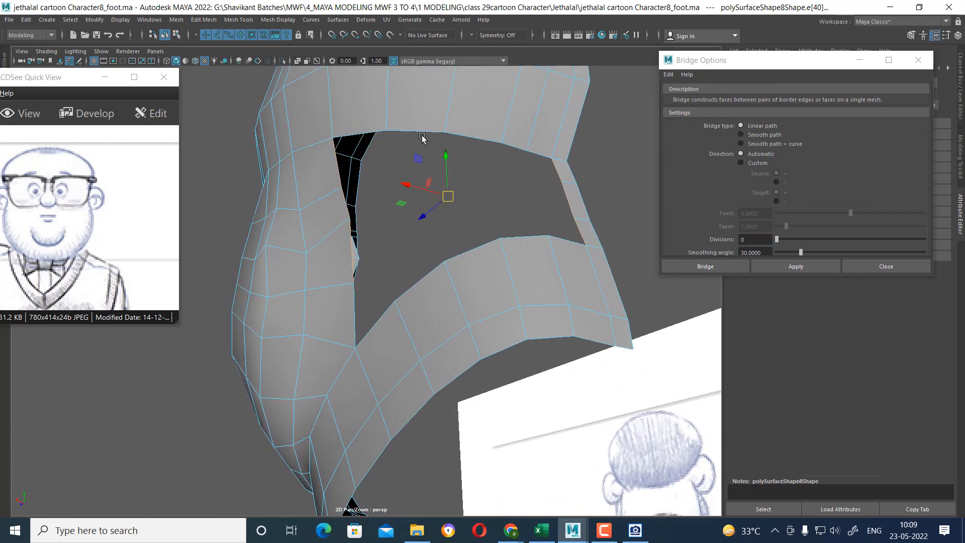
{"action": "left_click", "coordinate": [760, 144]}
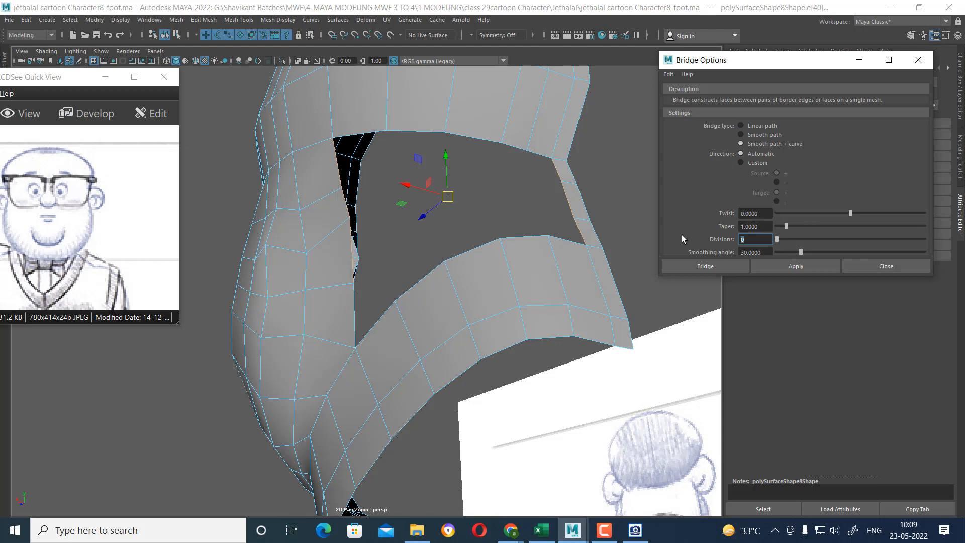
{"action": "left_click", "coordinate": [809, 266]}
{"action": "left_click_drag", "start_coordinate": [536, 256], "coordinate": [559, 304], "text": "alt"}
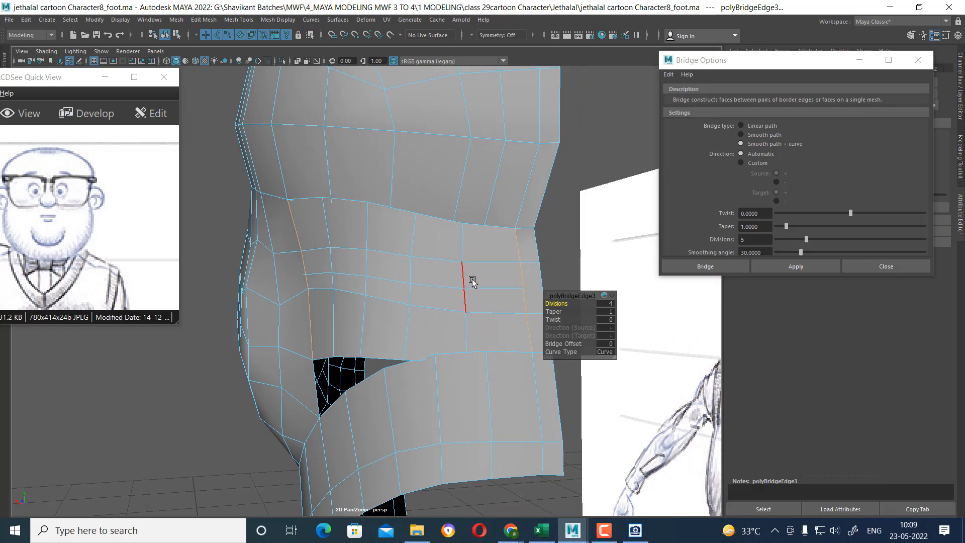
{"action": "left_click_drag", "start_coordinate": [472, 282], "coordinate": [463, 251], "text": "alt"}
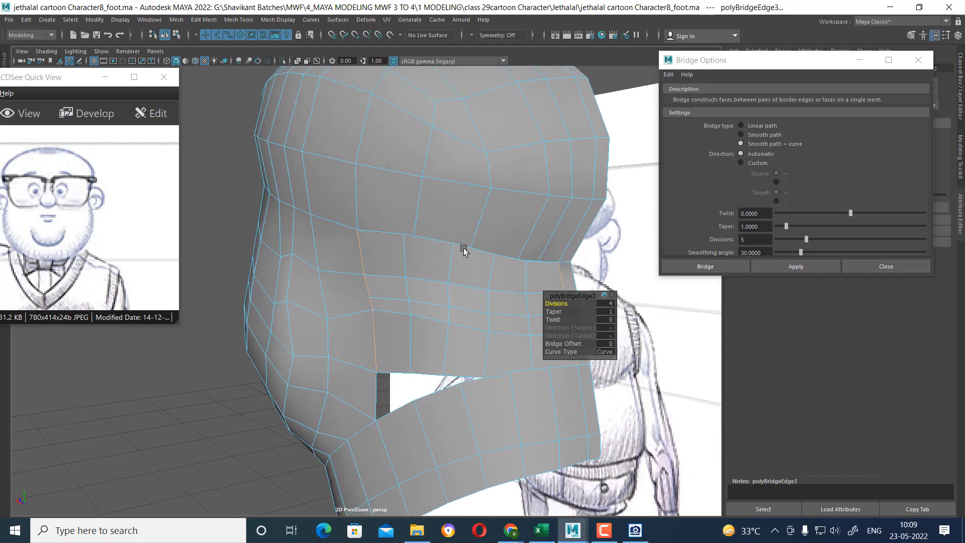
- Merge the first pair of neighbouring vertices where the upper border of the new neck bridge meets the head
{"action": "right_click_drag", "start_coordinate": [463, 206], "coordinate": [324, 182]}
{"action": "scroll", "coordinate": [454, 206], "scroll_direction": "up", "scroll_amount": 2}
{"action": "left_click_drag", "start_coordinate": [396, 210], "coordinate": [433, 235]}
{"action": "right_click_drag", "start_coordinate": [433, 233], "coordinate": [425, 119], "text": "shift"}
{"action": "key", "text": "4"}
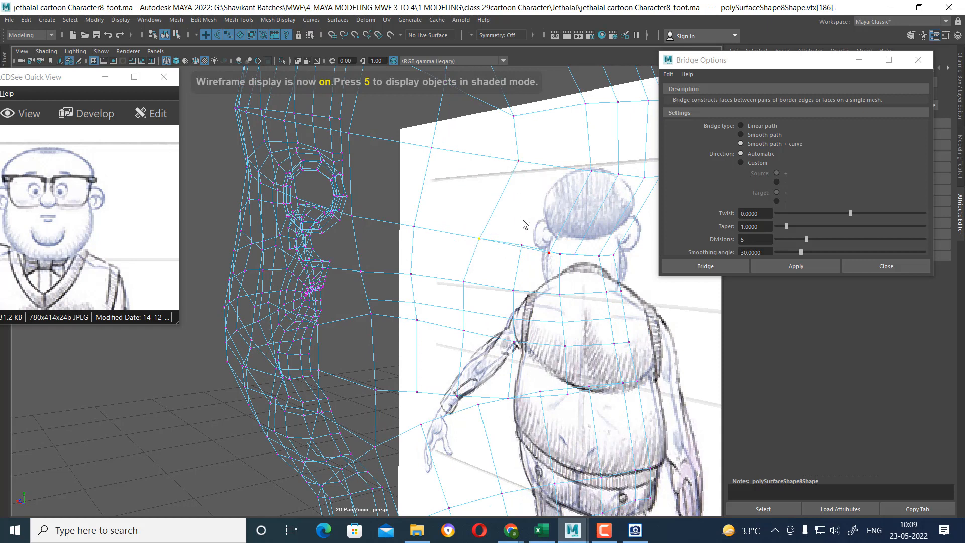
{"action": "key", "text": "5"}
- Merge the next two pairs of neighbouring vertices along the seam between the head and the neck bridge, towards the back
{"action": "mouse_move", "coordinate": [522, 225]}
{"action": "left_mouse_down", "text": "alt"}
{"action": "mouse_move", "coordinate": [556, 269]}
{"action": "mouse_move", "coordinate": [527, 269]}
{"action": "left_mouse_up", "text": "alt"}
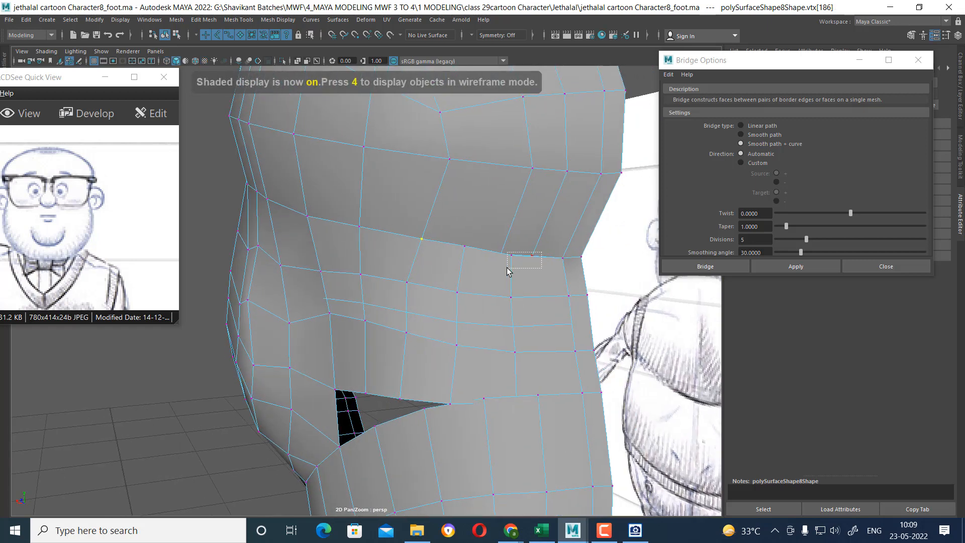
{"action": "left_click_drag", "start_coordinate": [461, 240], "coordinate": [502, 257]}
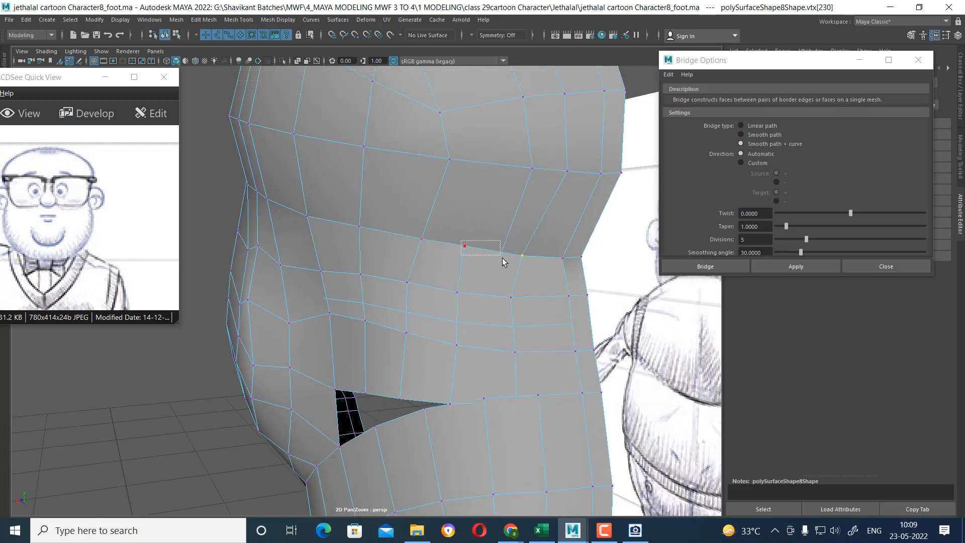
{"action": "key", "text": "4"}
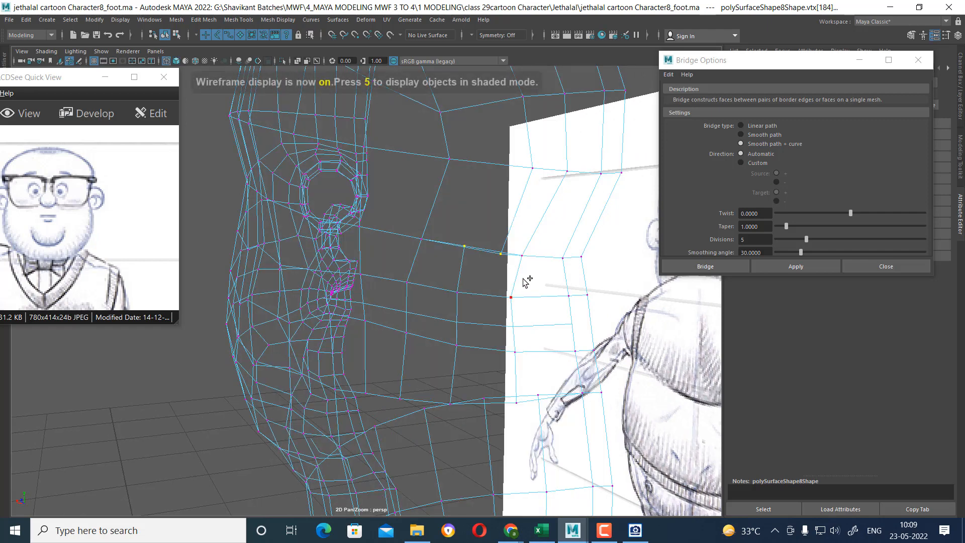
{"action": "right_click_drag", "start_coordinate": [523, 275], "coordinate": [527, 83]}
{"action": "key", "text": "5"}
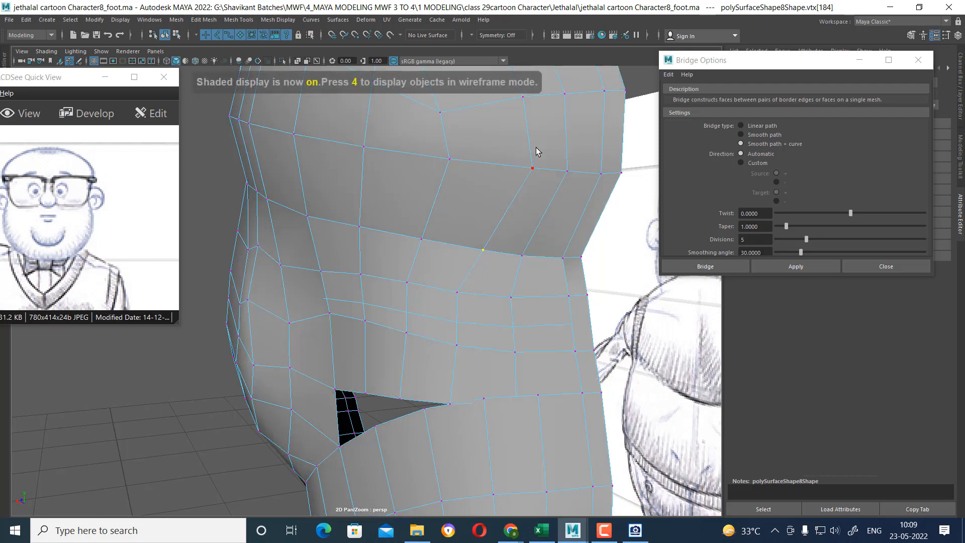
- Merge neighbouring vertices along the lower seam between the neck bridge and the neck strip, towards the back of the neck
{"action": "left_click_drag", "start_coordinate": [542, 274], "coordinate": [474, 267], "text": "alt"}
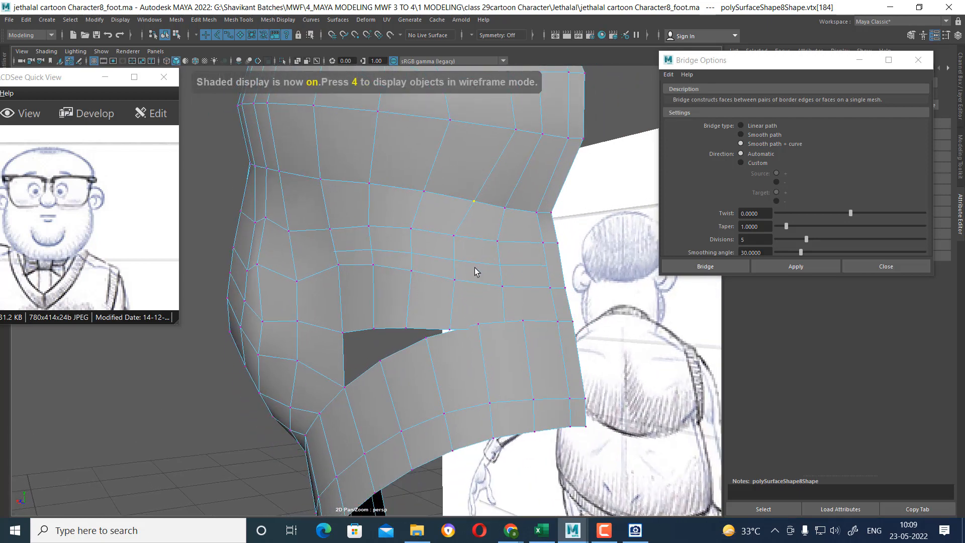
{"action": "right_click_drag", "start_coordinate": [413, 253], "coordinate": [424, 242]}
{"action": "mouse_move", "coordinate": [422, 246]}
{"action": "left_mouse_down", "text": "alt"}
{"action": "mouse_move", "coordinate": [483, 345]}
{"action": "mouse_move", "coordinate": [471, 297]}
{"action": "mouse_move", "coordinate": [512, 332]}
{"action": "left_mouse_up", "text": "alt"}
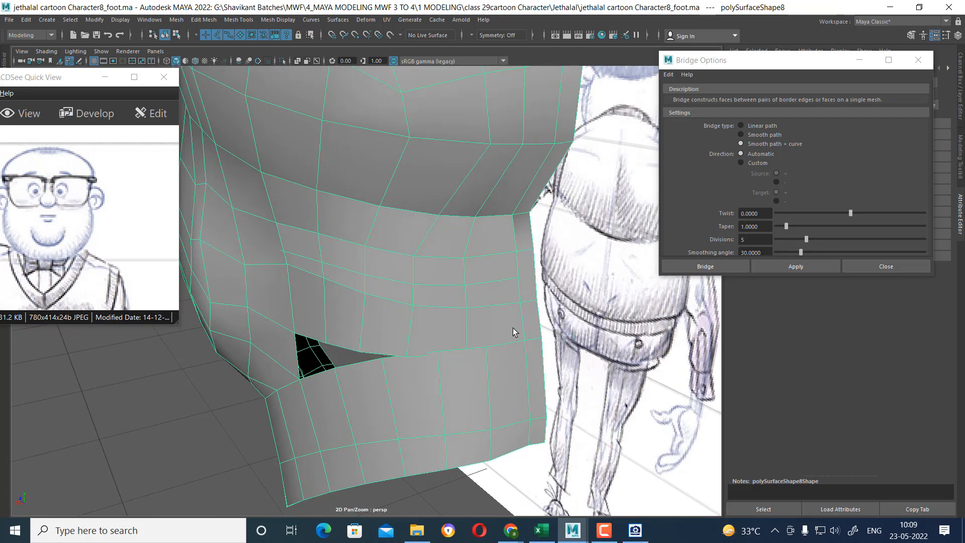
{"action": "right_click_drag", "start_coordinate": [440, 286], "coordinate": [408, 220]}
{"action": "right_click_drag", "start_coordinate": [513, 305], "coordinate": [510, 331], "text": "alt"}
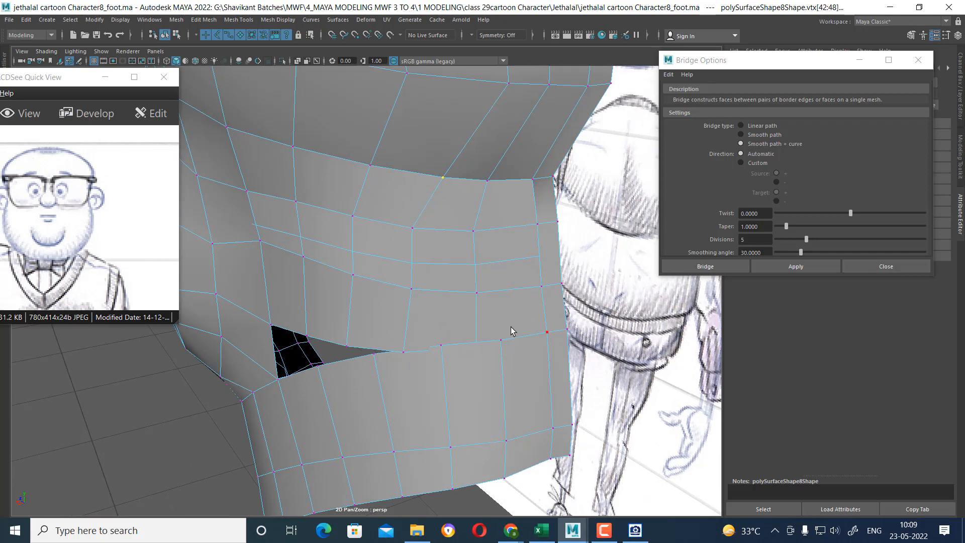
{"action": "left_click", "coordinate": [473, 370]}
{"action": "key", "text": "4"}
{"action": "scroll", "coordinate": [491, 373], "scroll_direction": "down", "scroll_amount": 5}
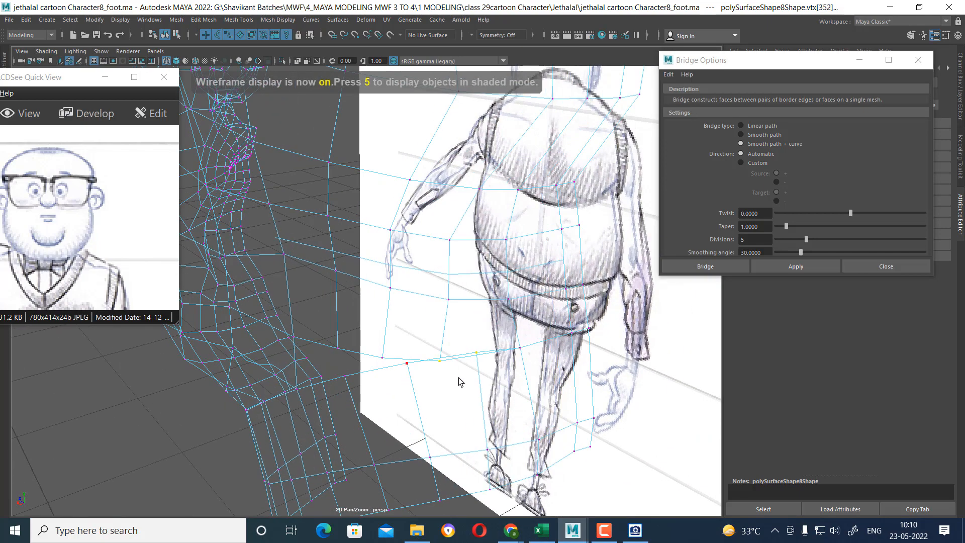
{"action": "key", "text": "g"}
{"action": "scroll", "coordinate": [501, 376], "scroll_direction": "up", "scroll_amount": 6}
{"action": "key", "text": "5"}
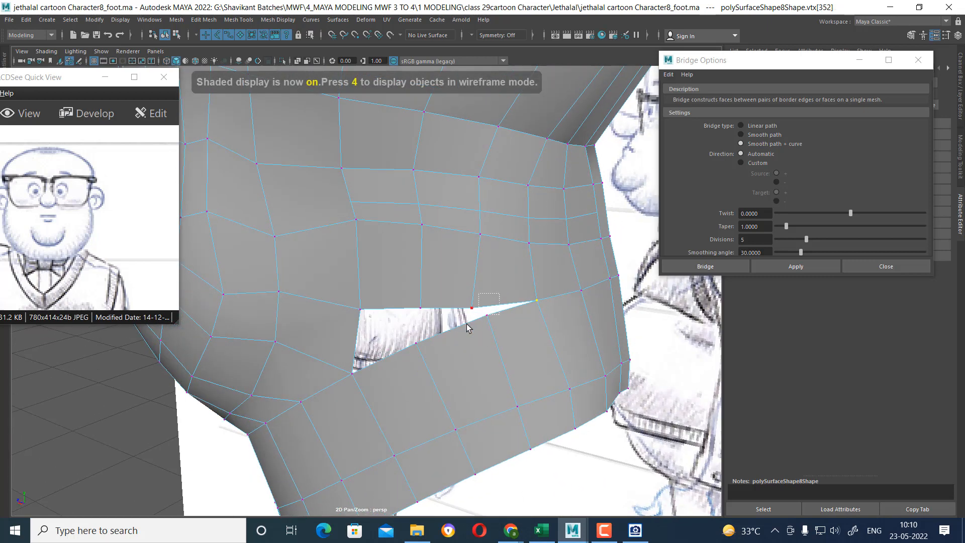
- Merge the next two pairs of facing vertices on the lower seam, working forward to narrow the gap behind the jaw
{"action": "right_click_drag", "start_coordinate": [484, 342], "coordinate": [483, 186], "text": "shift"}
{"action": "left_click_drag", "start_coordinate": [456, 340], "coordinate": [478, 329], "text": "alt"}
{"action": "key", "text": "g"}
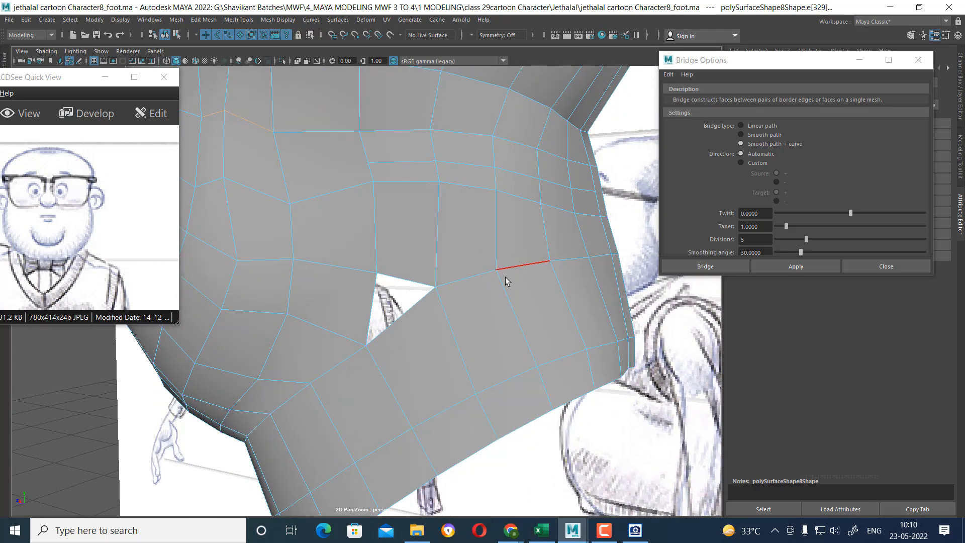
- Chamfer the vertex at the rear corner of the gap behind the jaw and delete the small face this creates
{"action": "right_click_drag", "start_coordinate": [461, 257], "coordinate": [483, 296], "text": "shift"}
{"action": "left_click", "coordinate": [425, 284]}
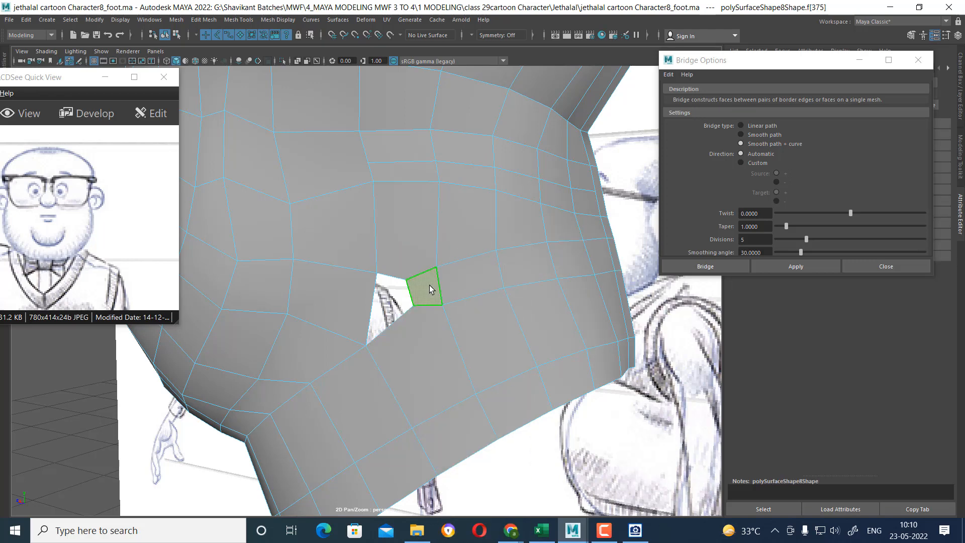
{"action": "key", "text": "Delete"}
- Delete the two extra vertices on the gap's border and fill the remaining four-sided hole behind the jaw
{"action": "right_click_drag", "start_coordinate": [442, 249], "coordinate": [333, 211]}
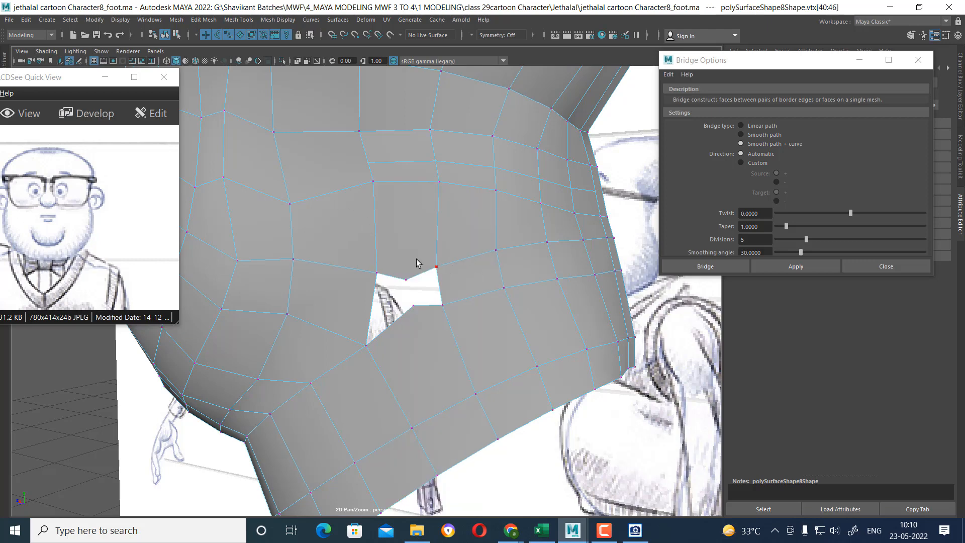
{"action": "key", "text": "Delete"}
{"action": "right_click_drag", "start_coordinate": [472, 229], "coordinate": [472, 143]}
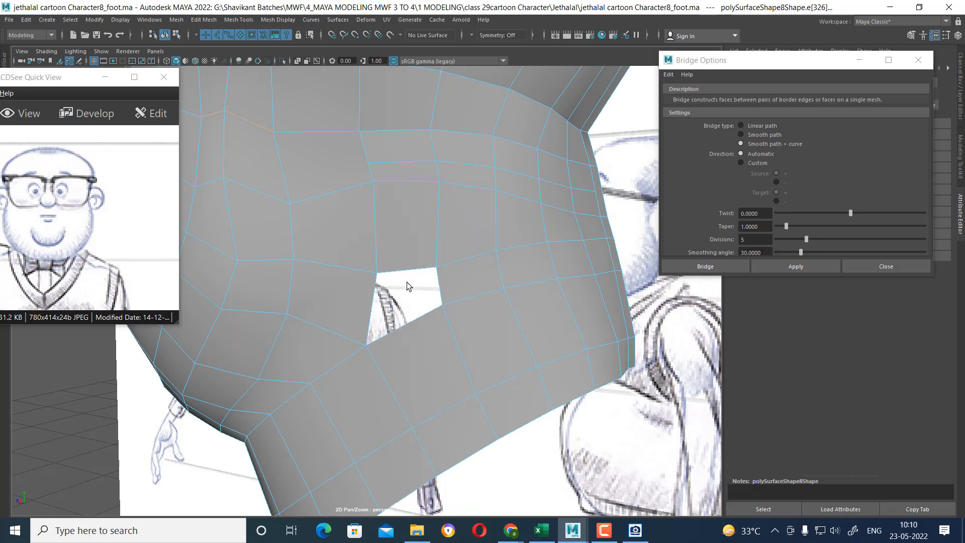
{"action": "right_click_drag", "start_coordinate": [404, 274], "coordinate": [453, 366], "text": "shift"}
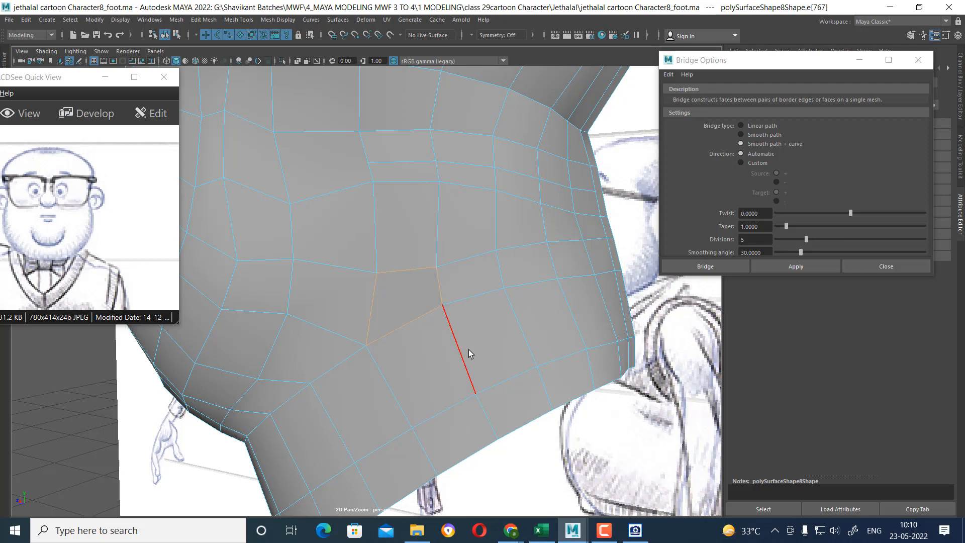
{"action": "scroll", "coordinate": [427, 275], "scroll_direction": "down", "scroll_amount": 5}
{"action": "left_click_drag", "start_coordinate": [427, 275], "coordinate": [398, 259], "text": "alt"}
{"action": "key", "text": "F8"}
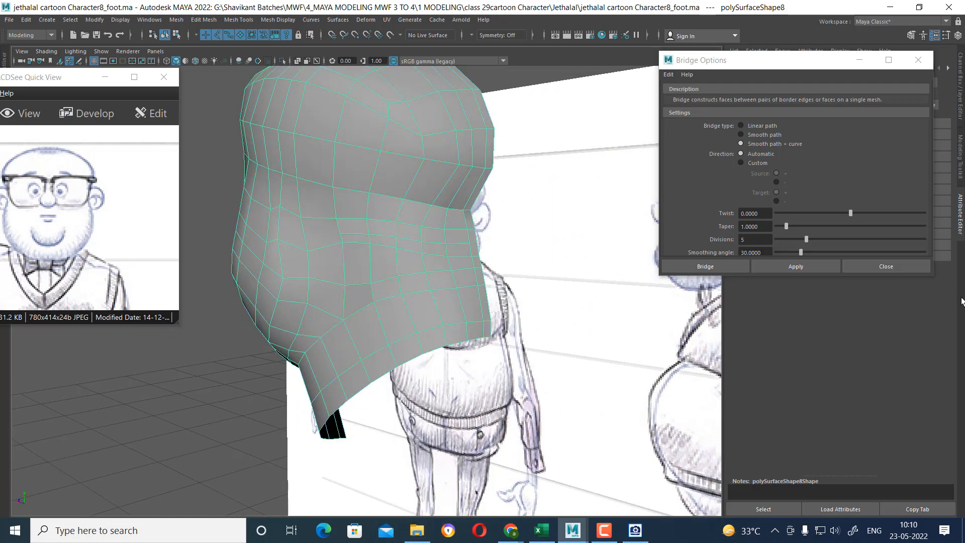
- Clear away the bridge options and the reference image viewer, and delete the head mesh's construction history
{"action": "left_click", "coordinate": [899, 266]}
{"action": "left_click_drag", "start_coordinate": [409, 334], "coordinate": [392, 295], "text": "alt"}
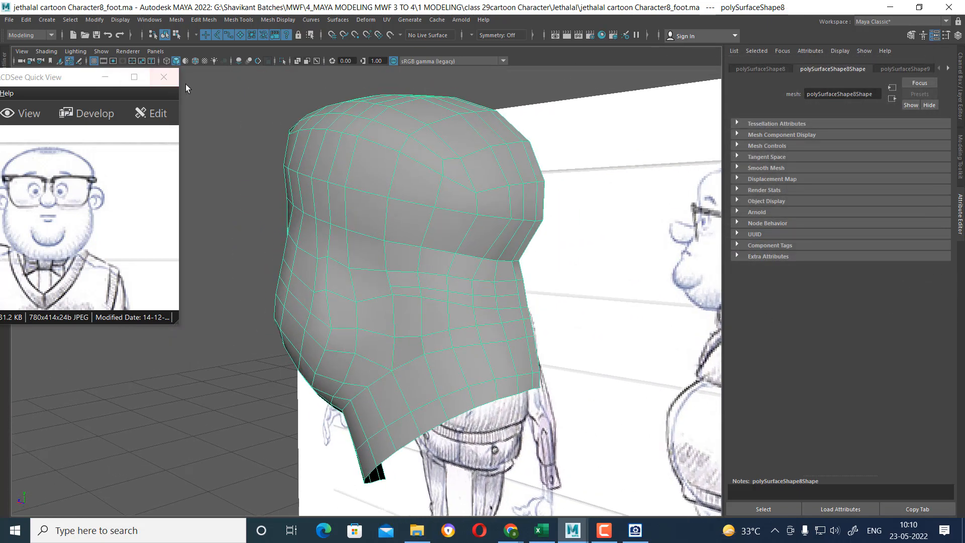
{"action": "left_click", "coordinate": [105, 77]}
{"action": "left_click", "coordinate": [26, 19]}
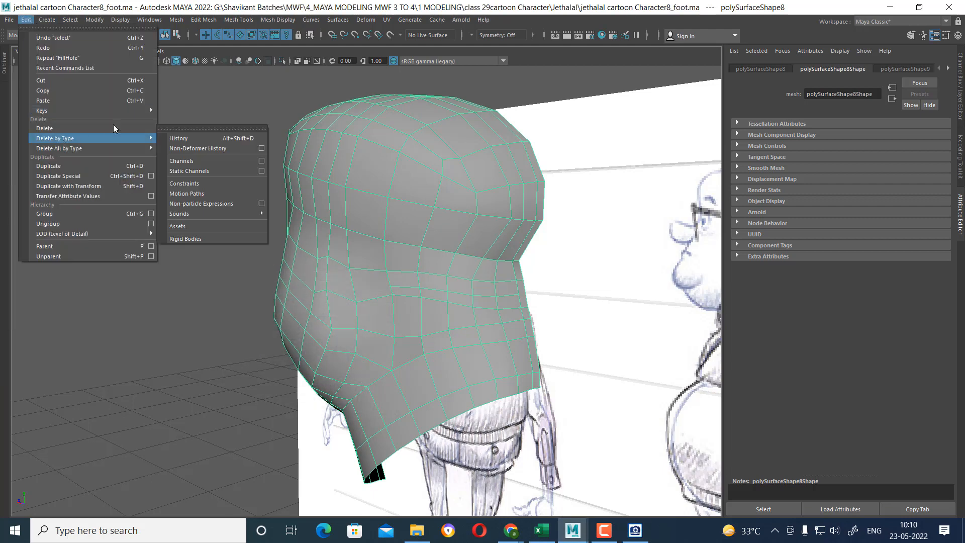
{"action": "left_click", "coordinate": [191, 139]}
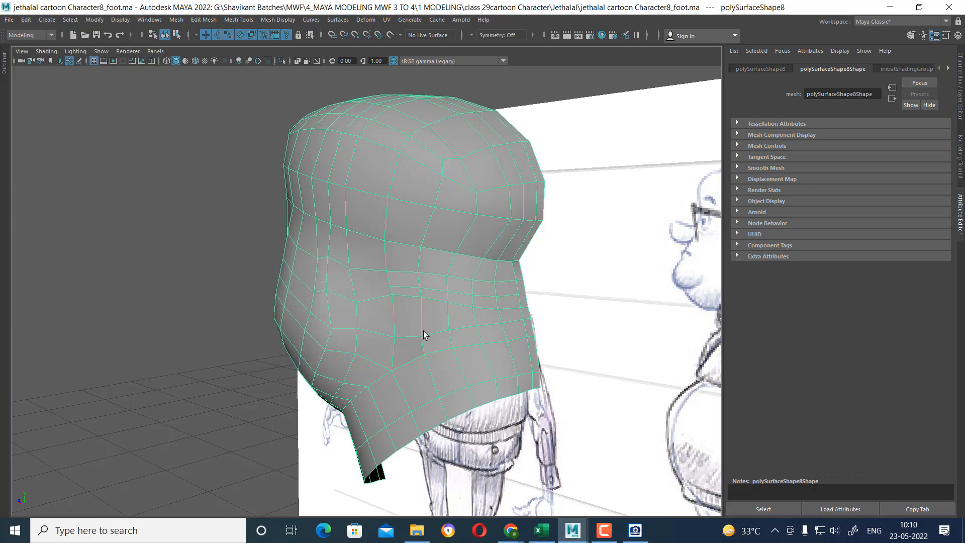
- Return to whole-object selection and select the leftover bridge curve running across the back of the neck
{"action": "right_click_drag", "start_coordinate": [424, 256], "coordinate": [410, 196]}
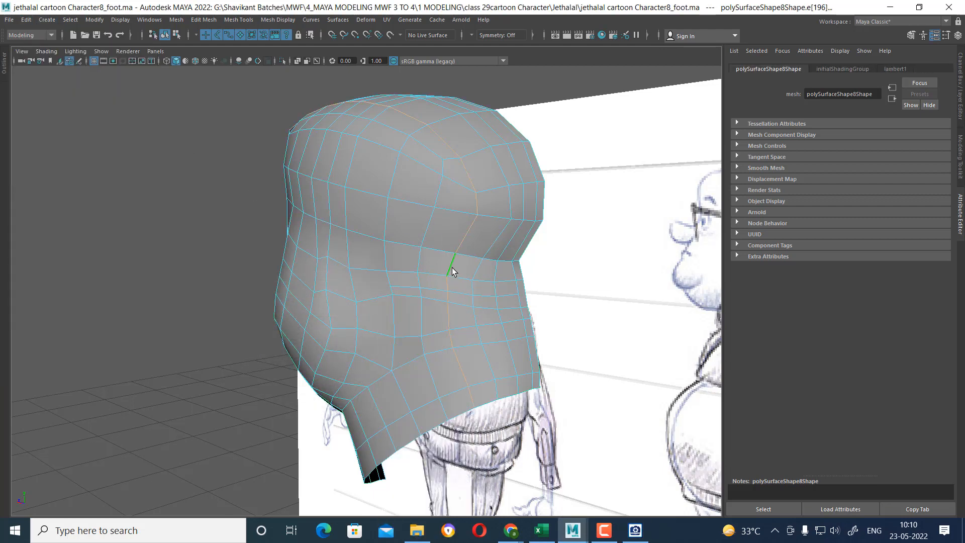
{"action": "right_click_drag", "start_coordinate": [452, 268], "coordinate": [508, 231]}
{"action": "left_click_drag", "start_coordinate": [509, 231], "coordinate": [449, 276], "text": "alt"}
{"action": "left_click", "coordinate": [517, 179]}
{"action": "left_click_drag", "start_coordinate": [520, 201], "coordinate": [538, 329], "text": "alt"}
{"action": "left_click", "coordinate": [478, 308]}
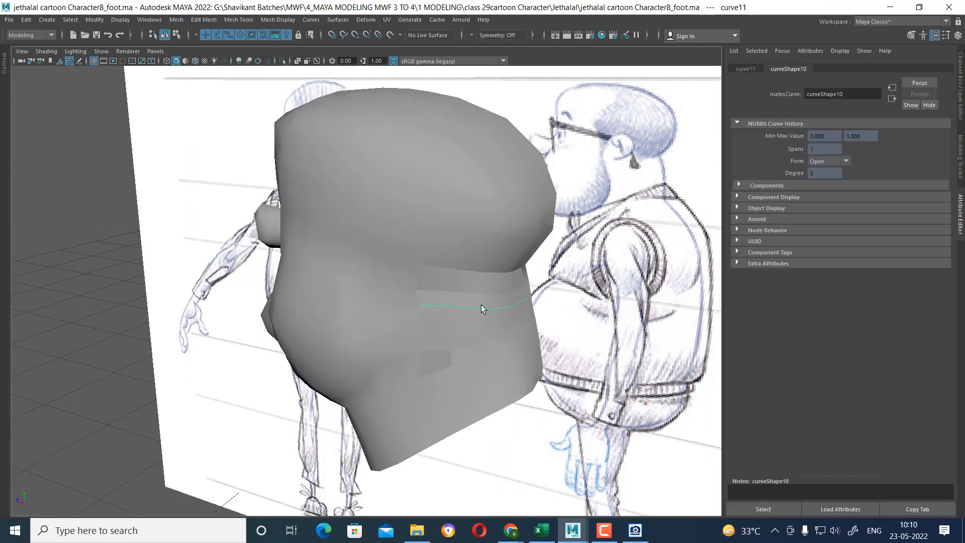
- Select the head mesh and soften all its edges to smooth the shading across the bridged and filled faces
{"action": "left_click", "coordinate": [477, 305]}
{"action": "right_click_drag", "start_coordinate": [416, 235], "coordinate": [595, 143], "text": "shift"}
{"action": "left_click", "coordinate": [274, 408]}
{"action": "scroll", "coordinate": [475, 294], "scroll_direction": "down", "scroll_amount": 3}
{"action": "left_click_drag", "start_coordinate": [474, 294], "coordinate": [563, 299], "text": "alt"}
{"action": "left_click", "coordinate": [411, 292]}
{"action": "left_click_drag", "start_coordinate": [413, 294], "coordinate": [442, 367], "text": "alt"}
{"action": "scroll", "coordinate": [531, 308], "scroll_direction": "up", "scroll_amount": 4}
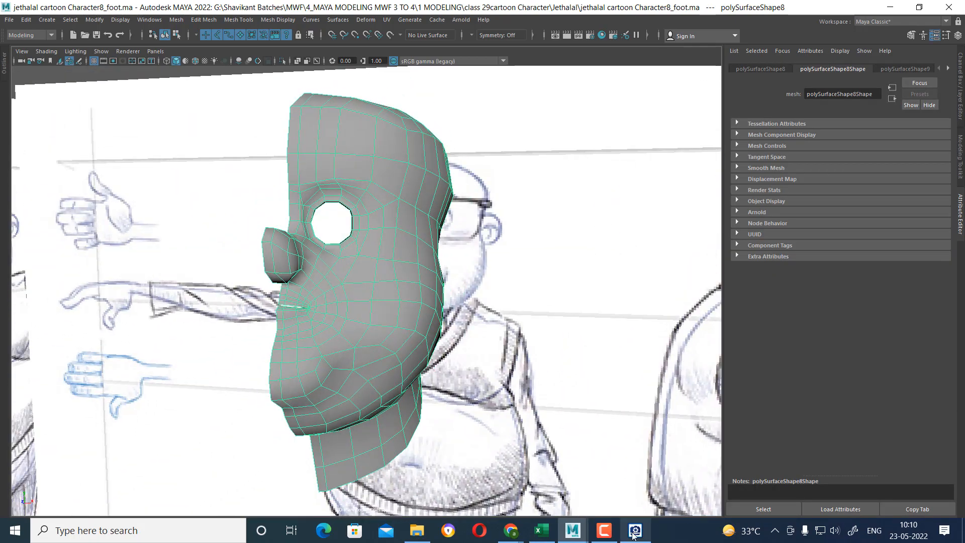
{"action": "left_click", "coordinate": [634, 532]}
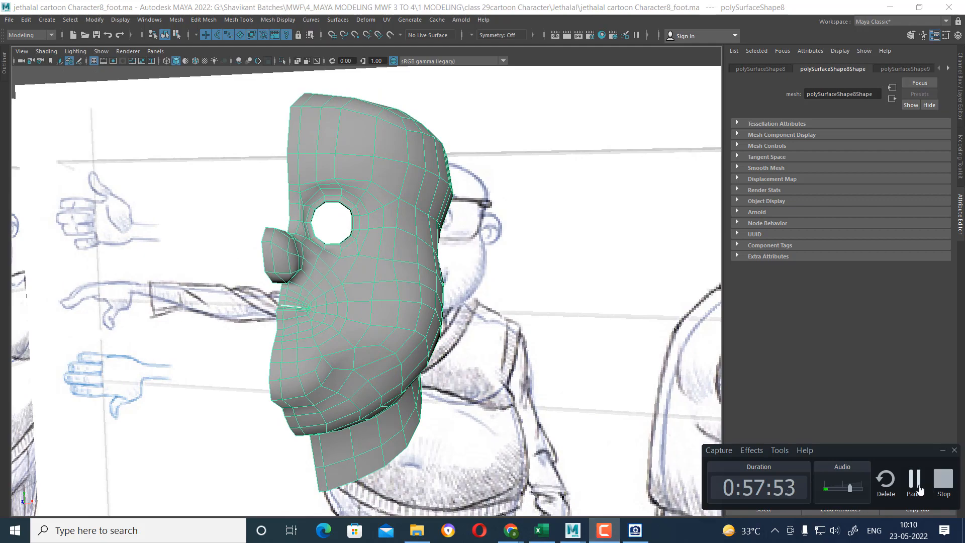